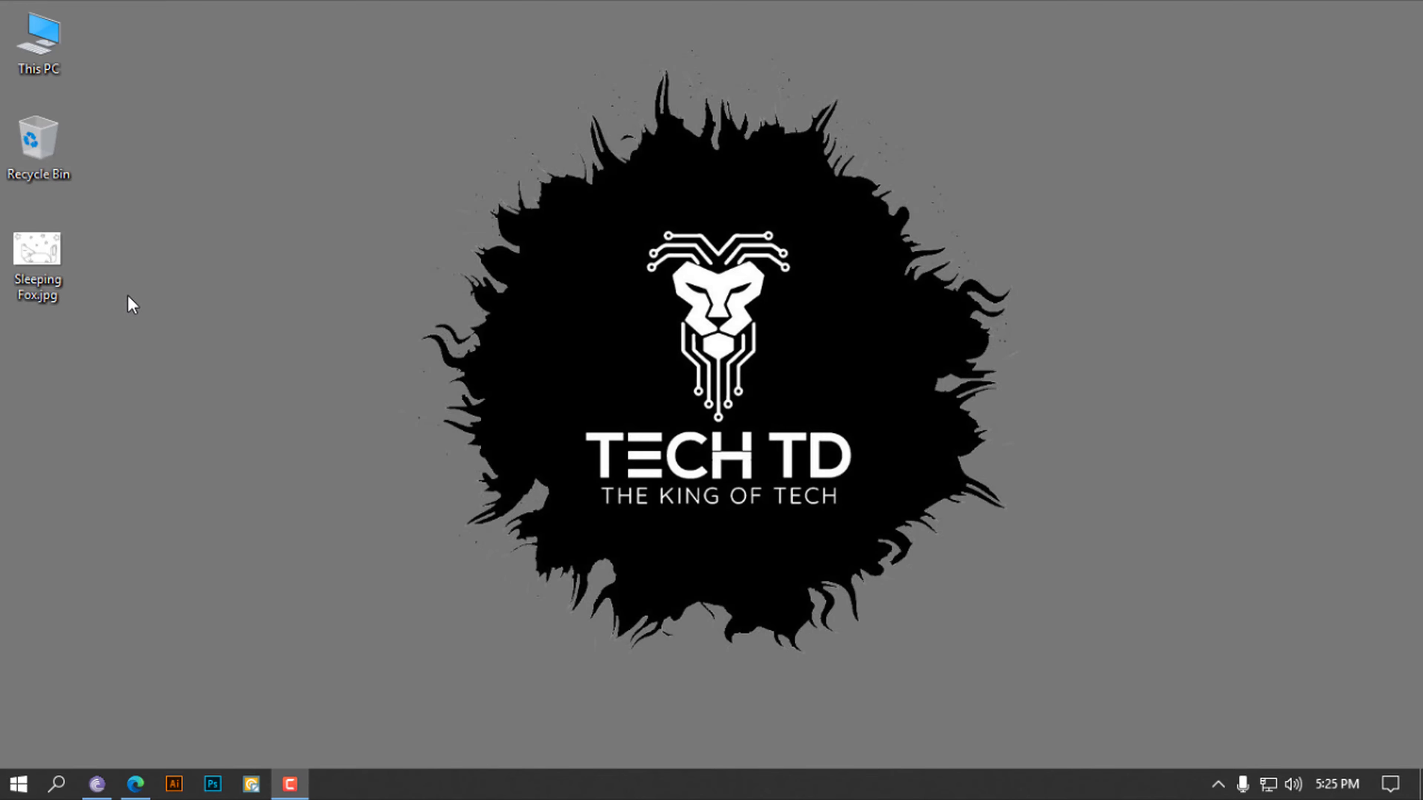
# Launch Illustrator from the taskbar and wait for its Home screen to load
pyautogui.click(66, 320)
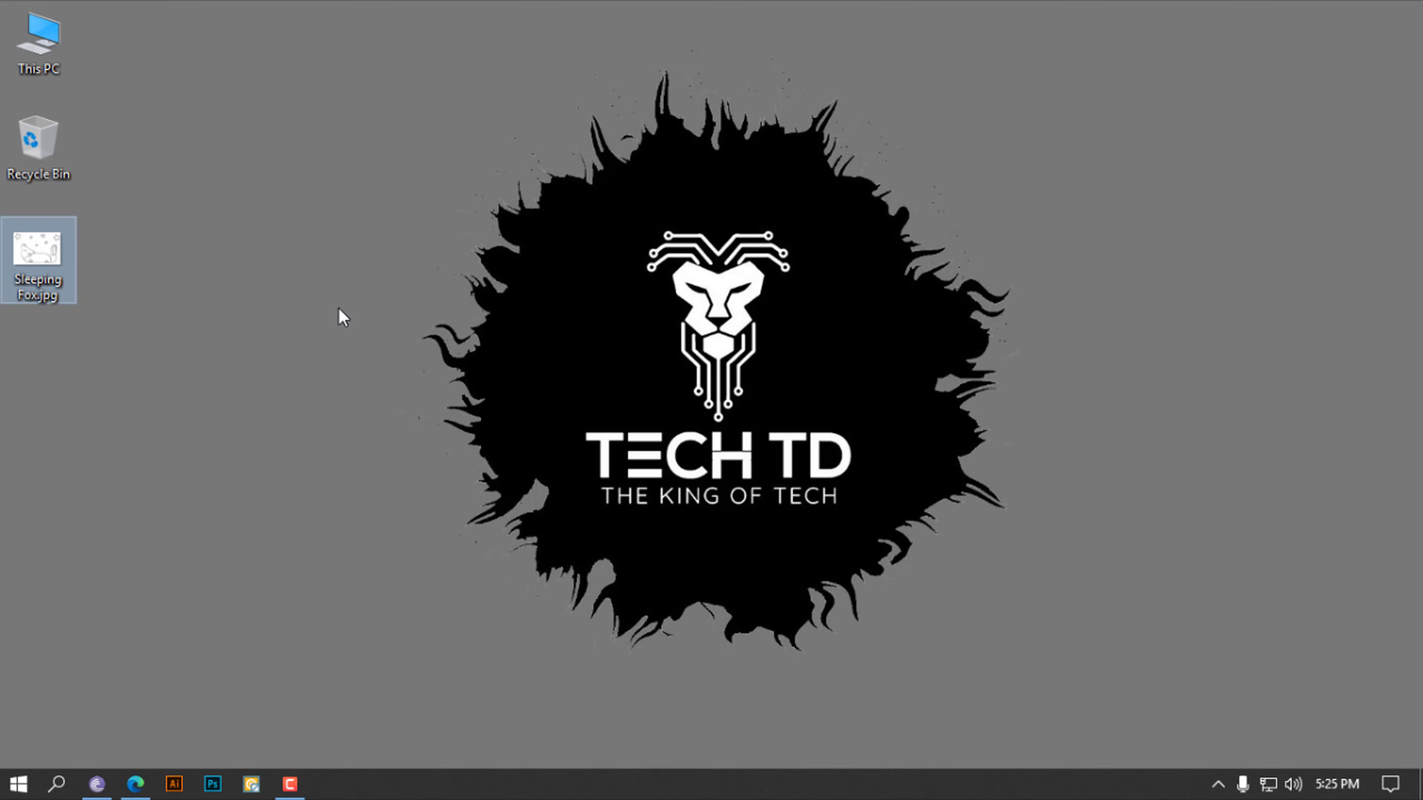
pyautogui.click(181, 783)
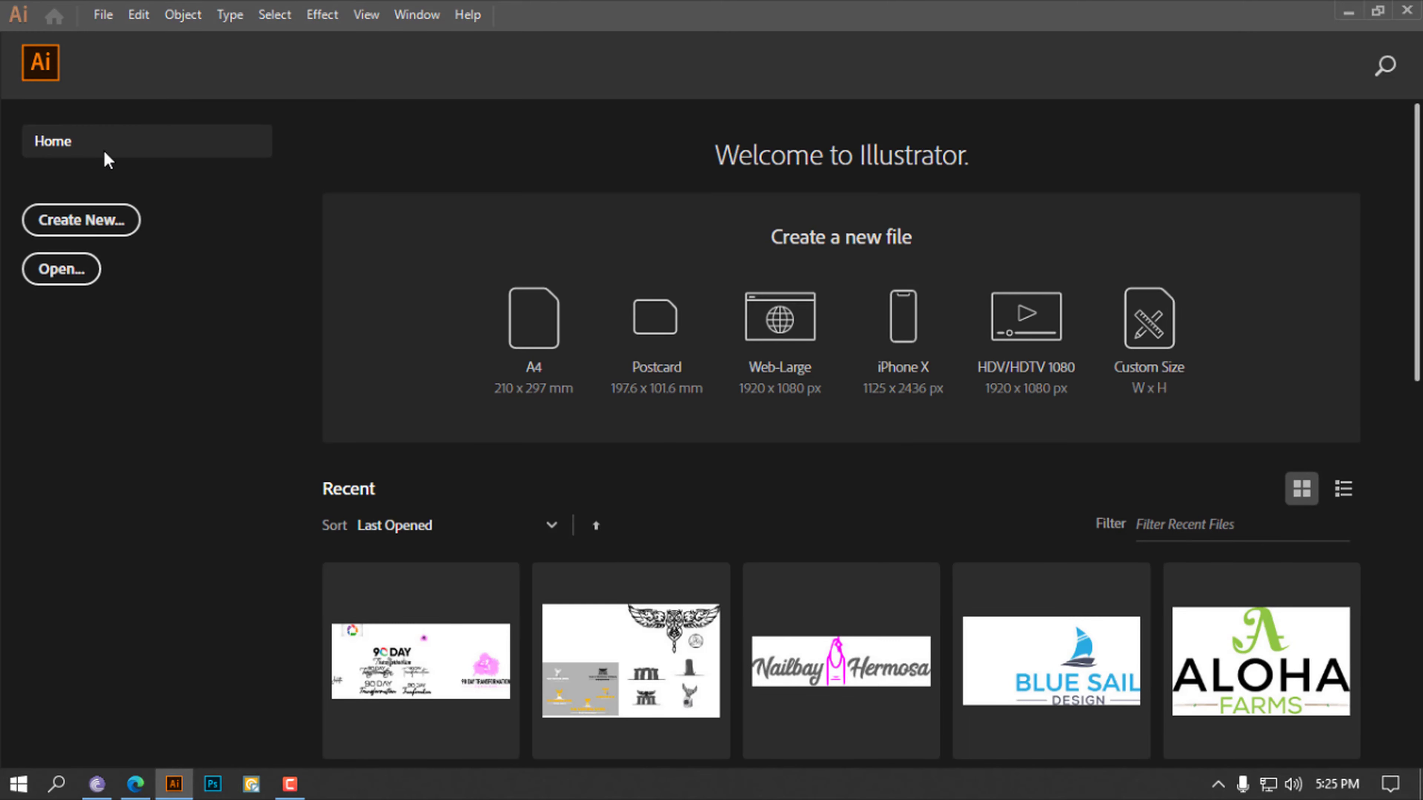
# Start a new file and accept the default A4 preset to open Untitled-1
pyautogui.click(122, 230)
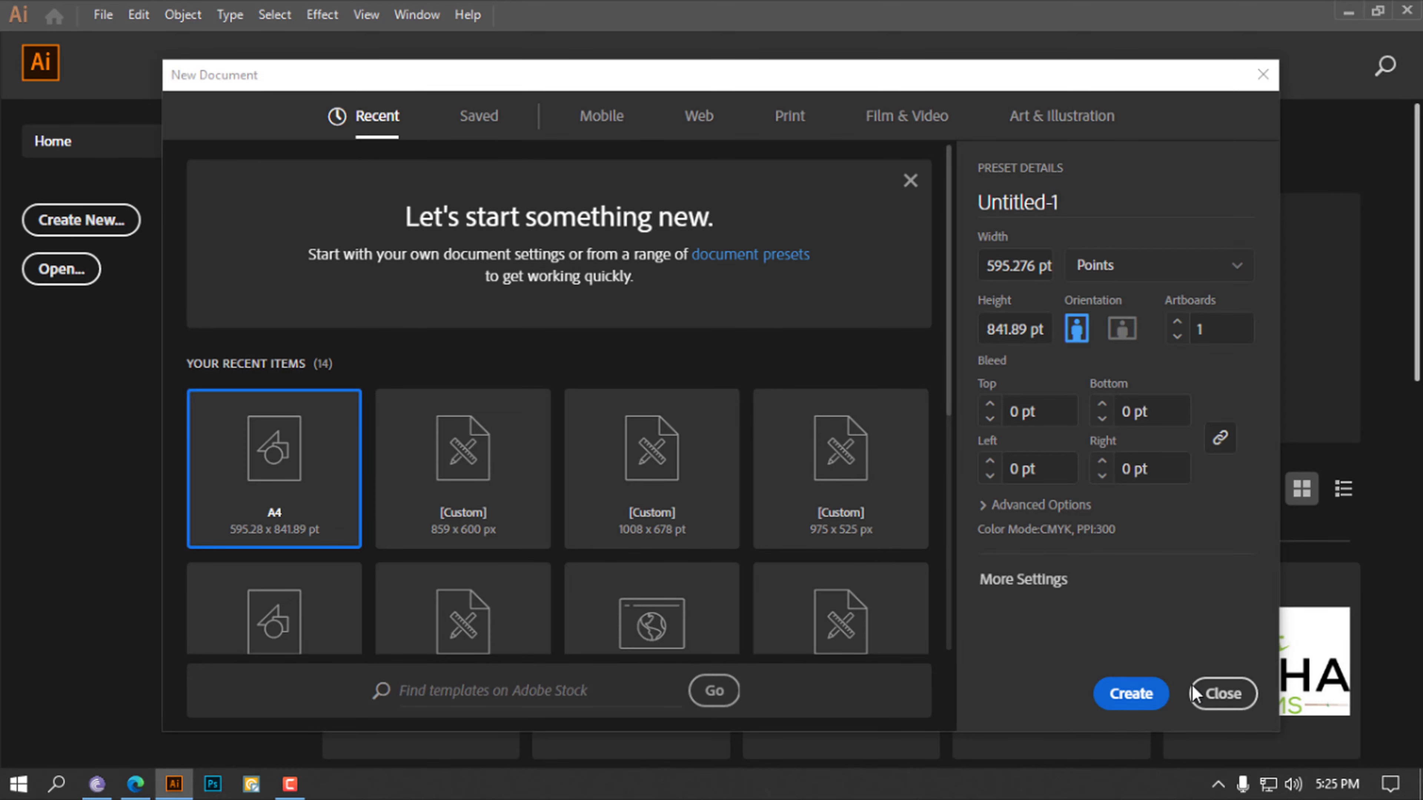
pyautogui.click(1142, 701)
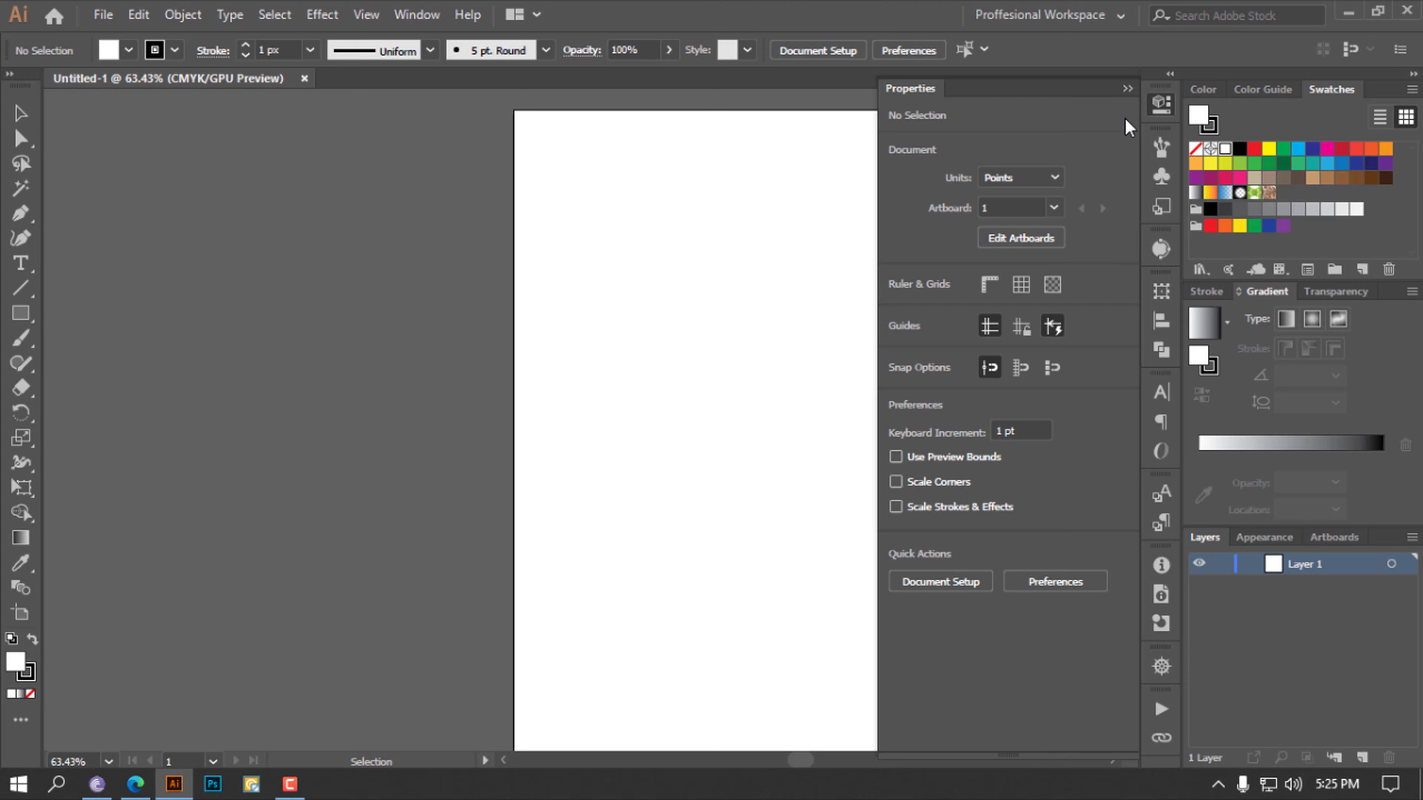
pyautogui.click(1161, 104)
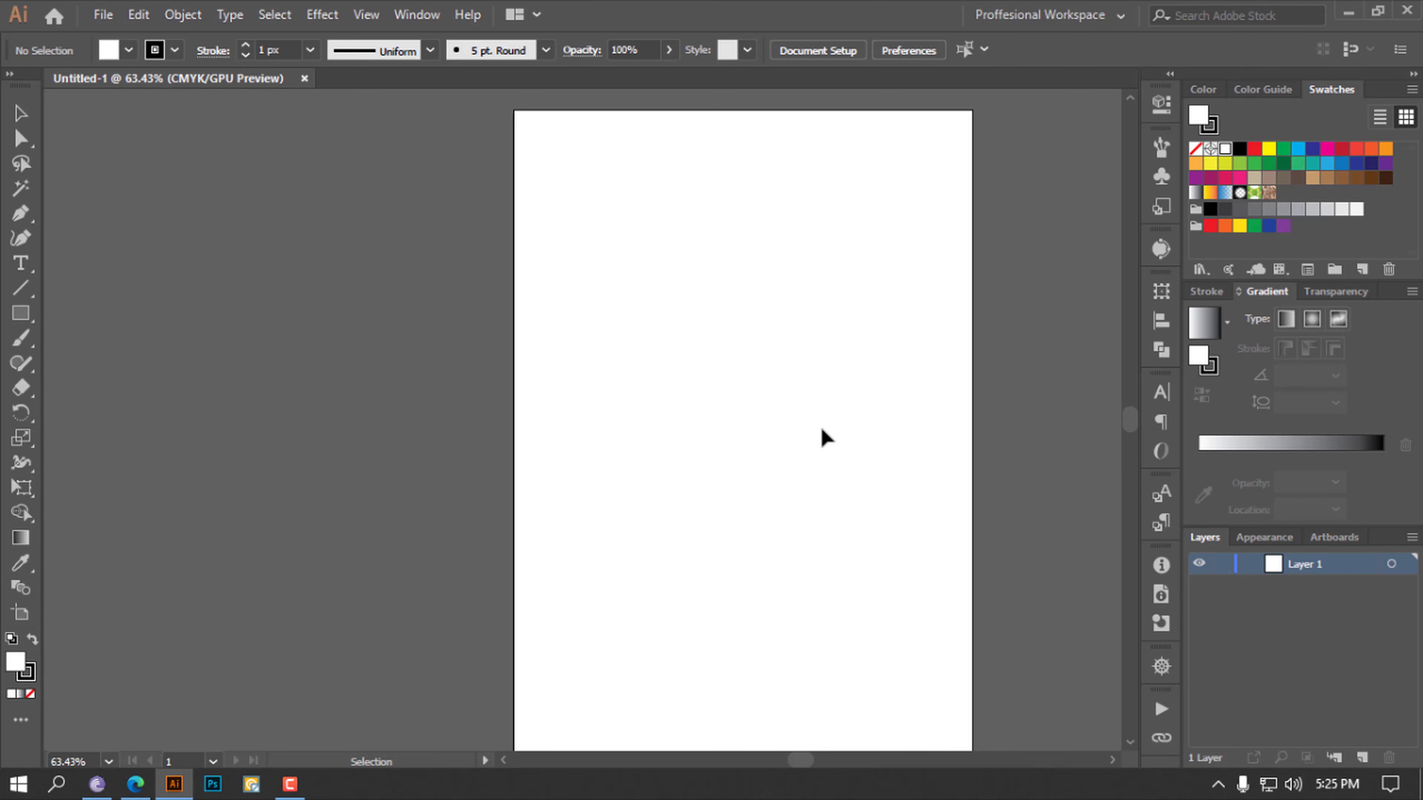
pyautogui.hotkey('ctrl', '0')
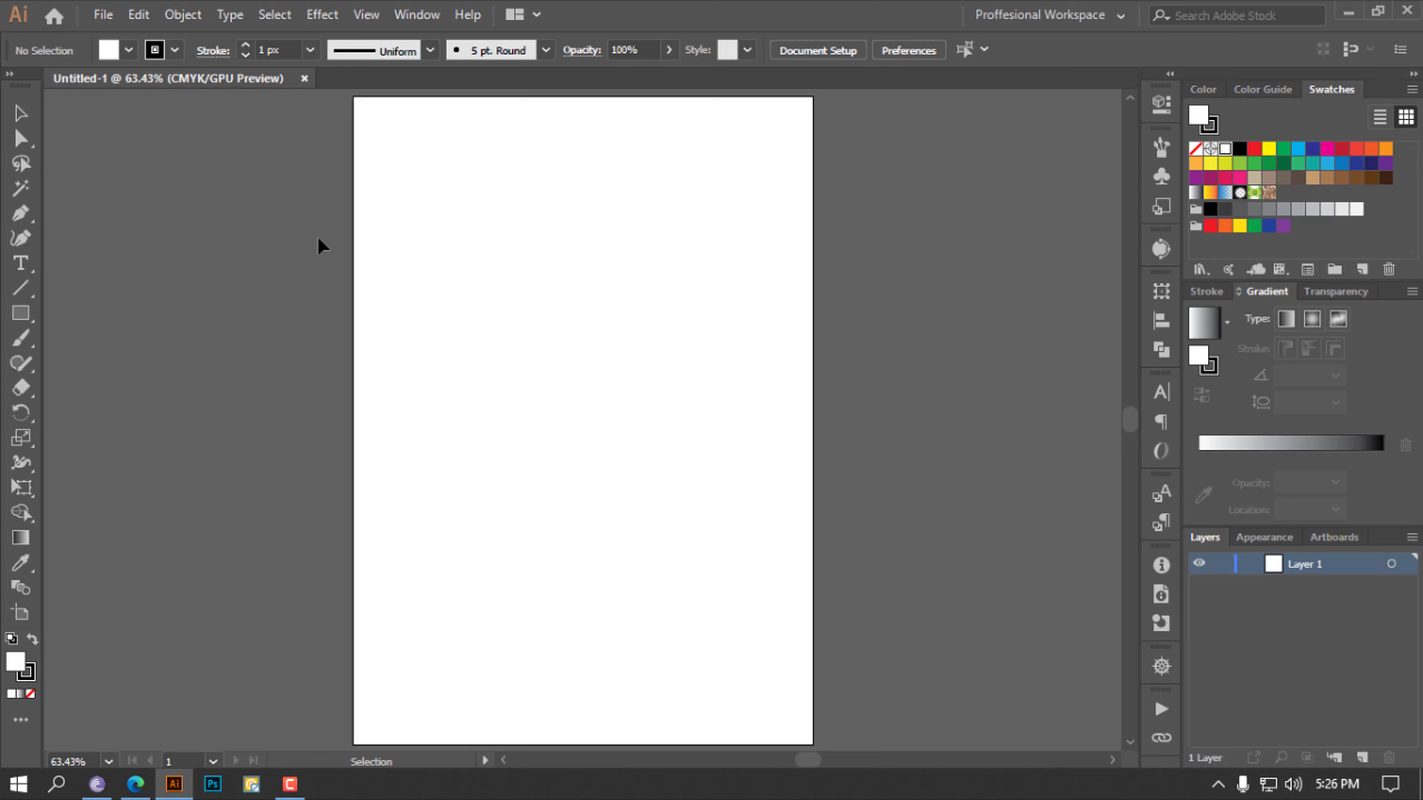
pyautogui.click(1159, 103)
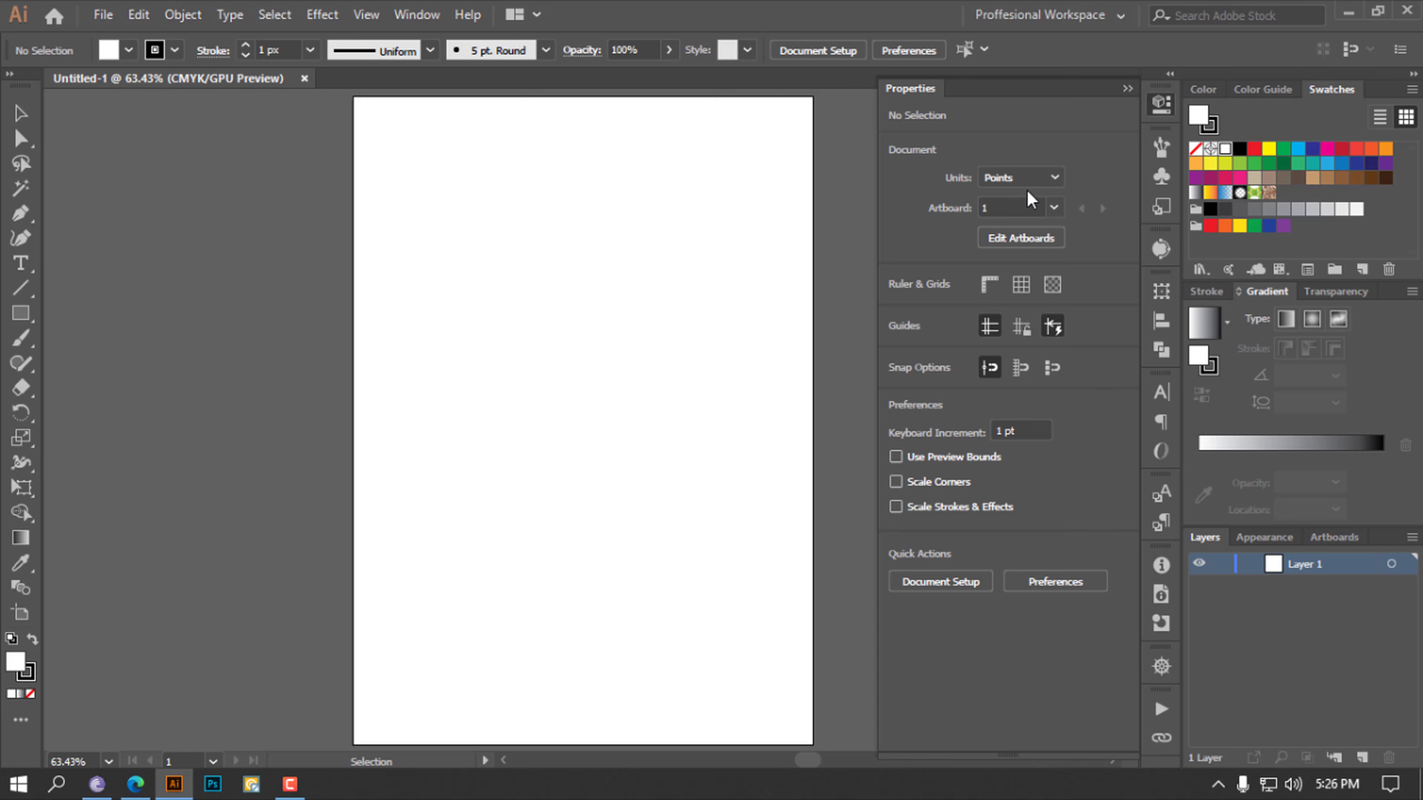
# Change the document units from Picas, then Inches, finally to Pixels
pyautogui.click(1050, 185)
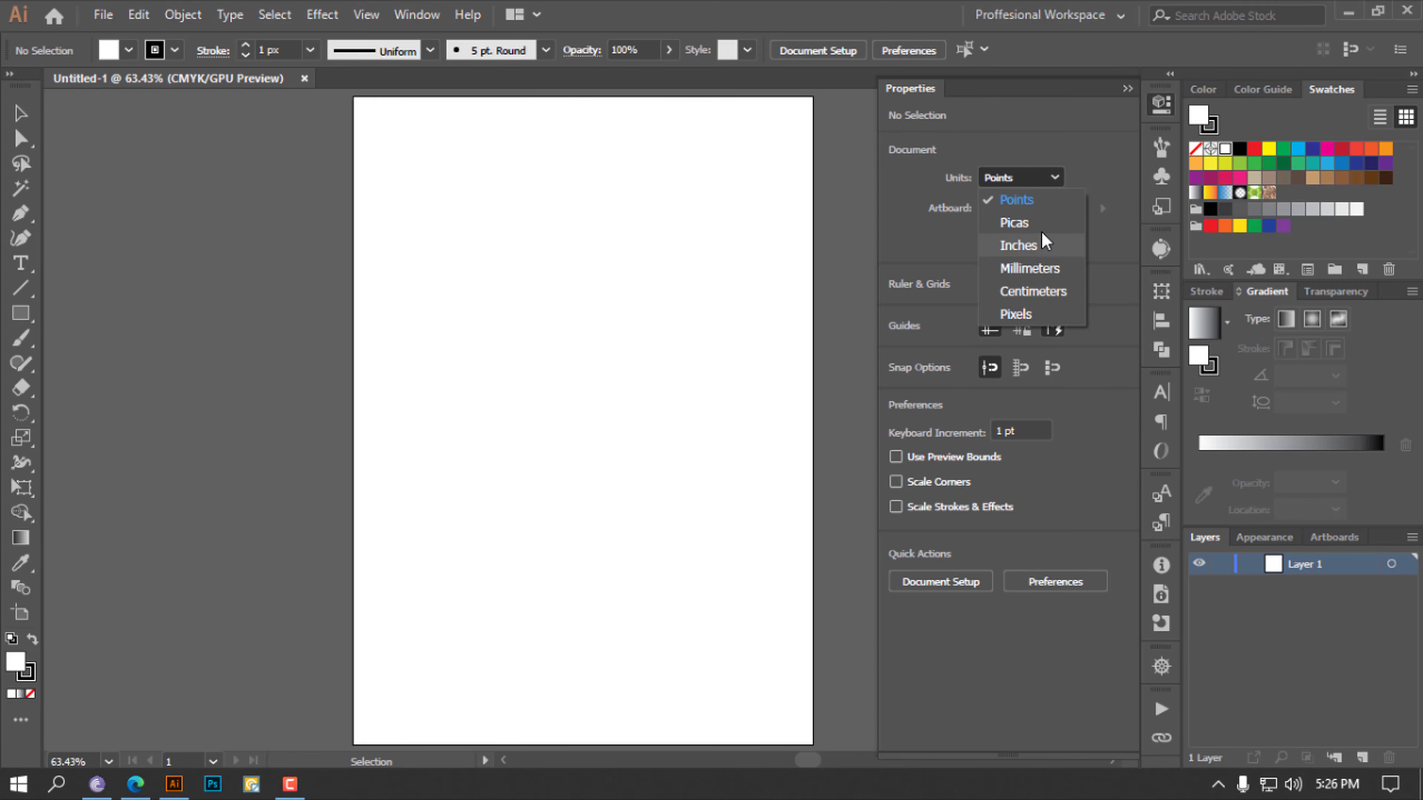
pyautogui.click(1041, 224)
pyautogui.click(1036, 178)
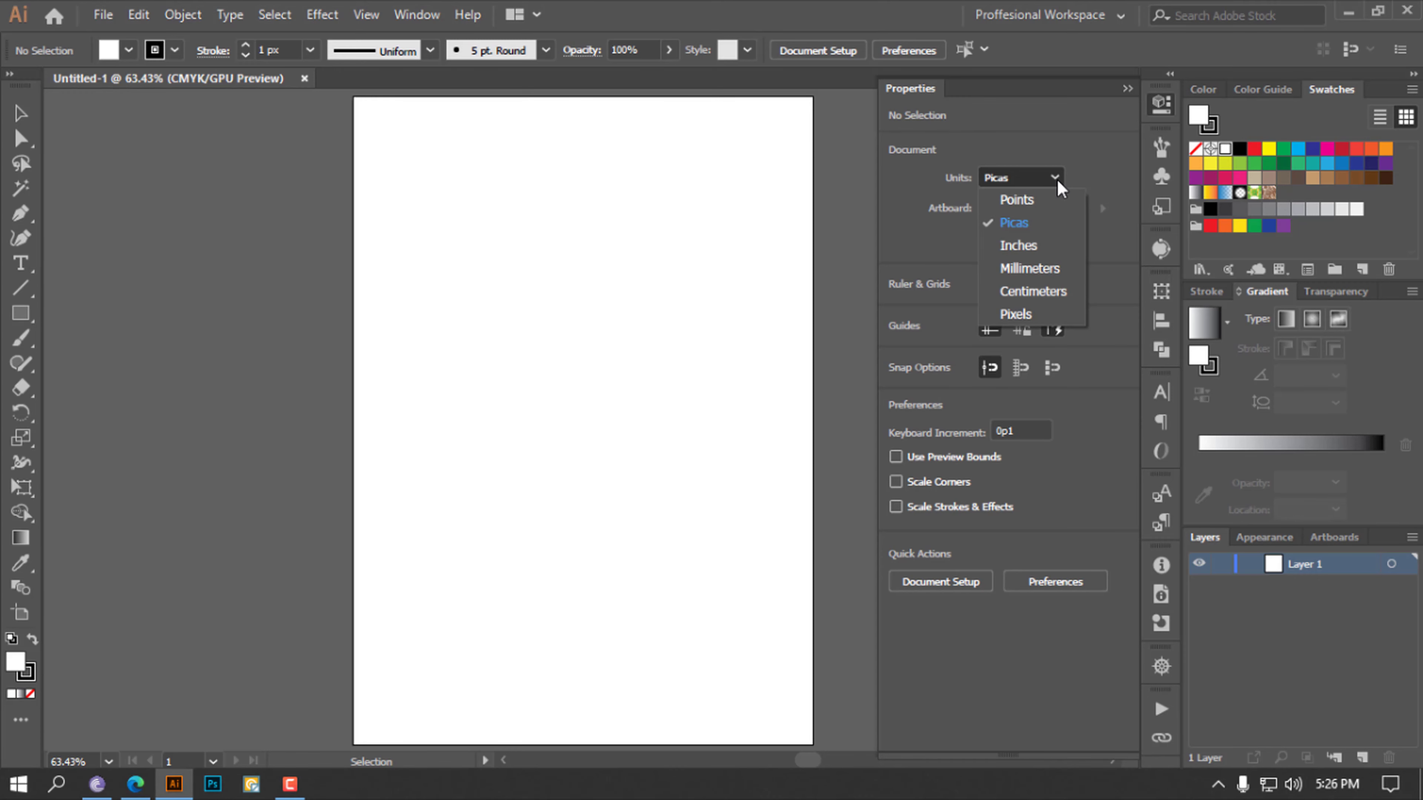
pyautogui.click(1044, 246)
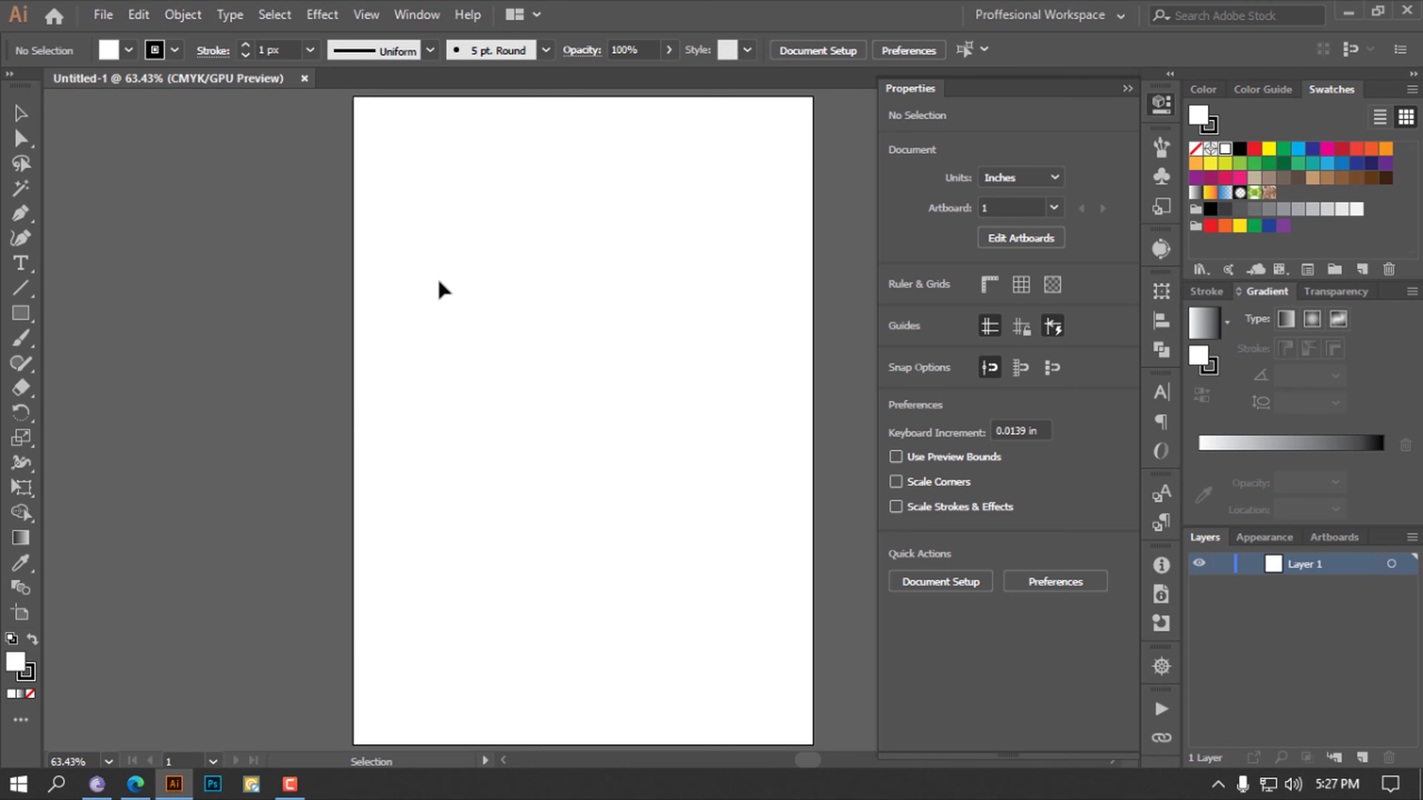
pyautogui.click(1054, 178)
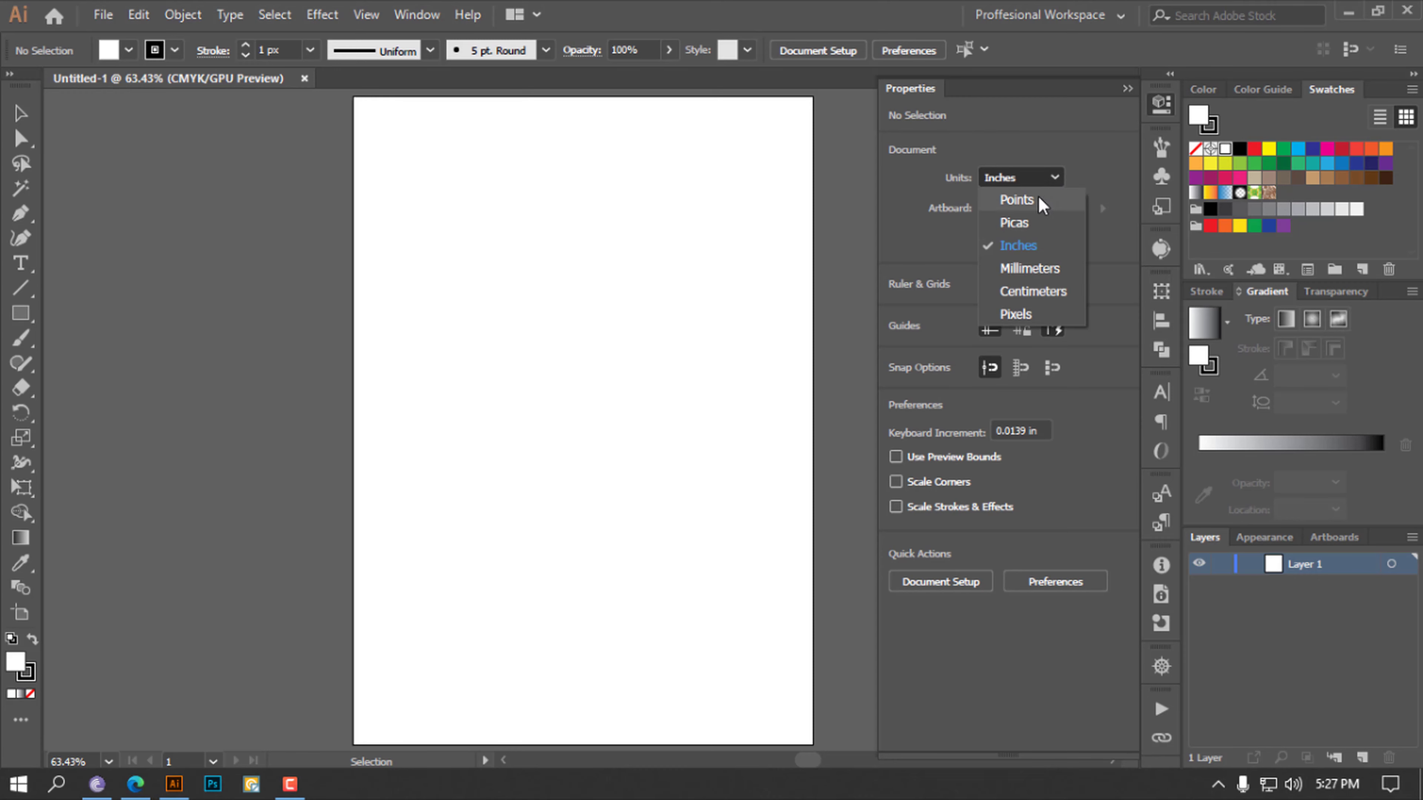
pyautogui.click(1038, 316)
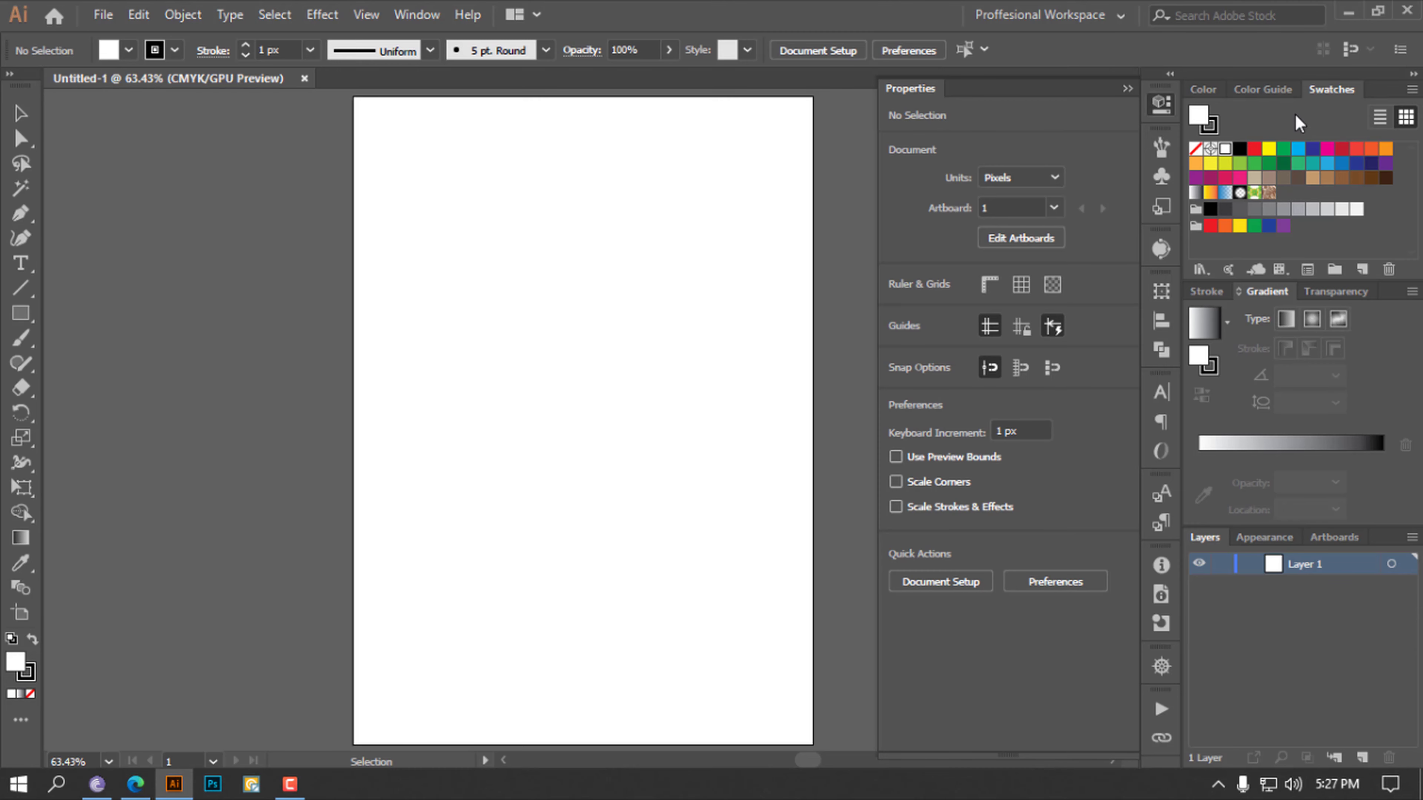
# Collapse the Properties panel and start a second new document with Ctrl+N
pyautogui.click(1161, 104)
pyautogui.press('a')
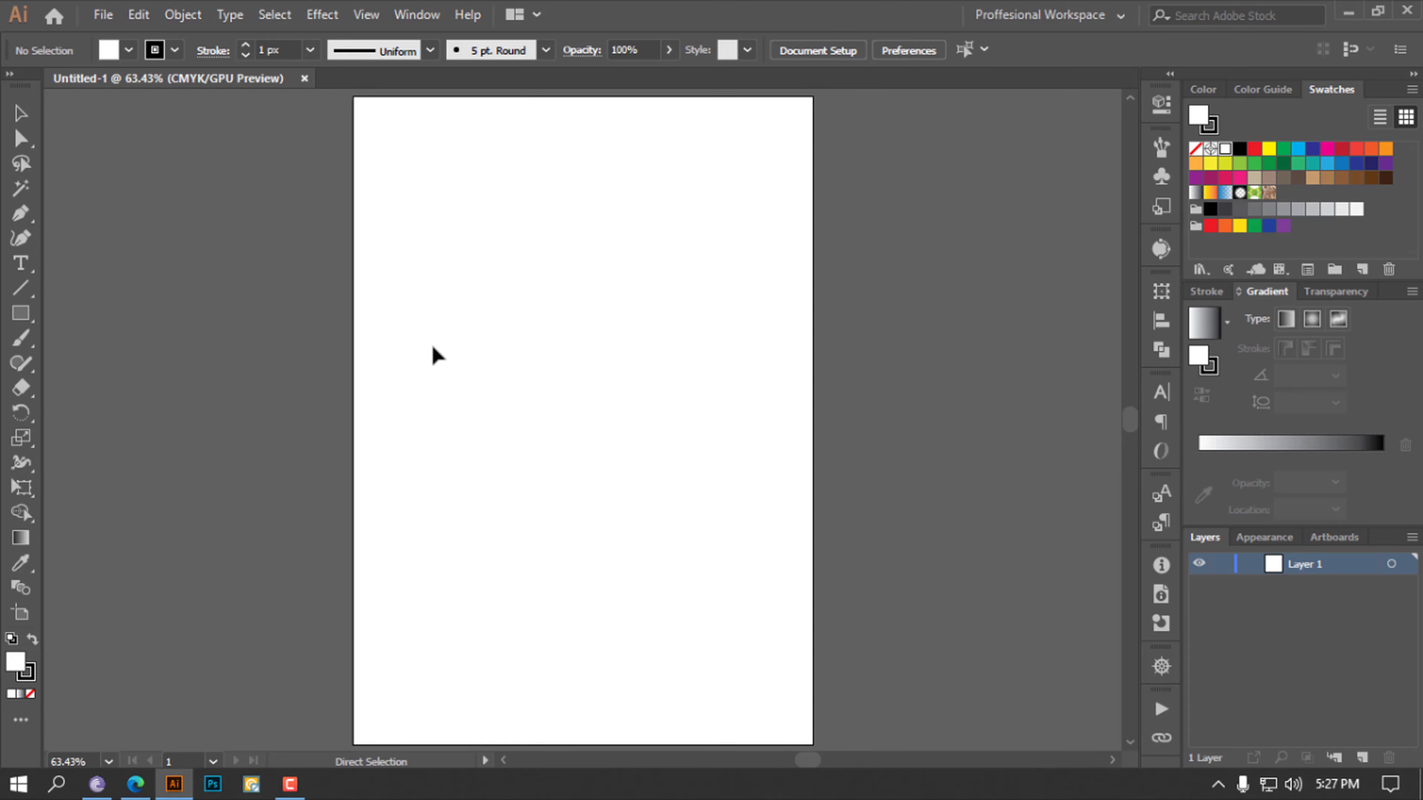
pyautogui.hotkey('ctrl', 'n')
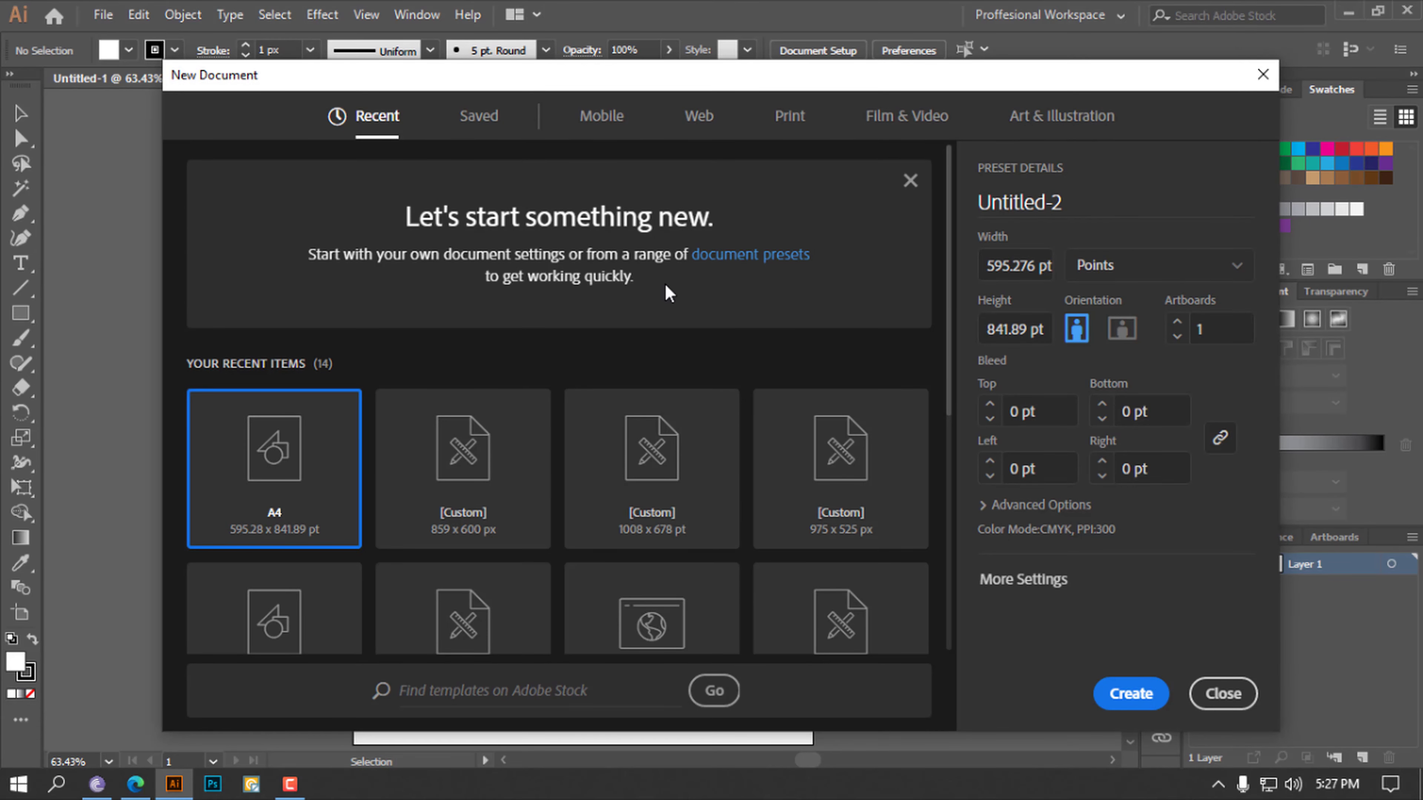
# Try the Print presets A4, Legal, Tabloid, A3, B4 and B5, then Letter
pyautogui.click(802, 121)
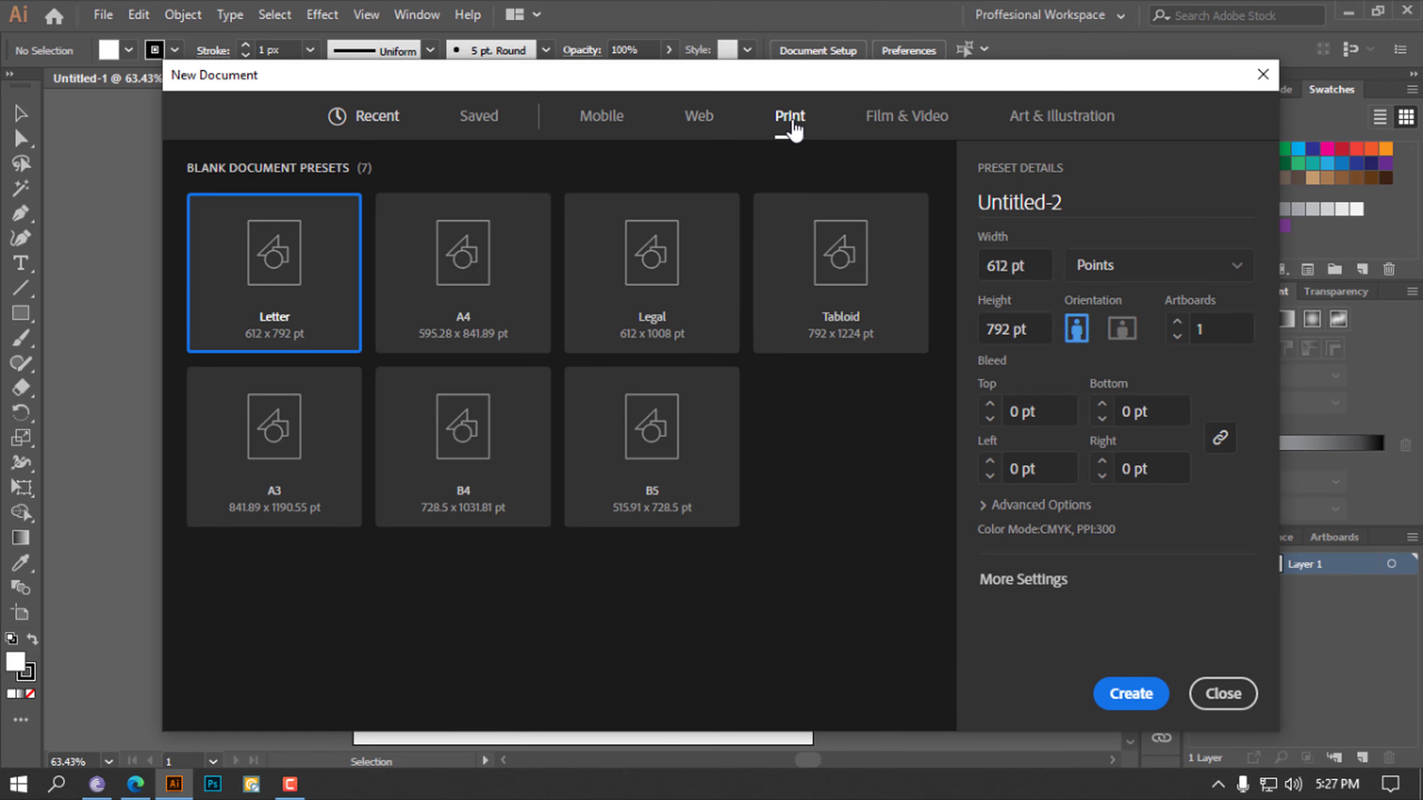
pyautogui.click(530, 319)
pyautogui.click(666, 329)
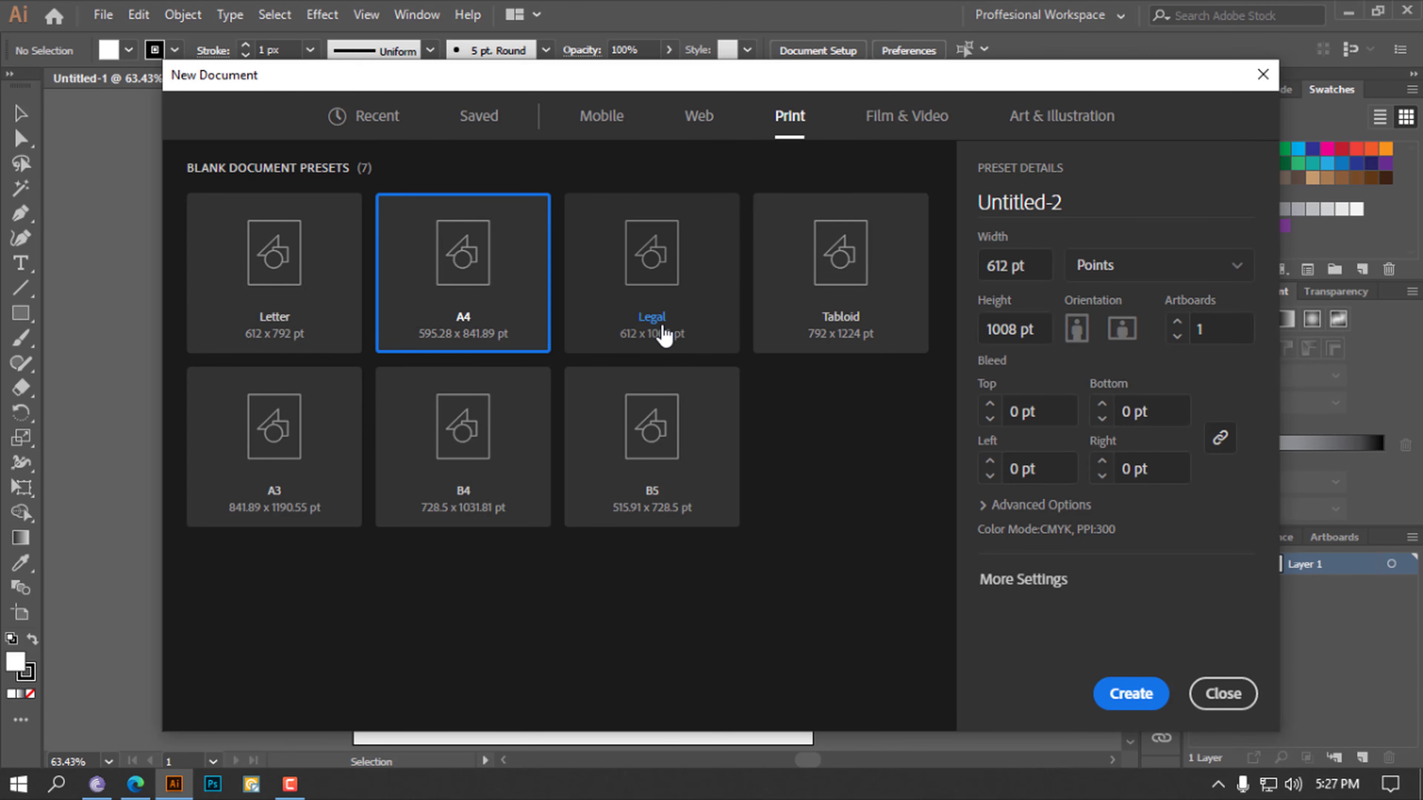
pyautogui.click(842, 309)
pyautogui.click(350, 463)
pyautogui.click(413, 481)
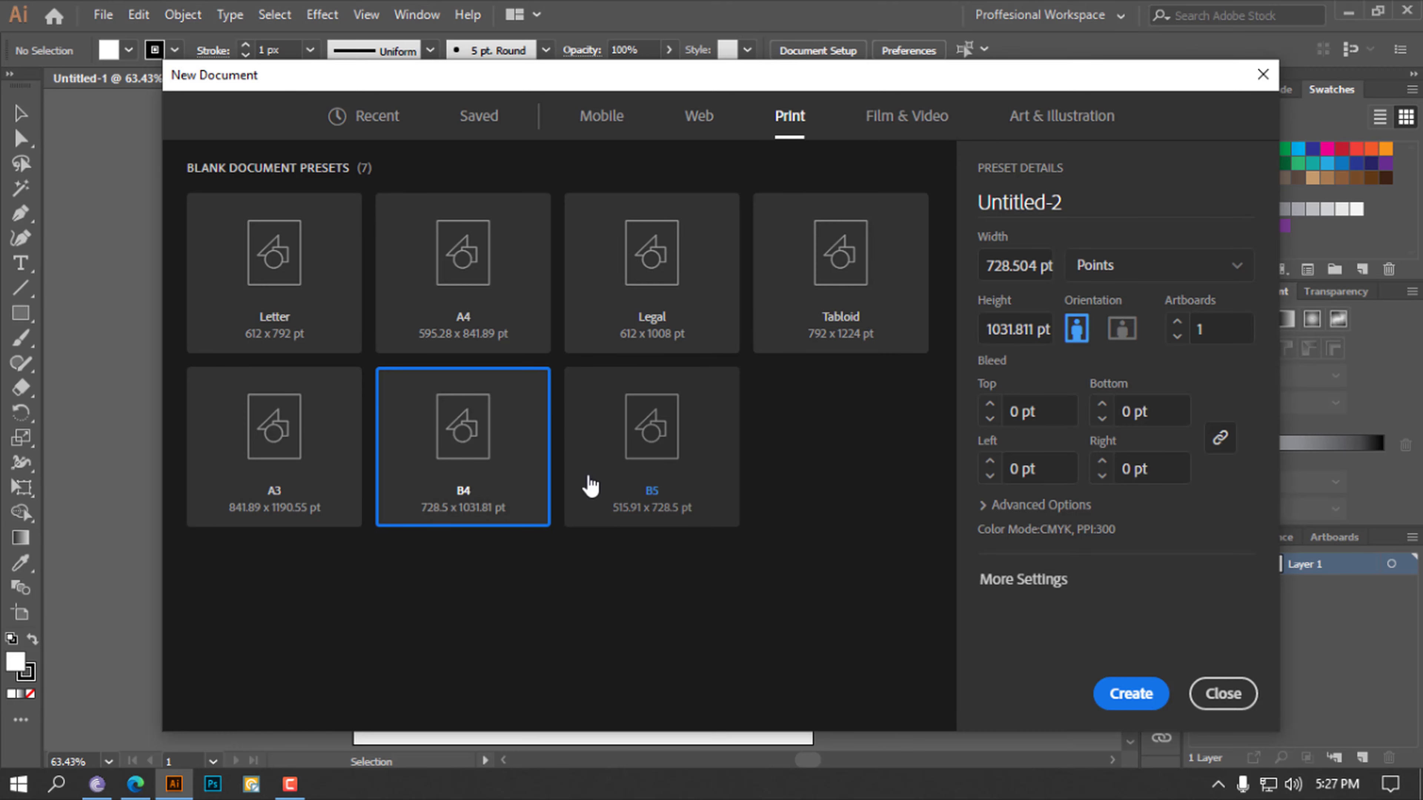
pyautogui.click(588, 483)
pyautogui.click(435, 350)
pyautogui.click(327, 350)
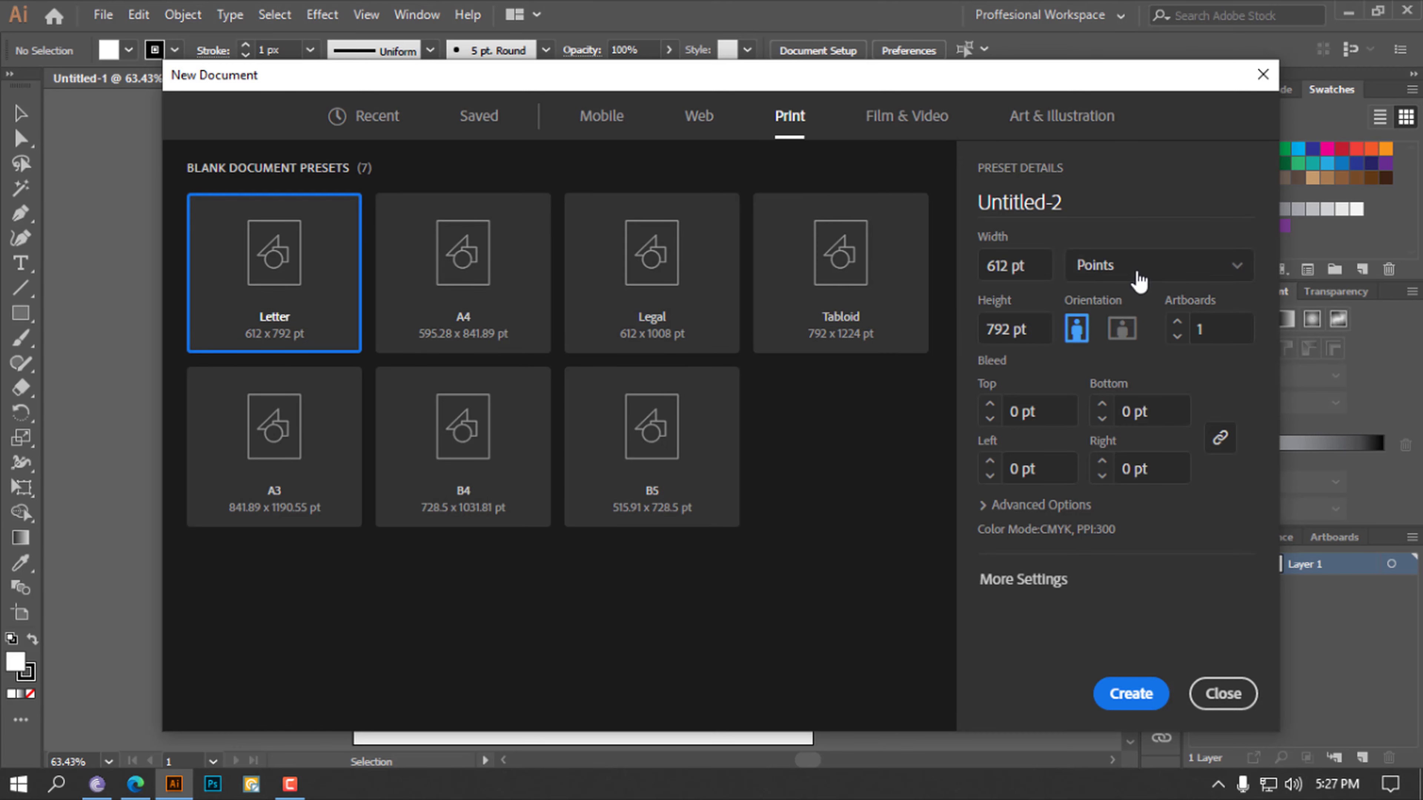
# Compare A4 and Legal, glance at Web presets, then choose the A4 print size
pyautogui.click(479, 289)
pyautogui.click(694, 303)
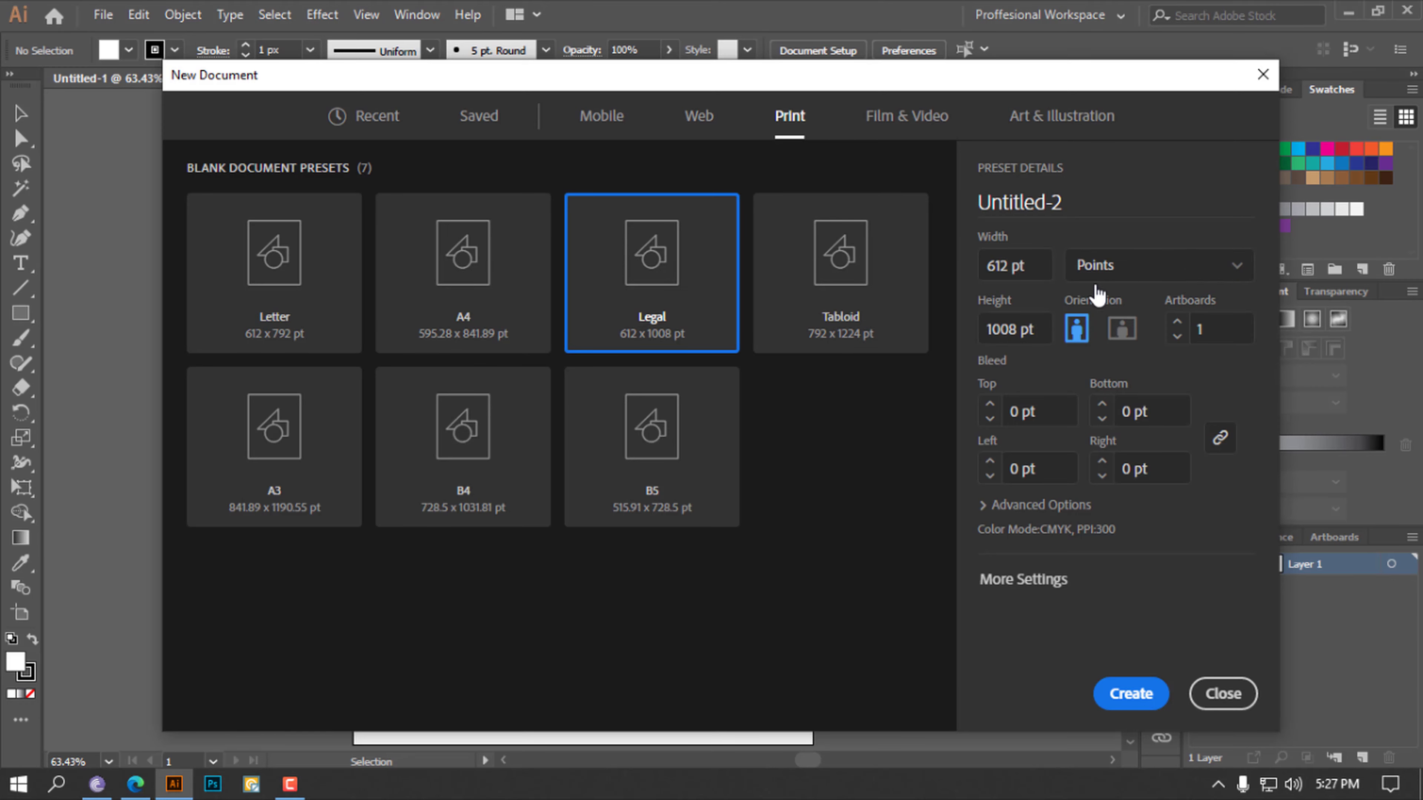
pyautogui.click(700, 118)
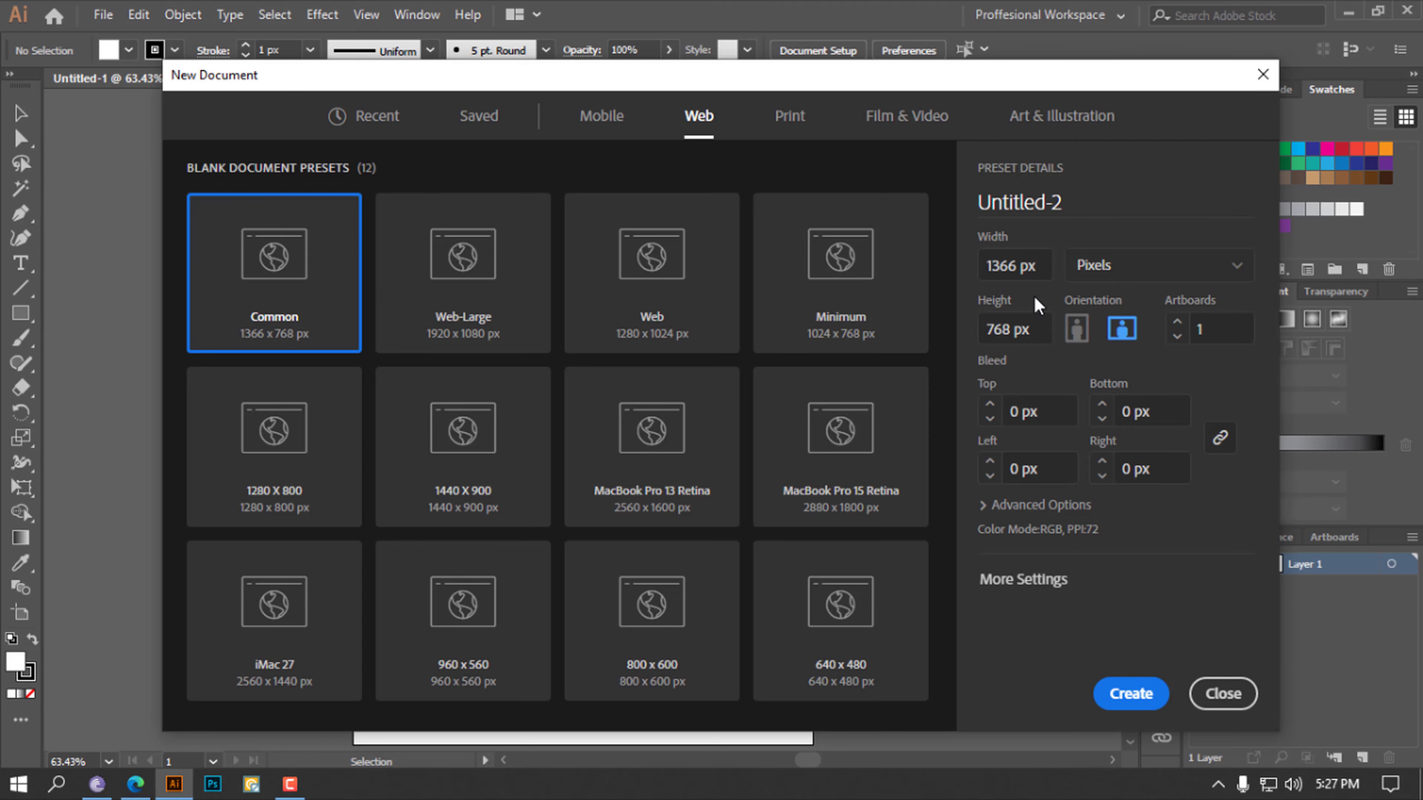
pyautogui.click(790, 116)
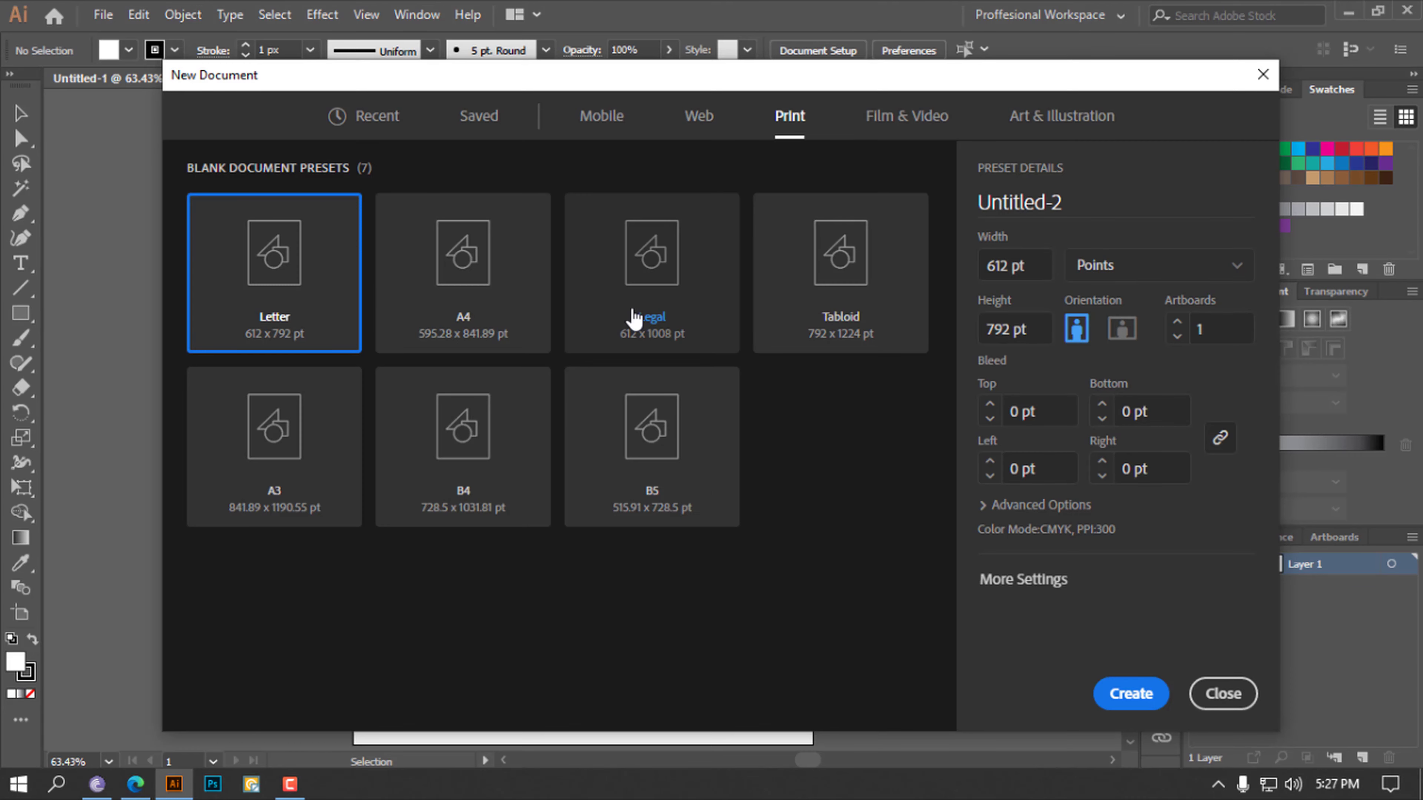
pyautogui.click(436, 320)
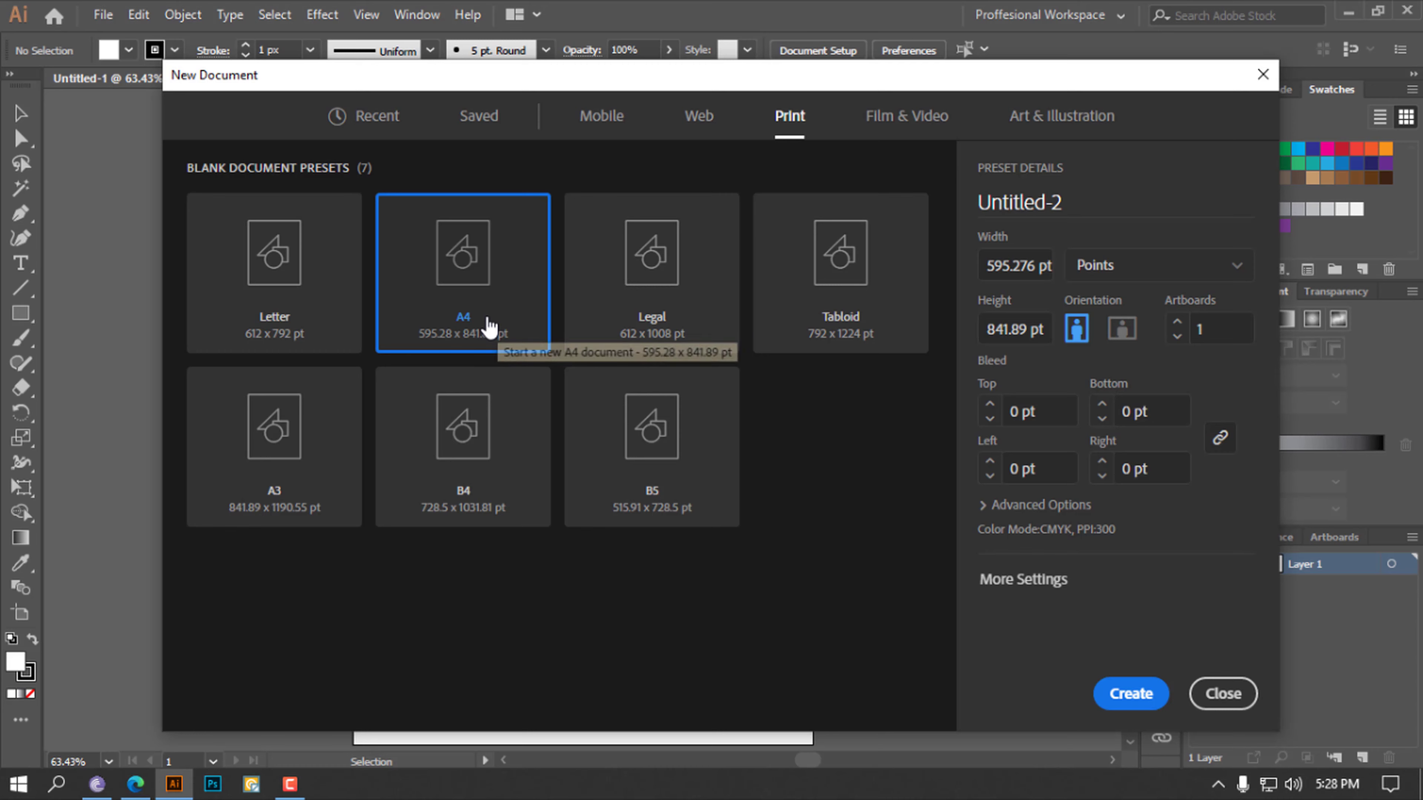
# After trying inches, set units to Points and pick Letter in landscape, 792 × 612 pt
pyautogui.click(1190, 278)
pyautogui.click(1151, 381)
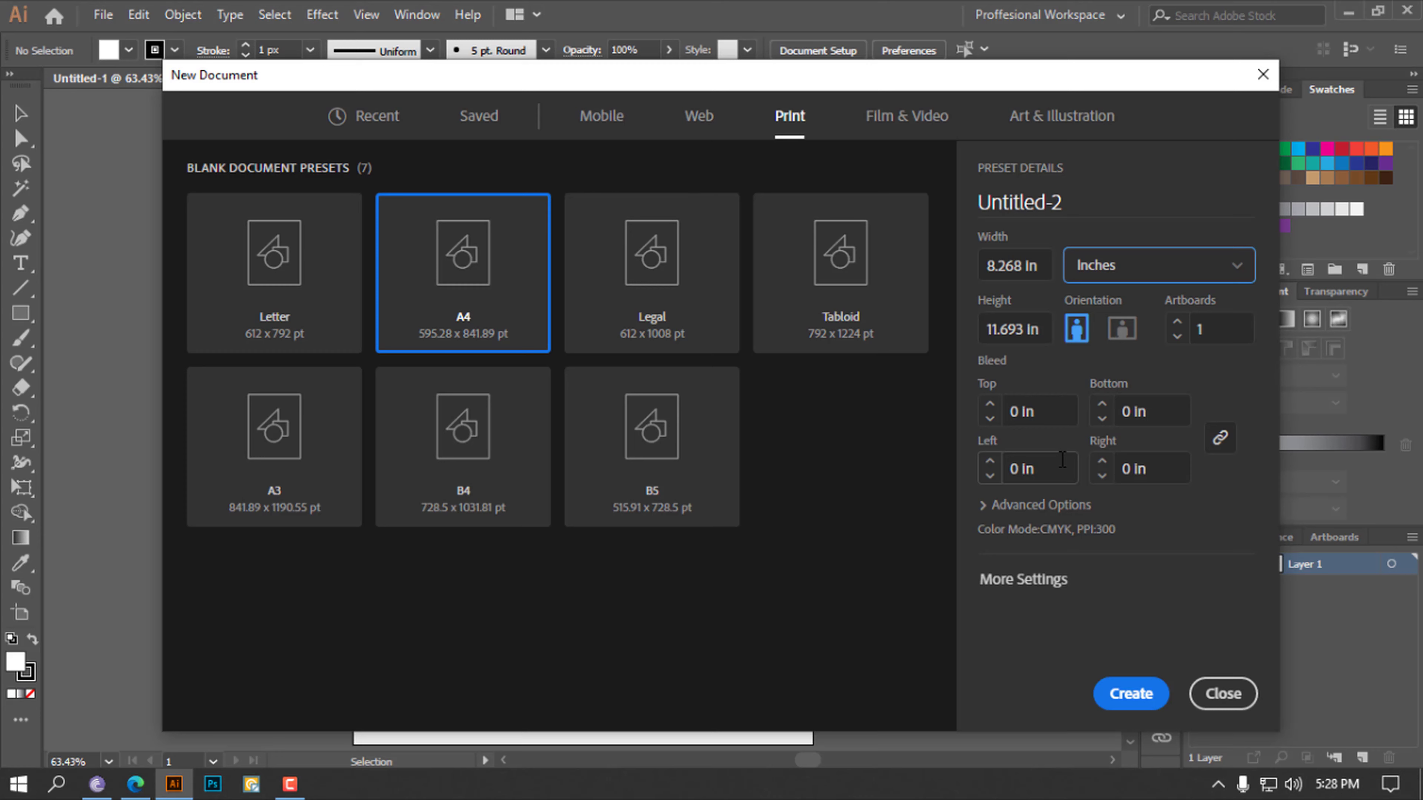
pyautogui.click(1182, 276)
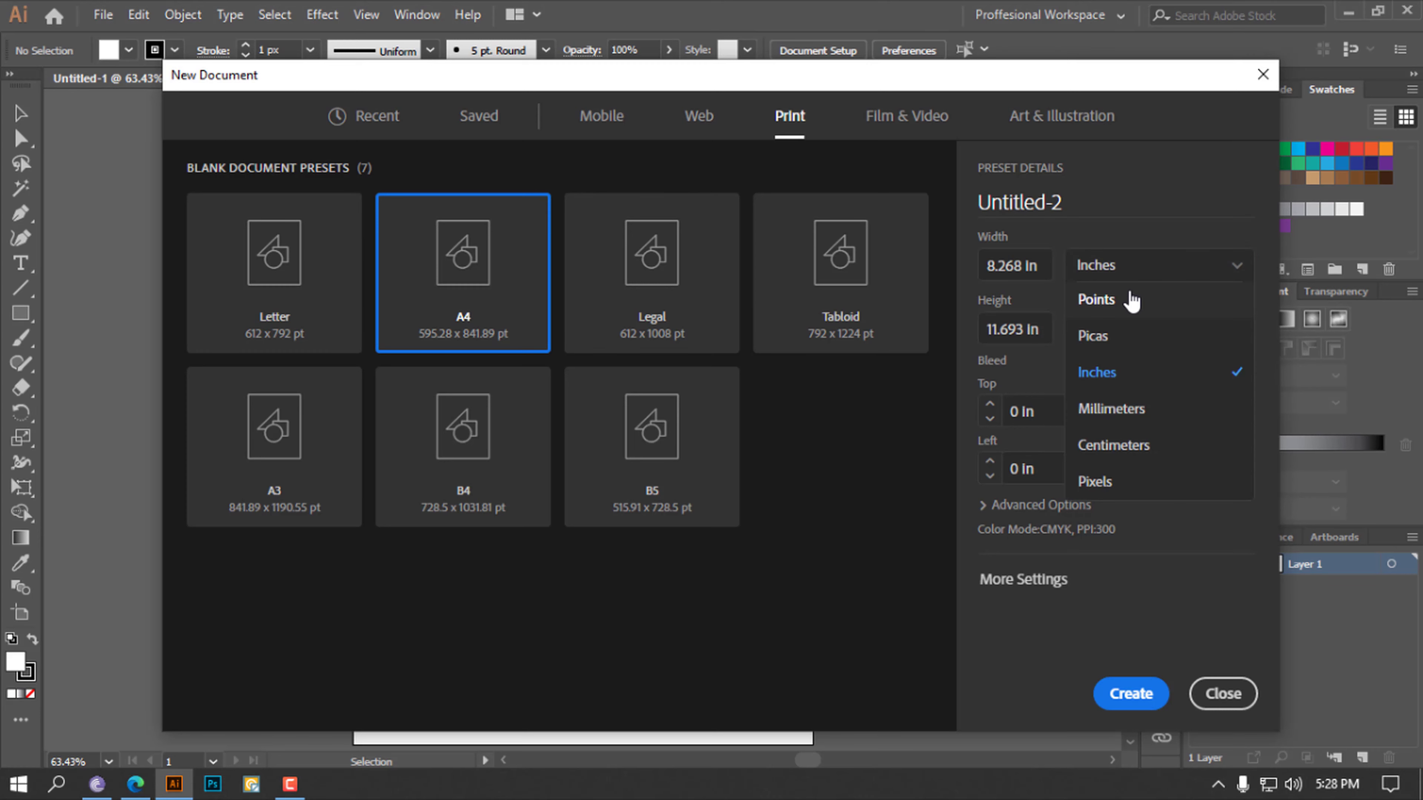
pyautogui.click(1190, 276)
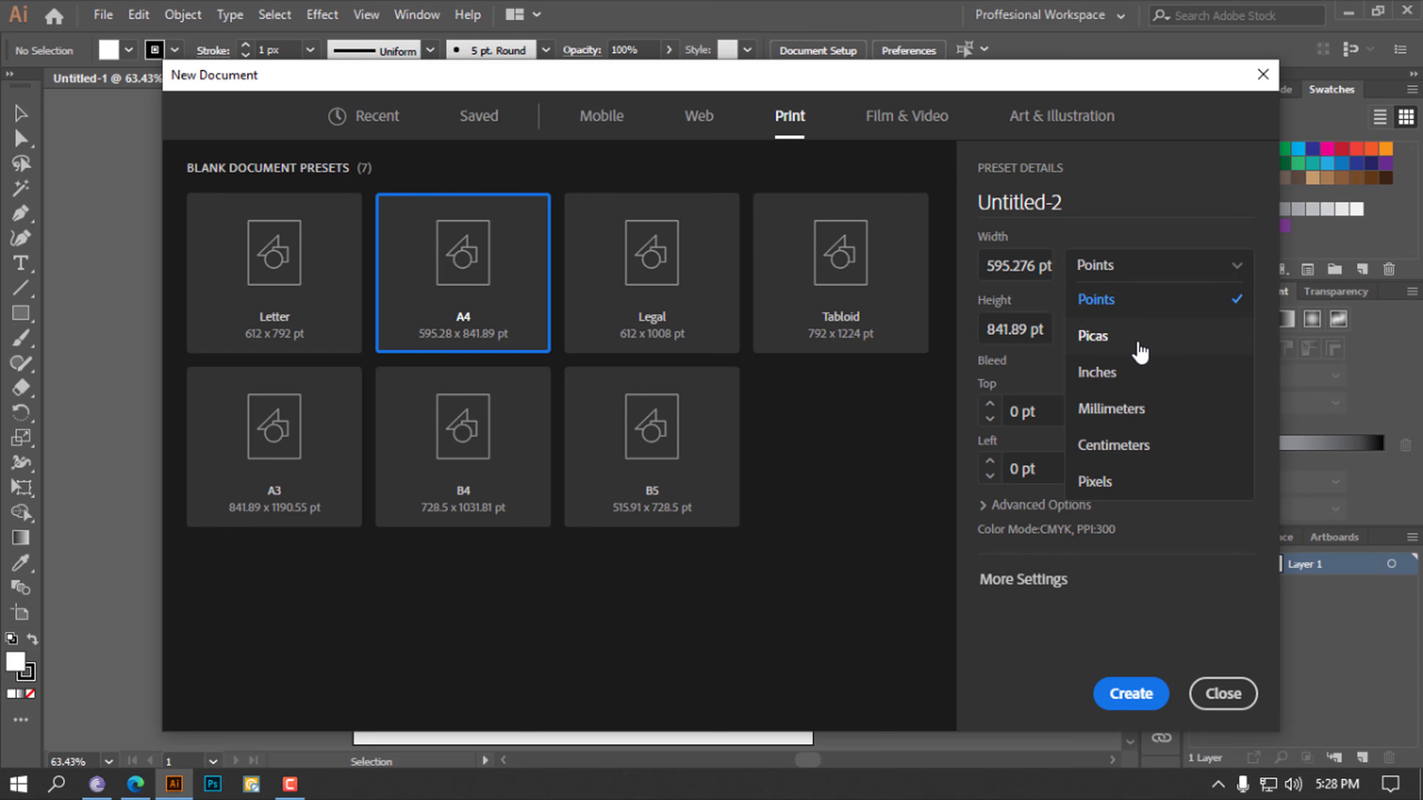
pyautogui.click(1142, 373)
pyautogui.click(1143, 275)
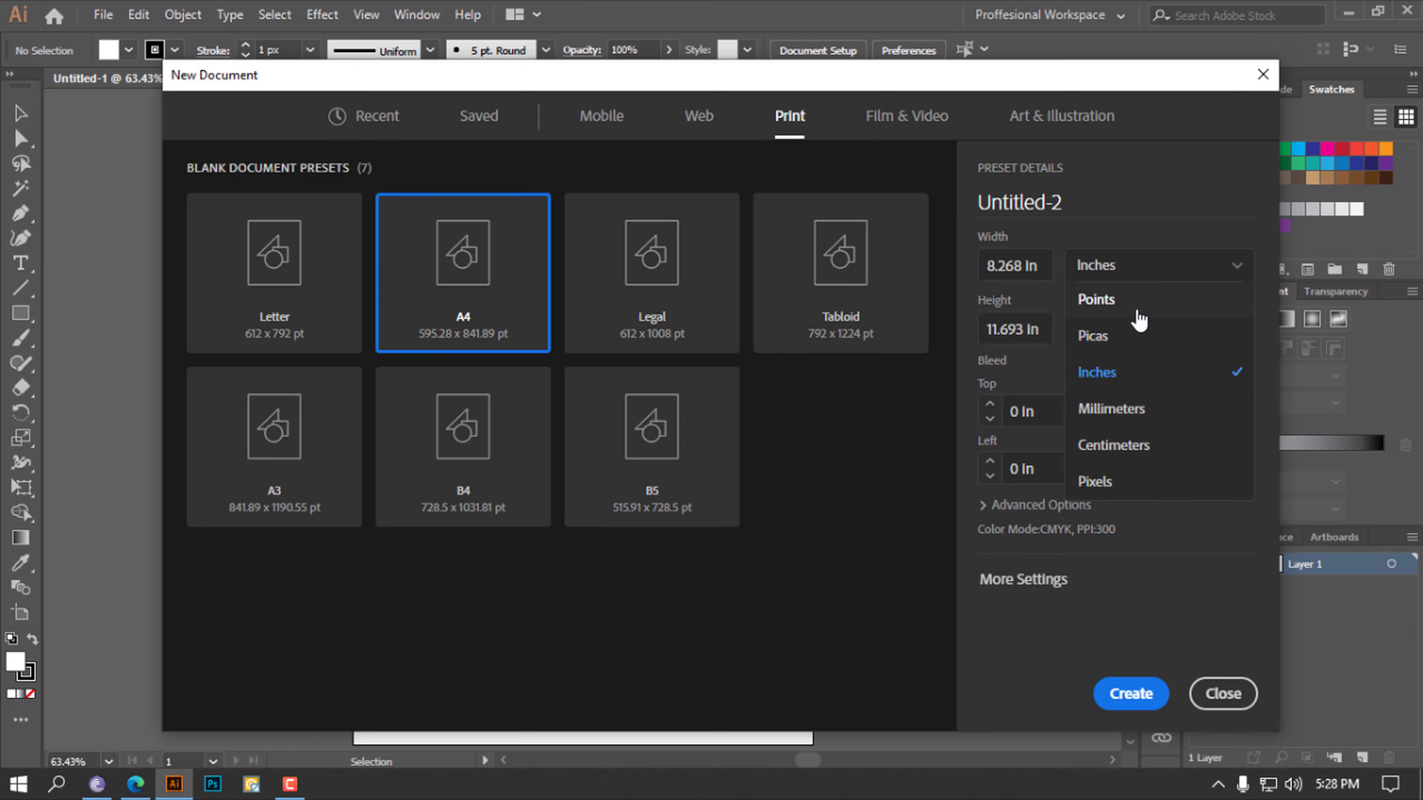
pyautogui.click(1147, 305)
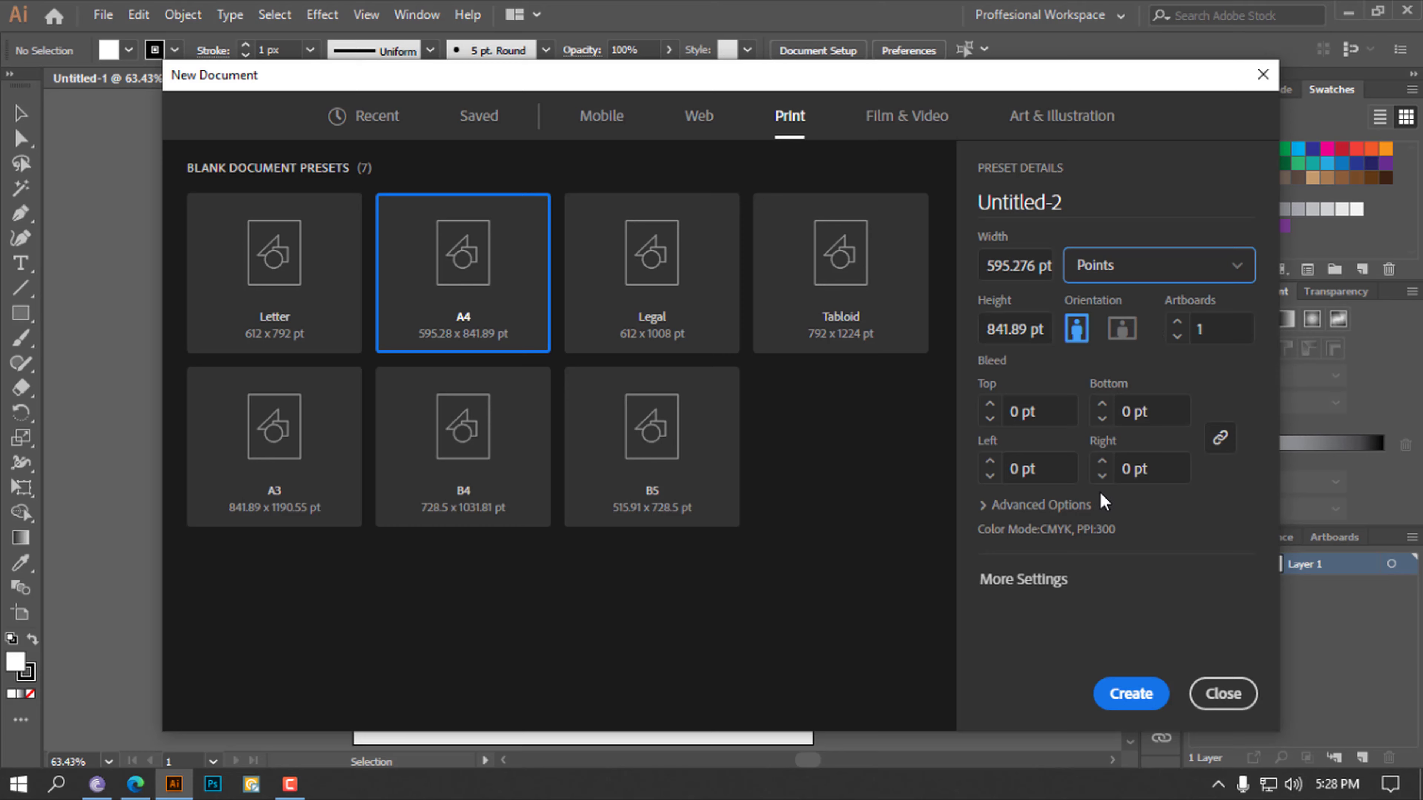
pyautogui.click(314, 272)
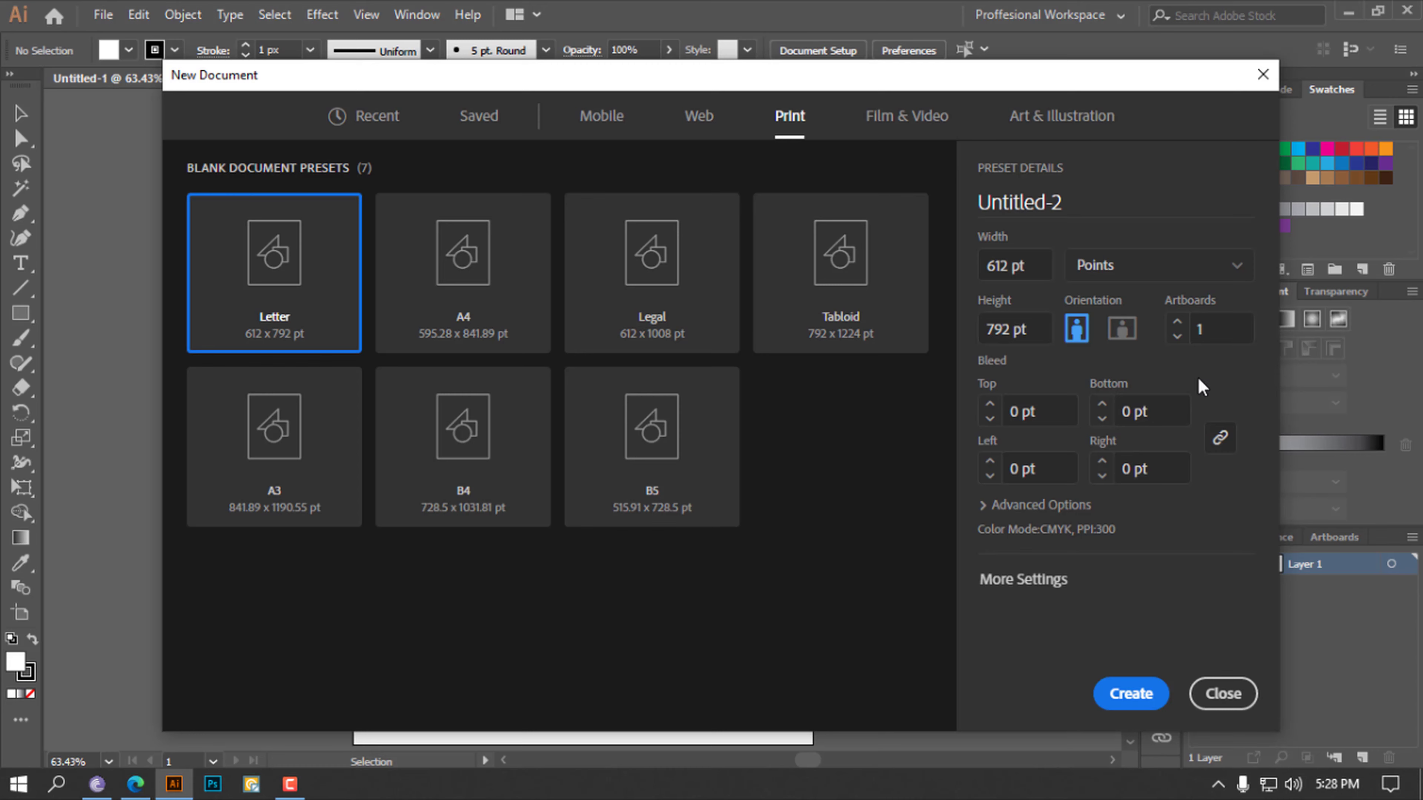
pyautogui.click(1123, 331)
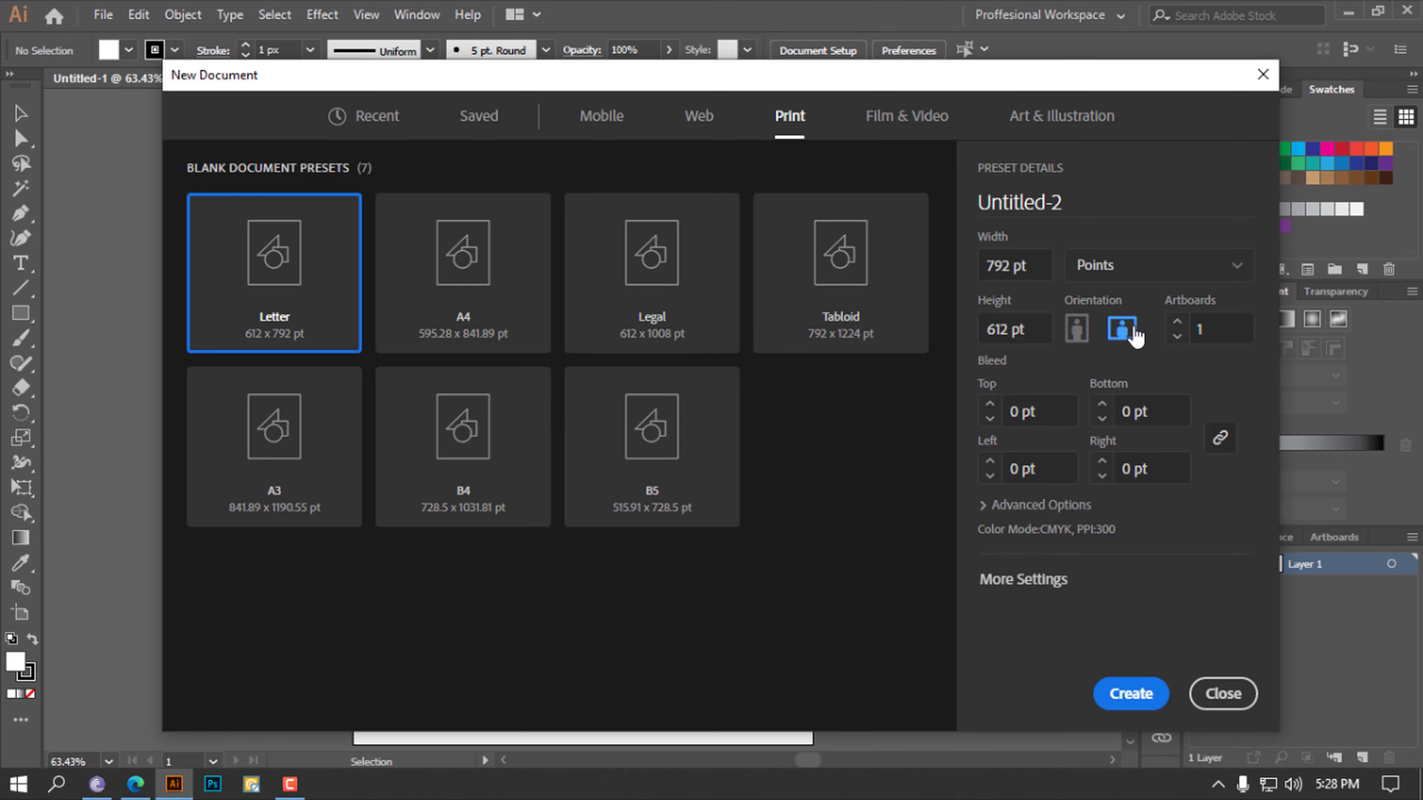
# Try RGB, return Color Mode to CMYK, and create the Letter document Untitled-2
pyautogui.click(987, 505)
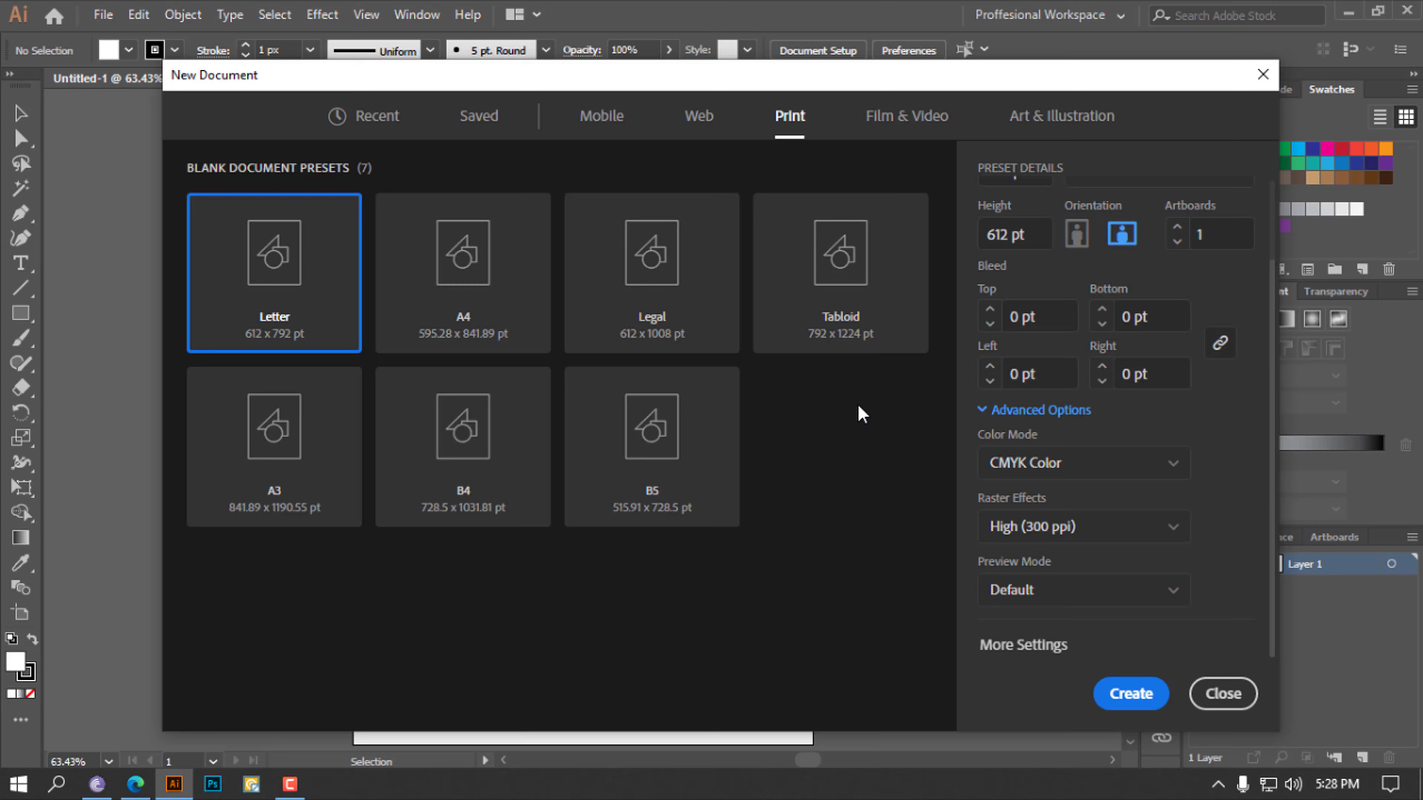
pyautogui.click(1158, 468)
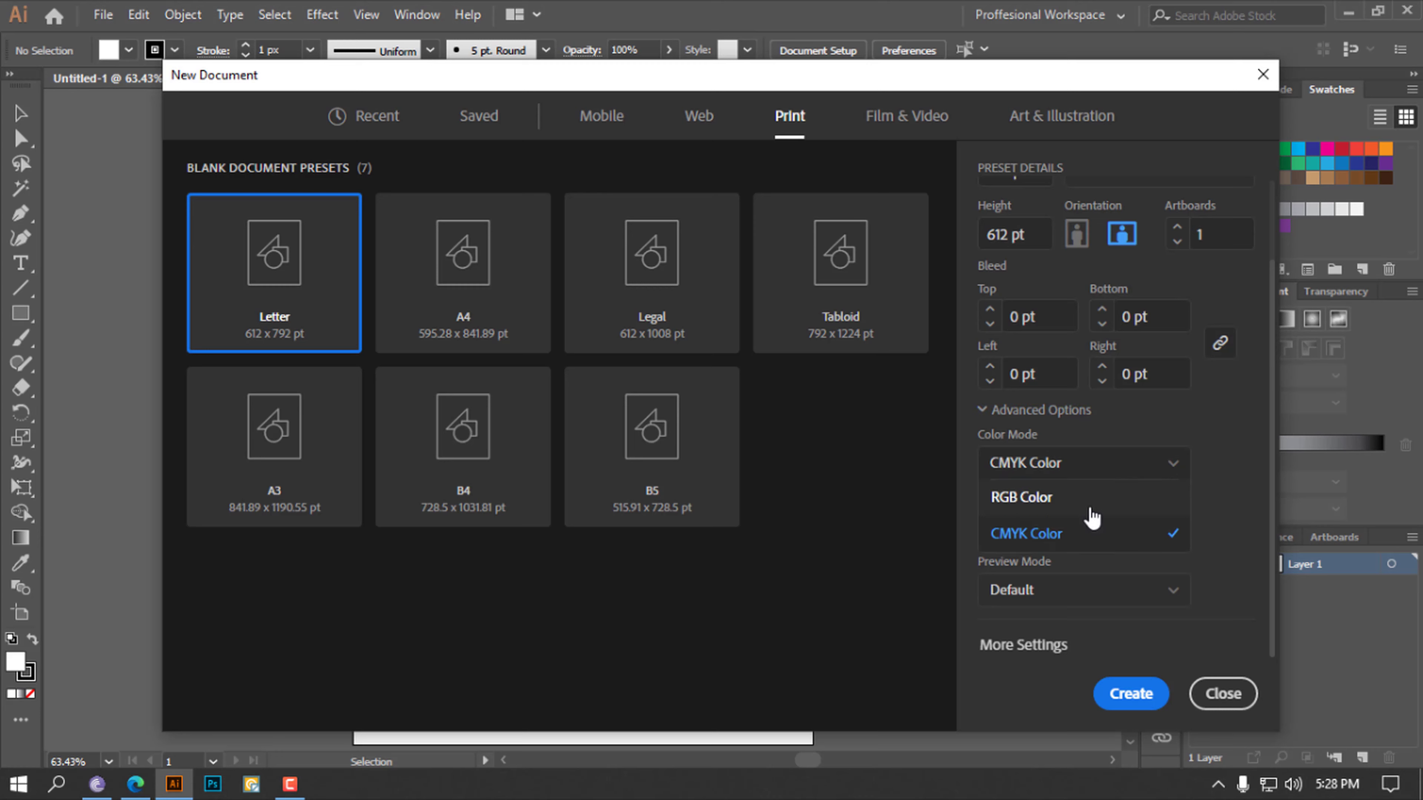
pyautogui.click(1124, 498)
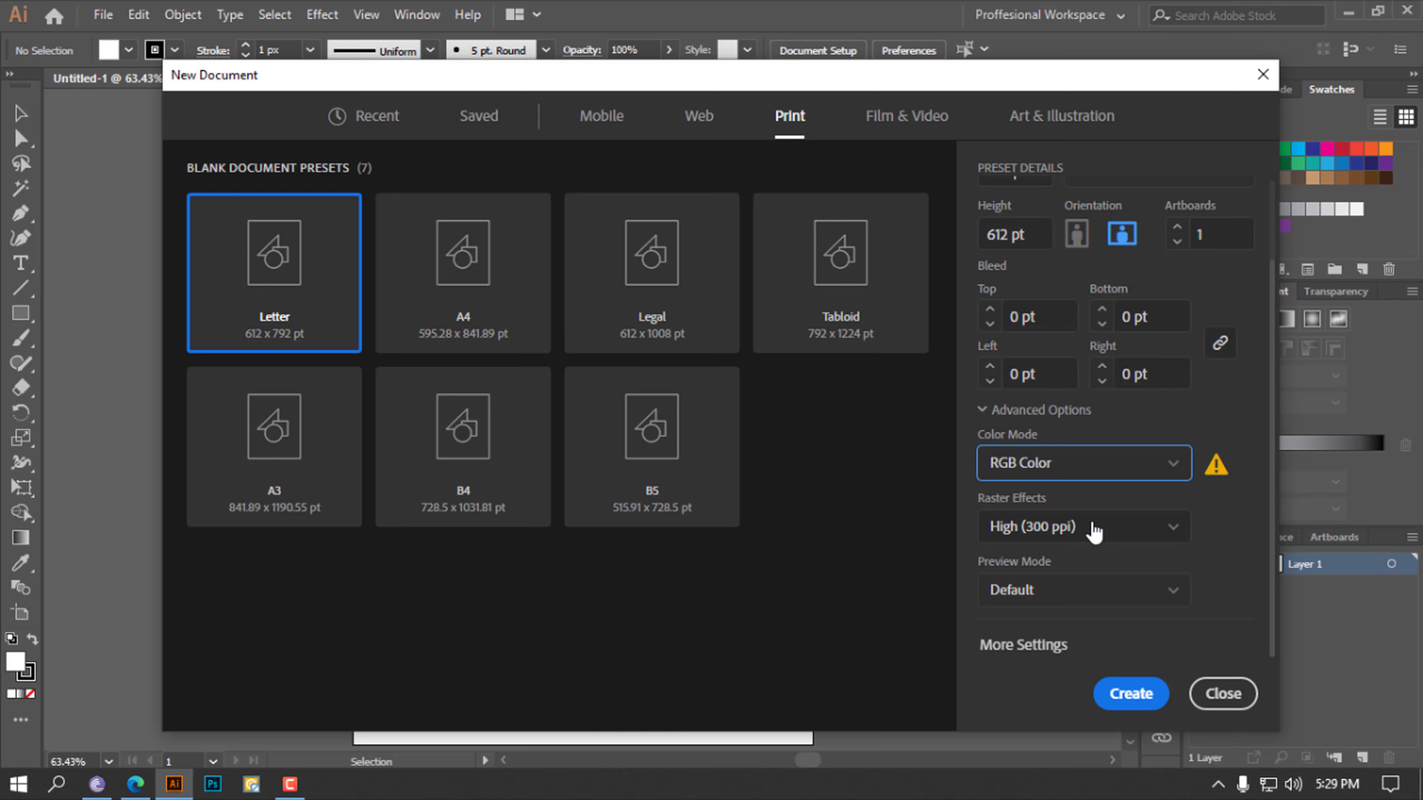
pyautogui.click(1146, 465)
pyautogui.click(1068, 538)
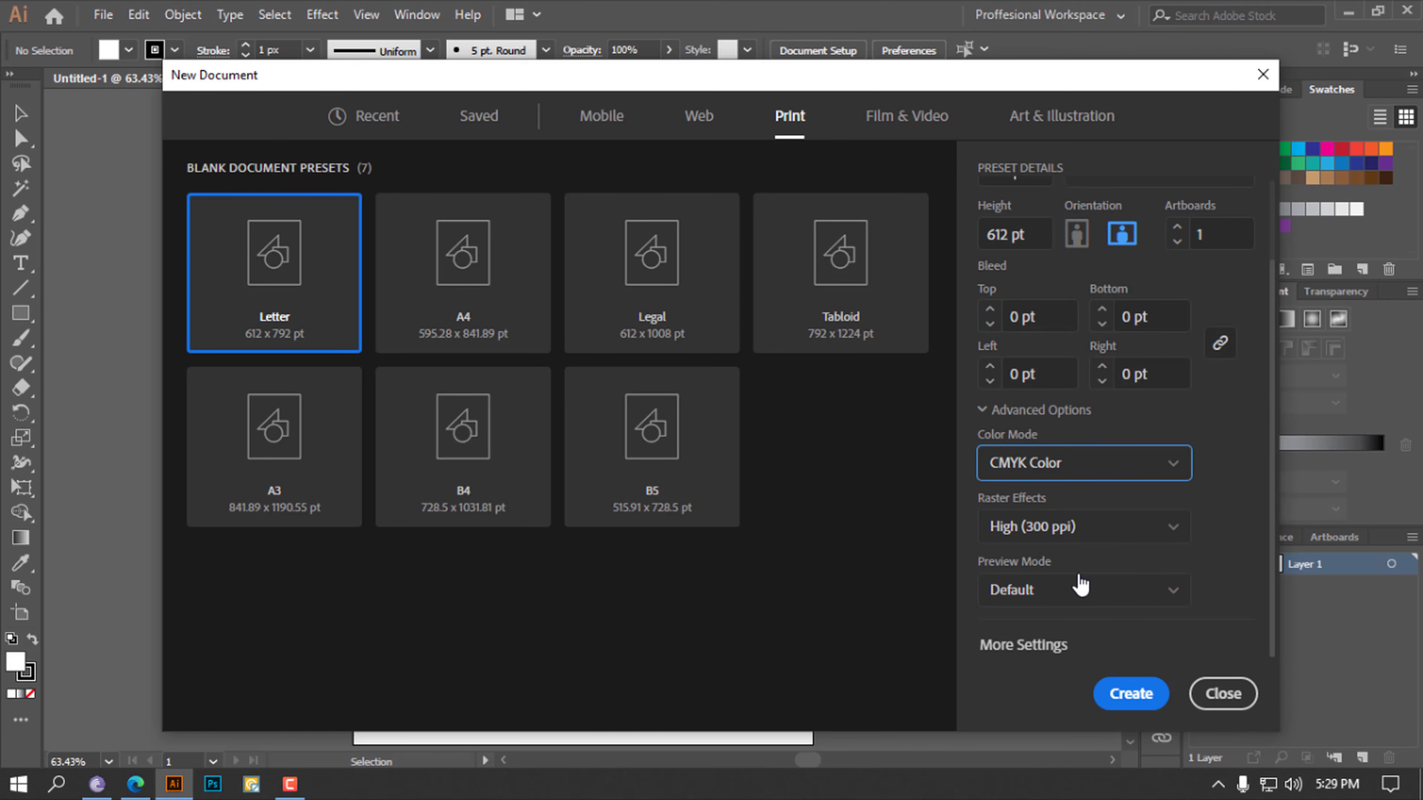
pyautogui.click(1146, 703)
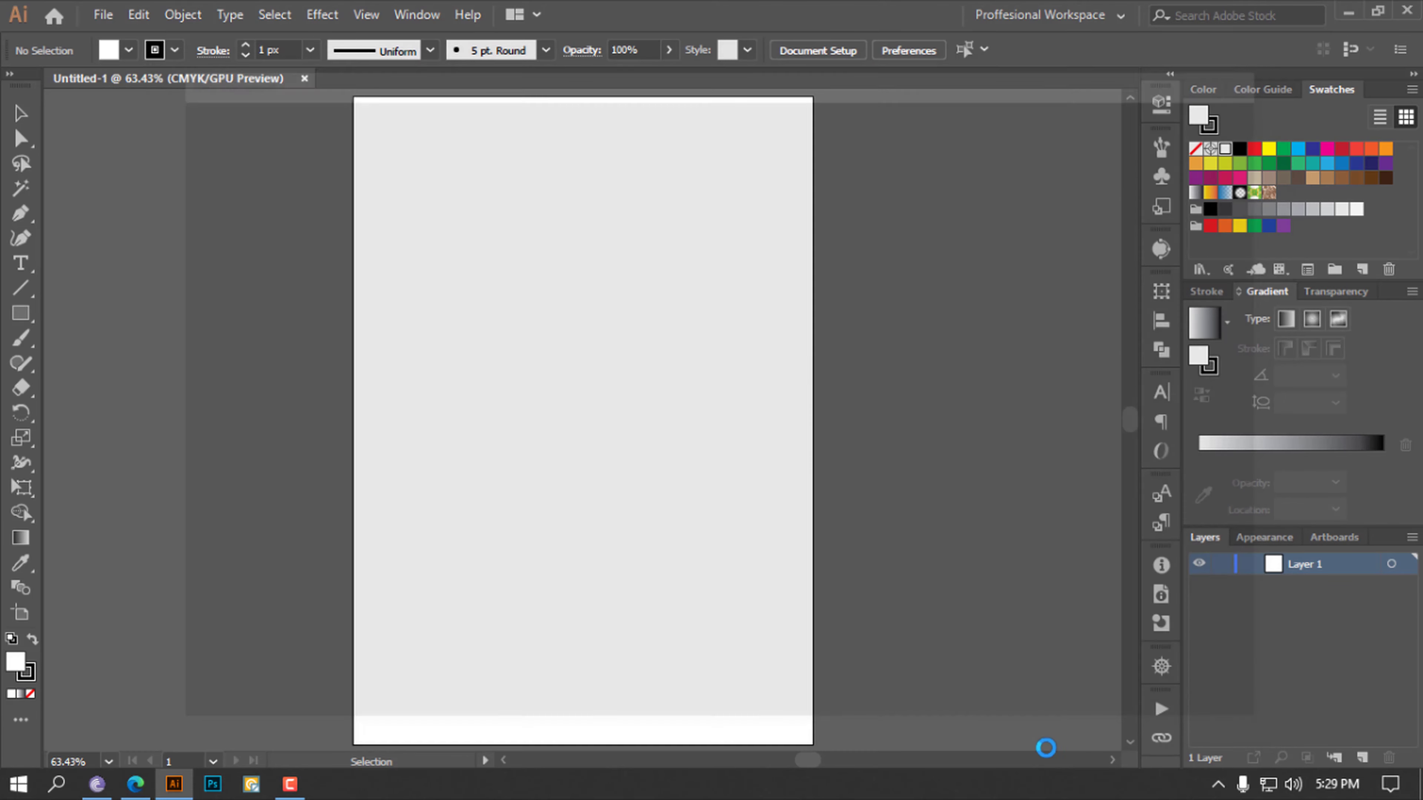
# Close the Untitled-1 tab, pick the Selection tool, and toggle the toolbar between two columns and one
pyautogui.click(304, 78)
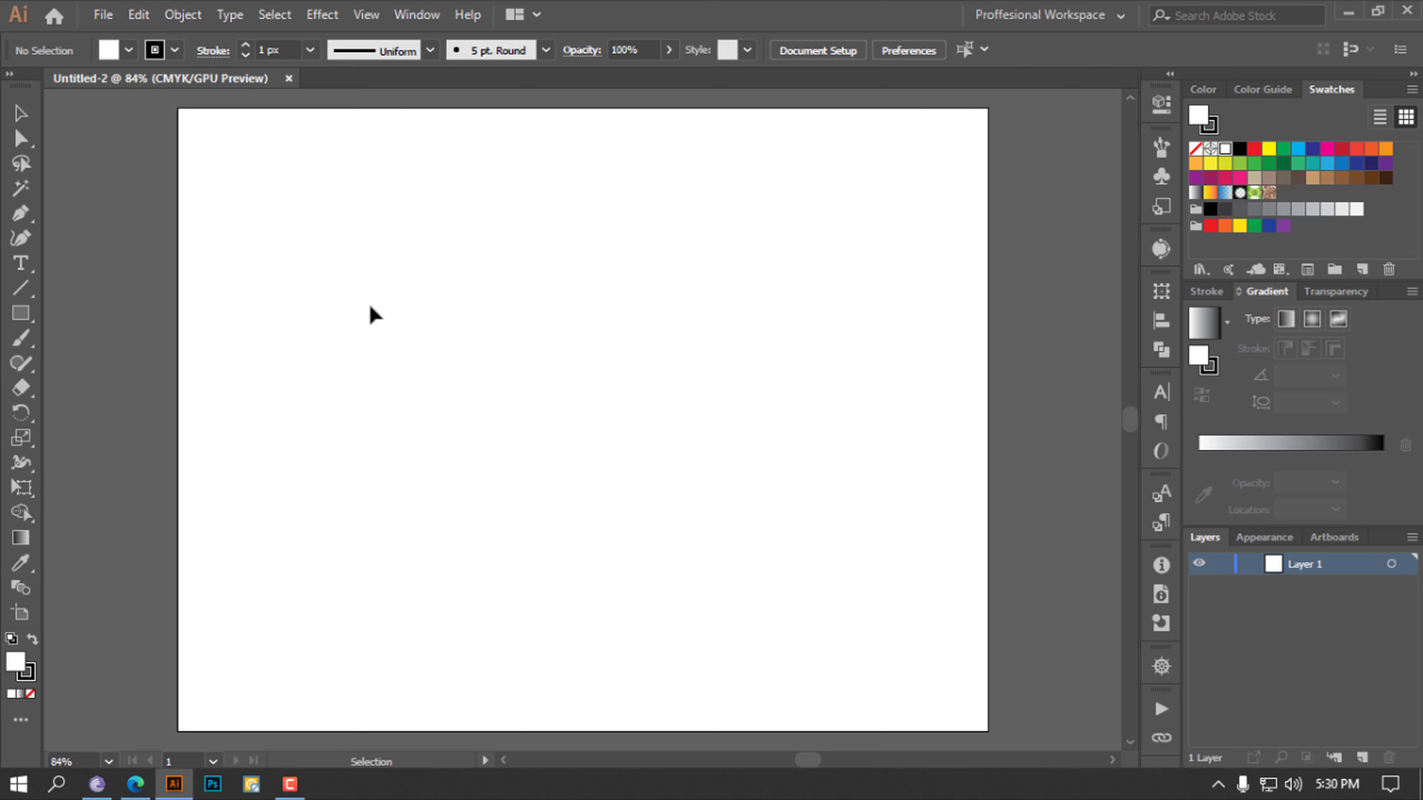
pyautogui.press('v')
pyautogui.click(9, 77)
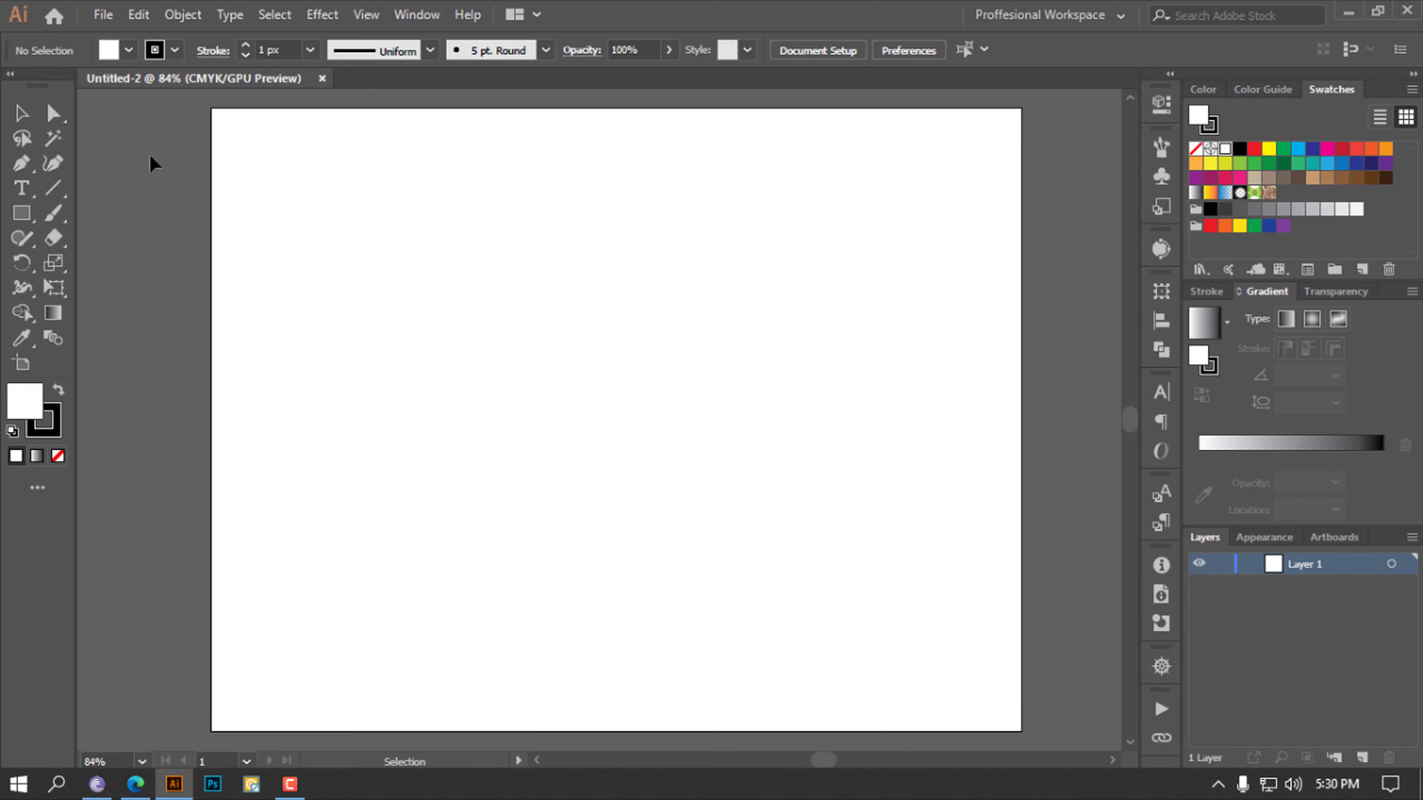
pyautogui.click(7, 76)
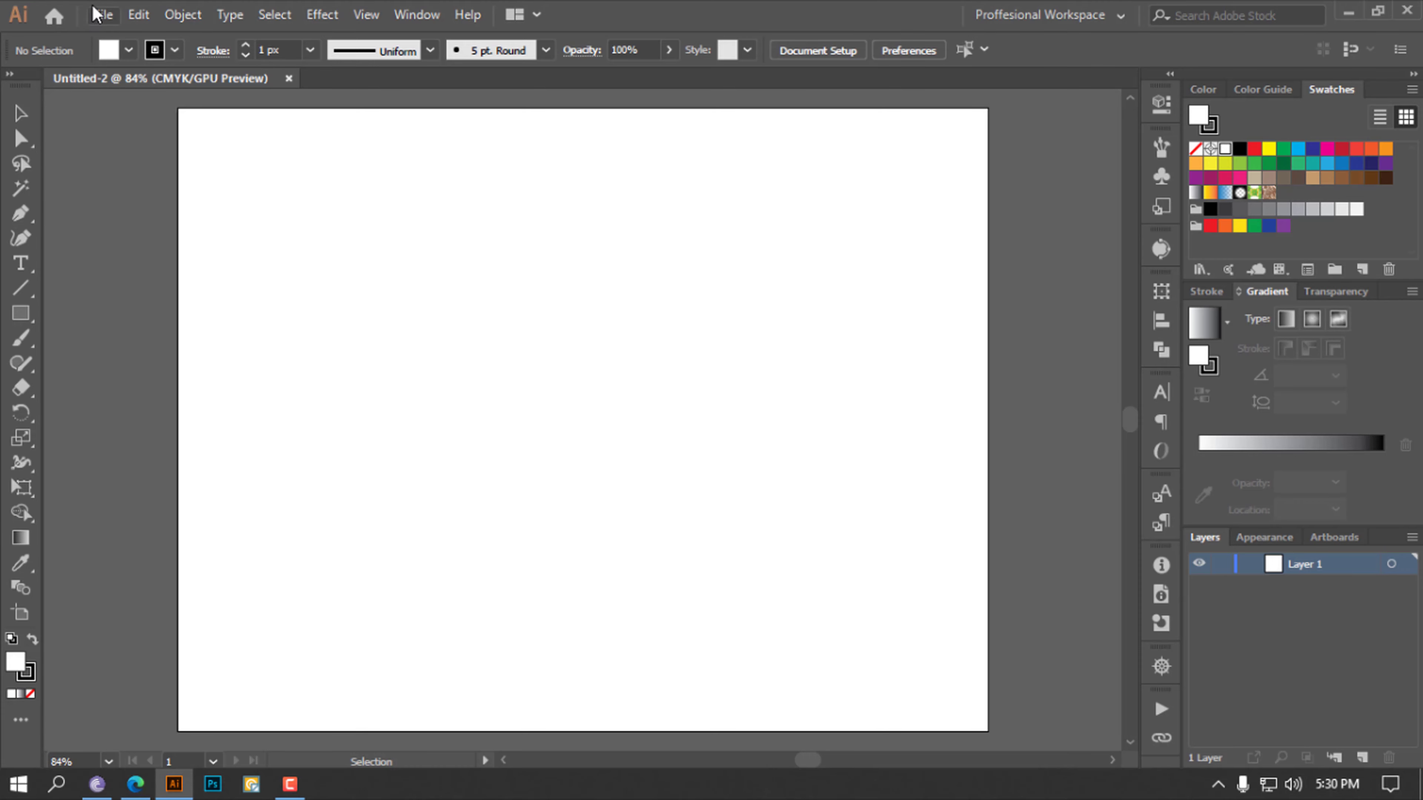
pyautogui.click(103, 15)
pyautogui.click(141, 351)
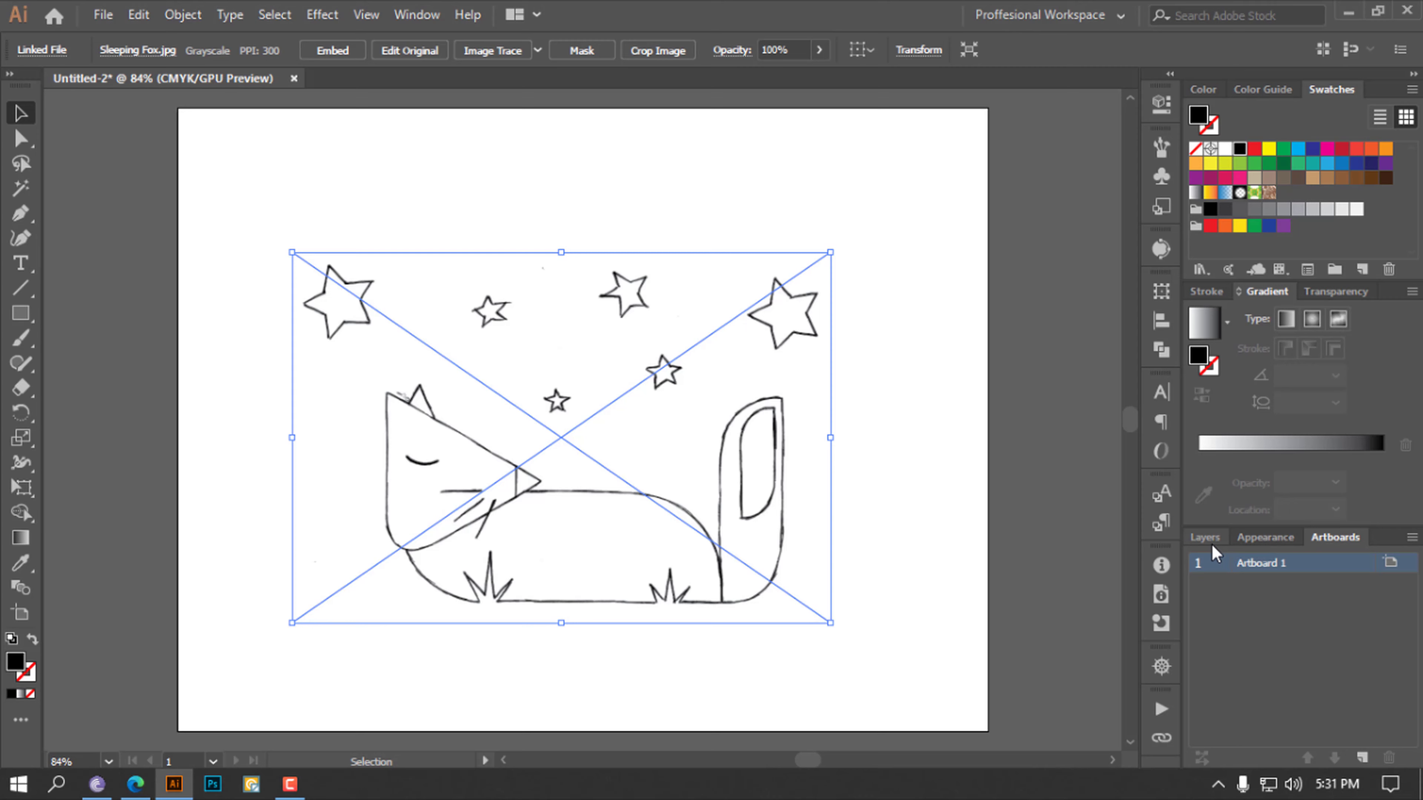
pyautogui.click(1211, 543)
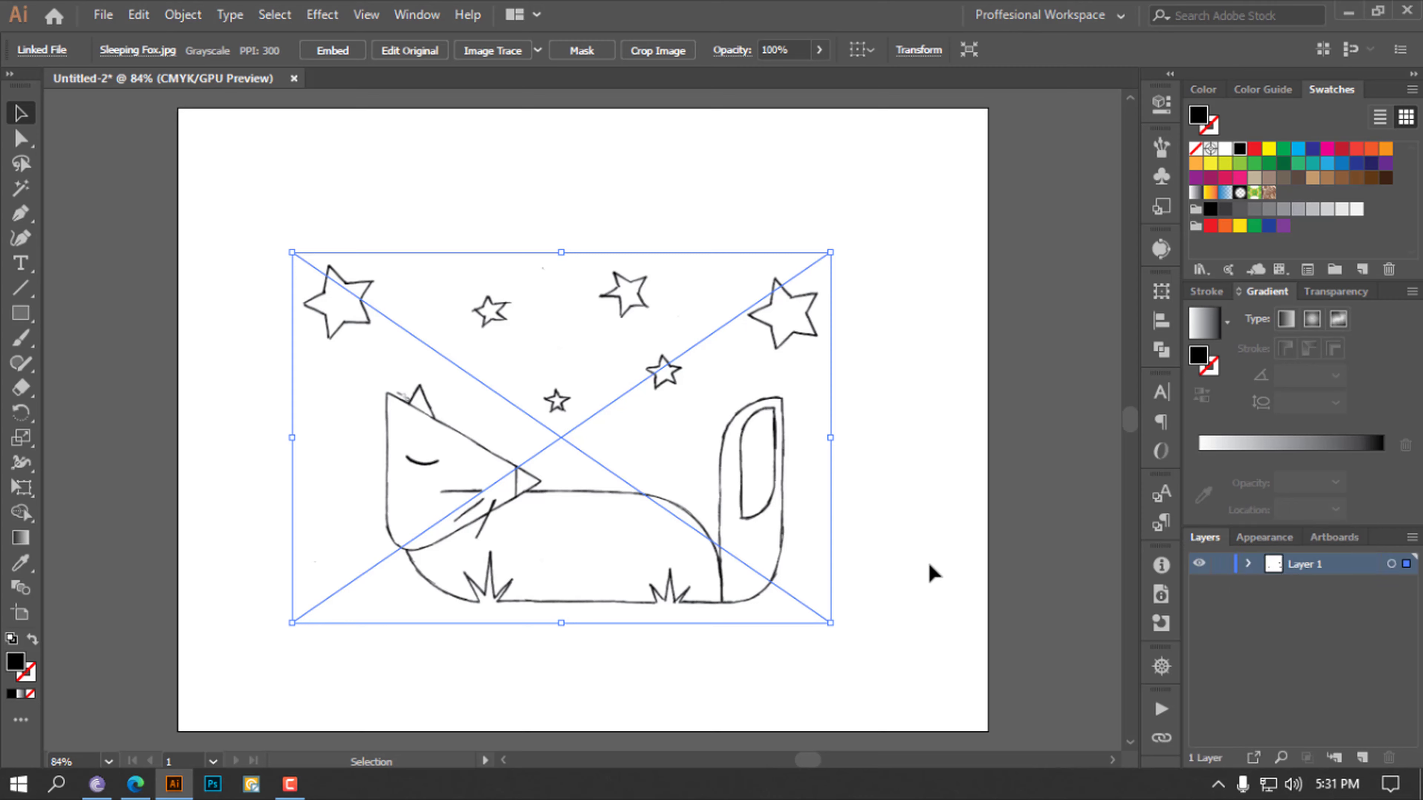
pyautogui.press('Return')
pyautogui.click(818, 548)
pyautogui.moveTo(778, 513); pyautogui.dragTo(821, 509)
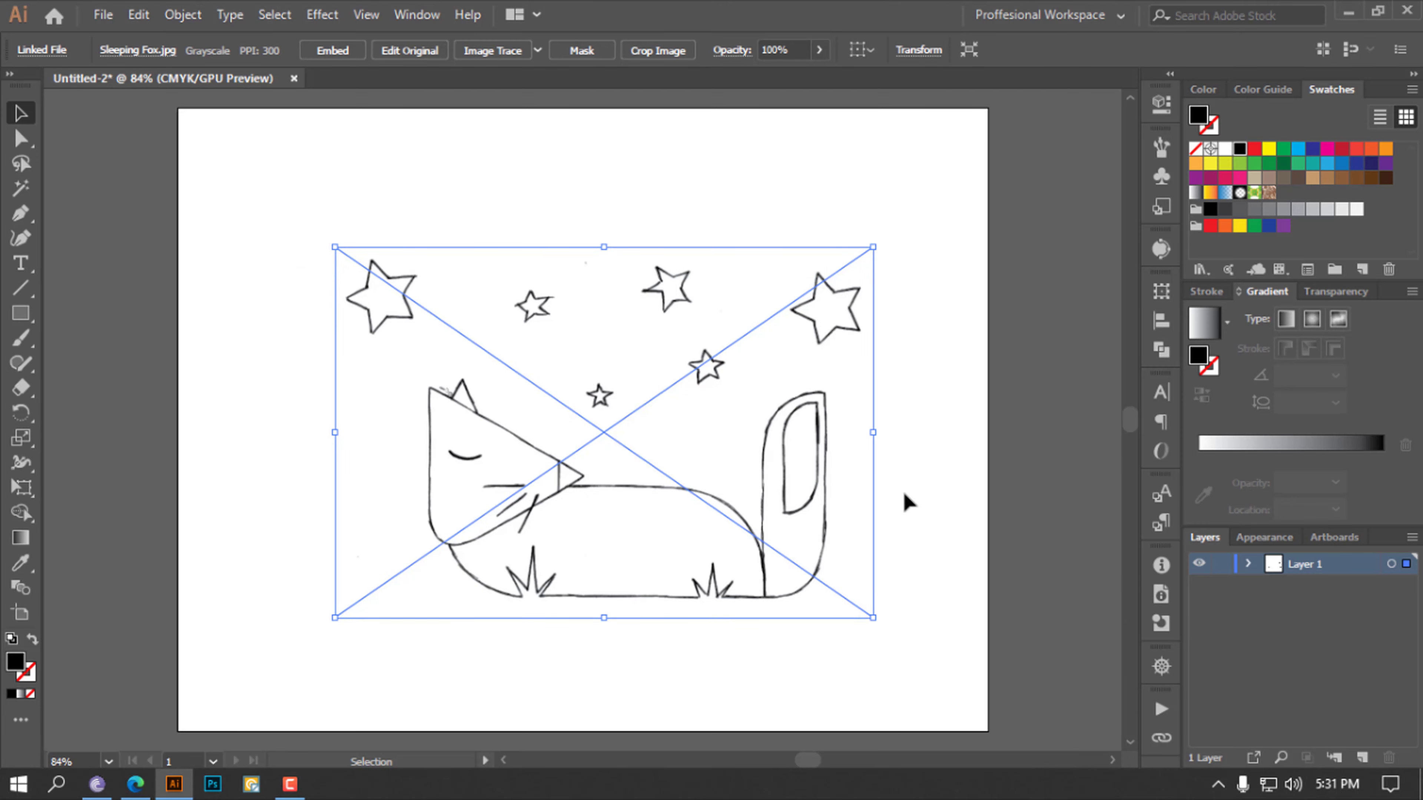
pyautogui.hotkey('ctrl', 'z')
pyautogui.hotkey('ctrl', 'z')
pyautogui.hotkey('ctrl', 'z')
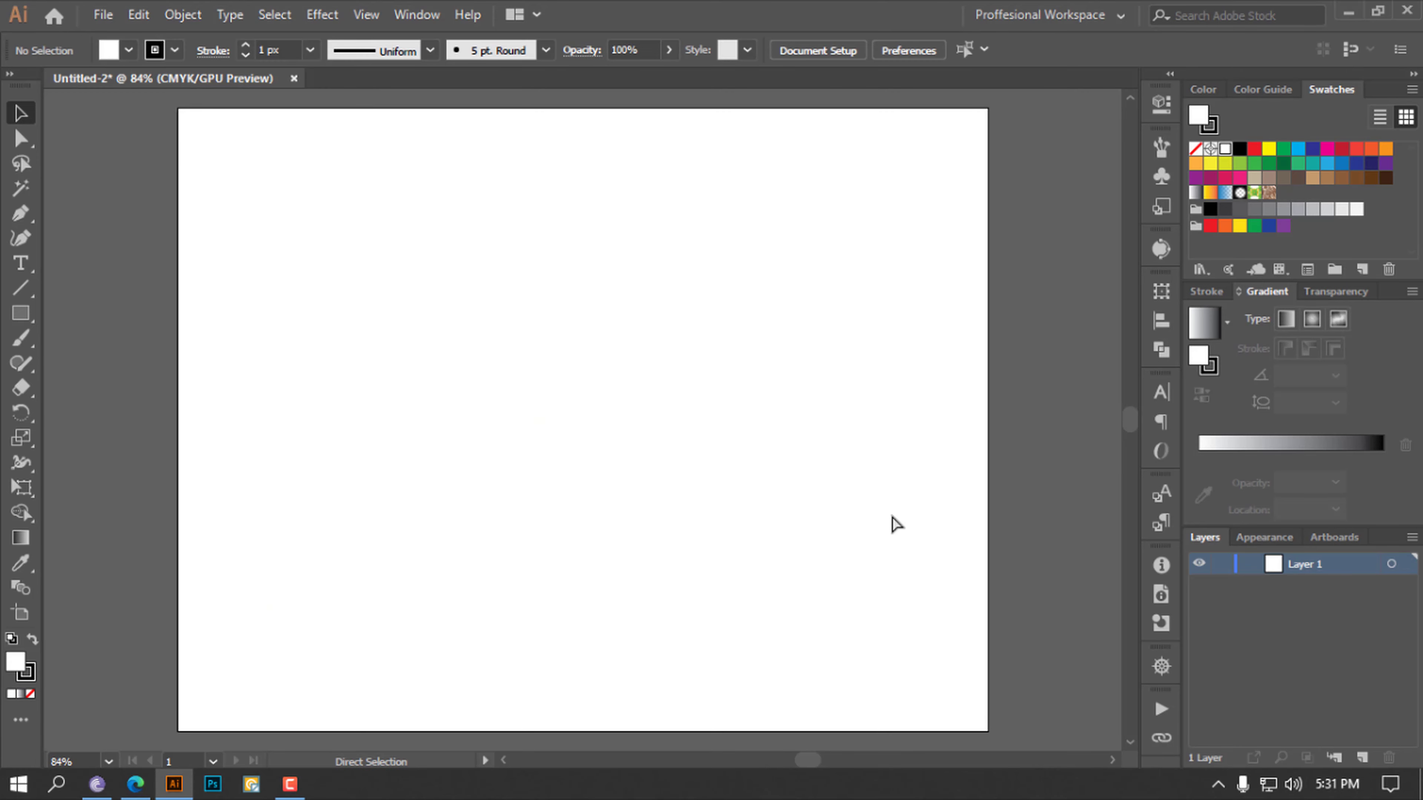
# Place Sleeping Fox.jpg with Link and Template ticked, creating a locked template layer
pyautogui.click(104, 15)
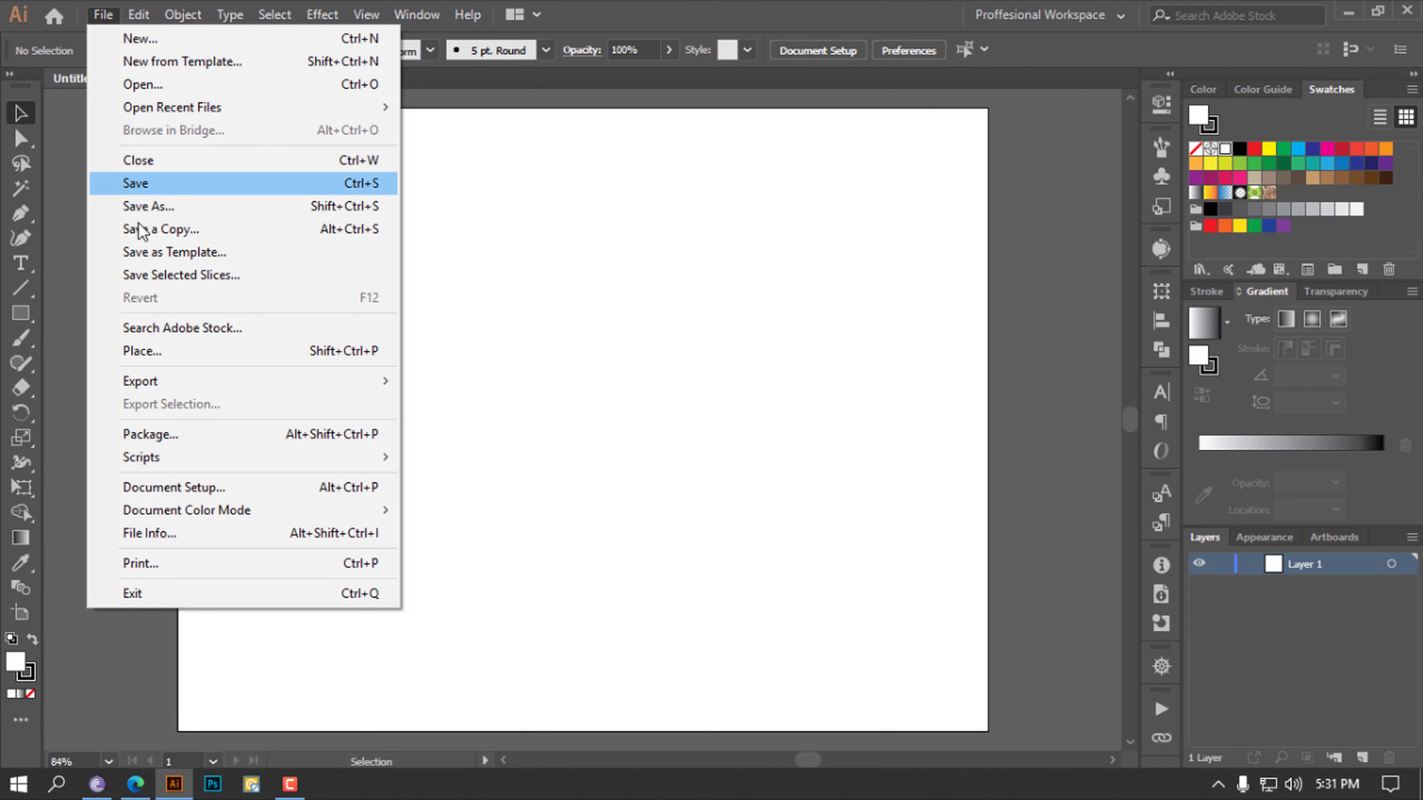
pyautogui.click(206, 335)
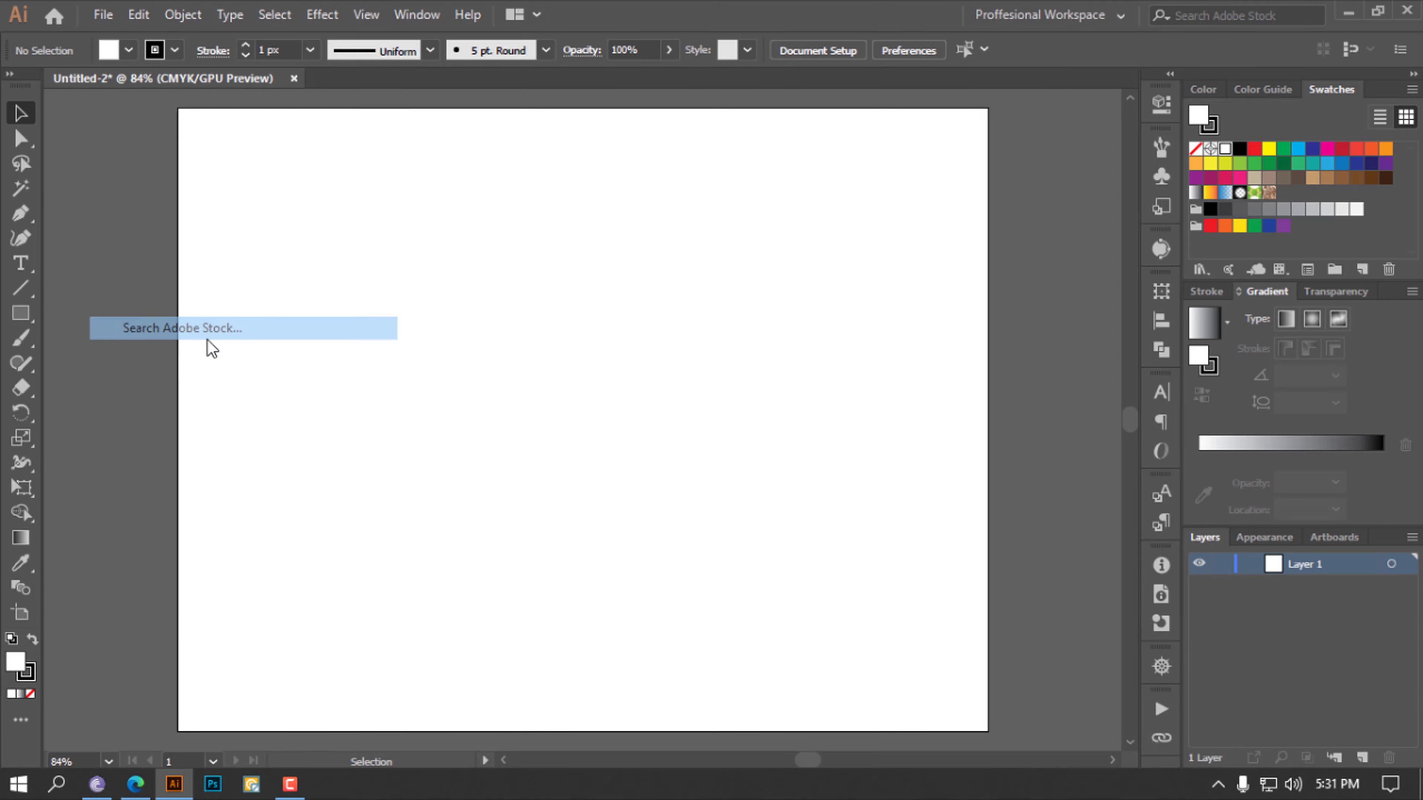
pyautogui.click(109, 15)
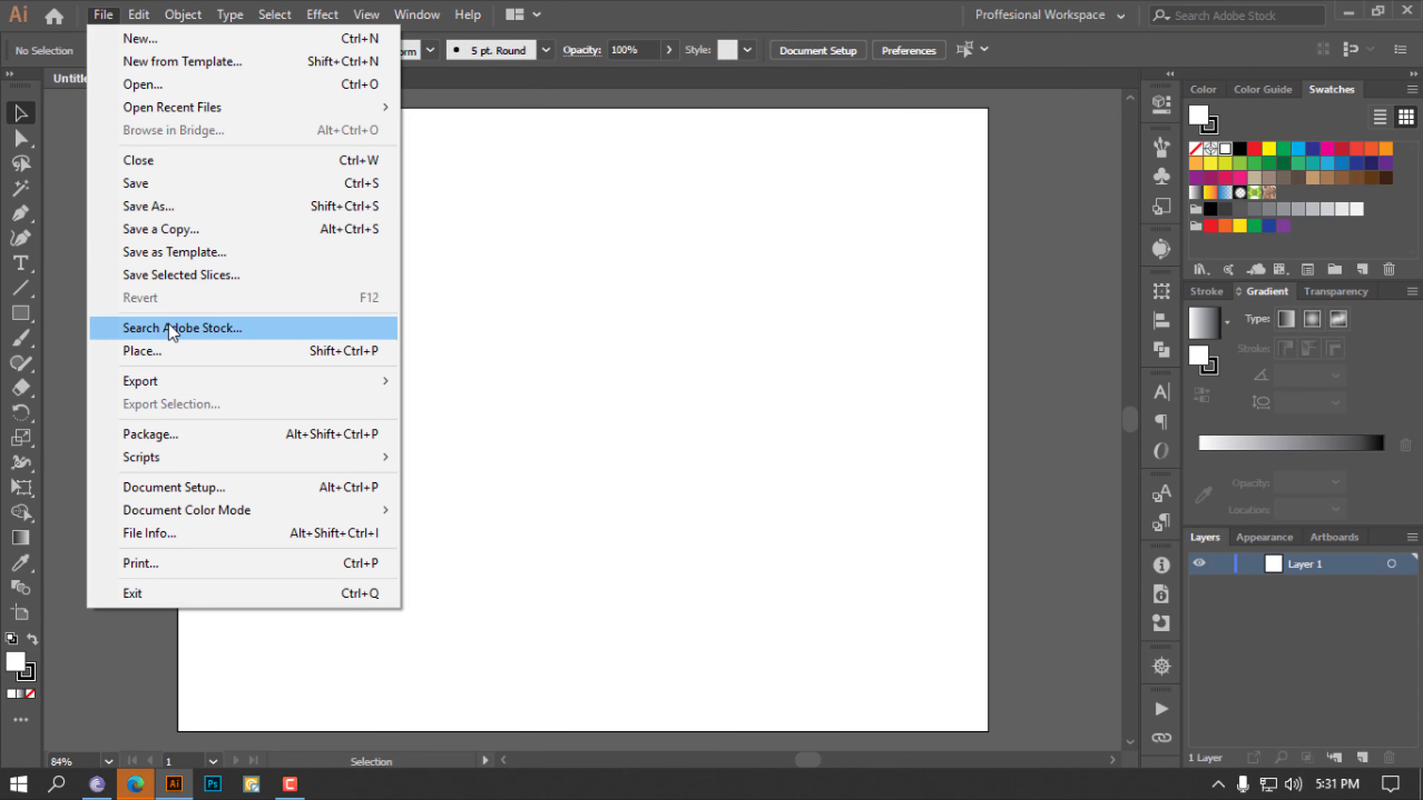
pyautogui.click(173, 345)
pyautogui.click(219, 448)
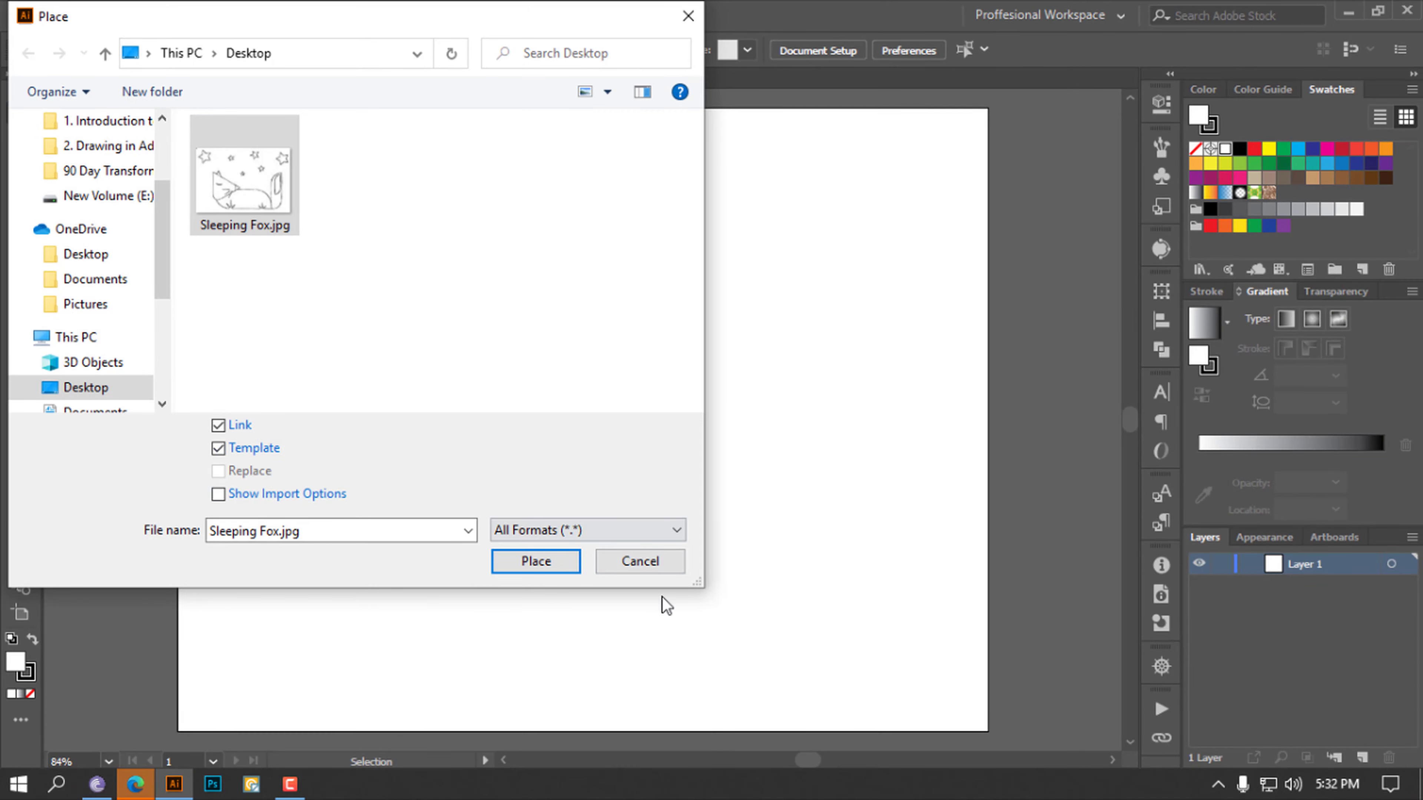
pyautogui.click(563, 561)
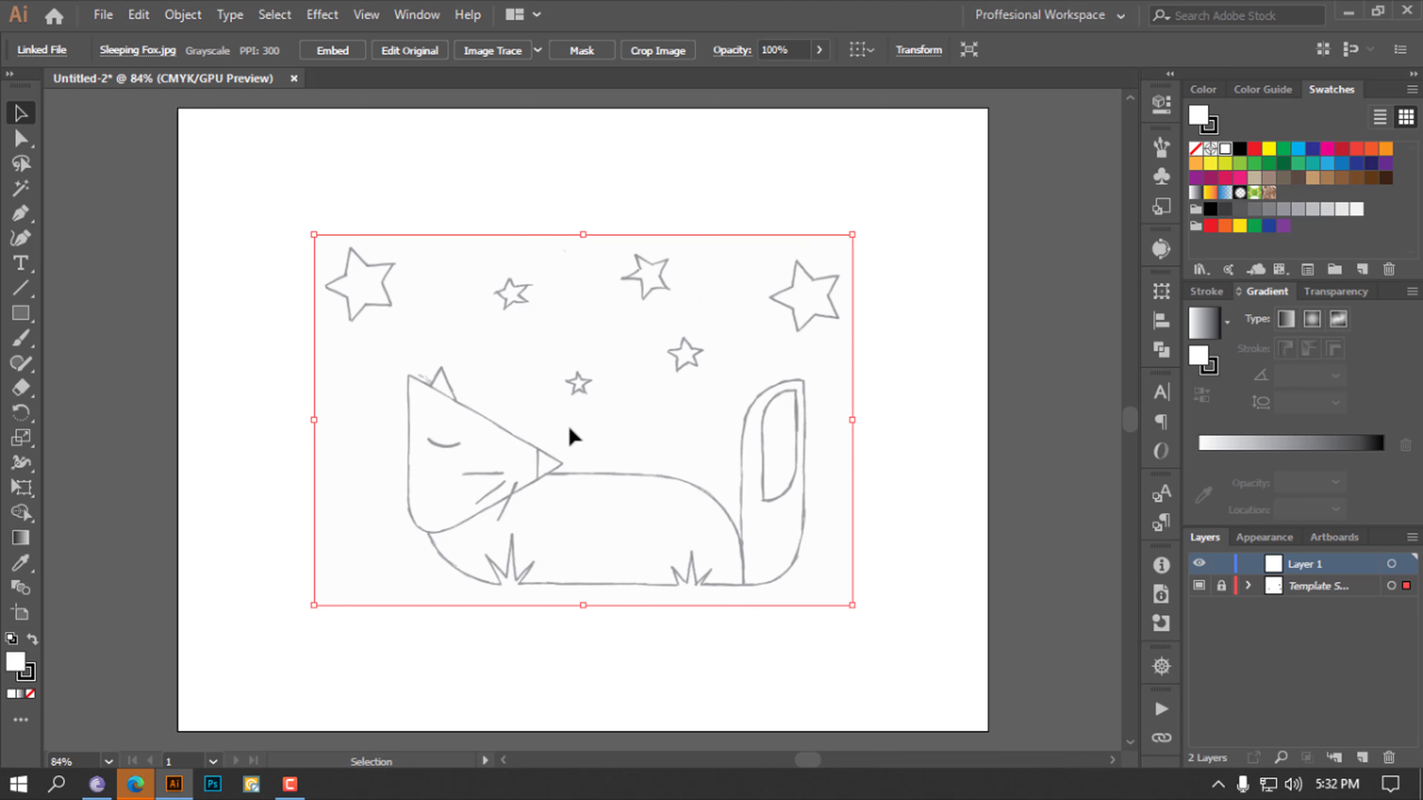
# Deselect, scroll up, unlock the Template layer, and drag the fox sketch into place
pyautogui.moveTo(683, 424); pyautogui.dragTo(557, 356)
pyautogui.click(525, 520)
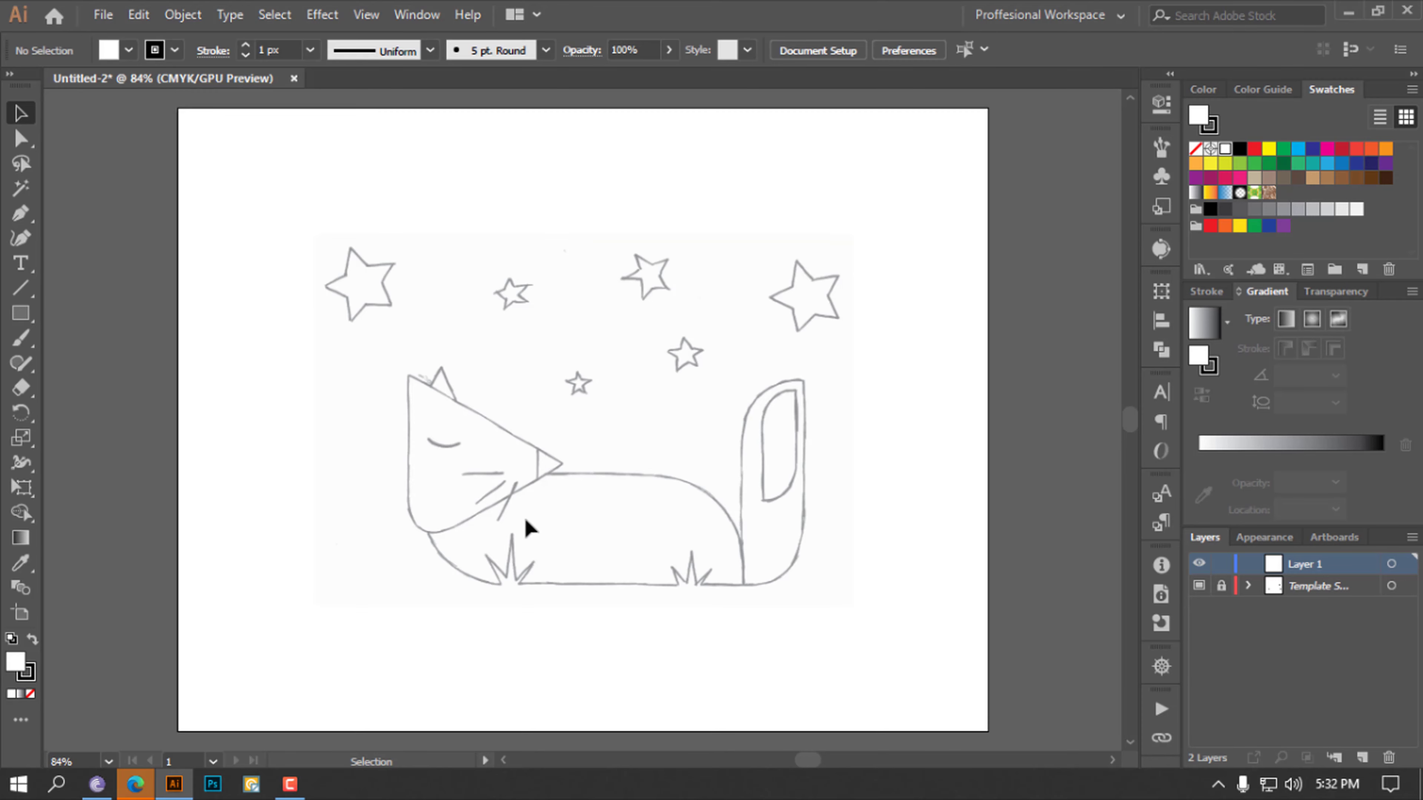
pyautogui.moveTo(873, 154); pyautogui.dragTo(261, 585)
pyautogui.scroll(-1, 517, 594)
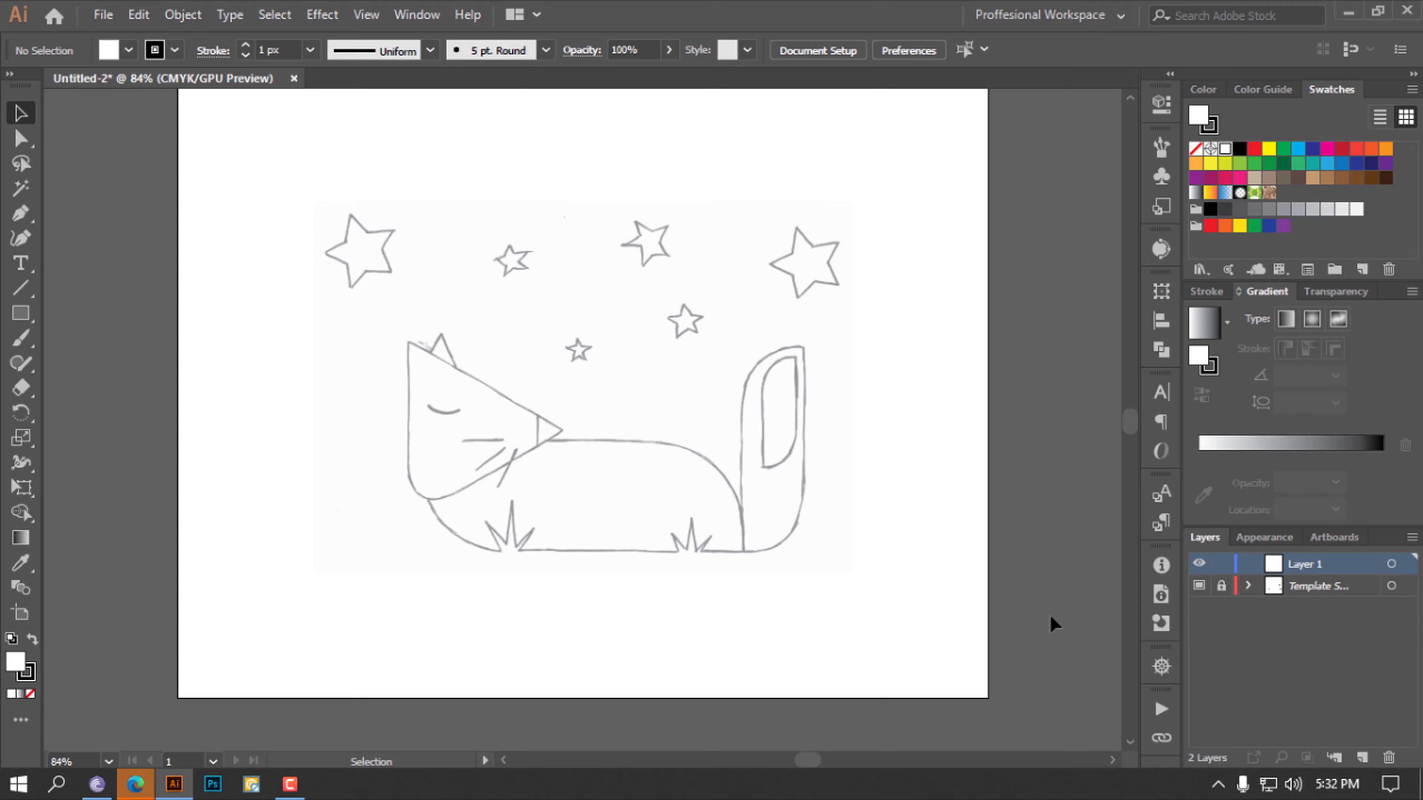
pyautogui.click(1220, 587)
pyautogui.moveTo(712, 515); pyautogui.dragTo(683, 549)
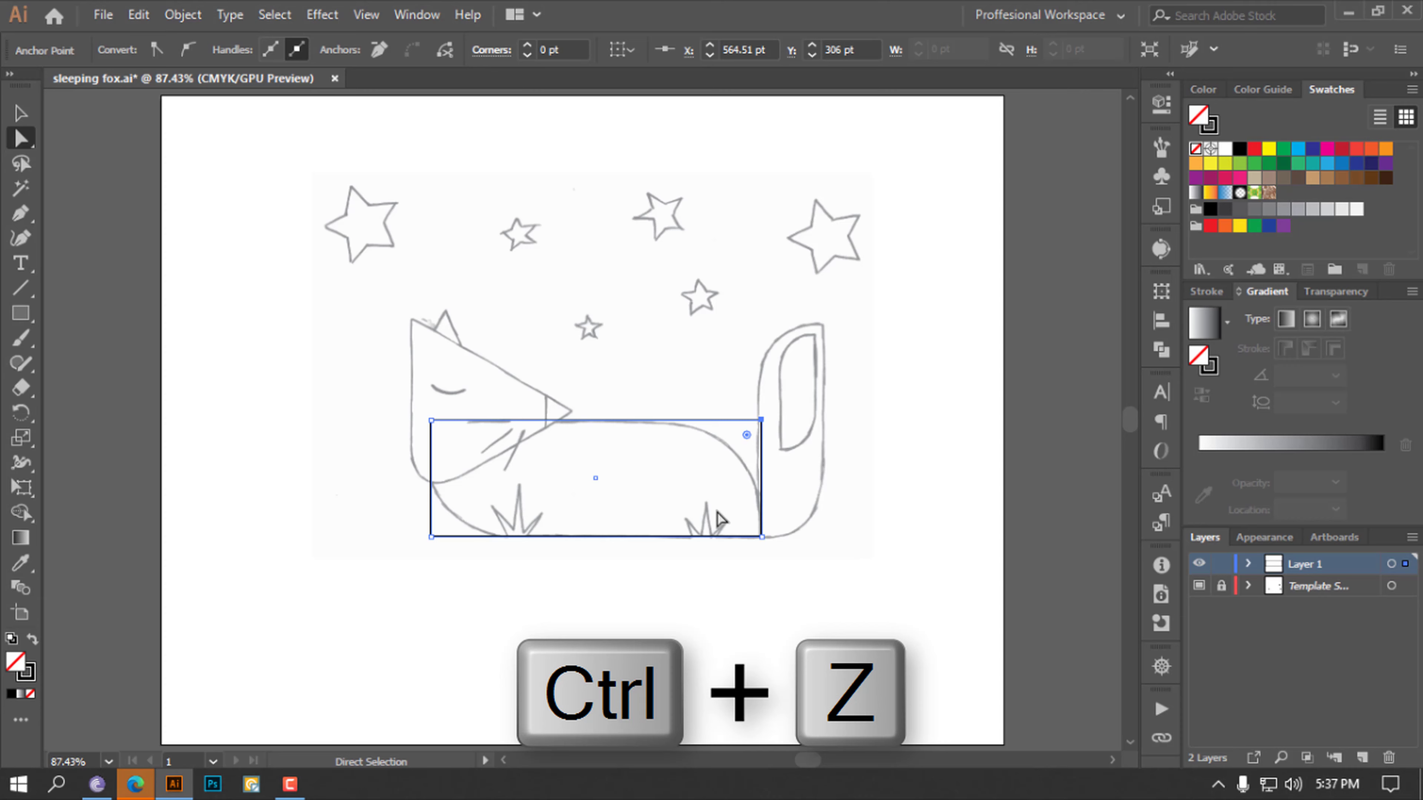
# Round the rectangle's top-right and bottom-left corners to about 95 pt with live corners
pyautogui.click(656, 644)
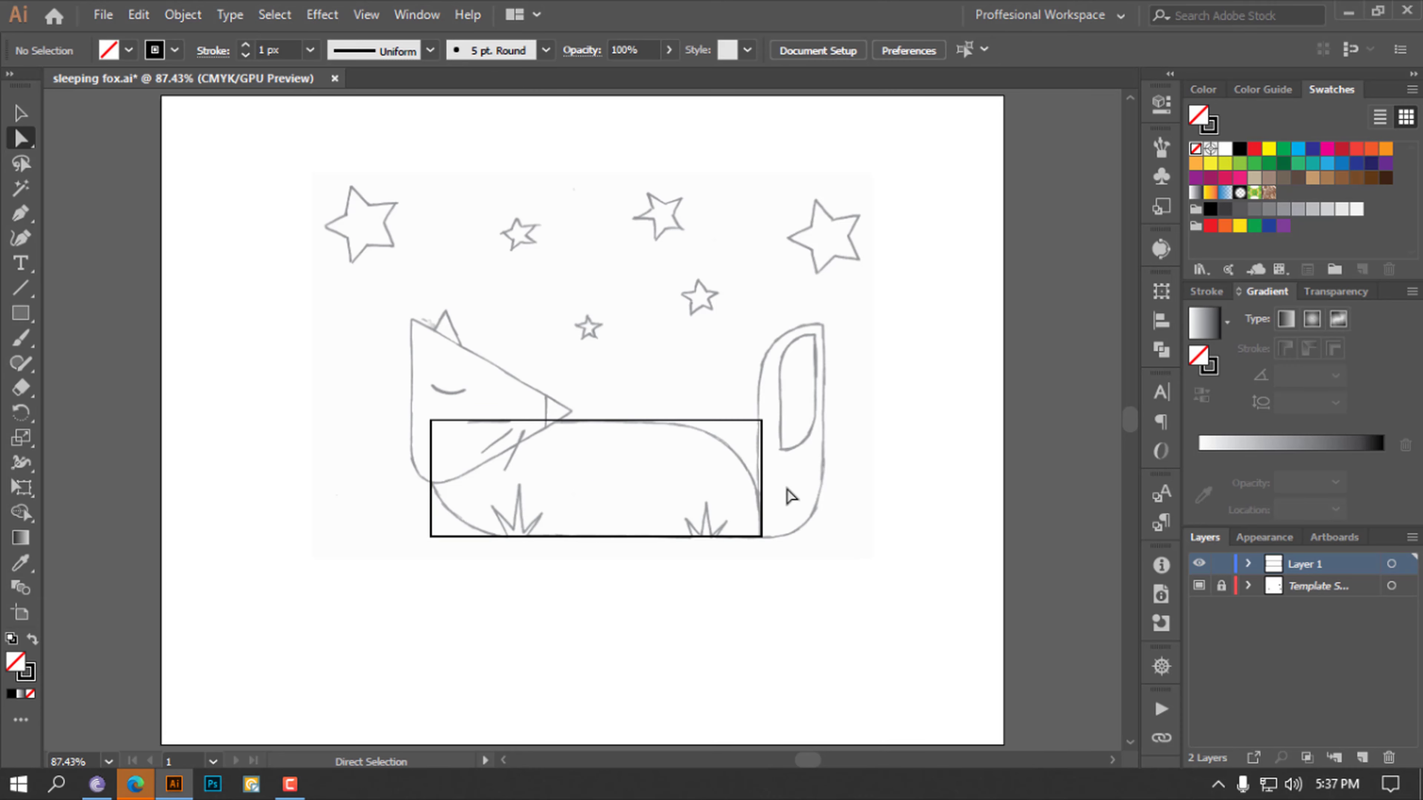
pyautogui.click(761, 419)
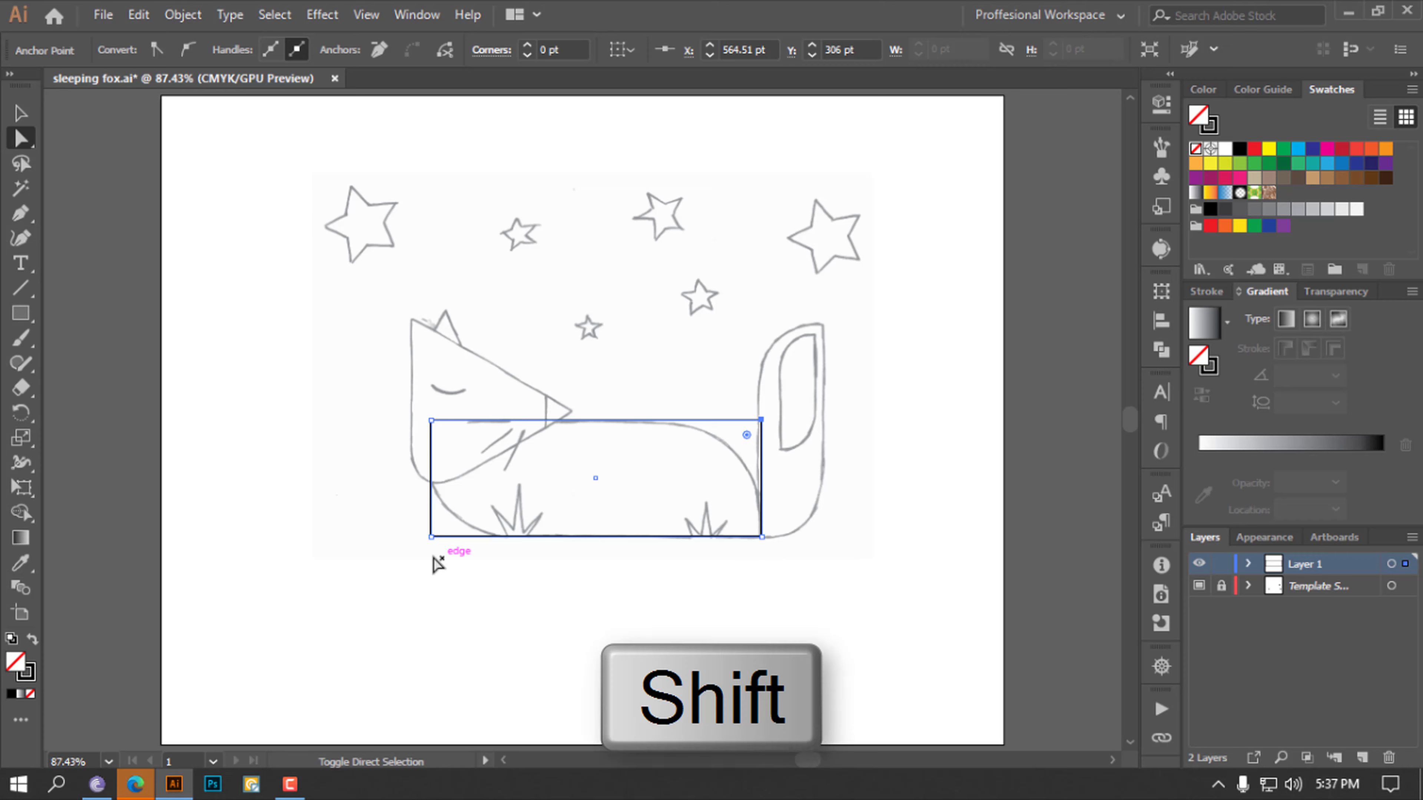
pyautogui.keyDown('shift'); pyautogui.click(431, 537); pyautogui.keyUp('shift')
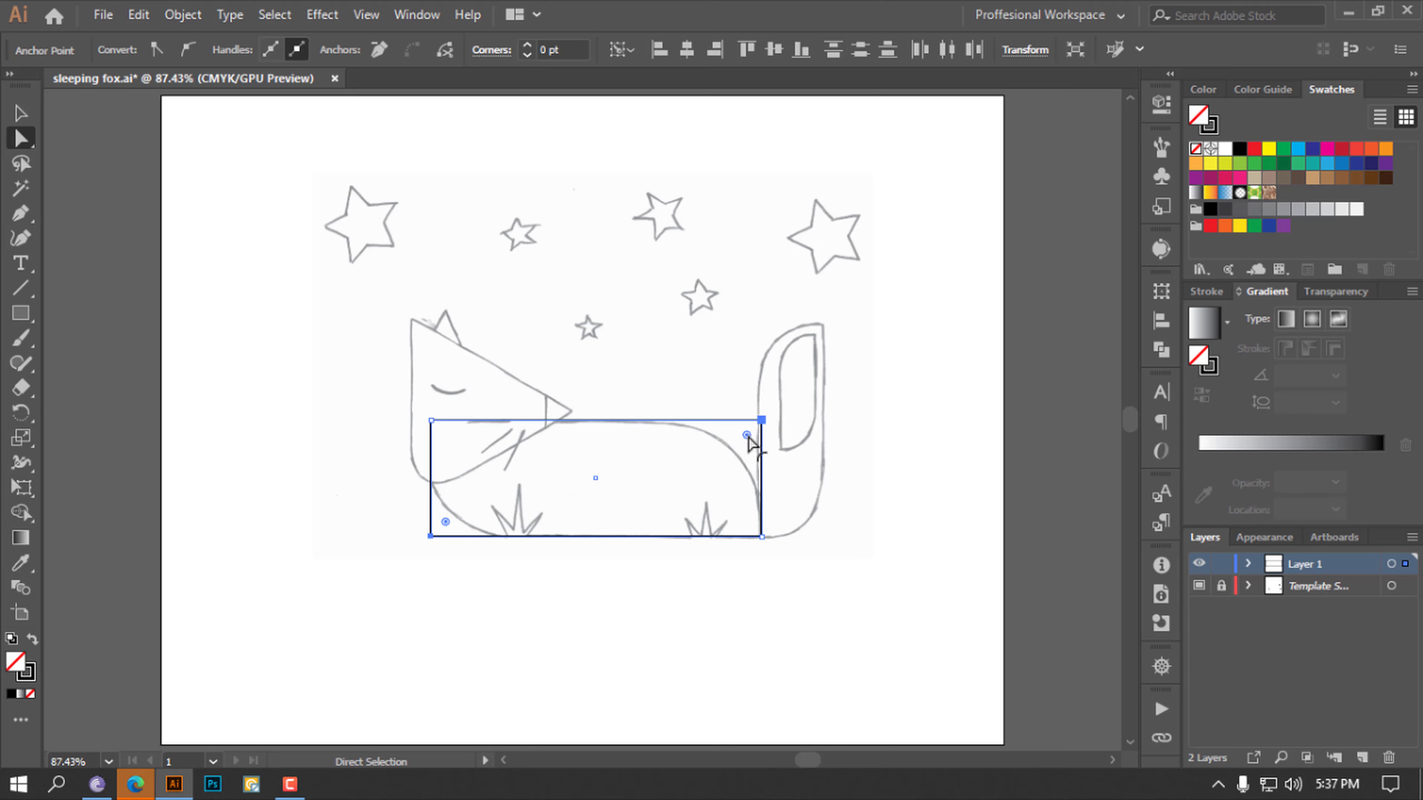
pyautogui.moveTo(748, 437); pyautogui.dragTo(631, 501)
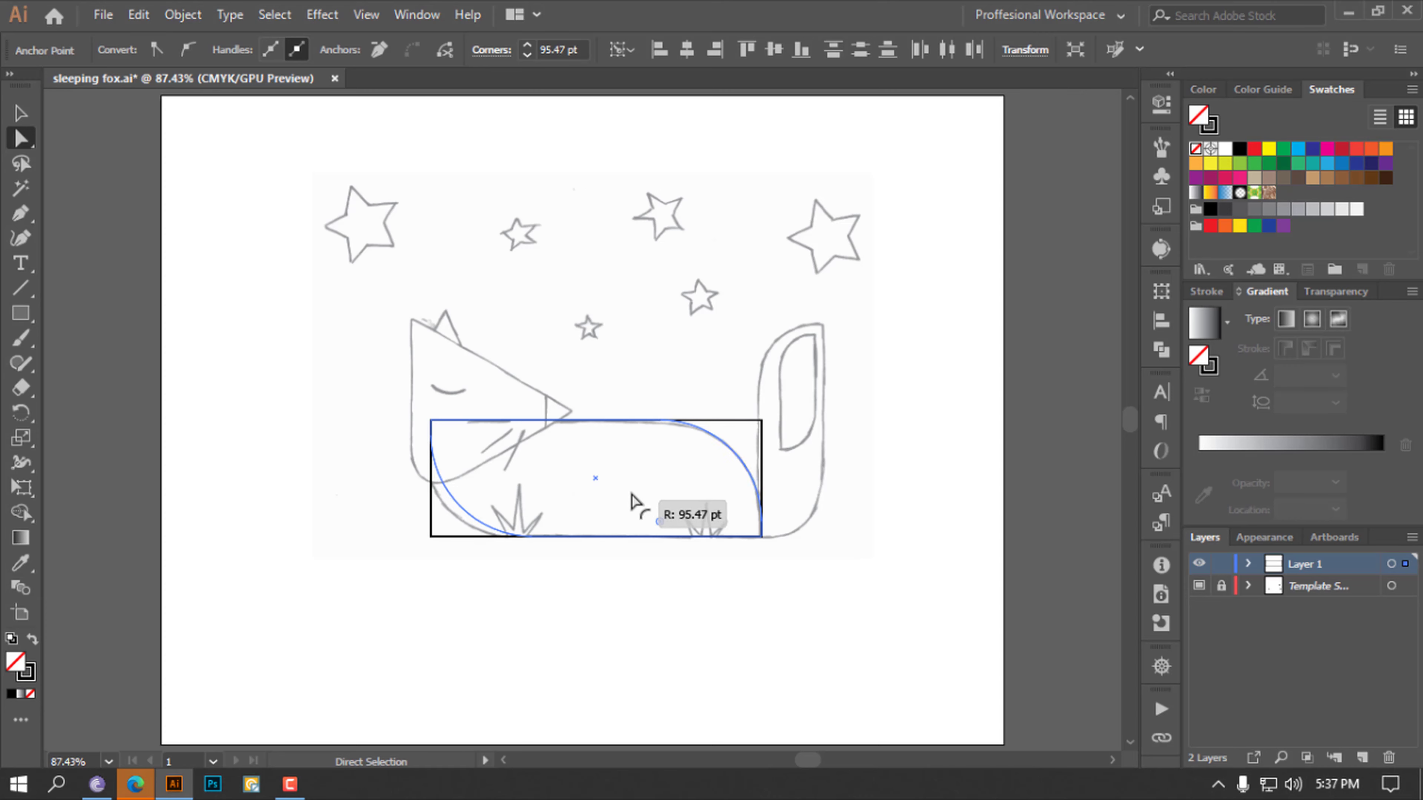
pyautogui.moveTo(632, 502); pyautogui.dragTo(634, 502)
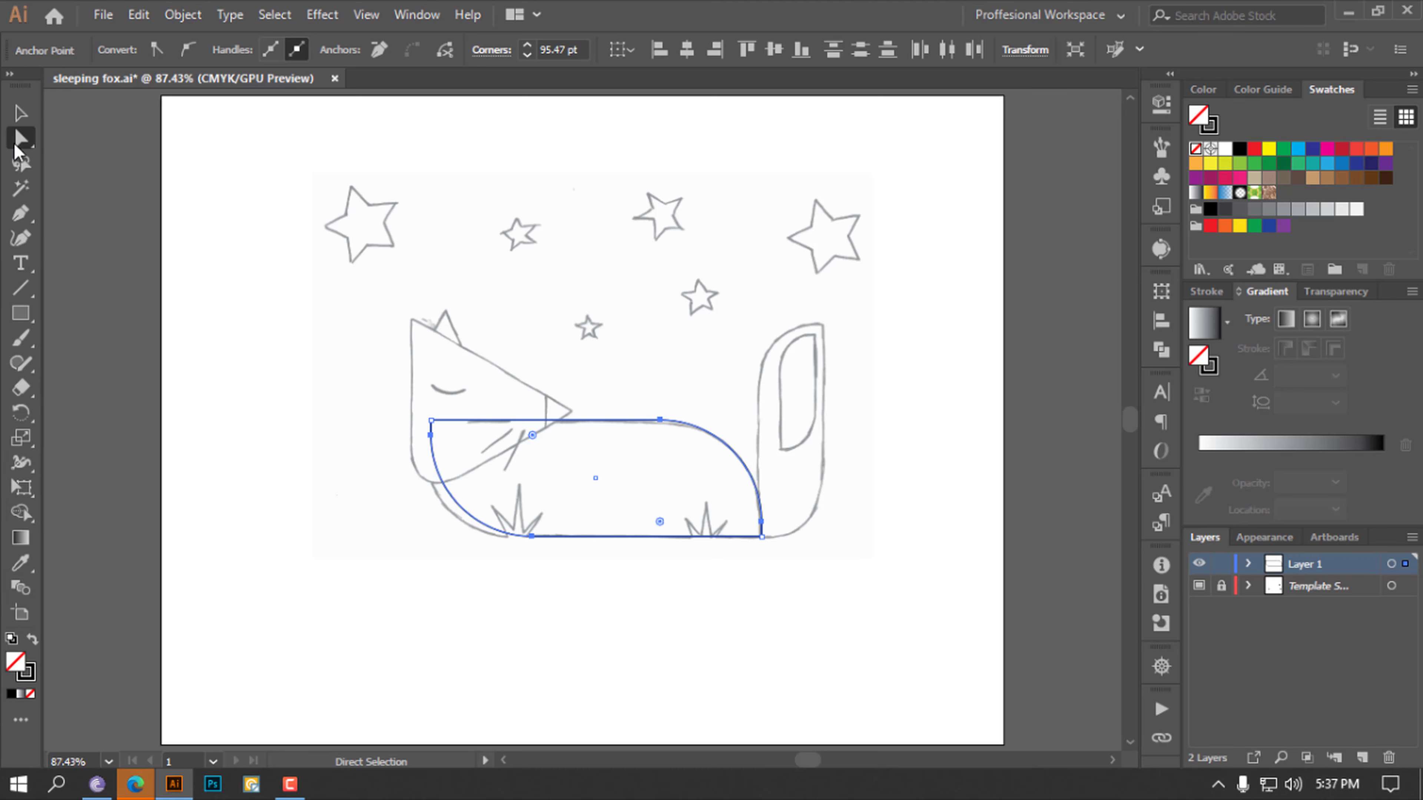
pyautogui.click(20, 114)
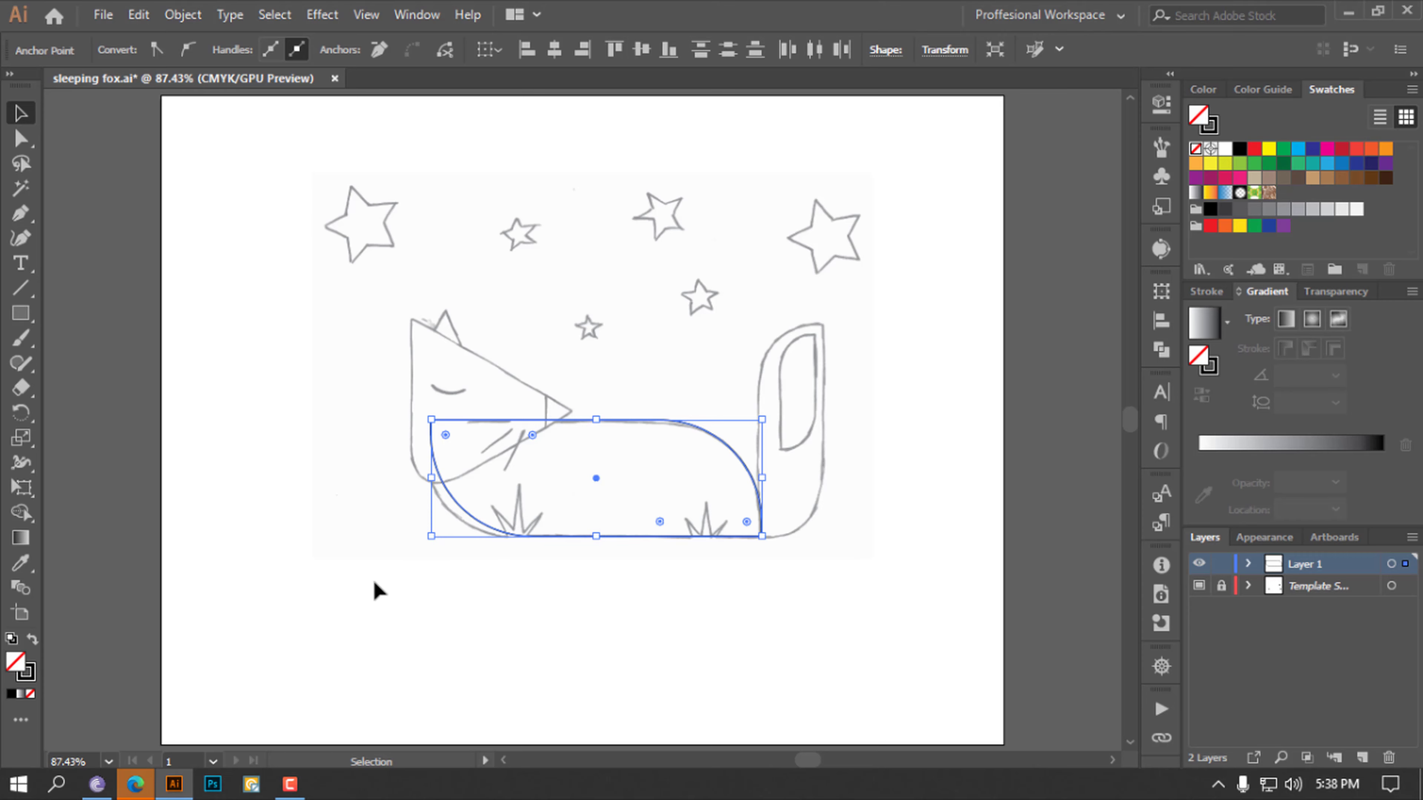
# Make the body shape solid black and stretch its left edge further left
pyautogui.hotkey('shift', 'x')
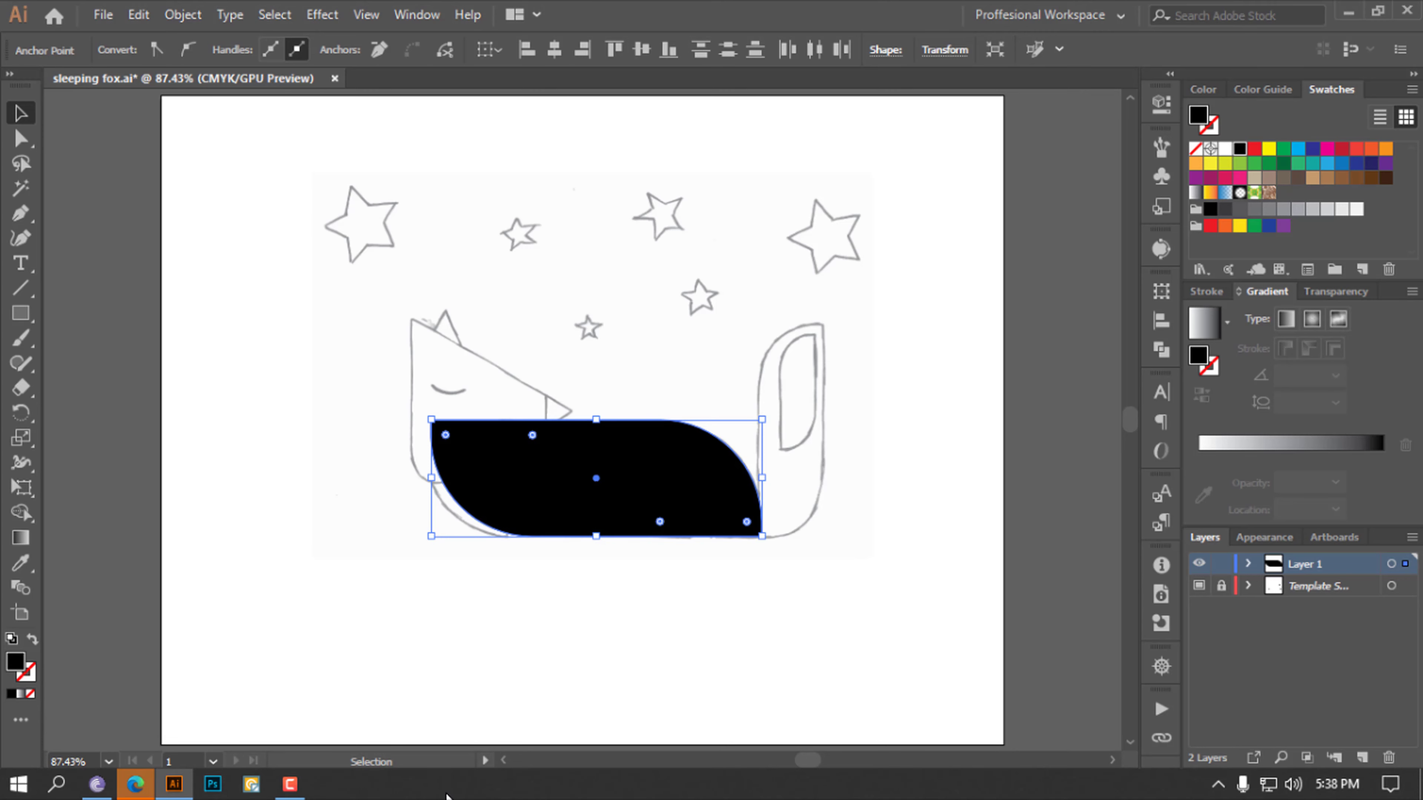
pyautogui.moveTo(430, 478); pyautogui.dragTo(421, 480)
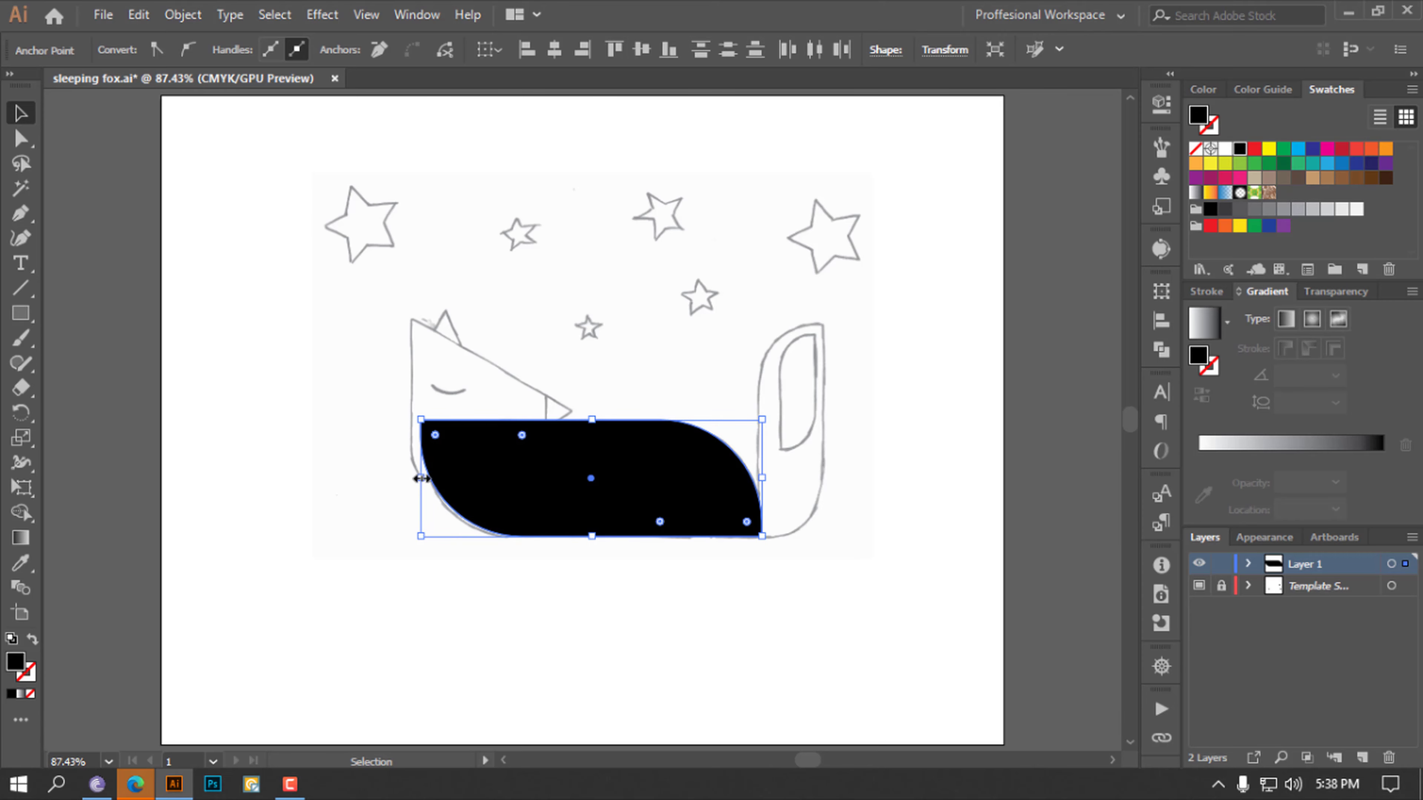
pyautogui.moveTo(420, 478); pyautogui.dragTo(415, 479)
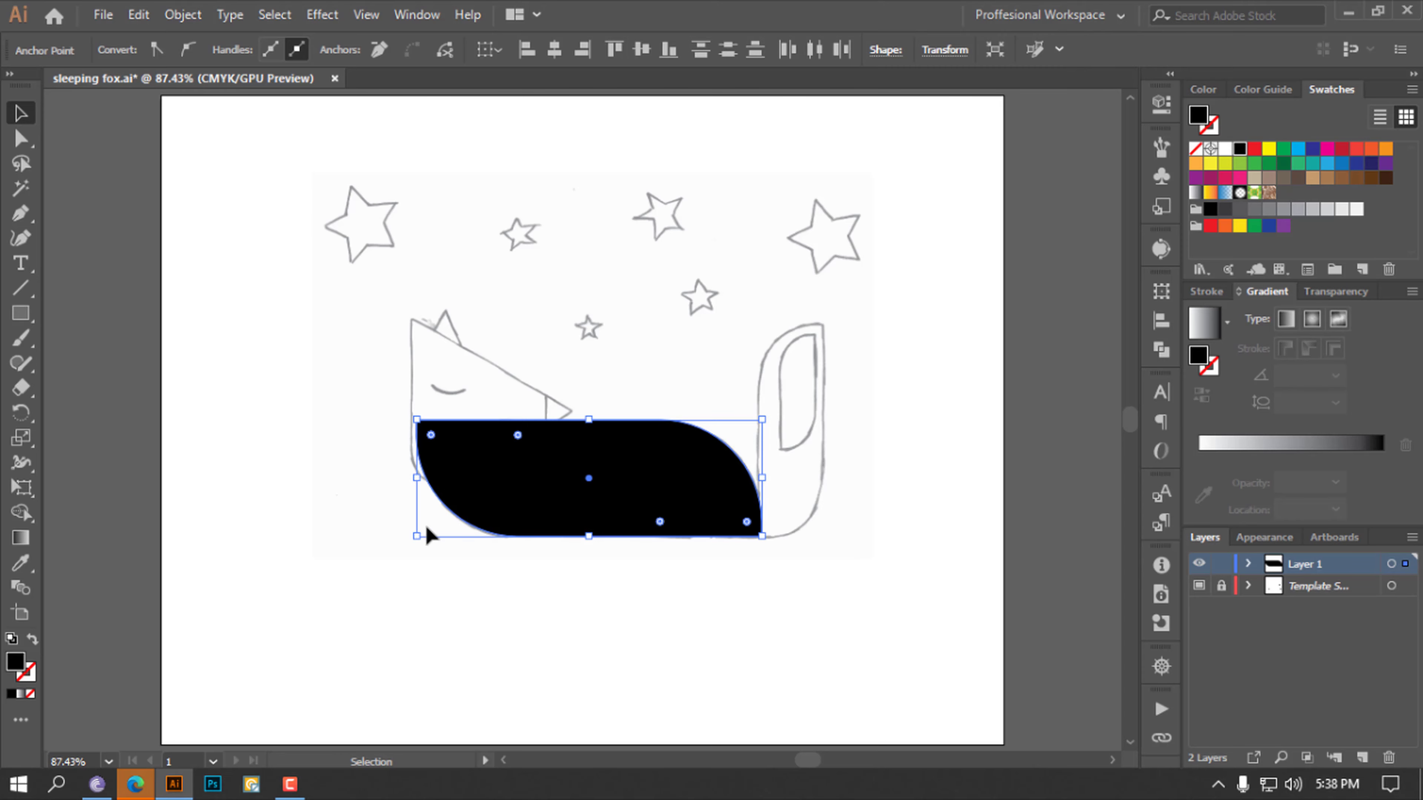
pyautogui.click(532, 678)
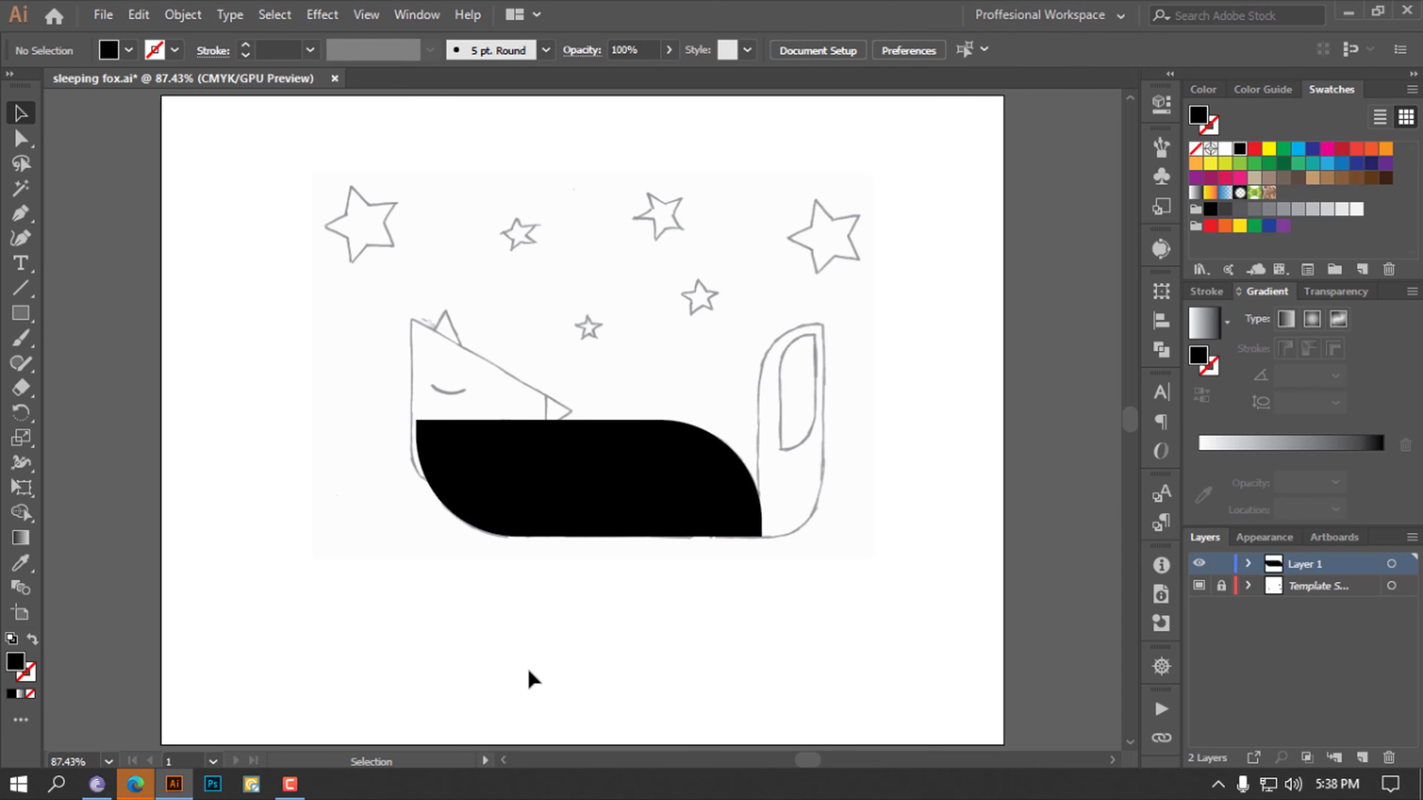
# Swap the body to a no-fill outline and move it over the sketch, undoing a stray move
pyautogui.click(649, 517)
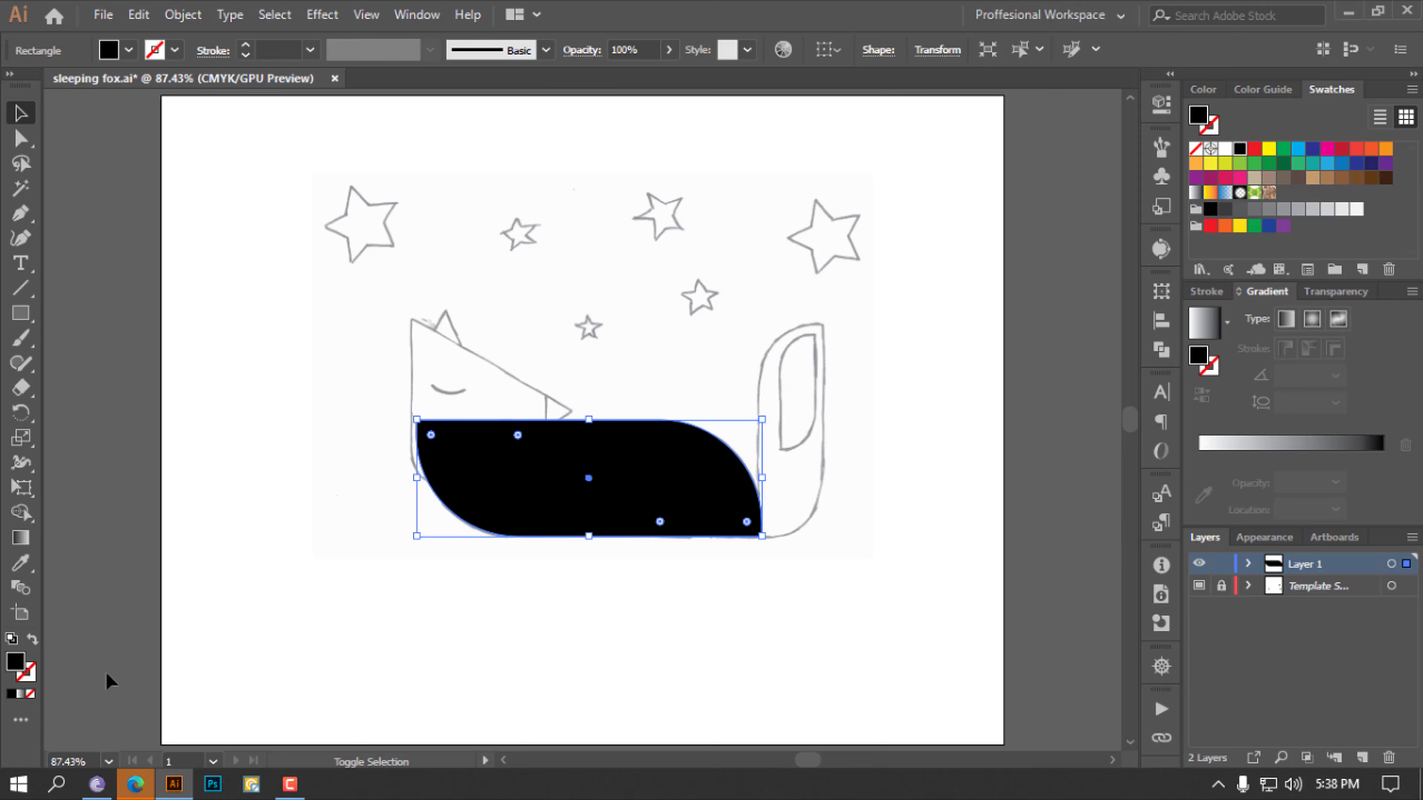
pyautogui.hotkey('shift', 'x')
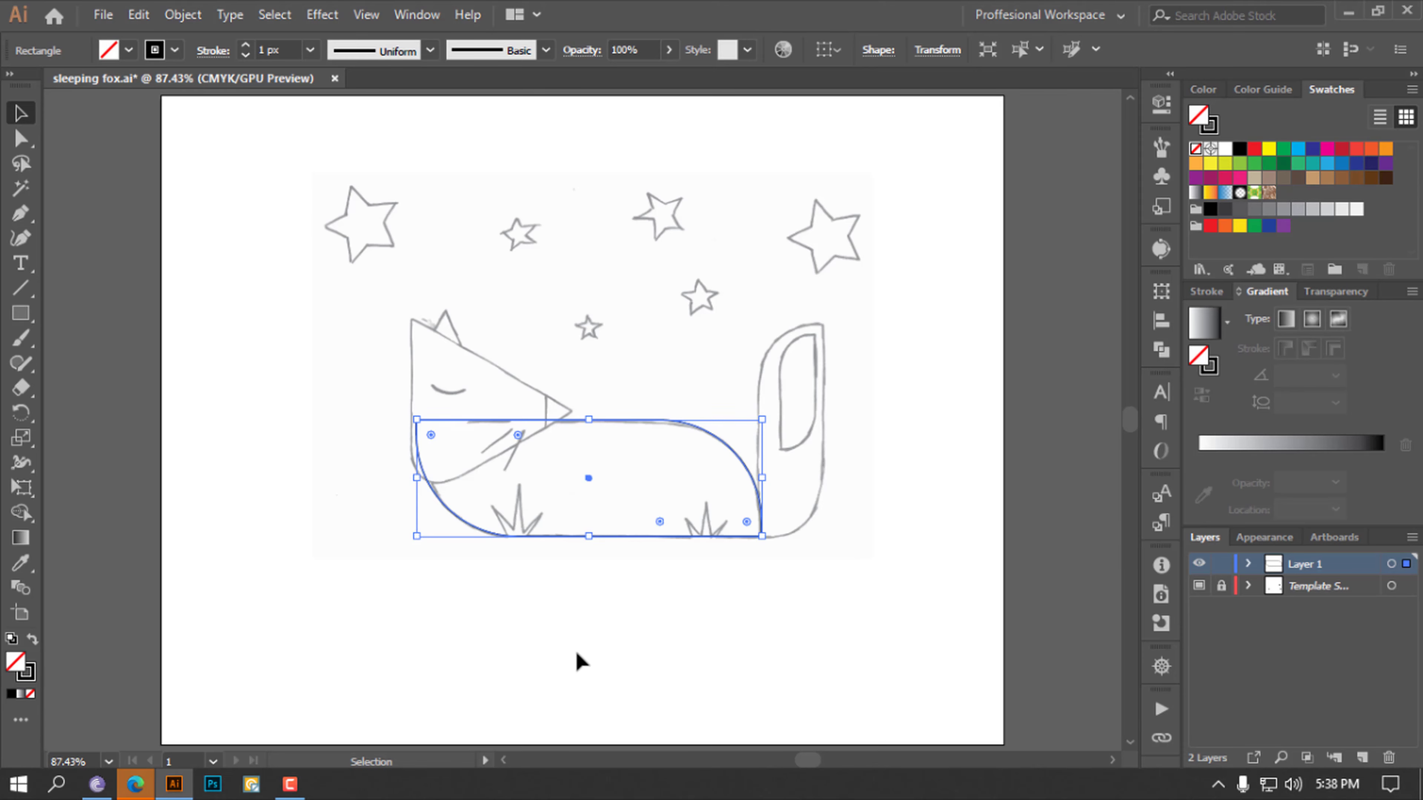
pyautogui.click(580, 661)
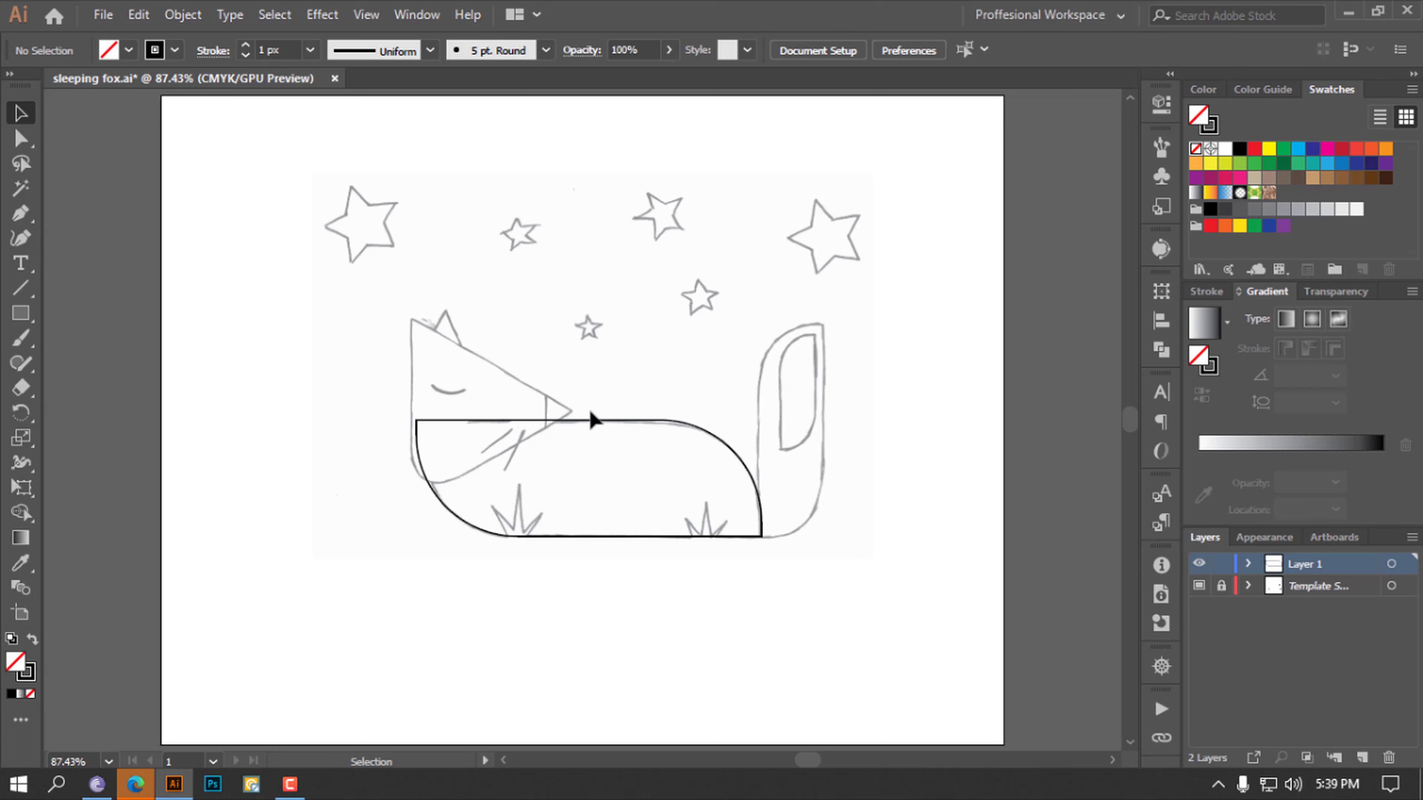
pyautogui.moveTo(498, 421); pyautogui.dragTo(419, 438)
pyautogui.click(321, 457)
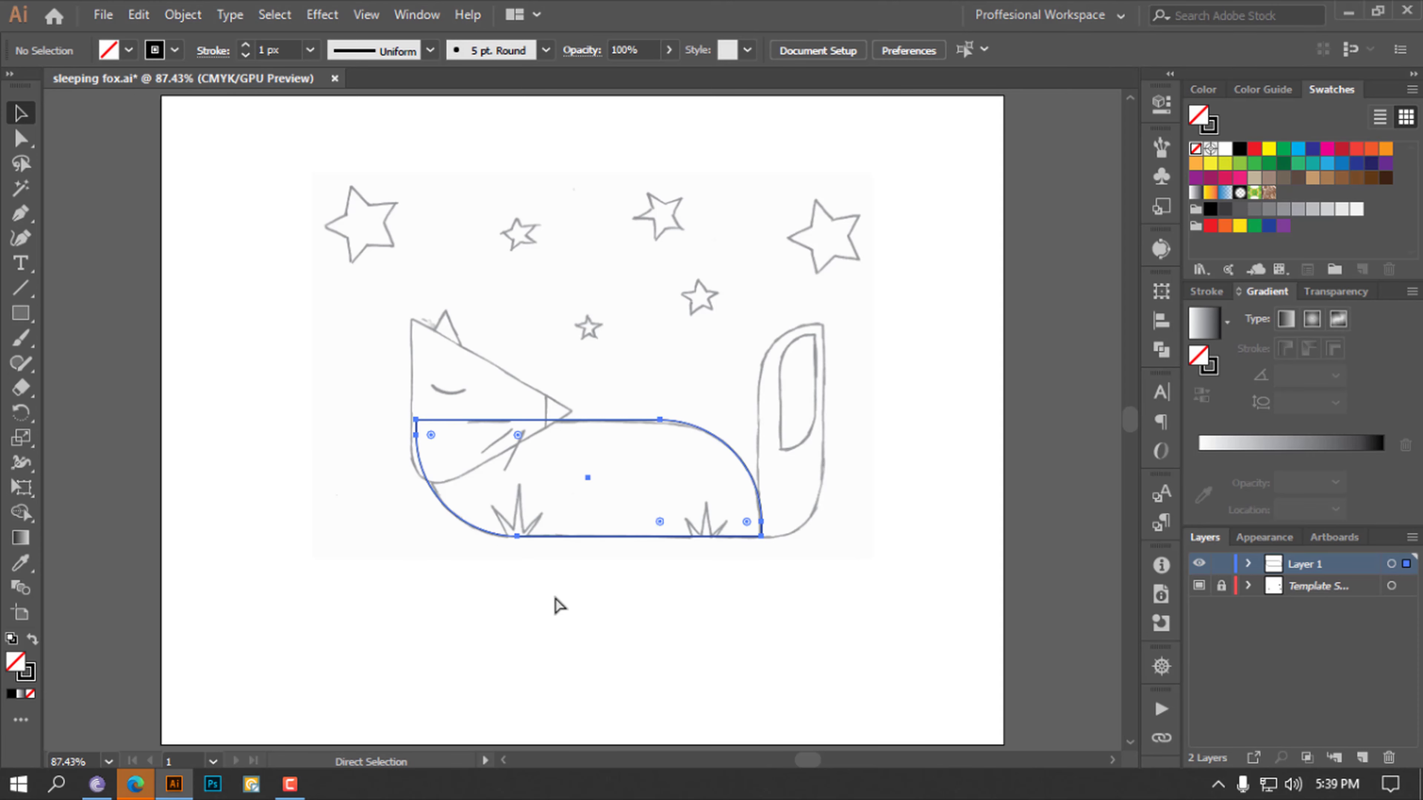
pyautogui.click(651, 470)
pyautogui.moveTo(657, 419); pyautogui.dragTo(353, 601)
pyautogui.hotkey('ctrl', 'z')
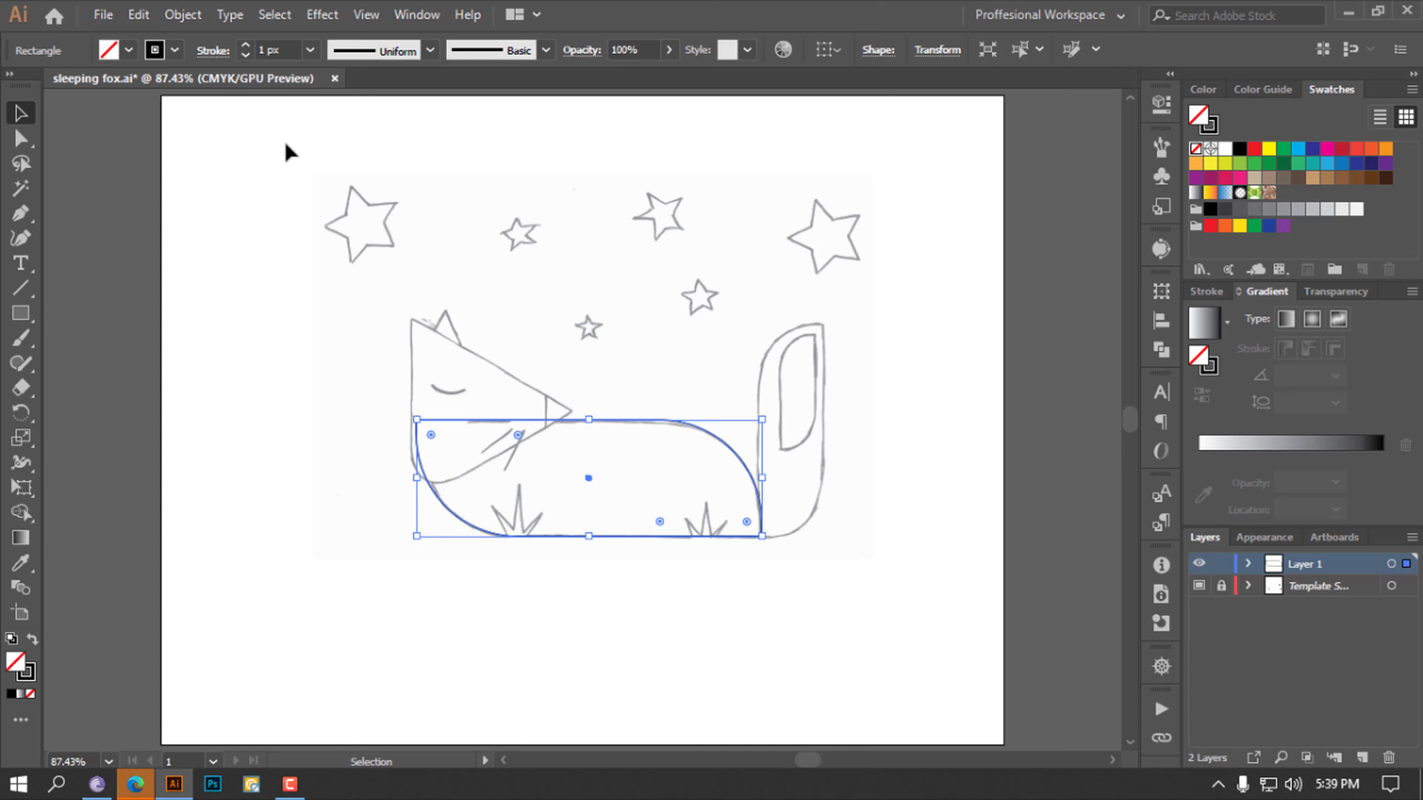
# Lock the fox-body outline with Object > Lock > Selection and confirm a marquee can't select it
pyautogui.click(191, 18)
pyautogui.moveTo(260, 131)
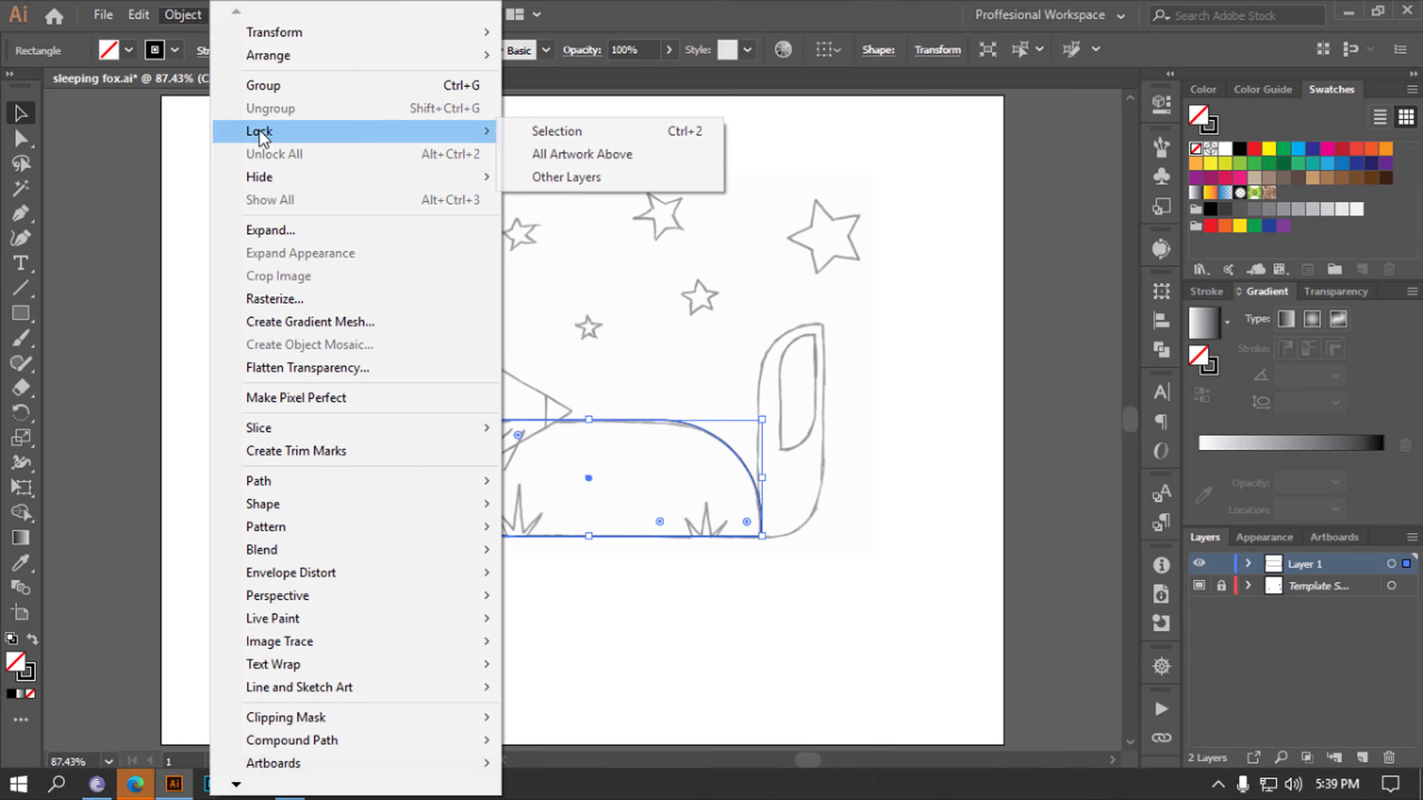
pyautogui.click(565, 132)
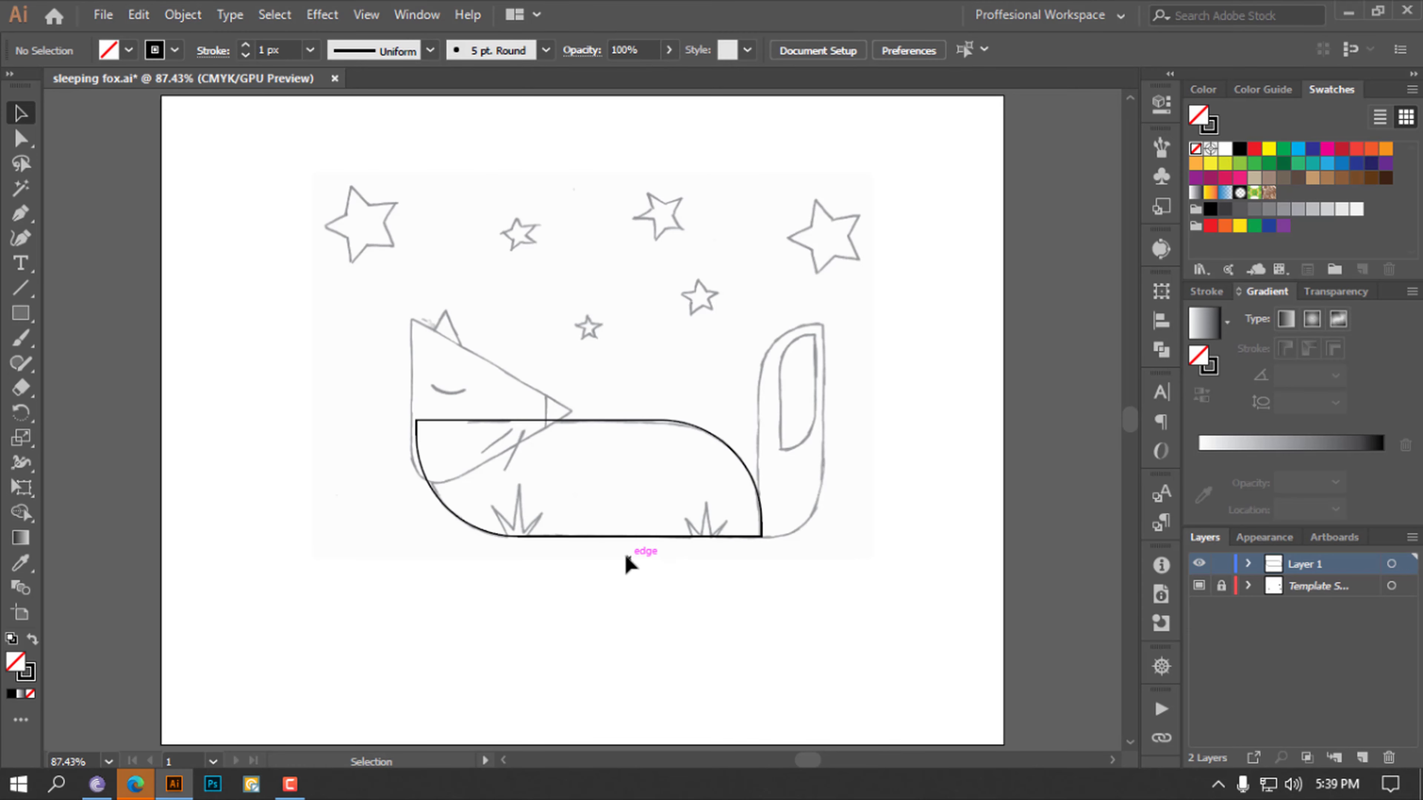
pyautogui.press('ctrl+KP_2')
pyautogui.press('ctrl+alt+KP_2')
pyautogui.moveTo(637, 387)
pyautogui.mouseDown()
pyautogui.moveTo(542, 536)
pyautogui.moveTo(566, 540)
pyautogui.mouseUp()
# Create a 3-sided, 50 pt-radius polygon triangle and drag it toward the fox head
pyautogui.click(20, 318)
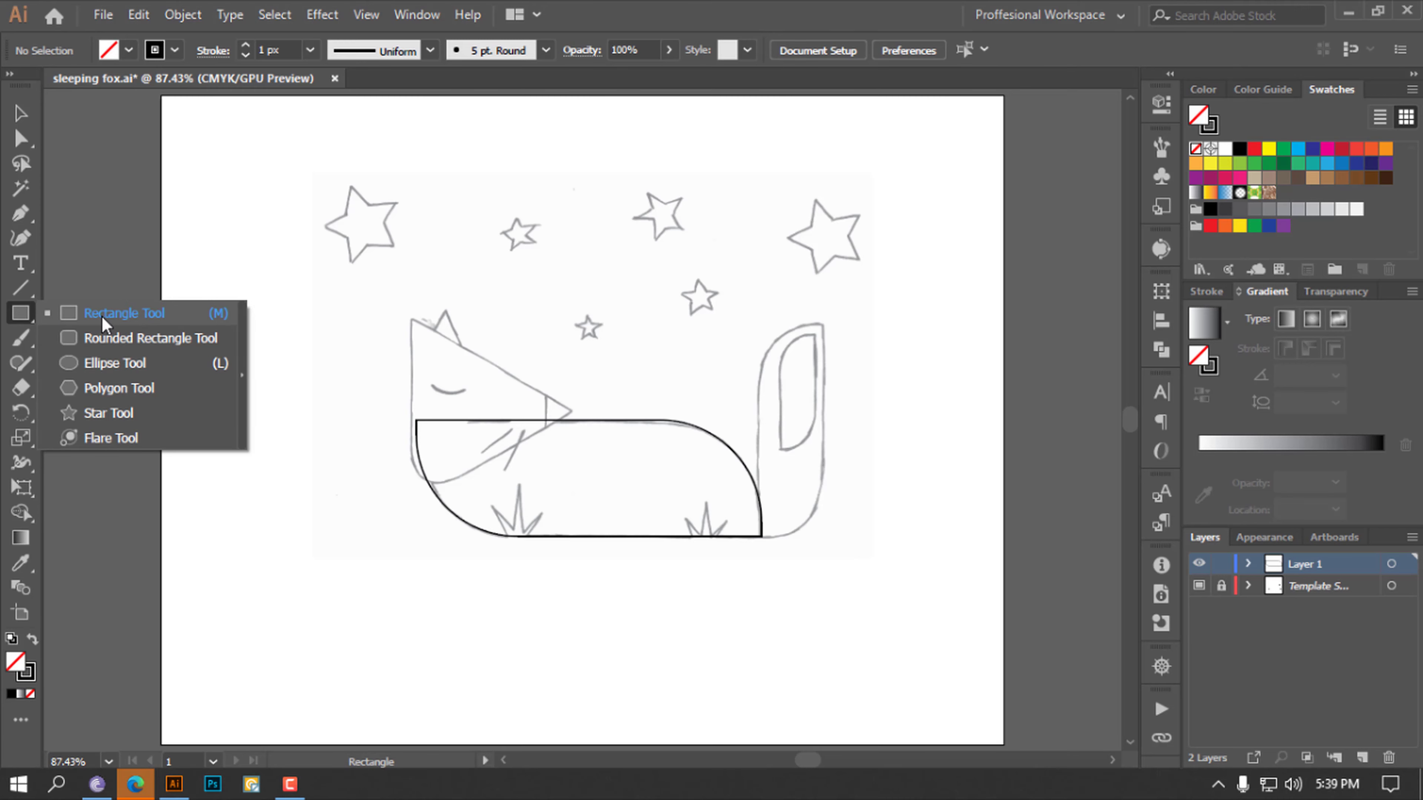
pyautogui.click(117, 393)
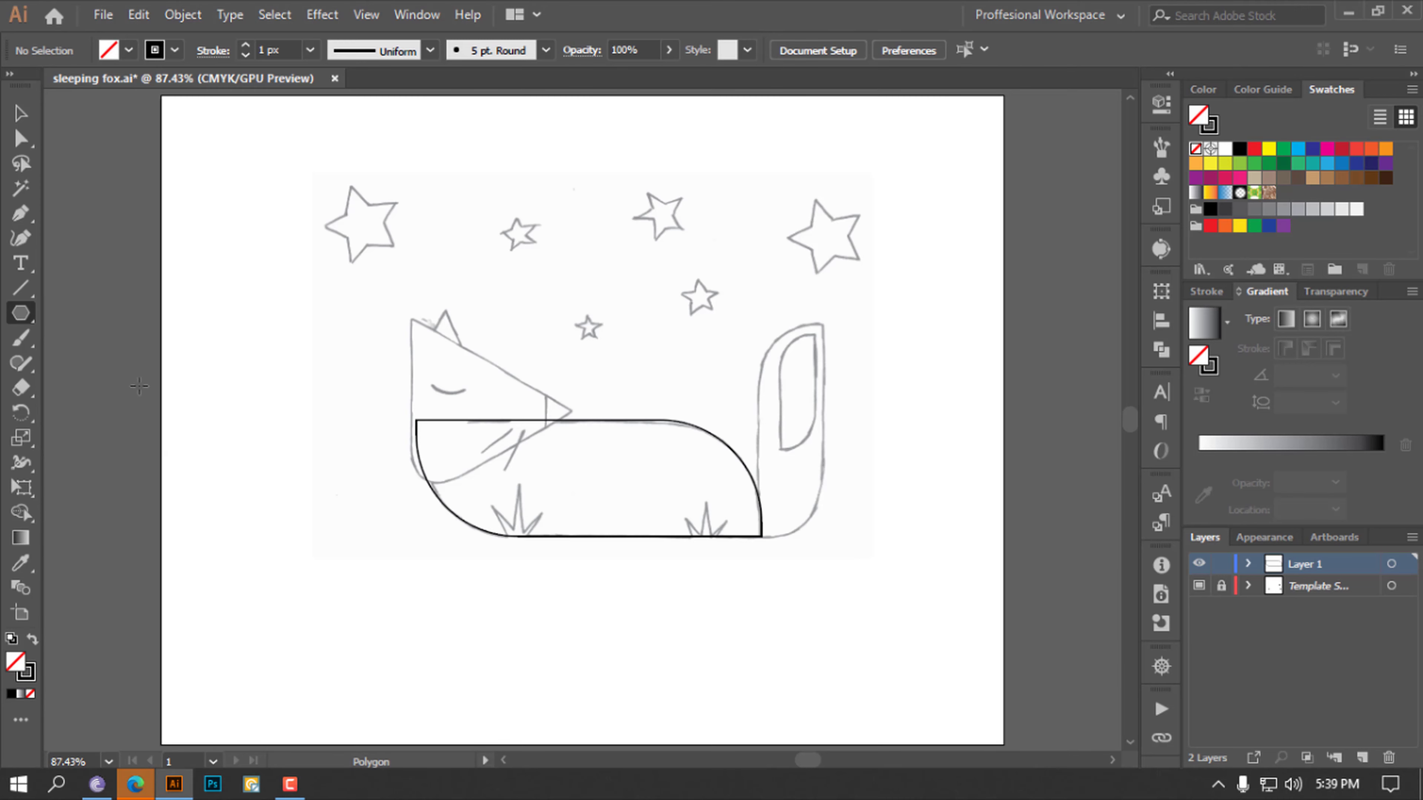
pyautogui.click(289, 348)
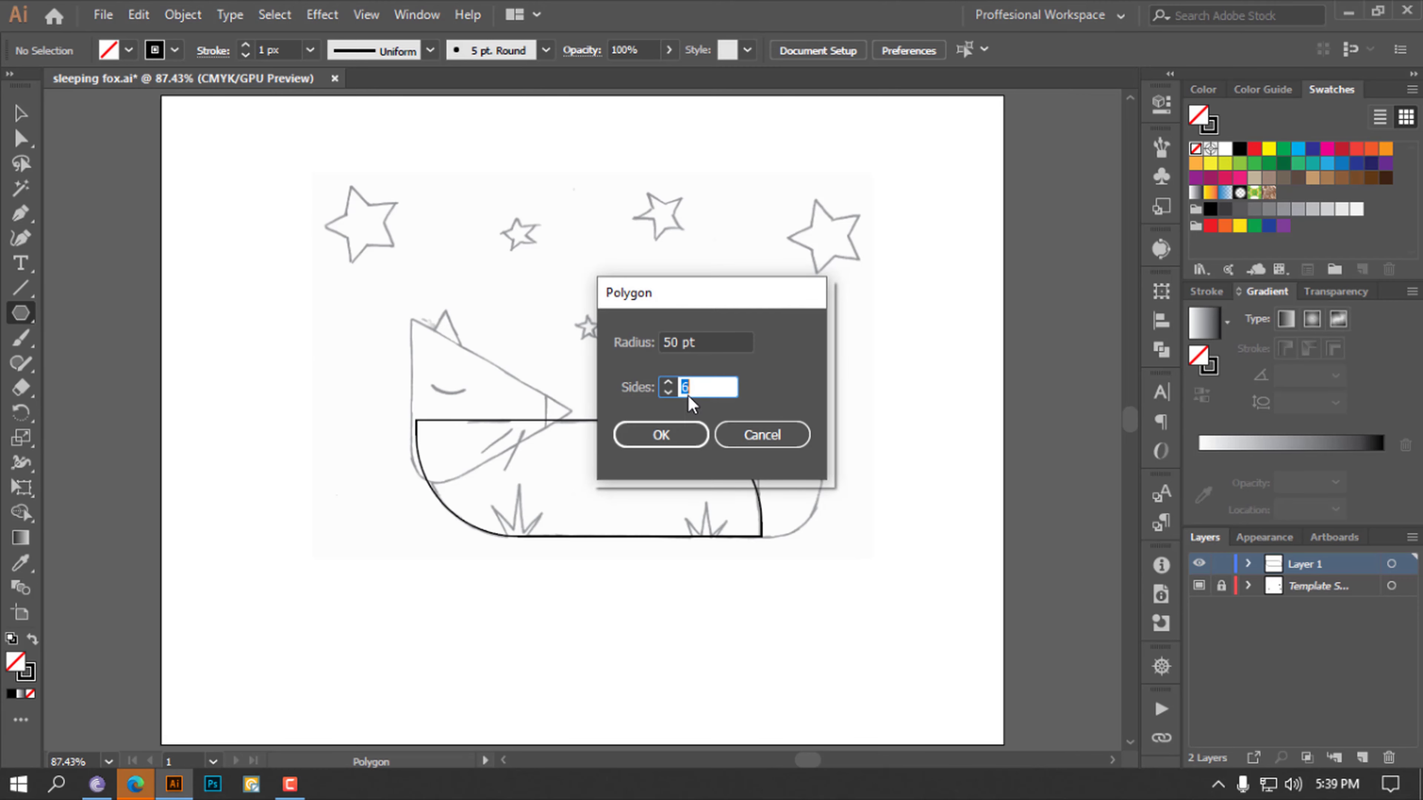
pyautogui.click(655, 436)
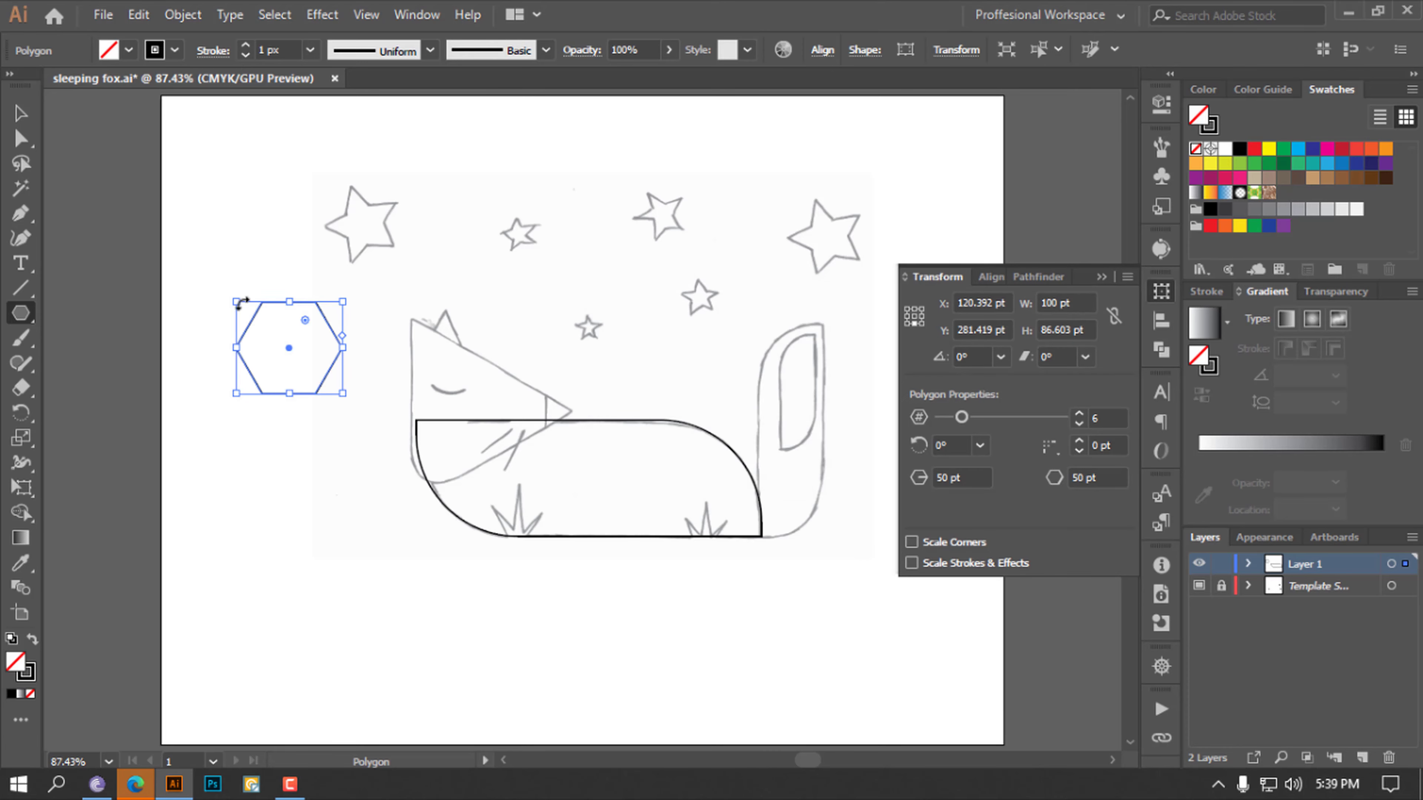
pyautogui.press('Delete')
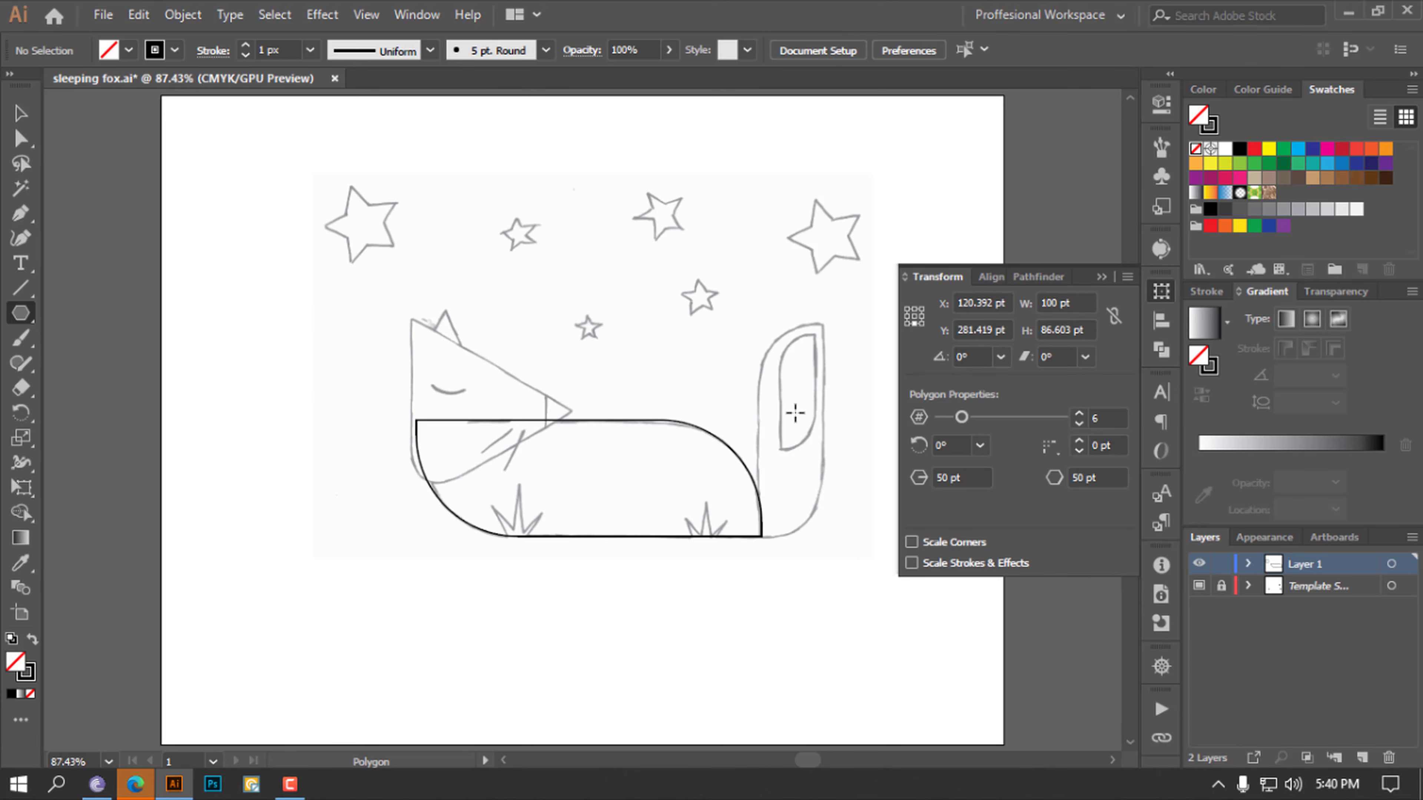
pyautogui.click(244, 343)
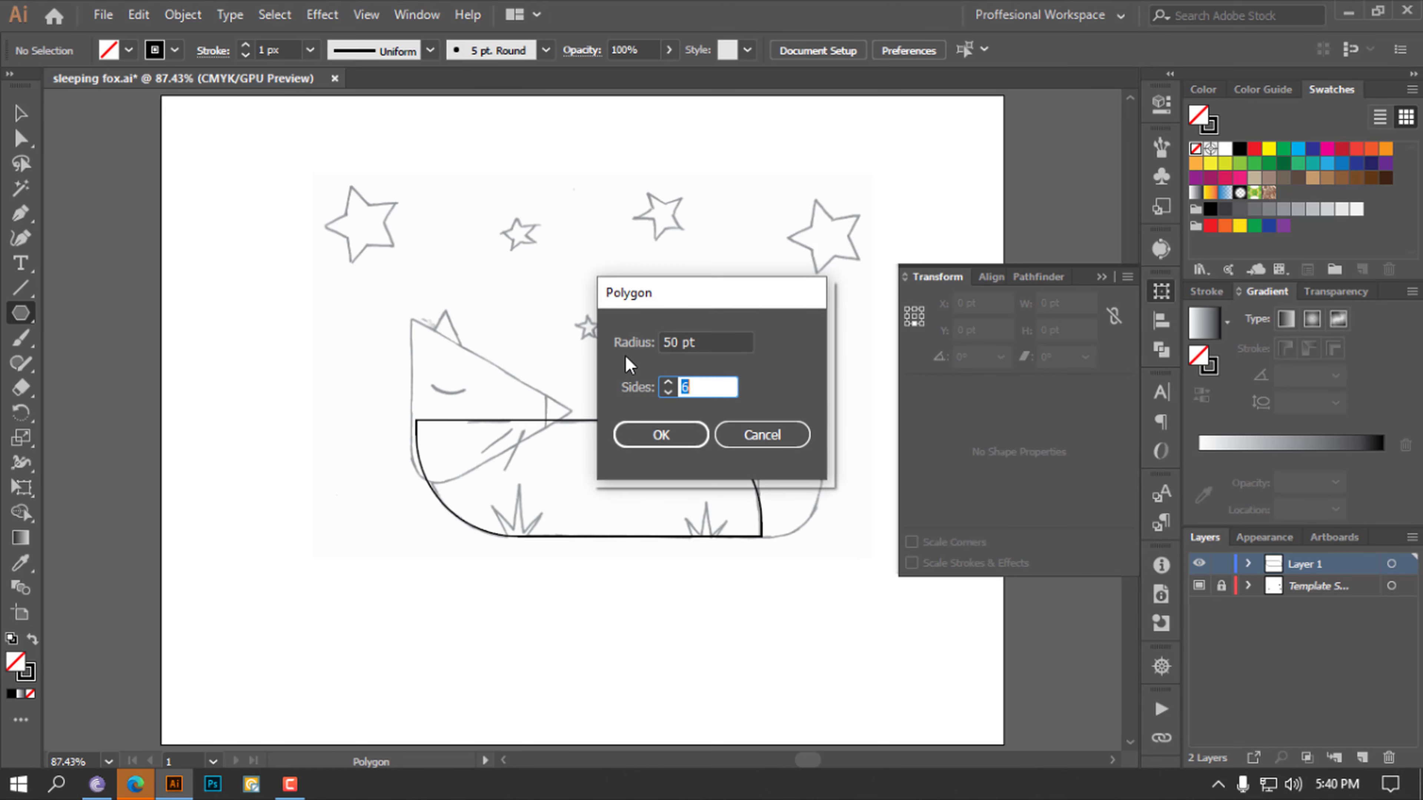
pyautogui.press('Return')
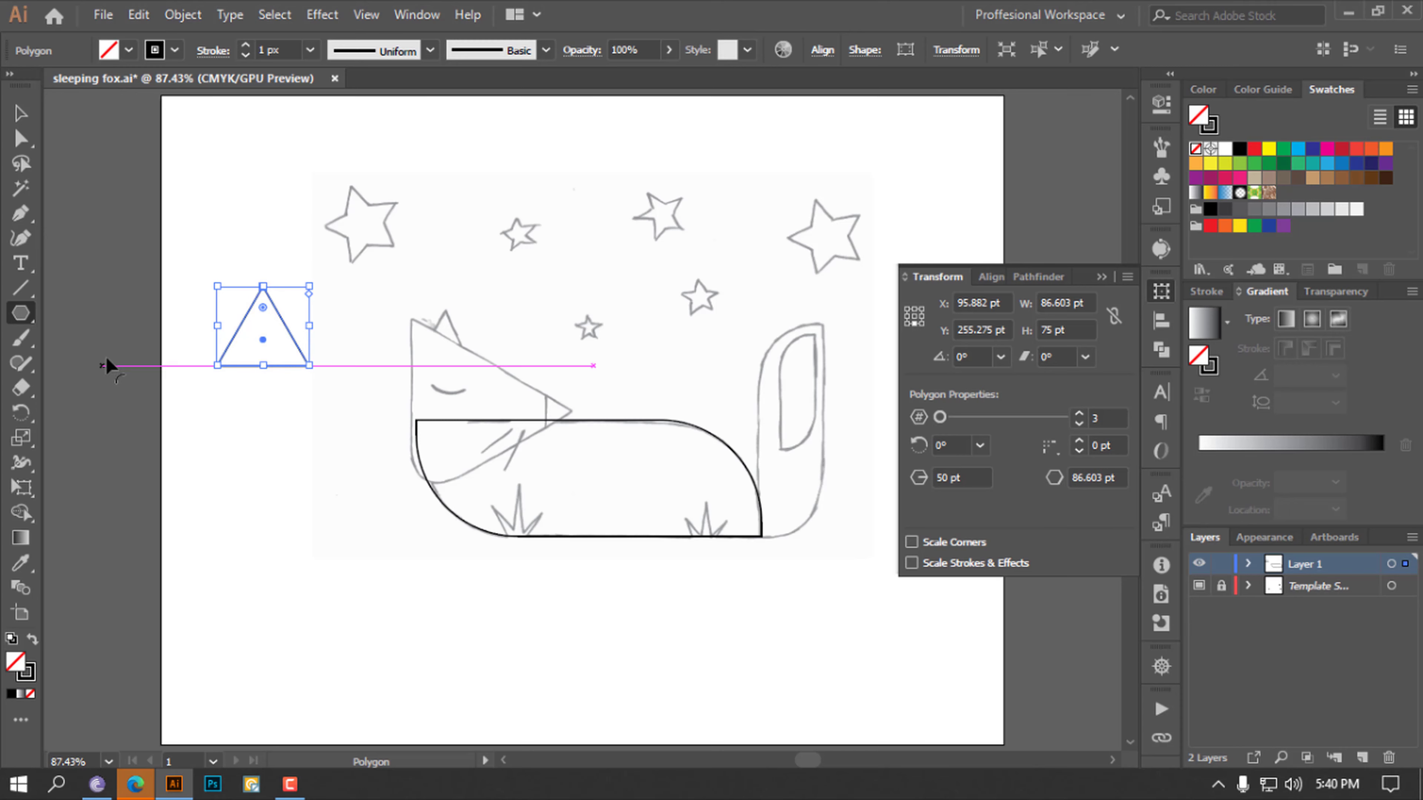
pyautogui.click(18, 108)
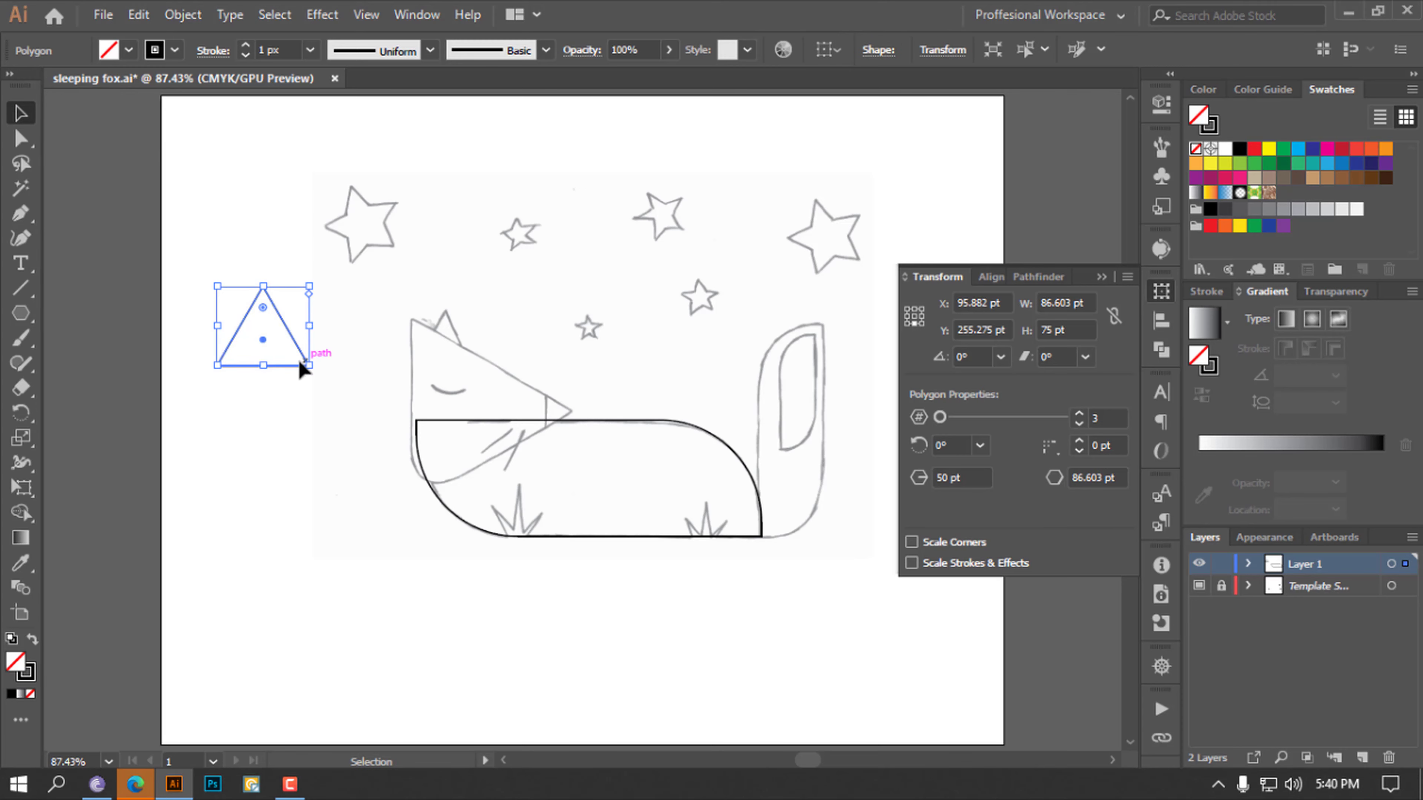
pyautogui.moveTo(292, 341); pyautogui.dragTo(442, 387)
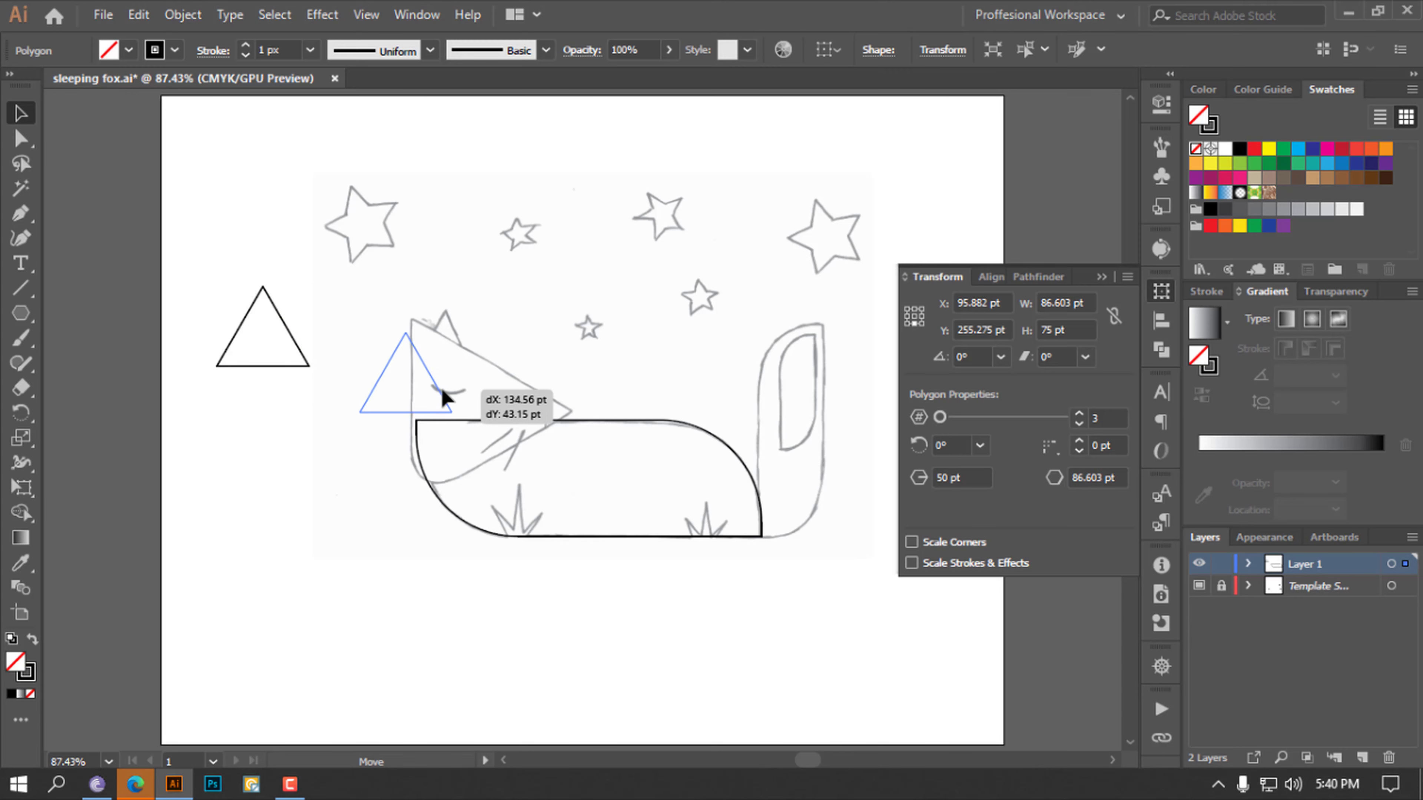
# Place the triangle just left of the fox head, undoing an accidental stretch to keep 86.603 × 75 pt
pyautogui.moveTo(442, 386); pyautogui.dragTo(372, 406)
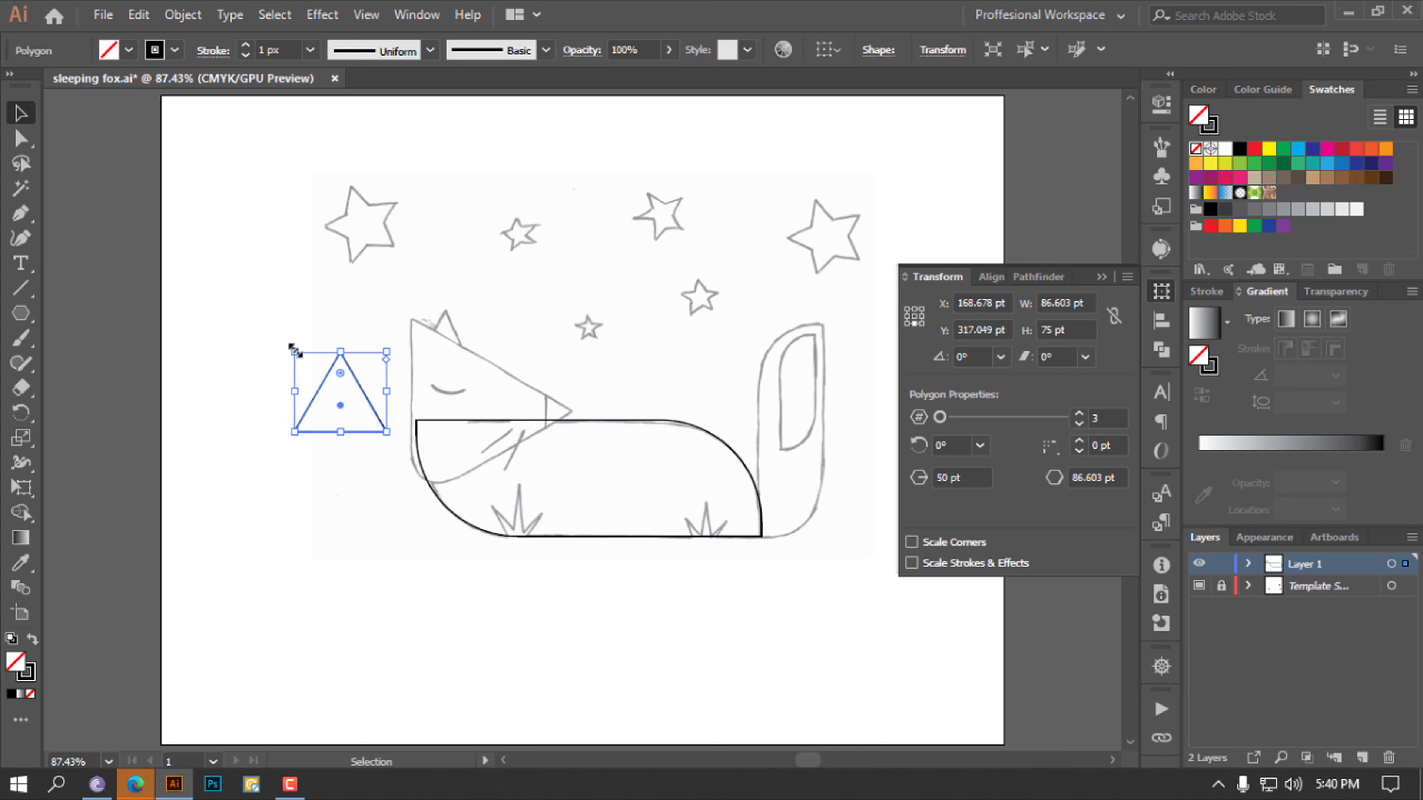
pyautogui.moveTo(296, 350); pyautogui.dragTo(304, 336)
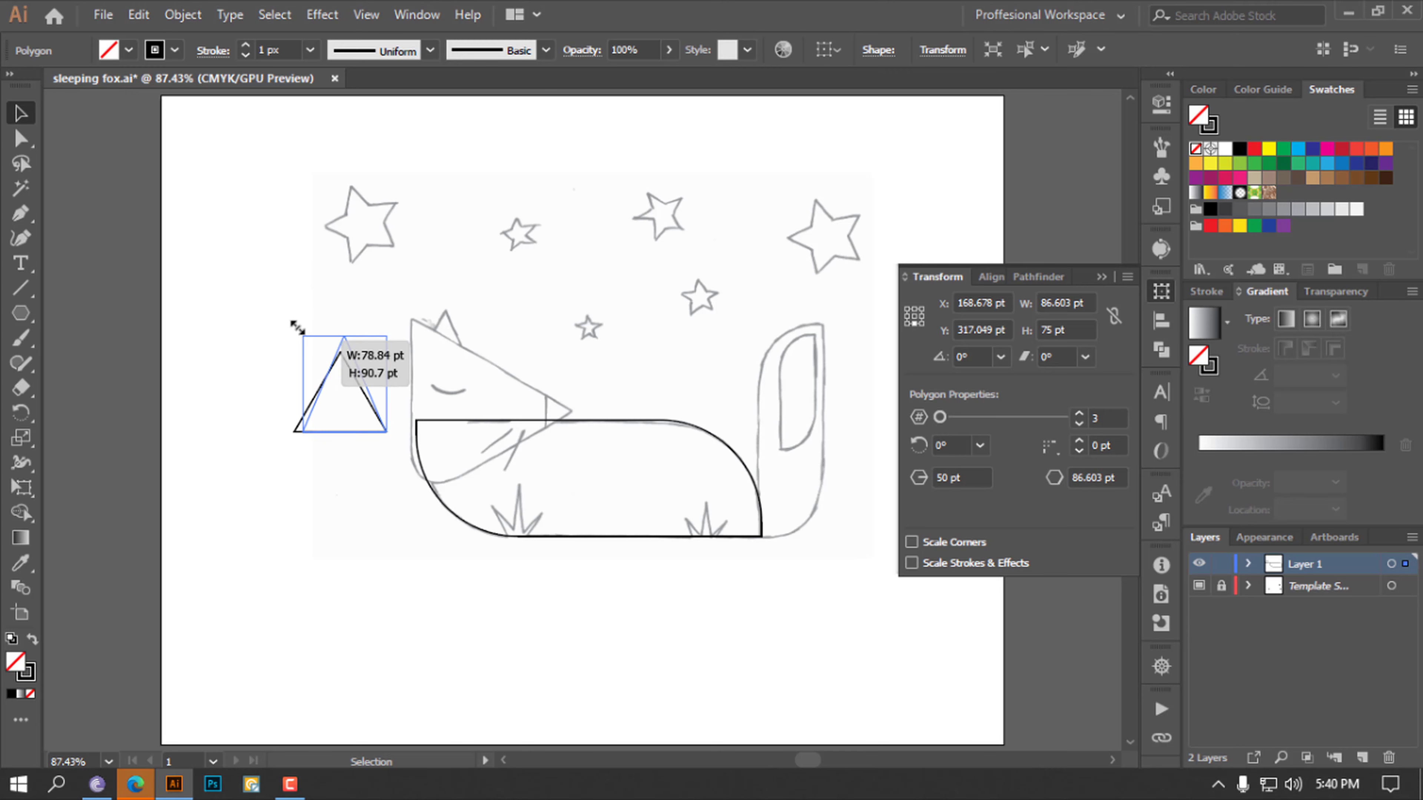
pyautogui.hotkey('ctrl', 'z')
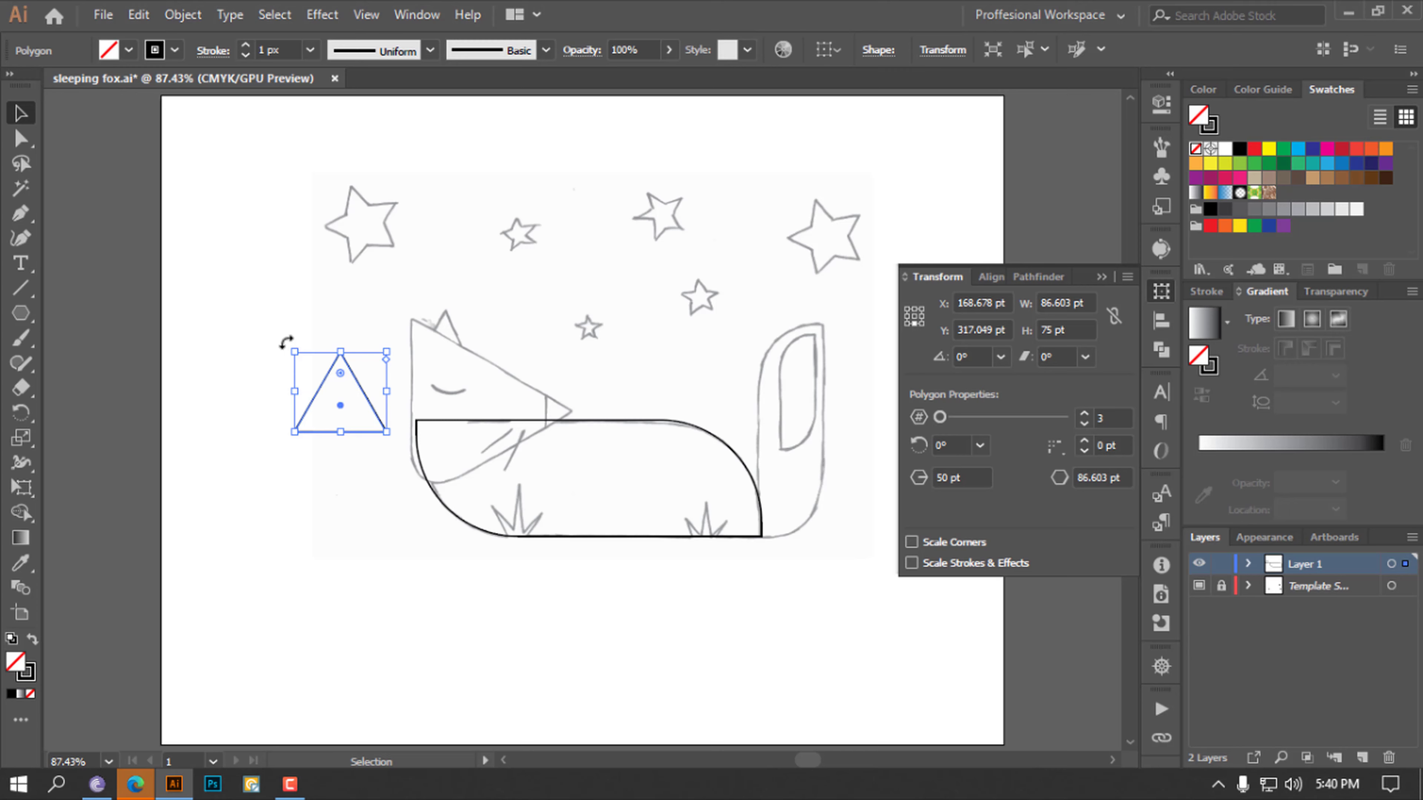
# Rotate the triangle in 45° steps to 270° so it points right toward the fox head
pyautogui.moveTo(286, 342)
pyautogui.mouseDown()
pyautogui.moveTo(375, 343)
pyautogui.moveTo(278, 304)
pyautogui.moveTo(260, 313)
pyautogui.mouseUp()
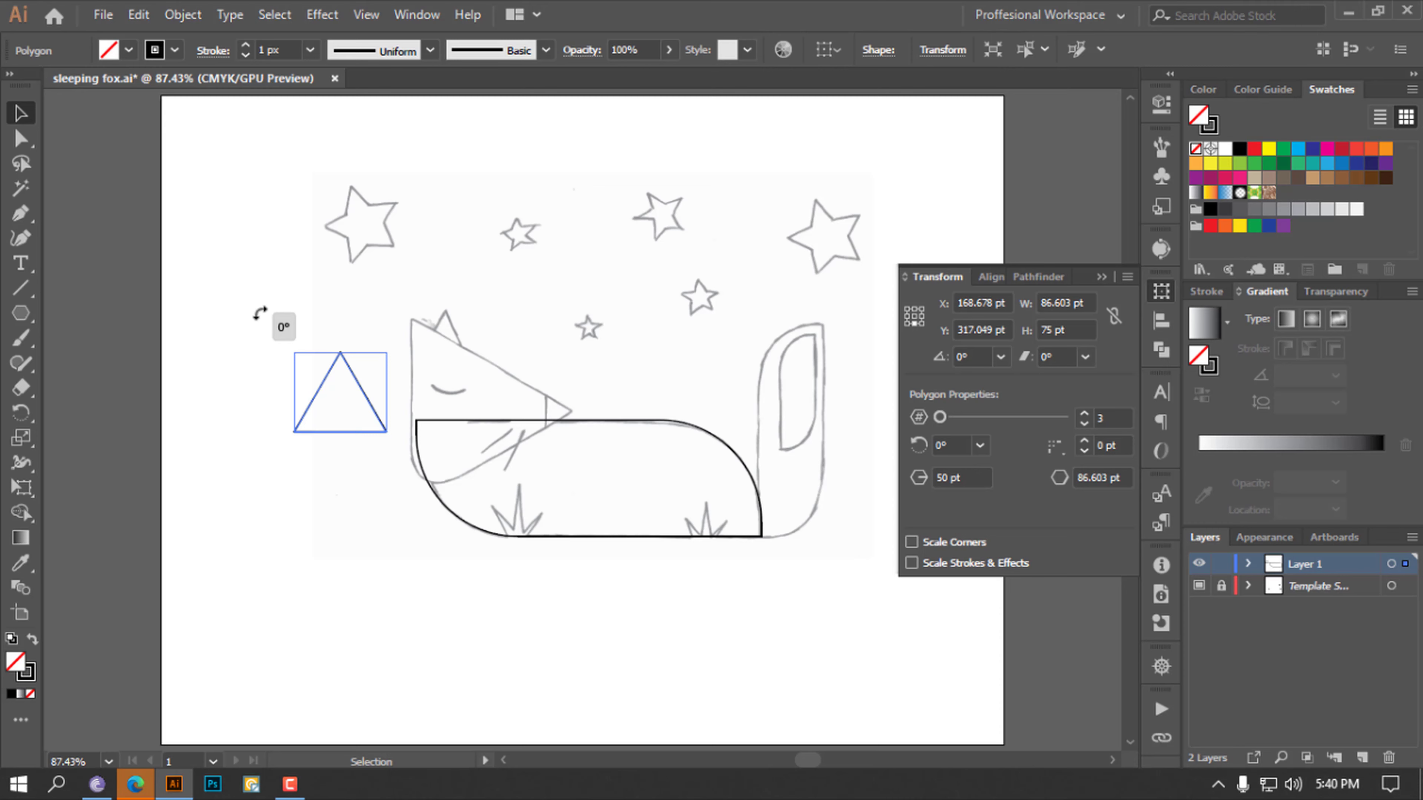
pyautogui.press('shift')
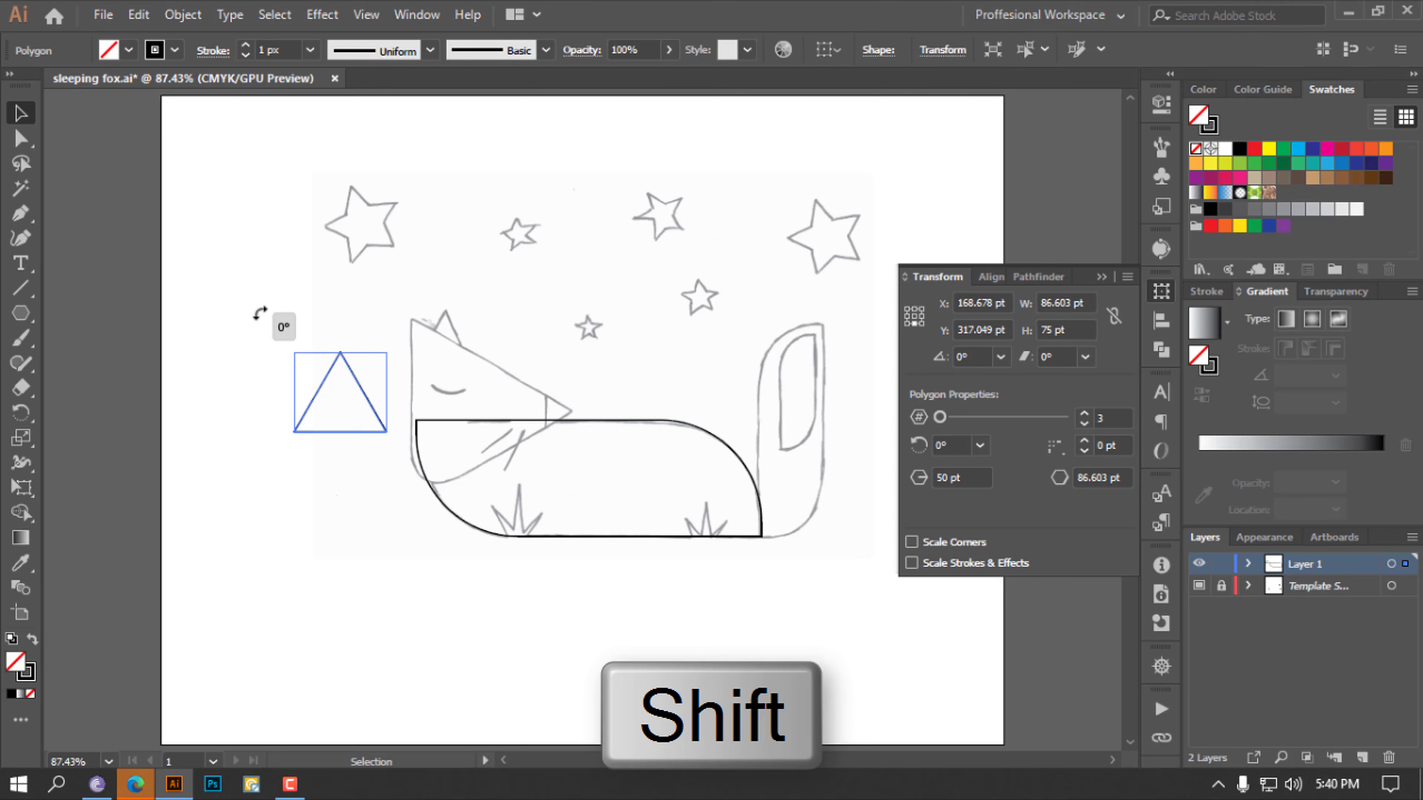
pyautogui.moveTo(259, 313); pyautogui.dragTo(324, 310)
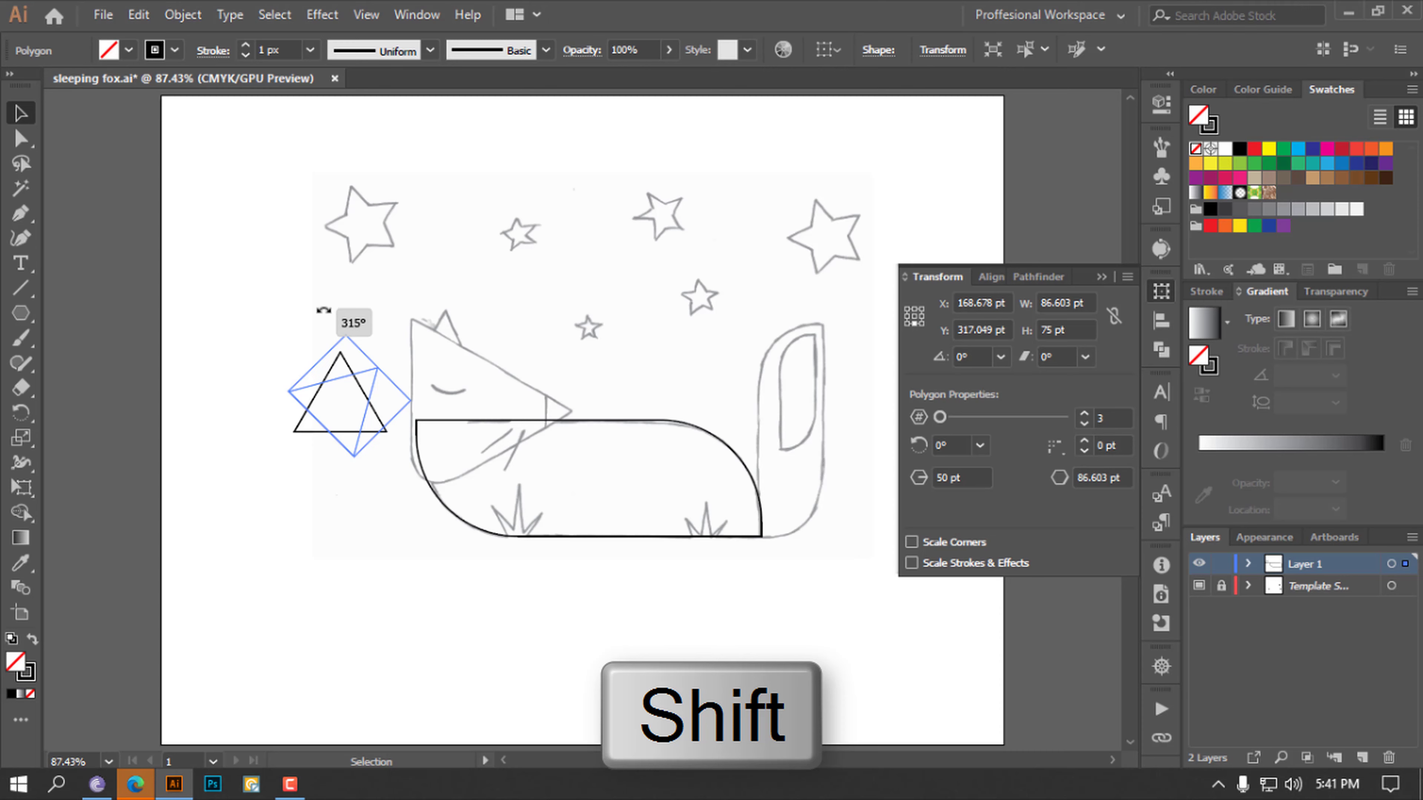
pyautogui.moveTo(324, 310)
pyautogui.mouseDown()
pyautogui.moveTo(406, 317)
pyautogui.moveTo(409, 347)
pyautogui.mouseUp()
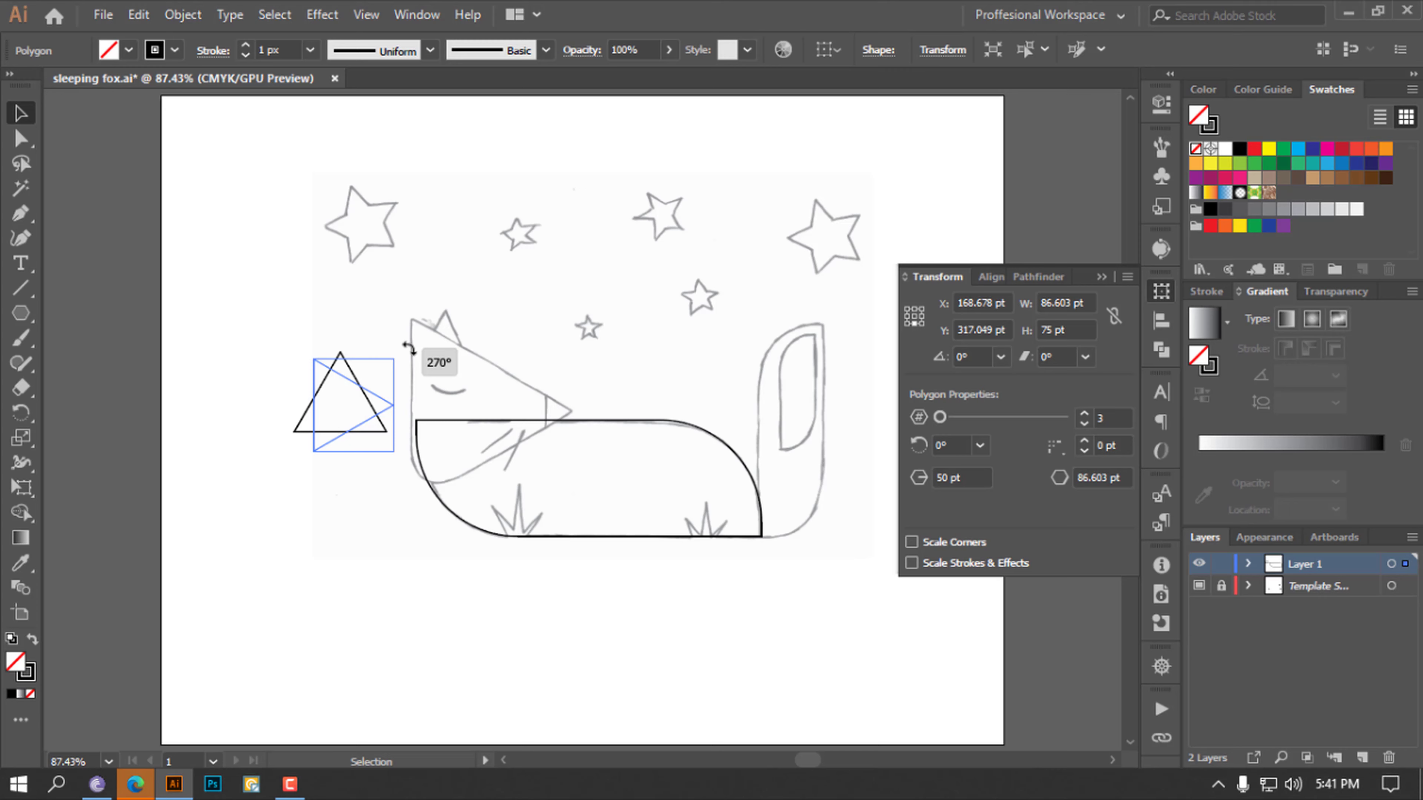
pyautogui.moveTo(409, 348); pyautogui.dragTo(409, 349)
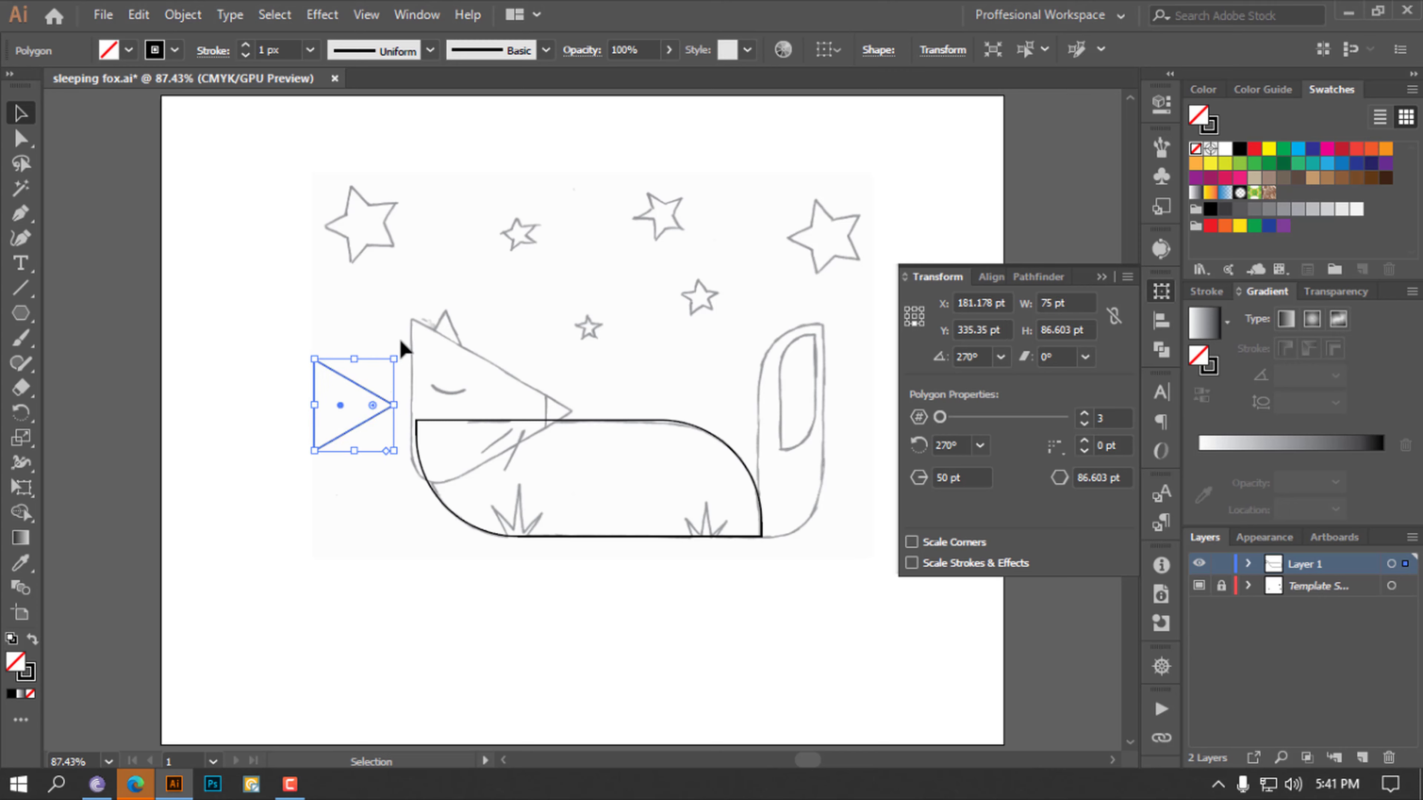
pyautogui.moveTo(402, 354)
pyautogui.mouseDown()
pyautogui.moveTo(282, 323)
pyautogui.moveTo(432, 329)
pyautogui.moveTo(395, 329)
pyautogui.moveTo(427, 350)
pyautogui.moveTo(419, 337)
pyautogui.mouseUp()
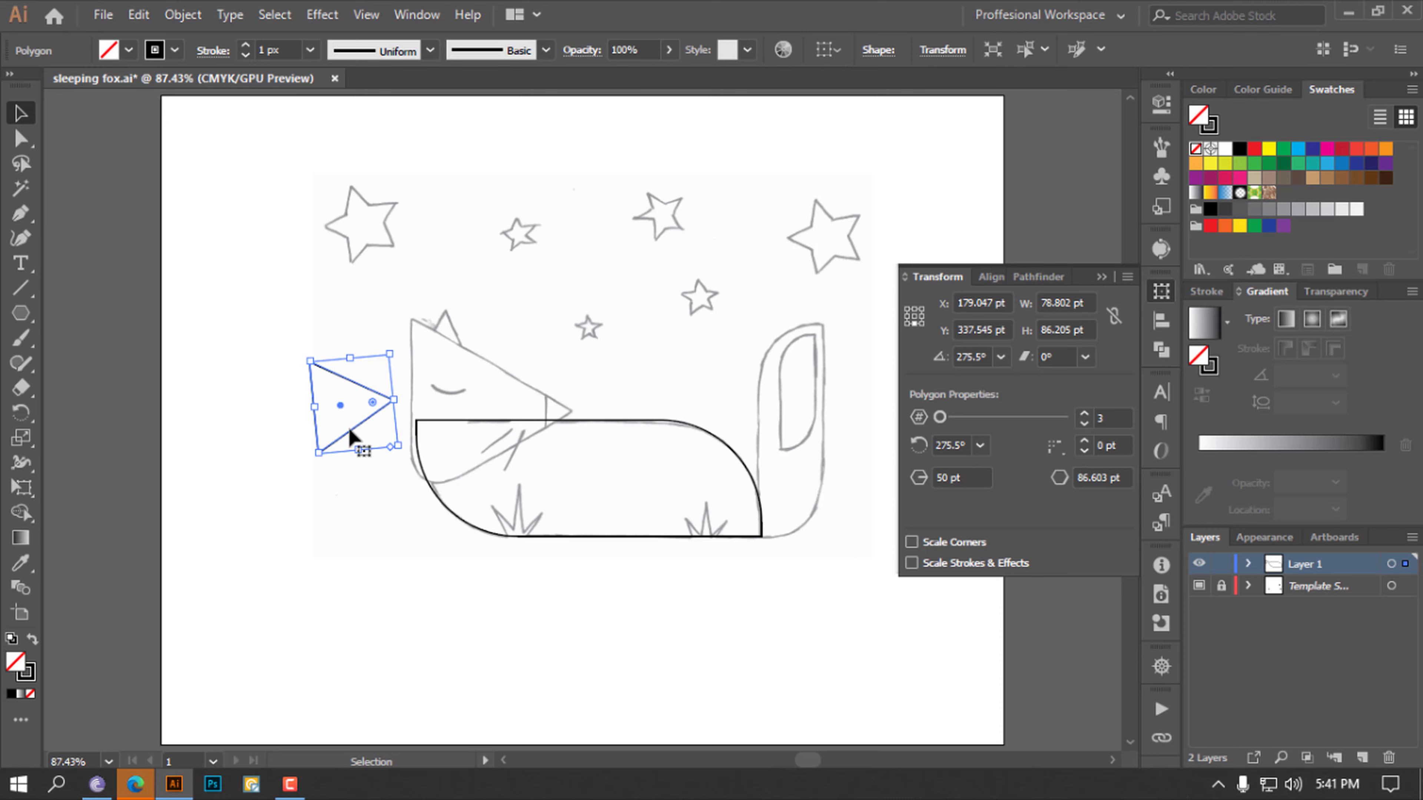
pyautogui.press('a')
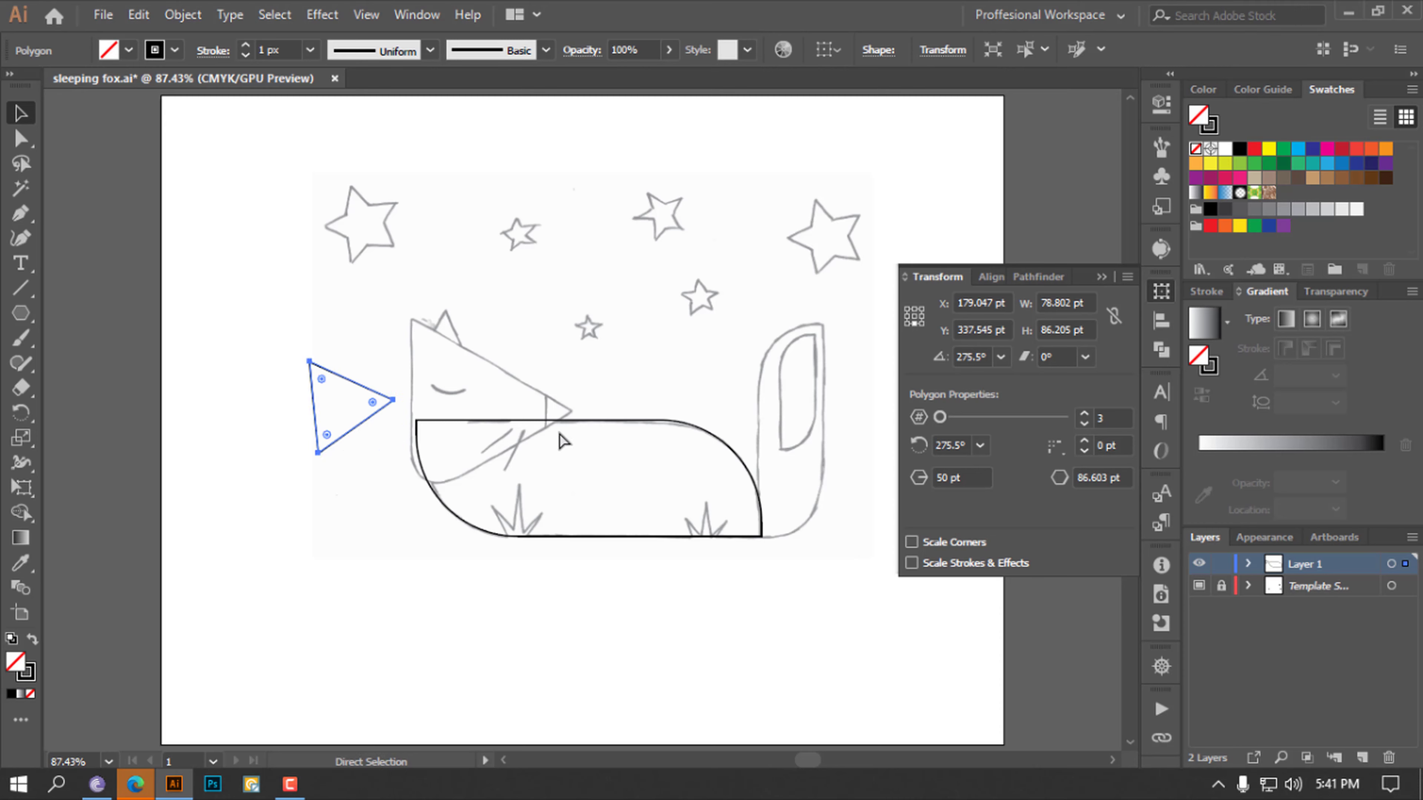
pyautogui.hotkey('ctrl', 'z')
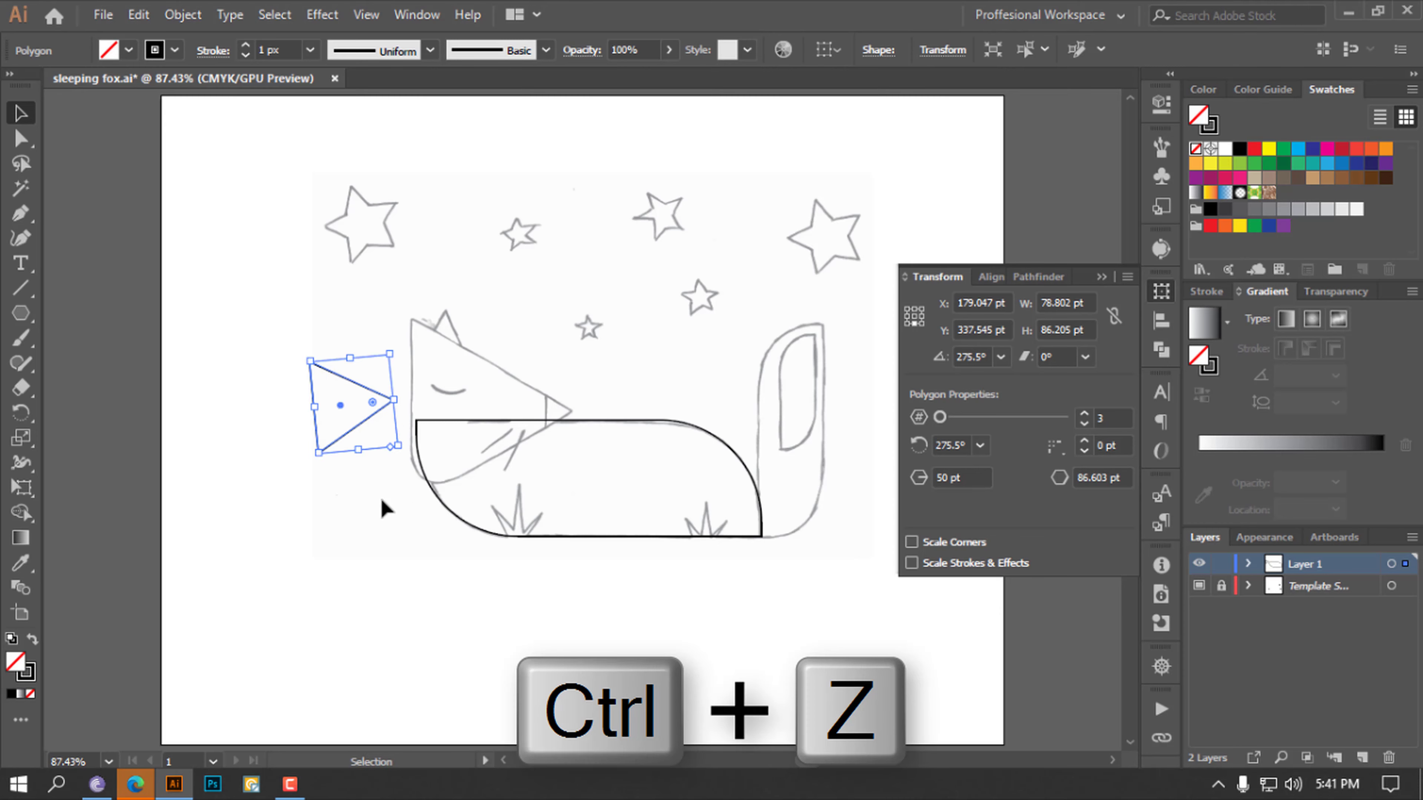
pyautogui.press('v')
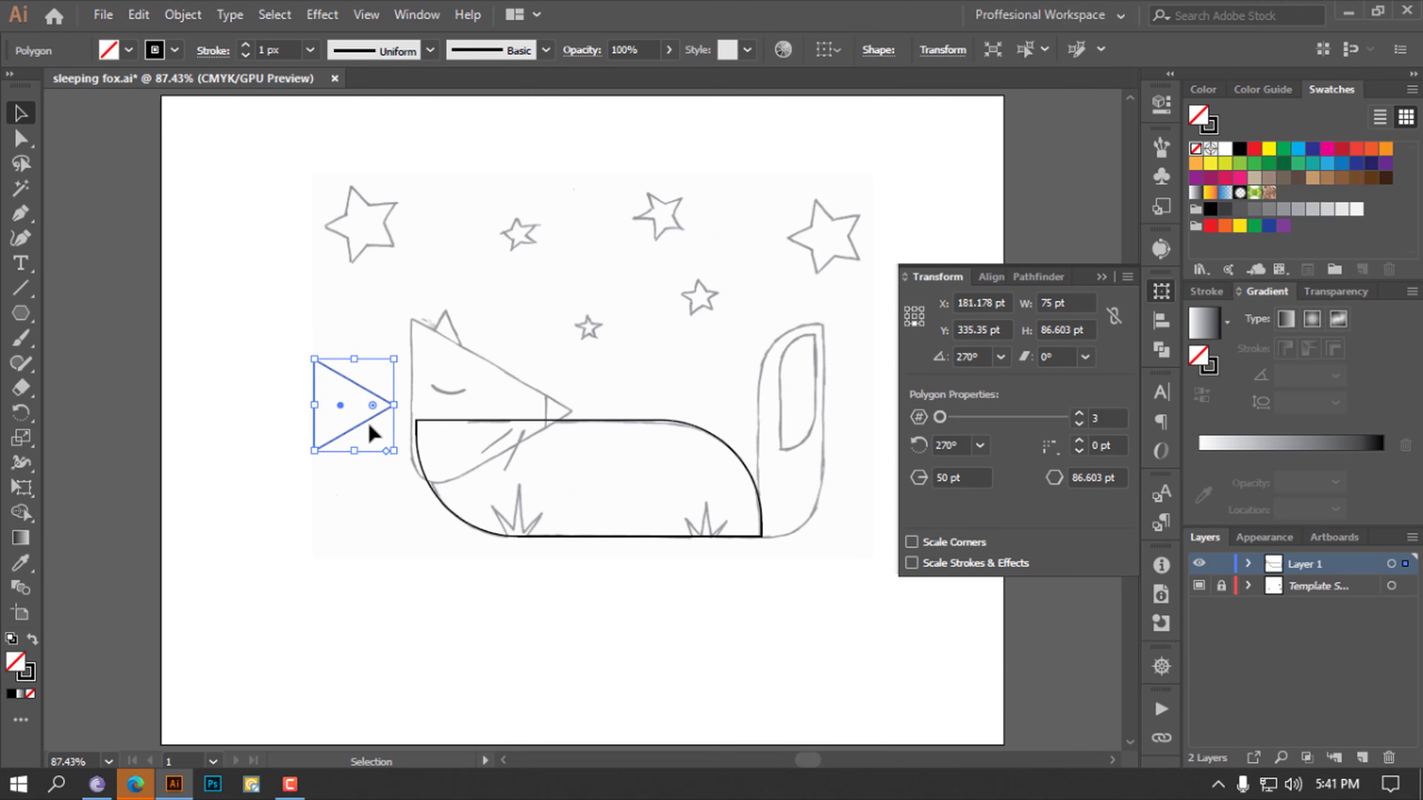
# Position the triangle over the fox head's top-left at X 273.5 pt, Y 297.06 pt
pyautogui.moveTo(368, 421); pyautogui.dragTo(458, 375)
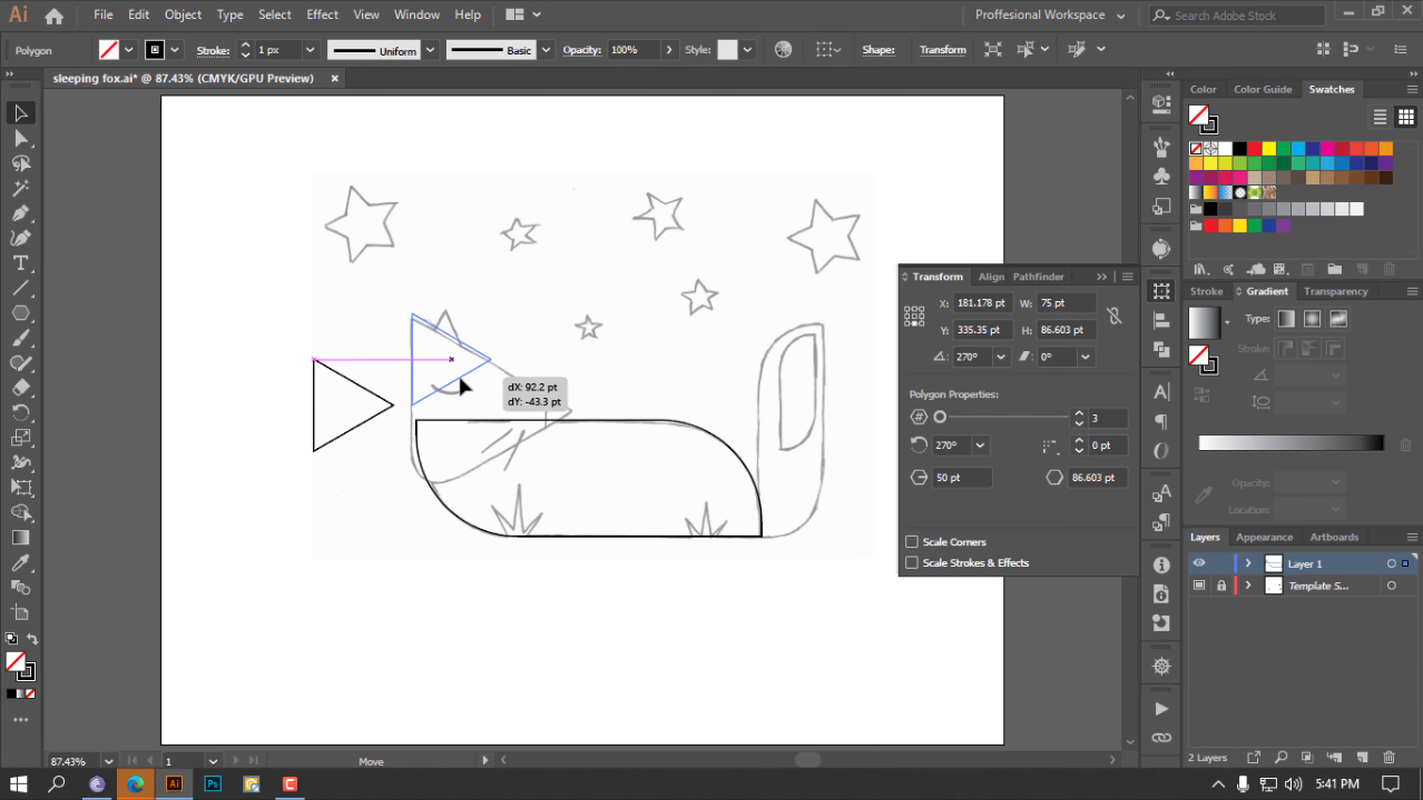
pyautogui.moveTo(458, 375)
pyautogui.mouseDown()
pyautogui.moveTo(330, 350)
pyautogui.moveTo(342, 367)
pyautogui.mouseUp()
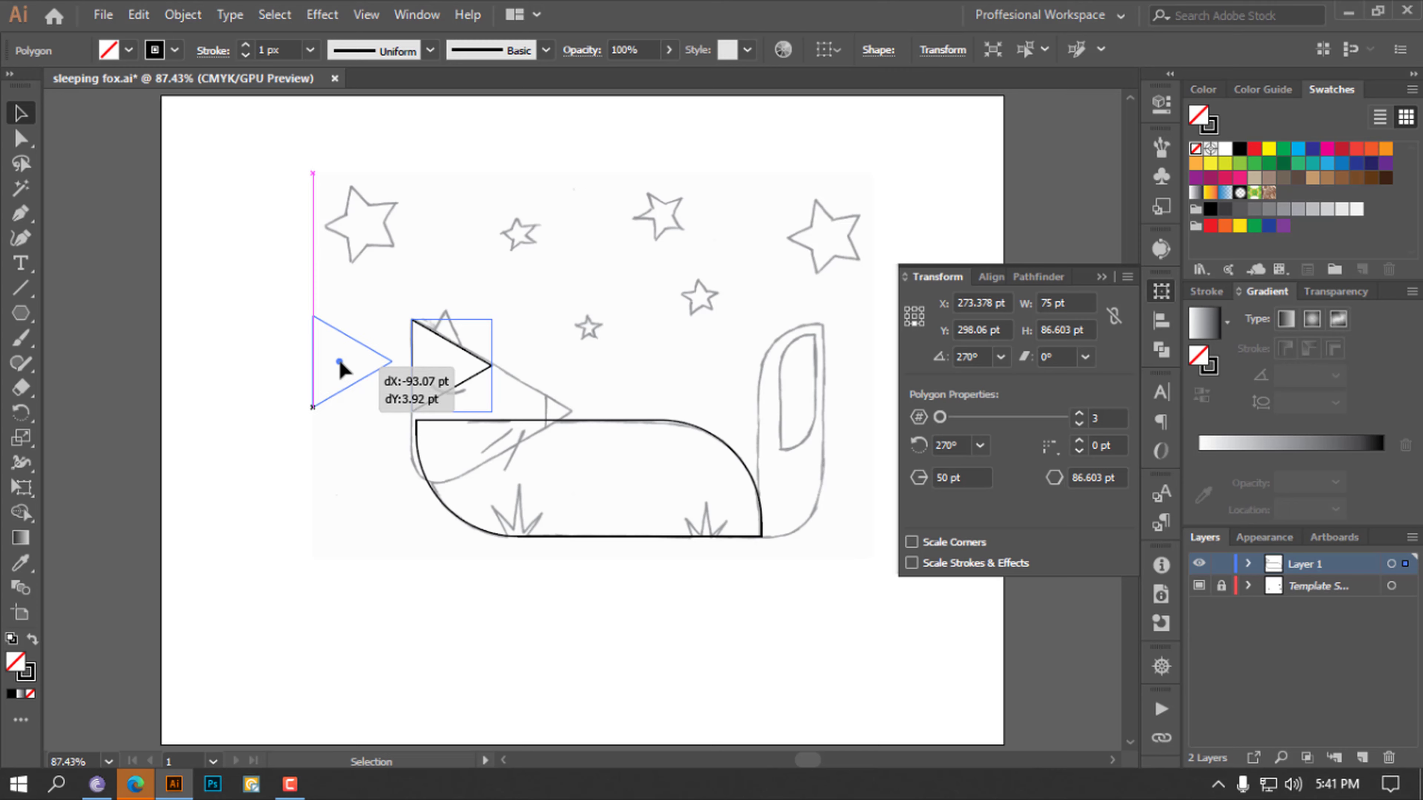
pyautogui.moveTo(340, 364); pyautogui.dragTo(359, 374)
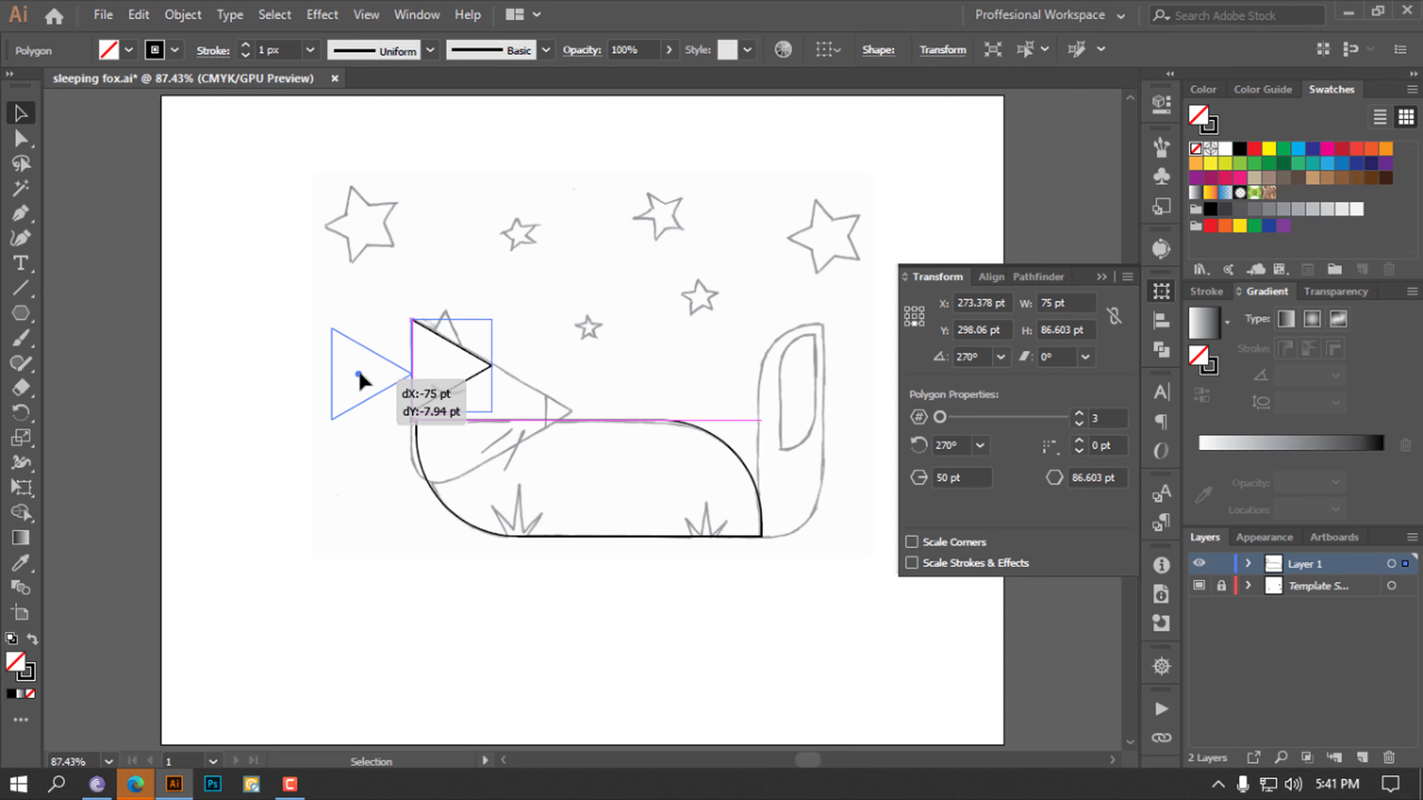
pyautogui.moveTo(359, 374); pyautogui.dragTo(348, 361)
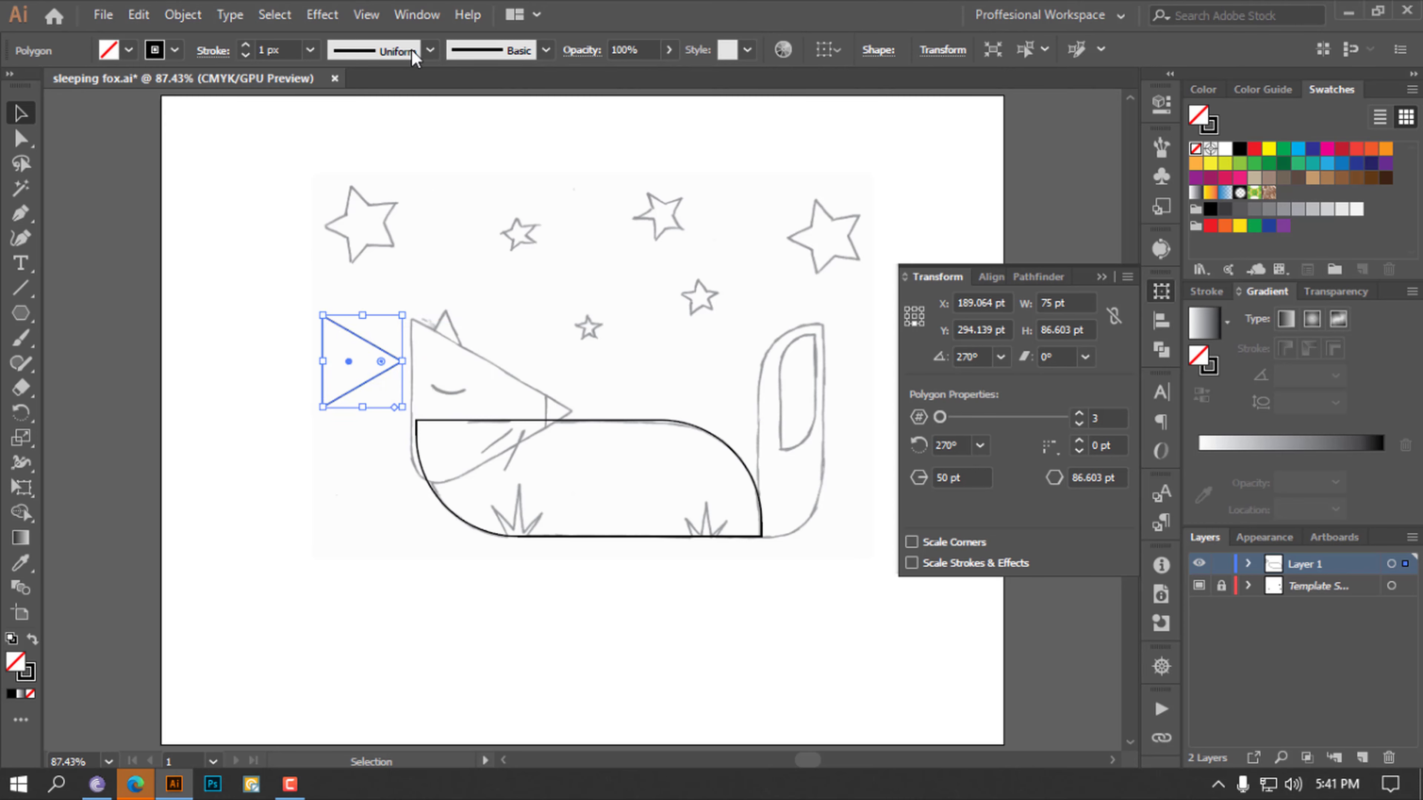
pyautogui.click(367, 16)
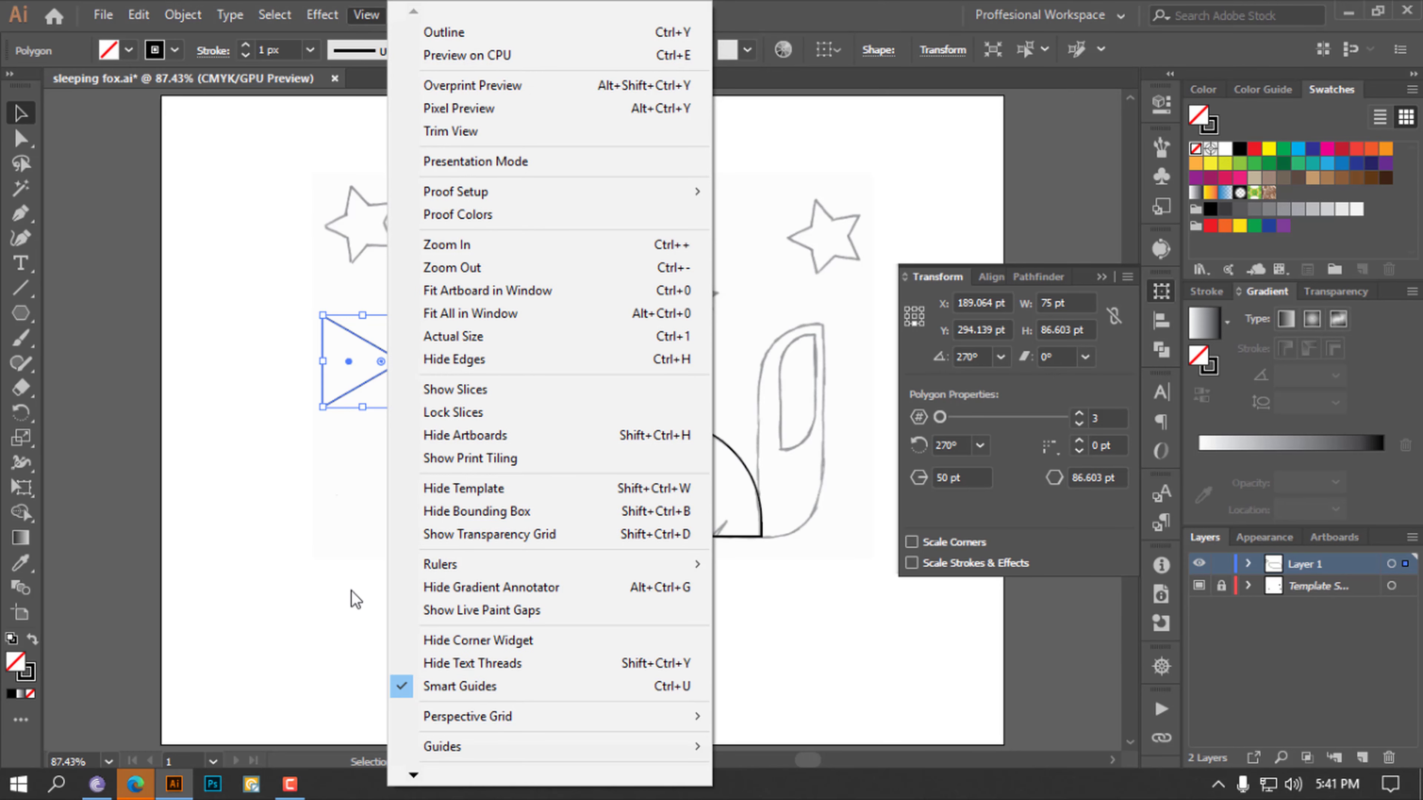
pyautogui.click(330, 577)
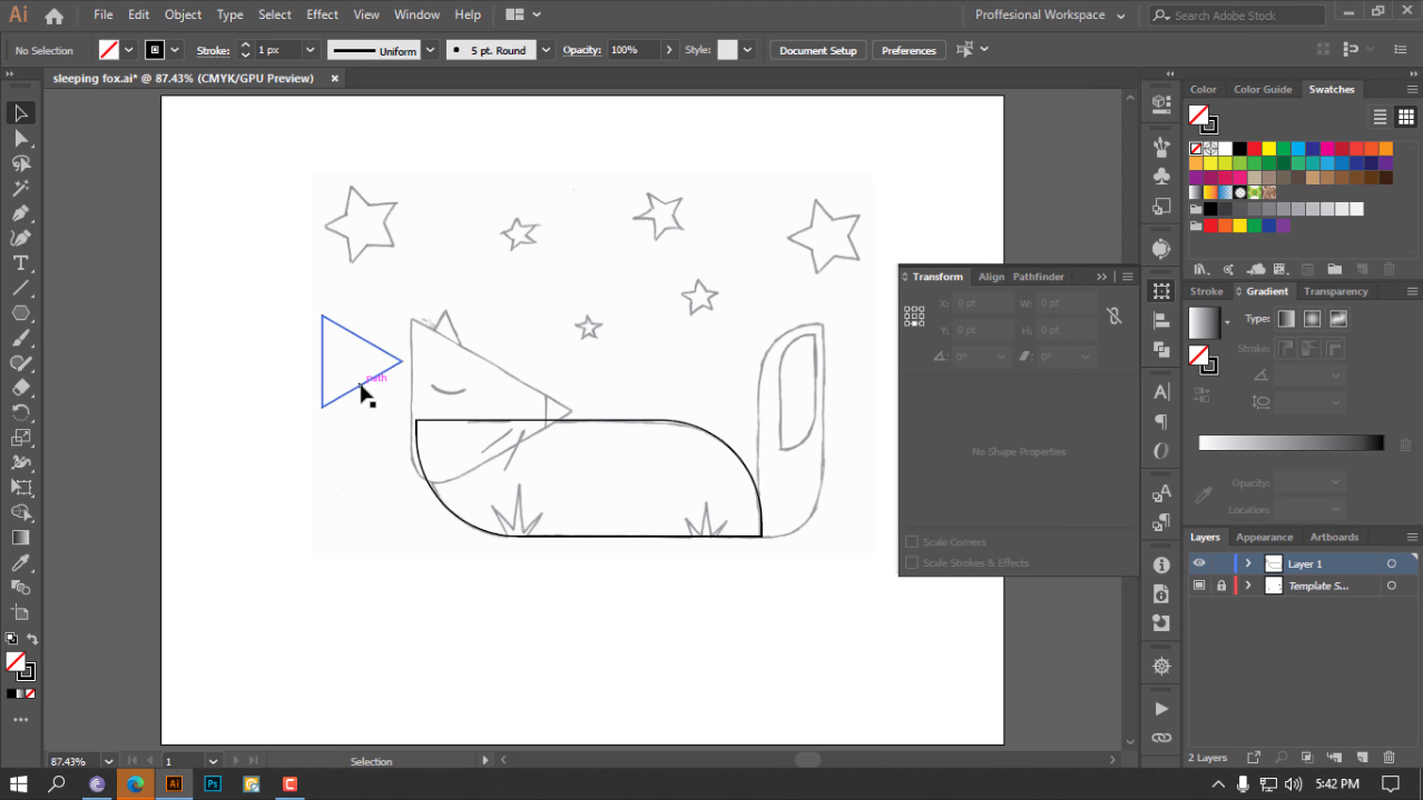
pyautogui.moveTo(361, 388); pyautogui.dragTo(454, 389)
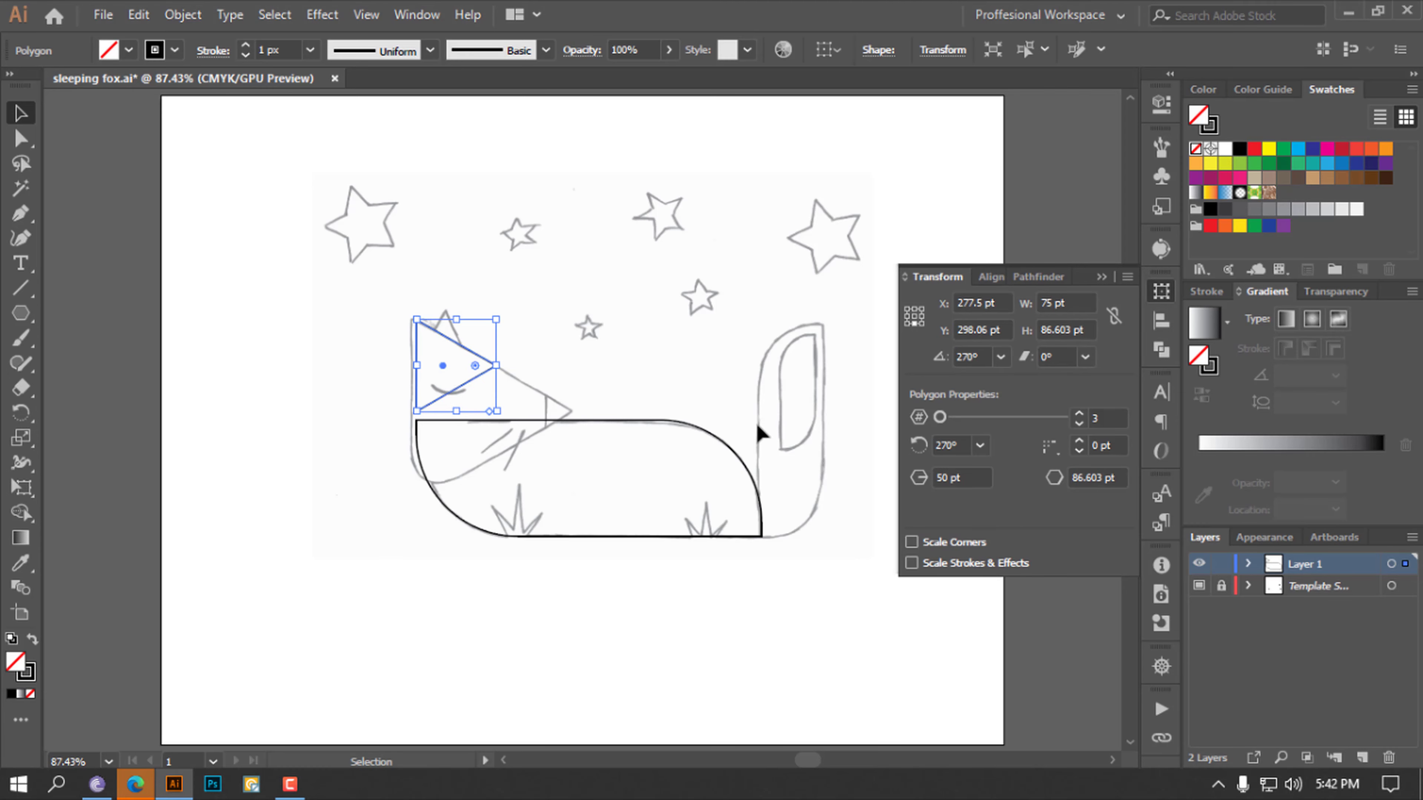
pyautogui.press('Left')
pyautogui.press('Left')
pyautogui.press('Left')
pyautogui.press('Left')
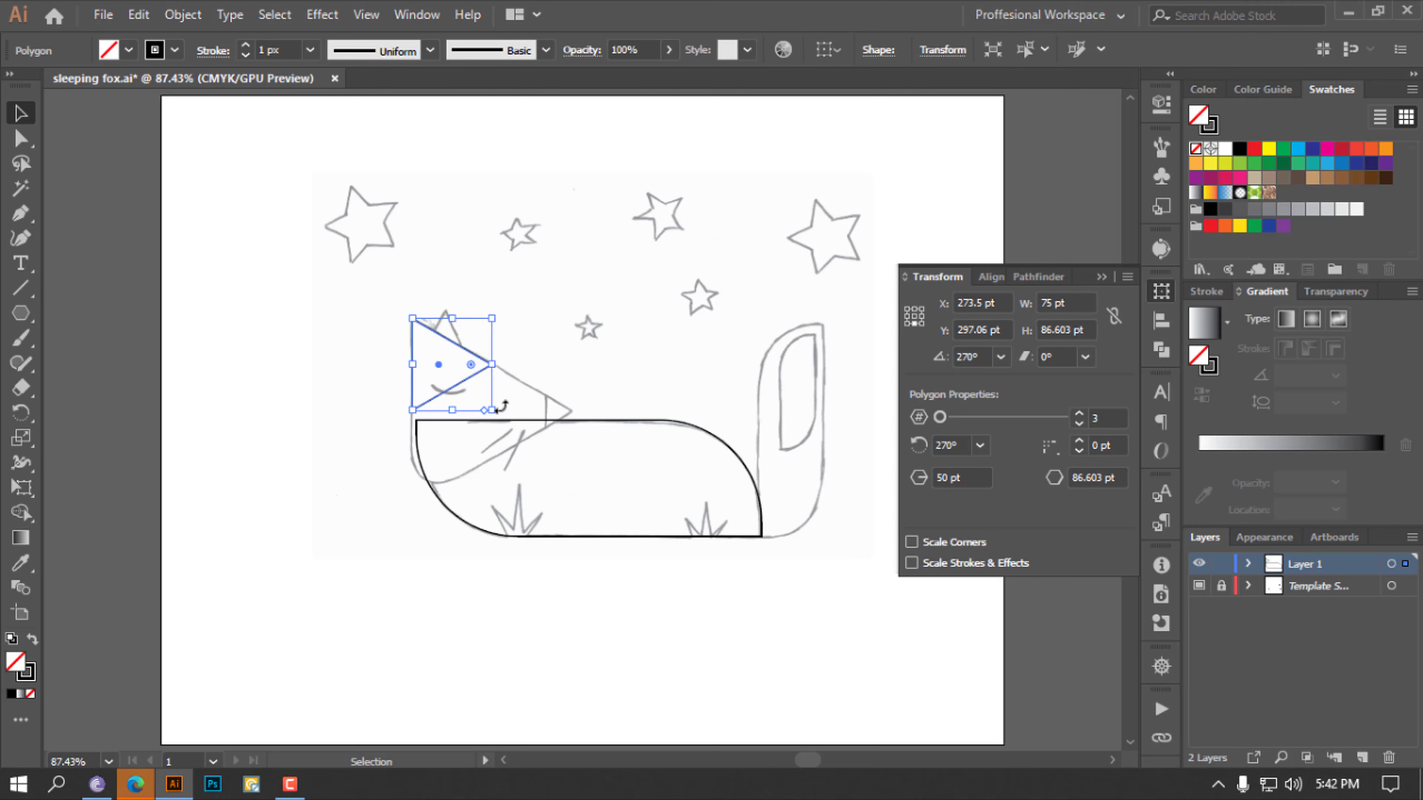
# Scale the triangle up to 151.059 × 174.428 pt over the whole sketched head, then deselect
pyautogui.moveTo(491, 410); pyautogui.dragTo(573, 505)
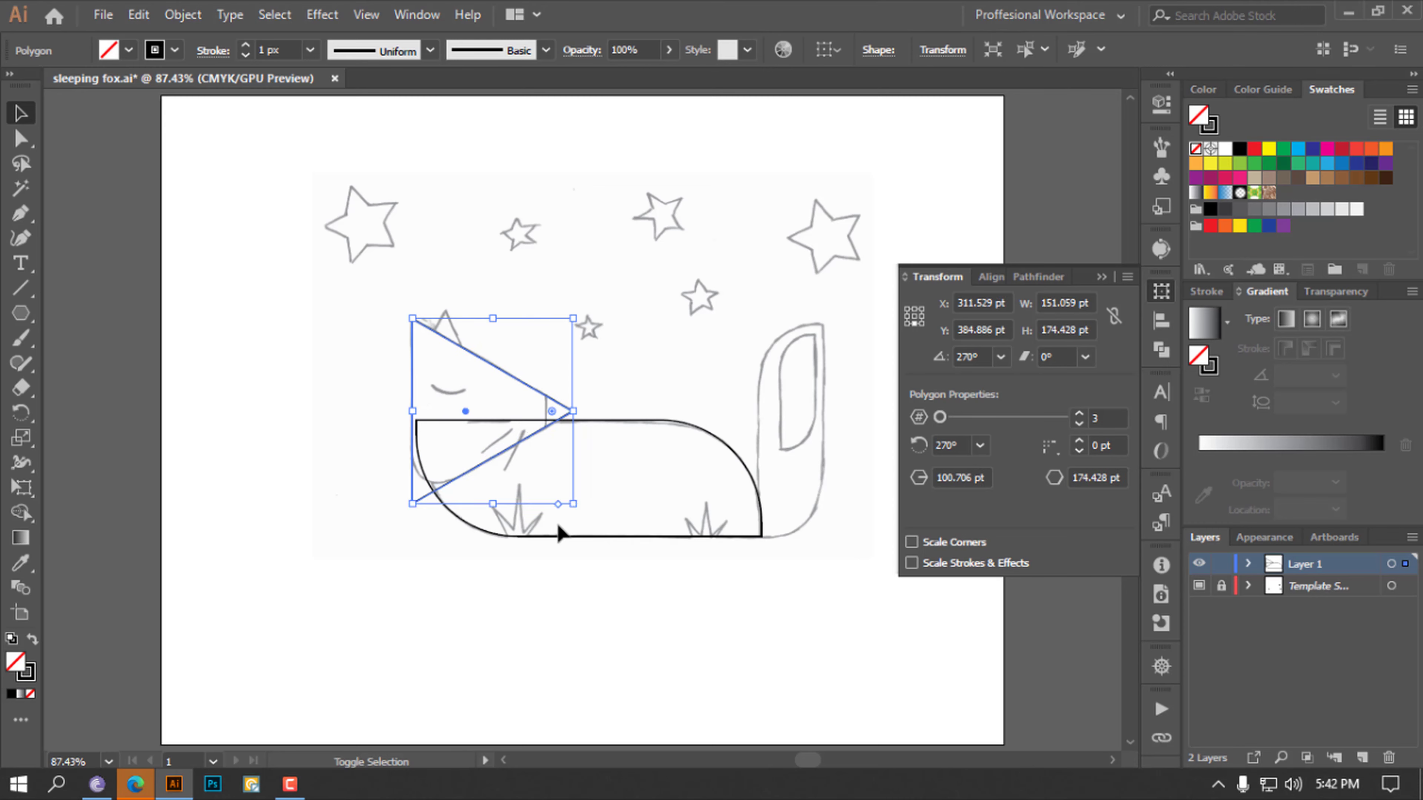
pyautogui.click(442, 605)
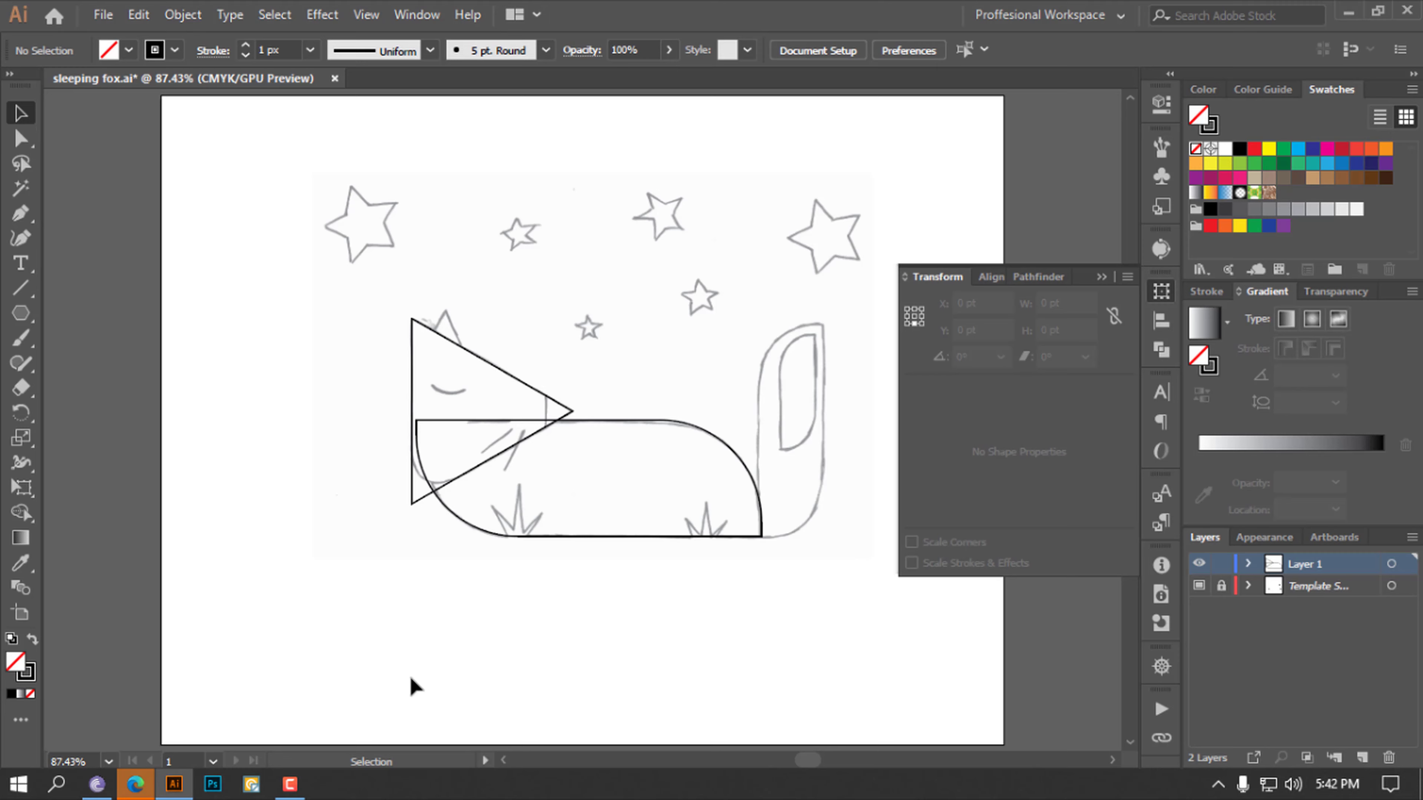
# Round the triangle's bottom-left corner to about 25 pt radius to follow the chin
pyautogui.press('a')
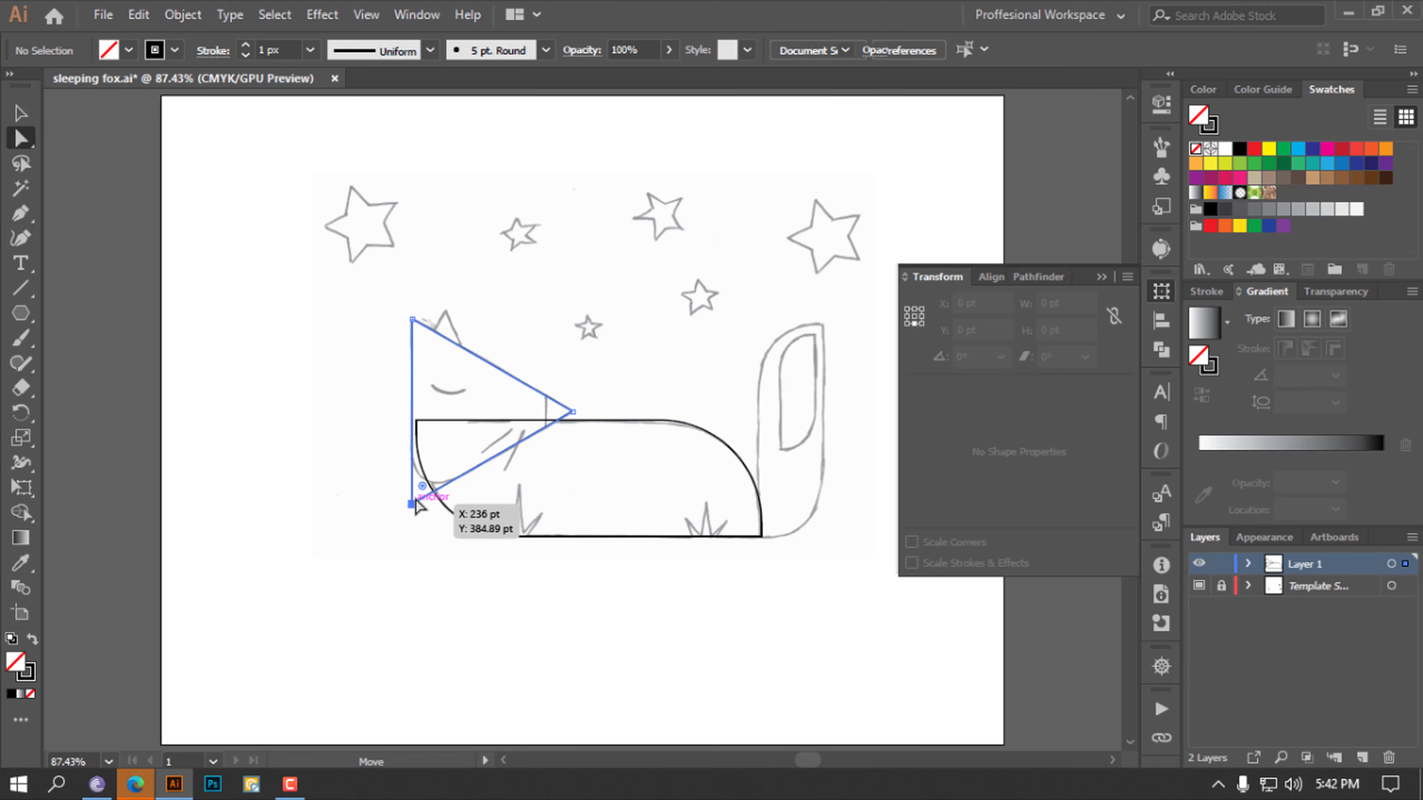
pyautogui.click(413, 504)
pyautogui.moveTo(423, 485); pyautogui.dragTo(439, 463)
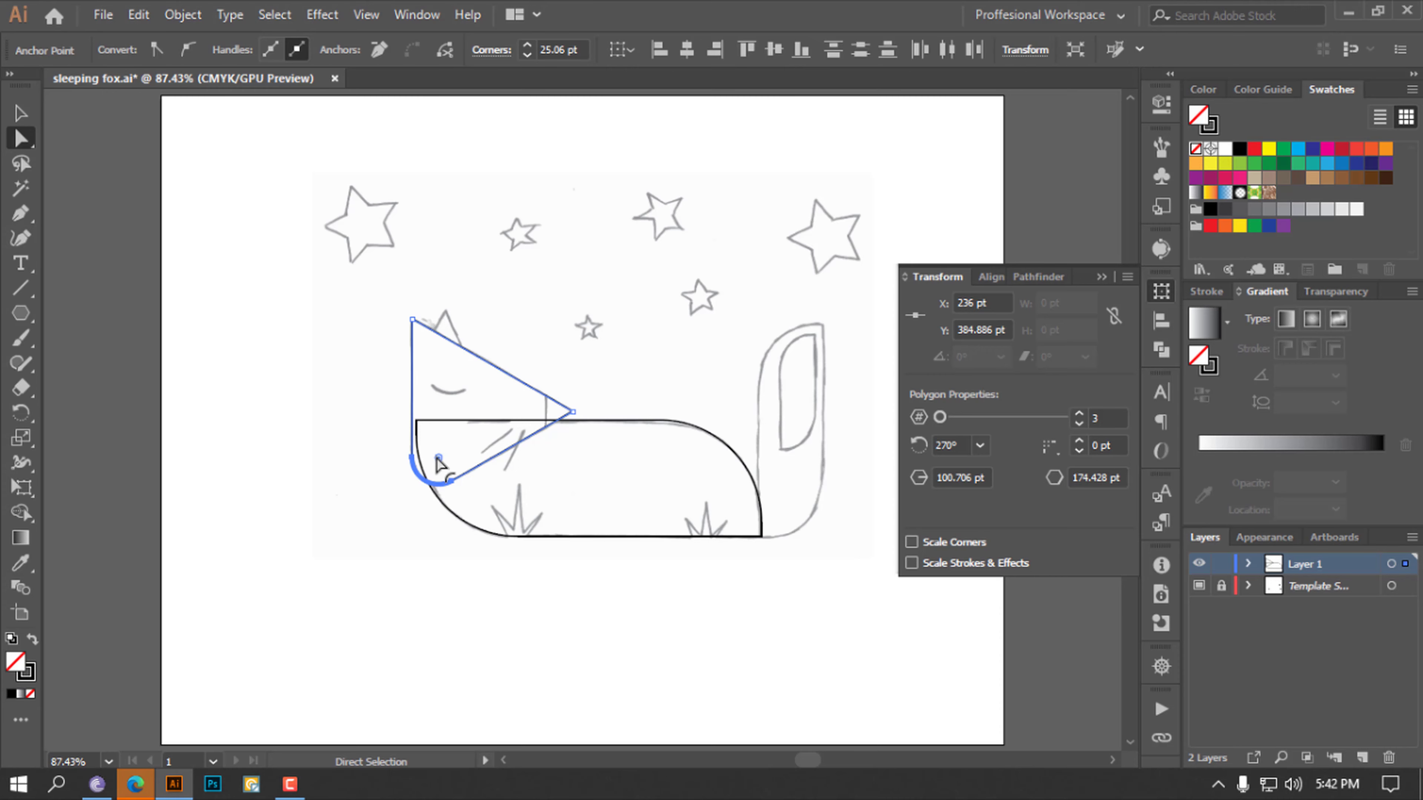
pyautogui.click(201, 639)
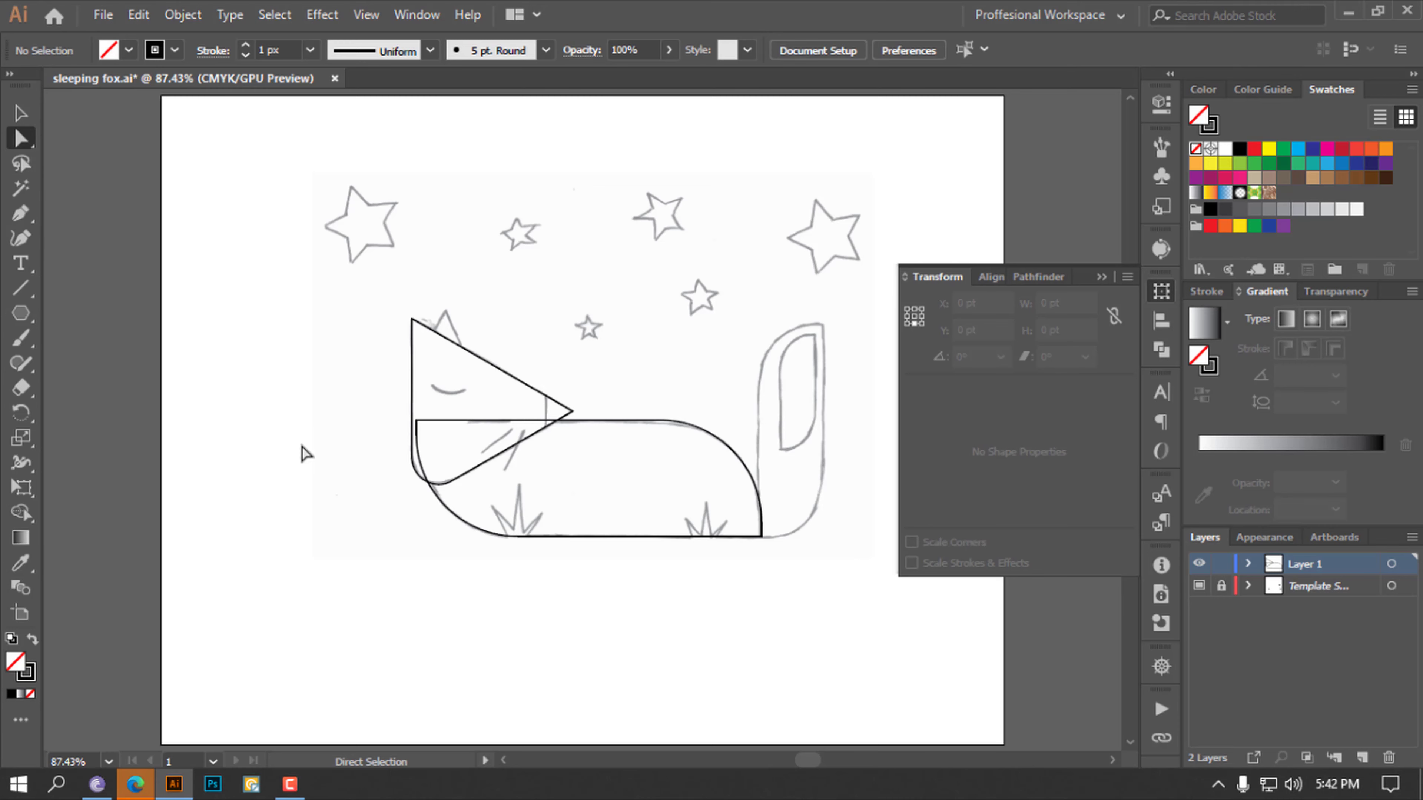
# Check the reshaped head triangle and close the floating Transform panel
pyautogui.press('v')
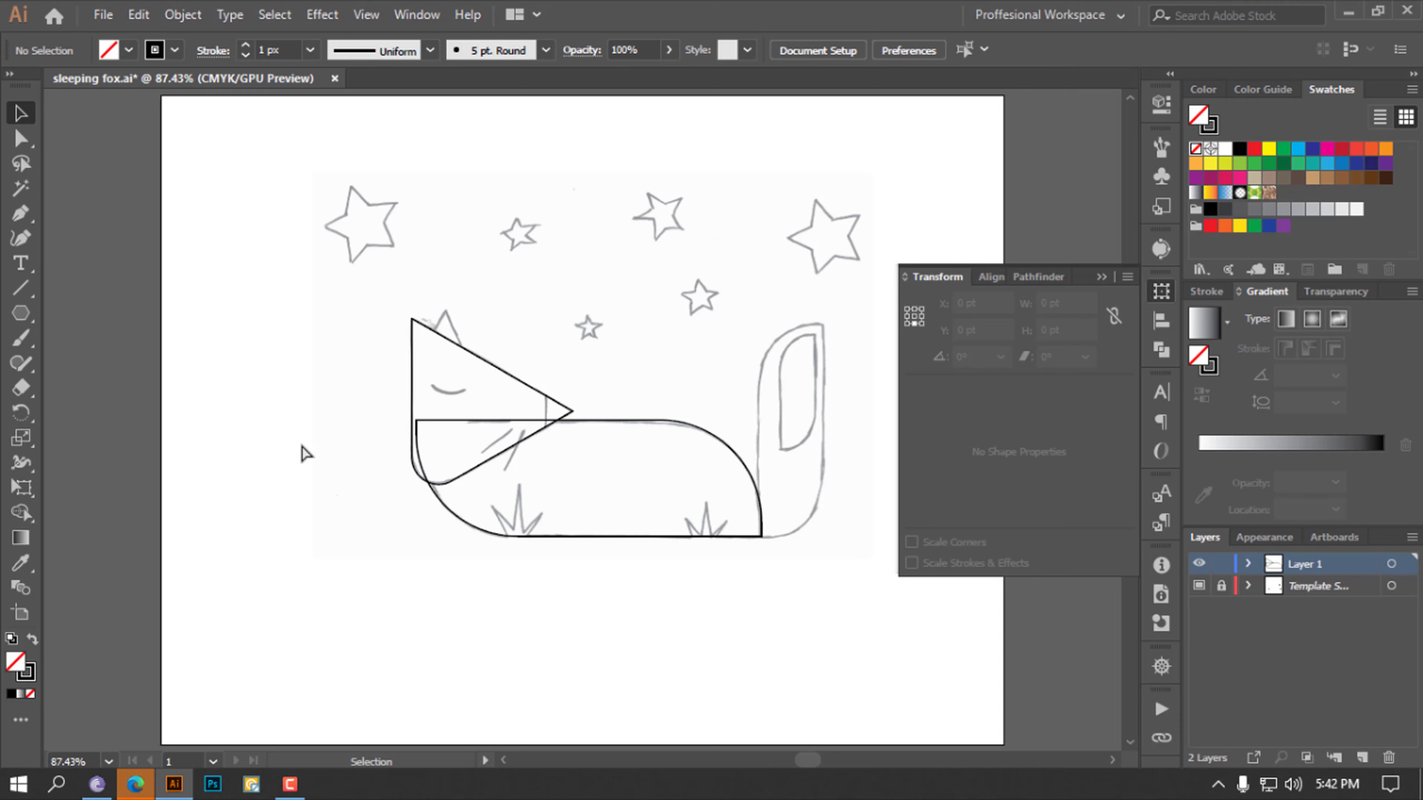
pyautogui.click(497, 366)
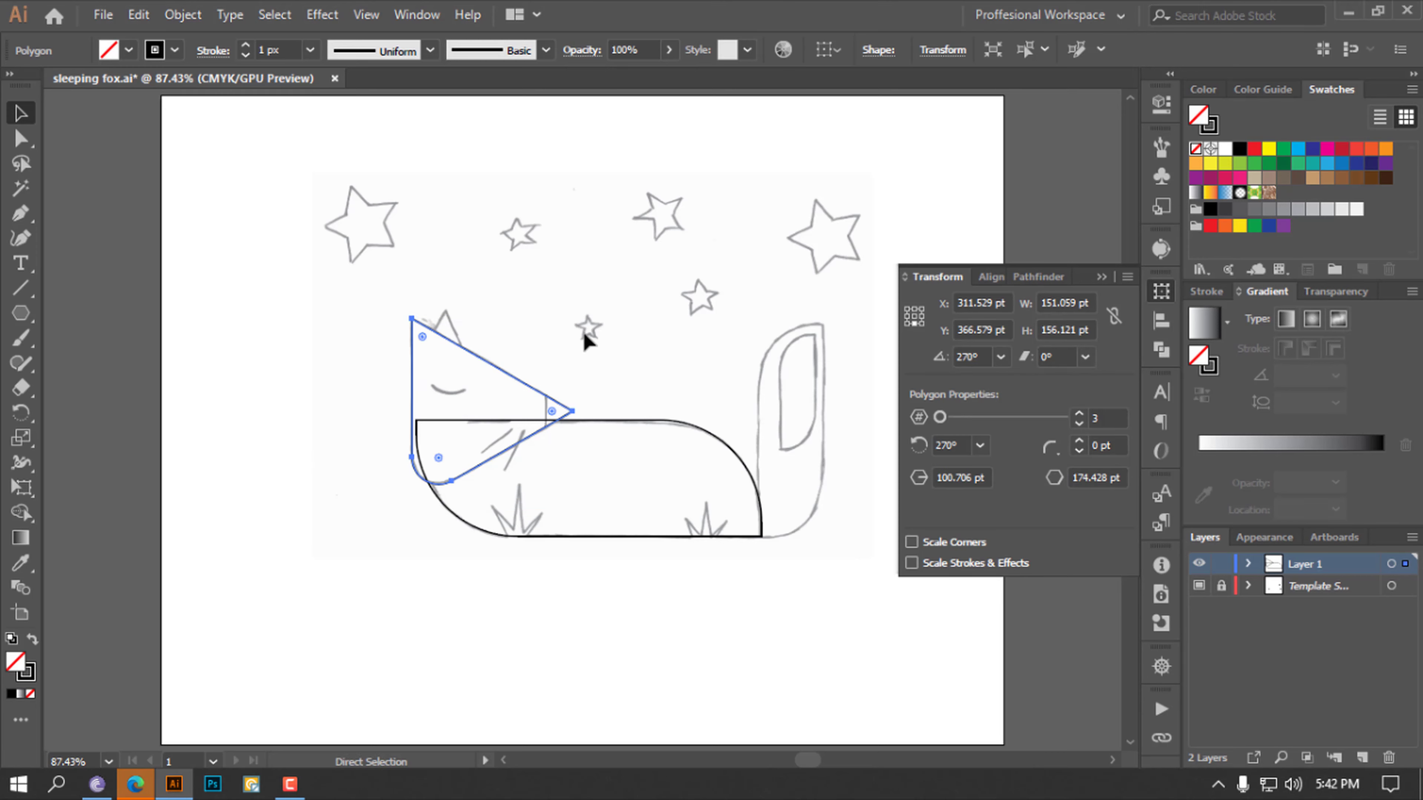
pyautogui.click(585, 337)
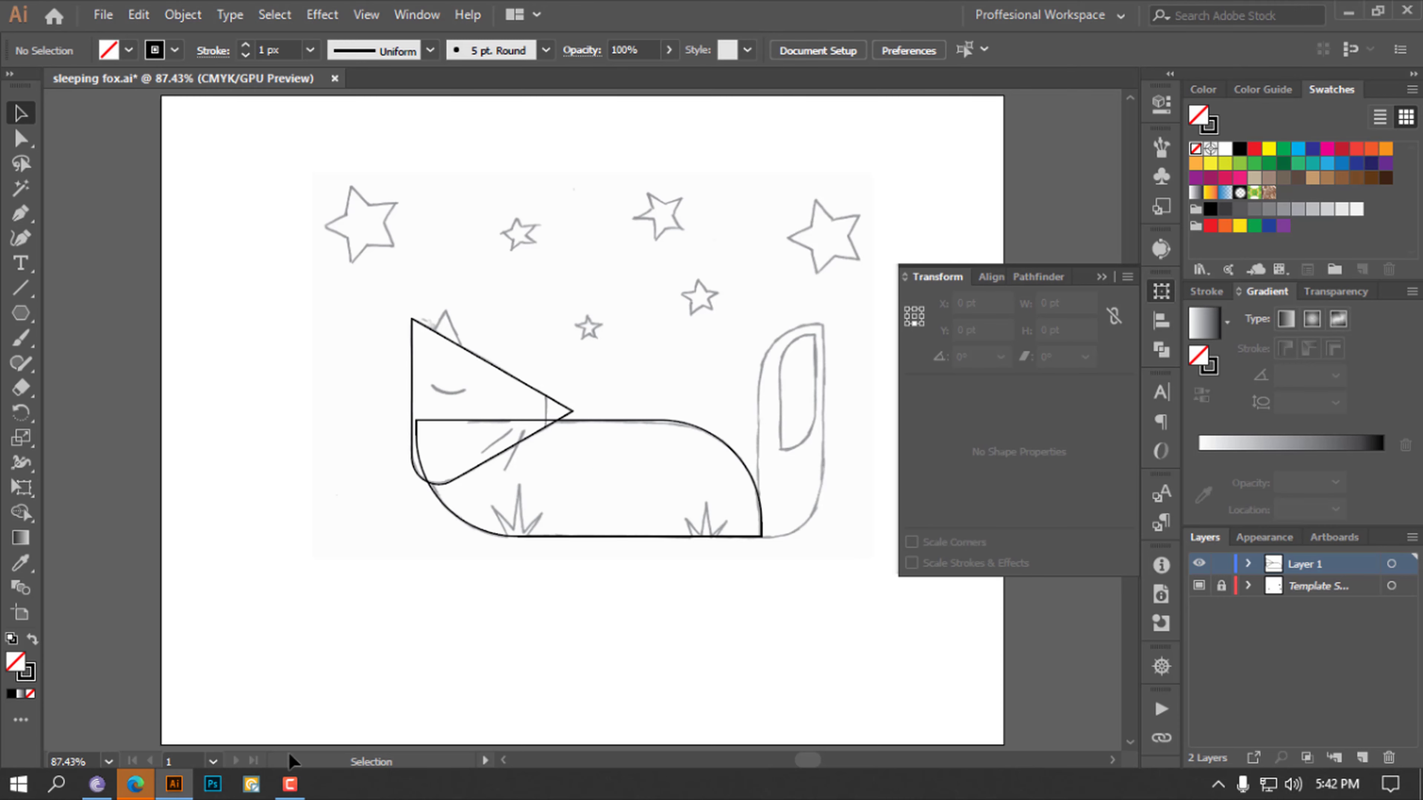
pyautogui.click(1161, 291)
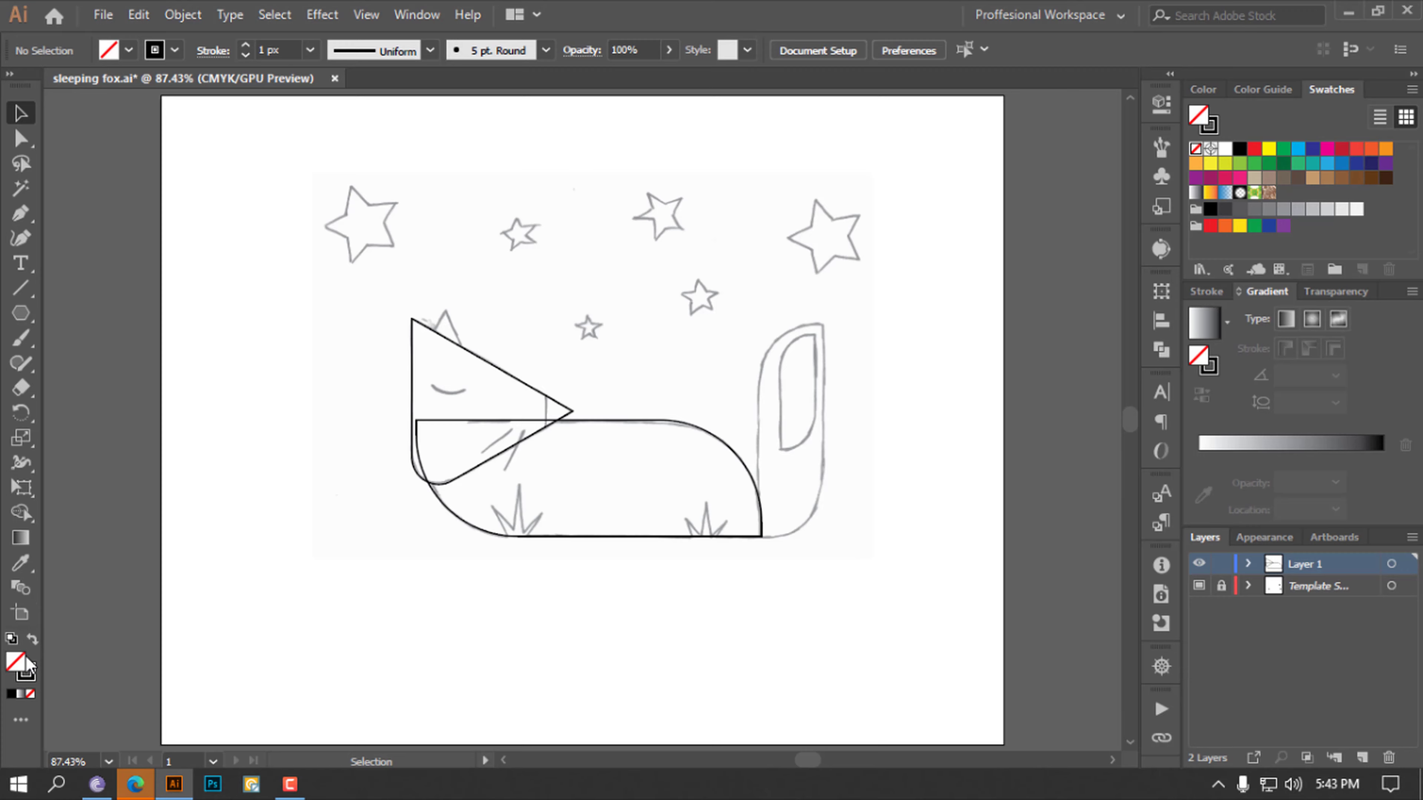
# Browse the full tools list to the Navigate section, close it, and pick the Zoom tool
pyautogui.scroll(-10, 162, 448)
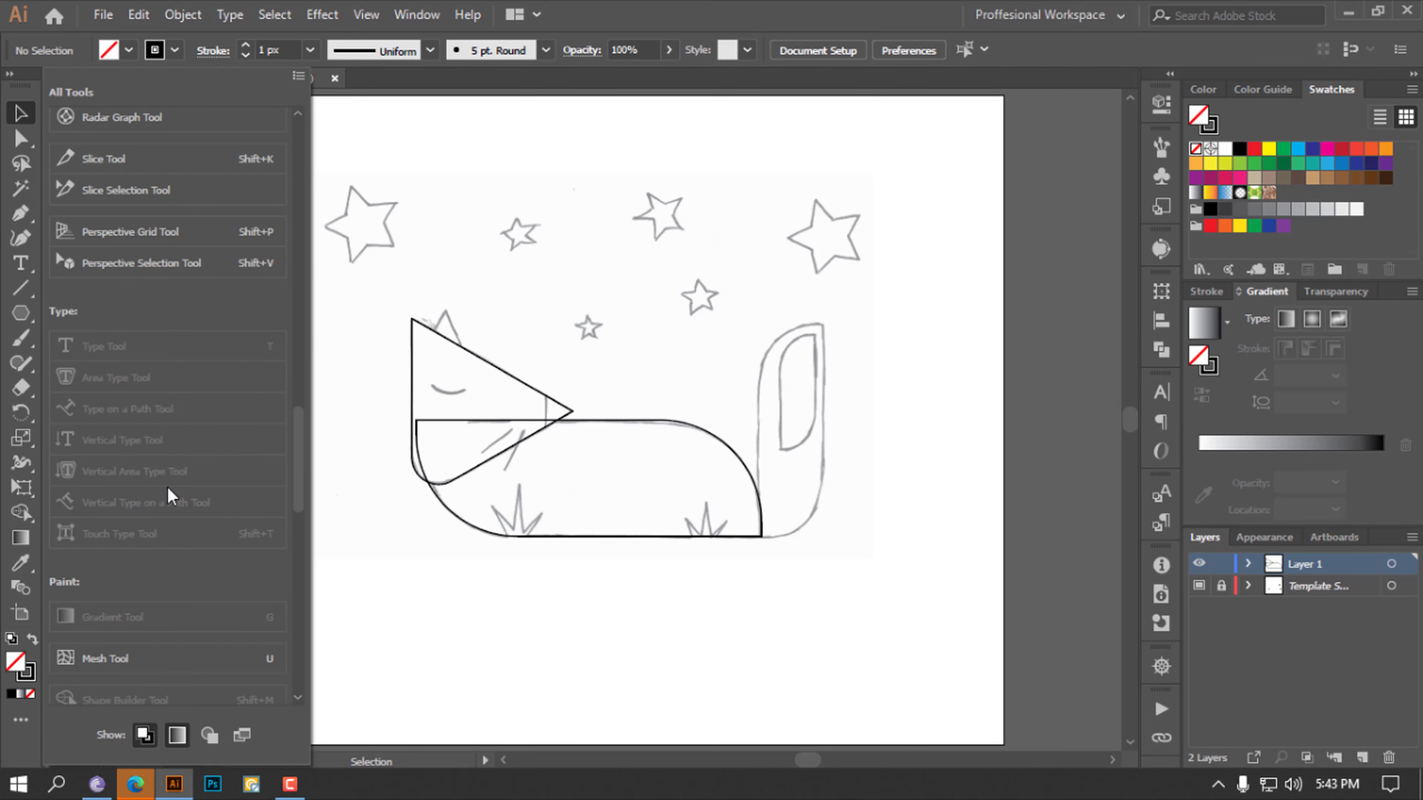
pyautogui.scroll(-5, 168, 487)
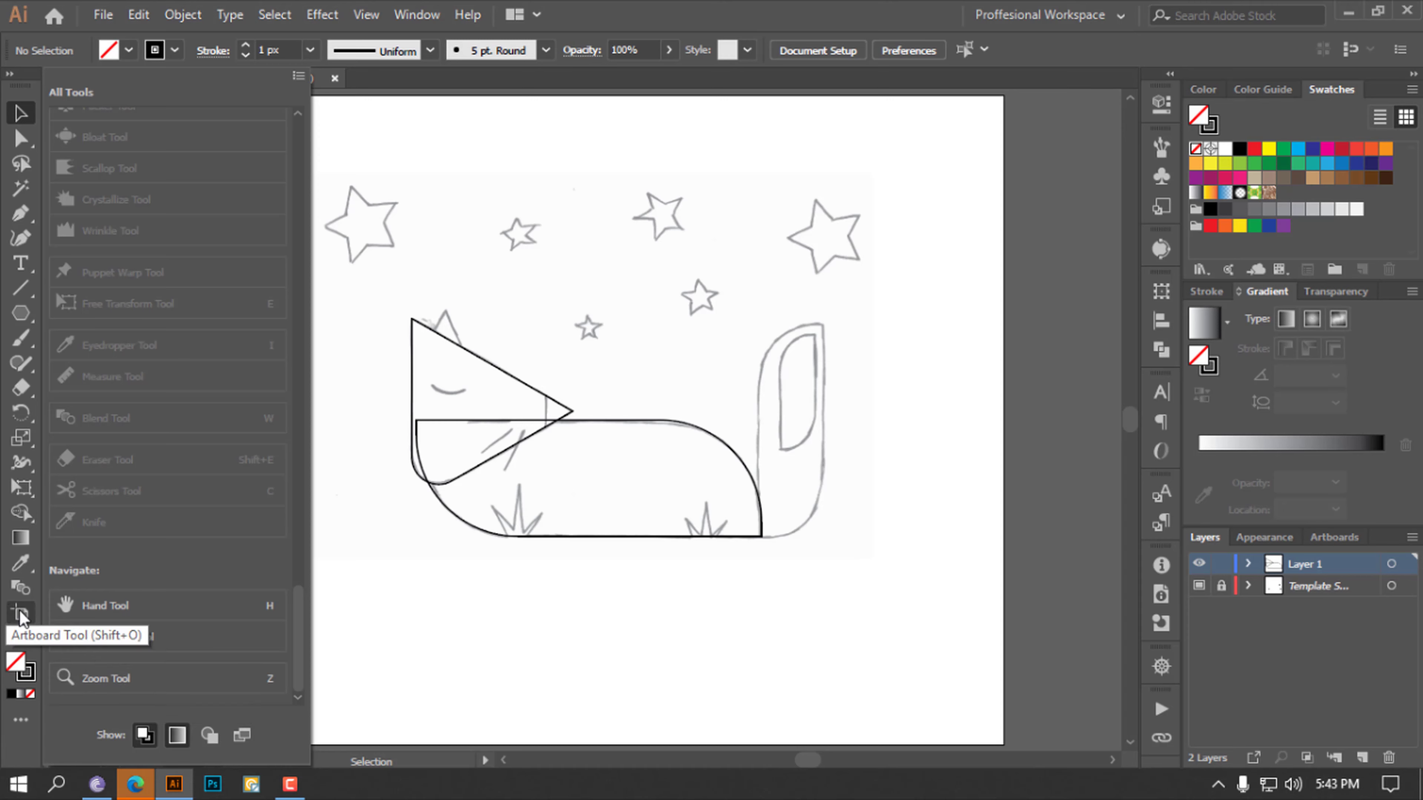
pyautogui.click(6, 717)
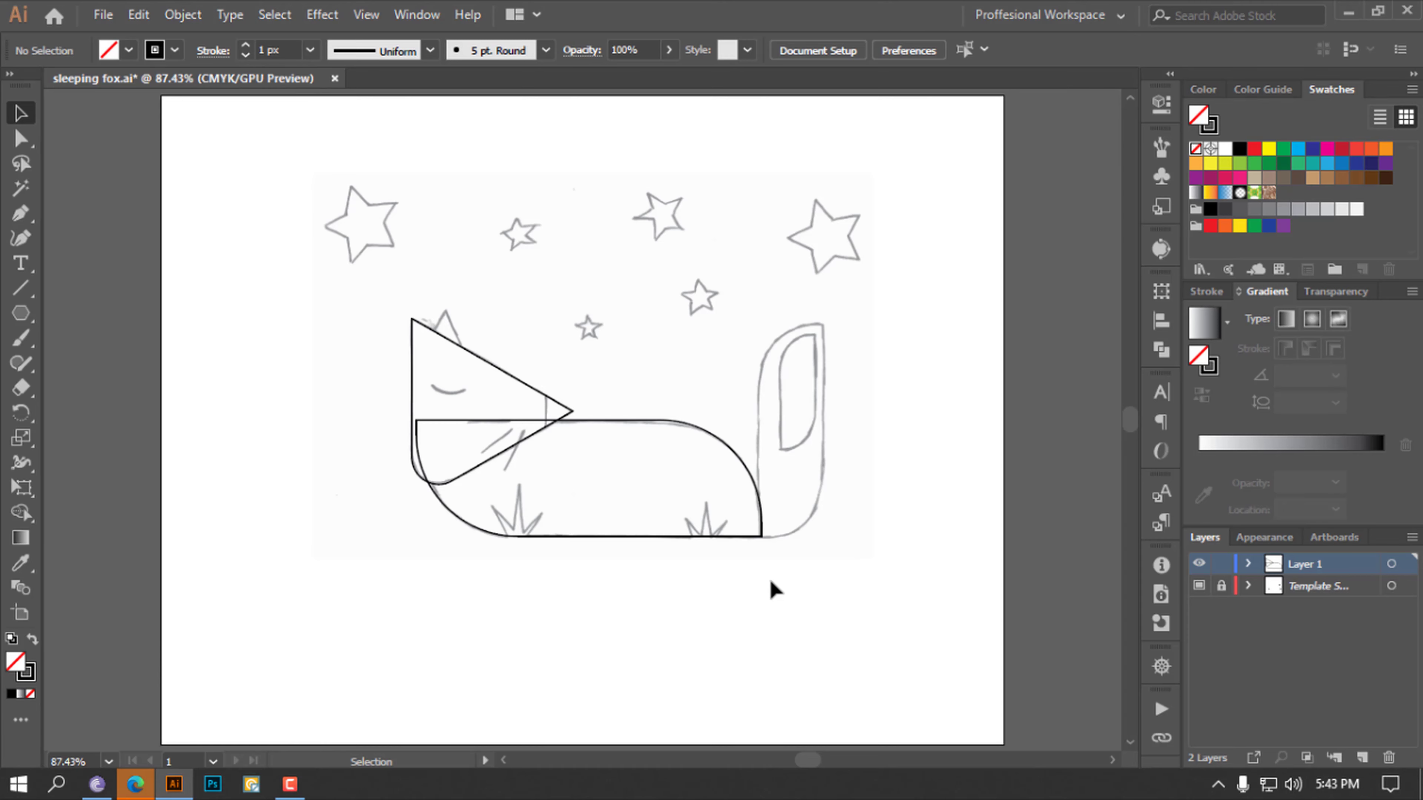
pyautogui.press('z')
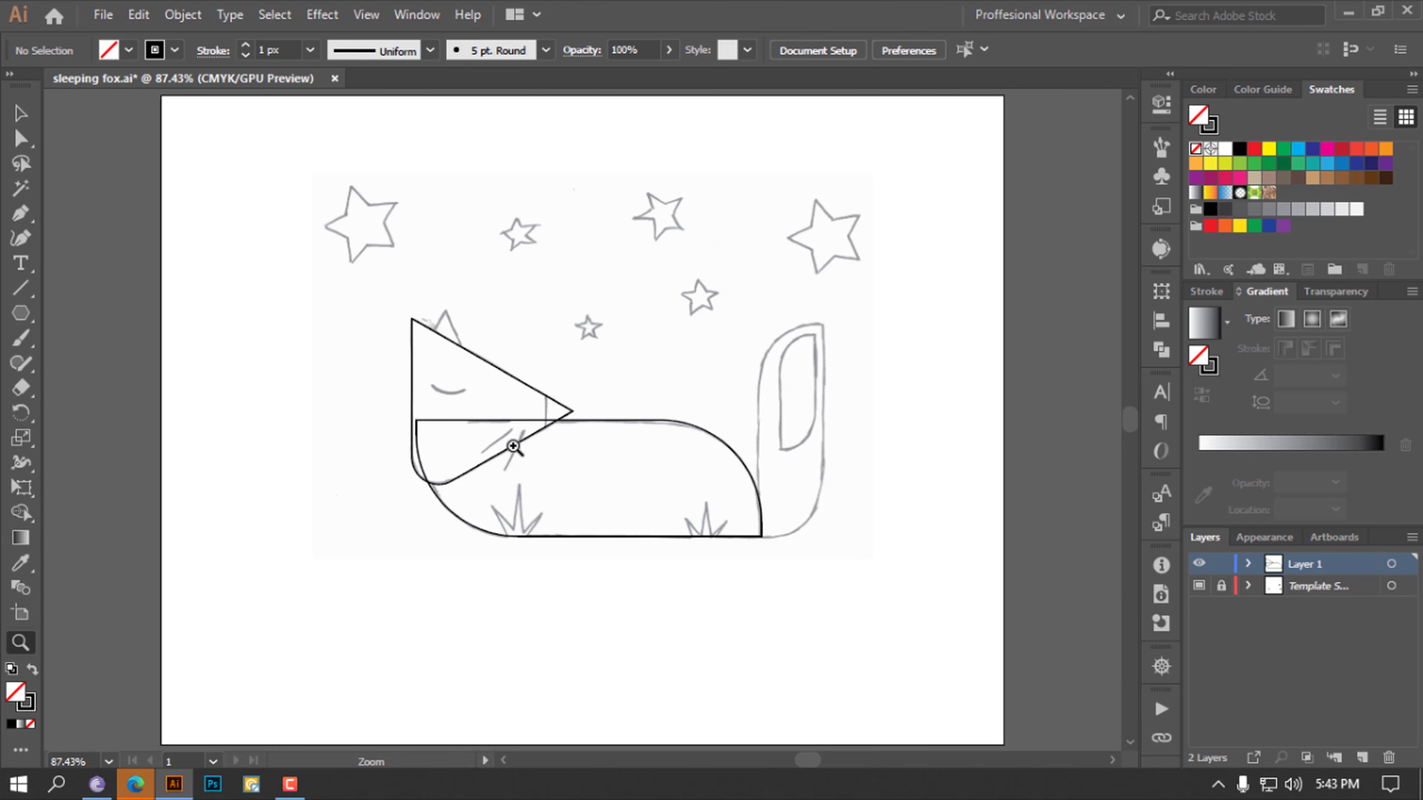
# Zoom in to 600% where the head and body lines cross, then zoom back out
pyautogui.click(513, 446)
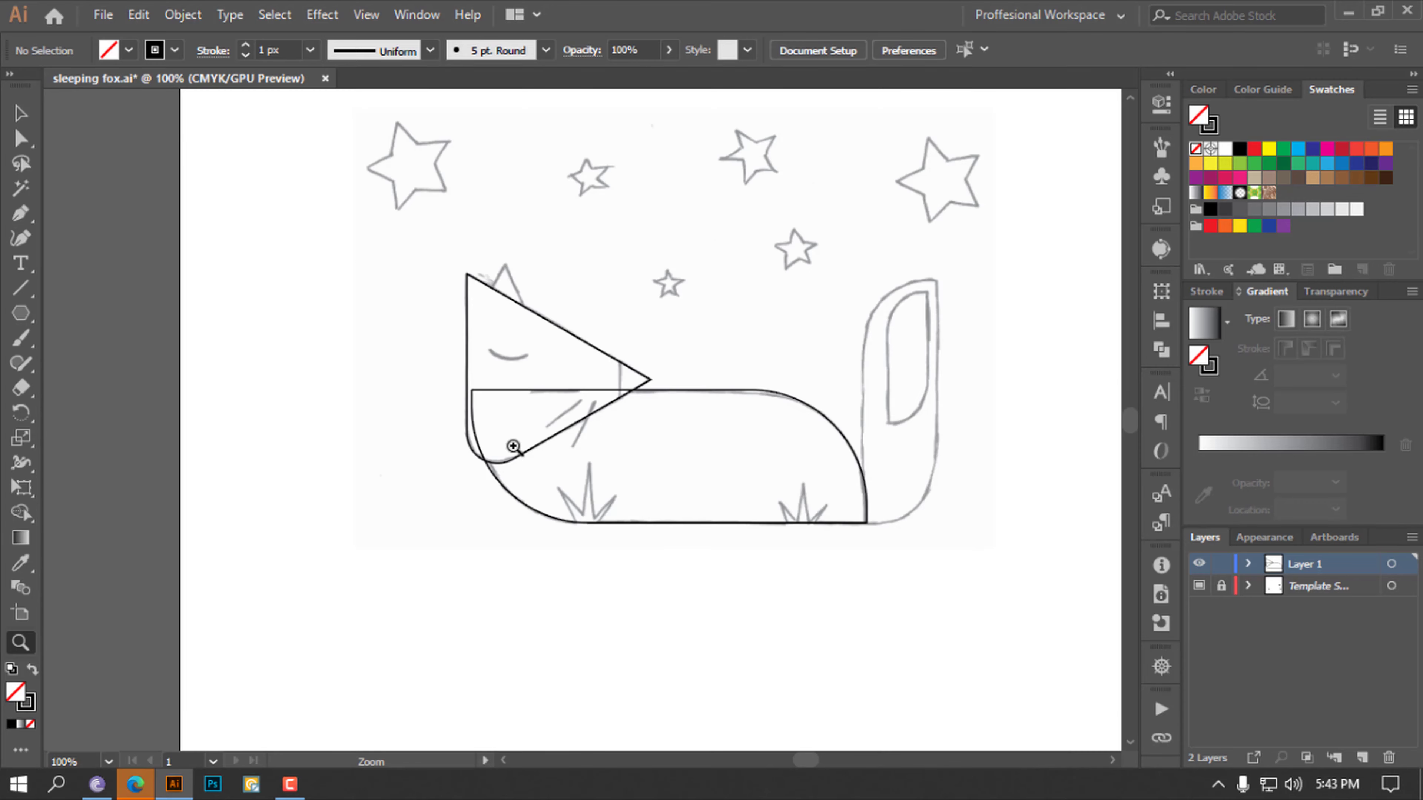
pyautogui.click(594, 418)
pyautogui.click(594, 418)
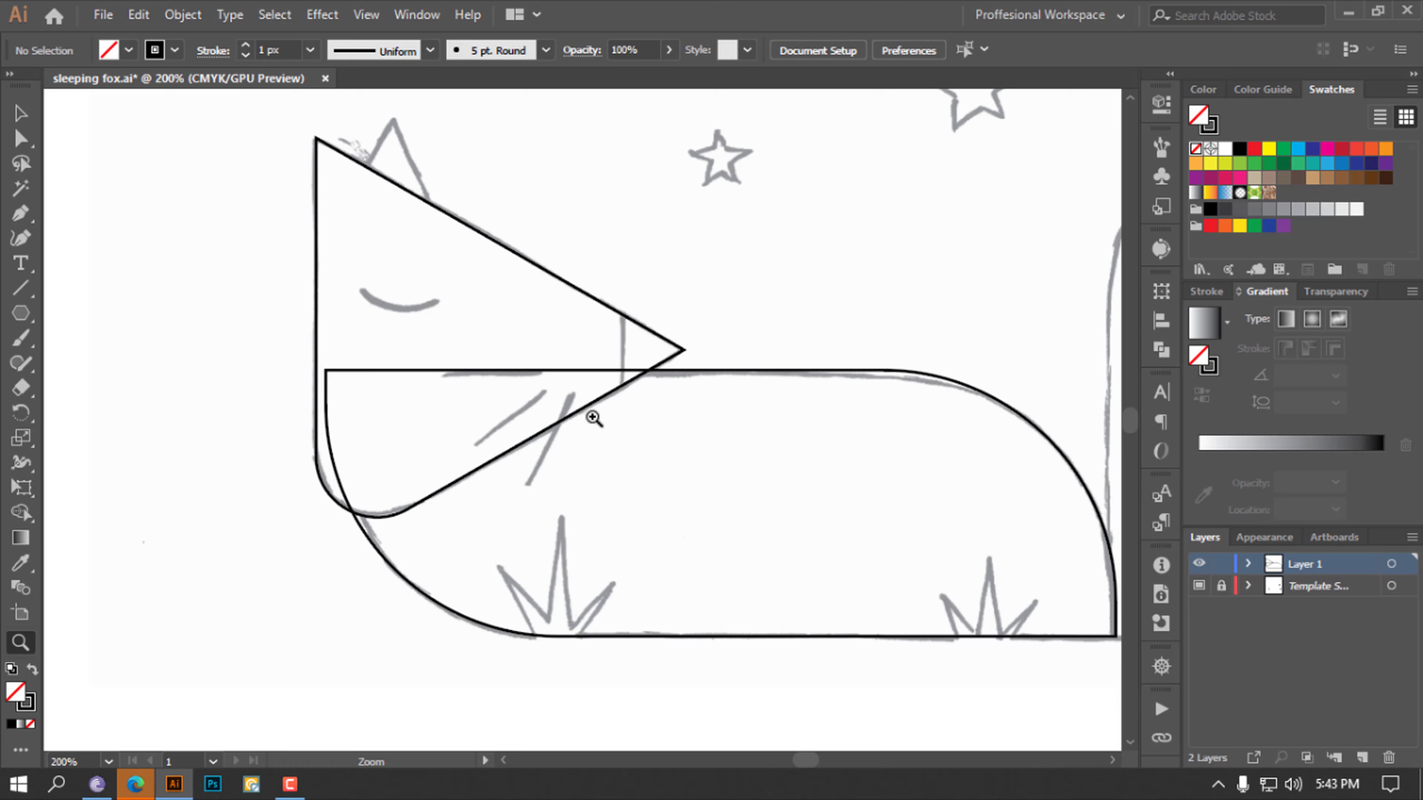
pyautogui.click(594, 418)
pyautogui.click(593, 417)
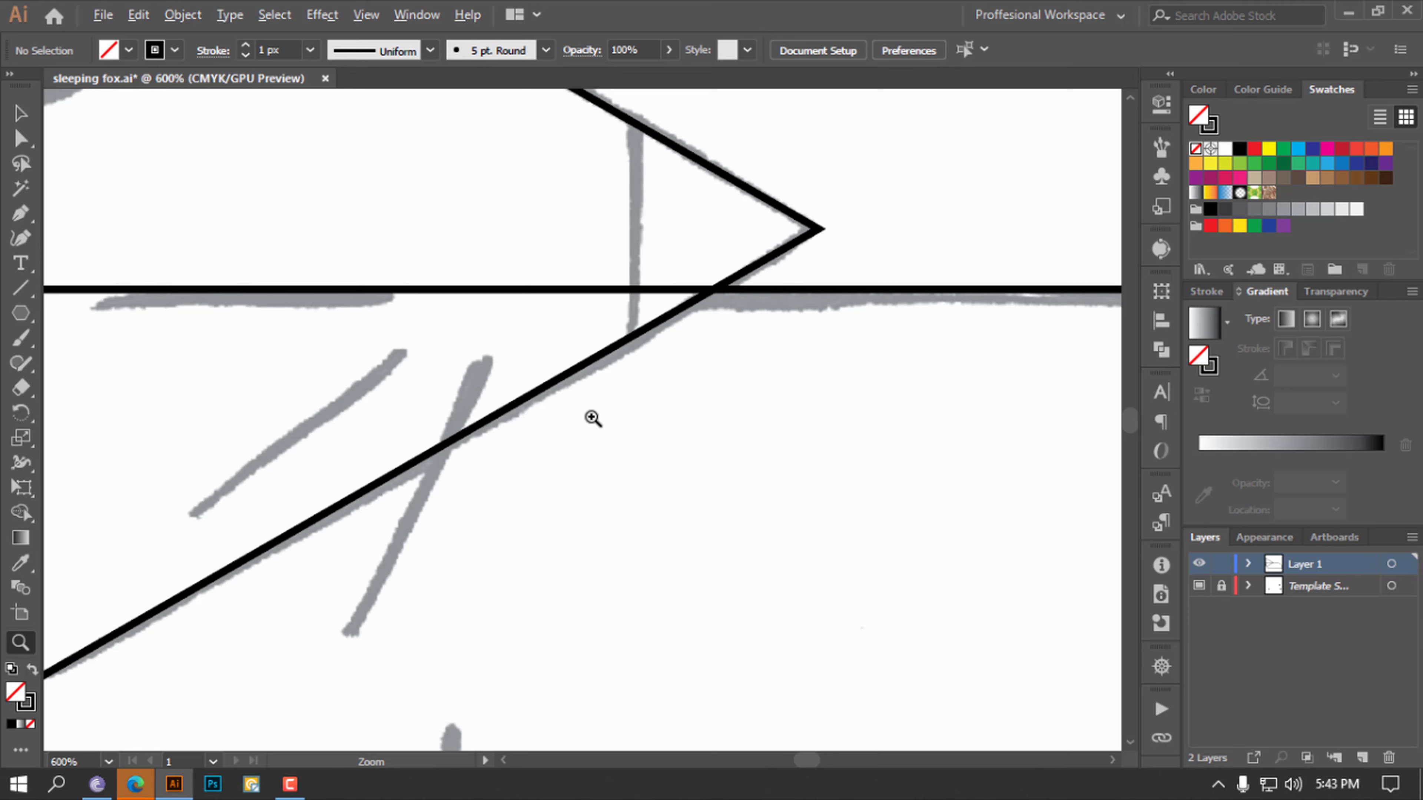
pyautogui.press('alt')
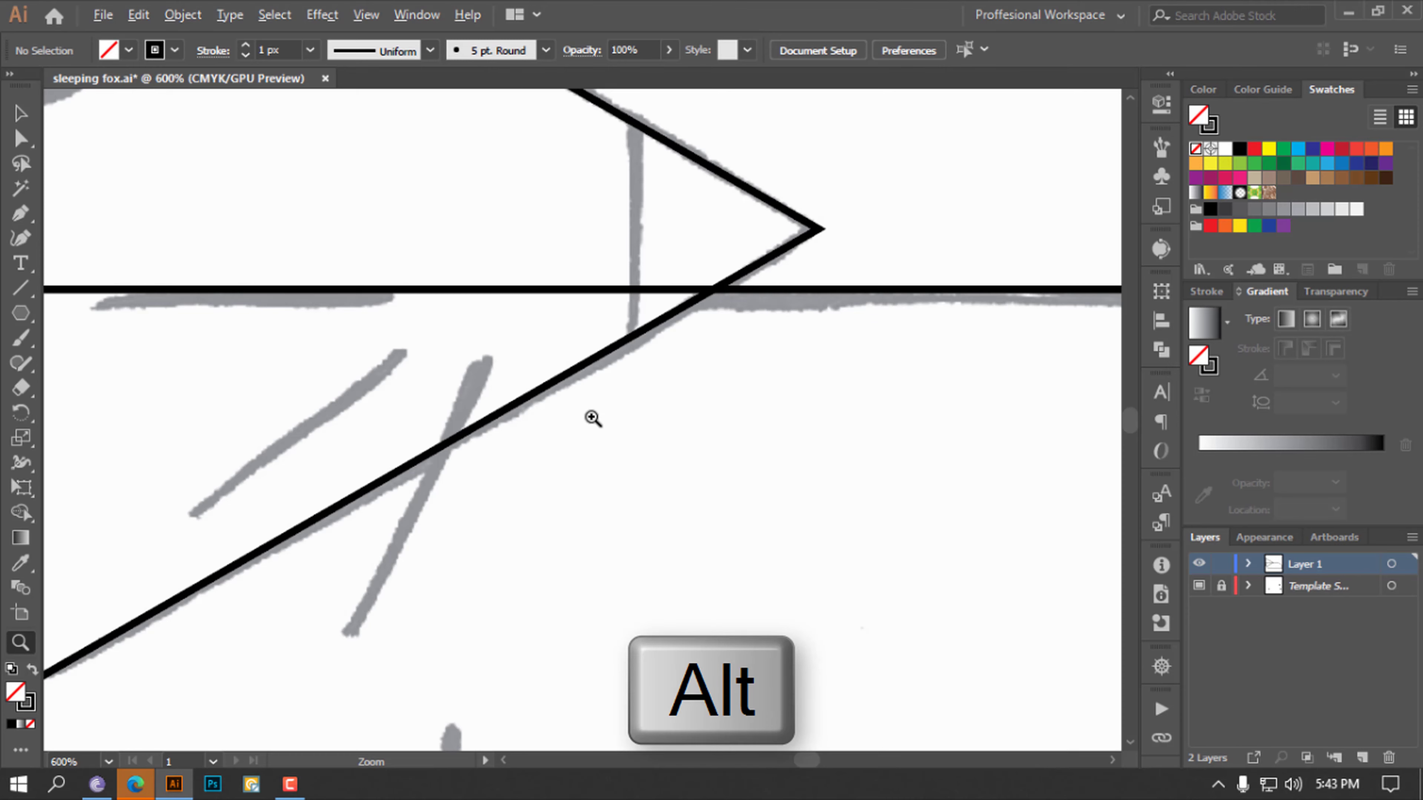
pyautogui.keyDown('alt'); pyautogui.click(591, 417); pyautogui.keyUp('alt')
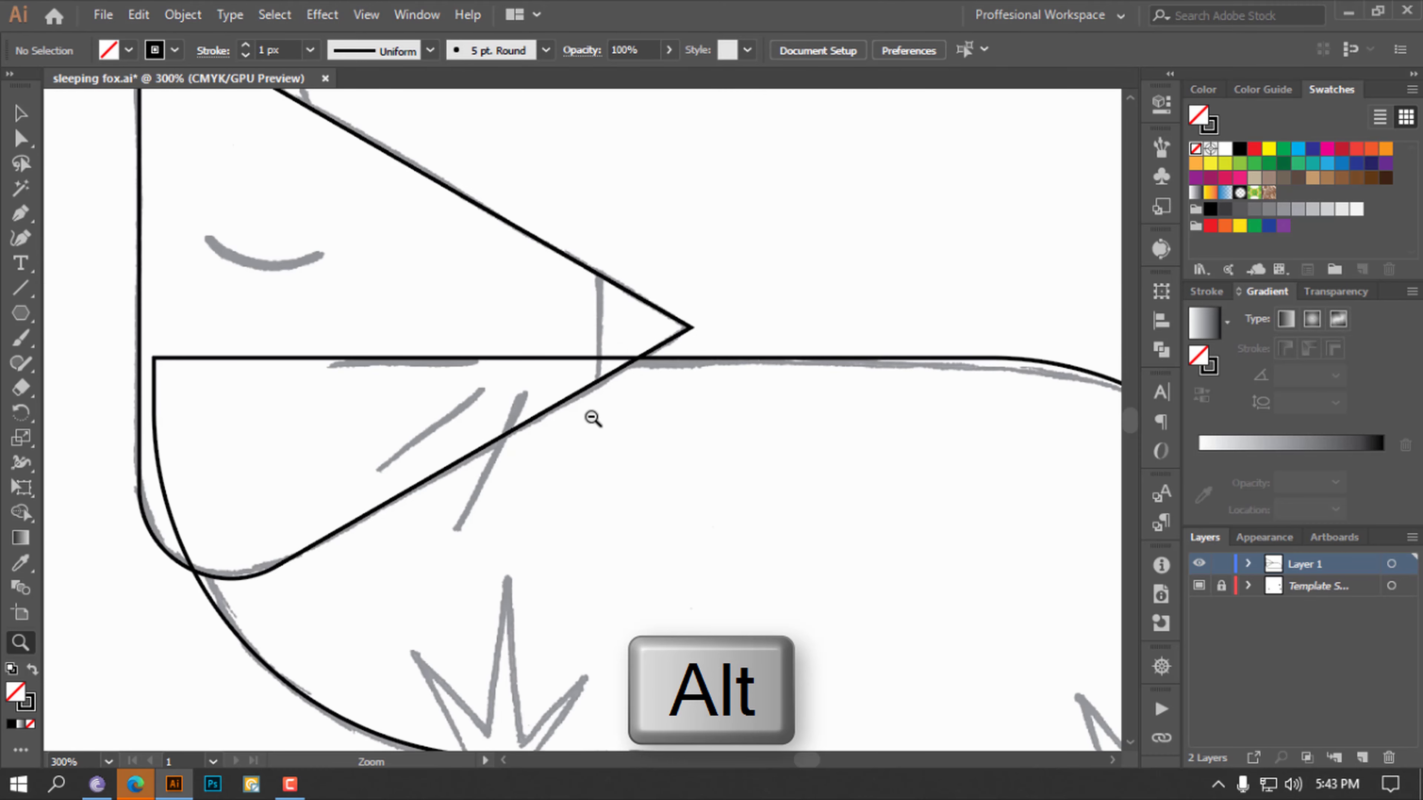
pyautogui.keyDown('alt'); pyautogui.click(591, 417); pyautogui.keyUp('alt')
pyautogui.keyDown('alt'); pyautogui.click(592, 418); pyautogui.keyUp('alt')
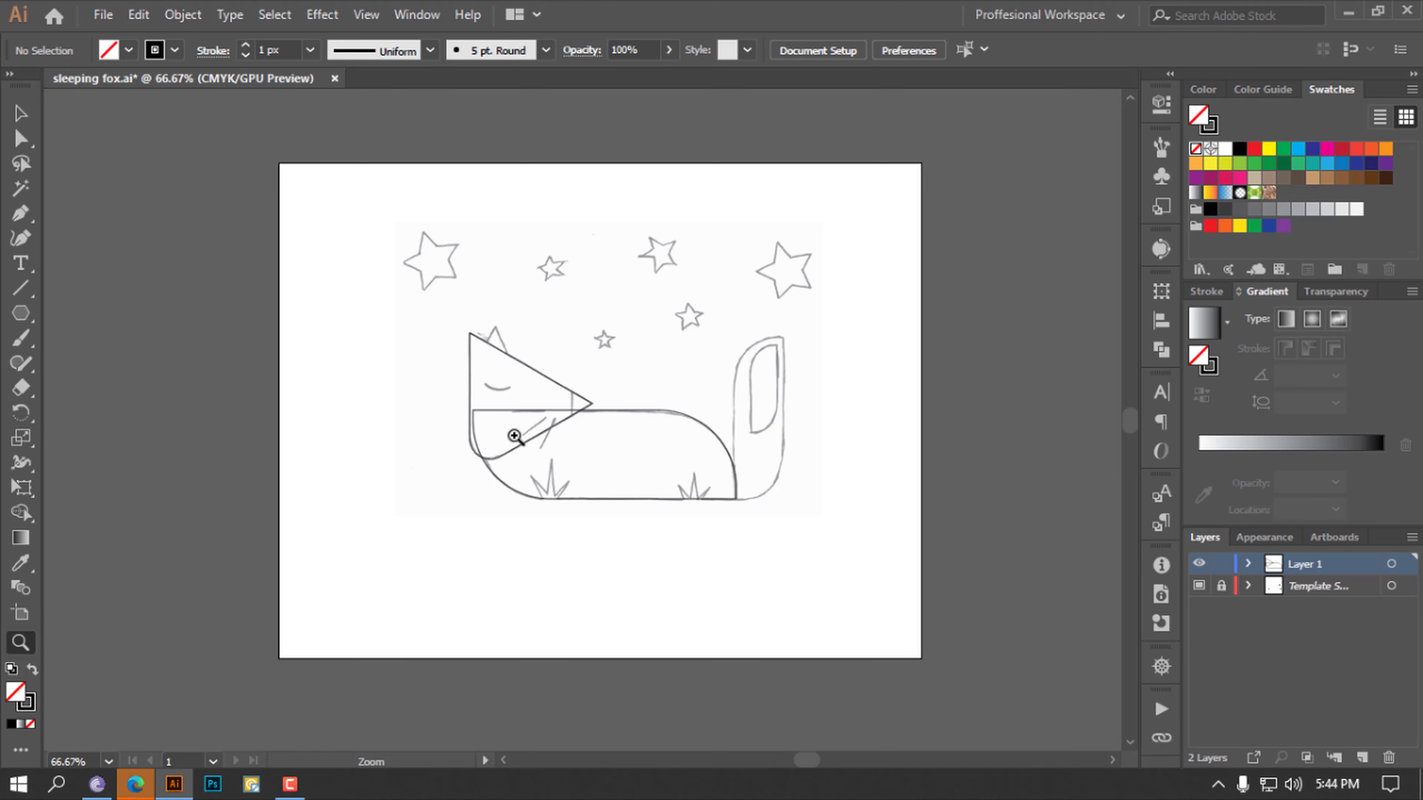
# Drag-zoom close on the chin crossing, then fit the whole artboard in the window
pyautogui.moveTo(513, 435); pyautogui.dragTo(705, 429)
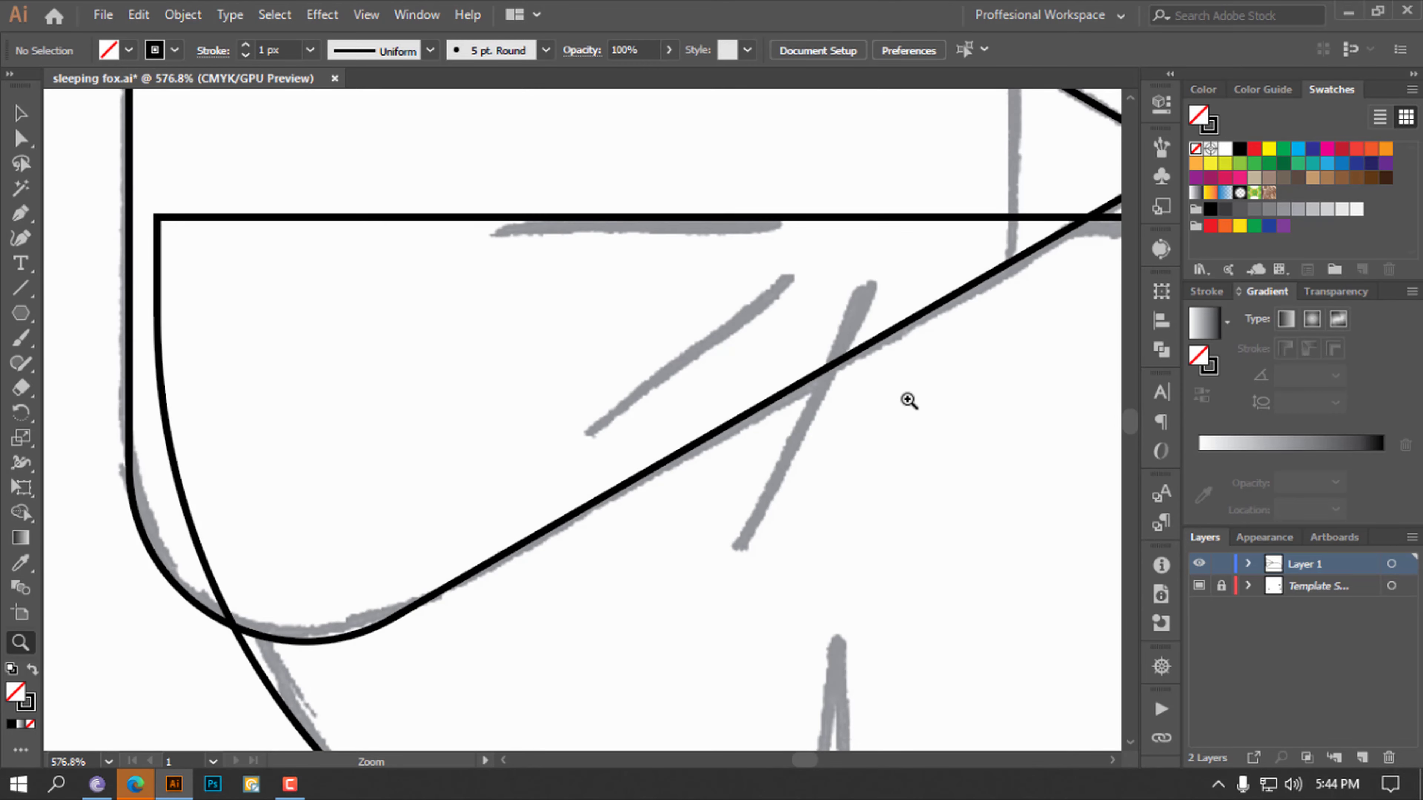
pyautogui.moveTo(907, 400)
pyautogui.mouseDown()
pyautogui.moveTo(727, 417)
pyautogui.moveTo(806, 416)
pyautogui.moveTo(346, 417)
pyautogui.mouseUp()
pyautogui.moveTo(930, 428); pyautogui.dragTo(521, 436)
pyautogui.moveTo(952, 430)
pyautogui.mouseDown()
pyautogui.moveTo(880, 417)
pyautogui.moveTo(491, 526)
pyautogui.mouseUp()
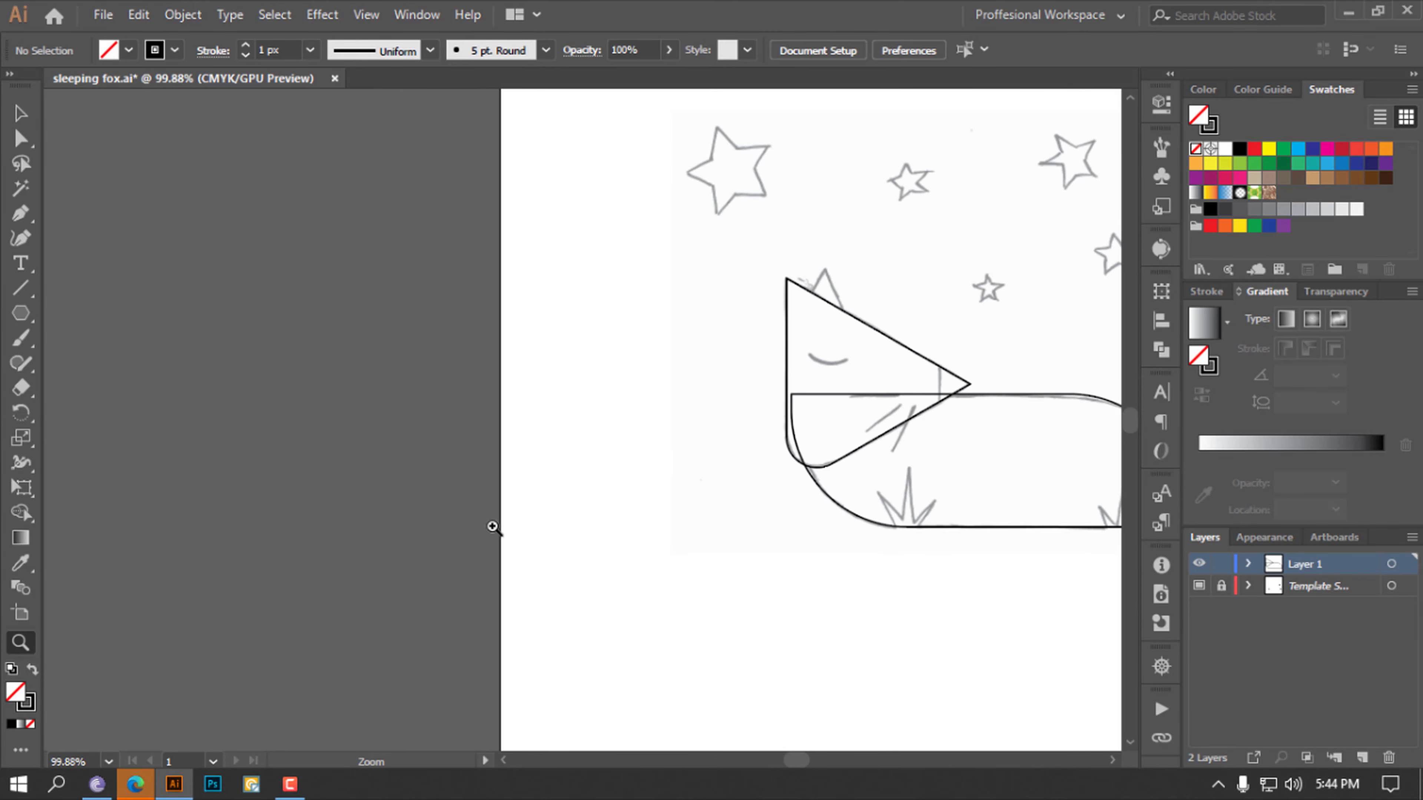
pyautogui.hotkey('ctrl', '0')
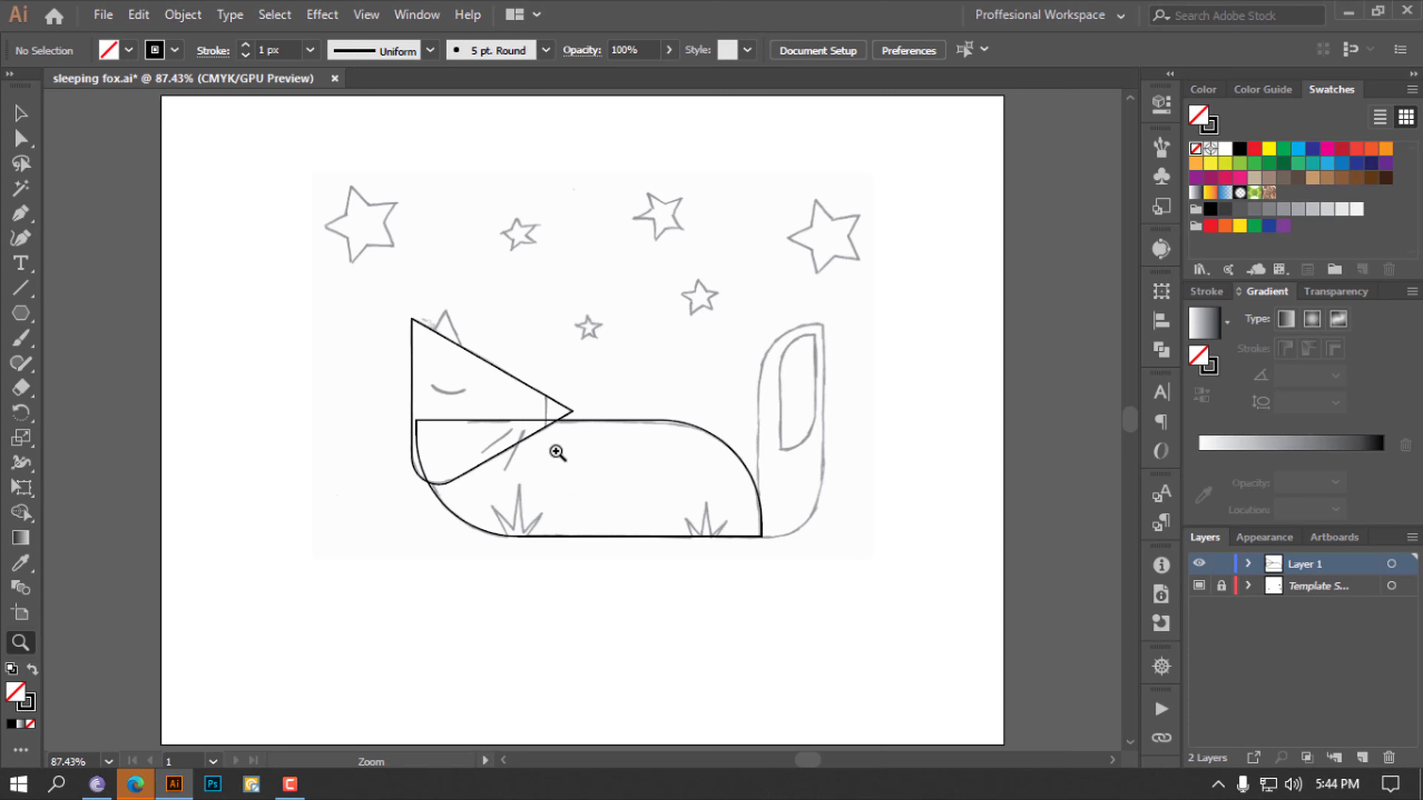
# Zoom with Ctrl+Plus and Ctrl+Minus until the snout tip meeting the body line fills the view
pyautogui.press('v')
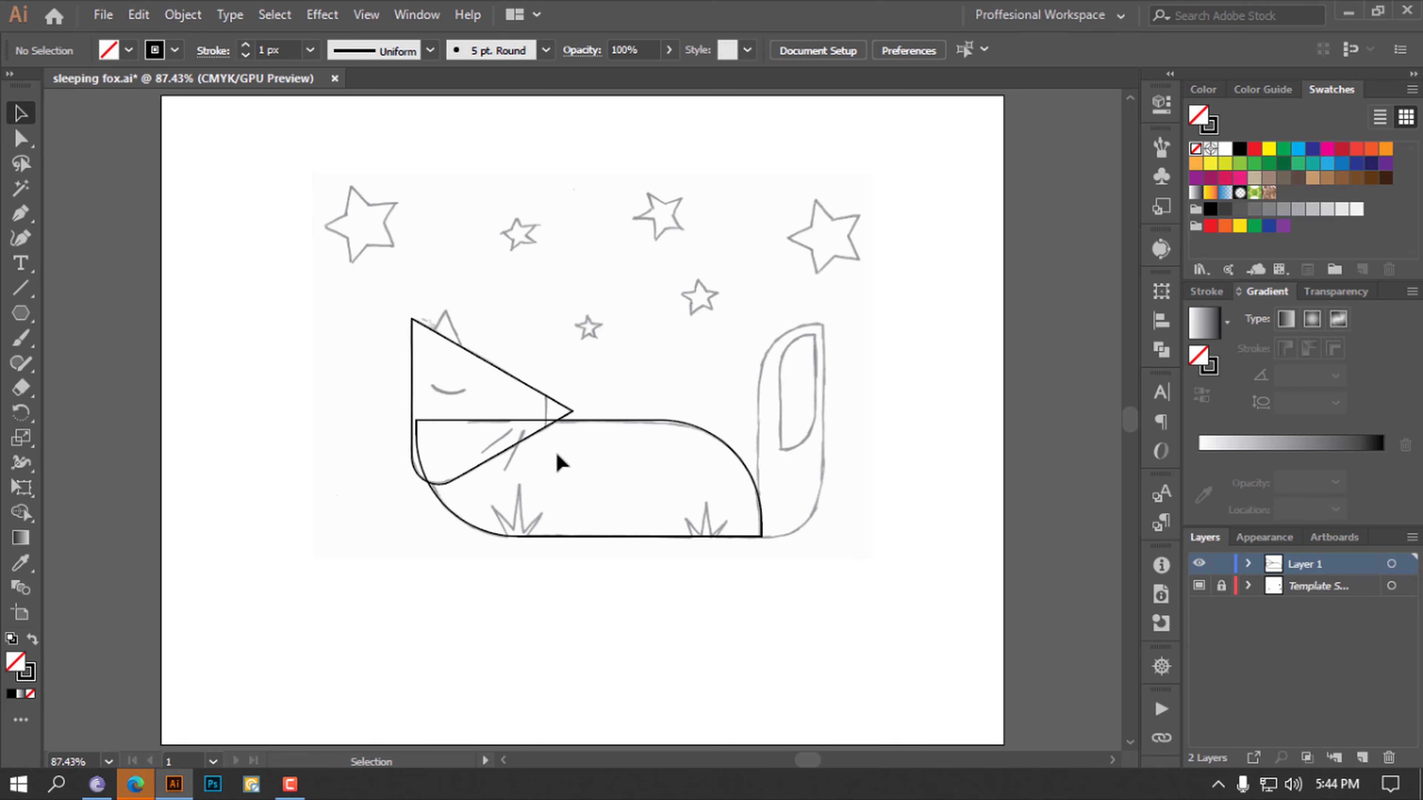
pyautogui.press('ctrl+KP_Add')
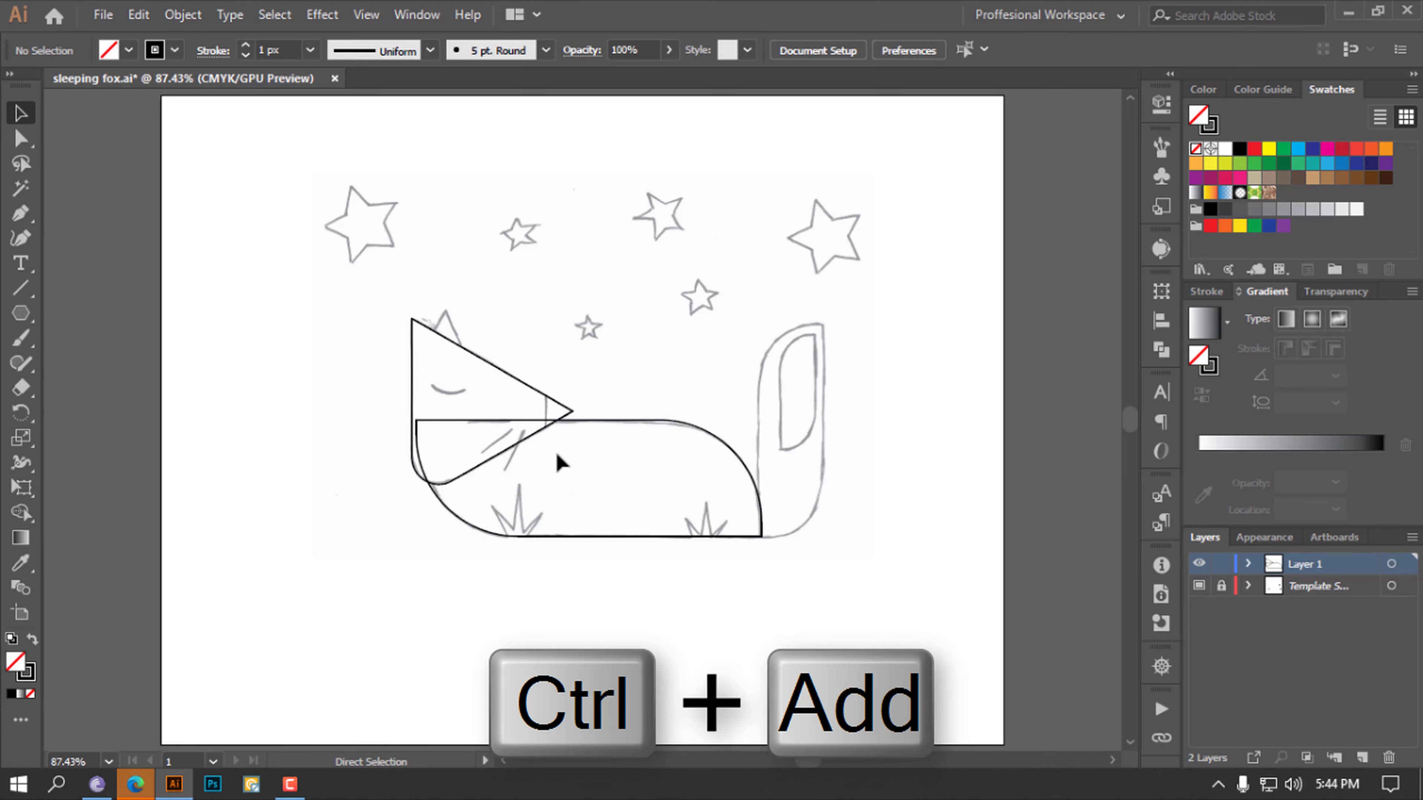
pyautogui.press('ctrl+KP_Add')
pyautogui.press('ctrl+KP_Add')
pyautogui.press('ctrl+KP_Add')
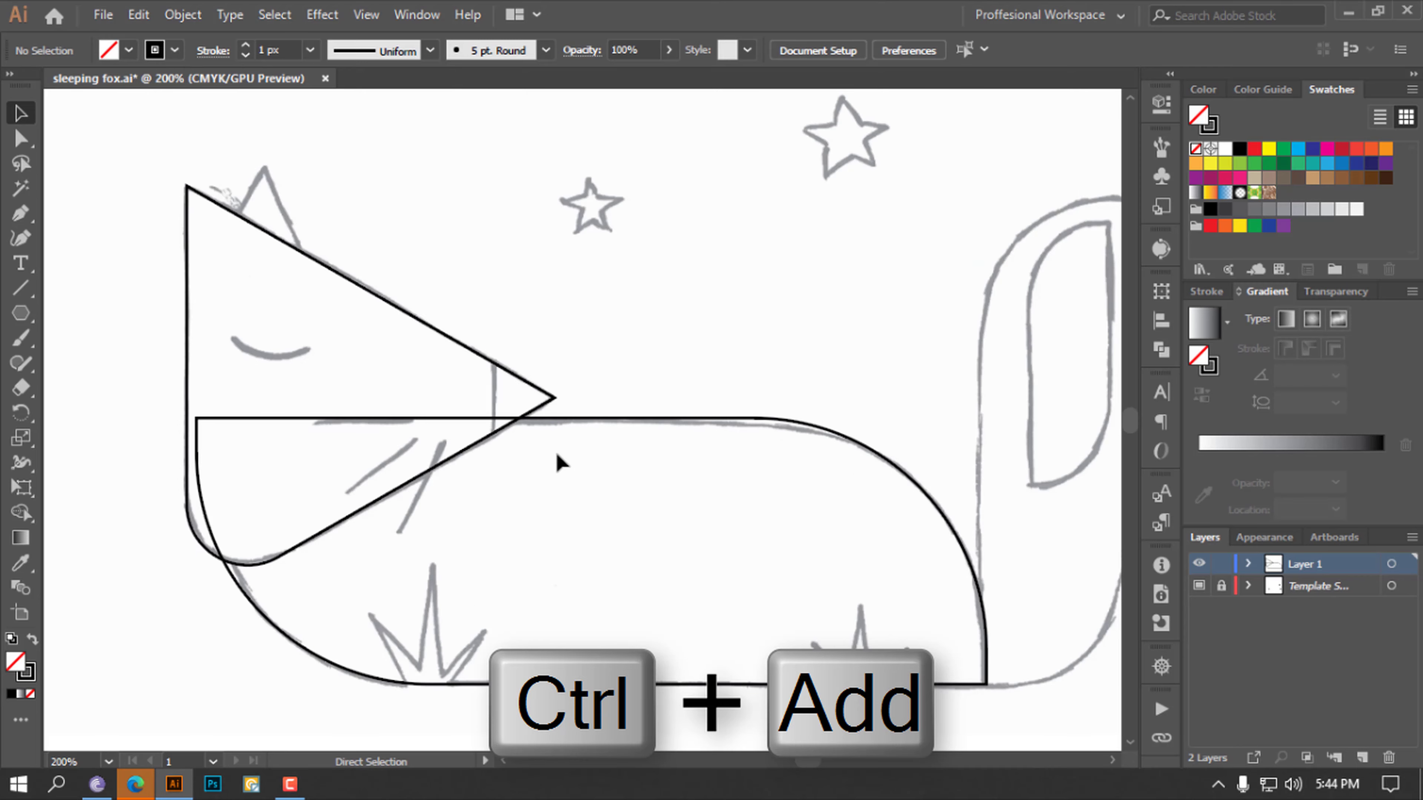
pyautogui.press('ctrl+KP_Add')
pyautogui.press('ctrl+KP_Add')
pyautogui.press('ctrl+KP_Subtract')
pyautogui.press('ctrl+KP_Subtract')
pyautogui.press('ctrl+KP_Subtract')
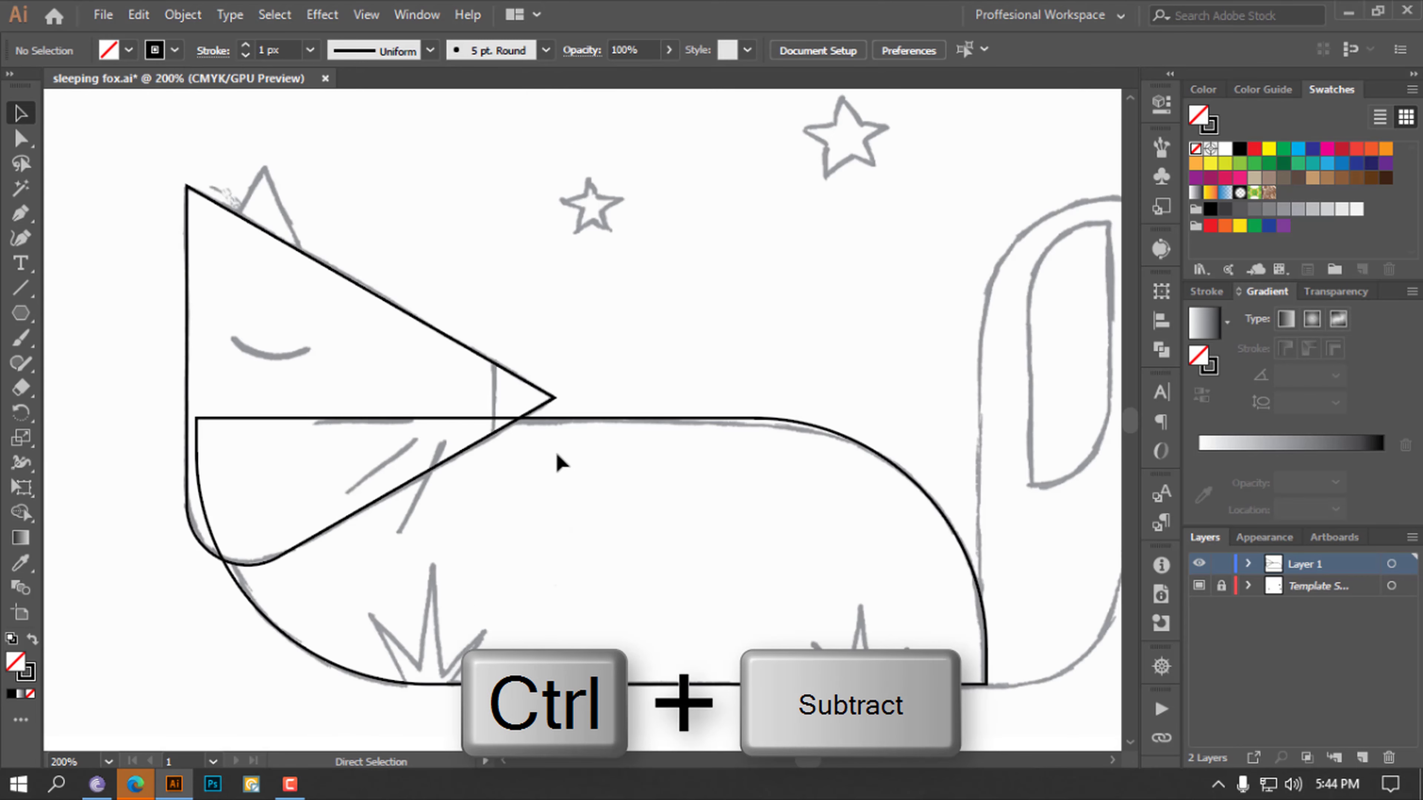
pyautogui.press('ctrl+KP_Subtract')
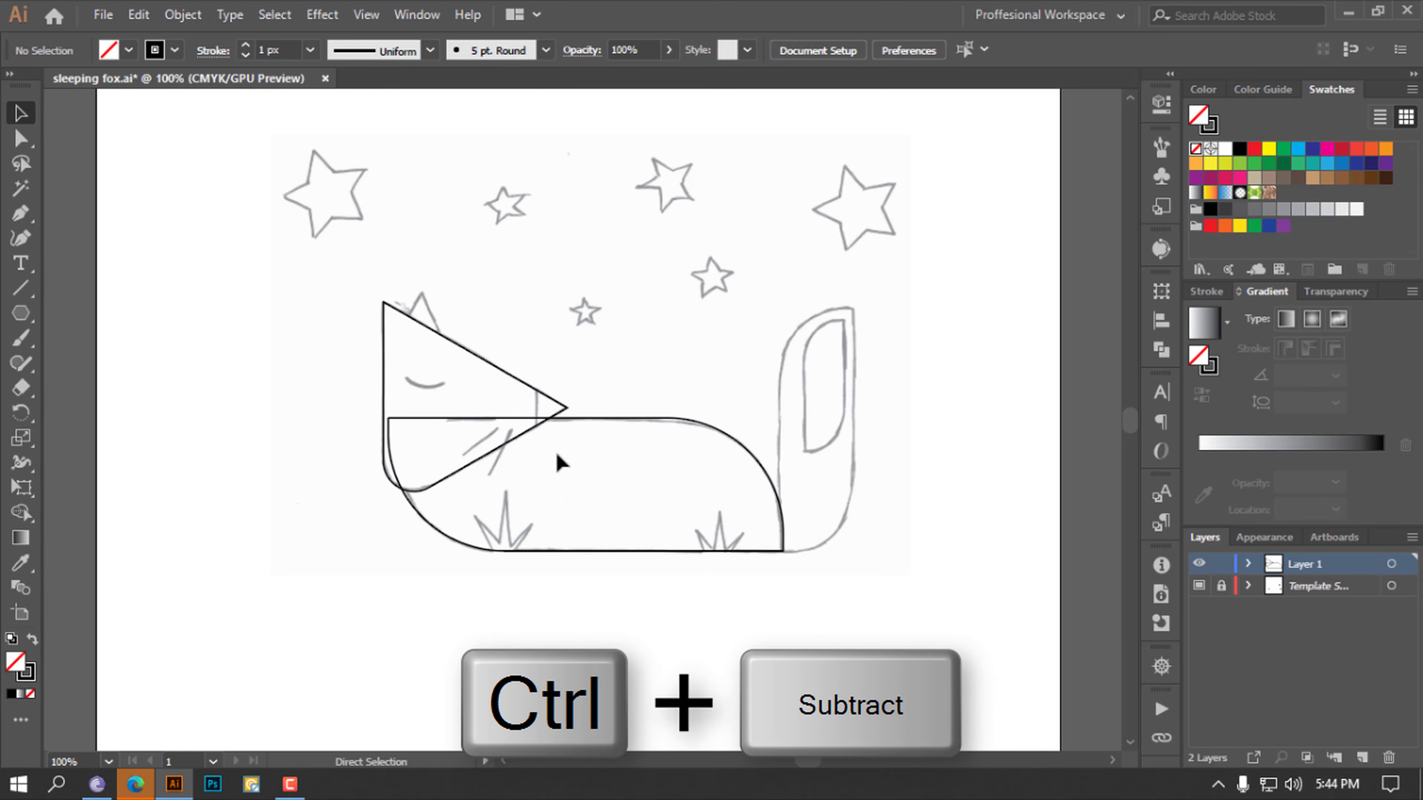
pyautogui.press('ctrl+KP_Add')
pyautogui.press('ctrl+KP_Add')
pyautogui.press('ctrl+KP_Add')
pyautogui.press('ctrl+KP_Add')
pyautogui.press('ctrl+KP_Add')
pyautogui.press('ctrl+KP_Add')
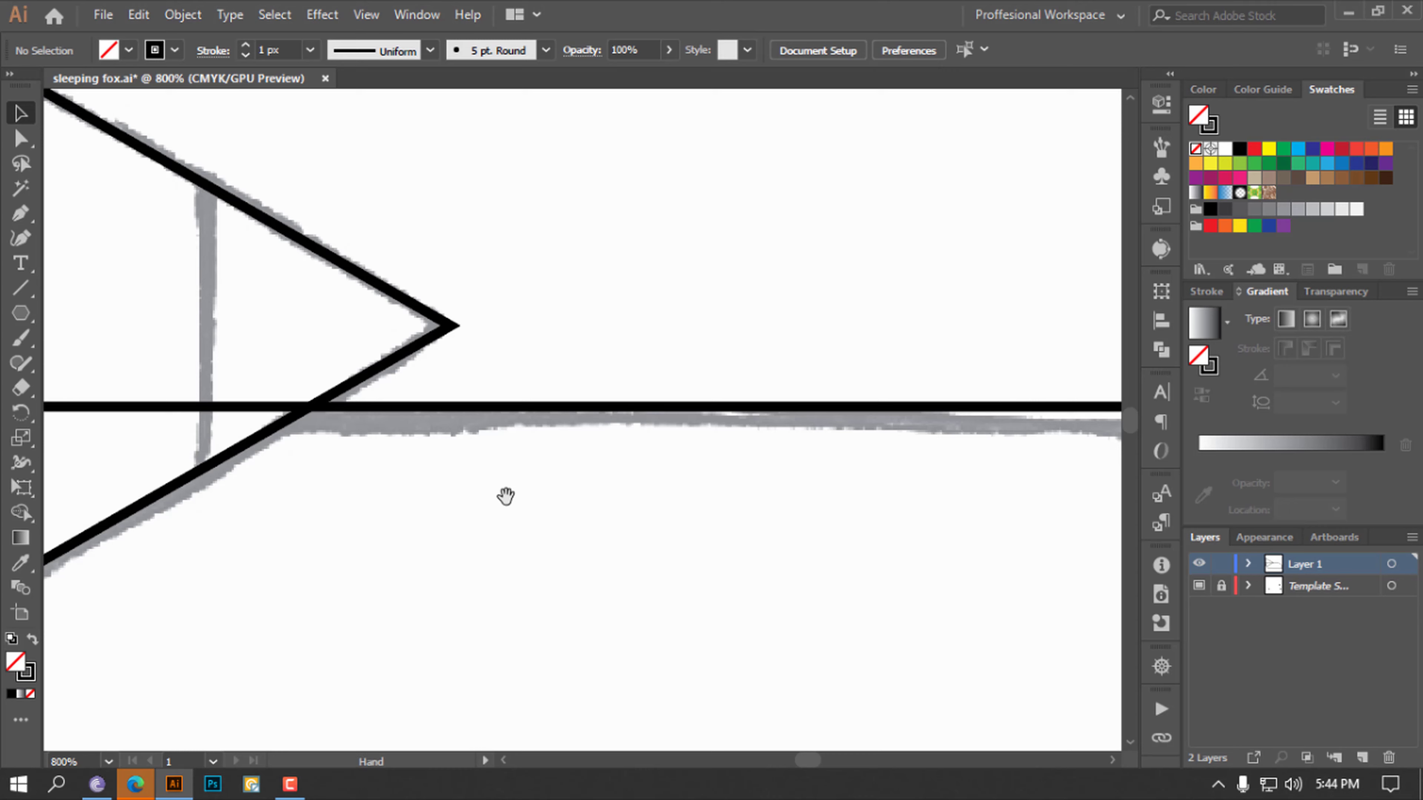
pyautogui.click(21, 239)
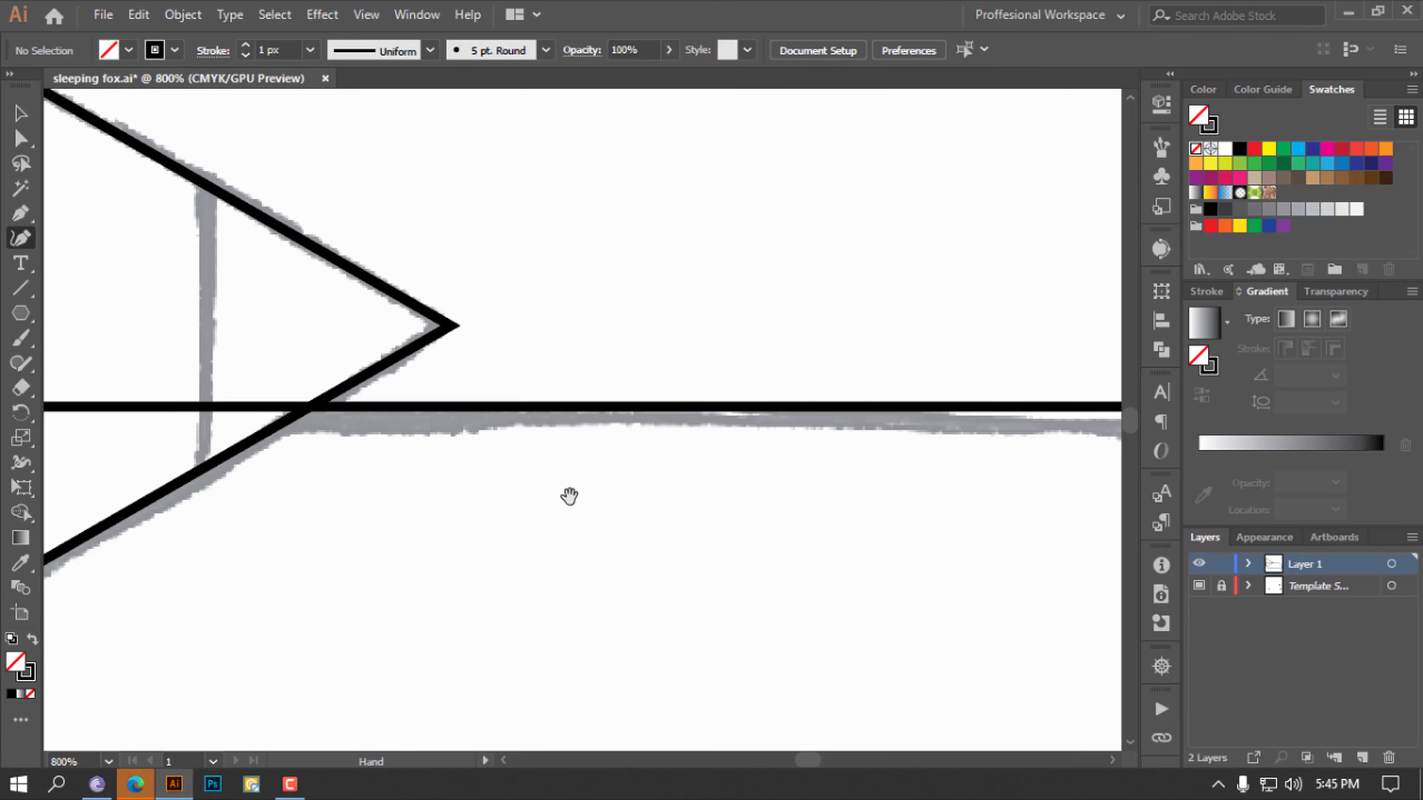
pyautogui.moveTo(610, 445); pyautogui.dragTo(984, 397)
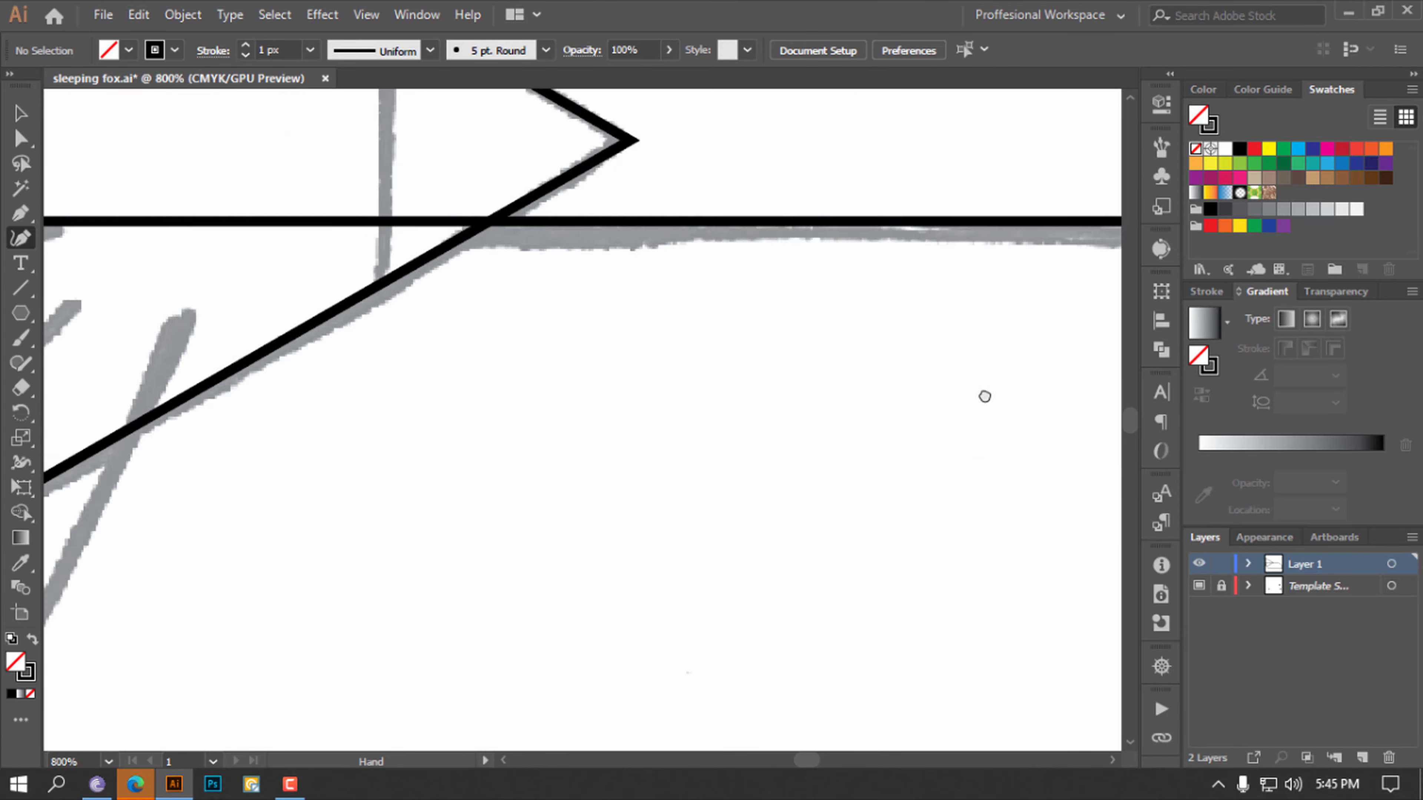
pyautogui.scroll(-3, 841, 303)
pyautogui.moveTo(978, 290); pyautogui.dragTo(655, 368)
pyautogui.scroll(-3, 582, 392)
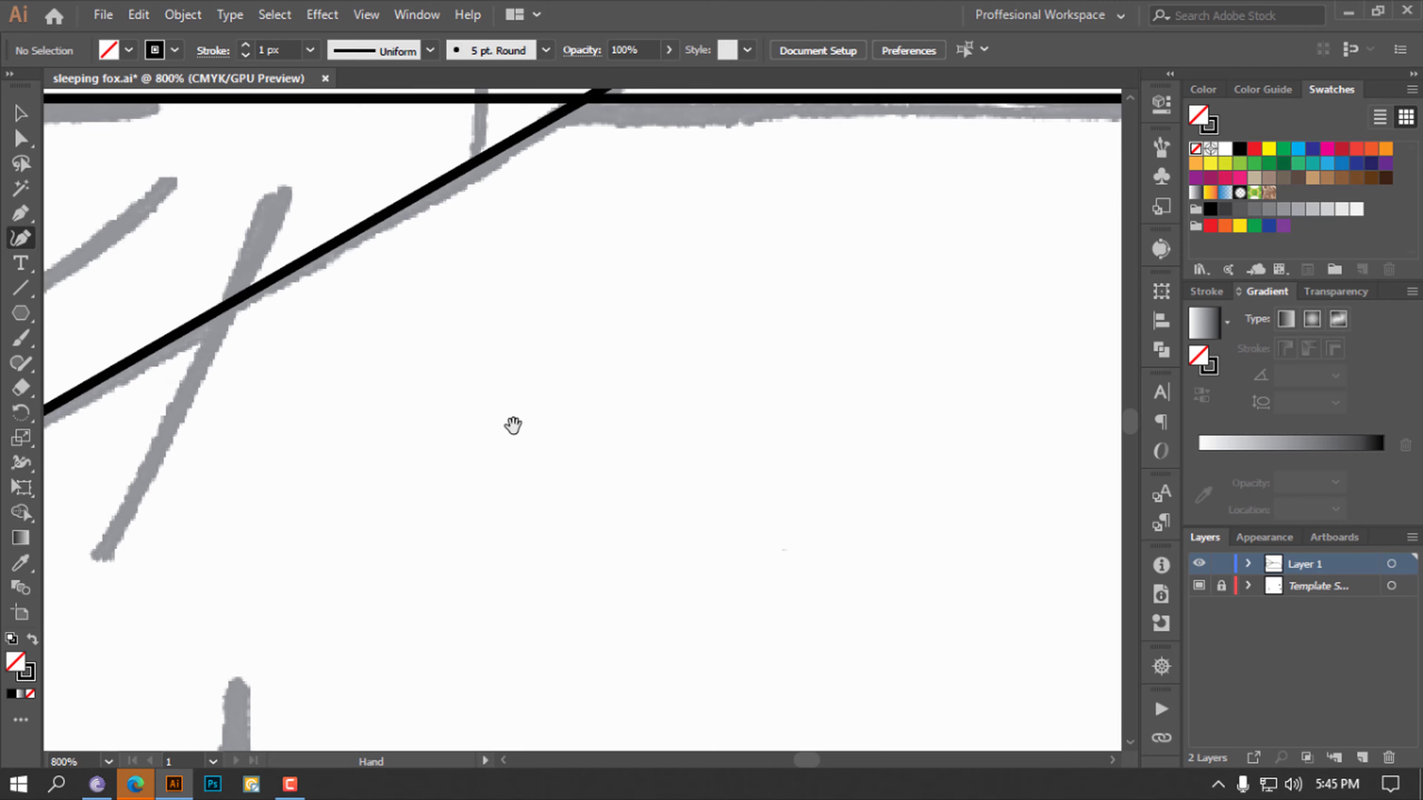
pyautogui.moveTo(514, 422); pyautogui.dragTo(445, 617)
pyautogui.scroll(2, 797, 407)
pyautogui.hscroll(-5, 841, 448)
pyautogui.hscroll(7, 724, 486)
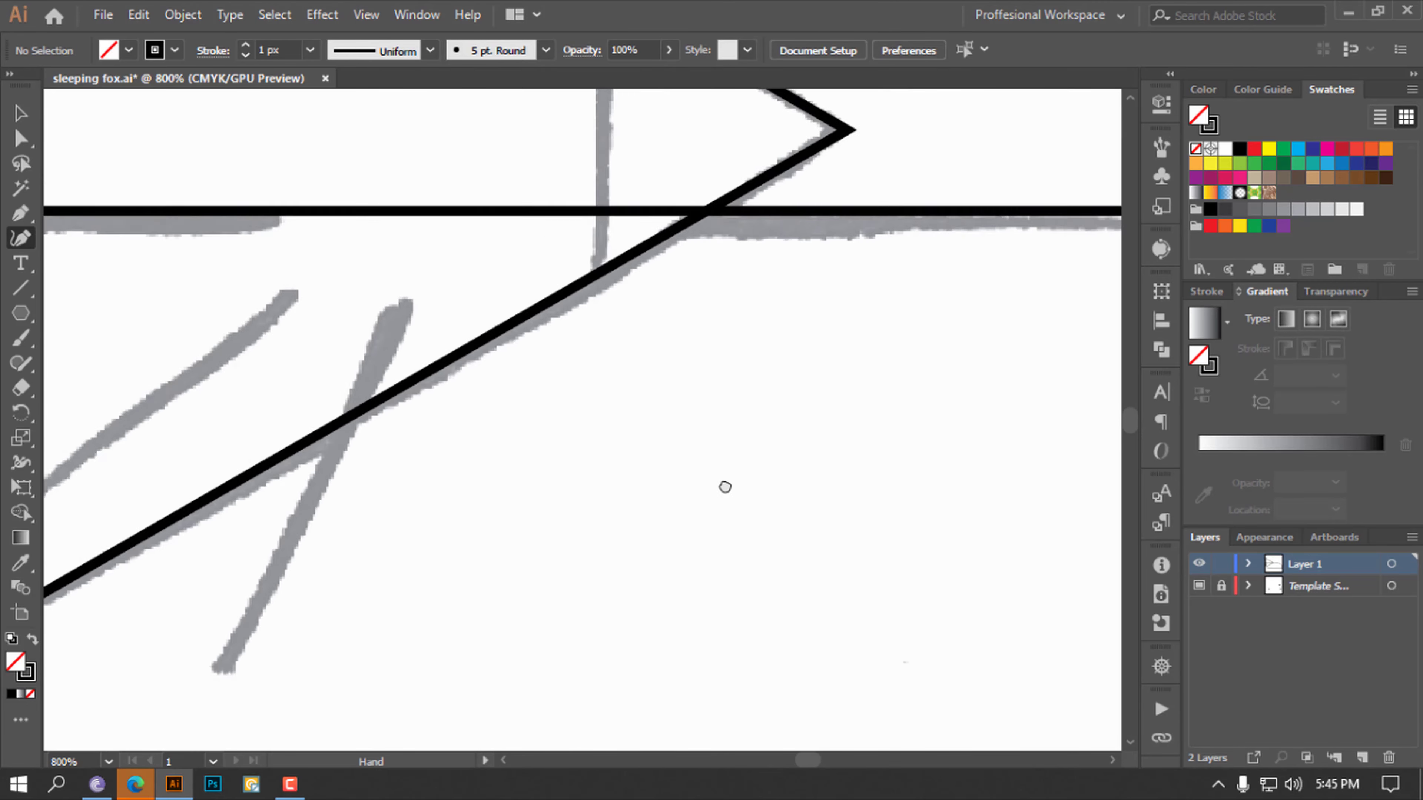
pyautogui.scroll(-3, 717, 409)
pyautogui.moveTo(1074, 368)
pyautogui.mouseDown()
pyautogui.moveTo(333, 429)
pyautogui.moveTo(661, 569)
pyautogui.moveTo(759, 483)
pyautogui.mouseUp()
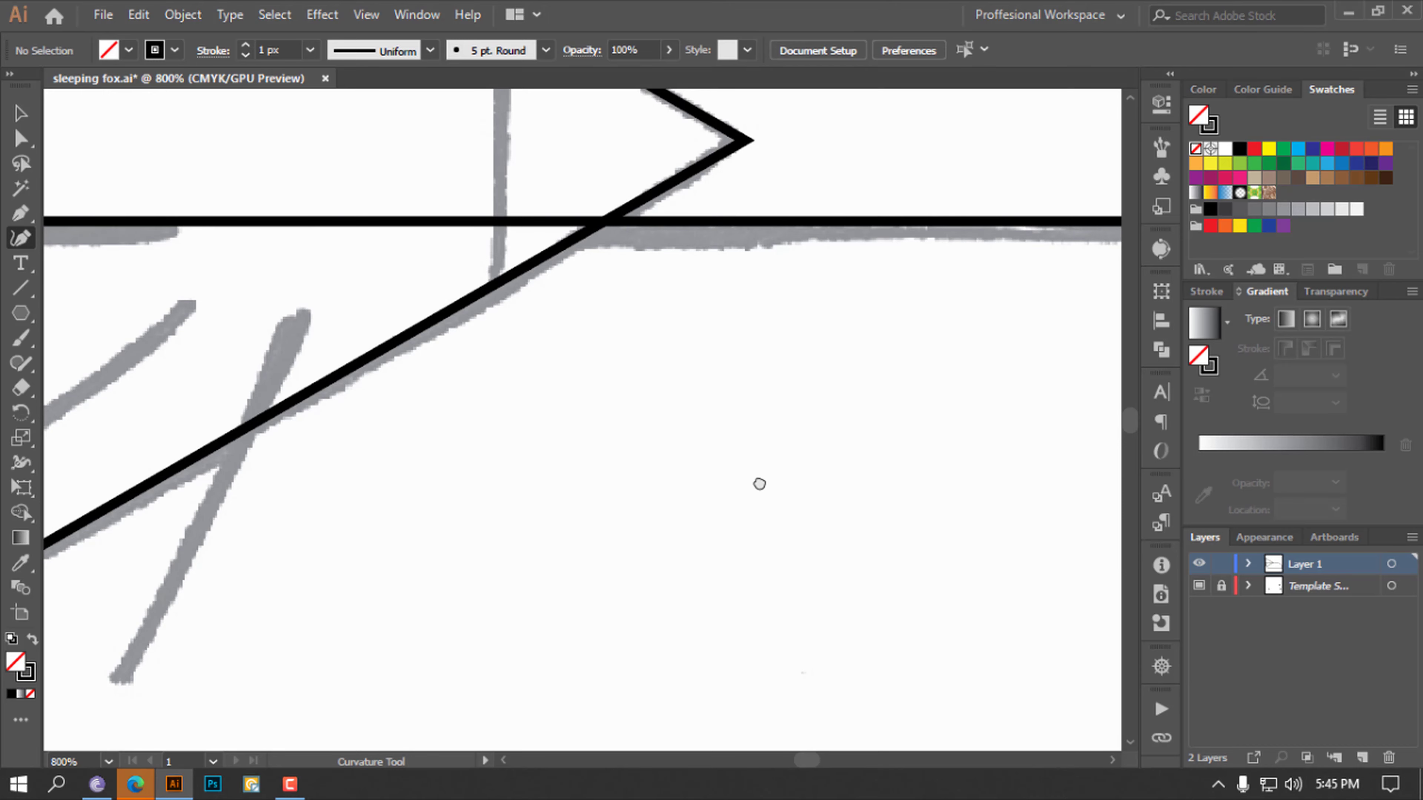
pyautogui.scroll(3, 761, 488)
pyautogui.scroll(-1, 765, 492)
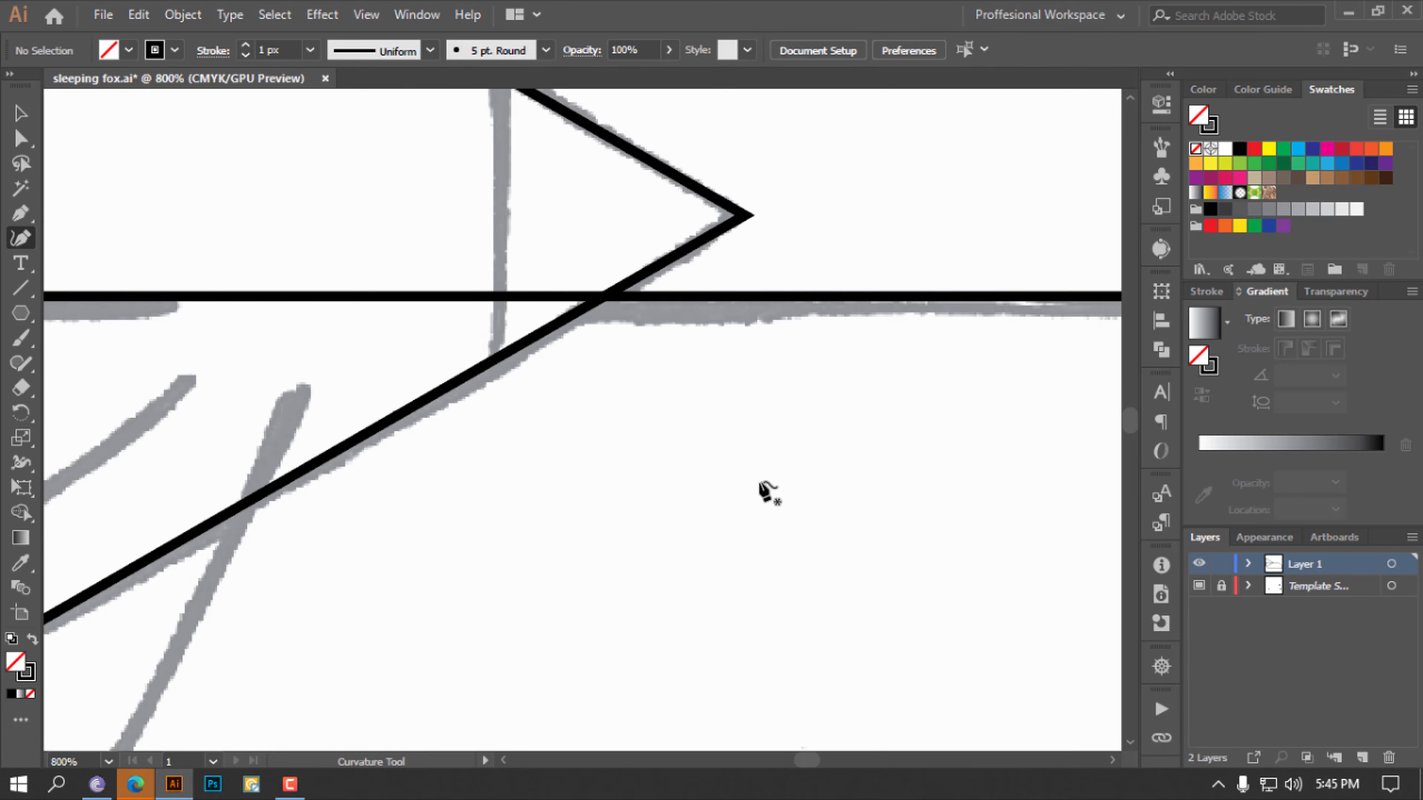
pyautogui.press('ctrl')
pyautogui.hscroll(-2, 760, 481)
pyautogui.hscroll(-4, 759, 481)
pyautogui.hscroll(-3, 759, 481)
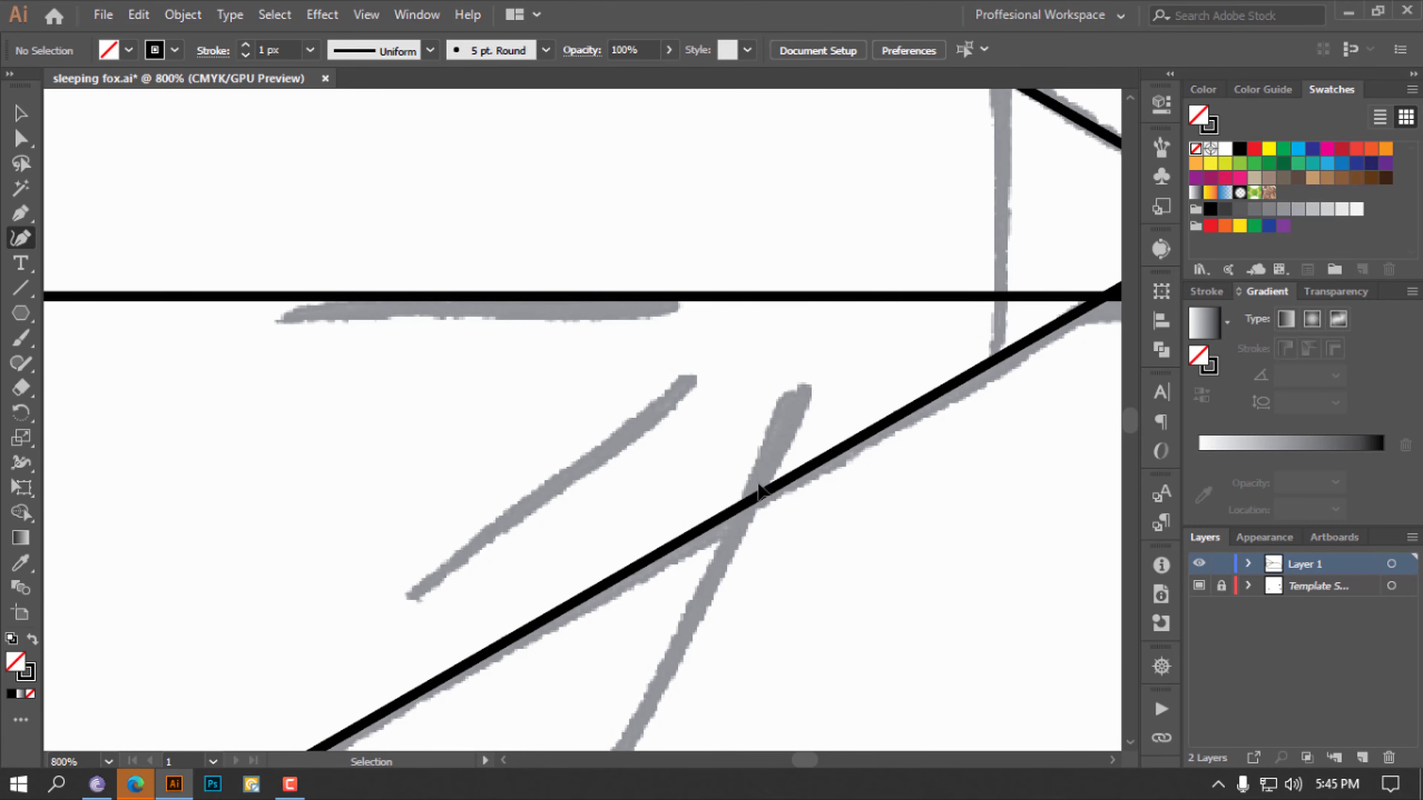
pyautogui.hscroll(3, 759, 492)
pyautogui.hscroll(2, 759, 492)
pyautogui.hscroll(4, 759, 492)
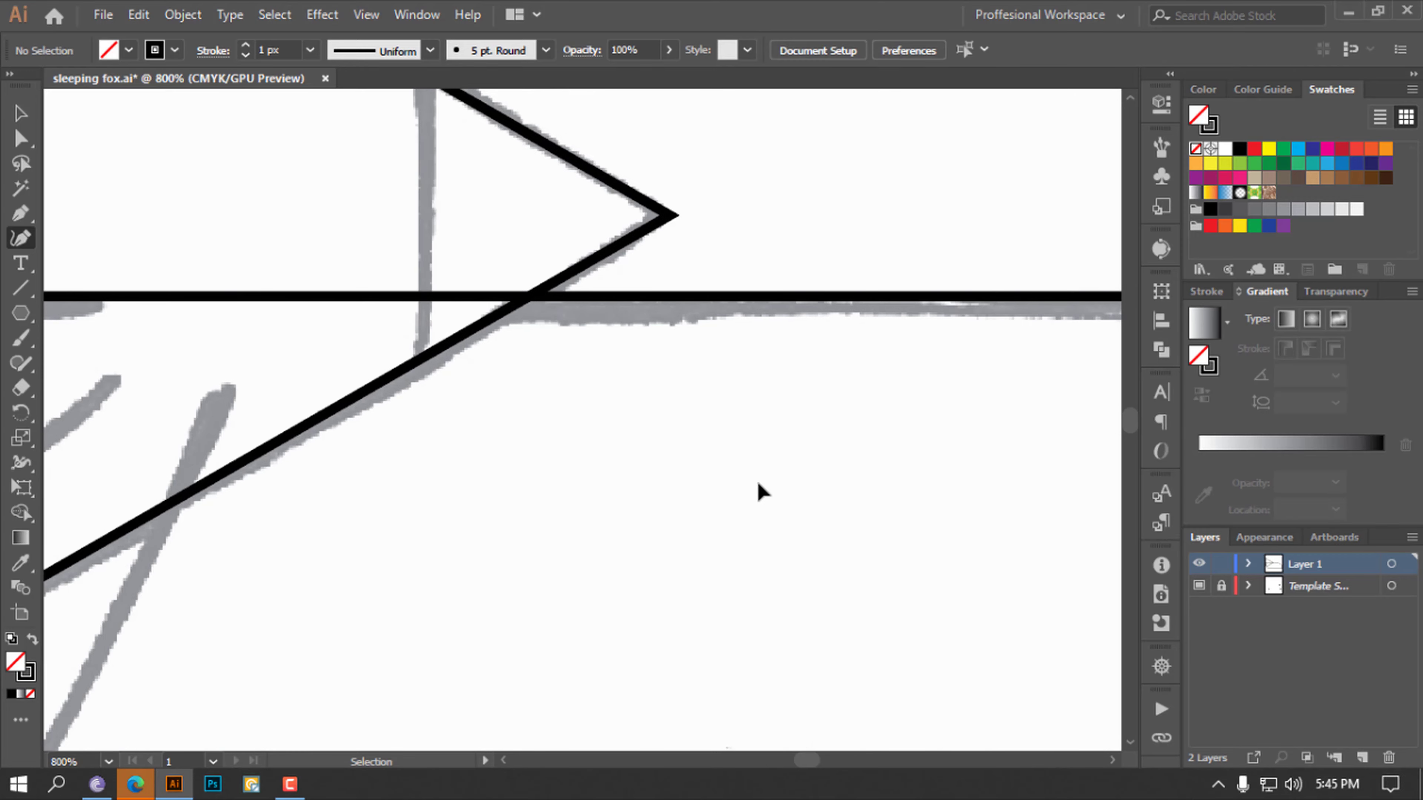
pyautogui.press('ctrl')
pyautogui.scroll(2, 757, 485)
pyautogui.scroll(3, 757, 485)
pyautogui.scroll(4, 757, 484)
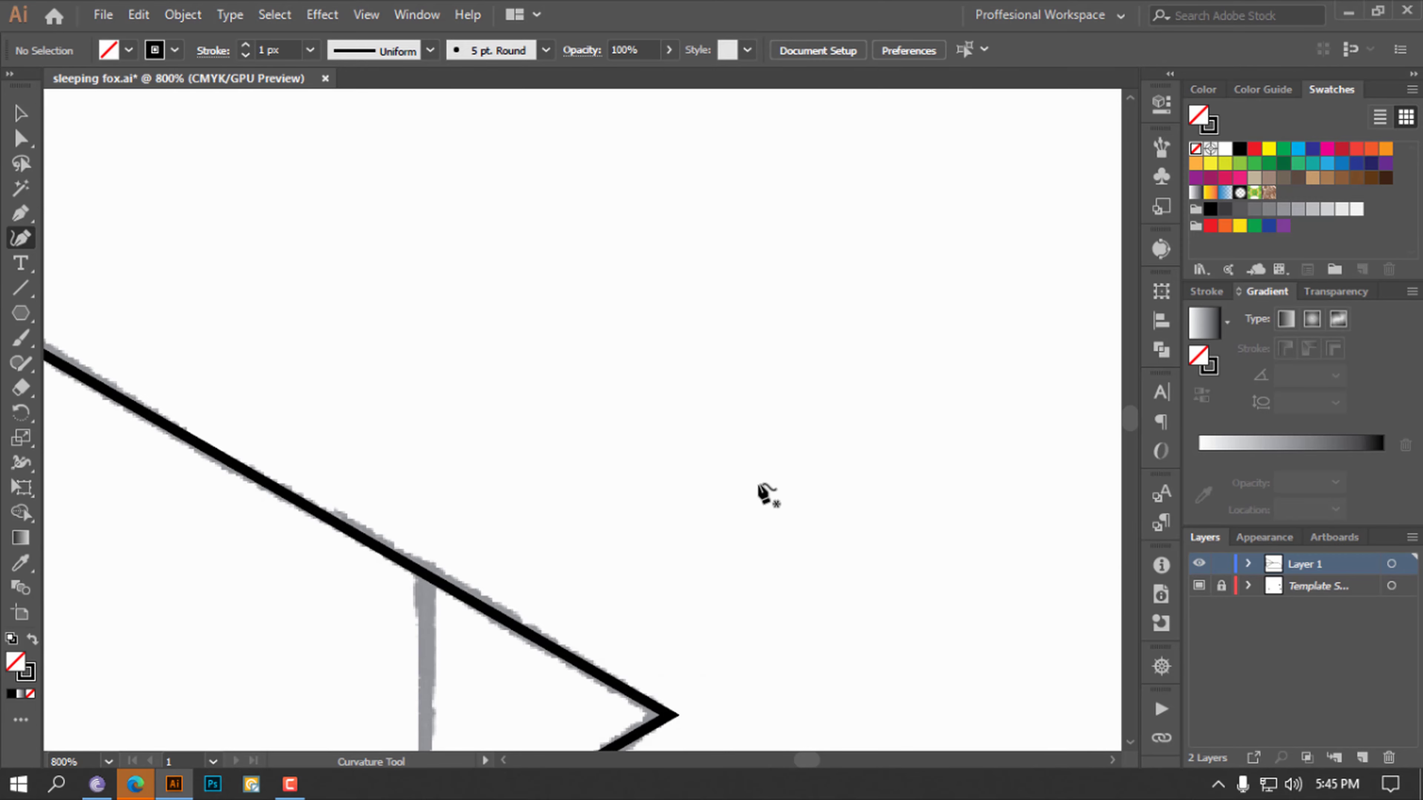
pyautogui.scroll(3, 765, 493)
pyautogui.scroll(5, 763, 493)
pyautogui.scroll(-1, 762, 493)
pyautogui.scroll(-3, 765, 491)
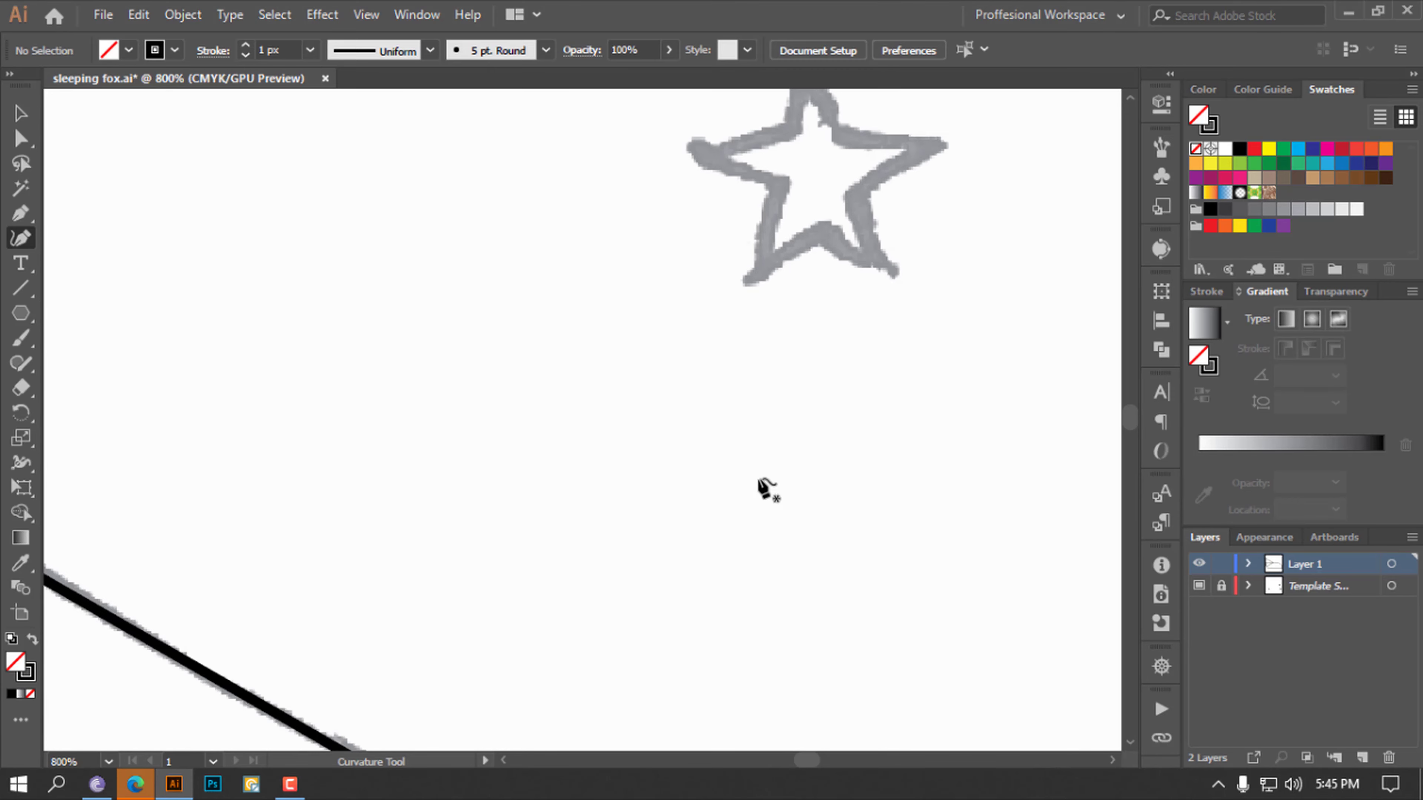
pyautogui.scroll(-5, 763, 490)
pyautogui.scroll(-3, 763, 489)
pyautogui.scroll(-2, 763, 489)
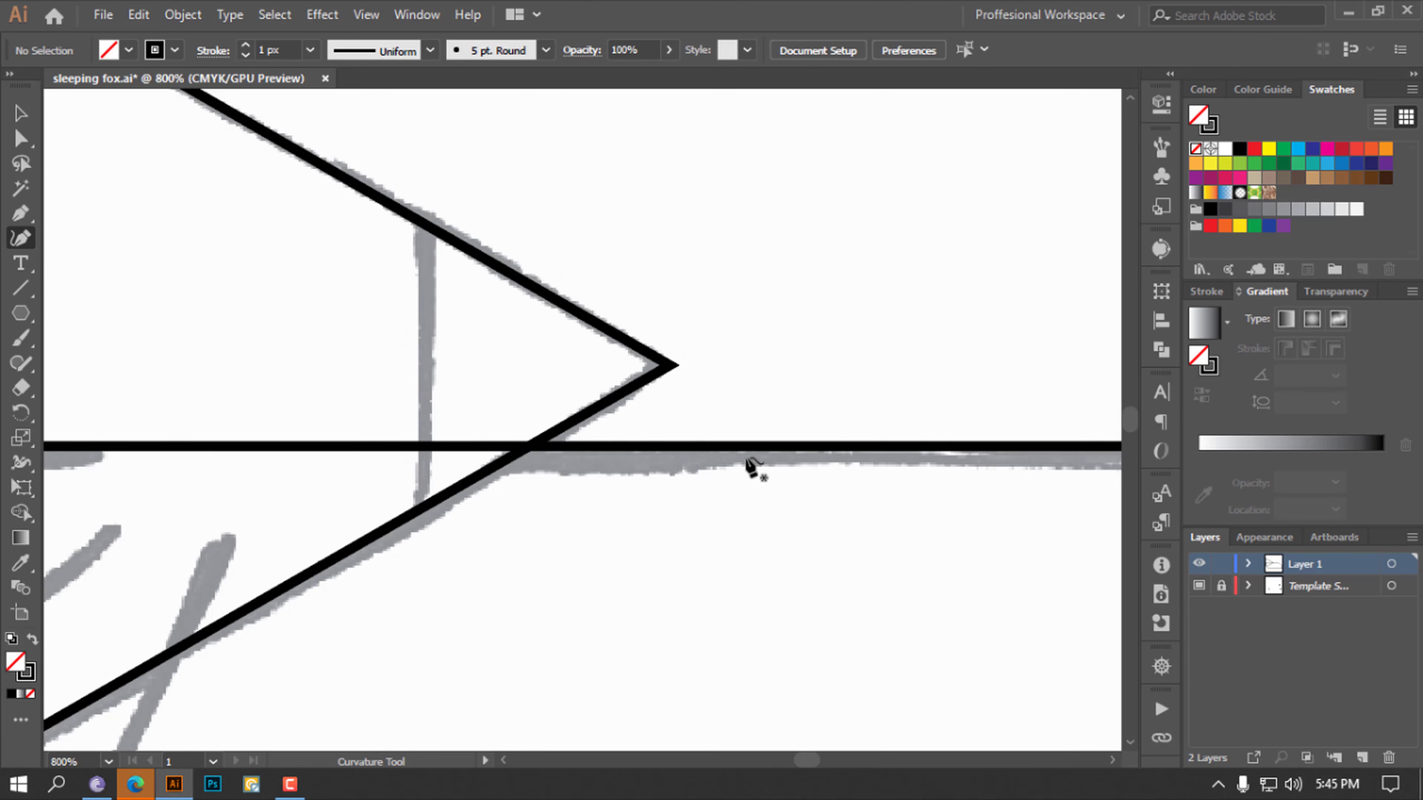
pyautogui.press('v')
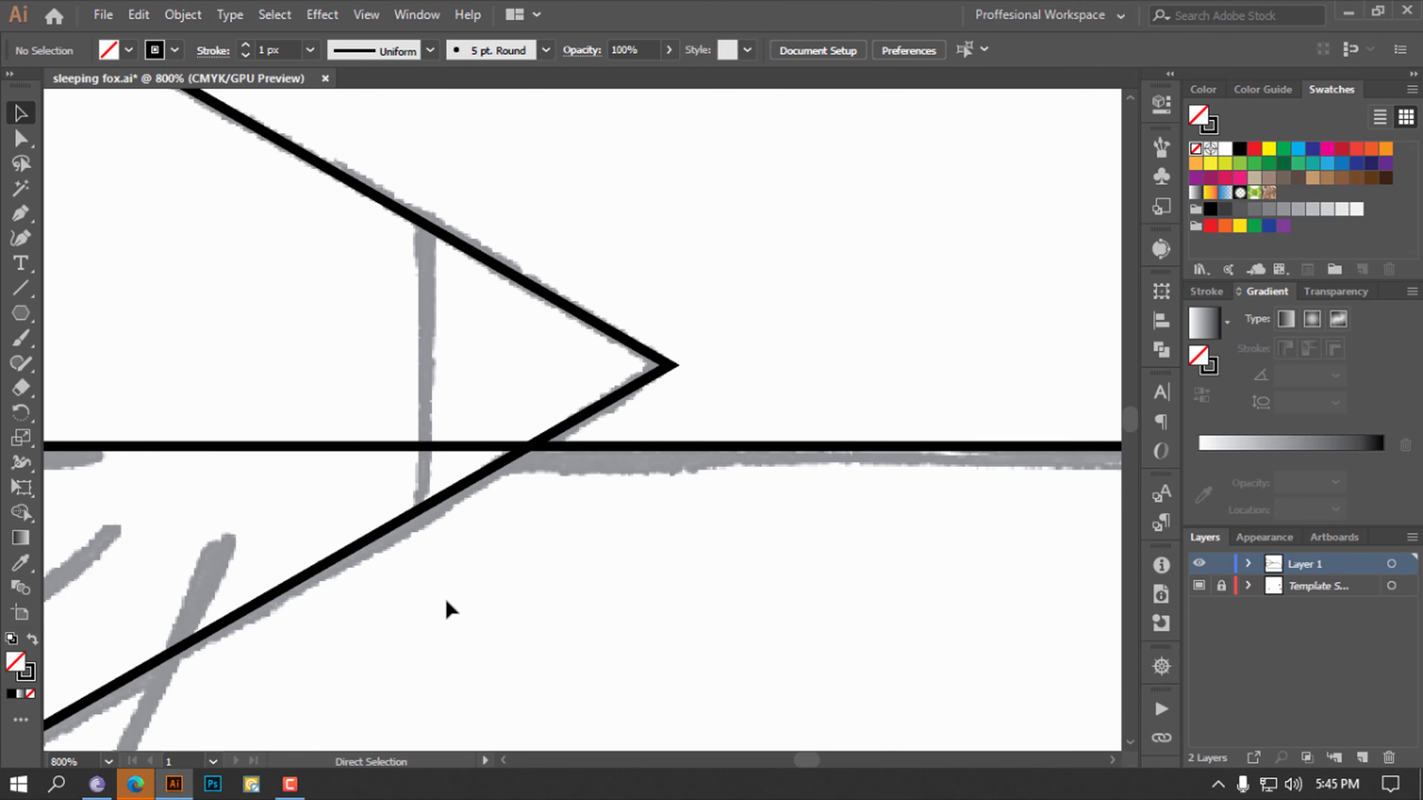
pyautogui.hotkey('ctrl', '-')
pyautogui.hotkey('ctrl', '-')
pyautogui.hotkey('ctrl', '-')
pyautogui.hotkey('ctrl', '-')
pyautogui.hotkey('ctrl', '+')
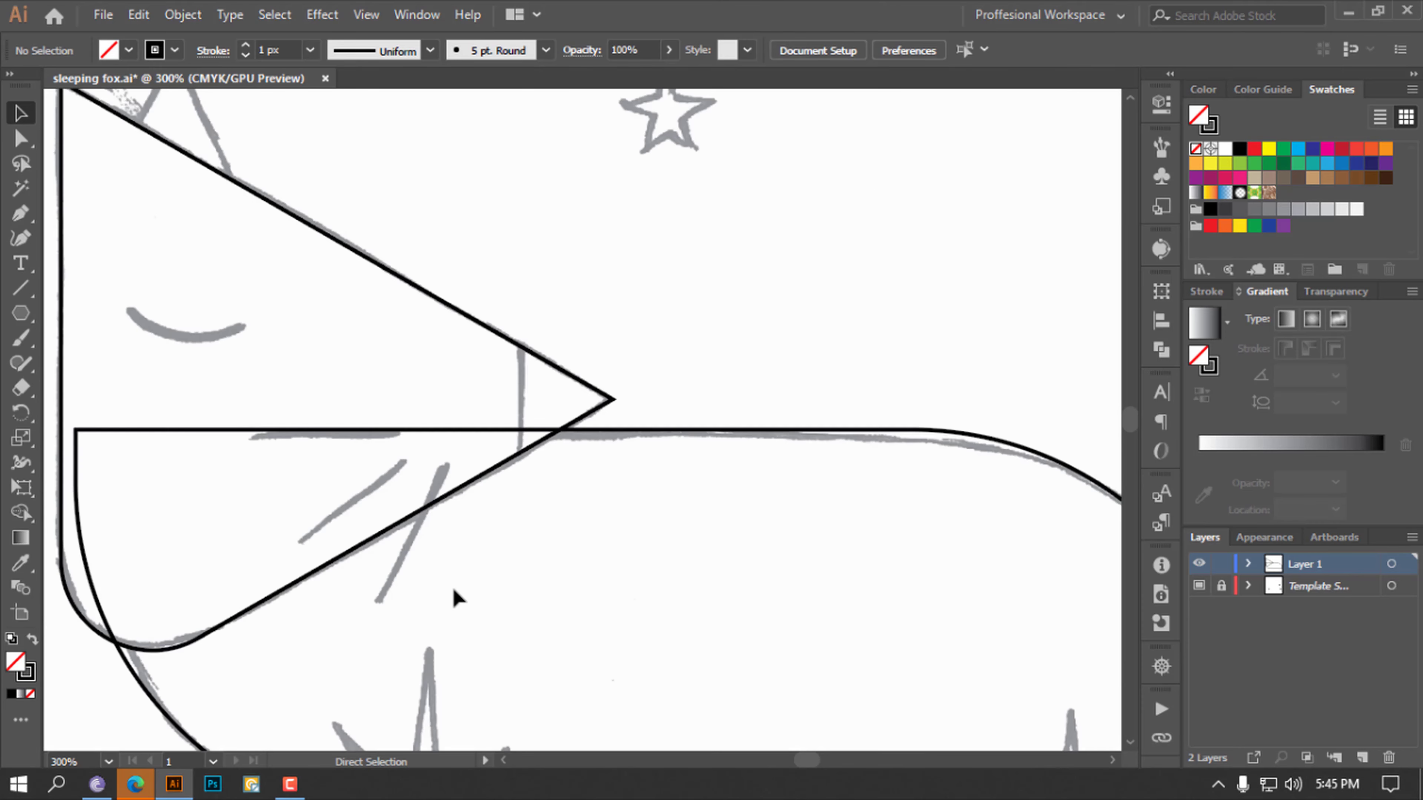
# Trace two crossing cheek whiskers and a short line under the snout as straight lines
pyautogui.moveTo(492, 619)
pyautogui.mouseDown()
pyautogui.moveTo(563, 461)
pyautogui.moveTo(569, 478)
pyautogui.mouseUp()
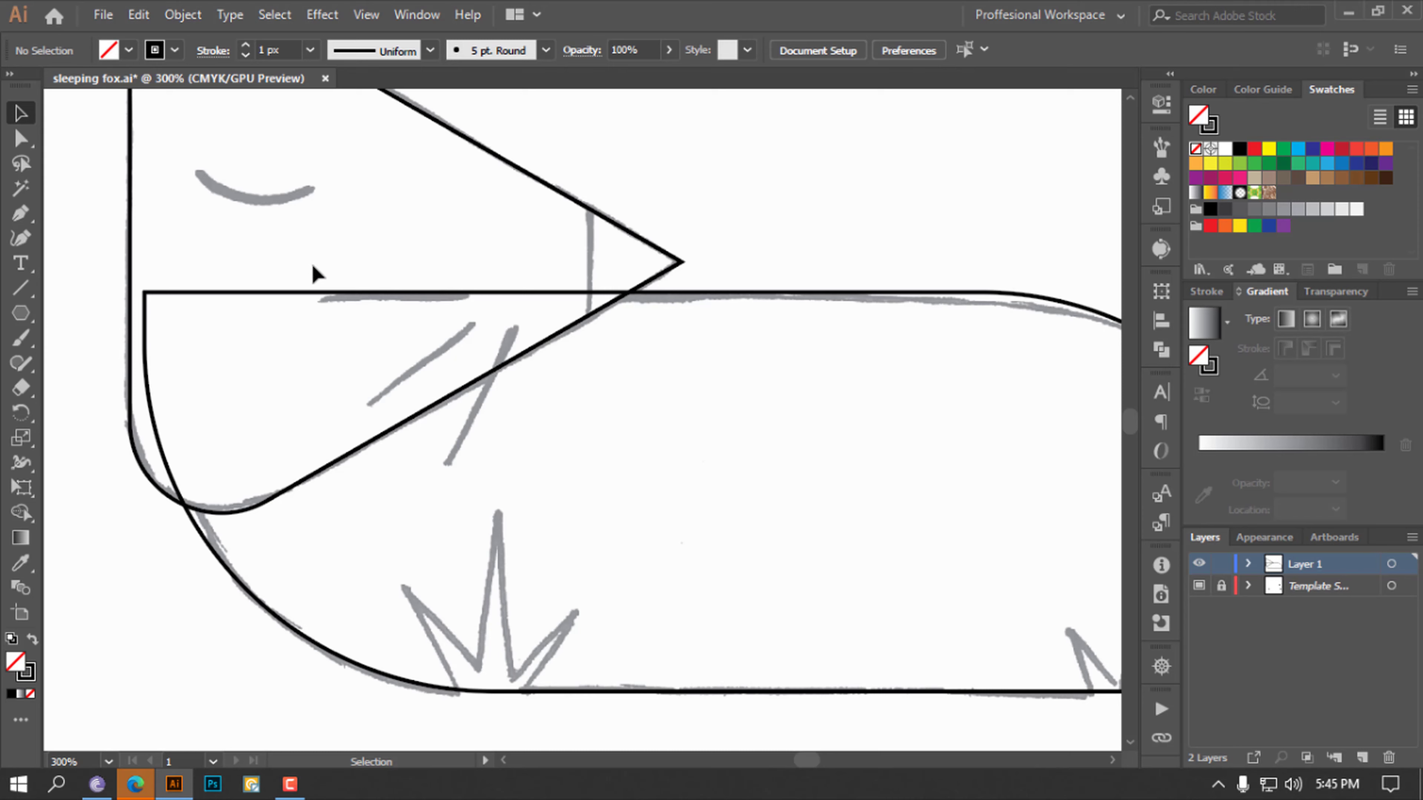
pyautogui.click(23, 289)
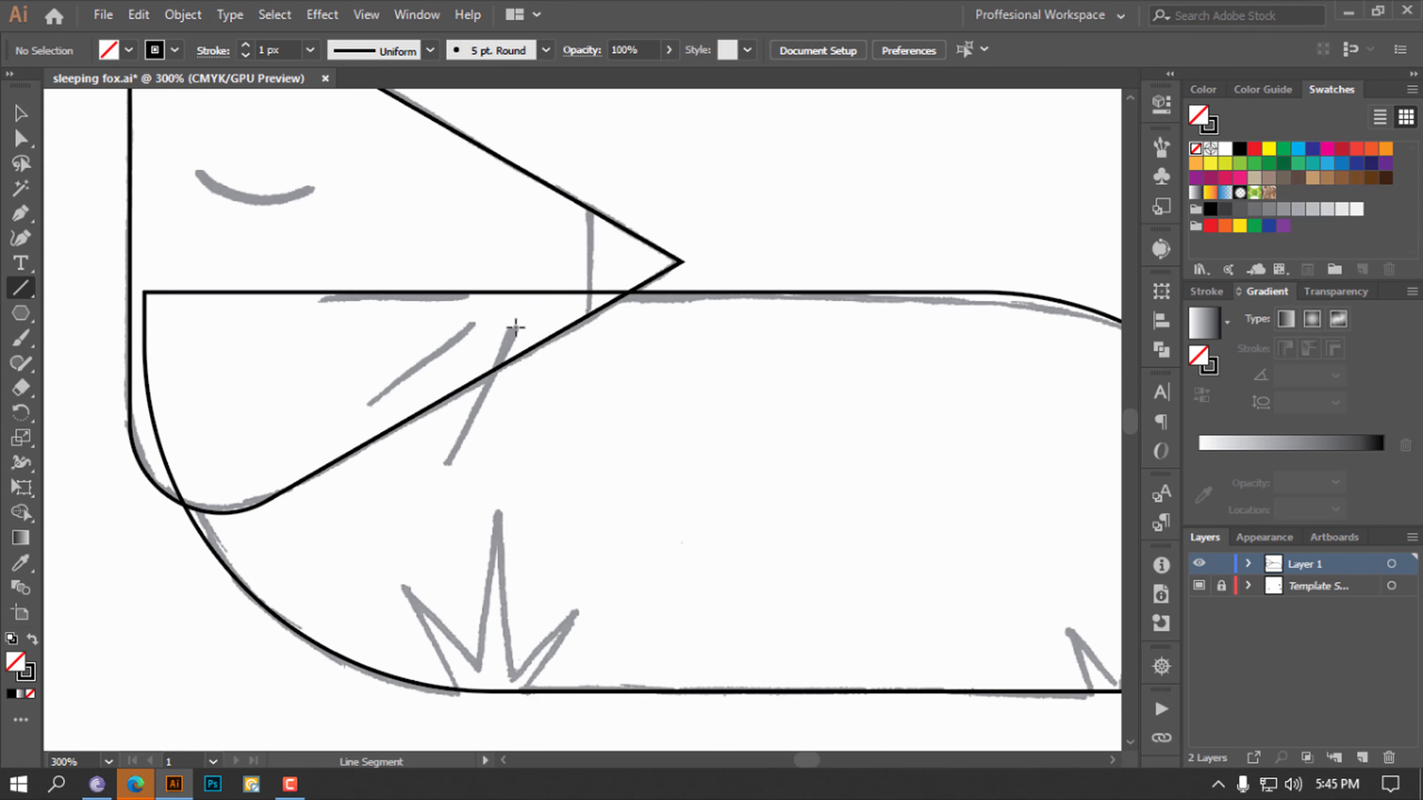
pyautogui.moveTo(515, 327); pyautogui.dragTo(447, 463)
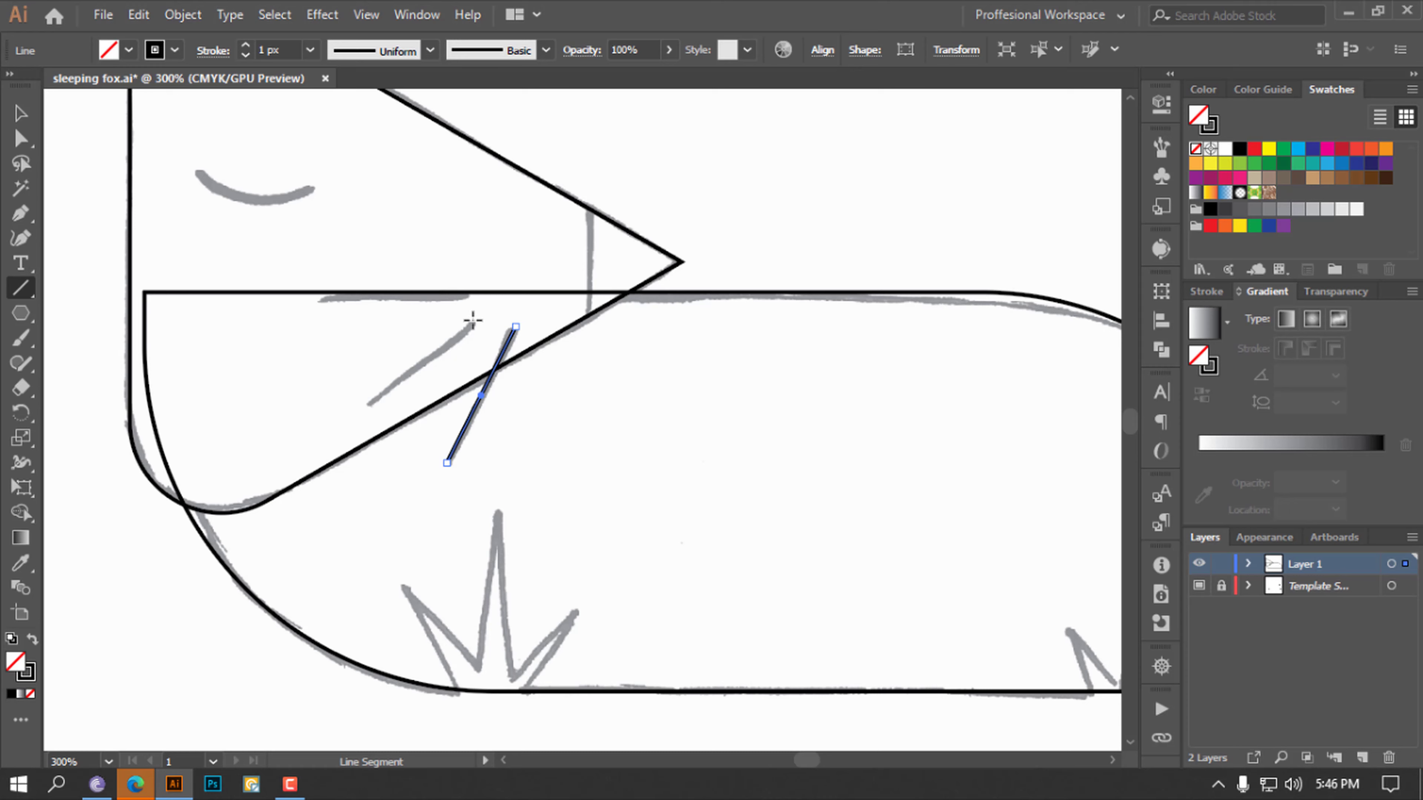
pyautogui.moveTo(473, 324); pyautogui.dragTo(365, 405)
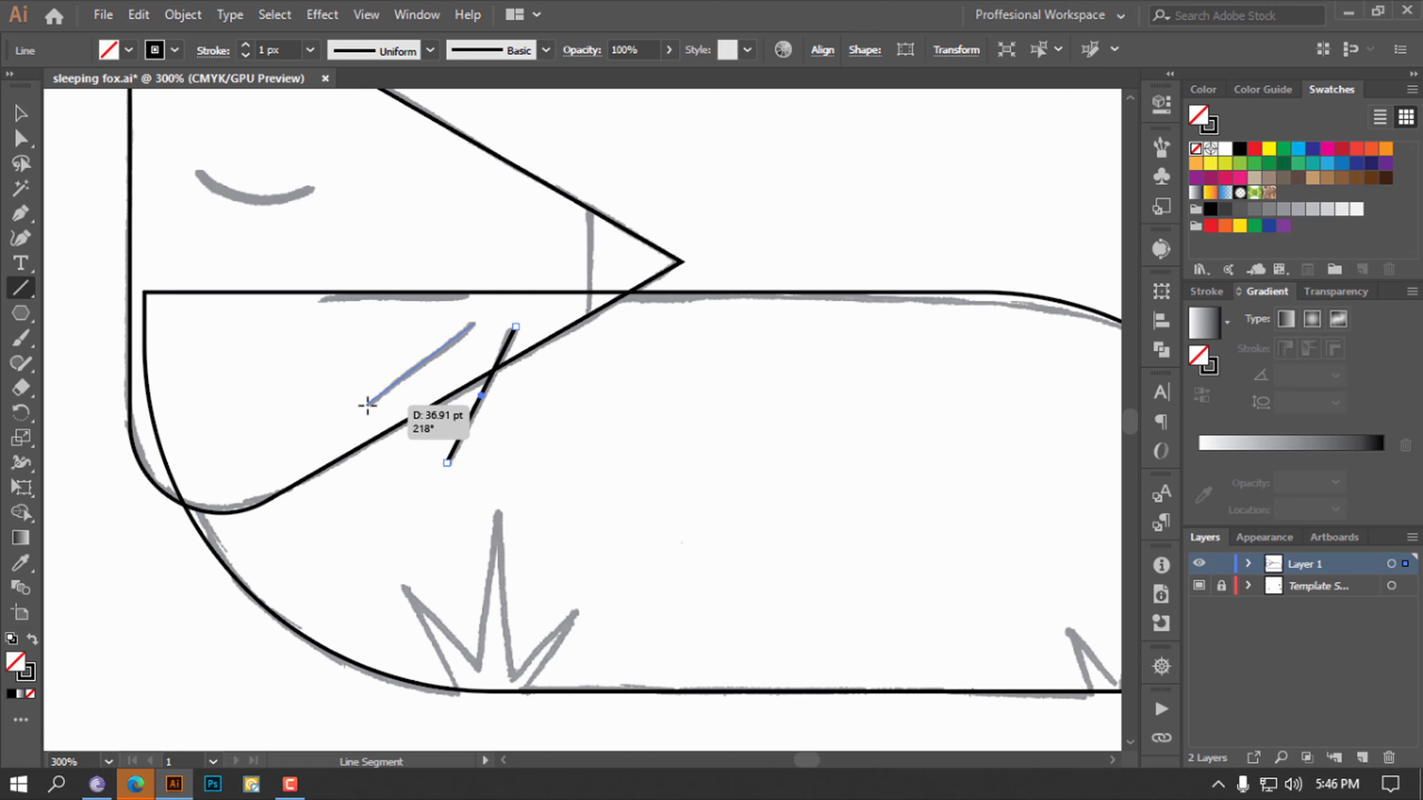
pyautogui.moveTo(365, 404); pyautogui.dragTo(365, 405)
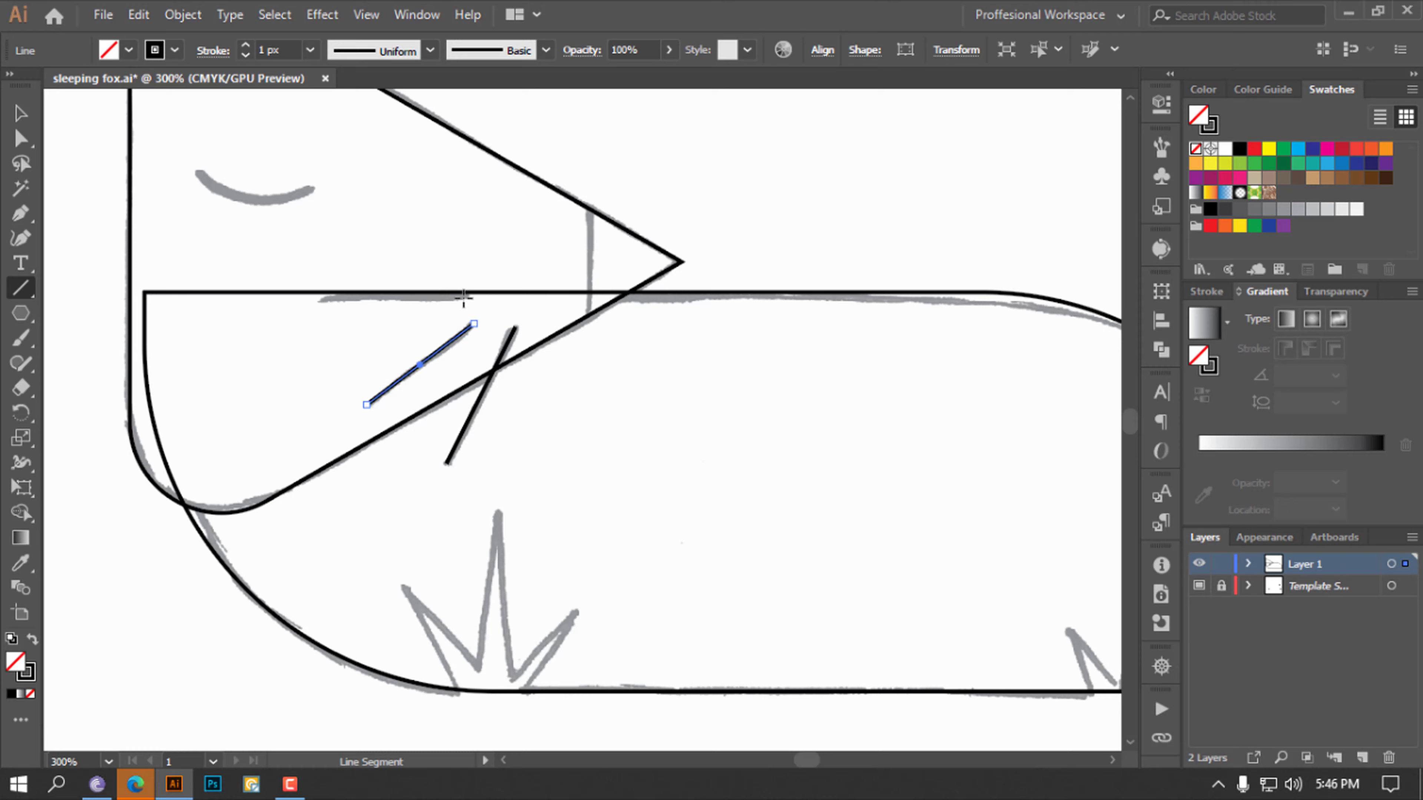
pyautogui.moveTo(464, 297); pyautogui.dragTo(314, 299)
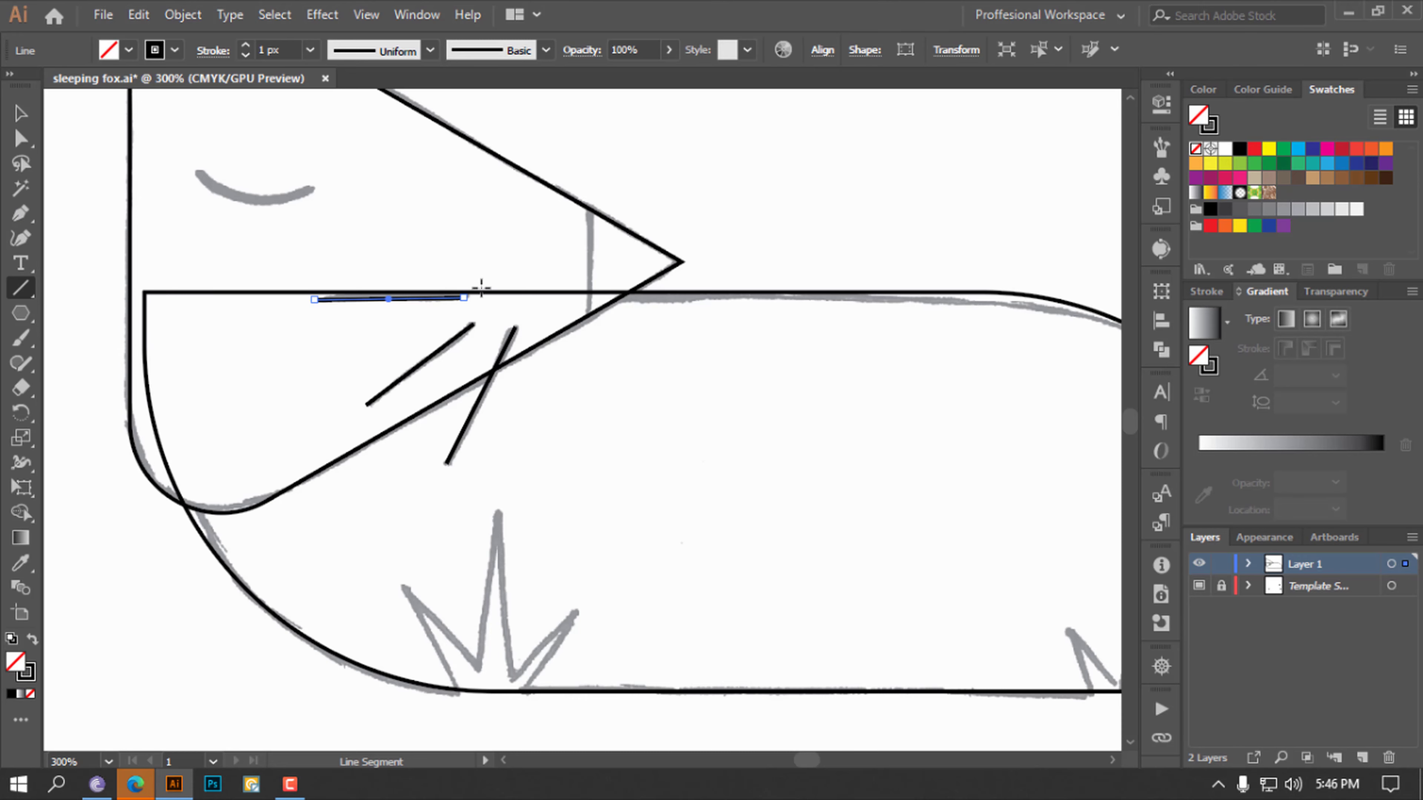
pyautogui.scroll(3, 778, 327)
pyautogui.scroll(5, 785, 349)
# Draw a few trial straight lines in the empty space beside the small star
pyautogui.scroll(1, 897, 314)
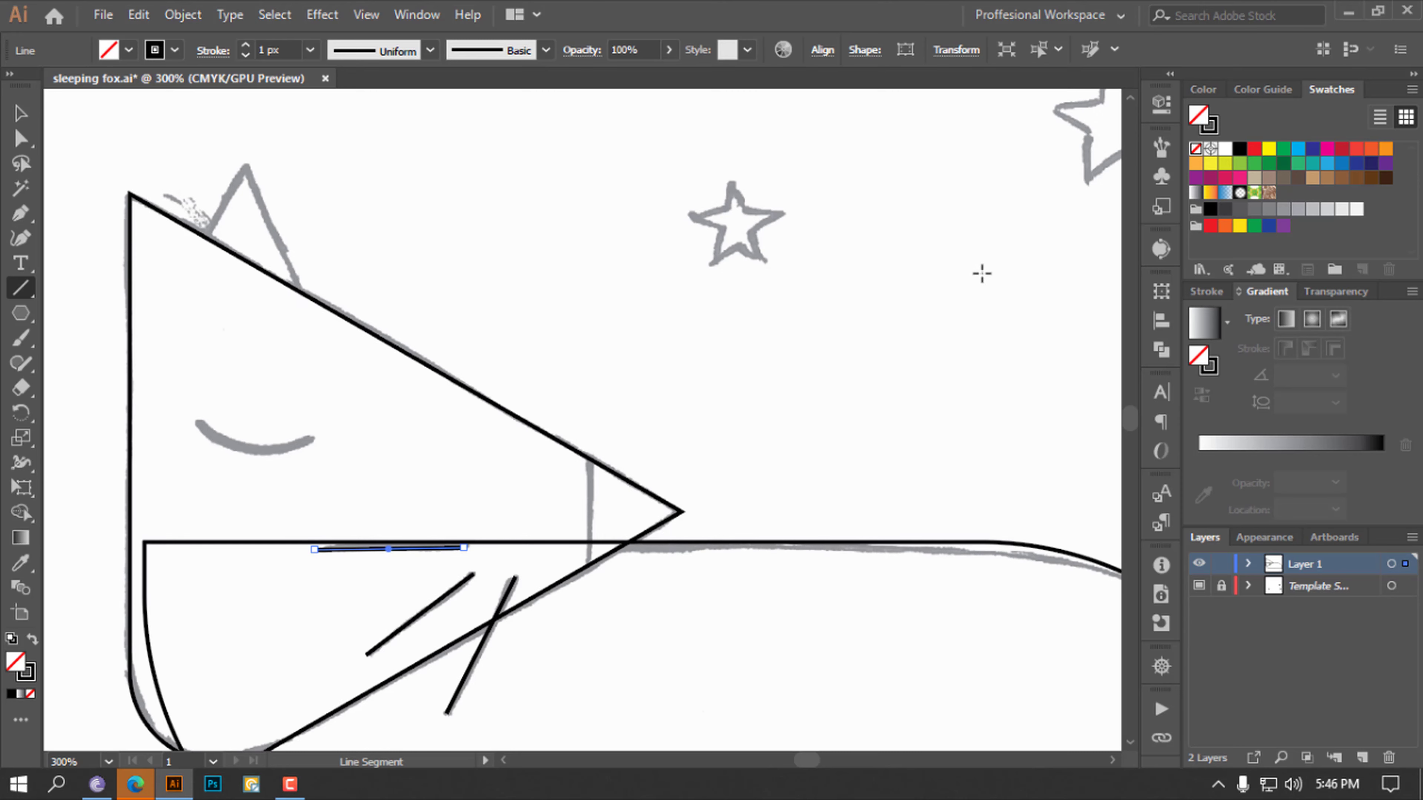
pyautogui.moveTo(944, 271); pyautogui.dragTo(822, 447)
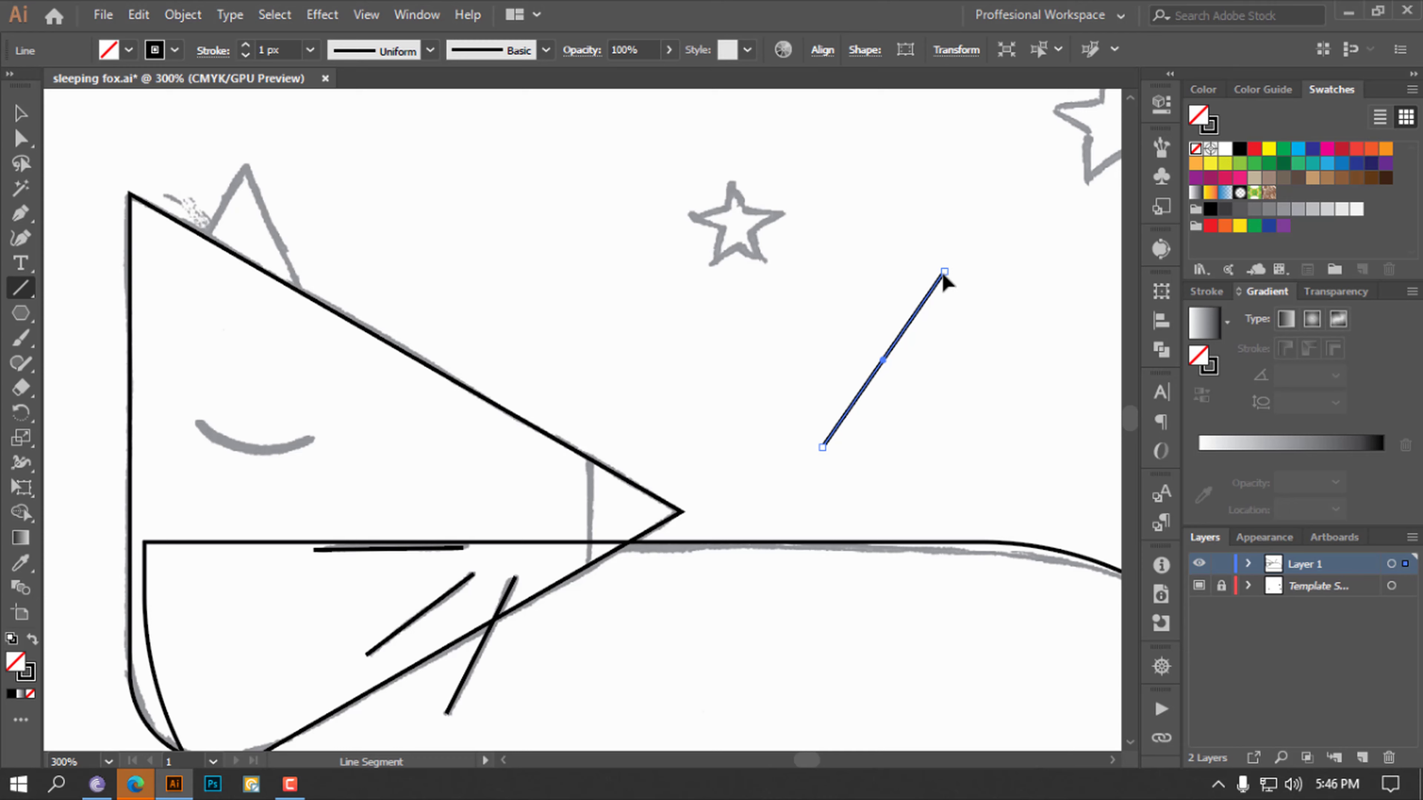
pyautogui.moveTo(822, 447); pyautogui.dragTo(1034, 249)
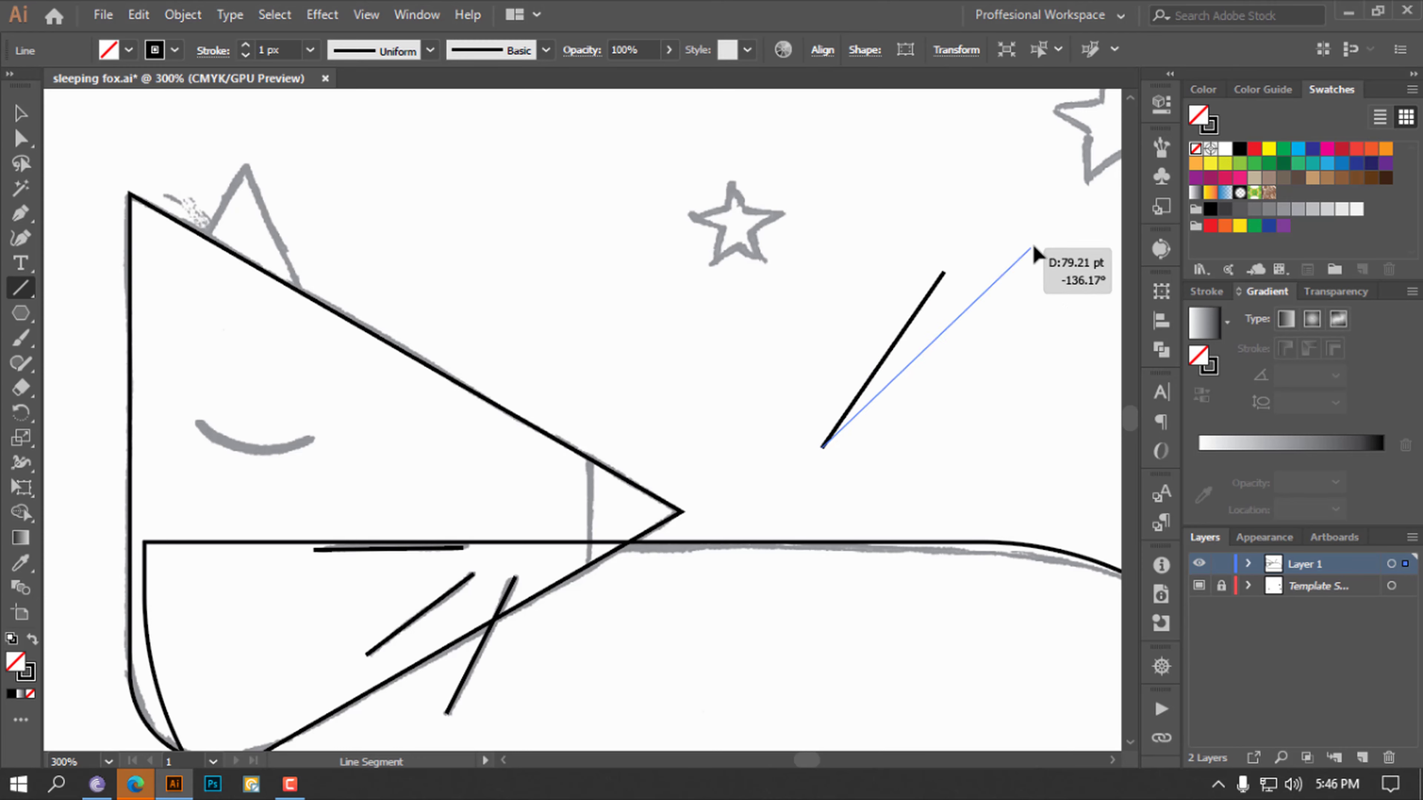
pyautogui.moveTo(1033, 248); pyautogui.dragTo(944, 272)
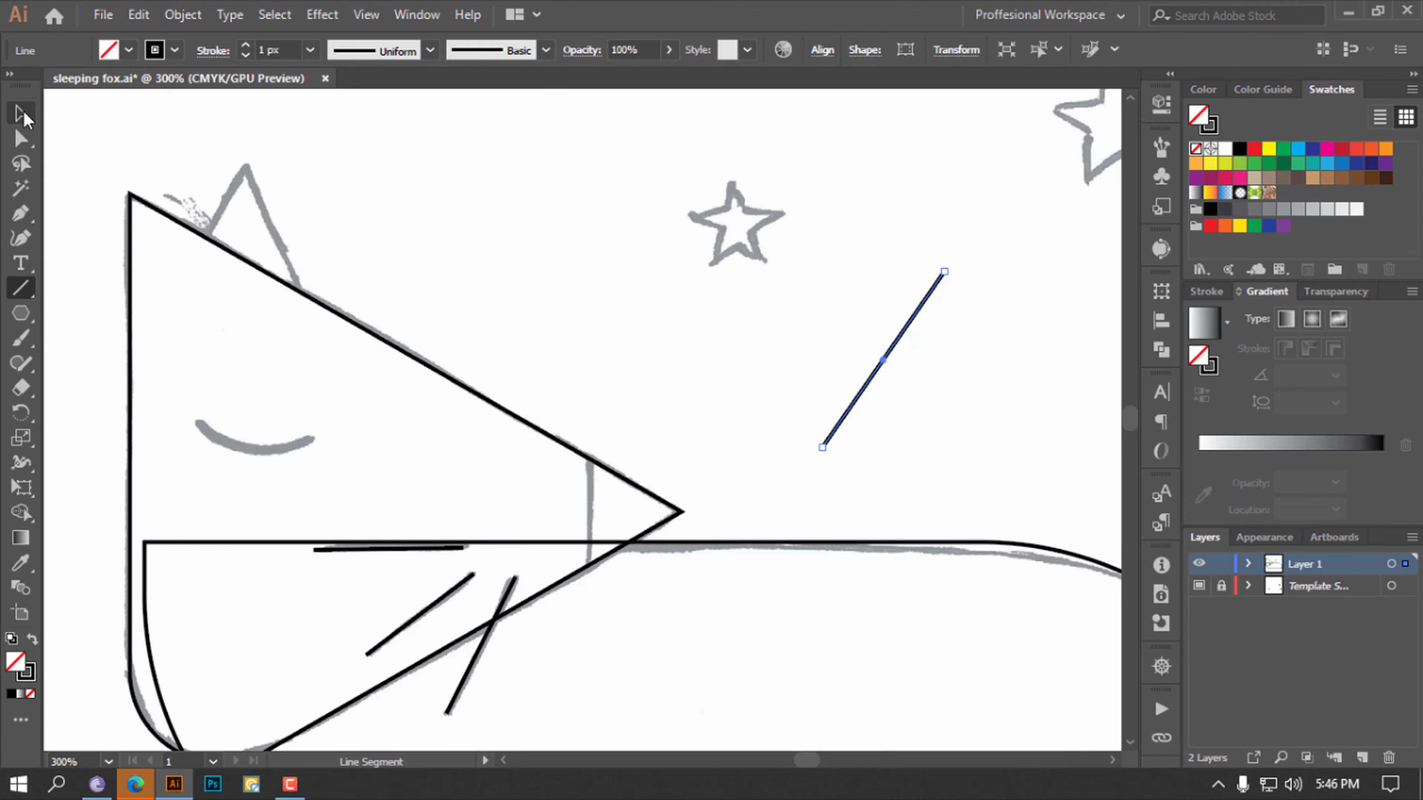
pyautogui.click(21, 114)
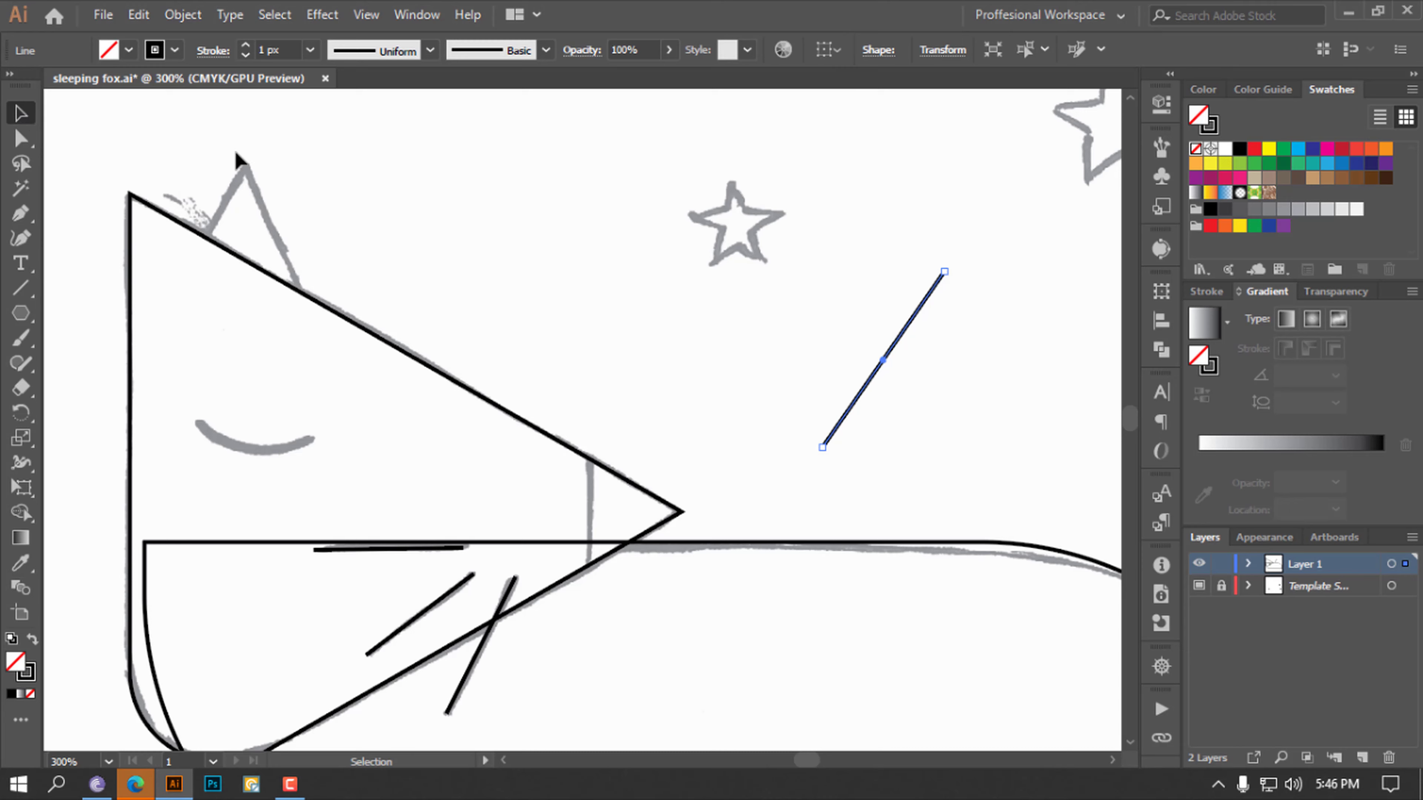
pyautogui.click(542, 293)
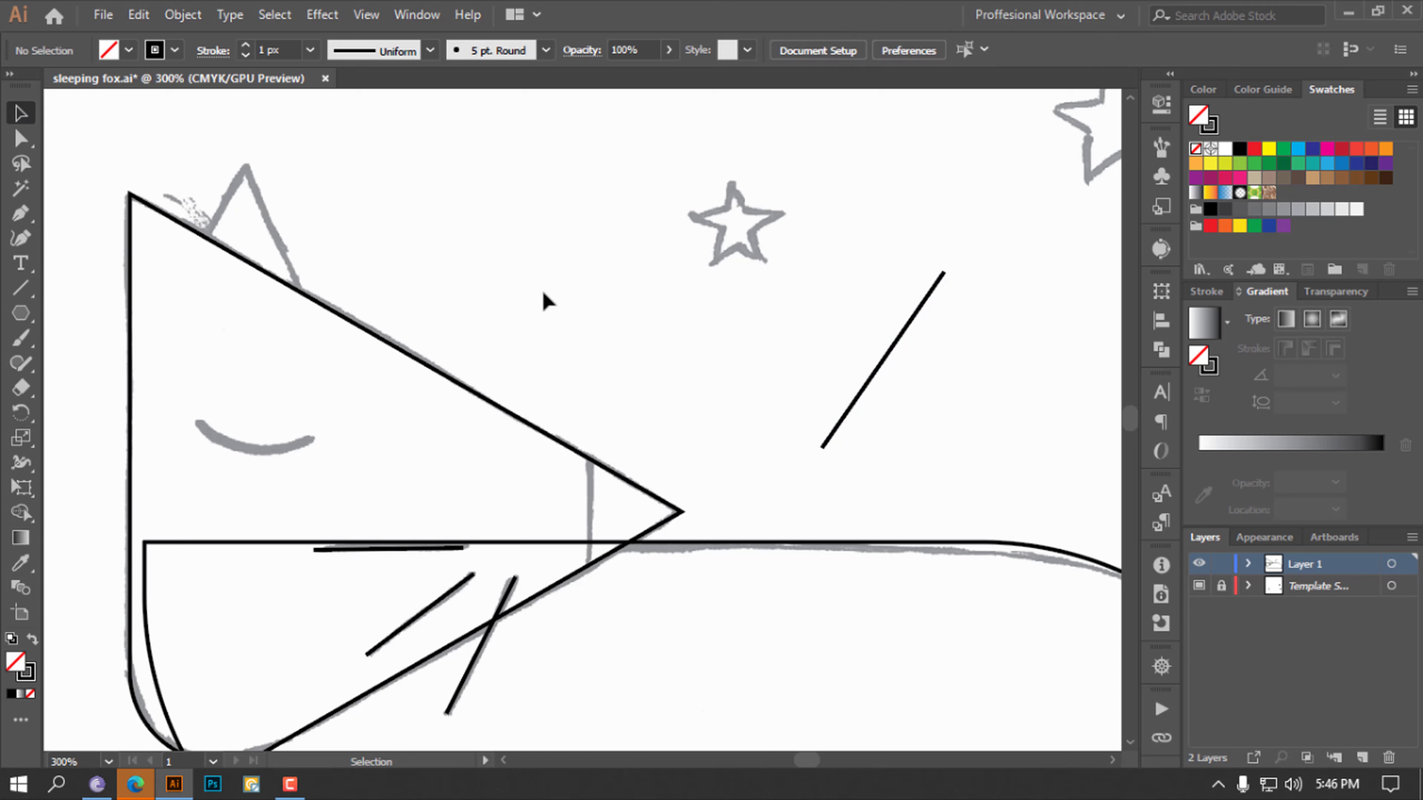
pyautogui.click(22, 289)
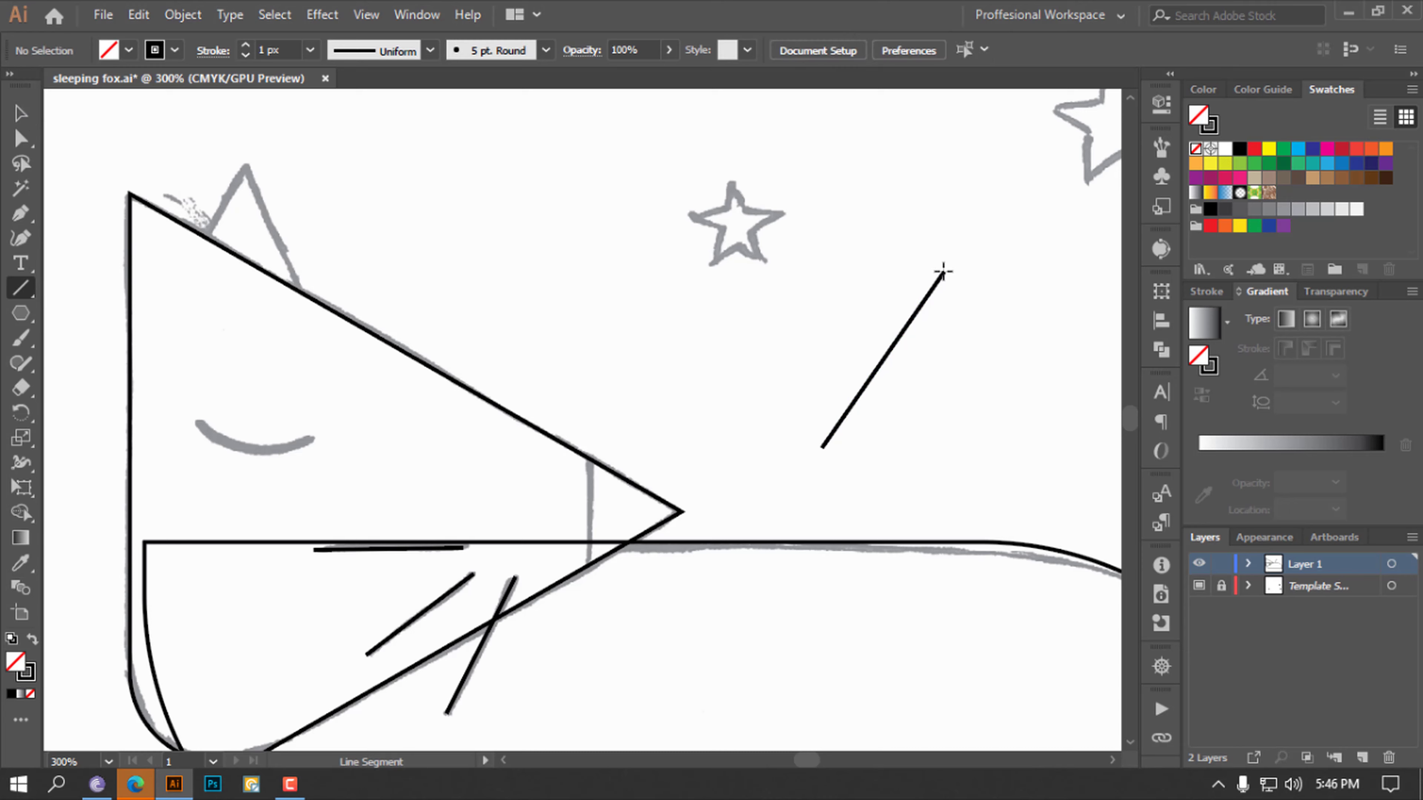
pyautogui.moveTo(943, 273); pyautogui.dragTo(655, 346)
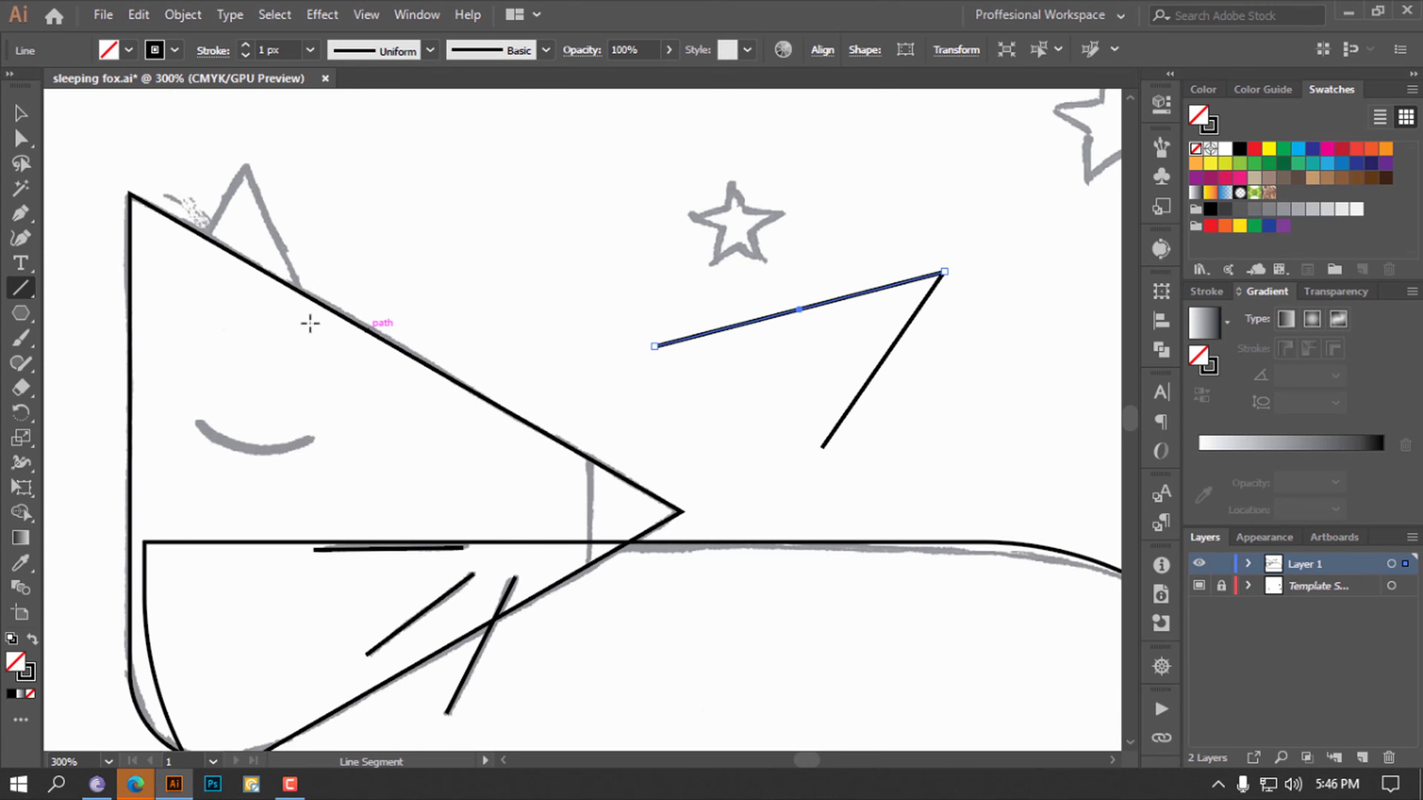
# Marquee-select the two connected trial lines near the star and delete them
pyautogui.click(21, 112)
pyautogui.click(726, 337)
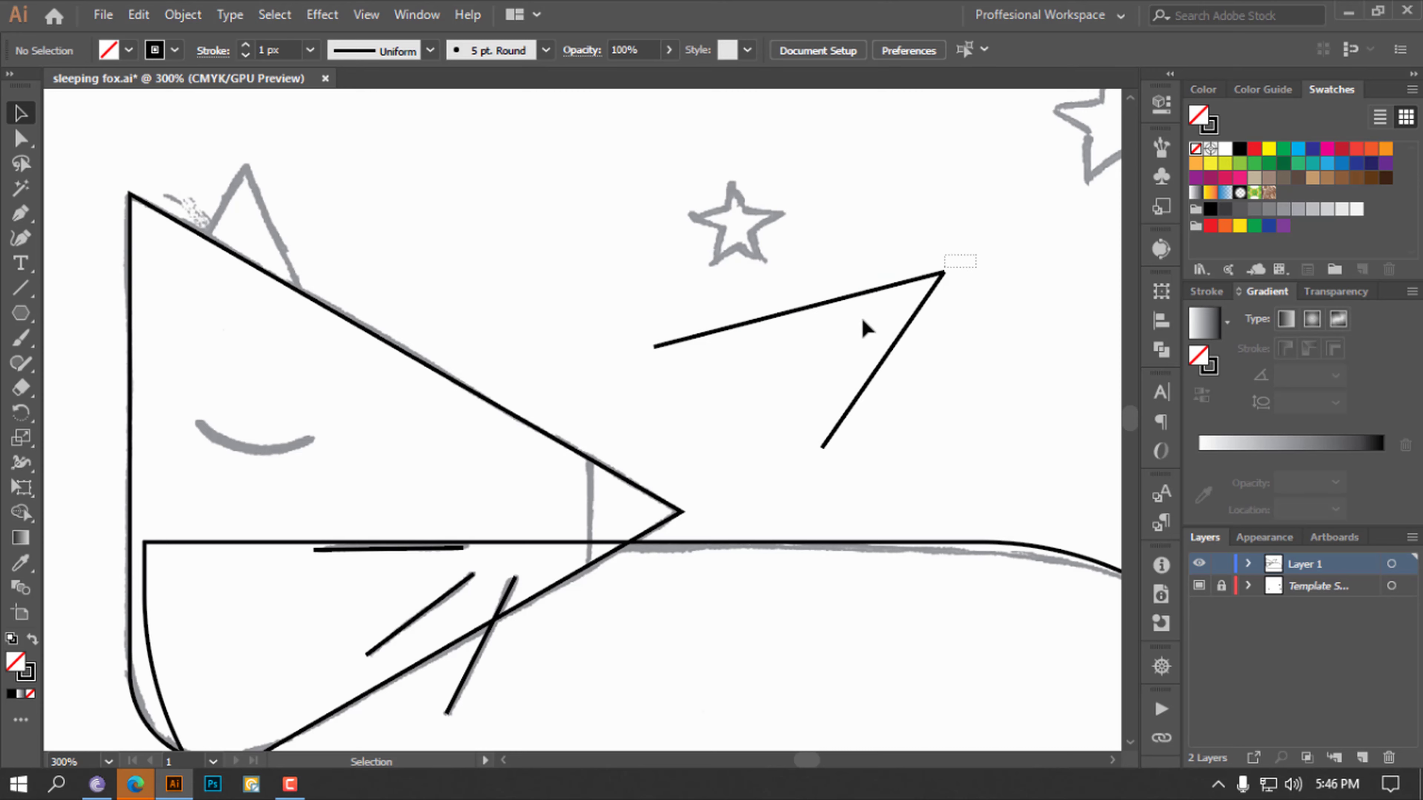
pyautogui.moveTo(977, 255); pyautogui.dragTo(863, 322)
pyautogui.press('Delete')
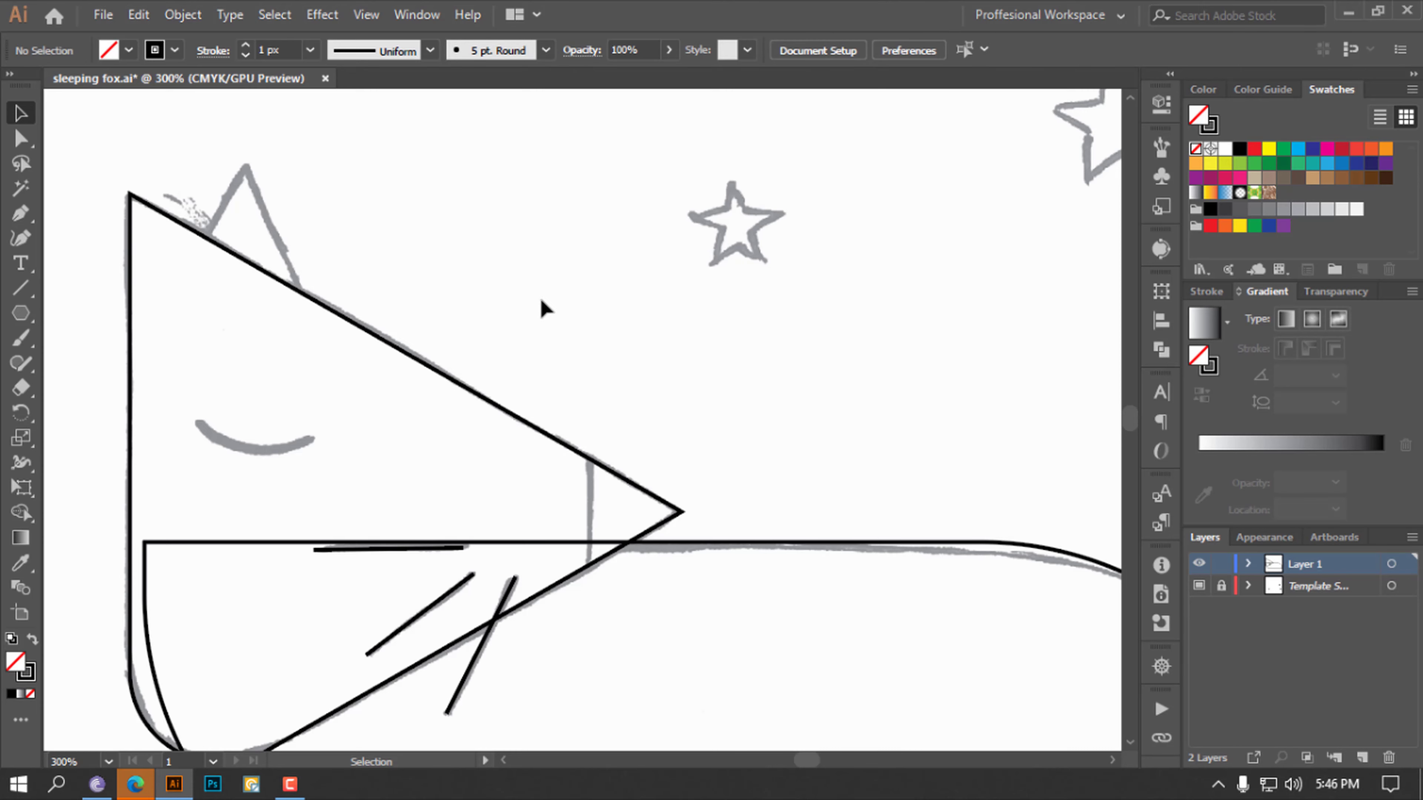
pyautogui.scroll(-1, 512, 285)
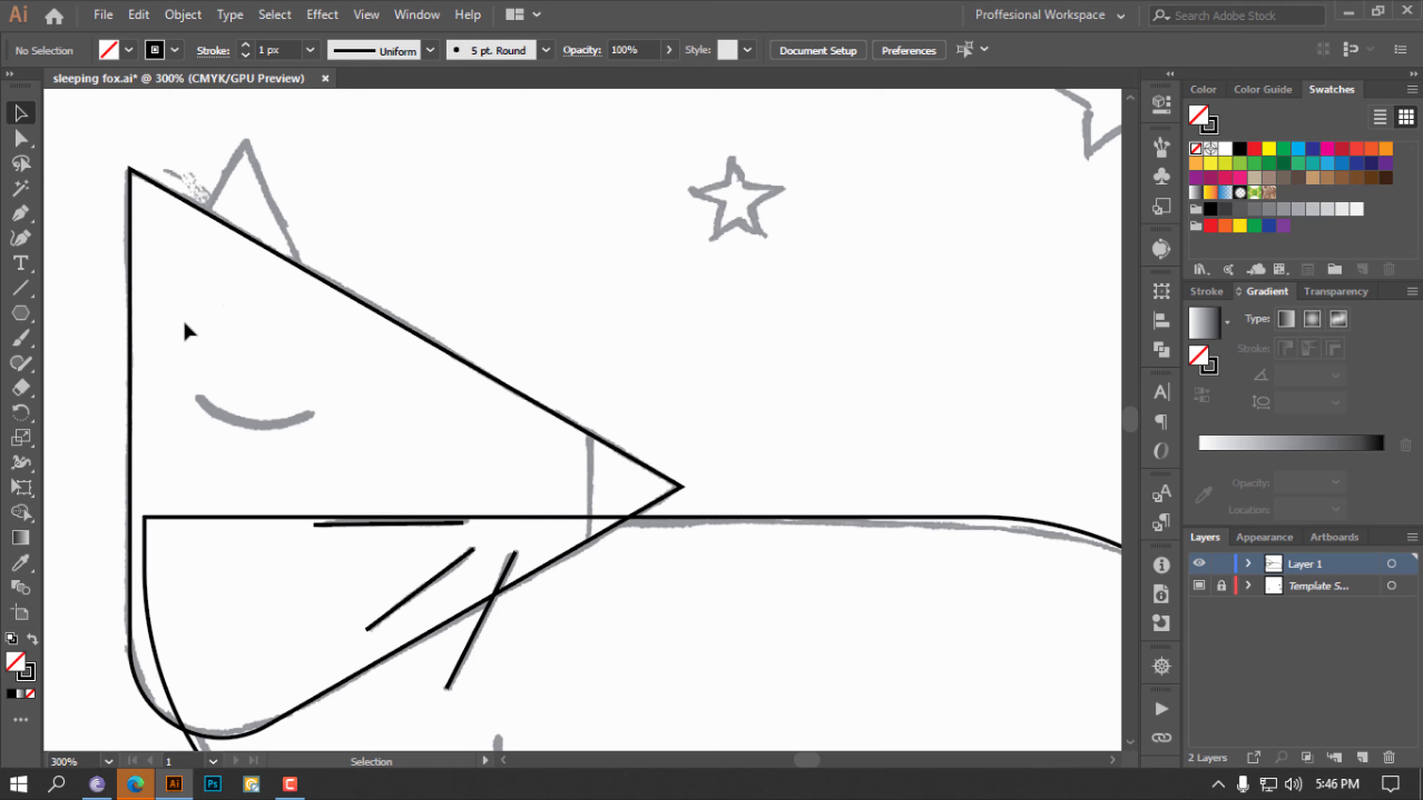
# Draw an arc with the Arc Tool, then move and rotate it onto the grey sleeping-eye sketch
pyautogui.click(21, 292)
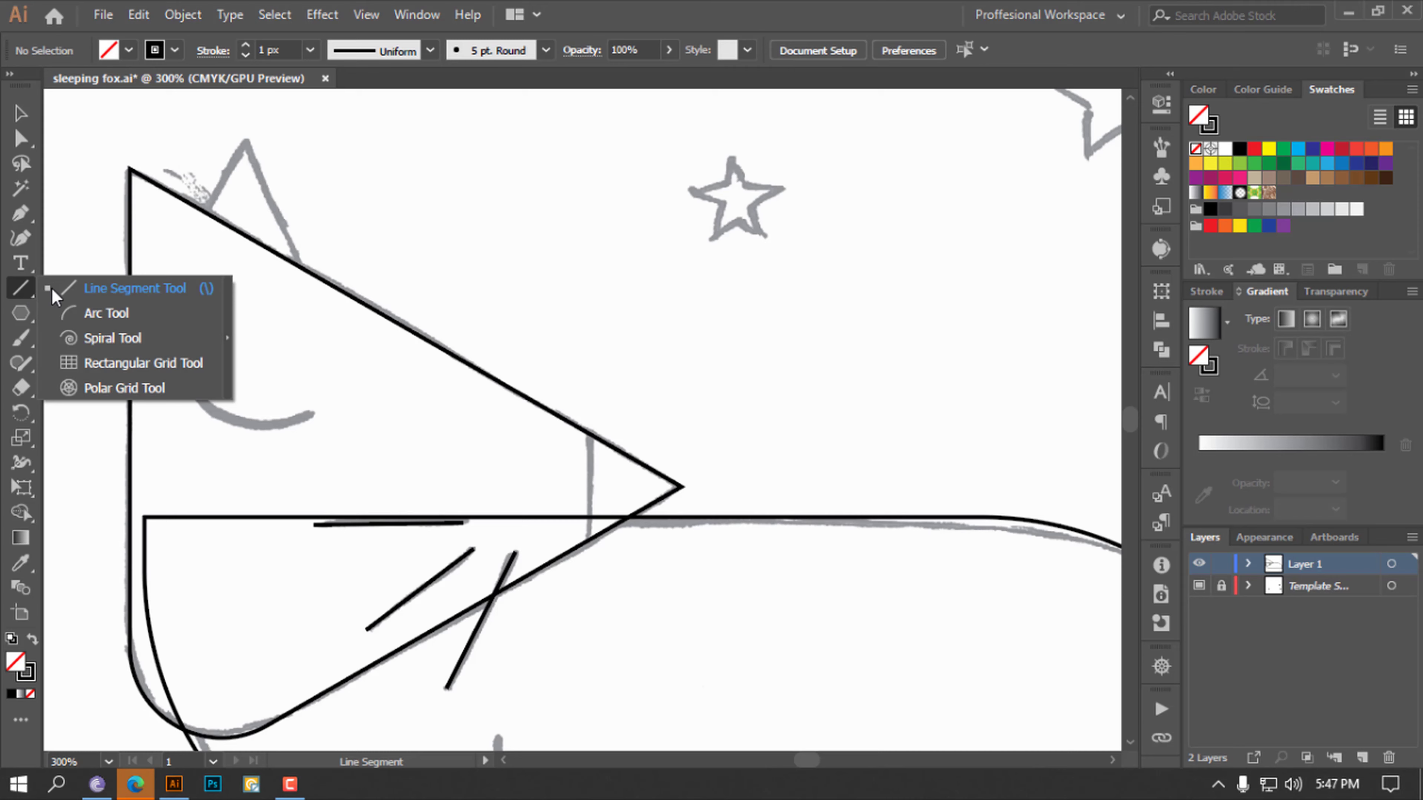
pyautogui.click(98, 315)
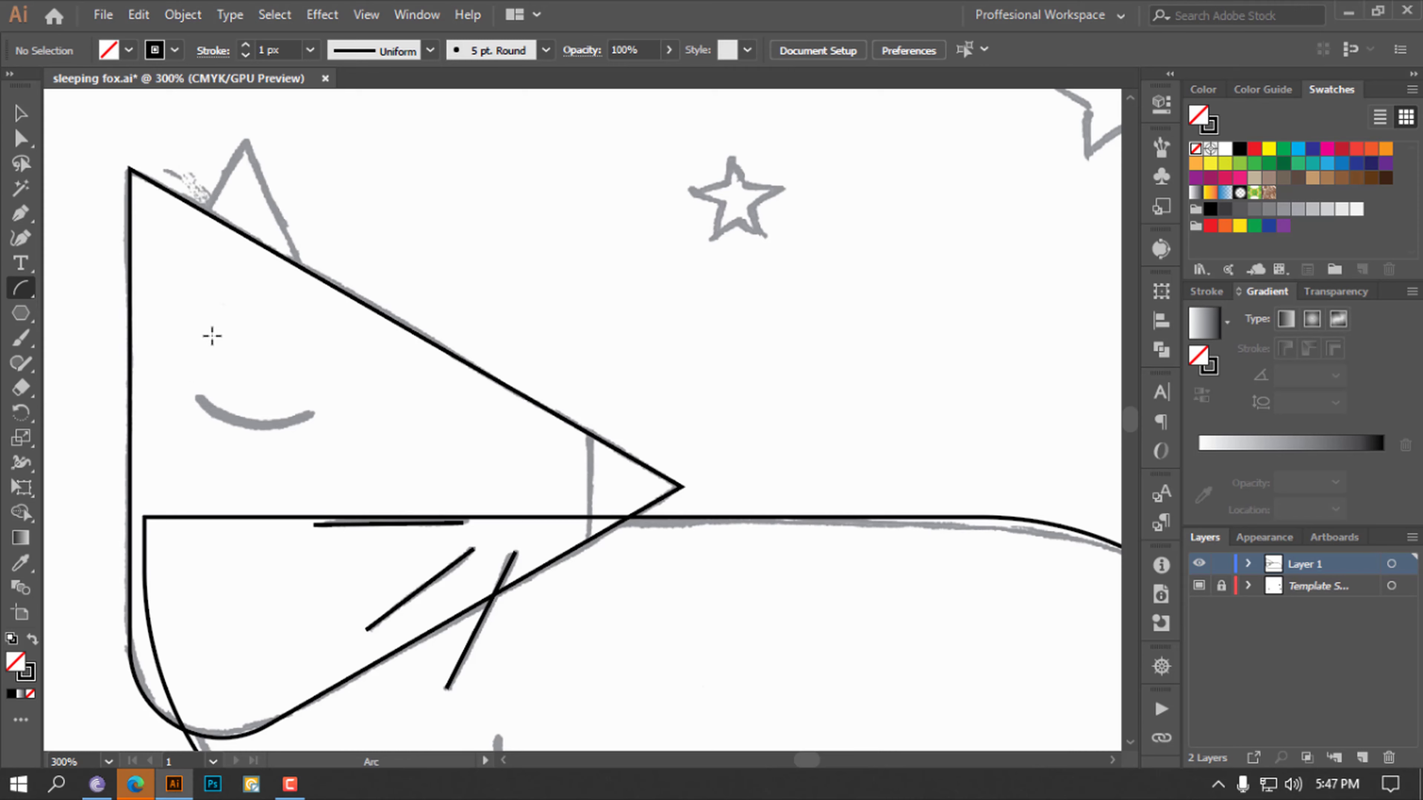
pyautogui.moveTo(214, 322); pyautogui.dragTo(285, 377)
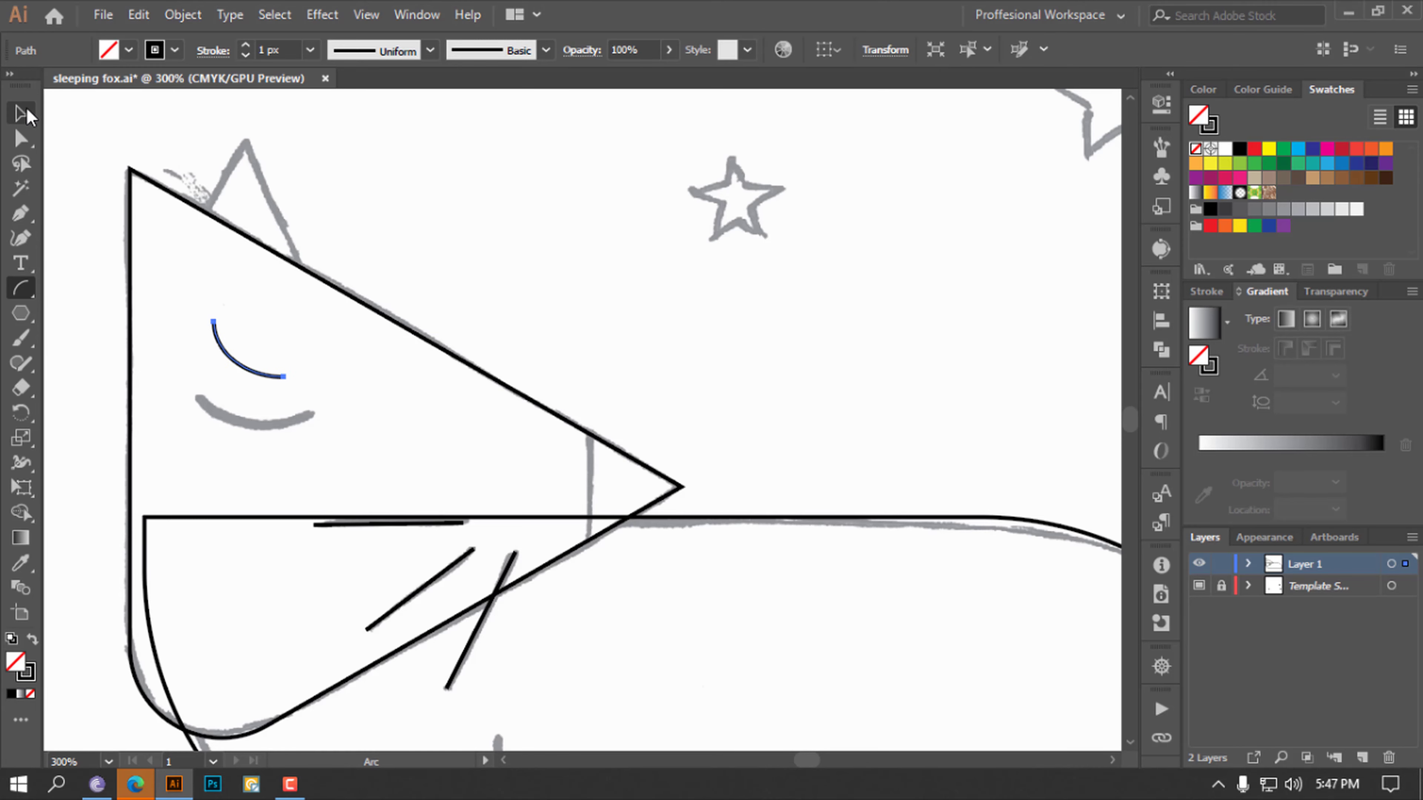
pyautogui.click(22, 115)
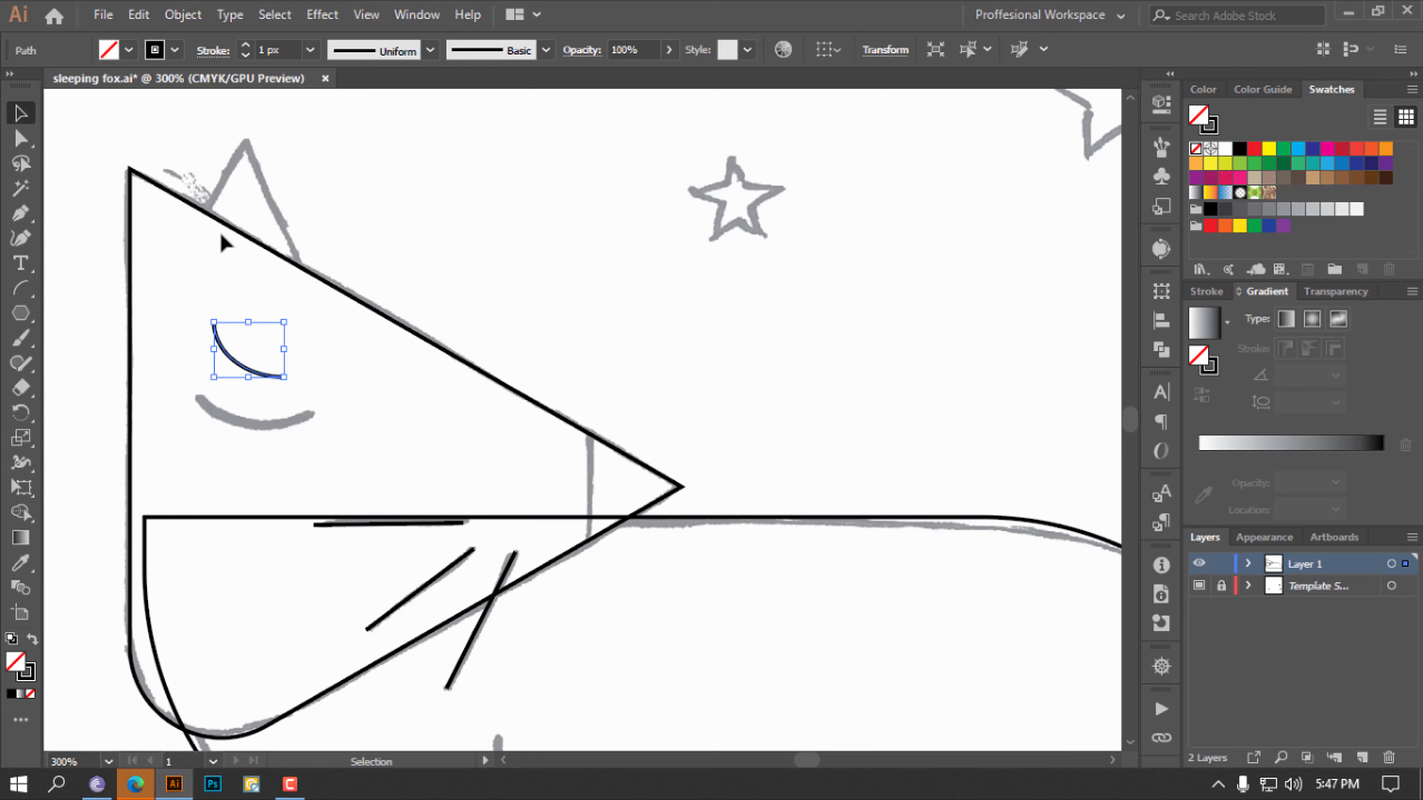
pyautogui.moveTo(276, 370)
pyautogui.mouseDown()
pyautogui.moveTo(269, 428)
pyautogui.moveTo(283, 419)
pyautogui.mouseUp()
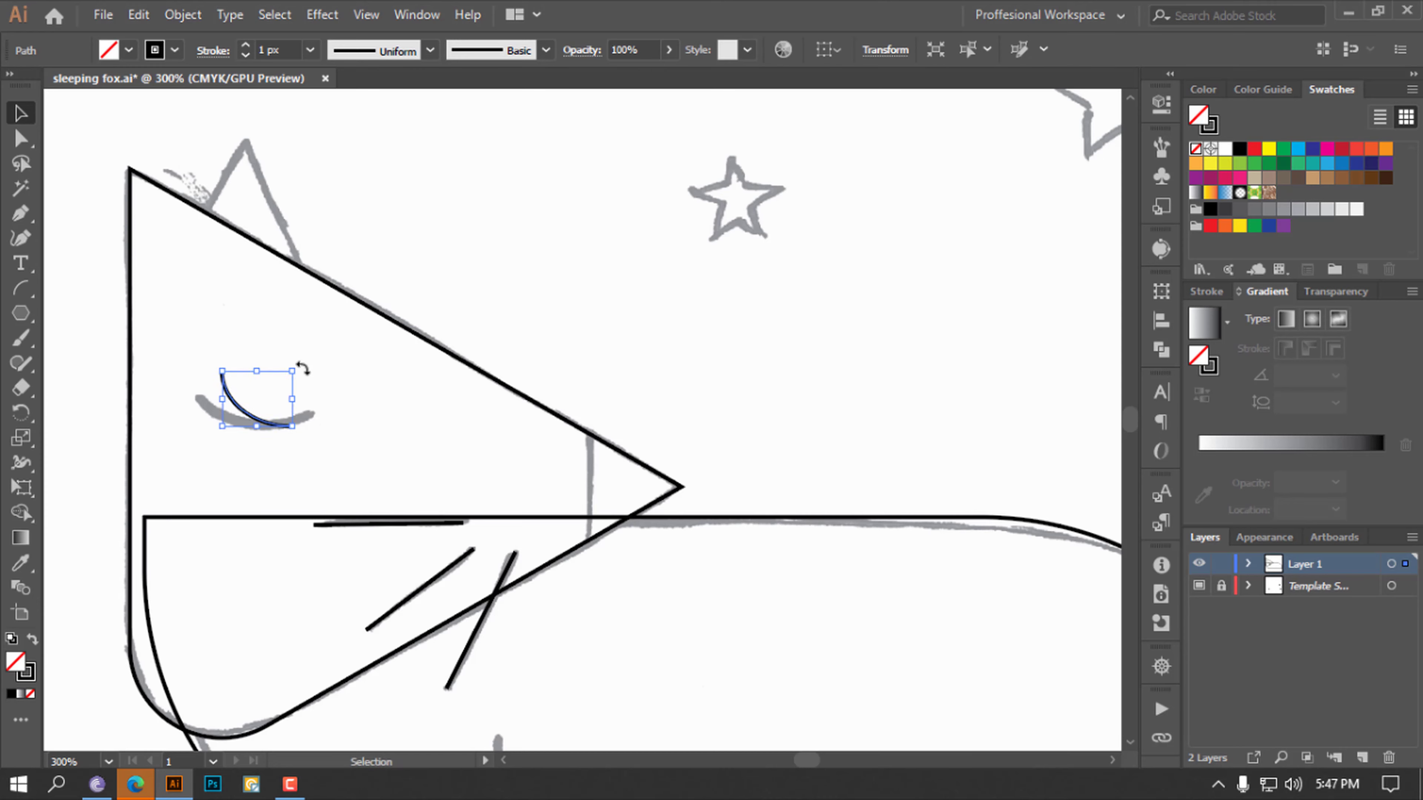
pyautogui.moveTo(301, 367); pyautogui.dragTo(287, 334)
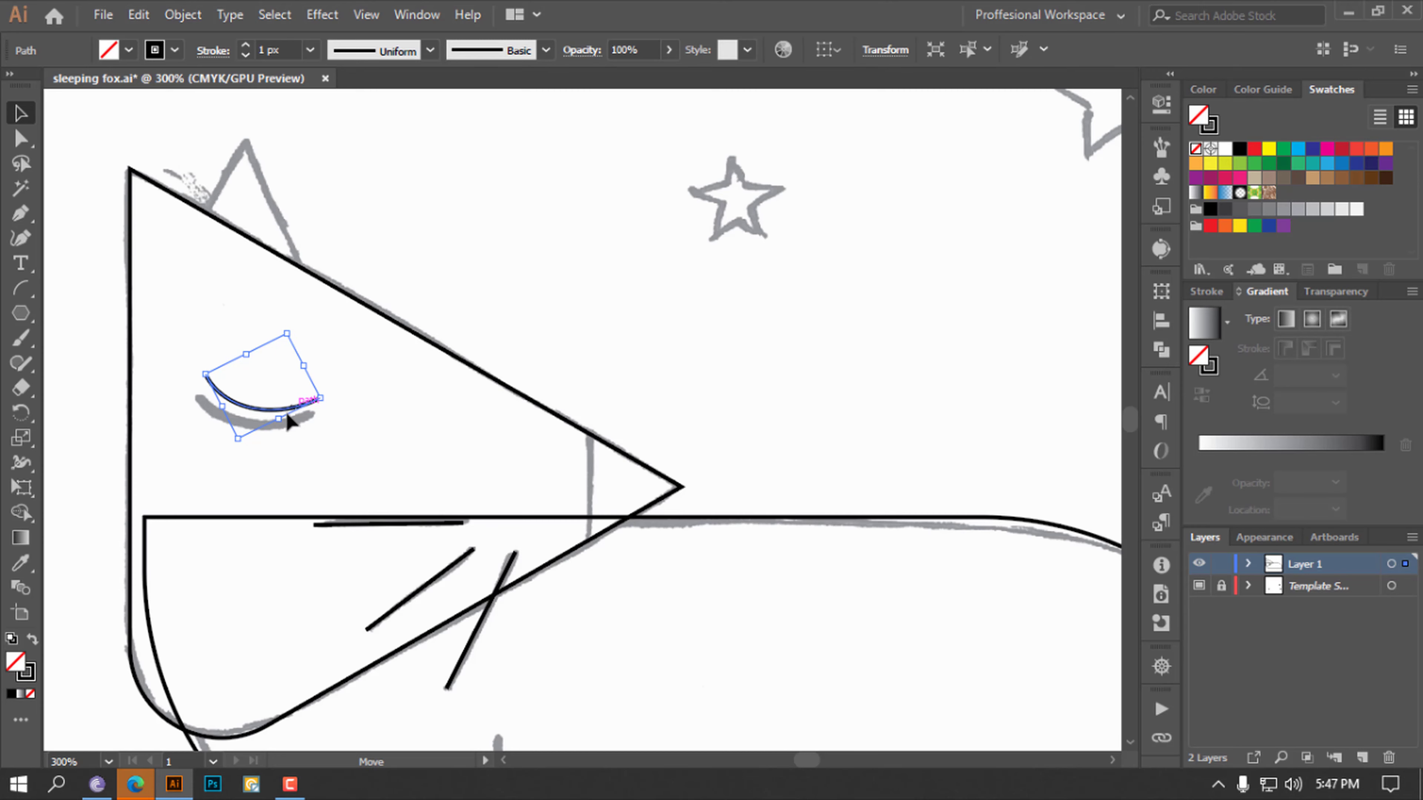
pyautogui.moveTo(290, 418); pyautogui.dragTo(282, 421)
pyautogui.click(327, 500)
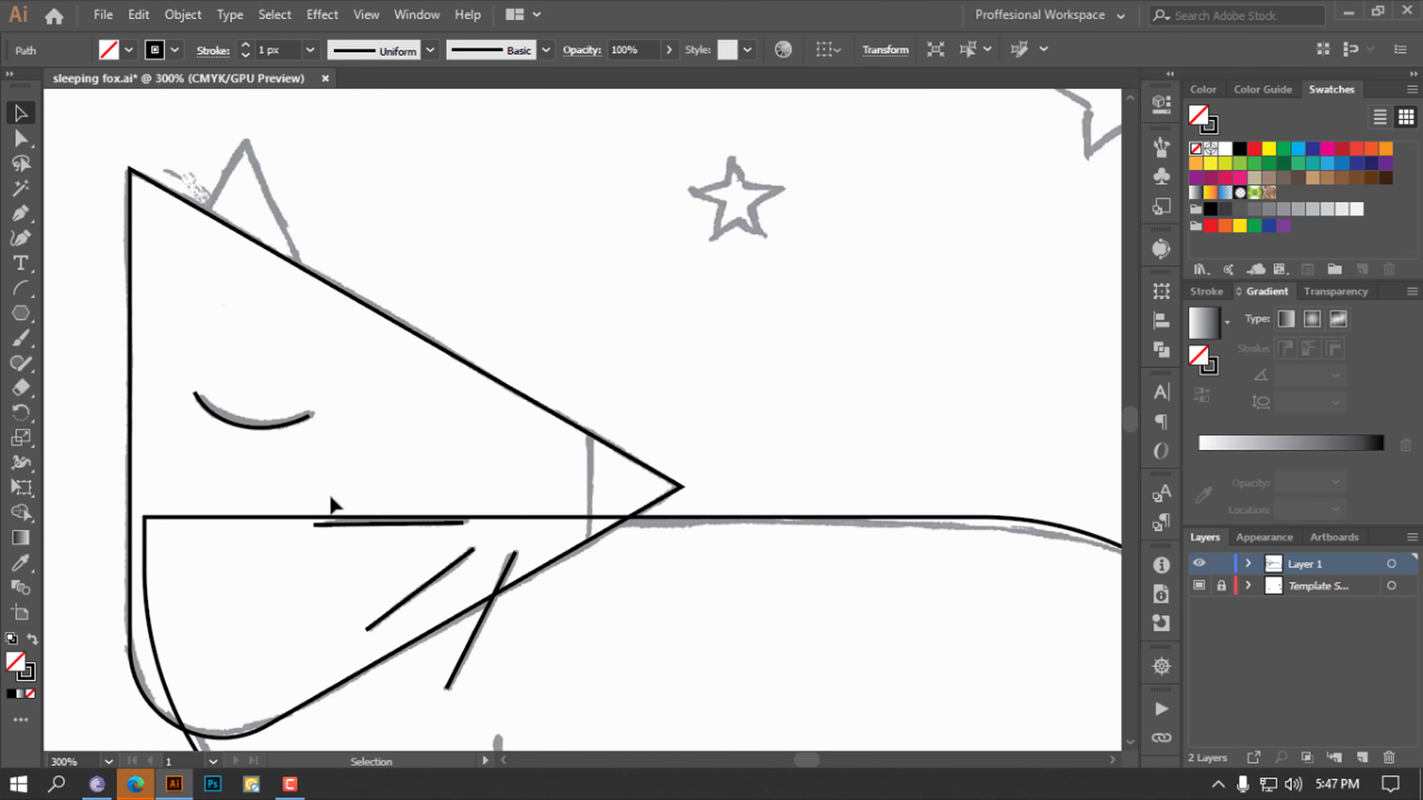
pyautogui.scroll(-3, 339, 476)
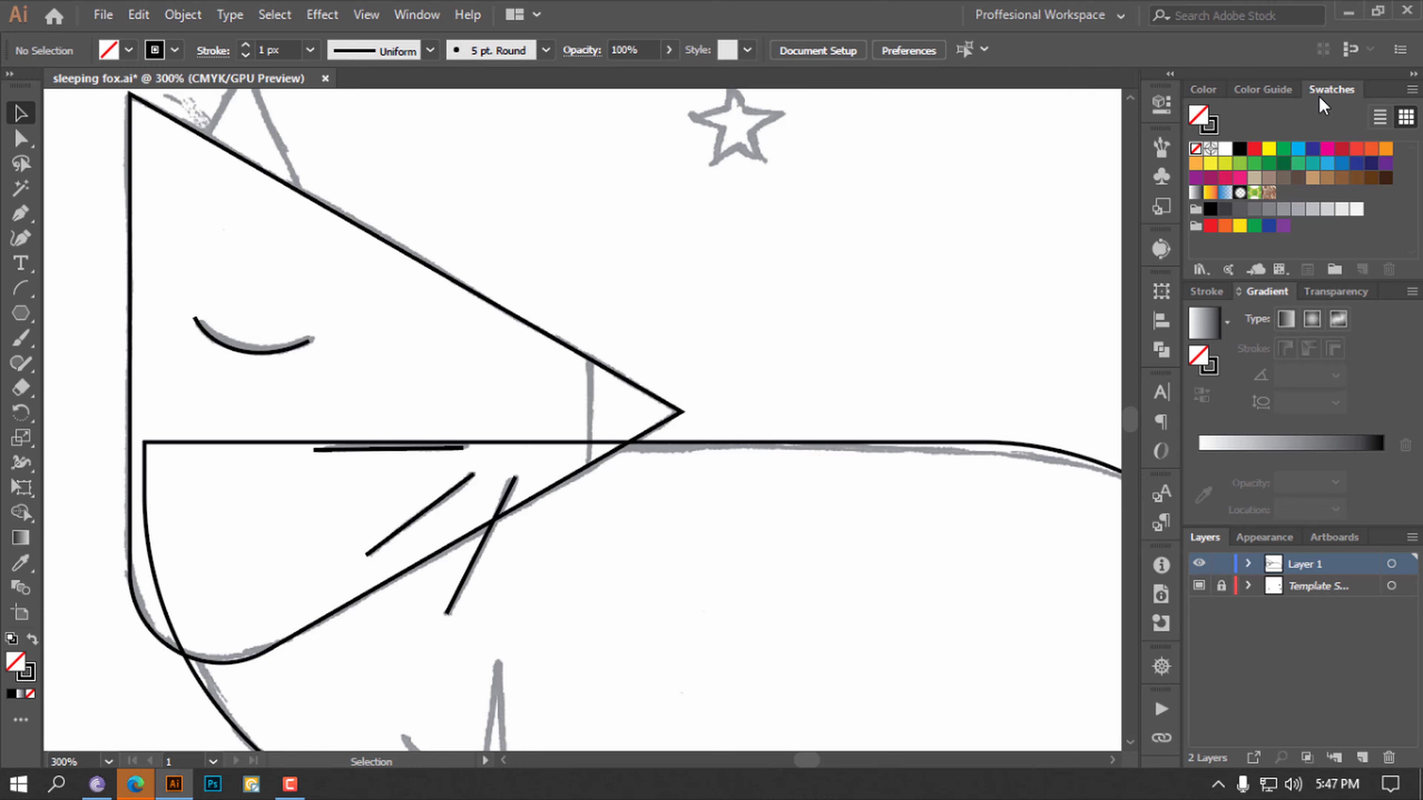
# Toggle the Properties panel, try a marquee selection of the face strokes, and hide edges
pyautogui.click(1161, 104)
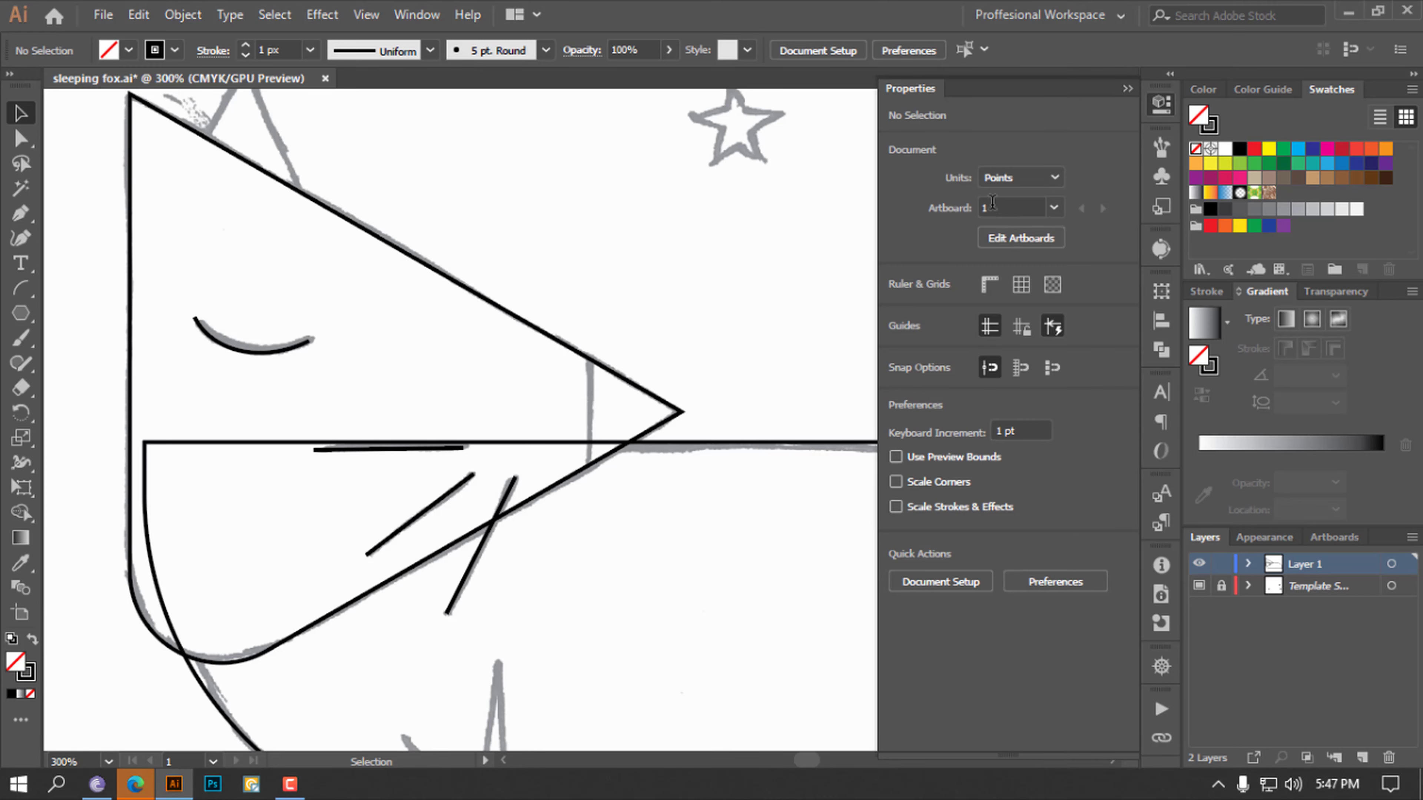
pyautogui.click(439, 450)
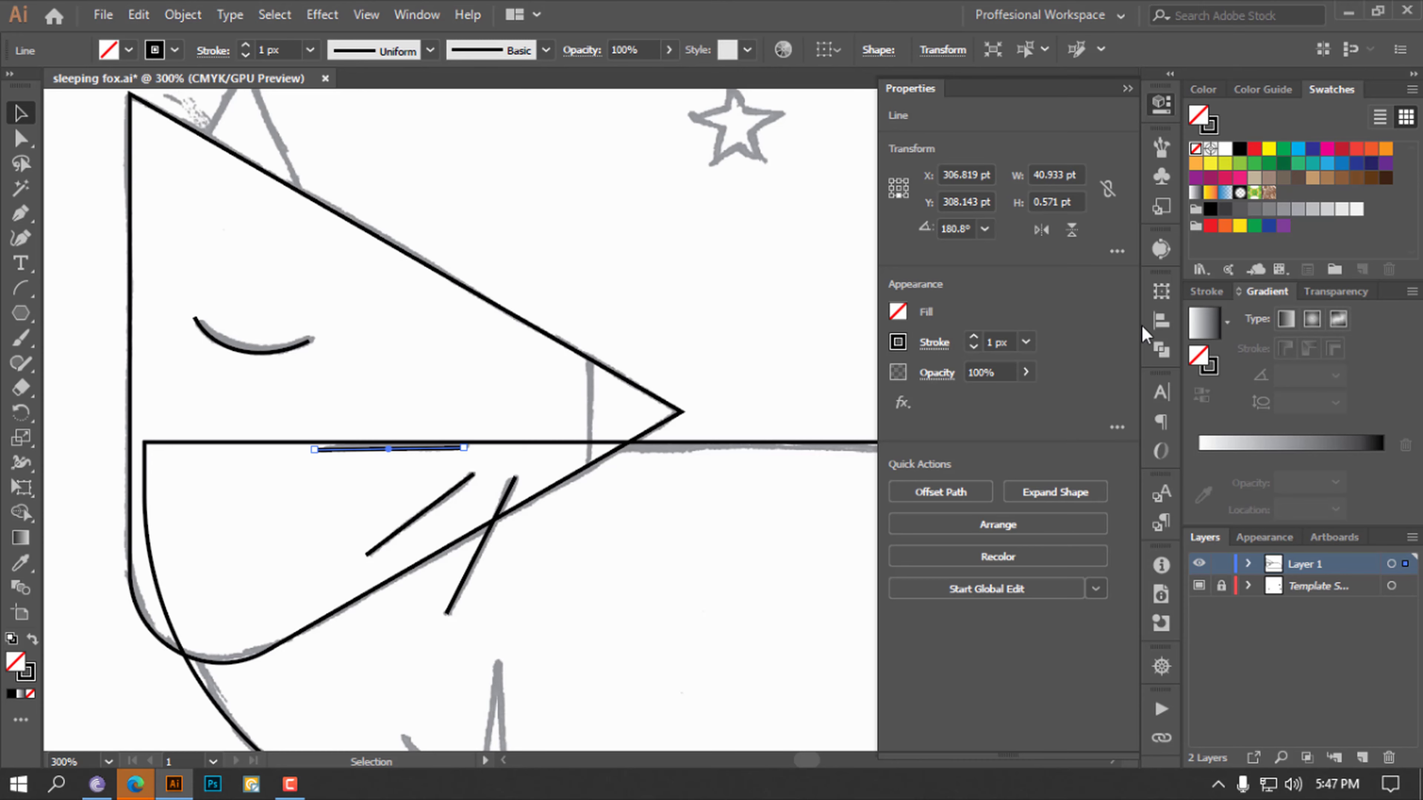
pyautogui.click(1160, 101)
pyautogui.click(649, 420)
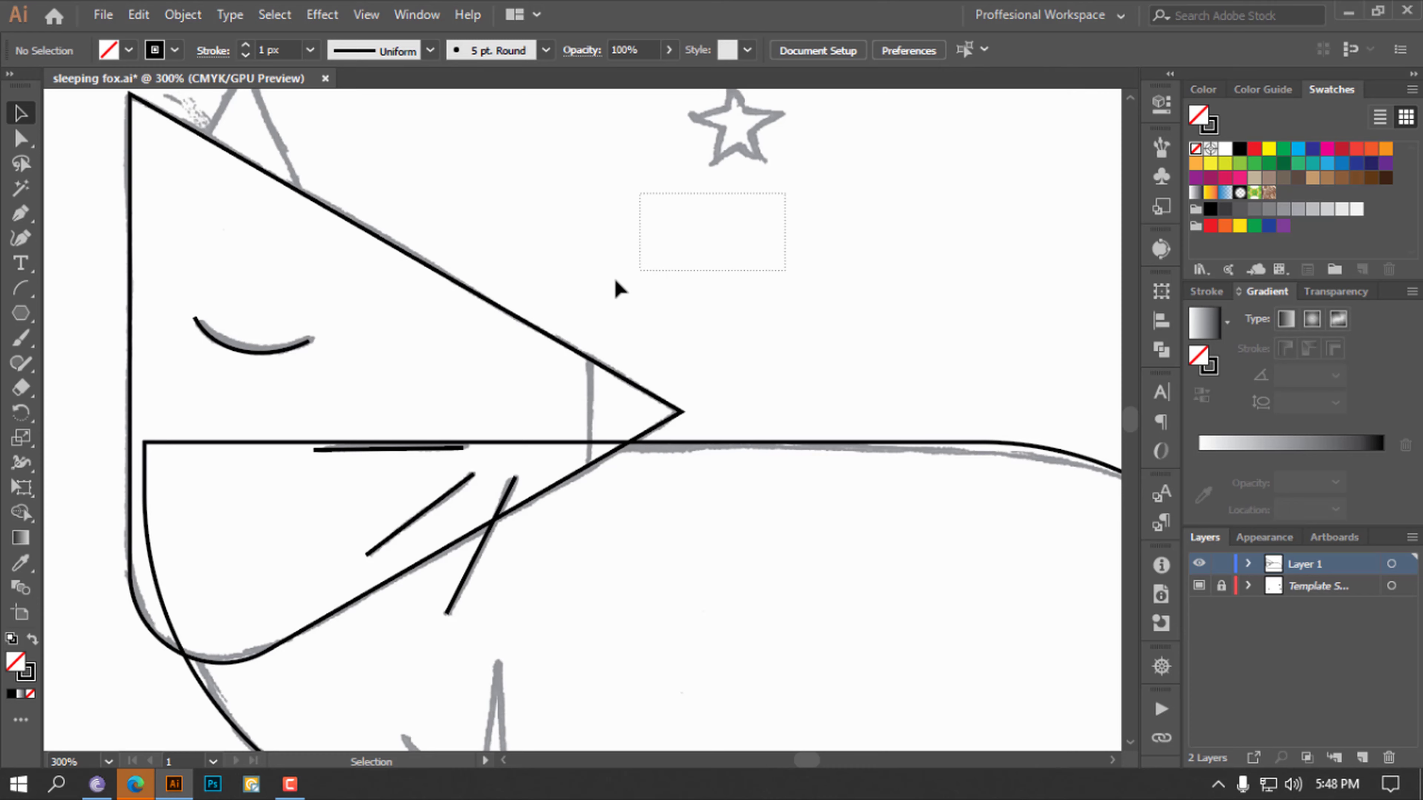
pyautogui.moveTo(614, 280)
pyautogui.mouseDown()
pyautogui.moveTo(206, 670)
pyautogui.moveTo(225, 653)
pyautogui.mouseUp()
pyautogui.hotkey('ctrl', 'h')
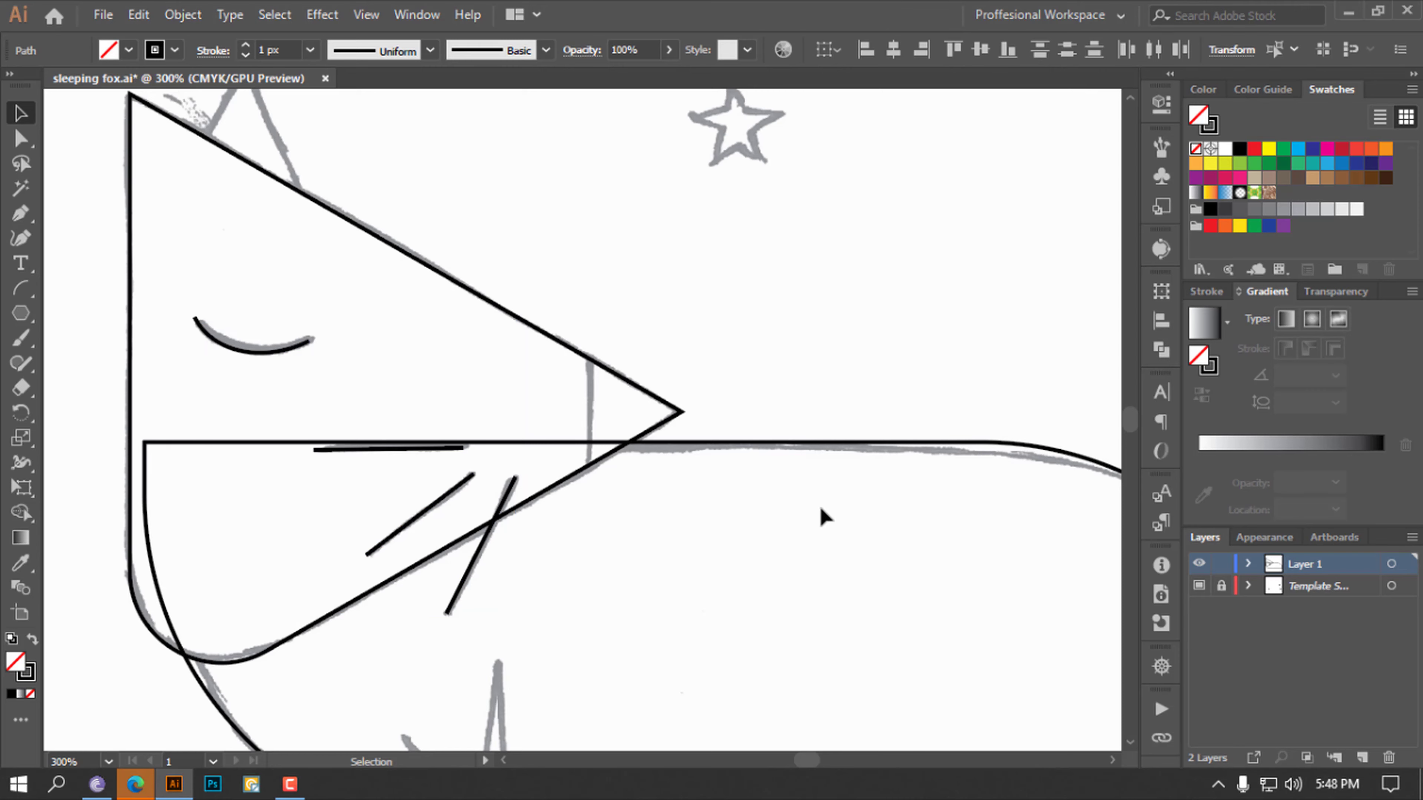
pyautogui.click(823, 515)
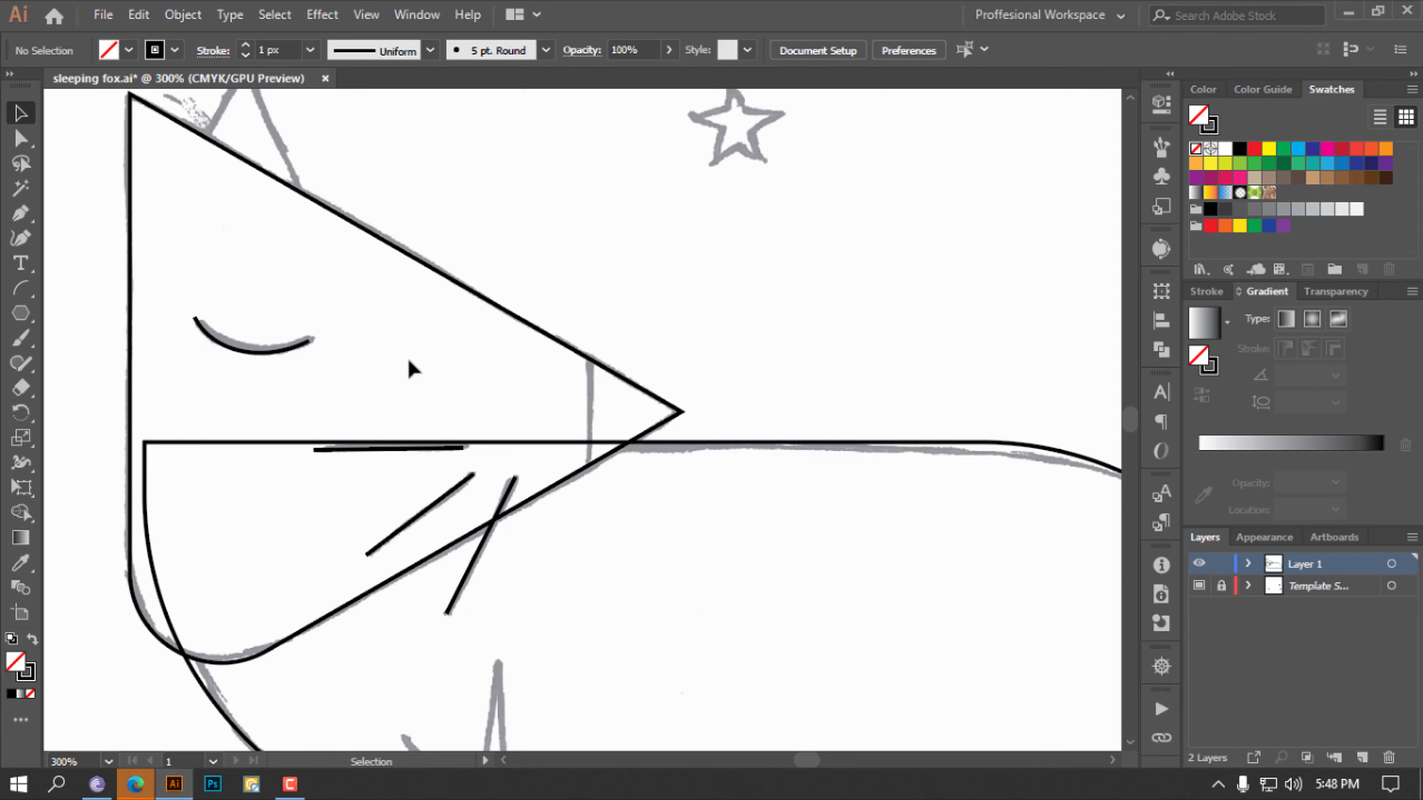
# Select the eye arc, the under-snout line and both diagonal whisker lines together
pyautogui.click(275, 357)
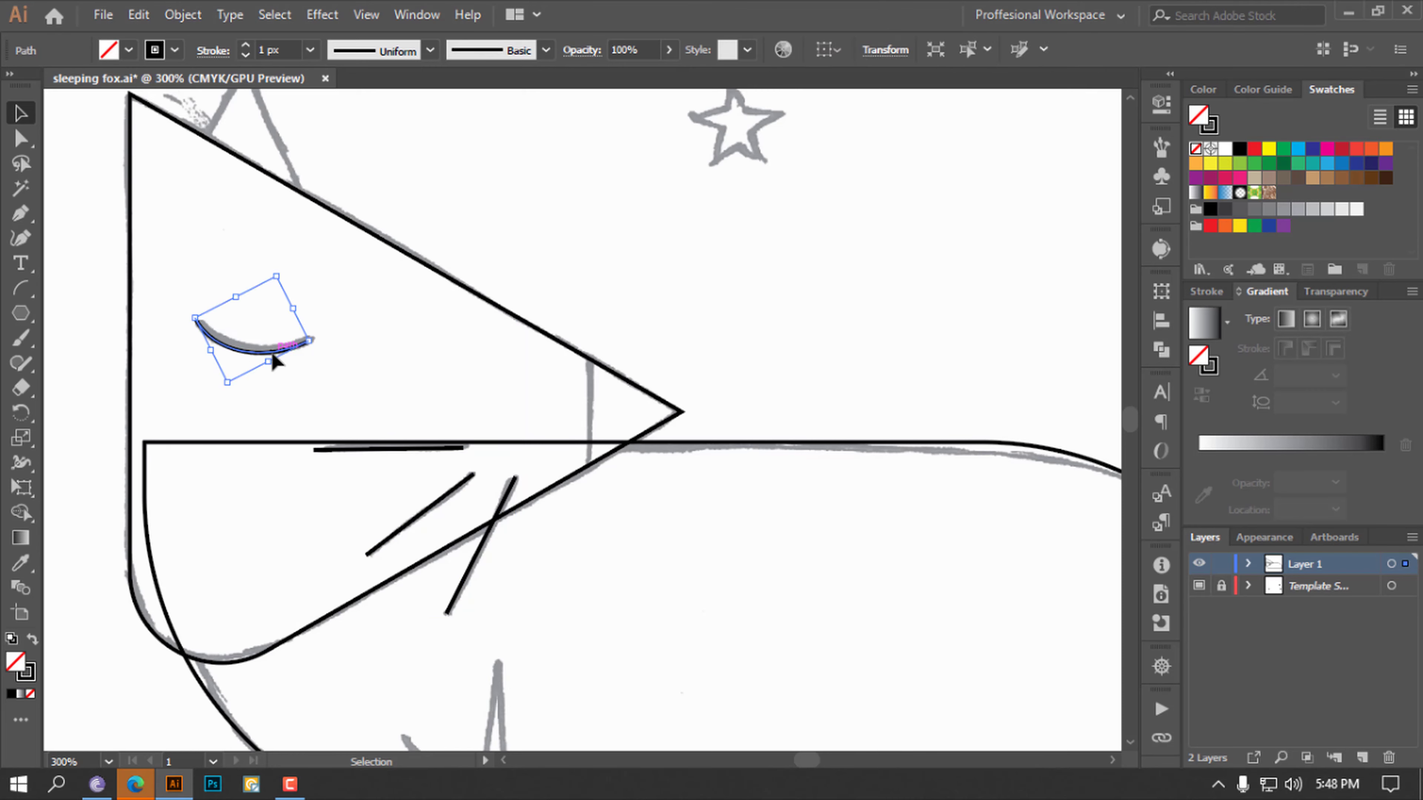
pyautogui.keyDown('shift'); pyautogui.click(392, 448); pyautogui.keyUp('shift')
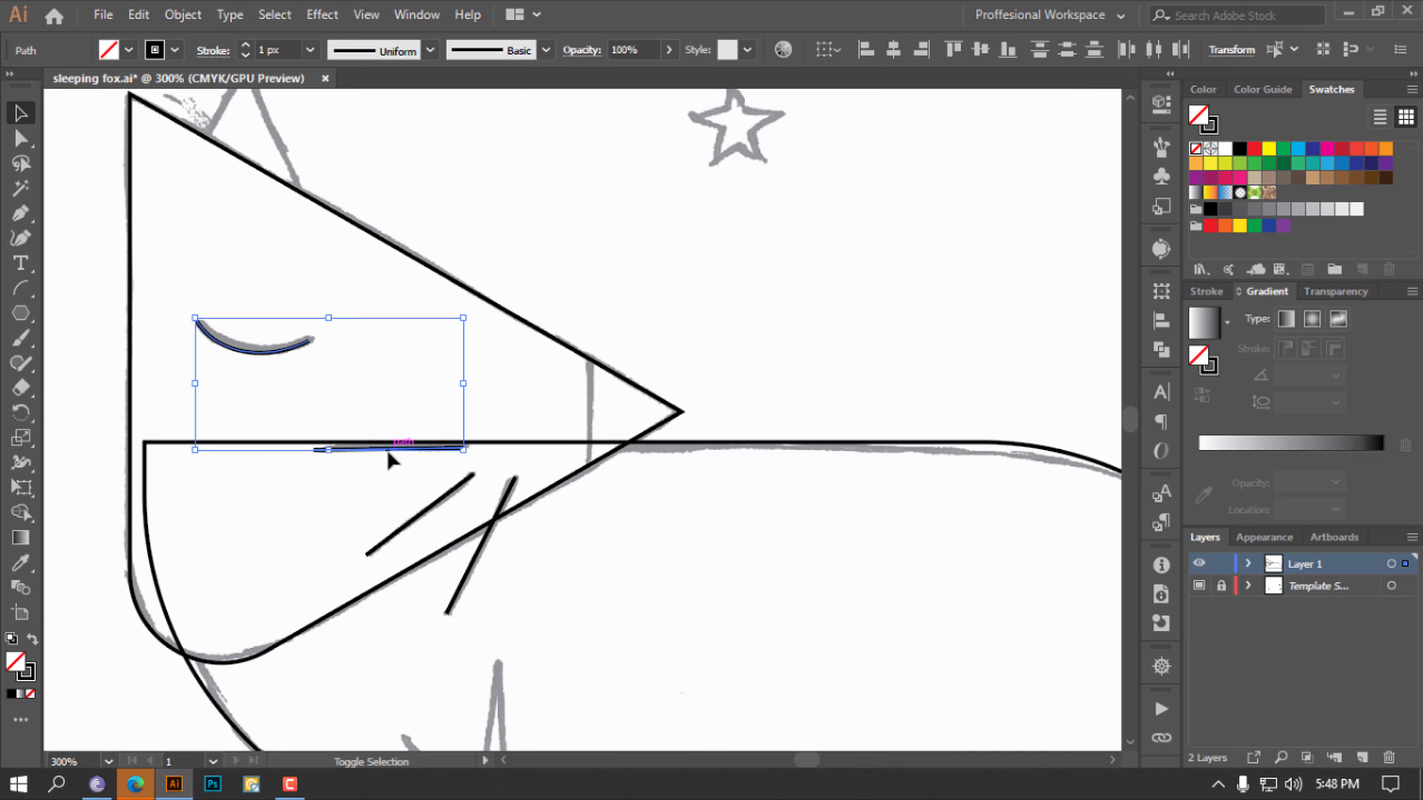
pyautogui.keyDown('shift'); pyautogui.click(420, 517); pyautogui.keyUp('shift')
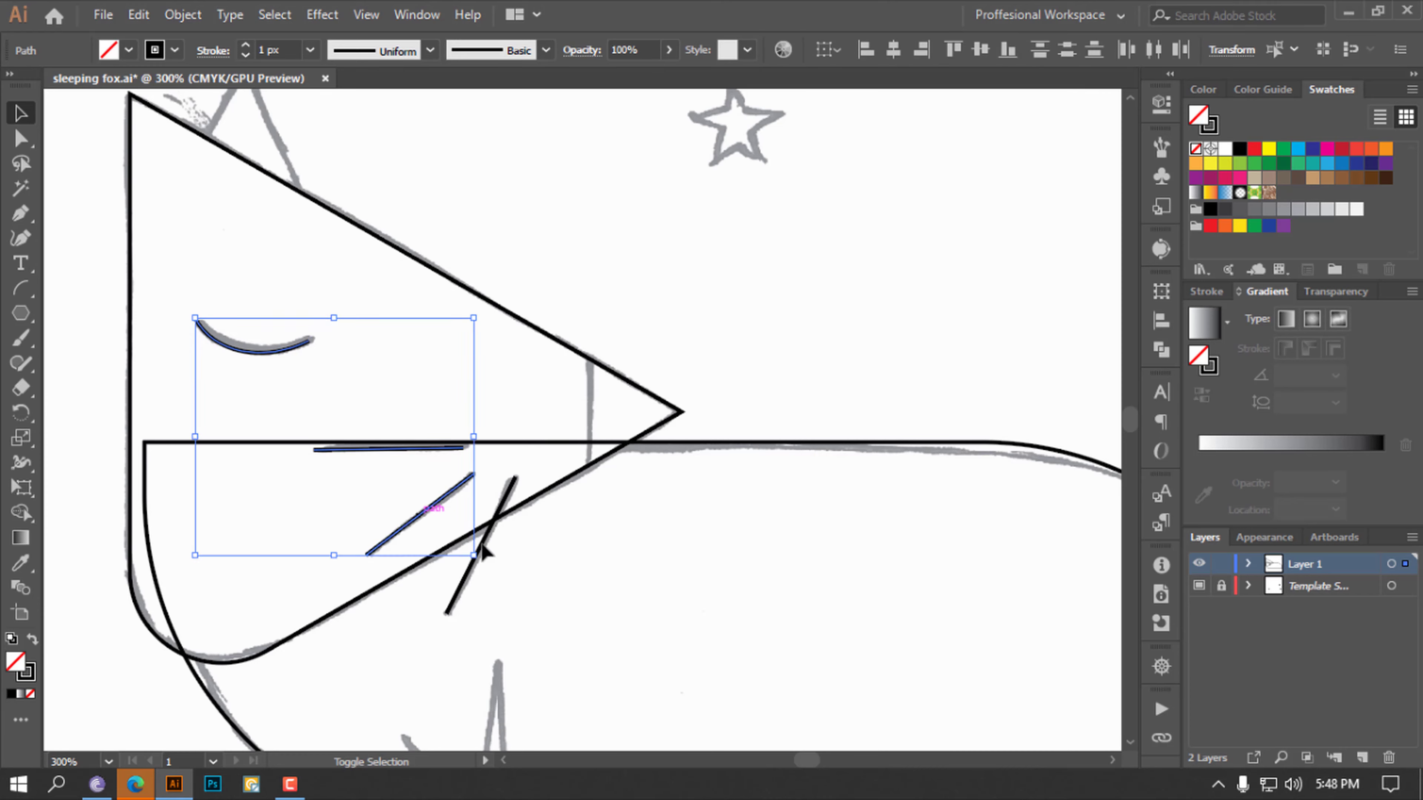
pyautogui.keyDown('shift'); pyautogui.click(463, 587); pyautogui.keyUp('shift')
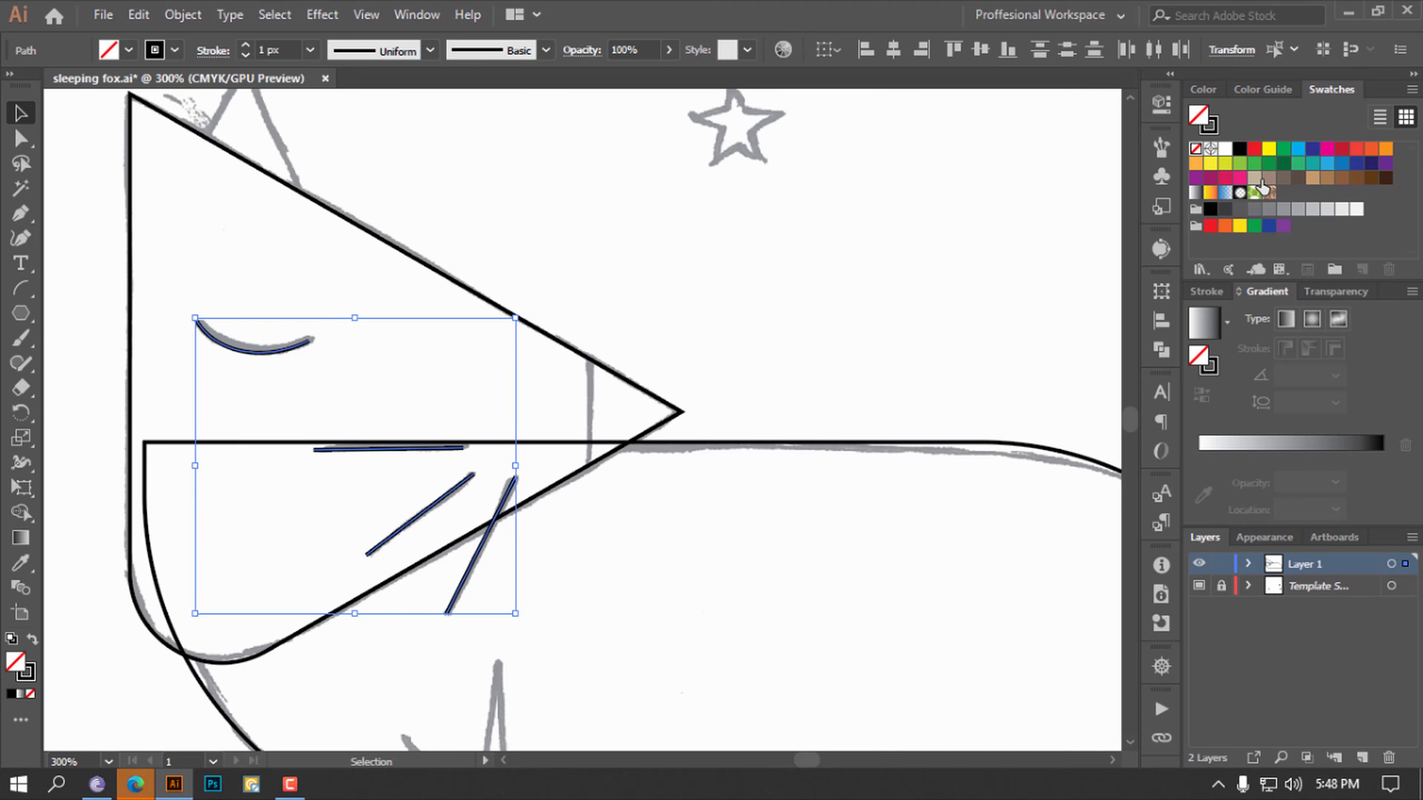
pyautogui.click(1161, 103)
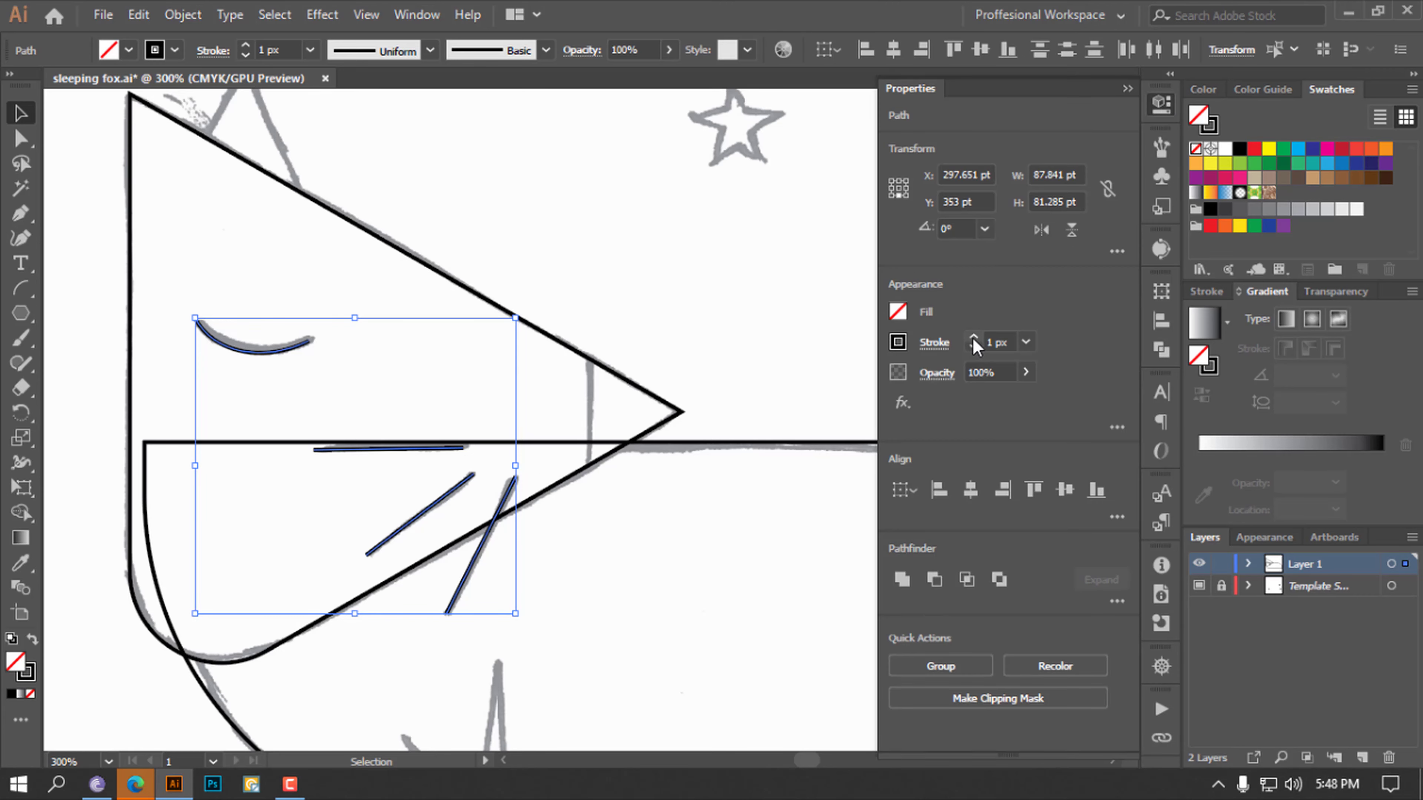
pyautogui.click(1162, 103)
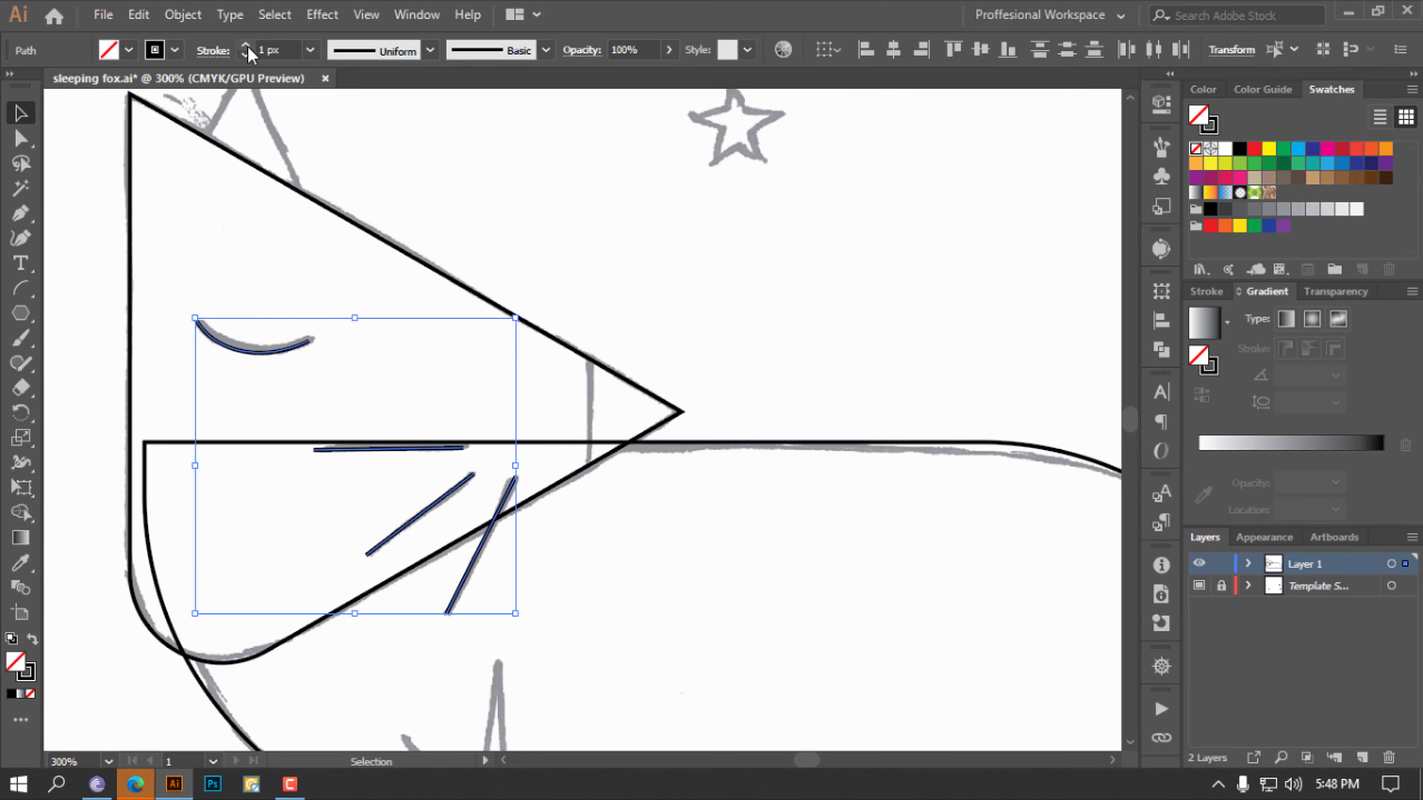
pyautogui.click(1163, 108)
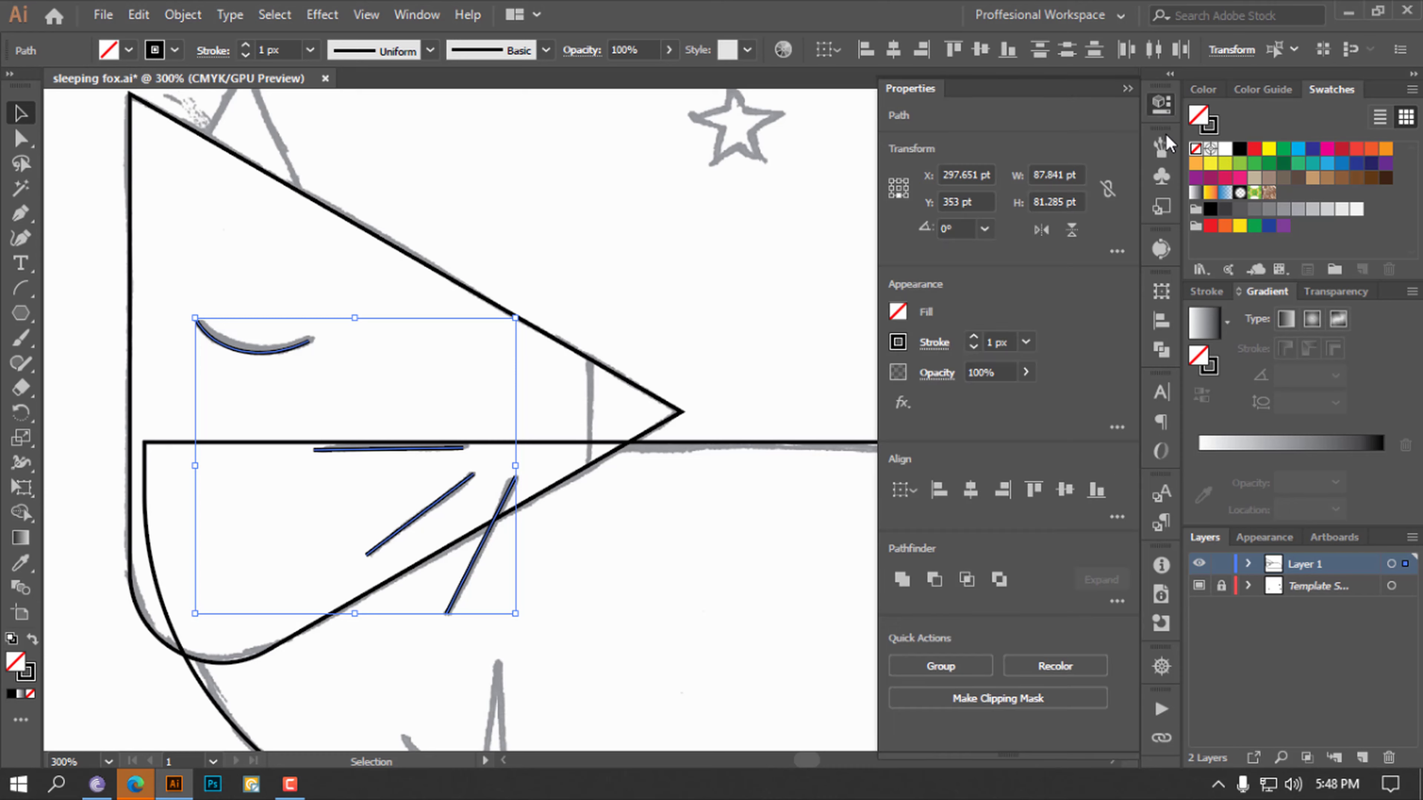
pyautogui.click(971, 337)
pyautogui.click(972, 337)
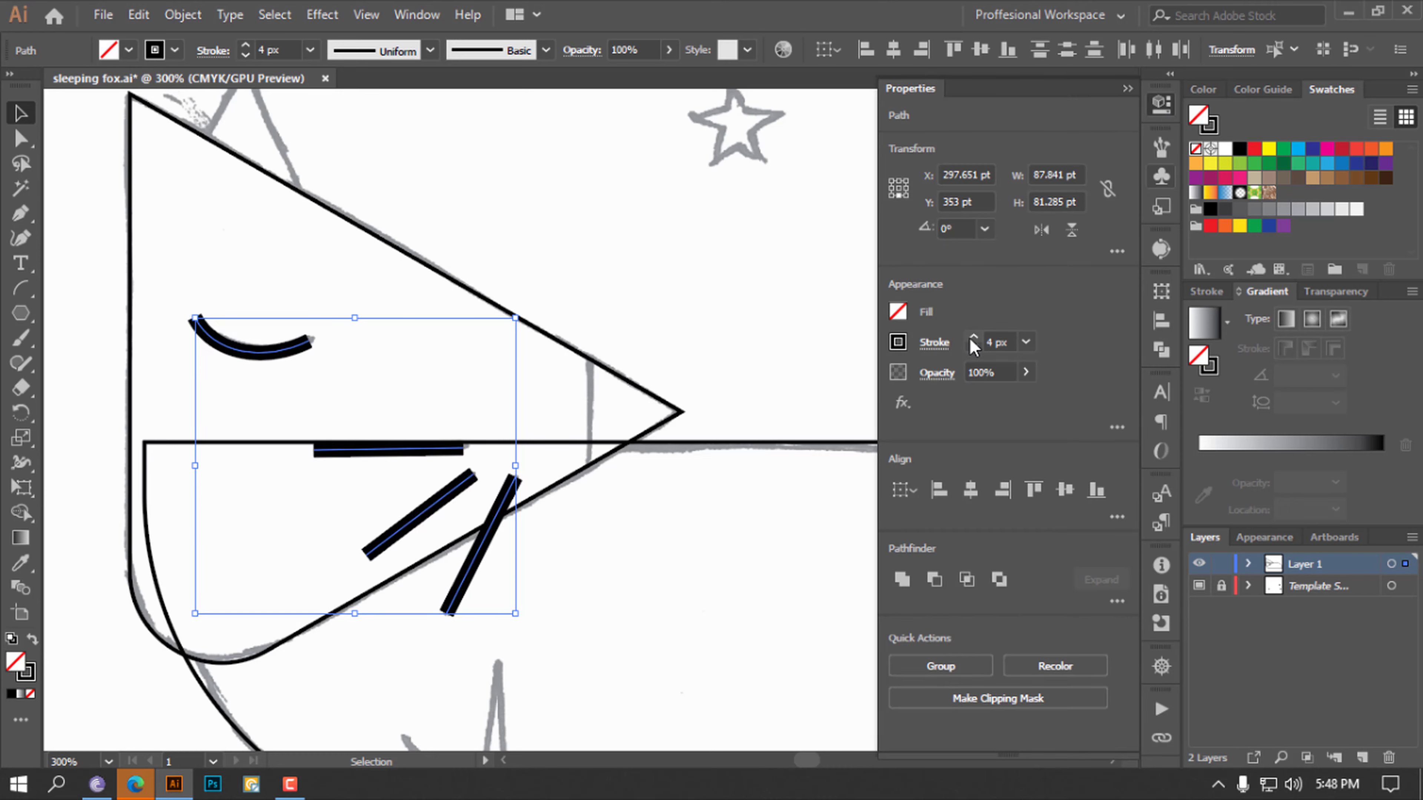
pyautogui.click(701, 342)
pyautogui.click(1161, 104)
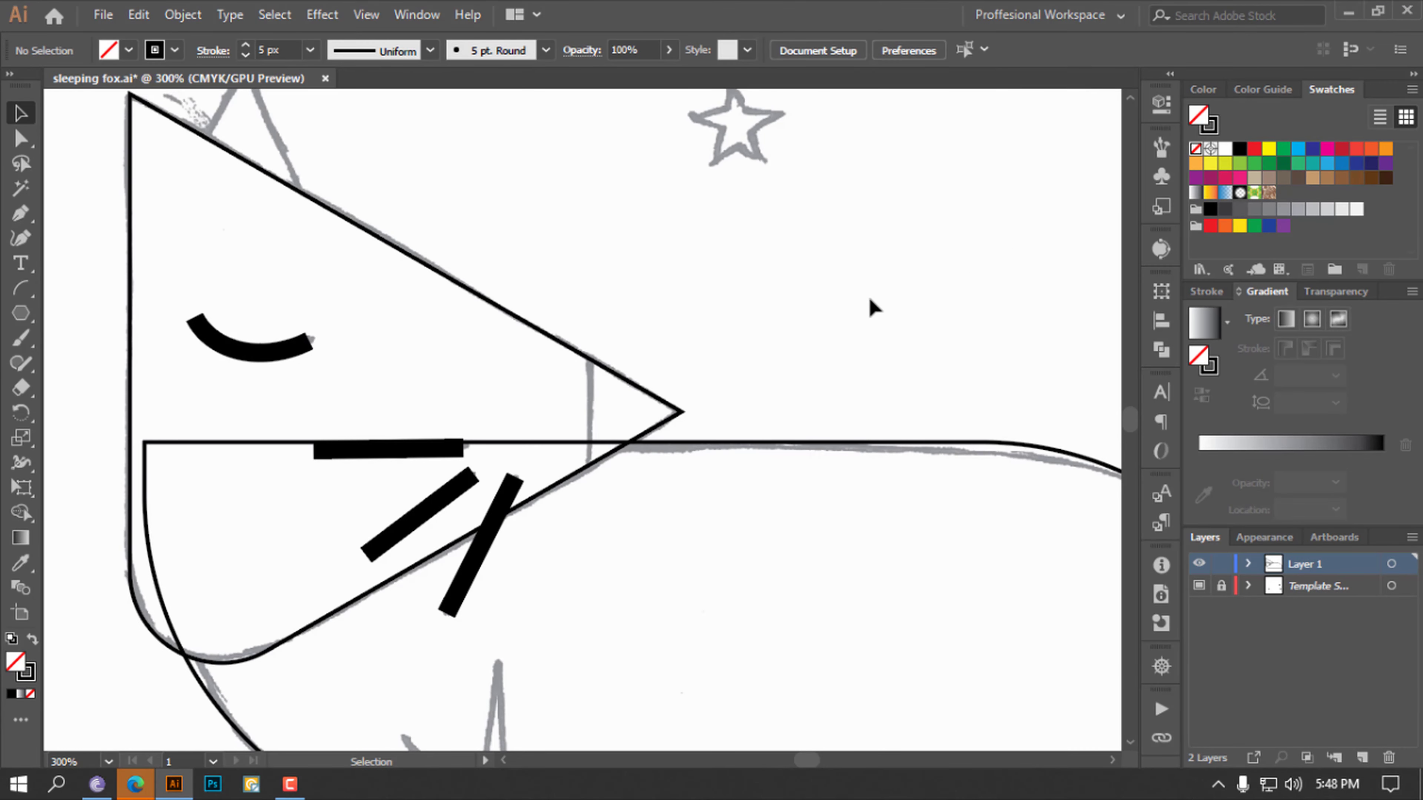
pyautogui.hotkey('ctrl', '1')
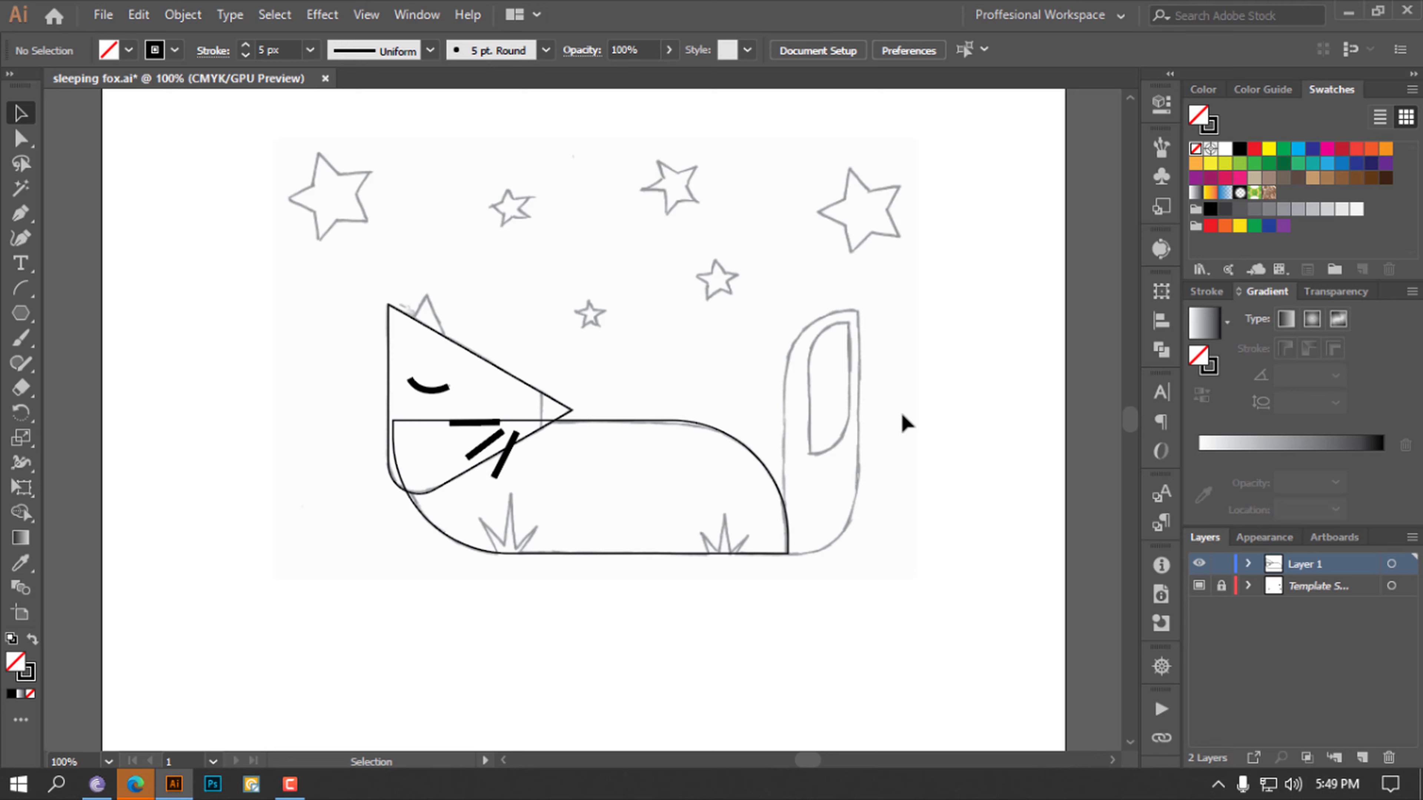
# Fit the whole artboard, with the fox and star sketch, in the window using Ctrl+0
pyautogui.hotkey('ctrl', '0')
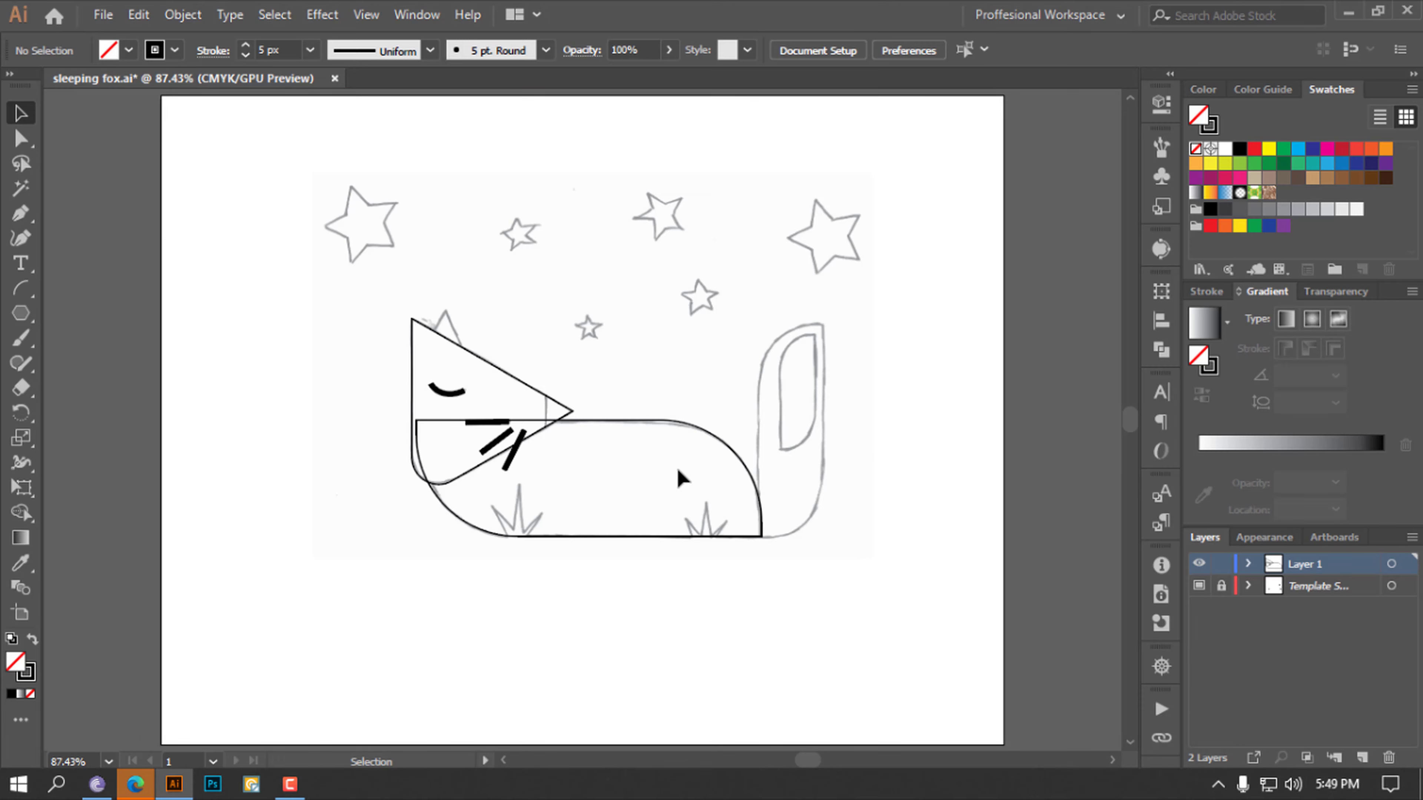
pyautogui.hotkey('ctrl', '1')
pyautogui.hotkey('ctrl', '0')
# Create a three-sided polygon with a 50 pt radius for the ear
pyautogui.click(21, 315)
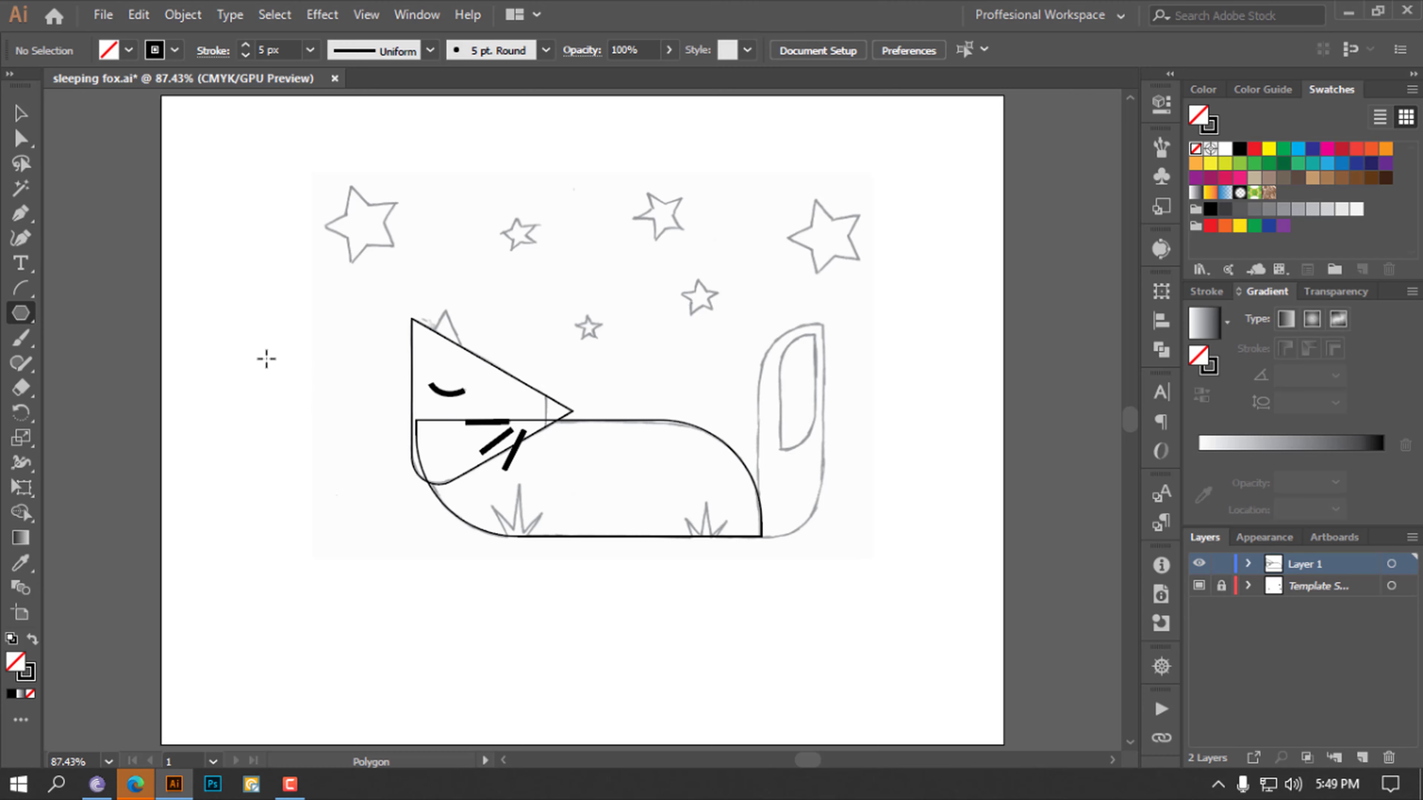
pyautogui.click(266, 359)
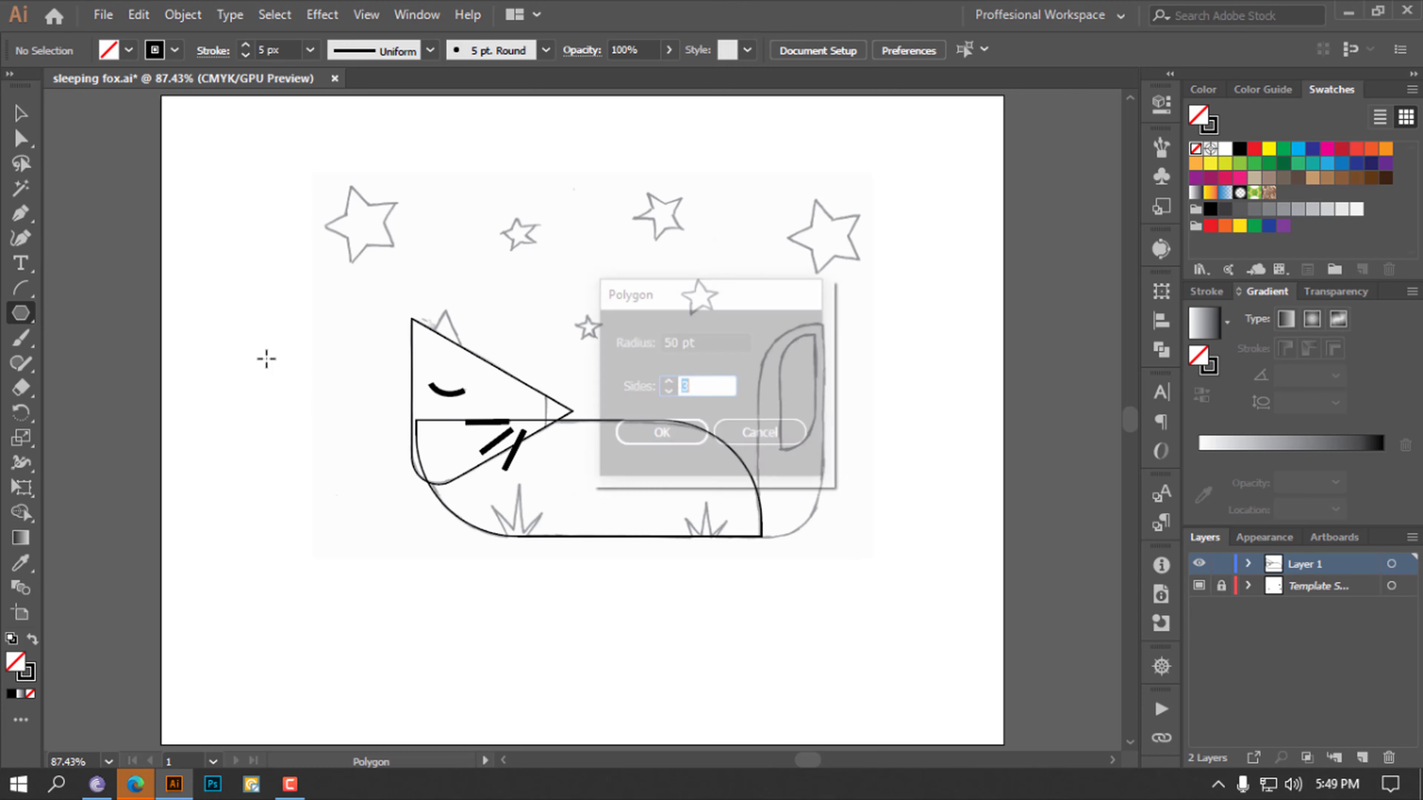
pyautogui.moveTo(735, 307)
pyautogui.mouseDown()
pyautogui.moveTo(449, 245)
pyautogui.moveTo(383, 213)
pyautogui.mouseUp()
pyautogui.click(330, 349)
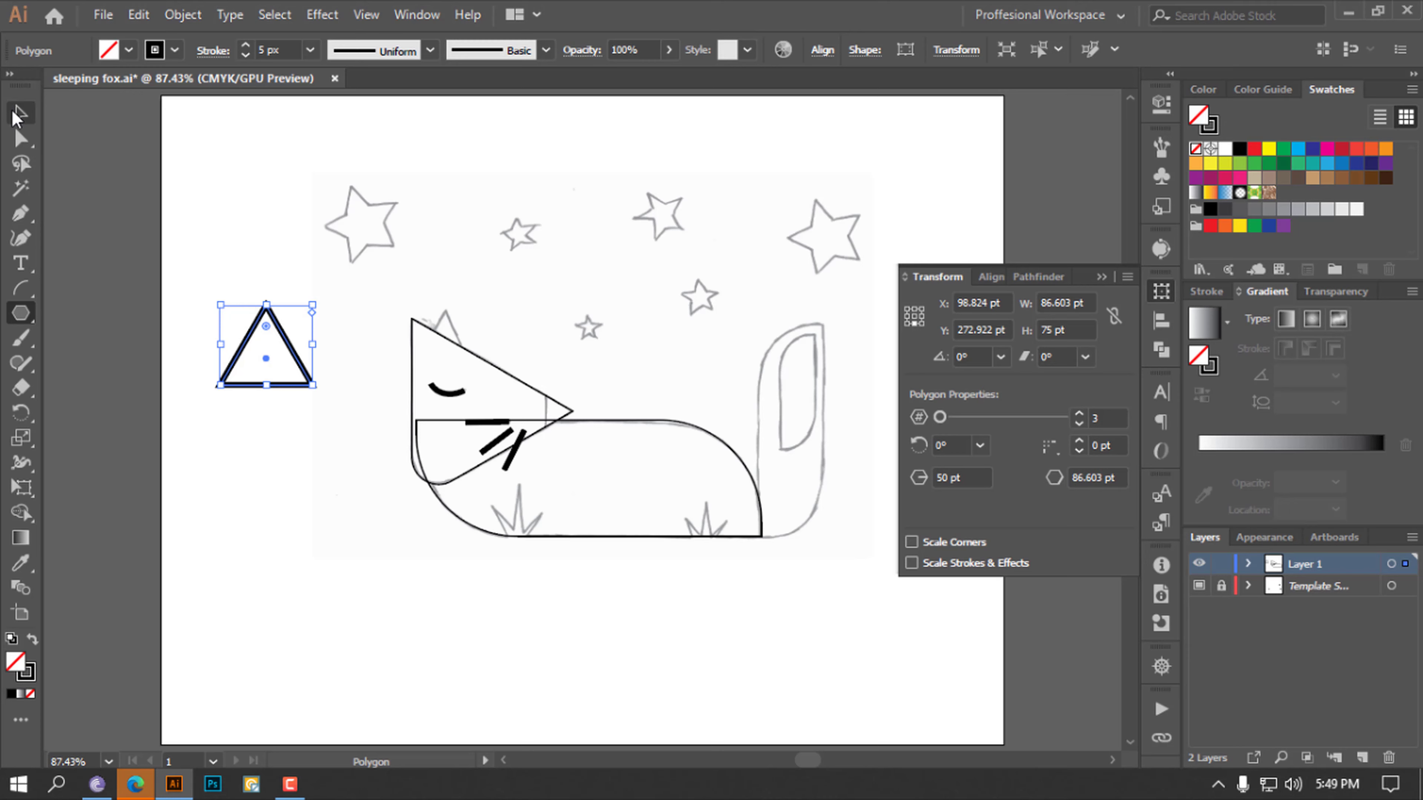
# Move and shrink the triangle to about 44 × 43 pt at the top of the fox's head
pyautogui.click(17, 115)
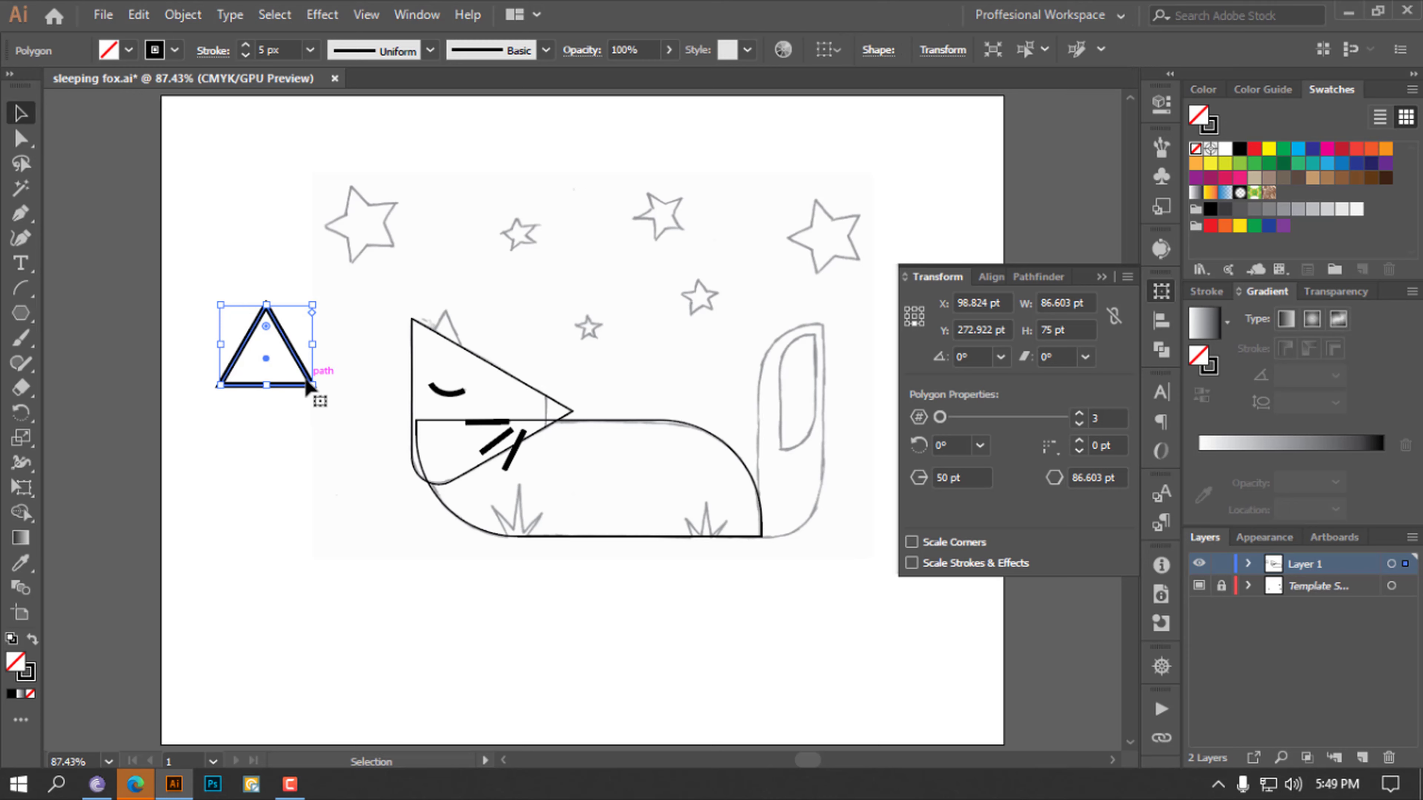
pyautogui.moveTo(308, 386); pyautogui.dragTo(486, 392)
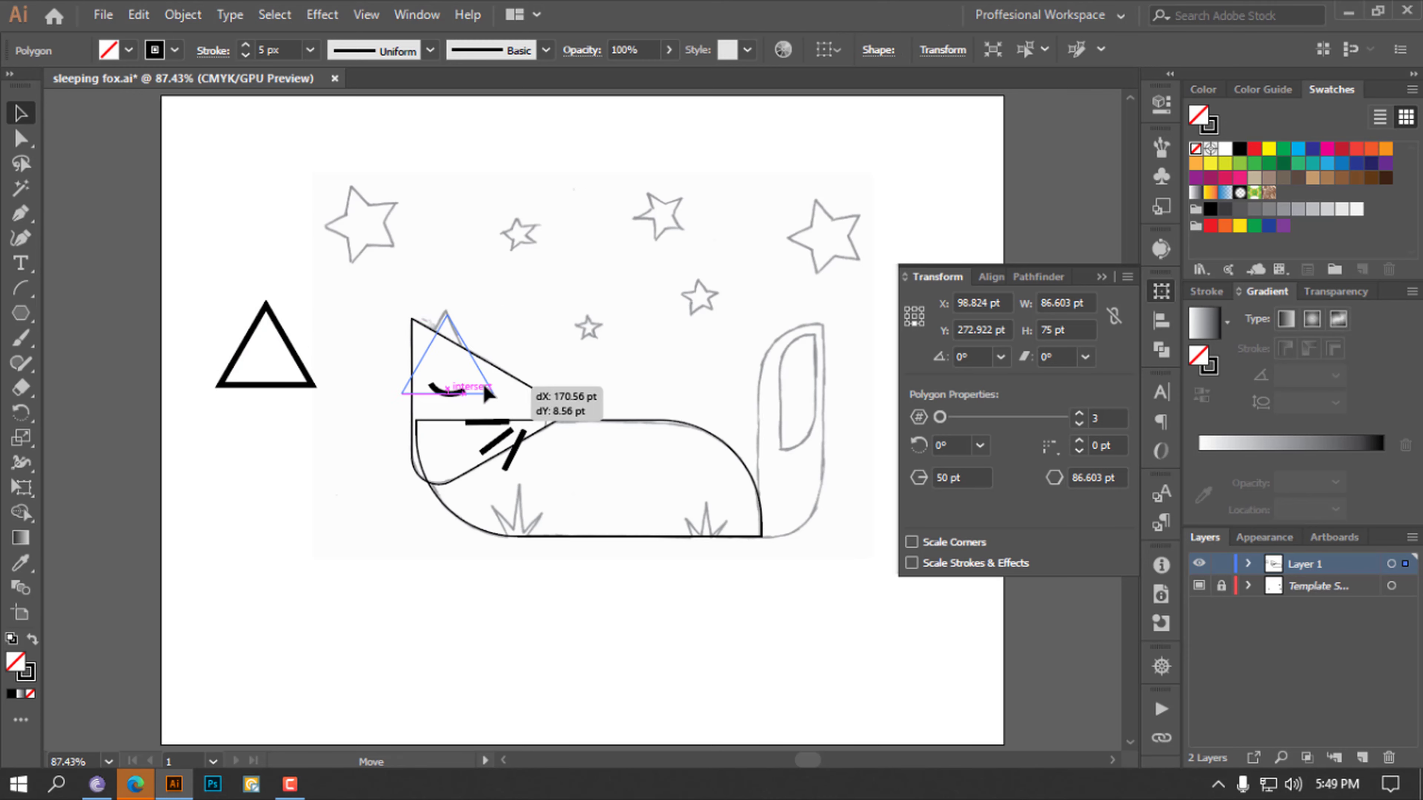
pyautogui.moveTo(485, 387); pyautogui.dragTo(485, 356)
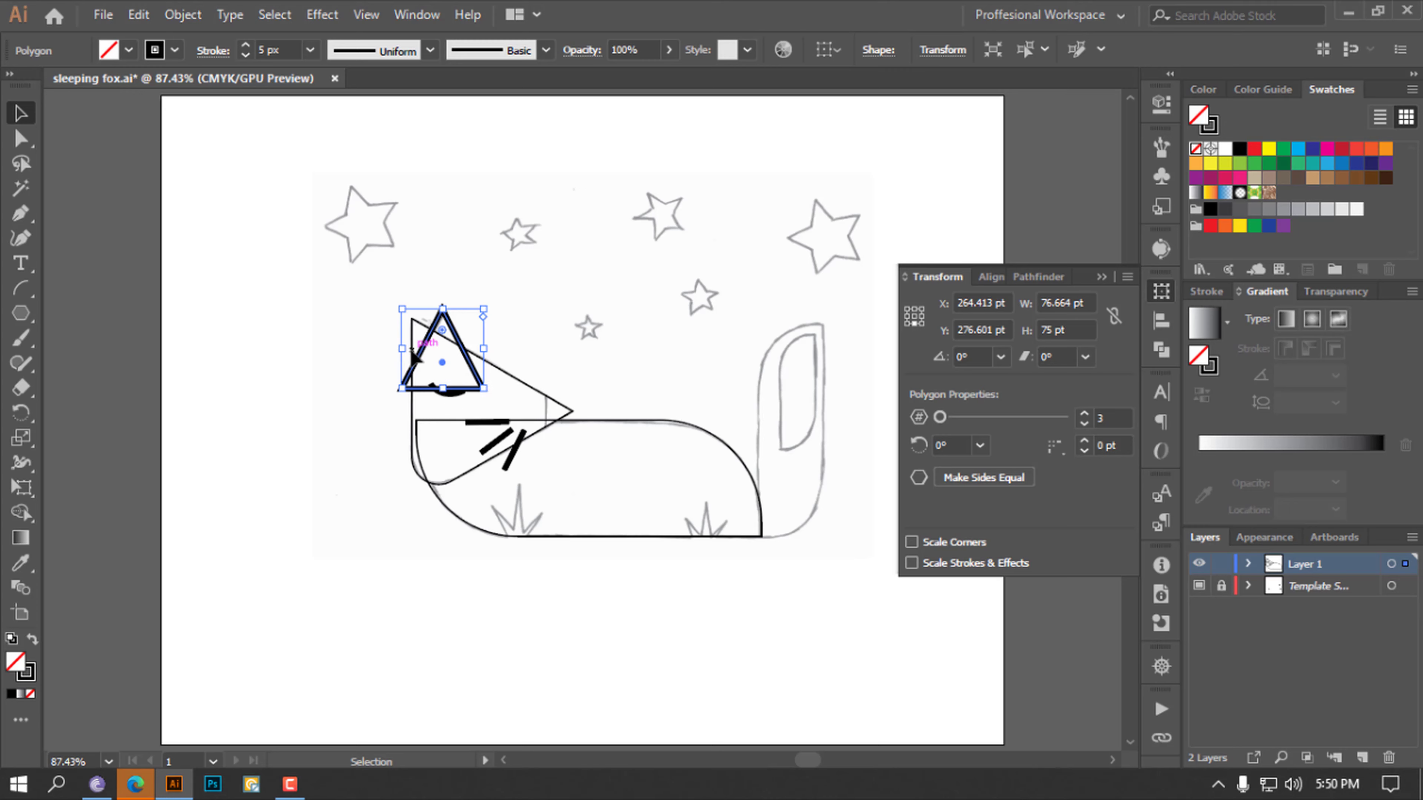
pyautogui.moveTo(402, 388)
pyautogui.mouseDown()
pyautogui.moveTo(431, 353)
pyautogui.moveTo(463, 345)
pyautogui.mouseUp()
pyautogui.click(547, 325)
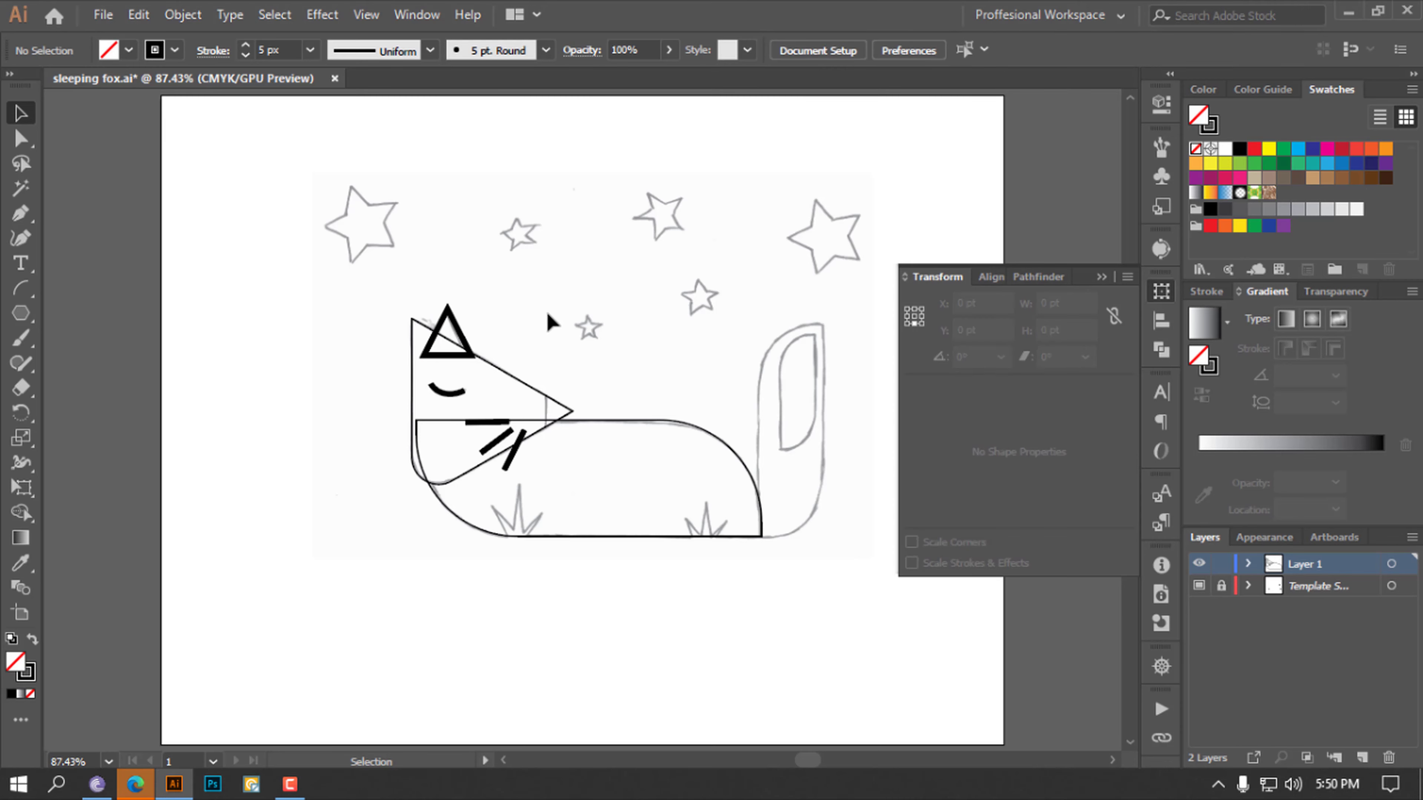
pyautogui.click(447, 353)
pyautogui.press('Left')
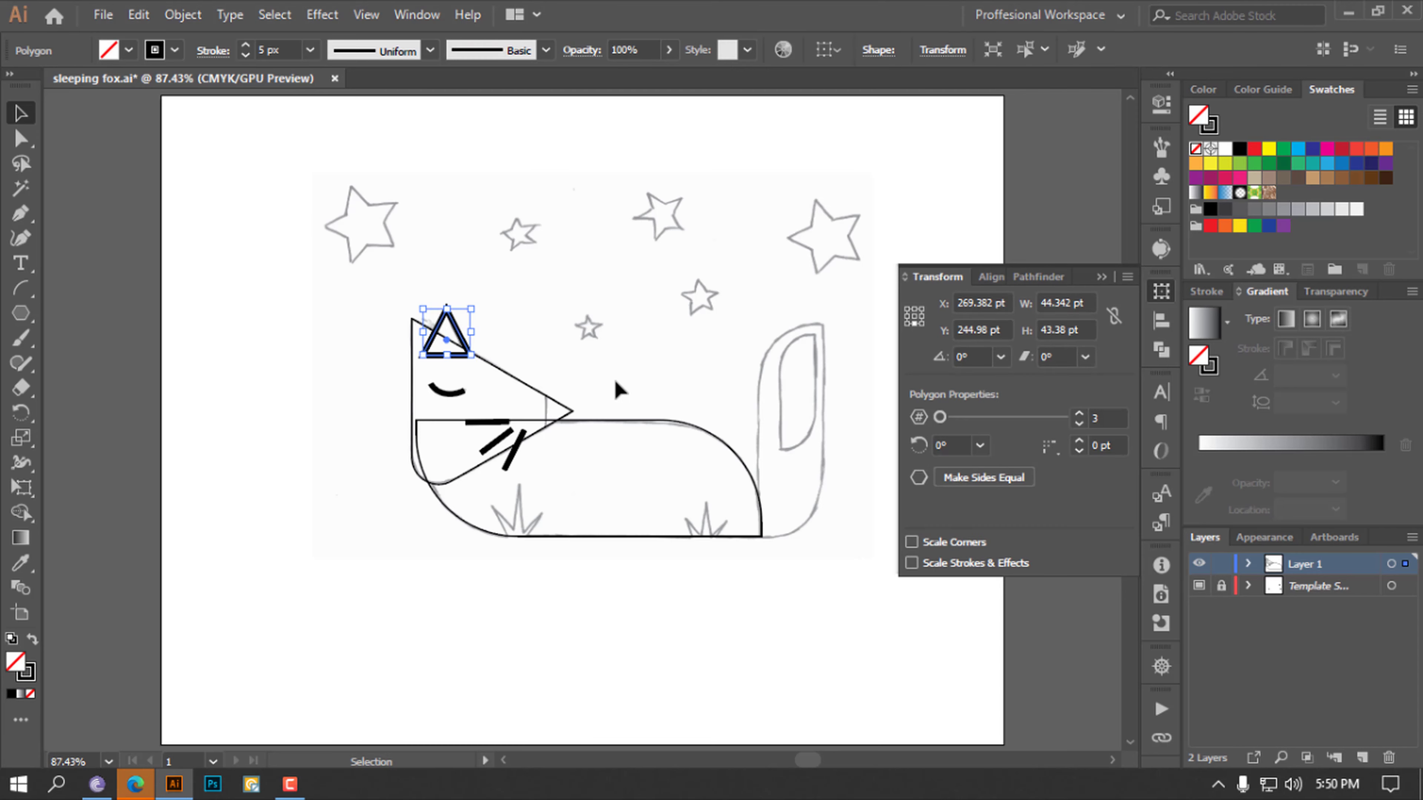
pyautogui.press('Down')
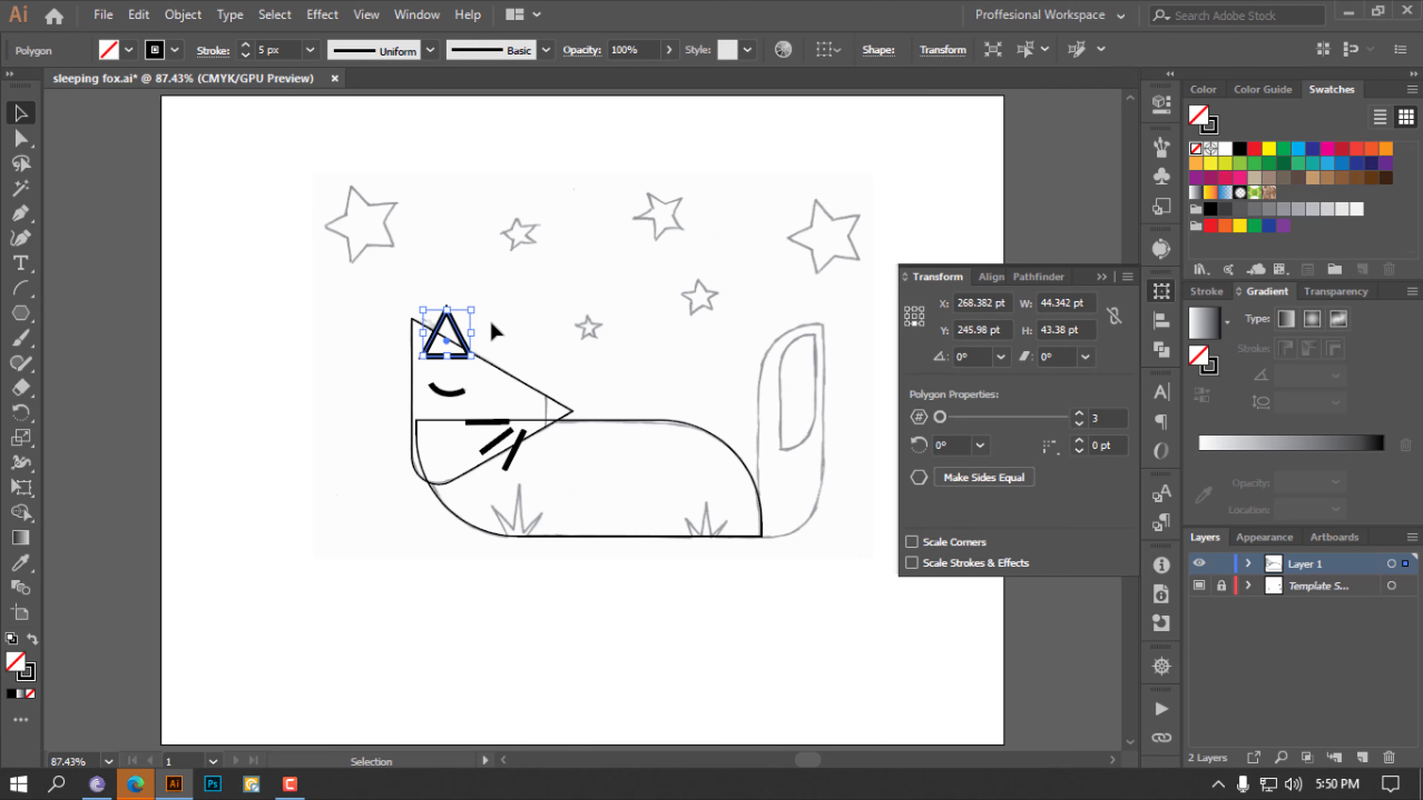
pyautogui.click(500, 331)
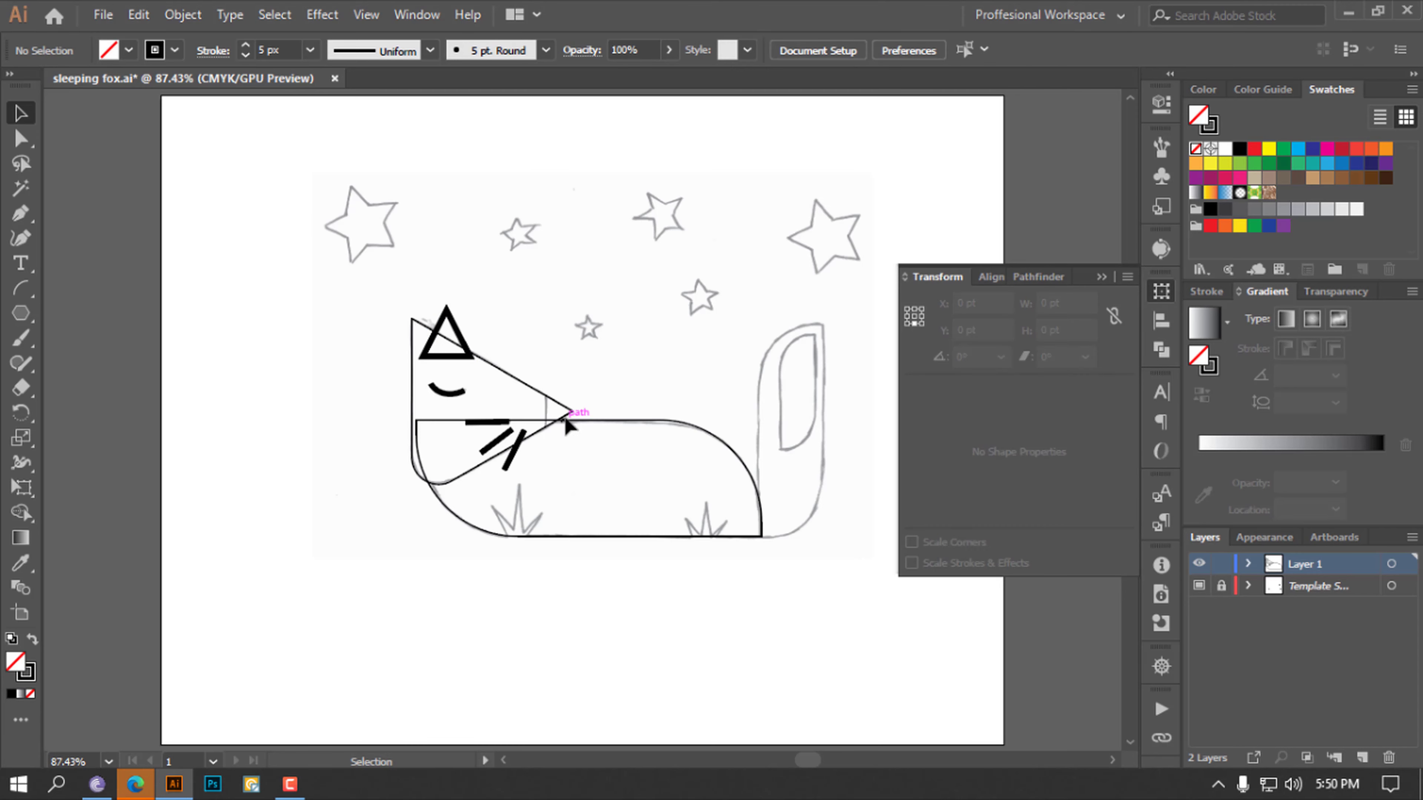
# Select the fox's head triangle inside the fox group
pyautogui.press('a')
pyautogui.press('v')
pyautogui.click(567, 411)
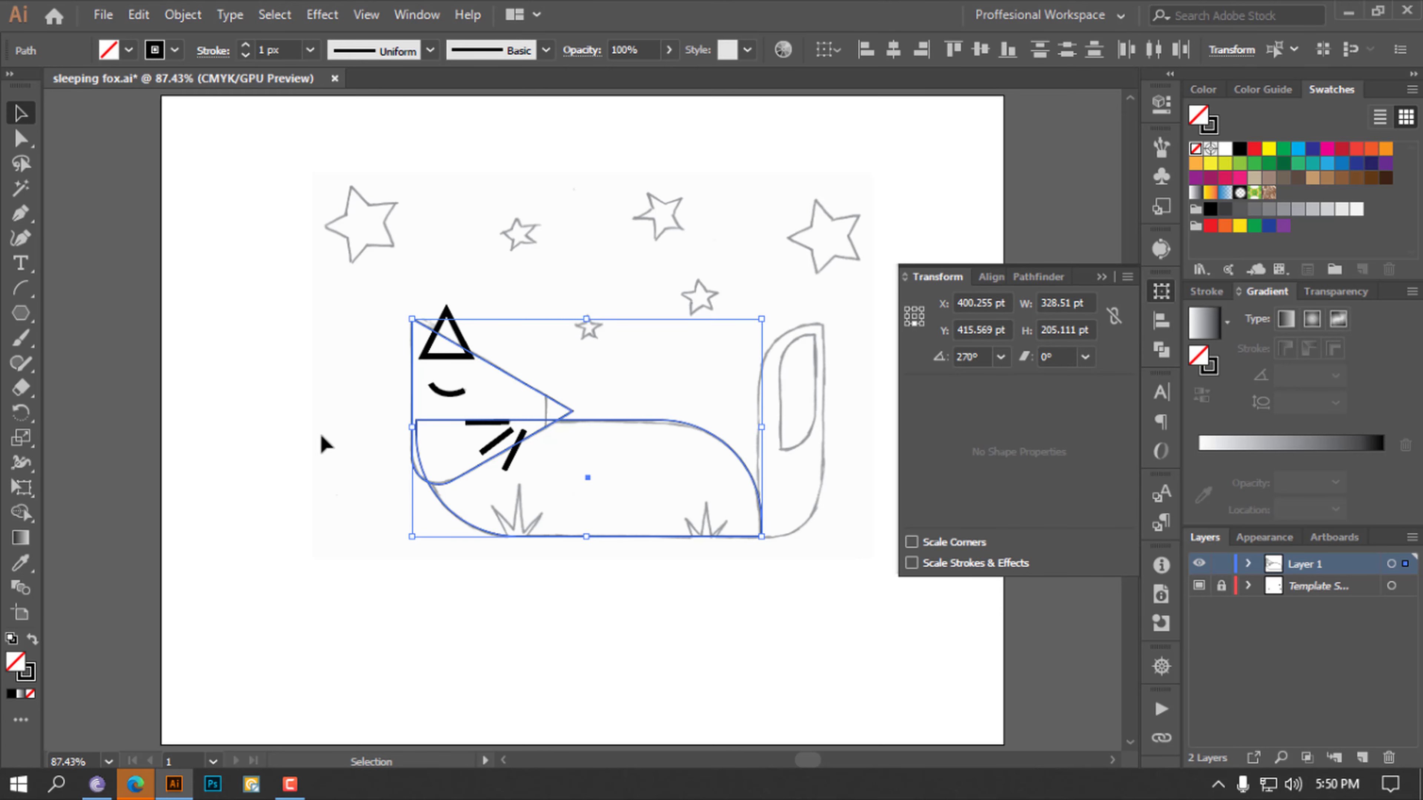
# Fill the fox's head triangle with a light orange swatch
pyautogui.click(327, 442)
pyautogui.click(531, 389)
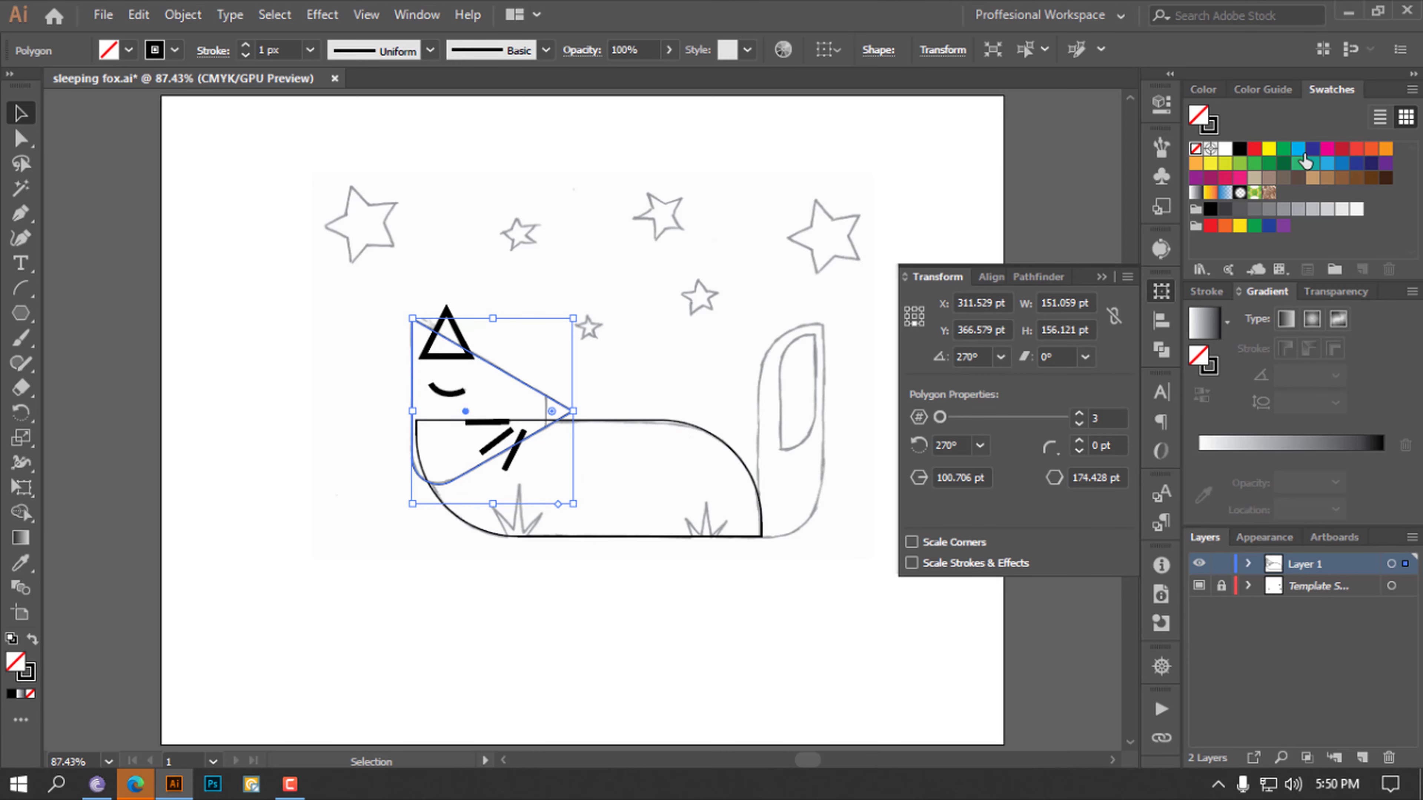
pyautogui.click(1371, 148)
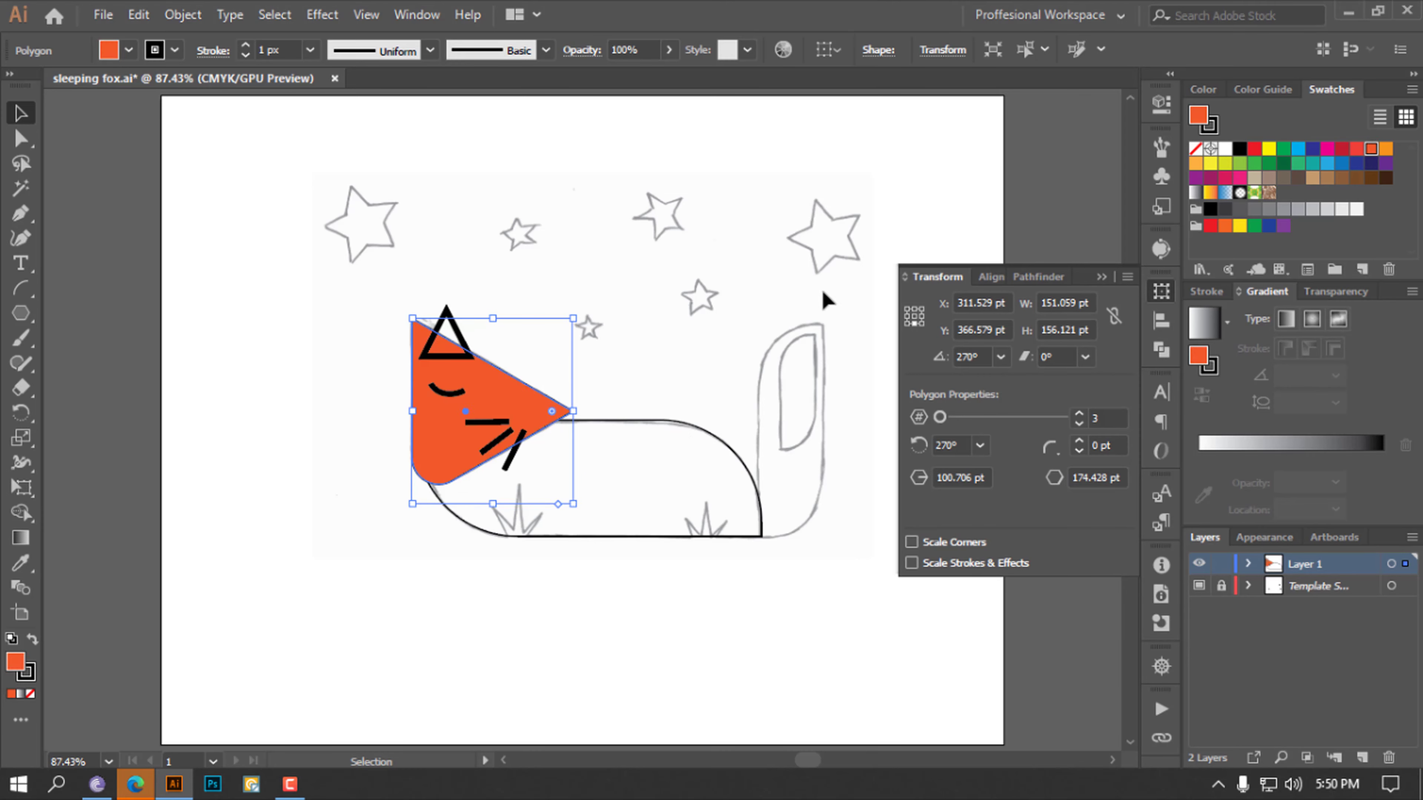
pyautogui.click(1386, 149)
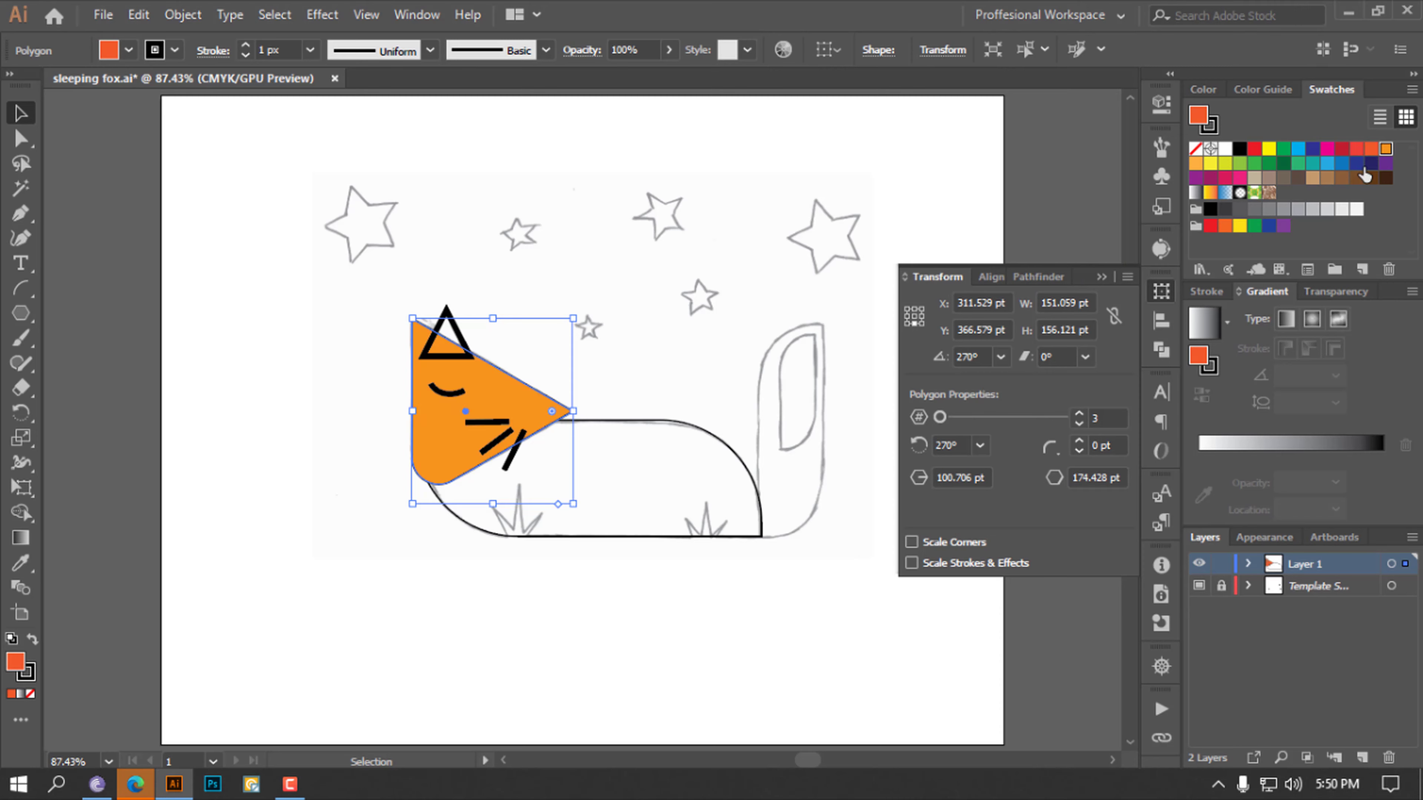
pyautogui.click(707, 349)
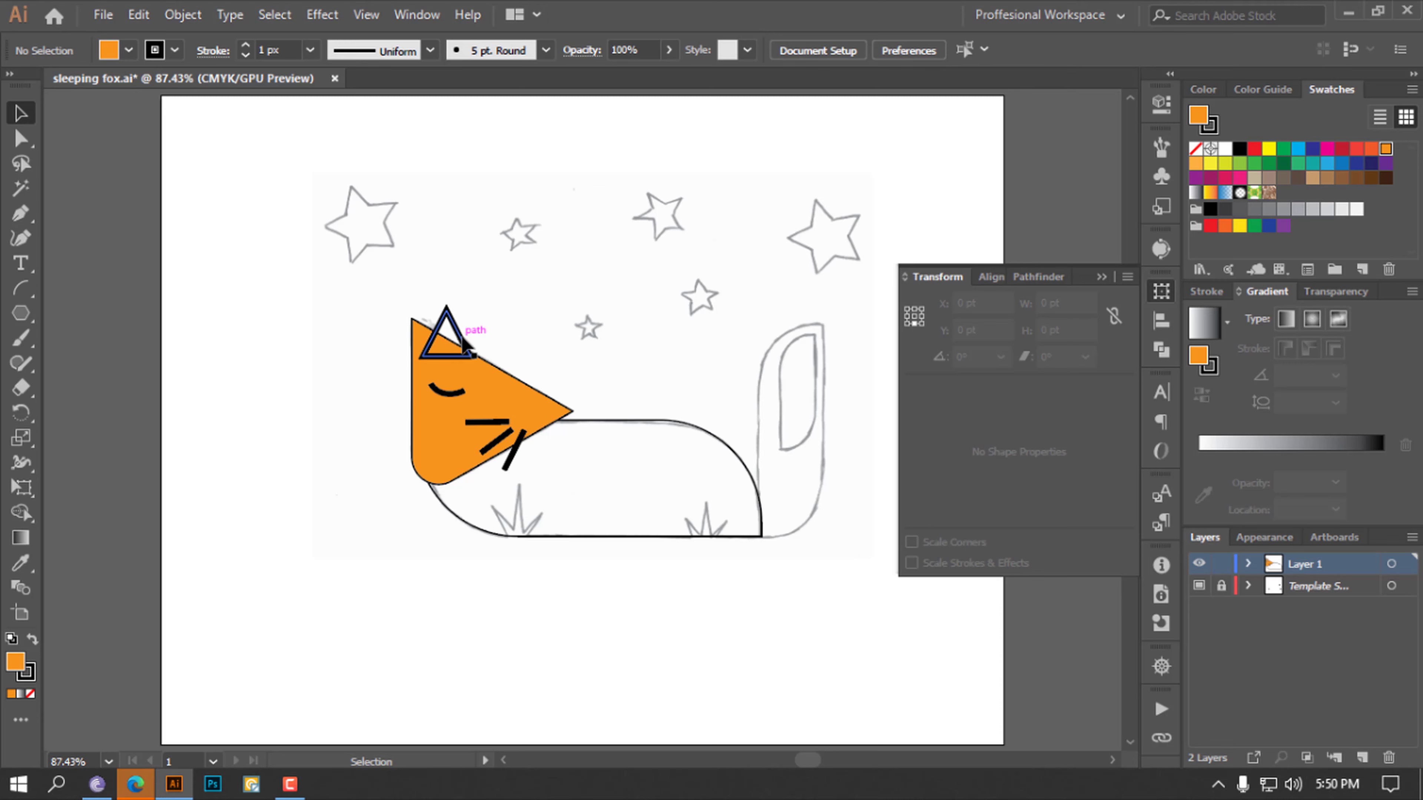
pyautogui.click(464, 348)
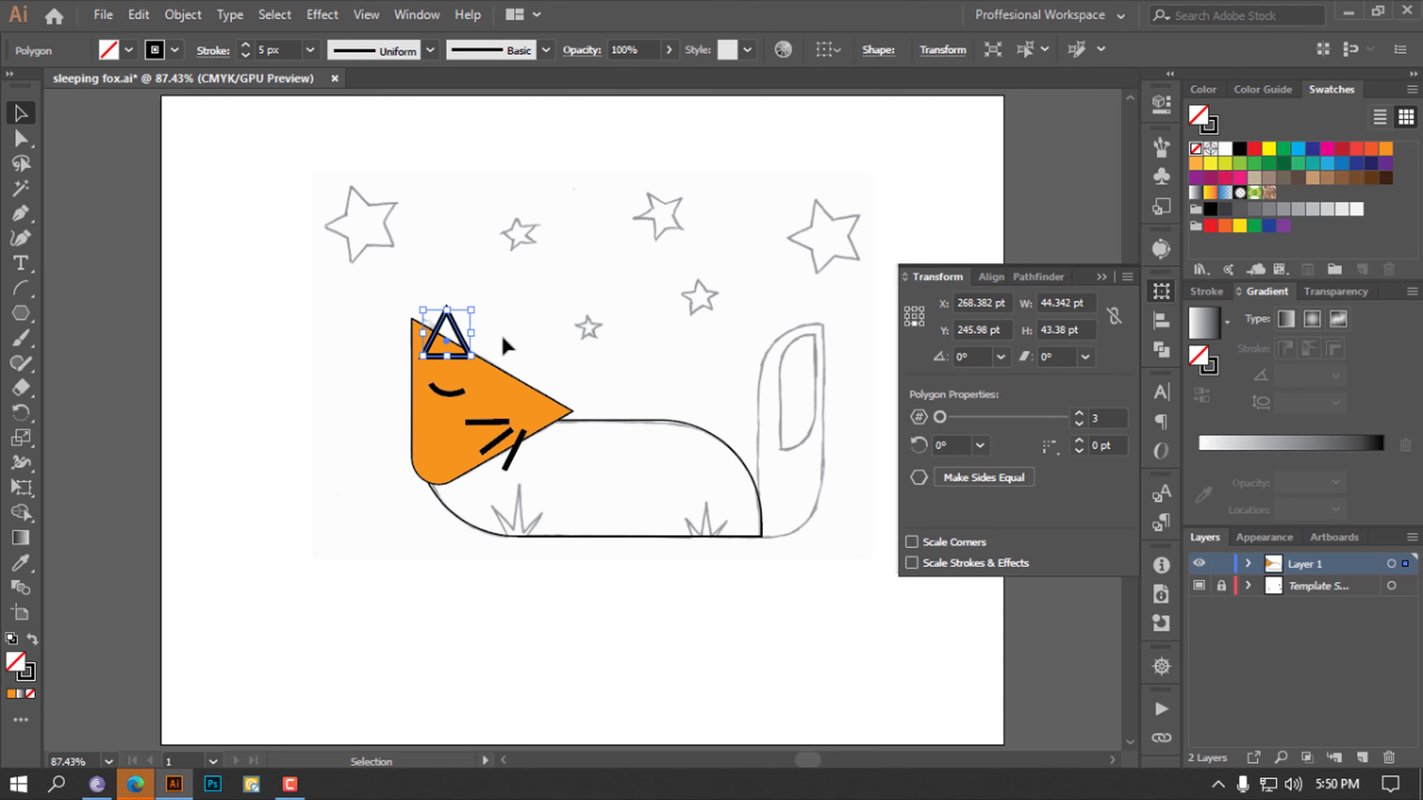
pyautogui.click(496, 313)
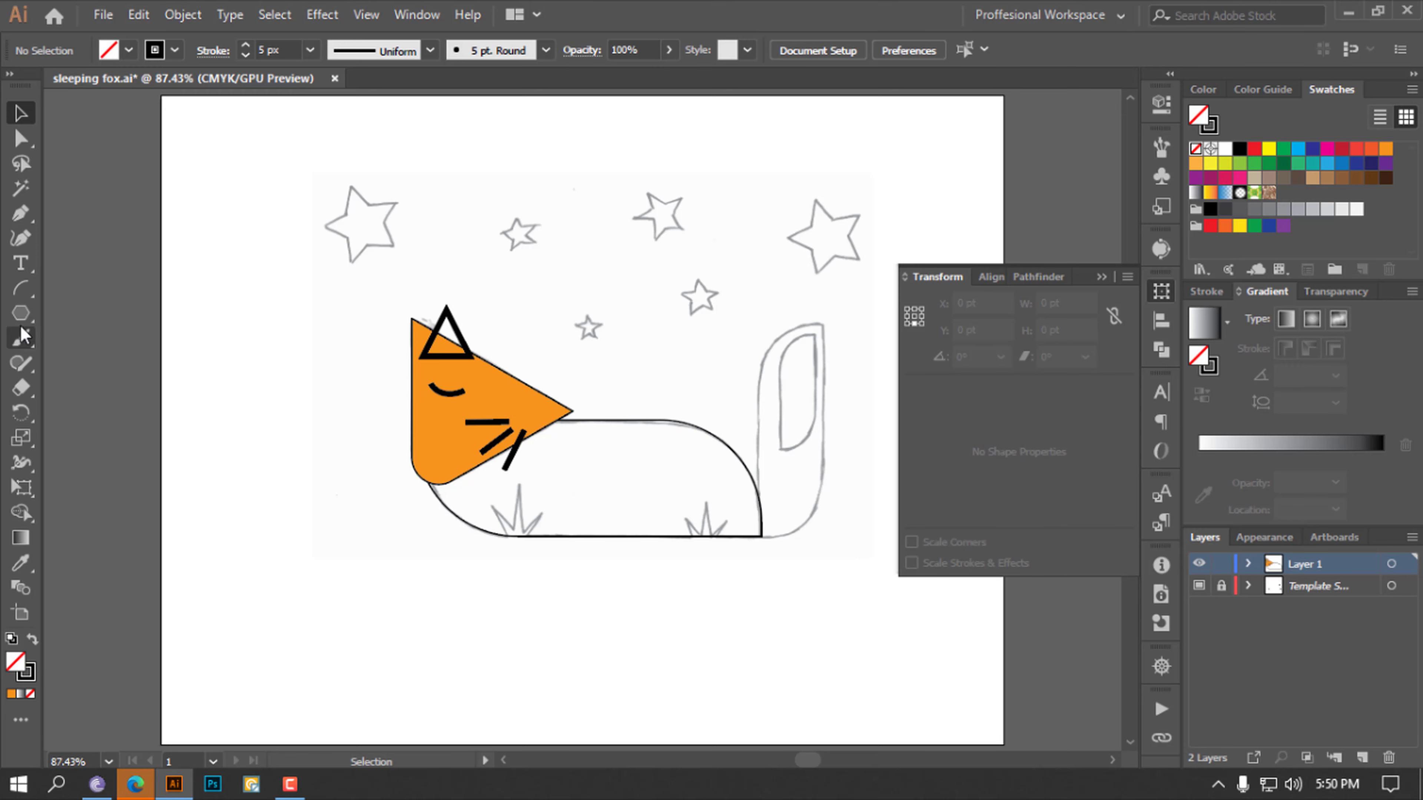
pyautogui.moveTo(20, 312); pyautogui.dragTo(80, 313)
pyautogui.click(80, 314)
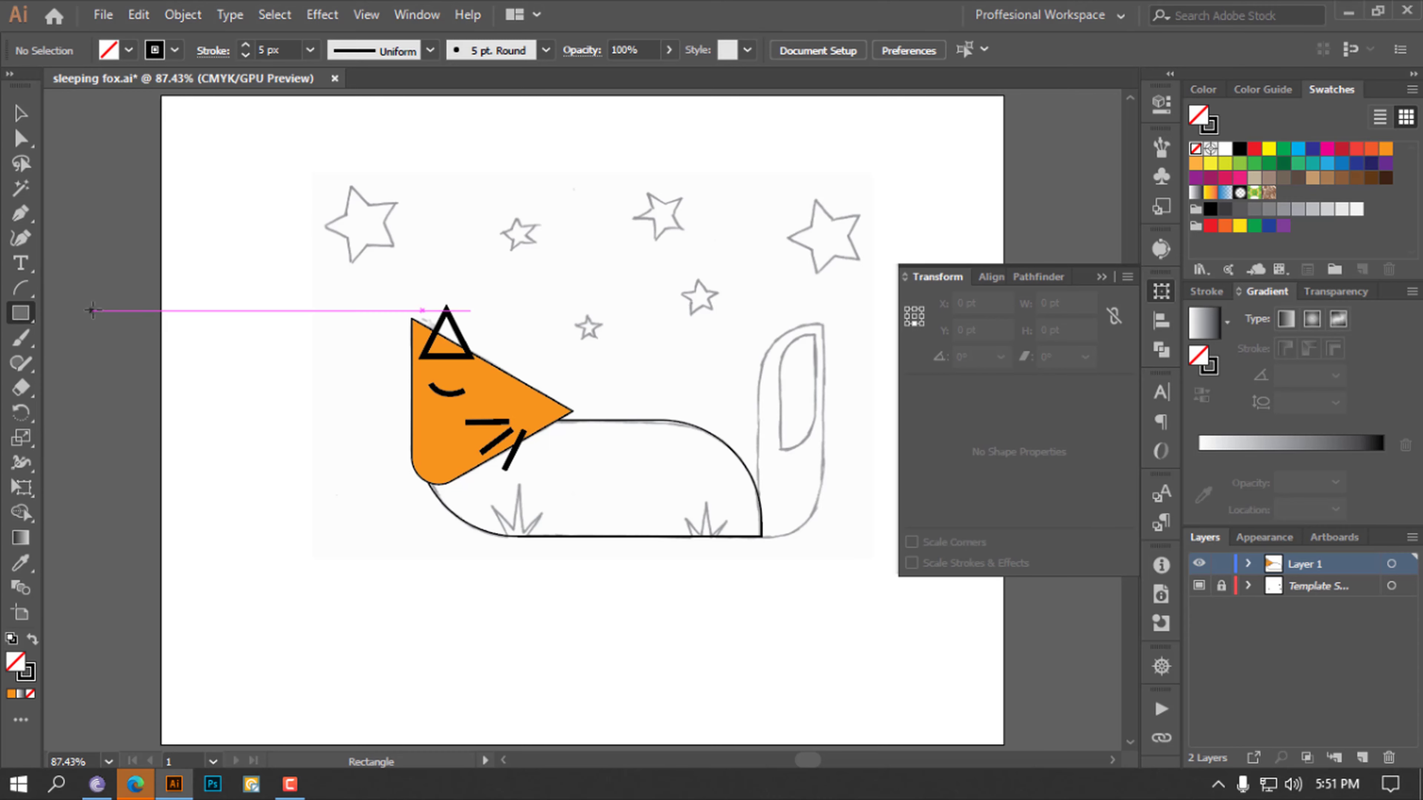
pyautogui.moveTo(401, 291); pyautogui.dragTo(487, 318)
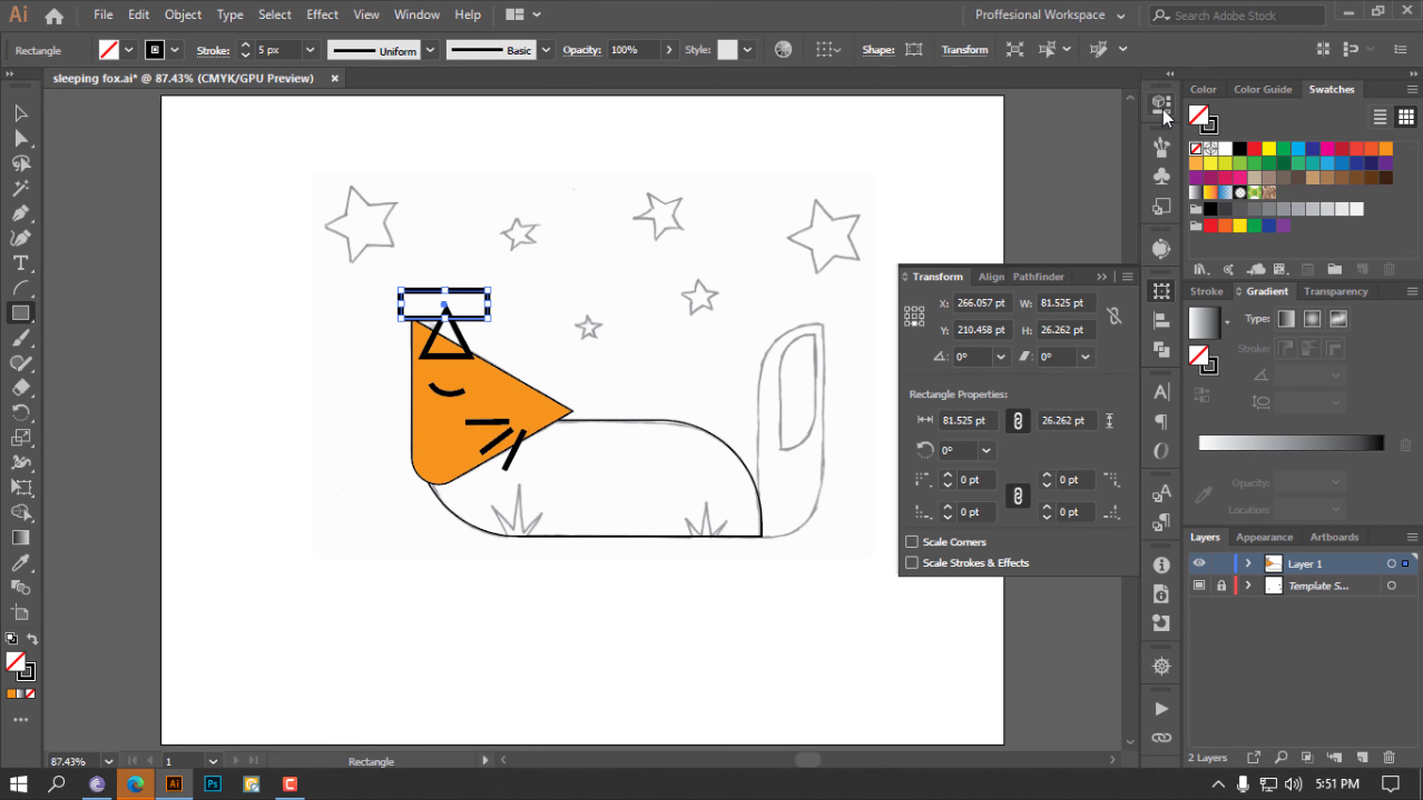
pyautogui.click(1269, 149)
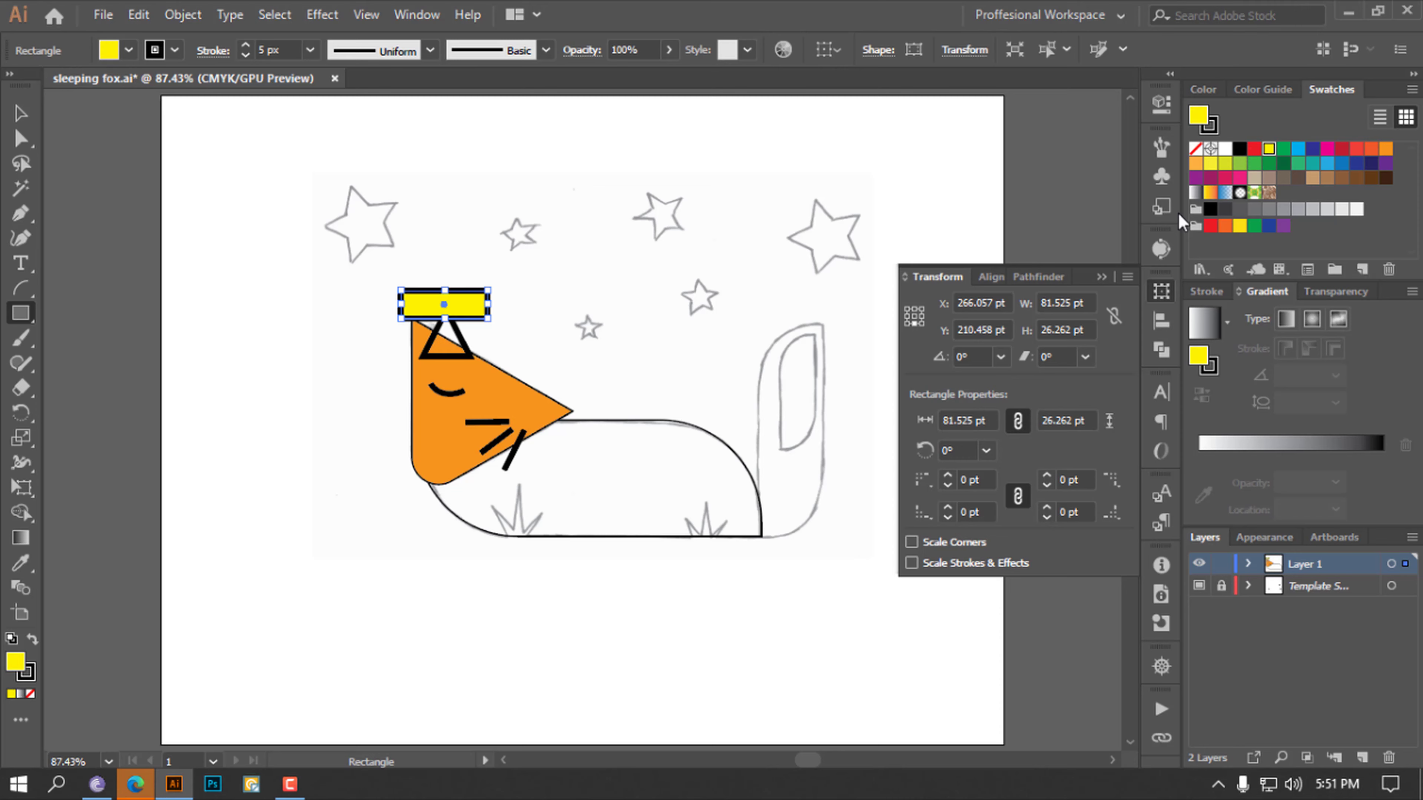
pyautogui.click(1210, 126)
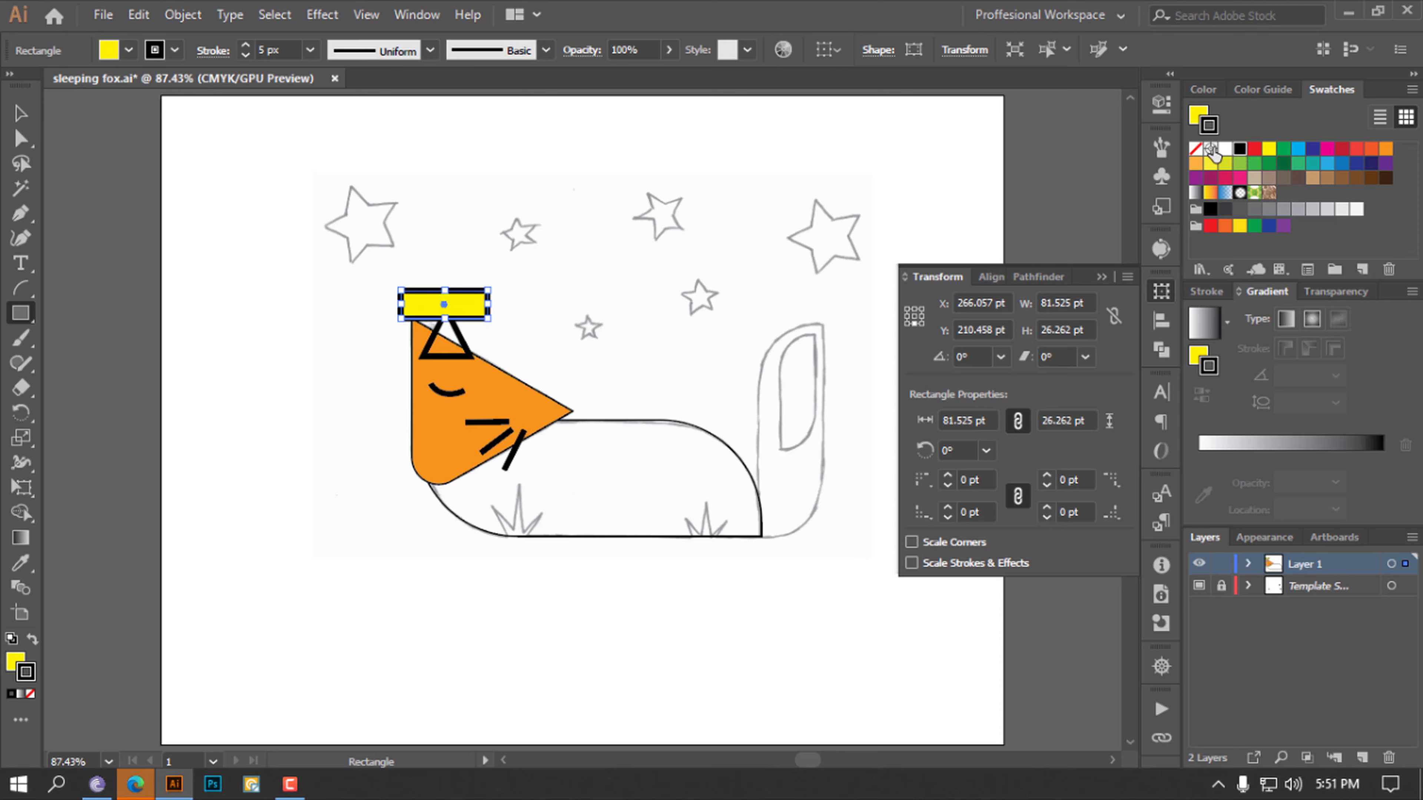
pyautogui.click(1195, 149)
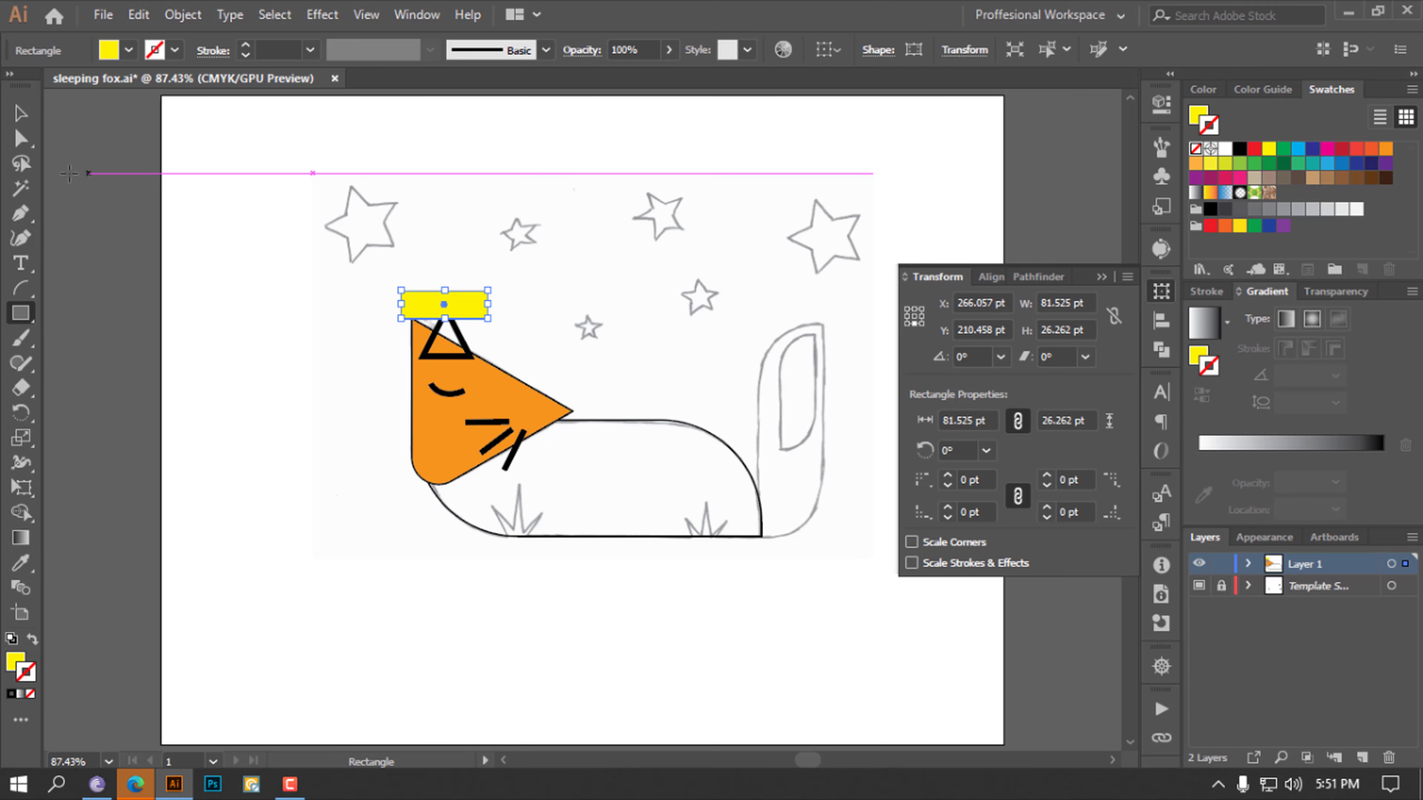
pyautogui.click(21, 113)
pyautogui.click(520, 304)
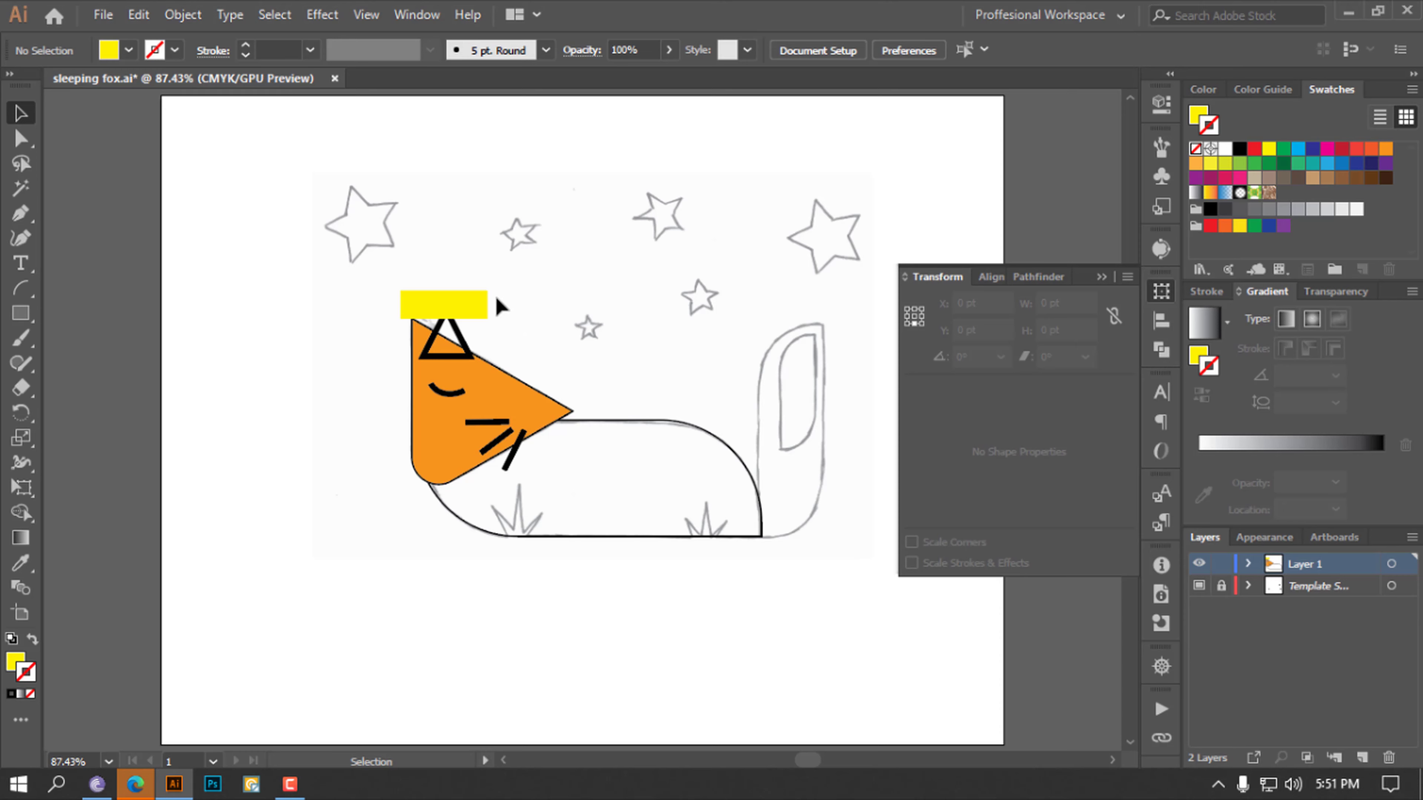
pyautogui.click(476, 307)
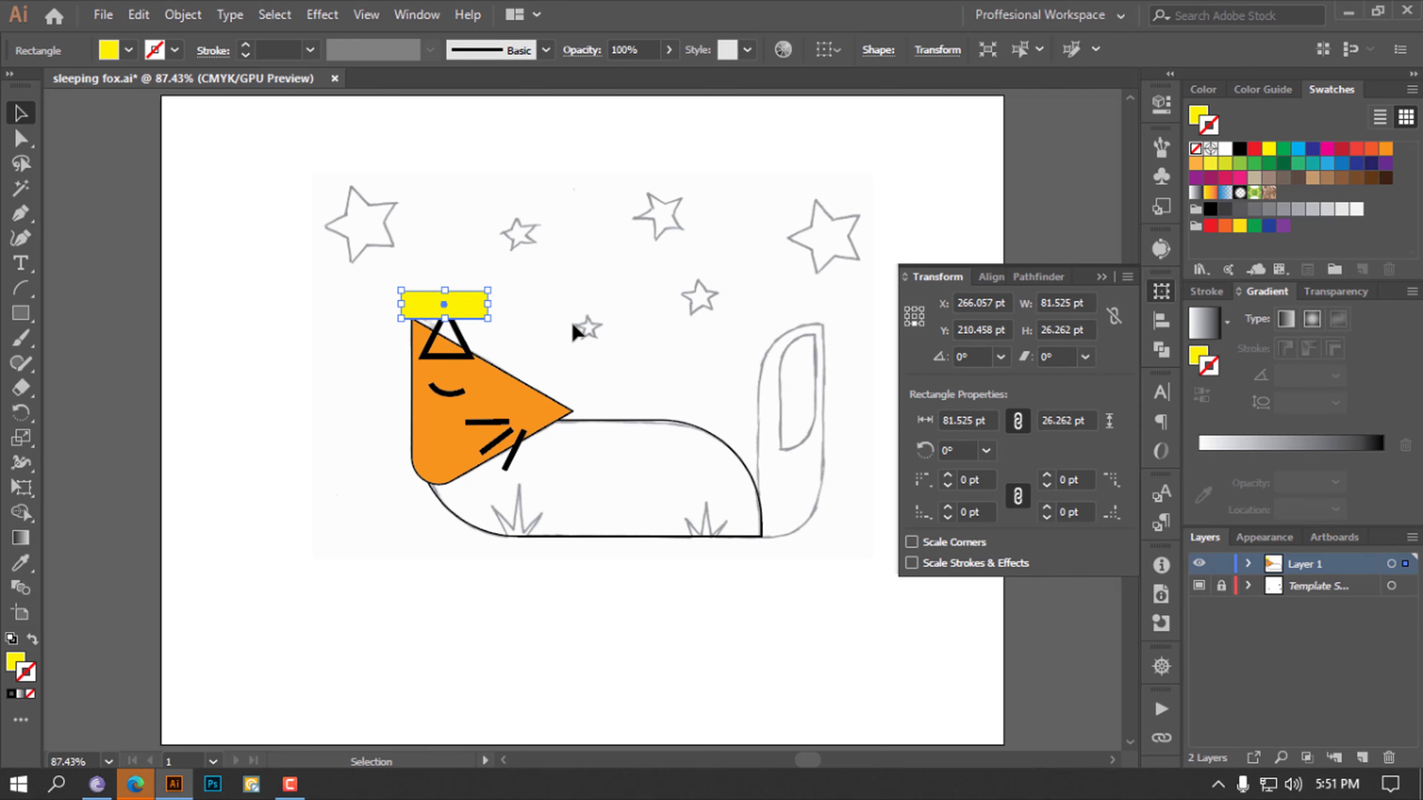
pyautogui.press('Delete')
pyautogui.click(464, 339)
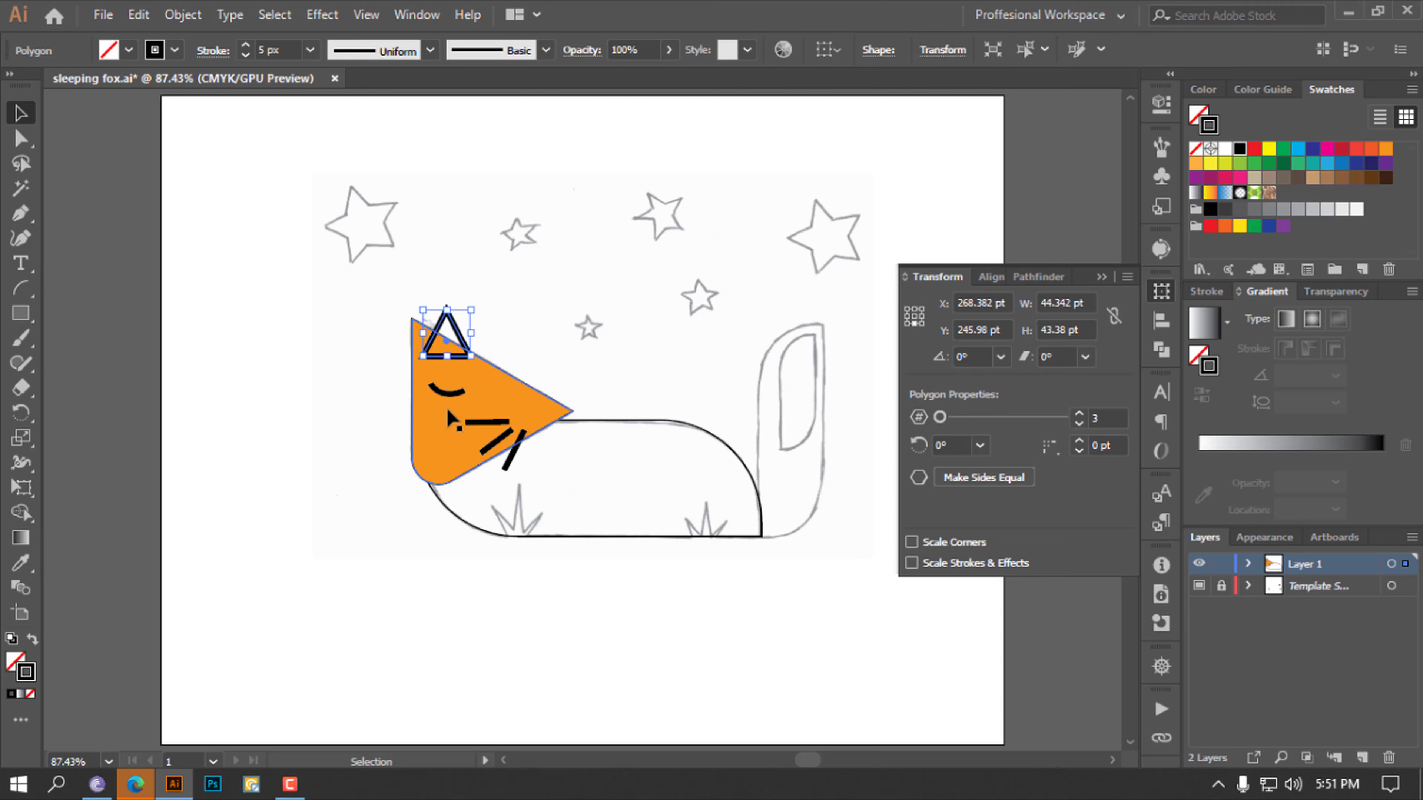
# Send the black ear triangle behind the orange head with Arrange > Send to Back
pyautogui.click(336, 399)
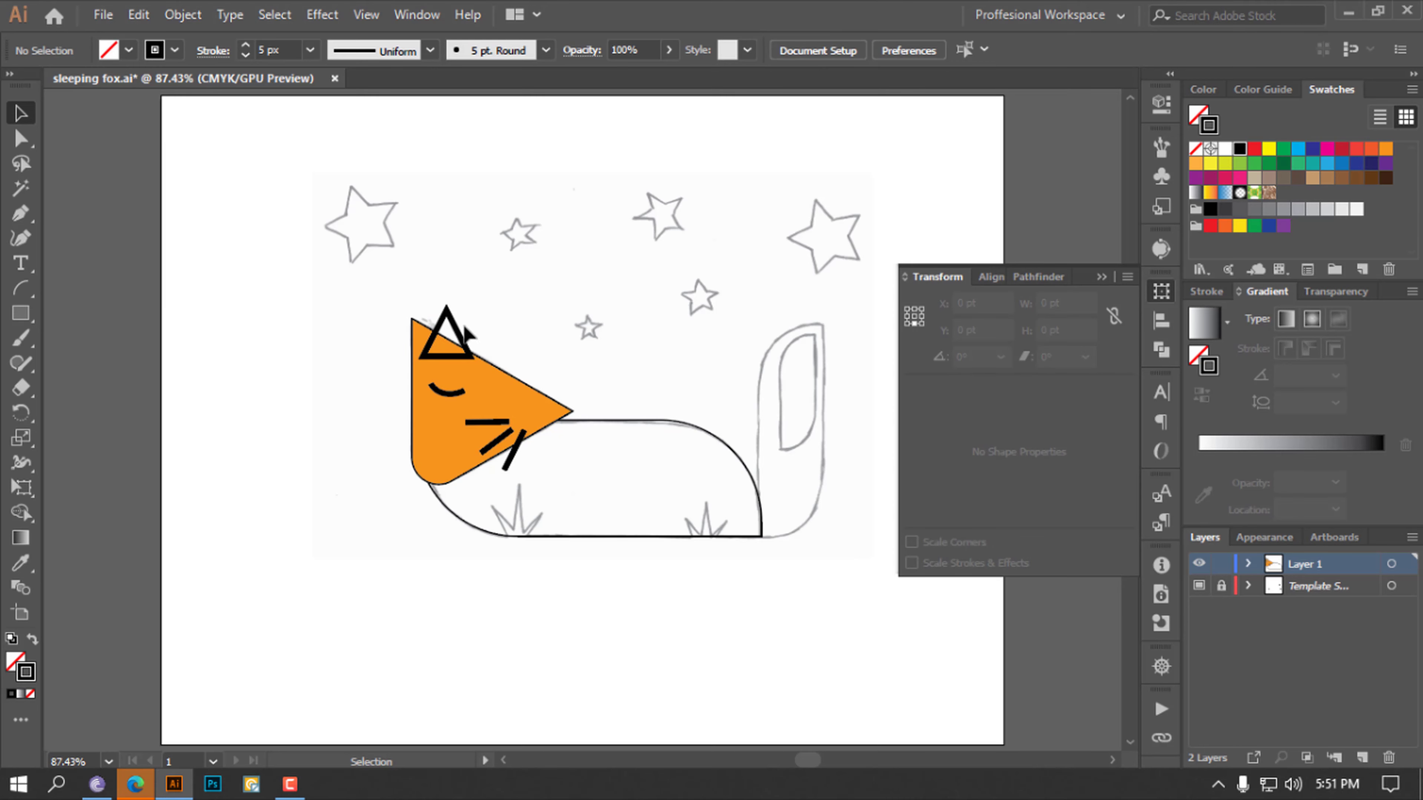
pyautogui.click(459, 337)
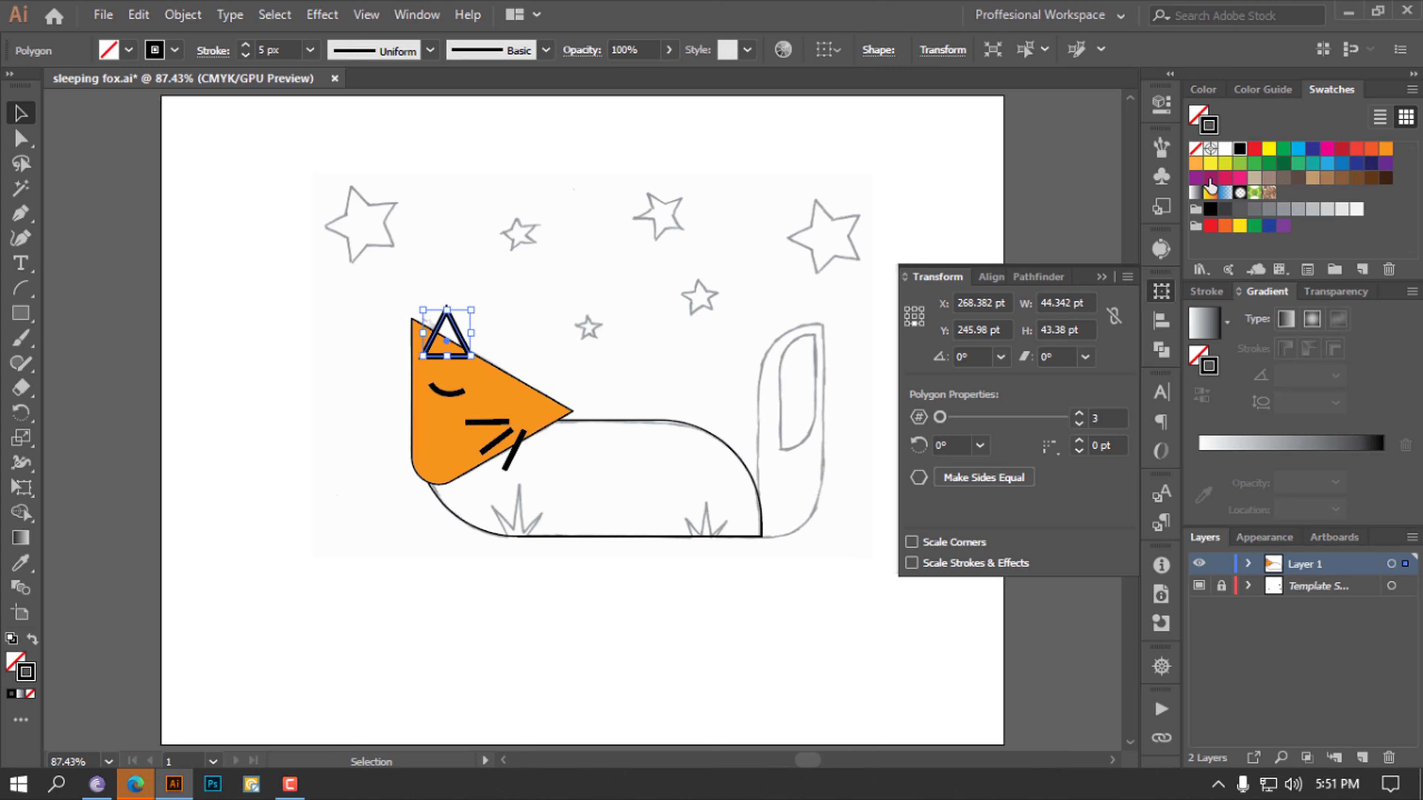
pyautogui.click(1162, 104)
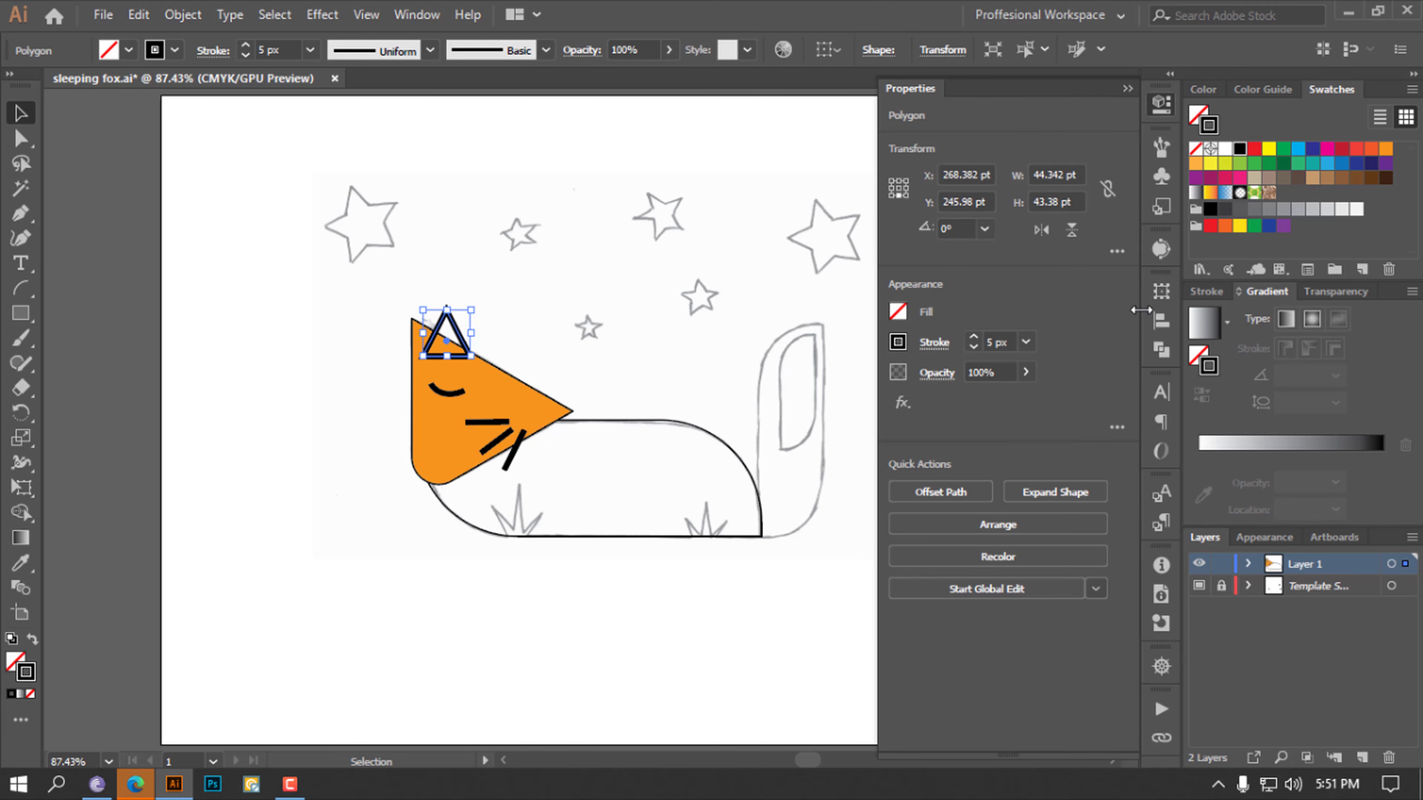
pyautogui.click(1018, 527)
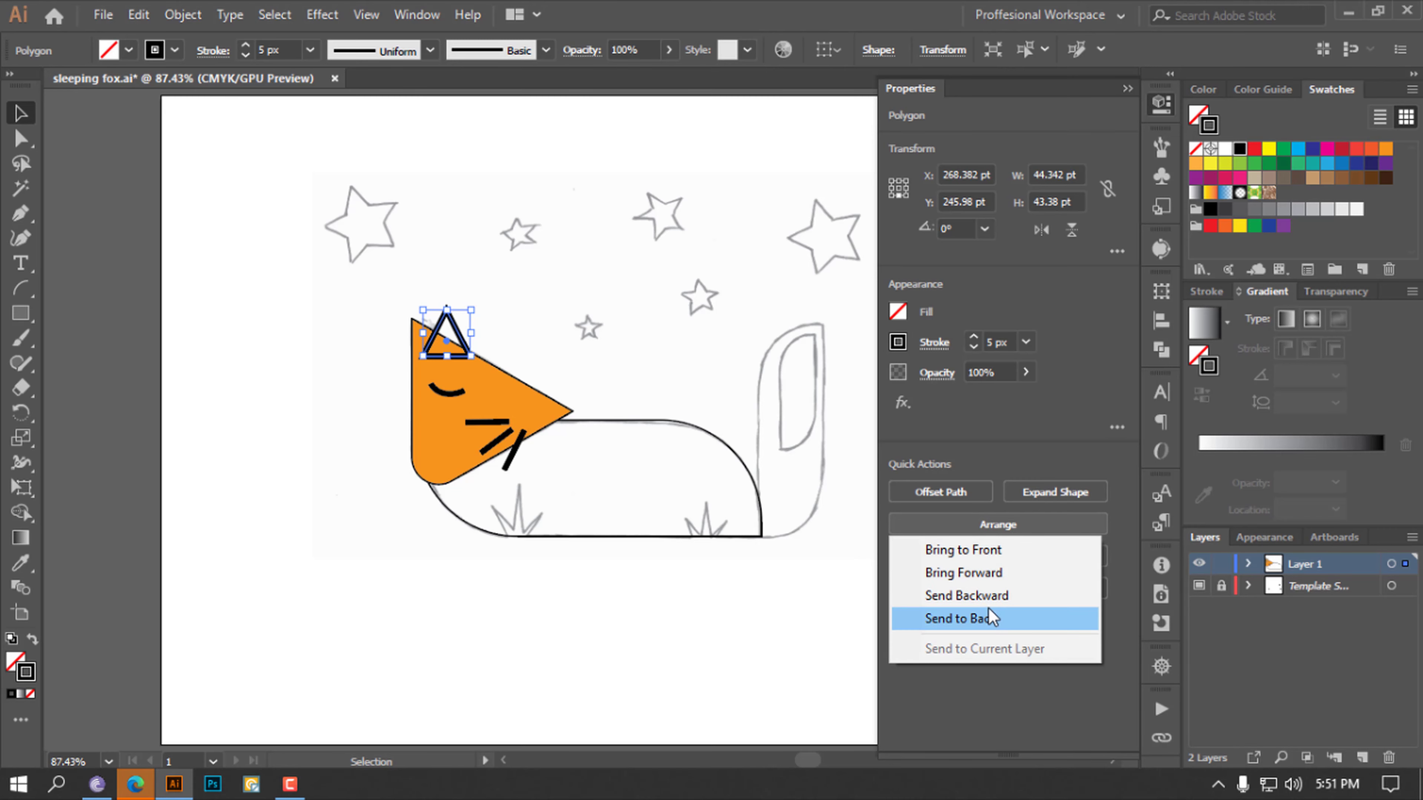
pyautogui.click(987, 618)
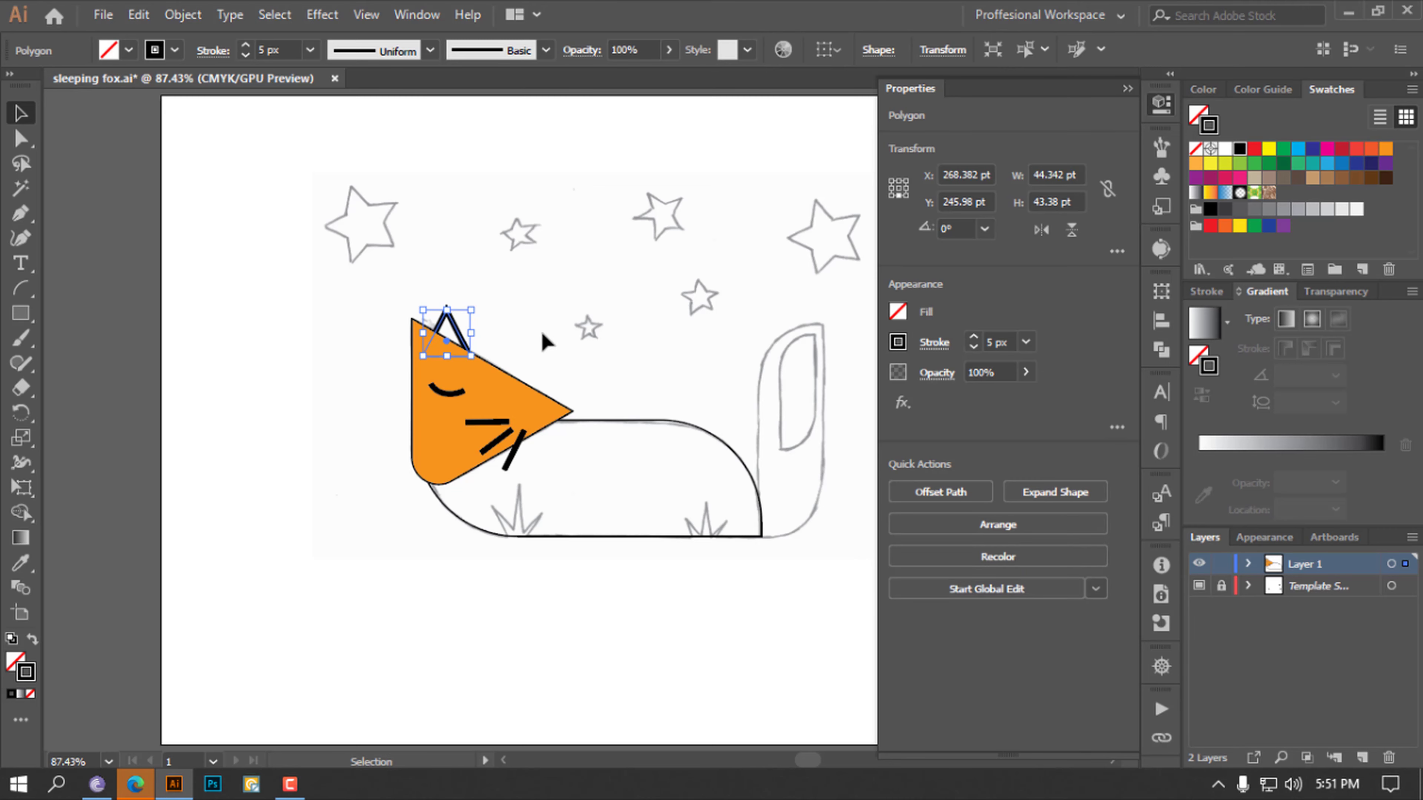
pyautogui.hotkey('ctrl', 'z')
pyautogui.click(1161, 104)
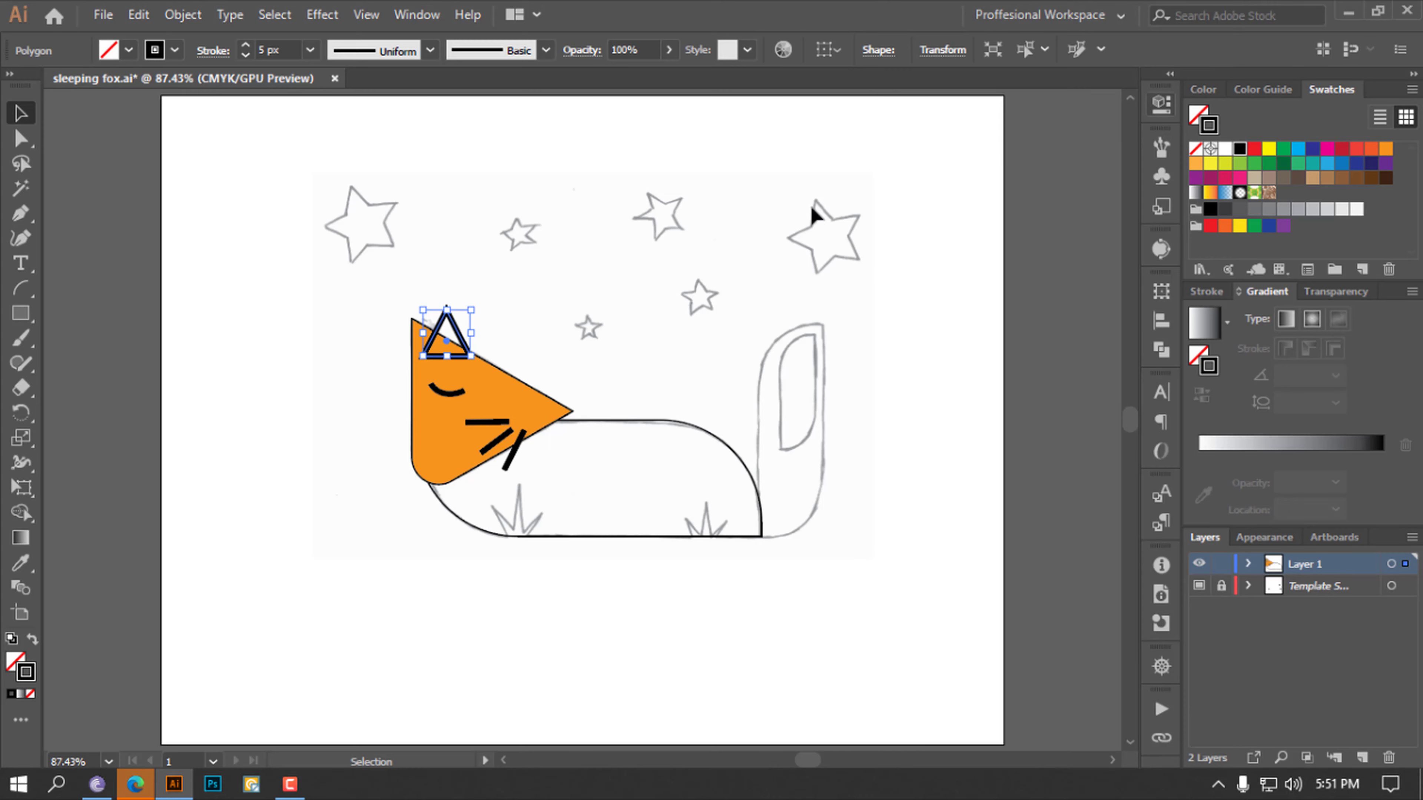
pyautogui.rightClick(466, 348)
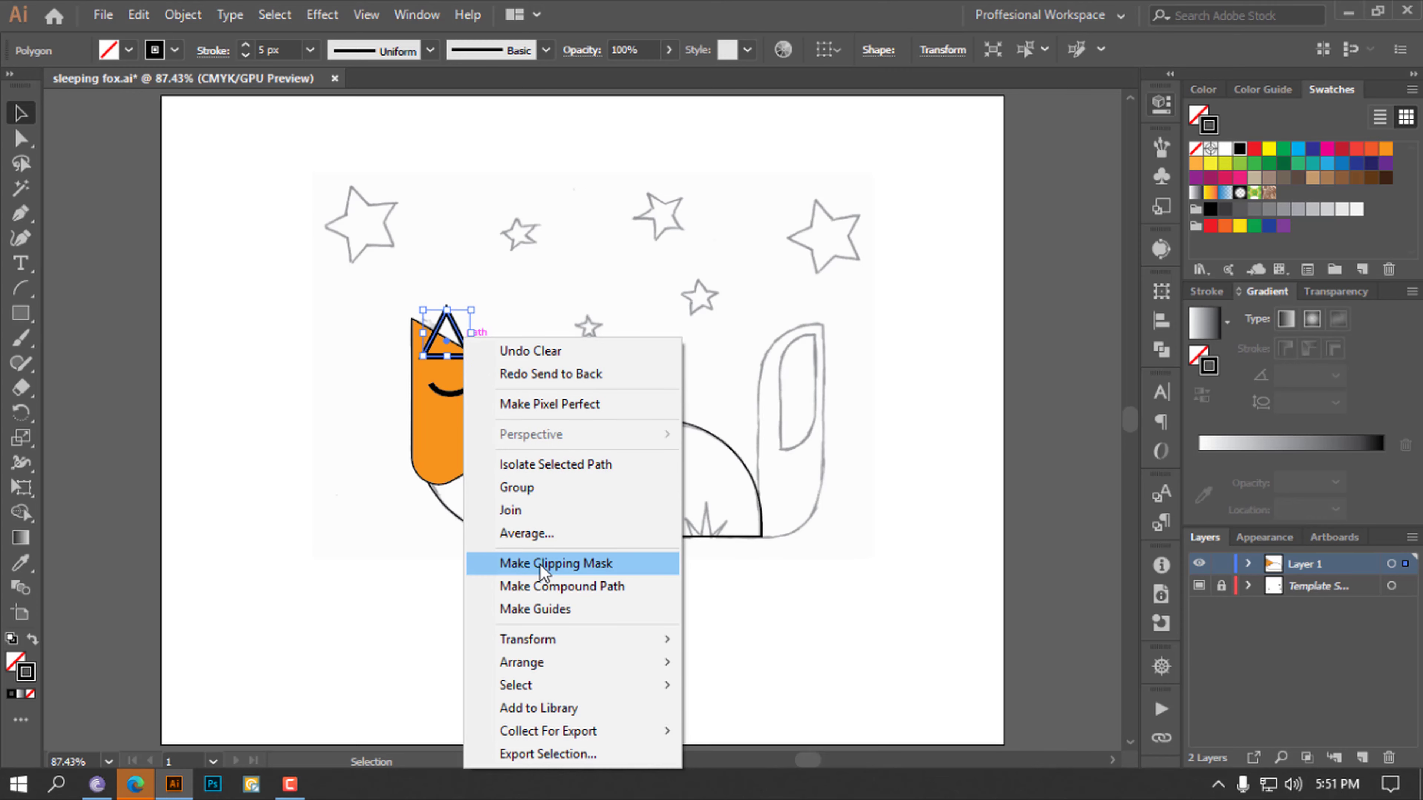
pyautogui.moveTo(521, 661)
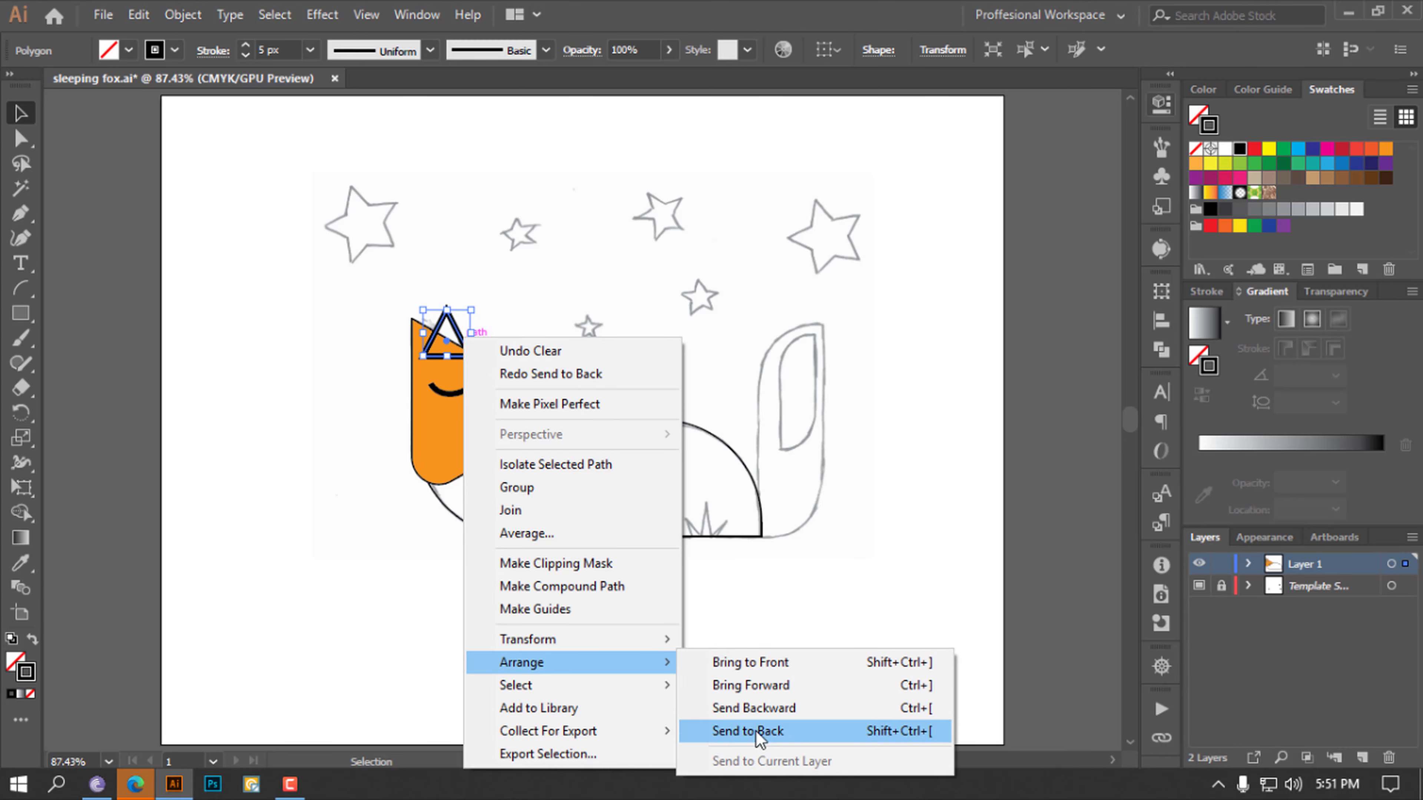
pyautogui.click(756, 731)
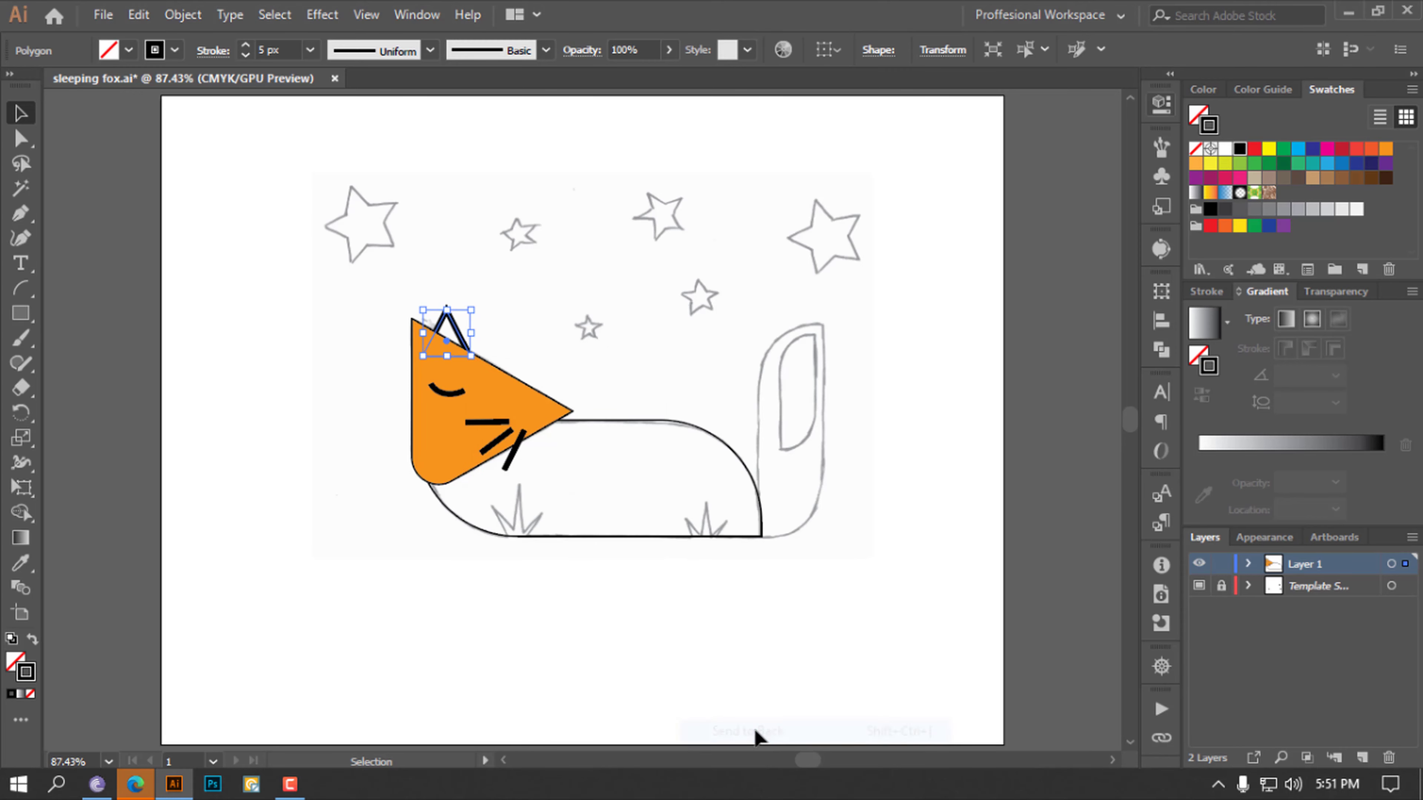
pyautogui.click(778, 633)
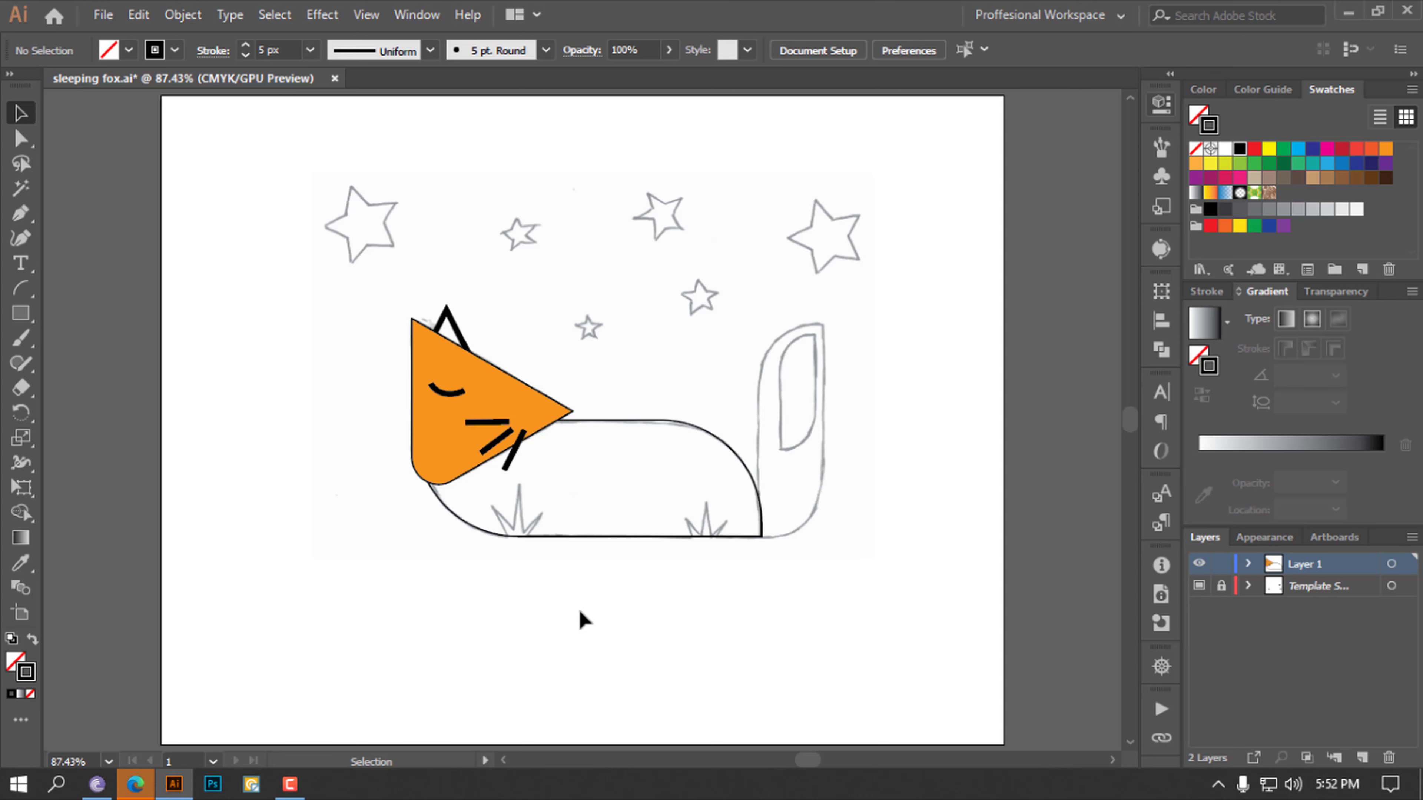
# Draw a tall rectangle over the sketched tail with a 1 px outline
pyautogui.click(21, 312)
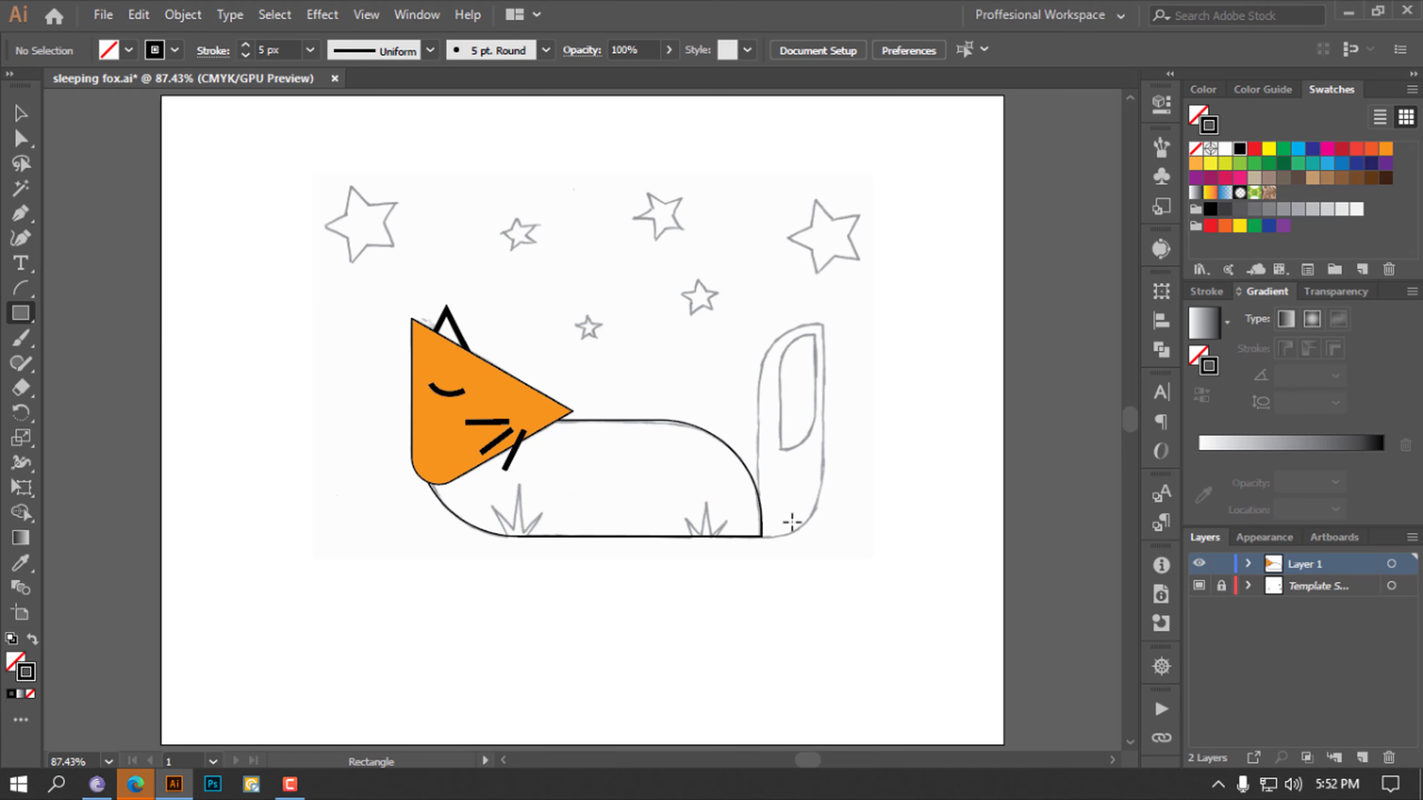
pyautogui.moveTo(763, 537); pyautogui.dragTo(822, 320)
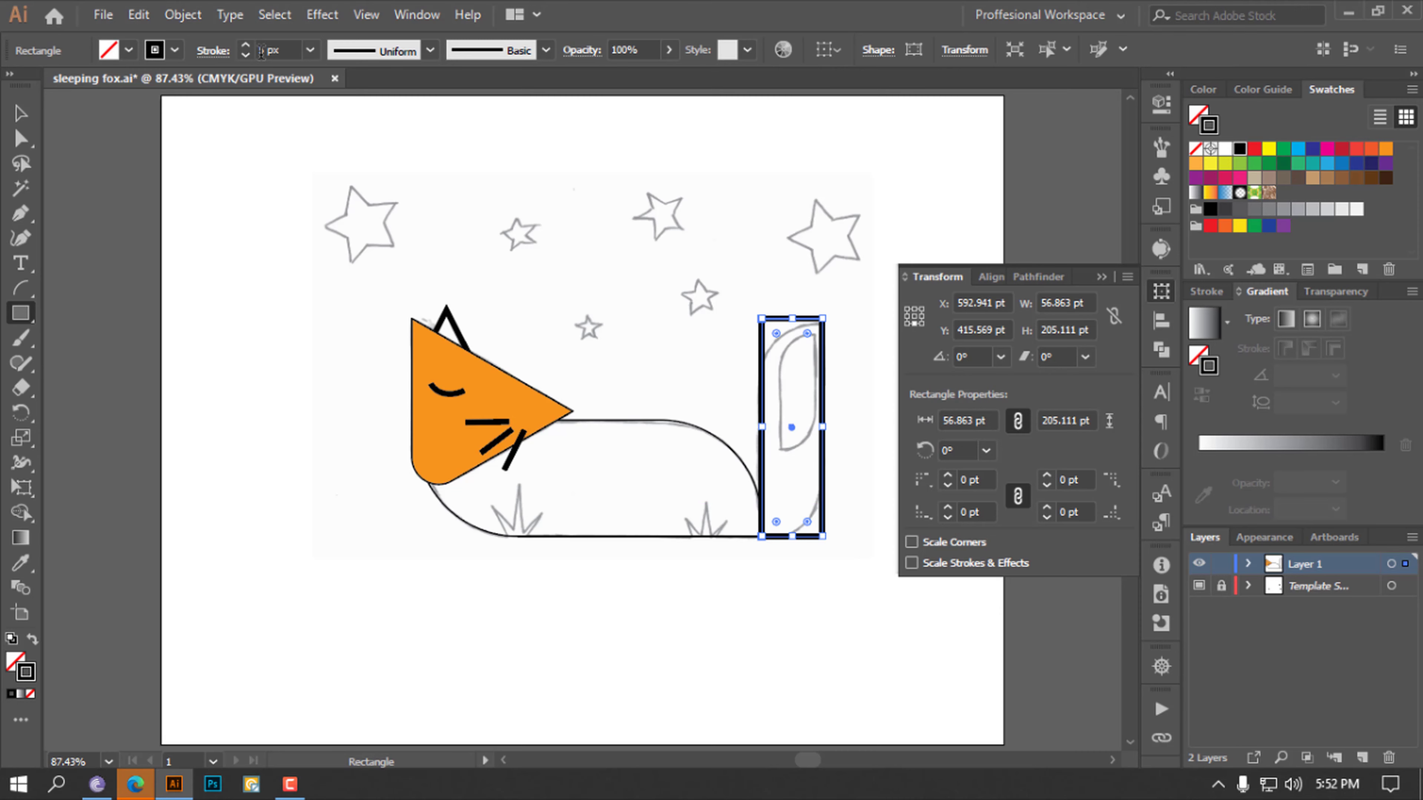
pyautogui.click(248, 49)
pyautogui.click(249, 49)
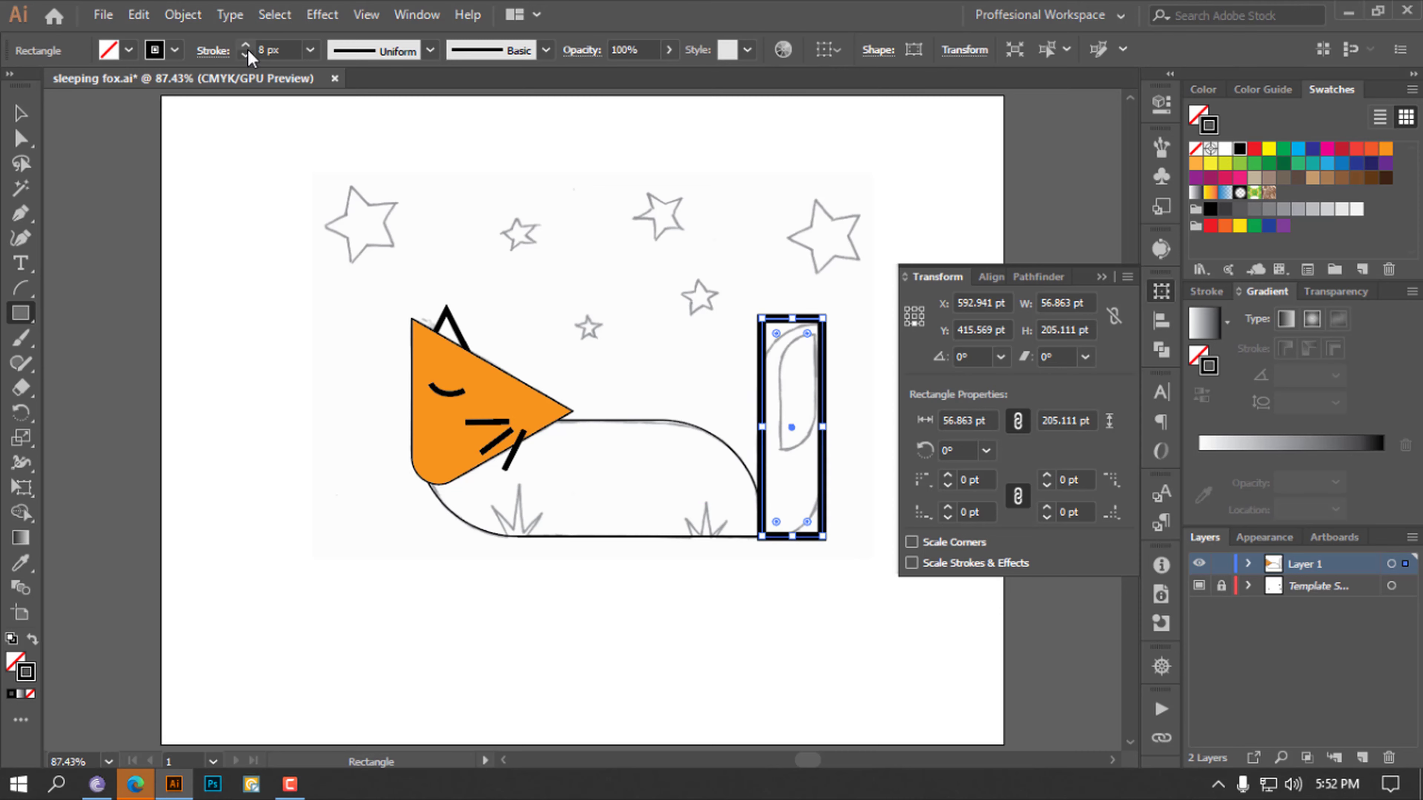
pyautogui.click(247, 55)
pyautogui.click(247, 56)
pyautogui.click(248, 55)
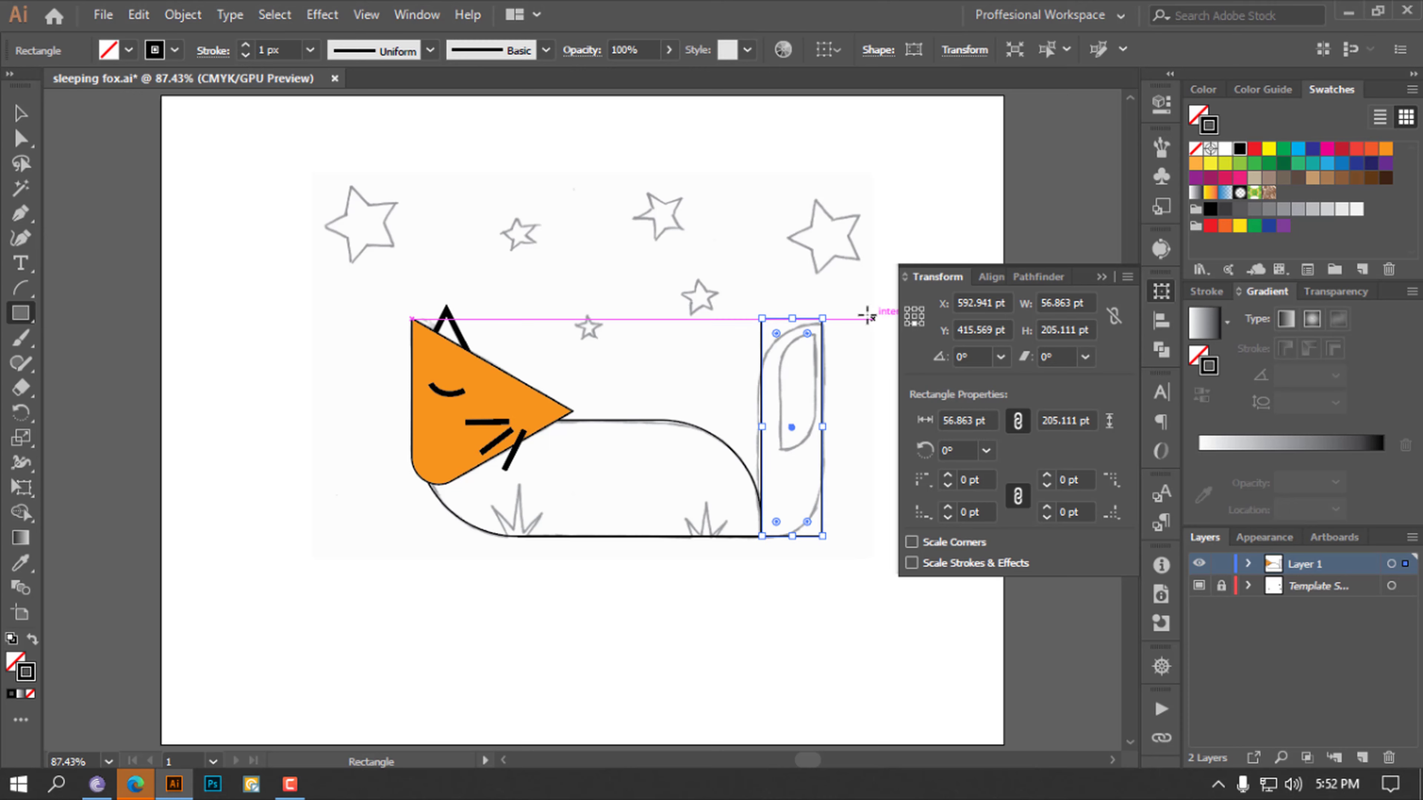
# Round the tail rectangle's top-left and bottom-right corners
pyautogui.press('a')
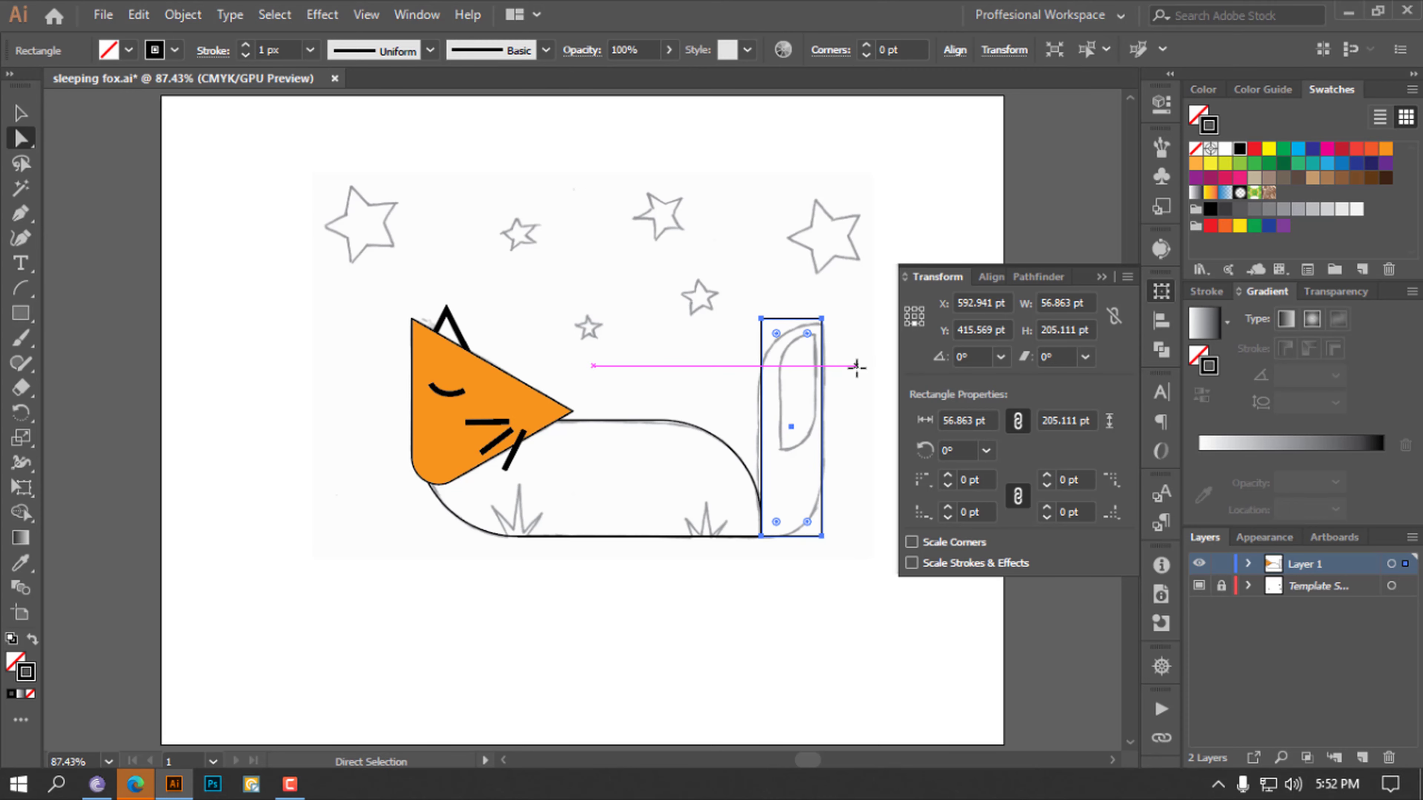
pyautogui.click(890, 425)
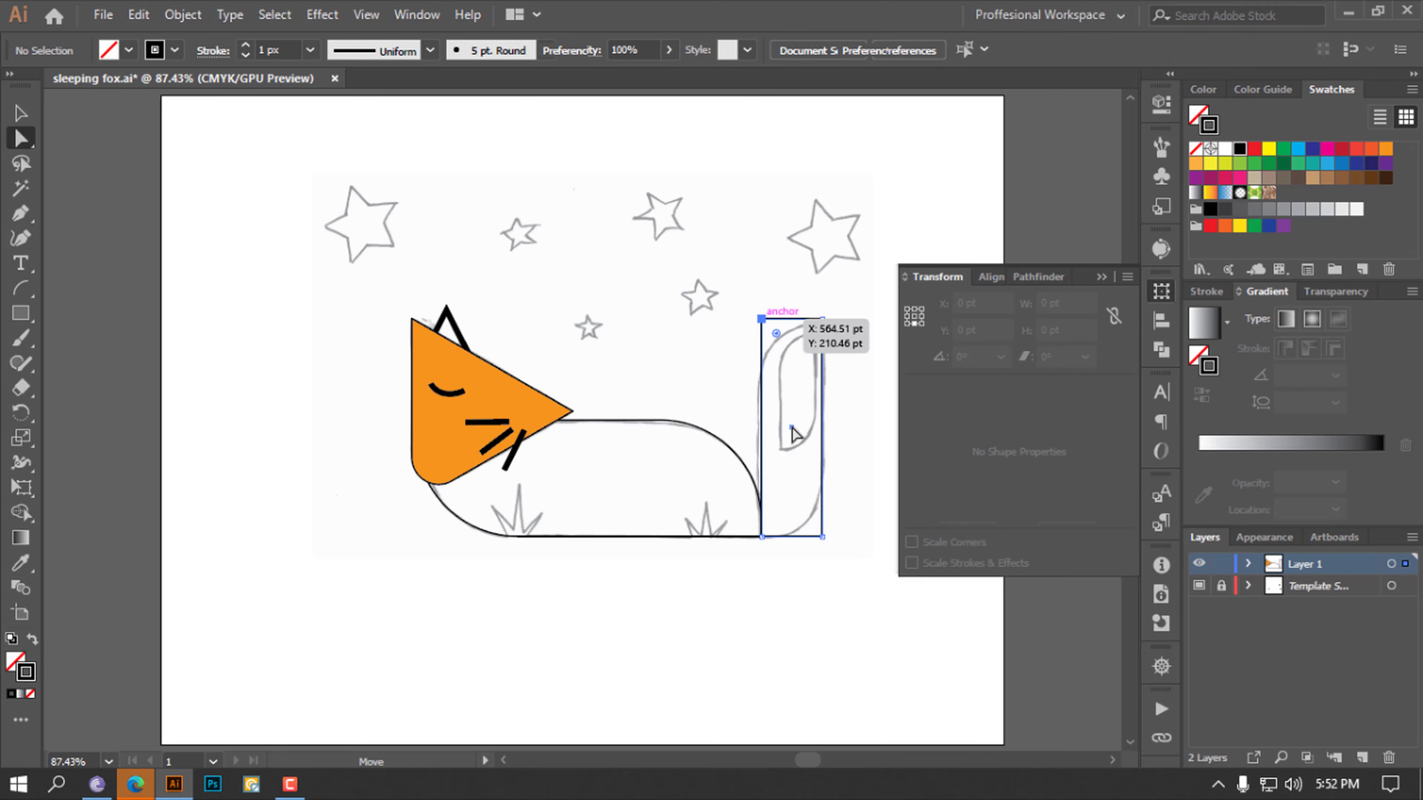
pyautogui.click(762, 321)
pyautogui.keyDown('shift'); pyautogui.click(822, 537); pyautogui.keyUp('shift')
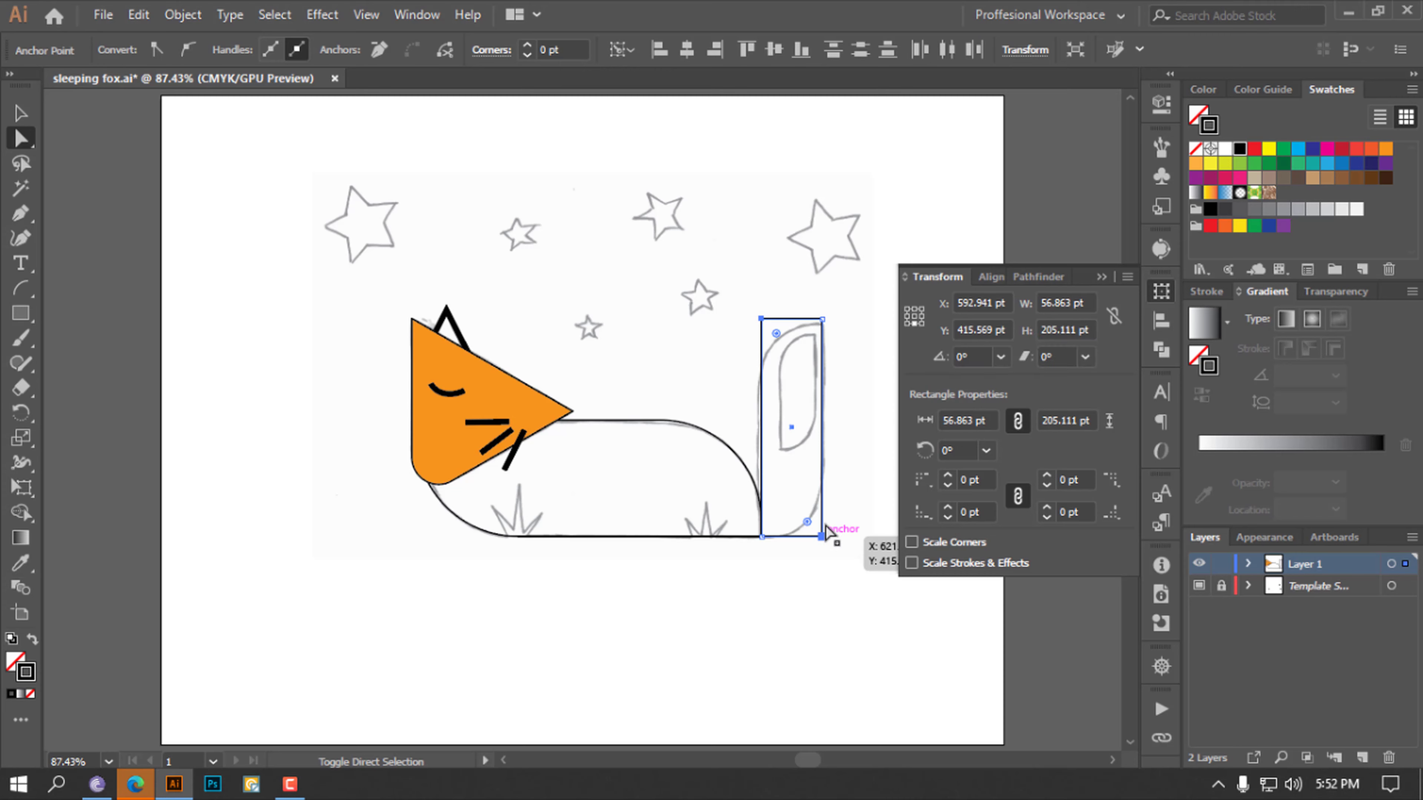
pyautogui.moveTo(776, 334); pyautogui.dragTo(796, 425)
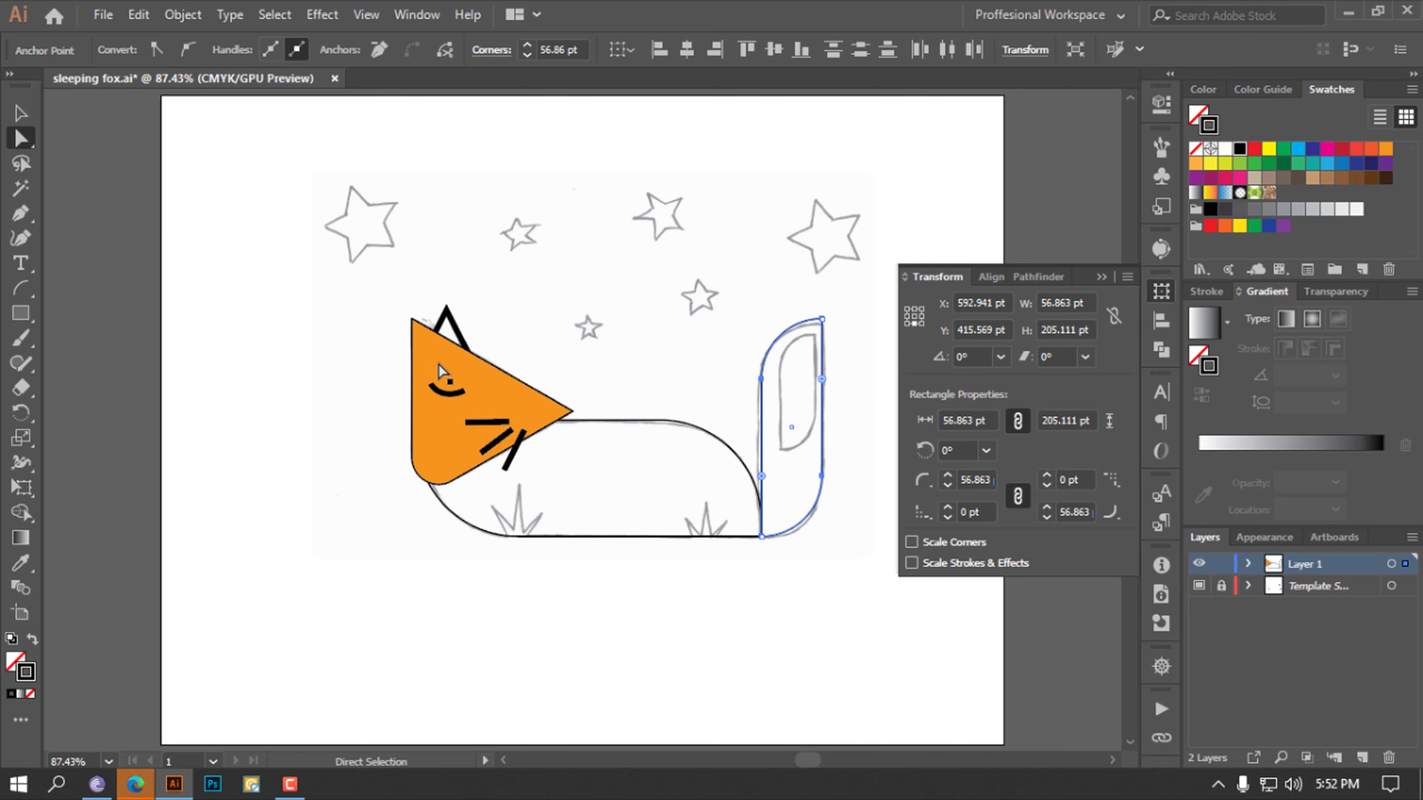
# Draw a smaller rectangle over the tail tip and round all its corners
pyautogui.click(22, 313)
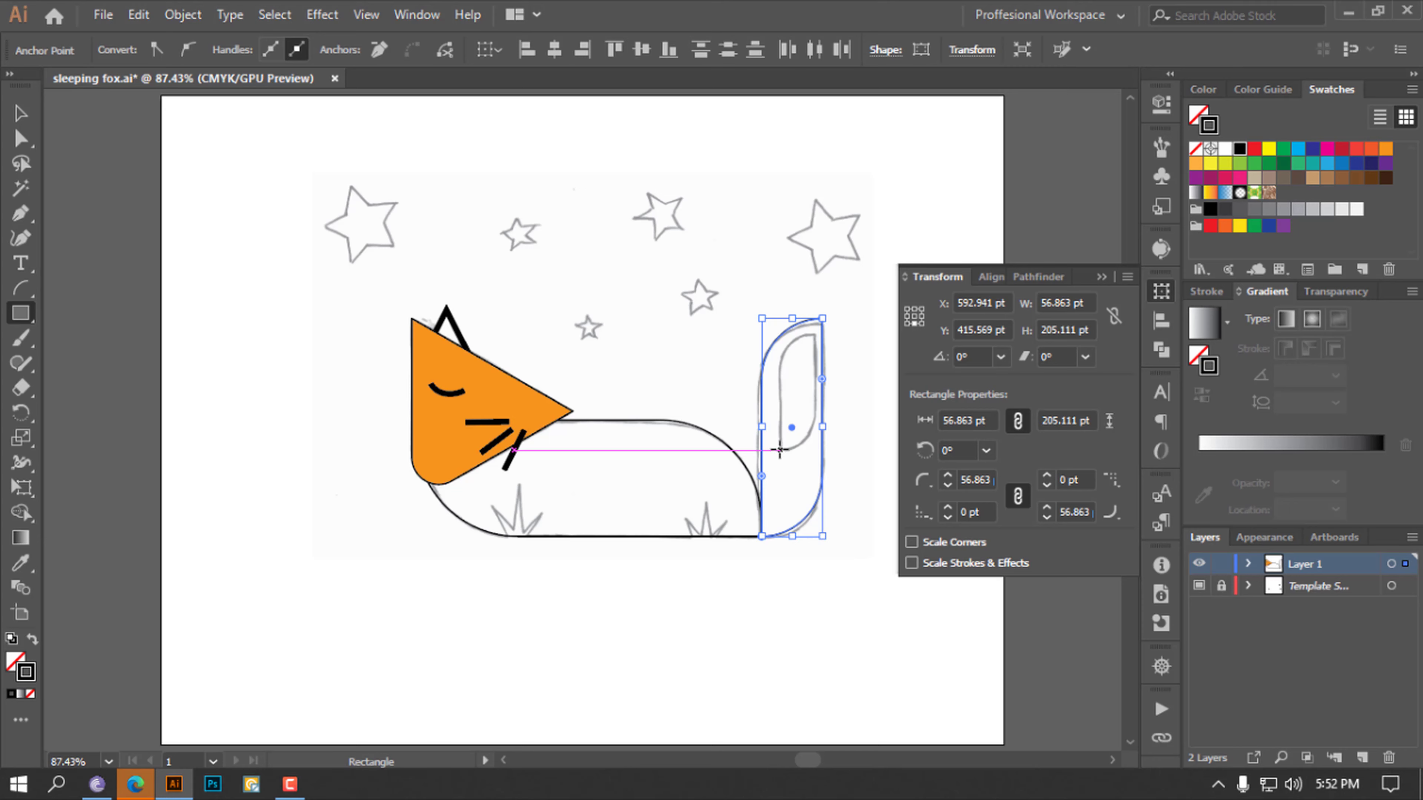
pyautogui.moveTo(779, 450); pyautogui.dragTo(815, 332)
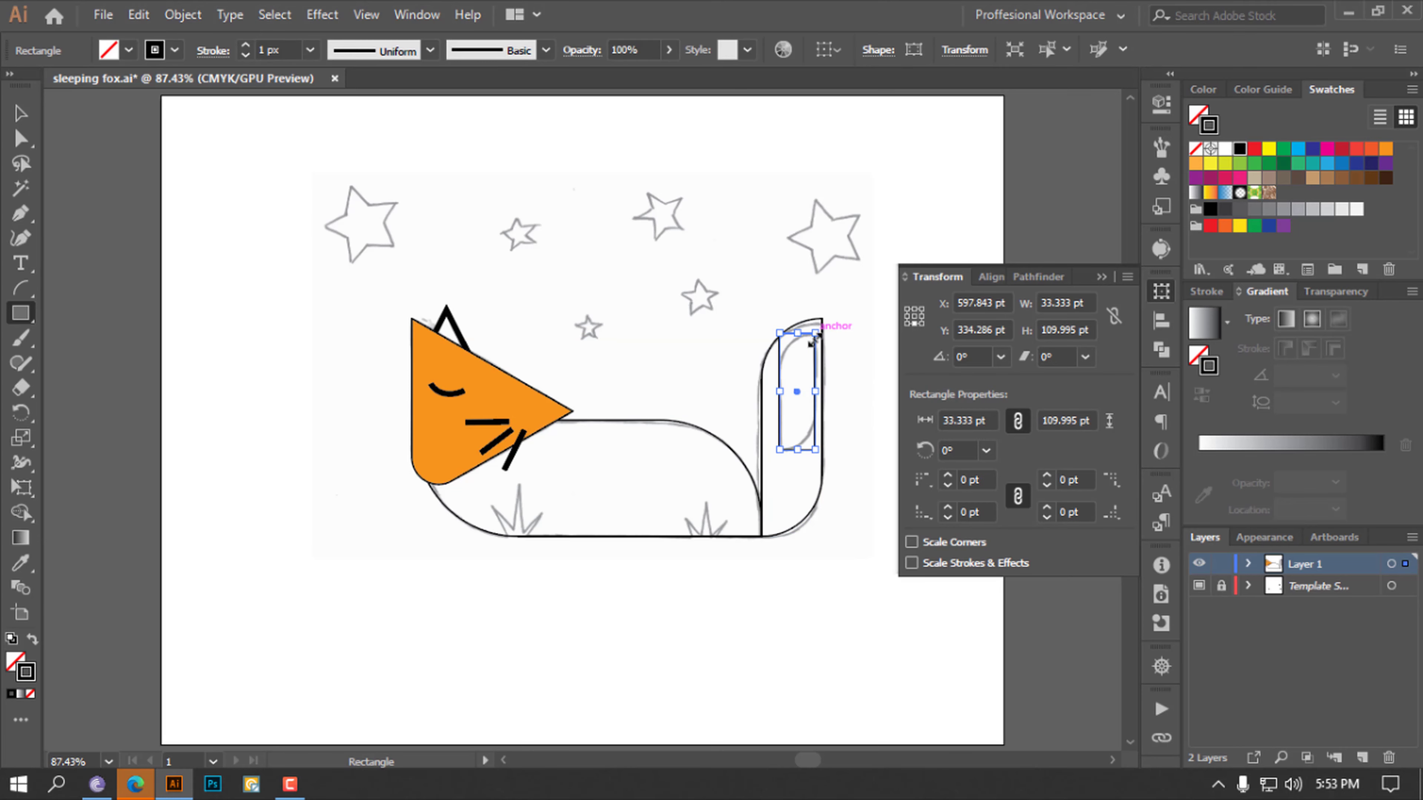
pyautogui.press('a')
pyautogui.click(847, 351)
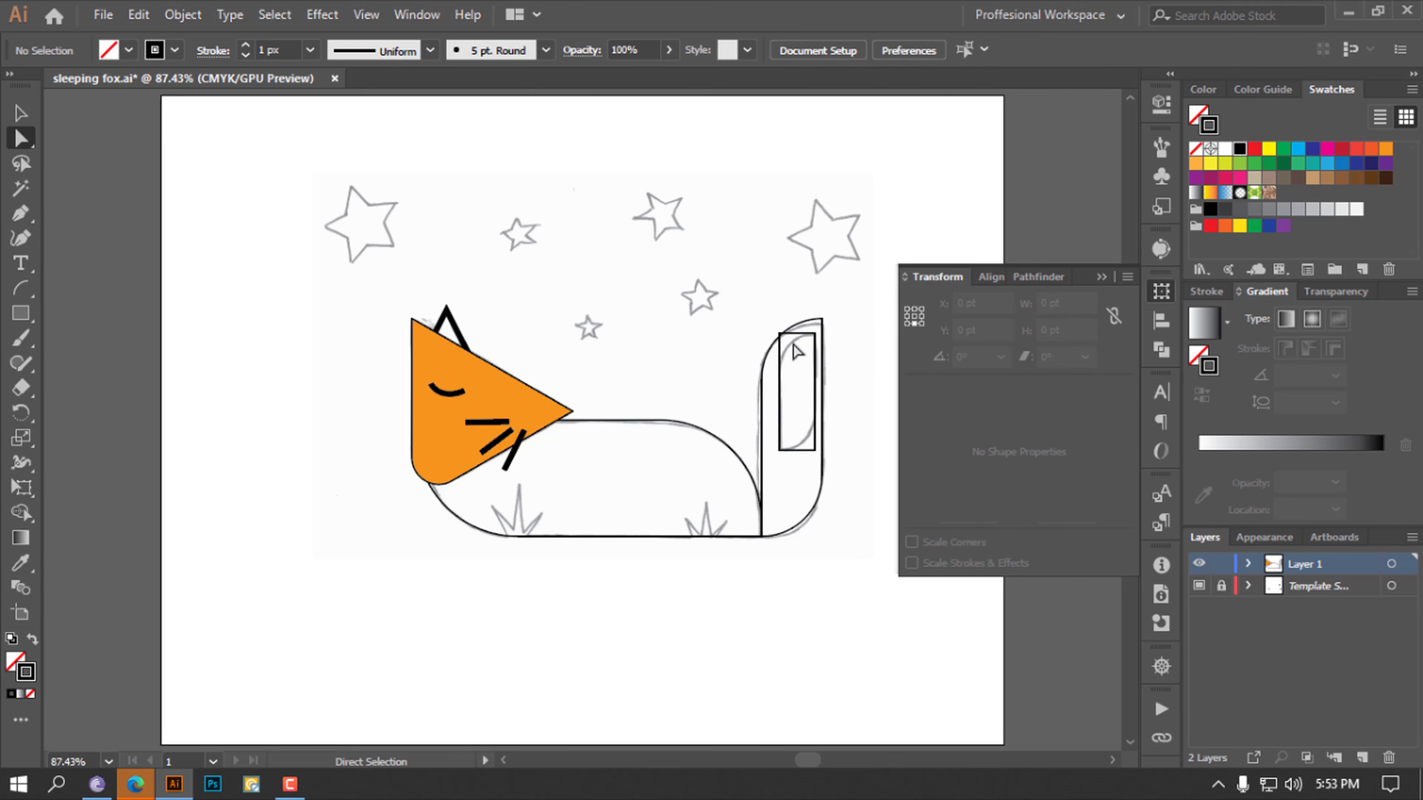
pyautogui.click(779, 332)
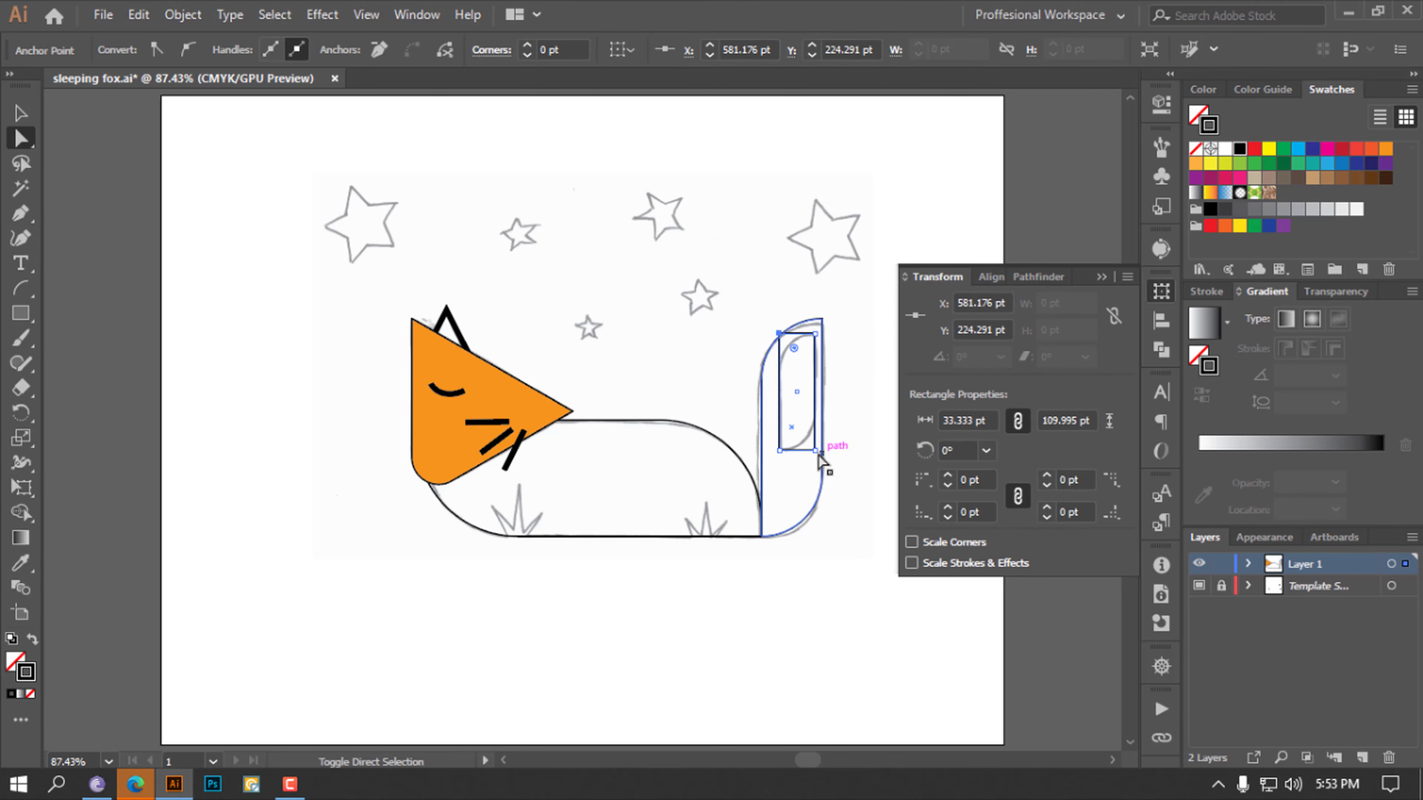
pyautogui.click(815, 434)
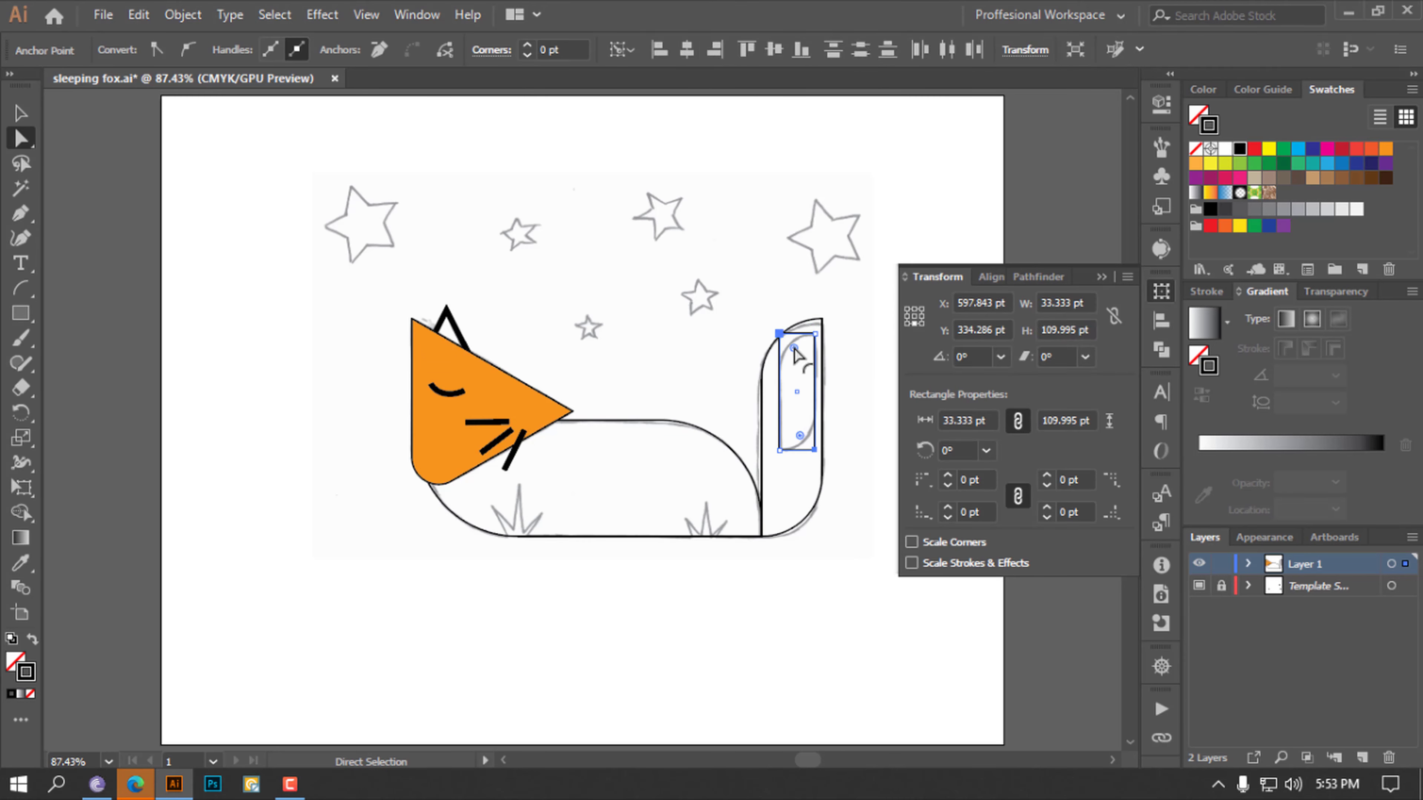
pyautogui.moveTo(793, 348); pyautogui.dragTo(810, 392)
# Give the rounded tail tip a white fill with no outline
pyautogui.click(14, 115)
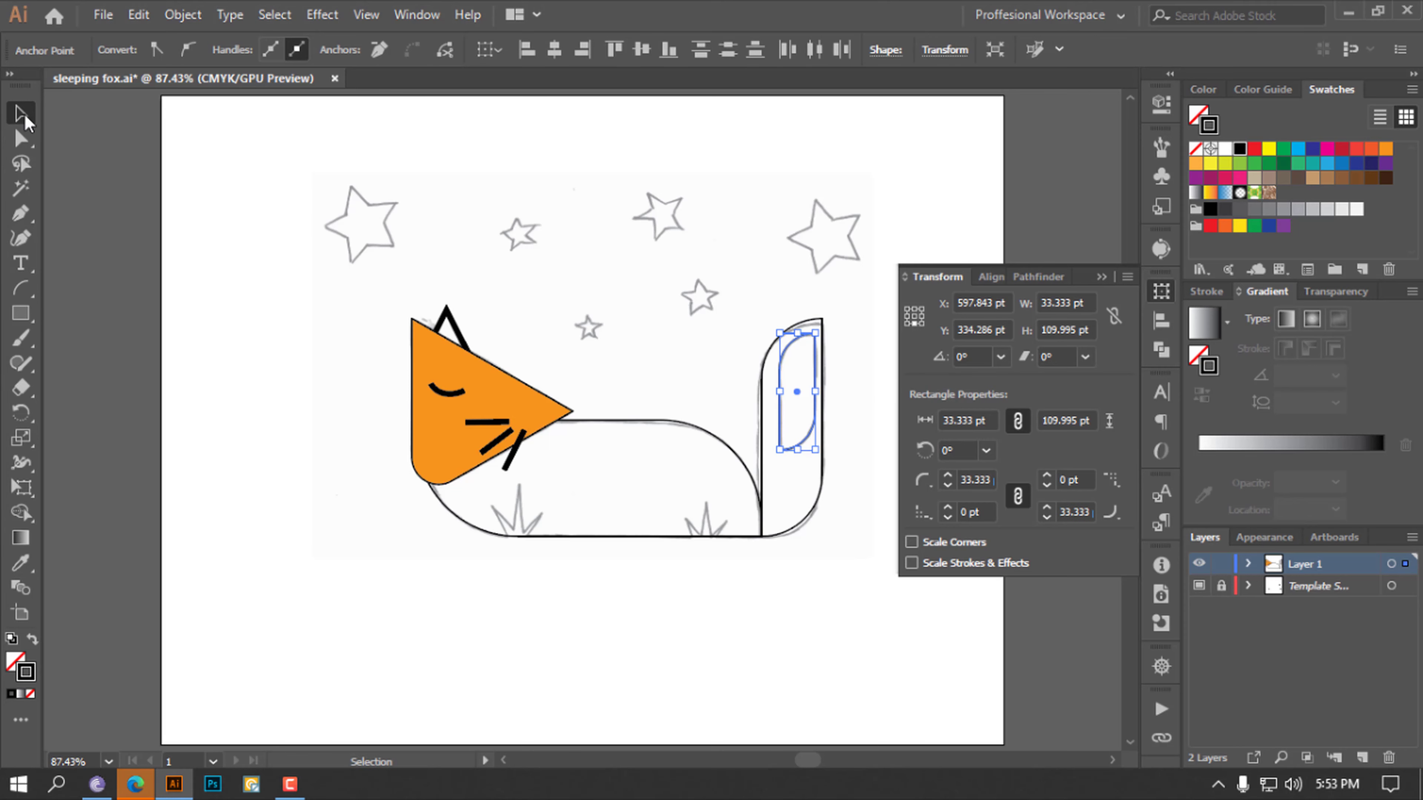
pyautogui.click(834, 436)
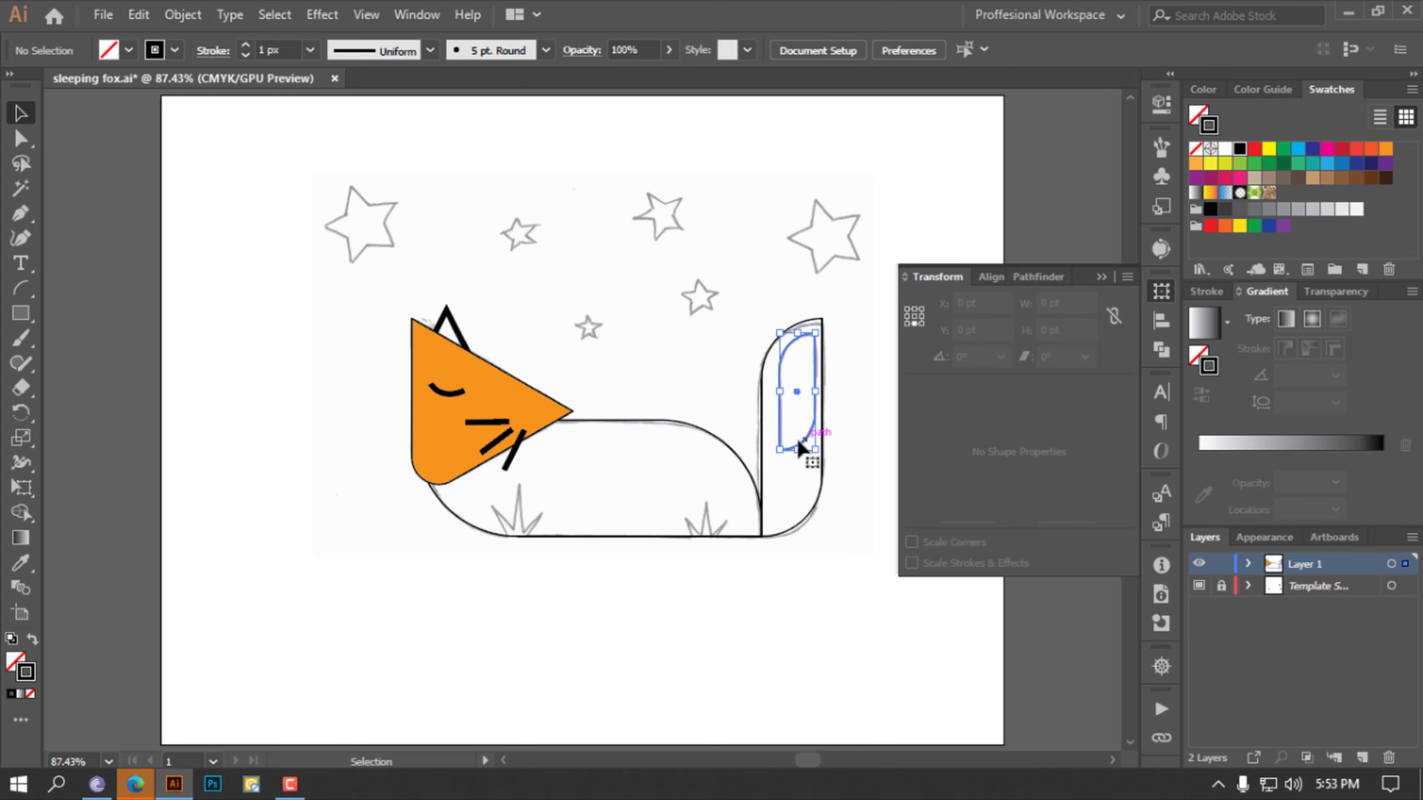
pyautogui.click(810, 447)
pyautogui.click(1225, 147)
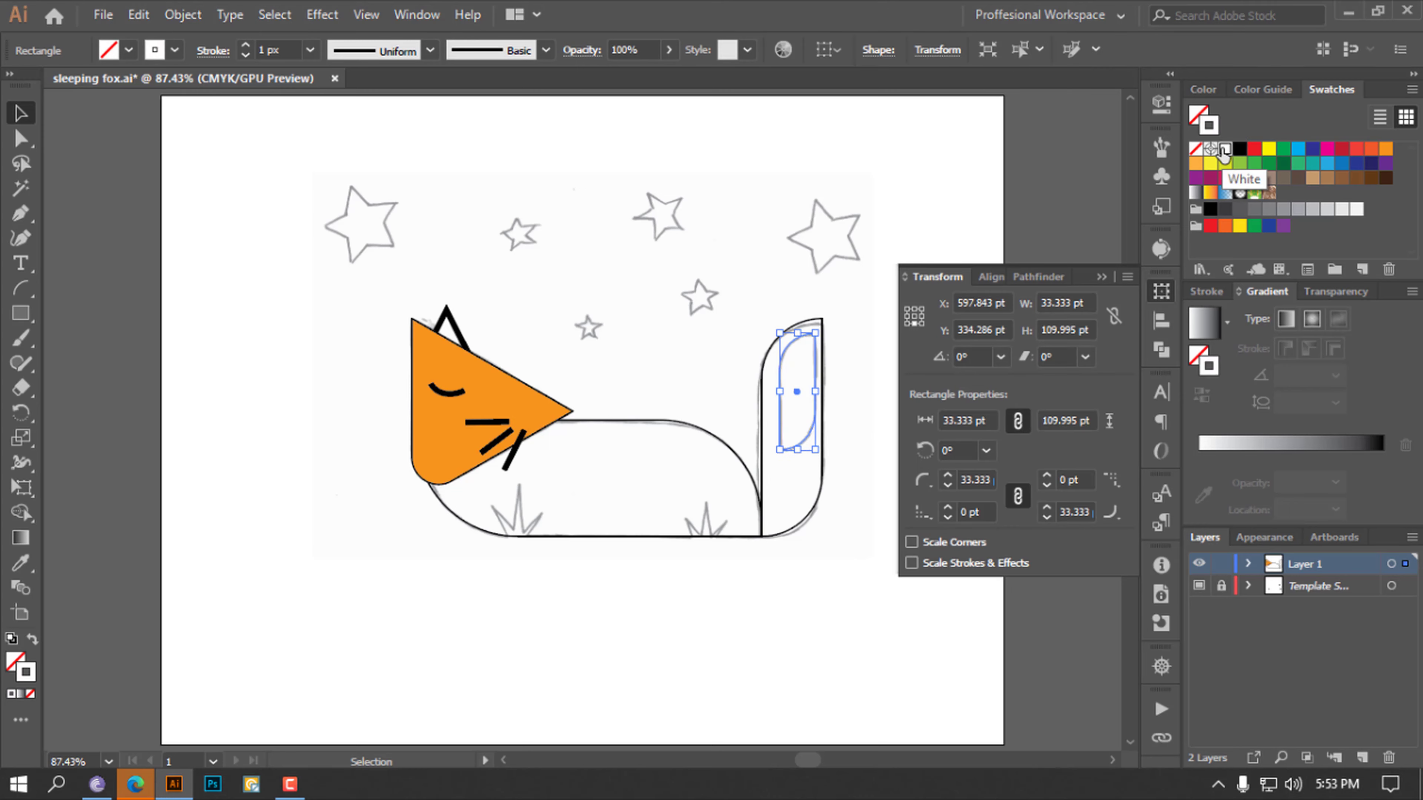
pyautogui.click(1196, 149)
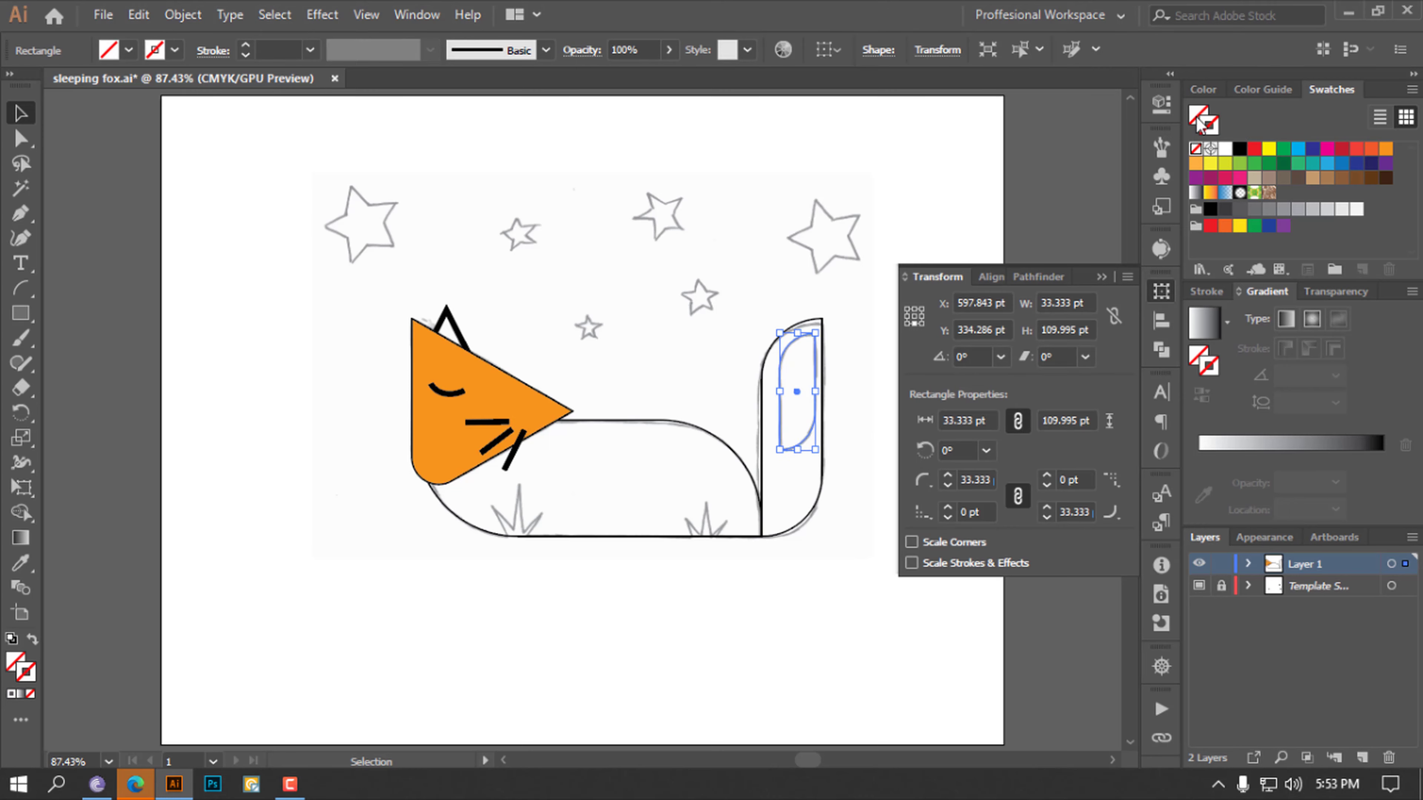
pyautogui.click(1225, 148)
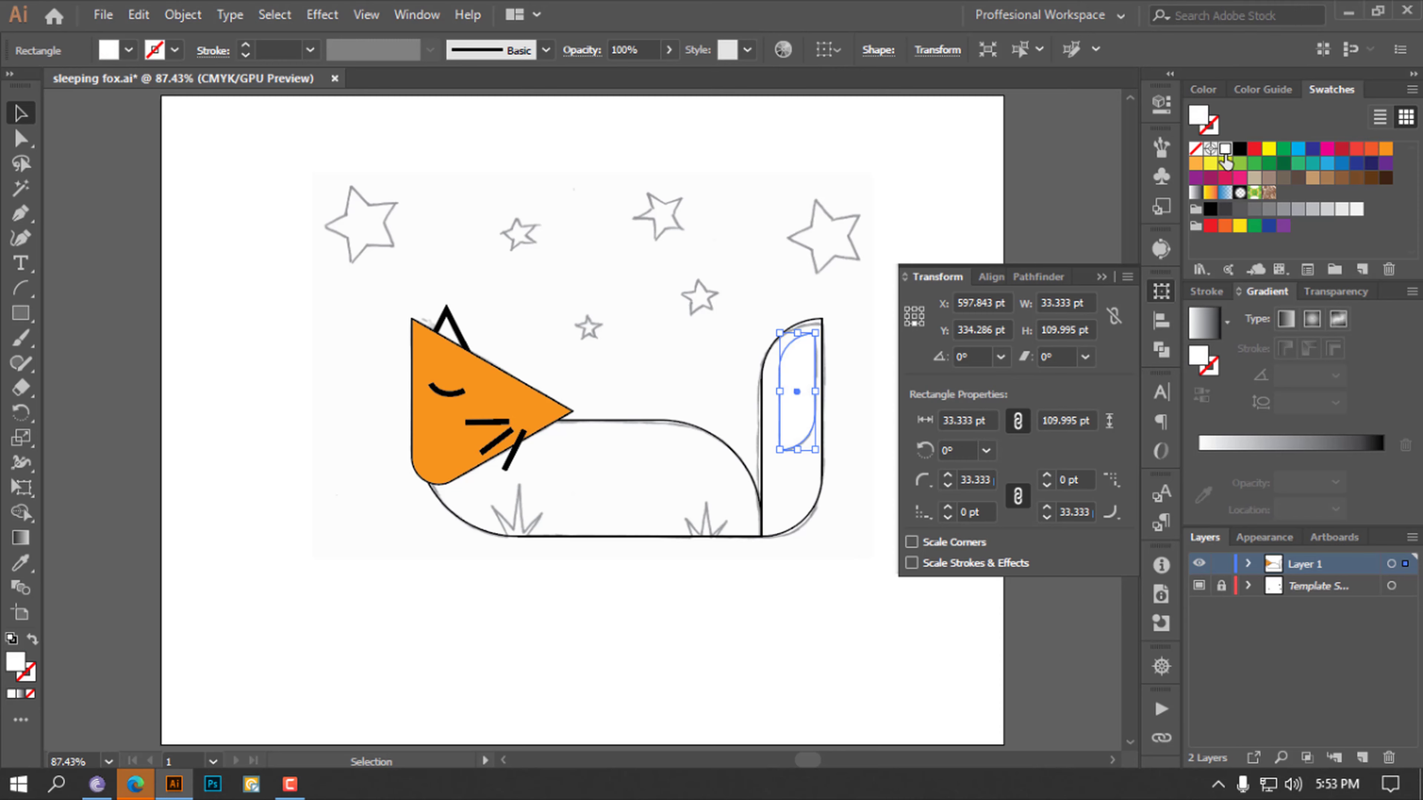
pyautogui.click(1149, 293)
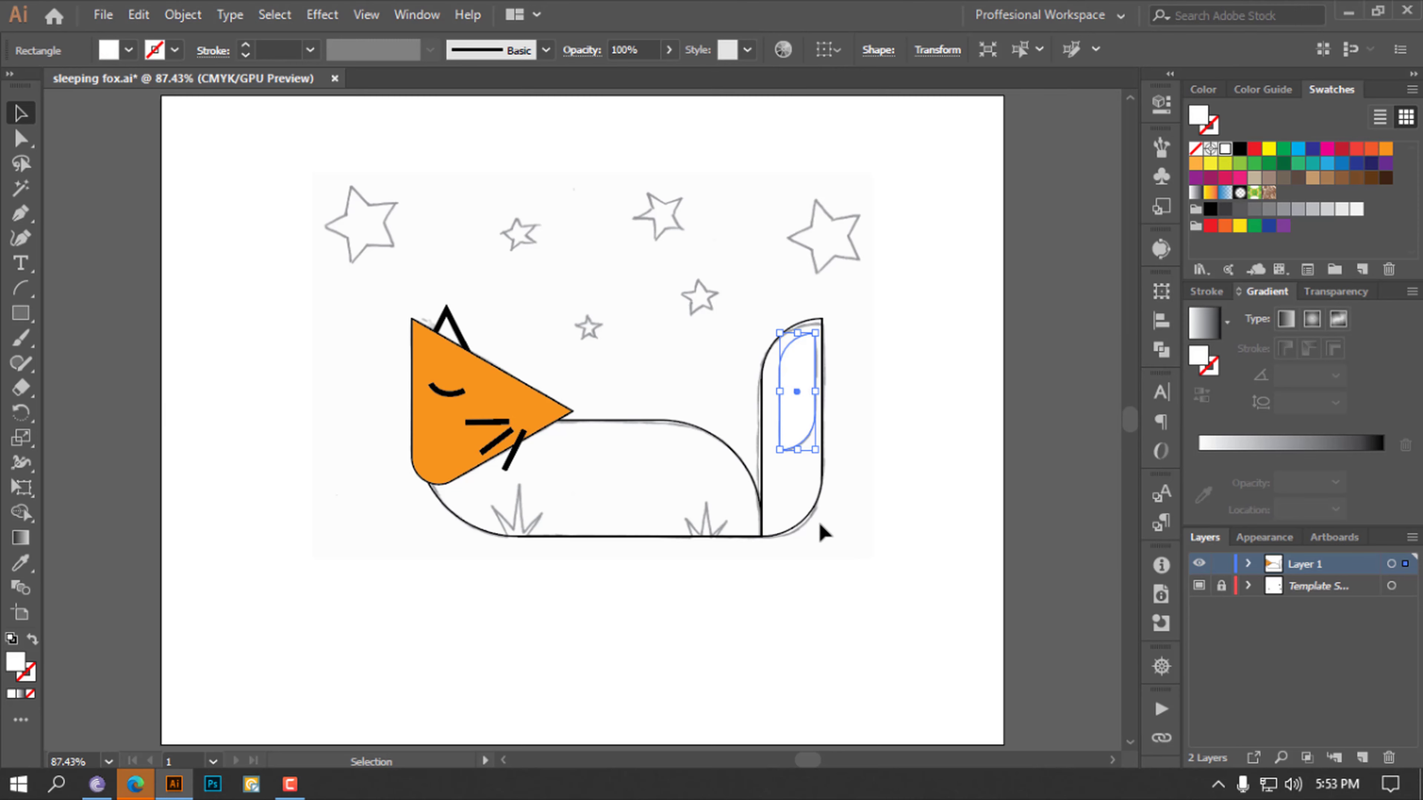
pyautogui.click(815, 502)
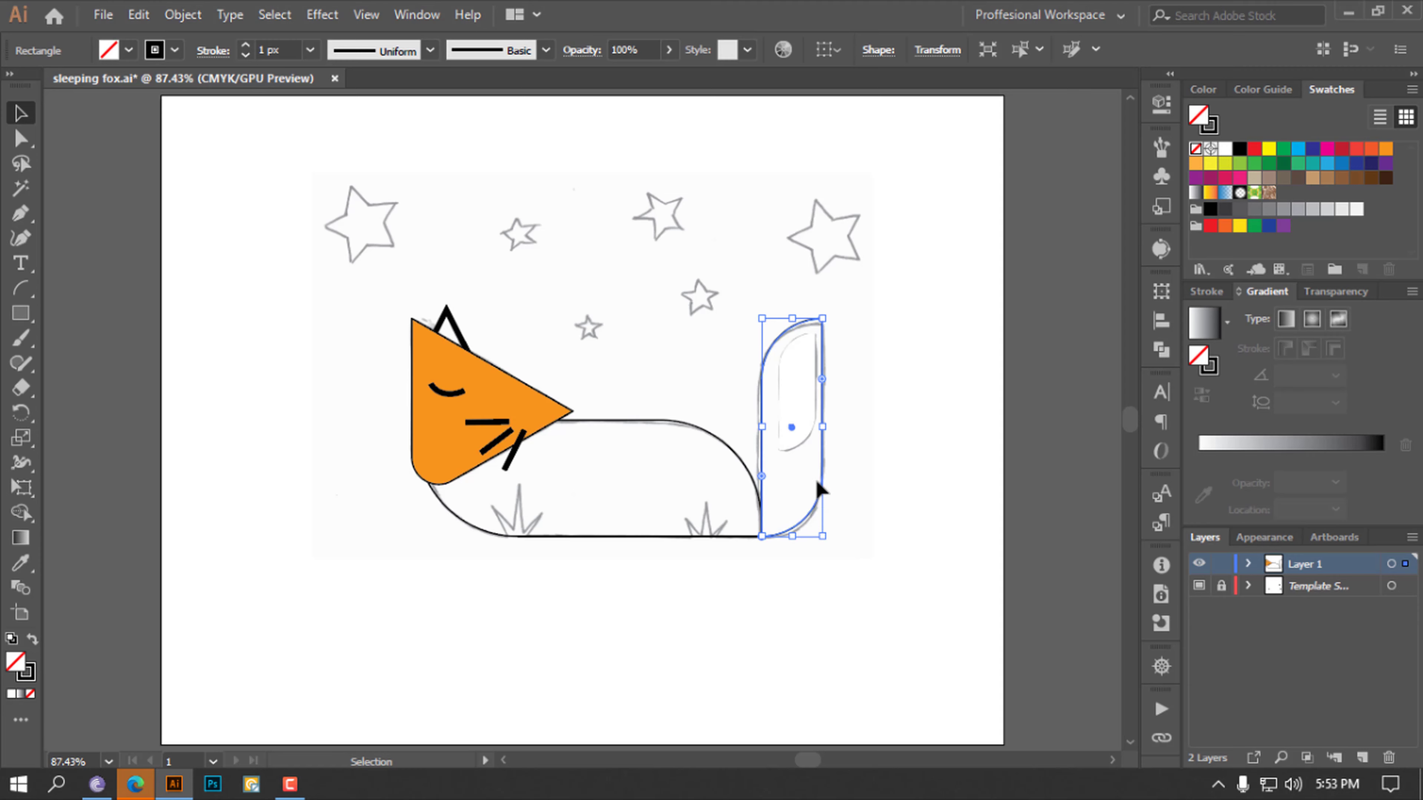
# Fill the tail with orange and remove its outline
pyautogui.click(1384, 151)
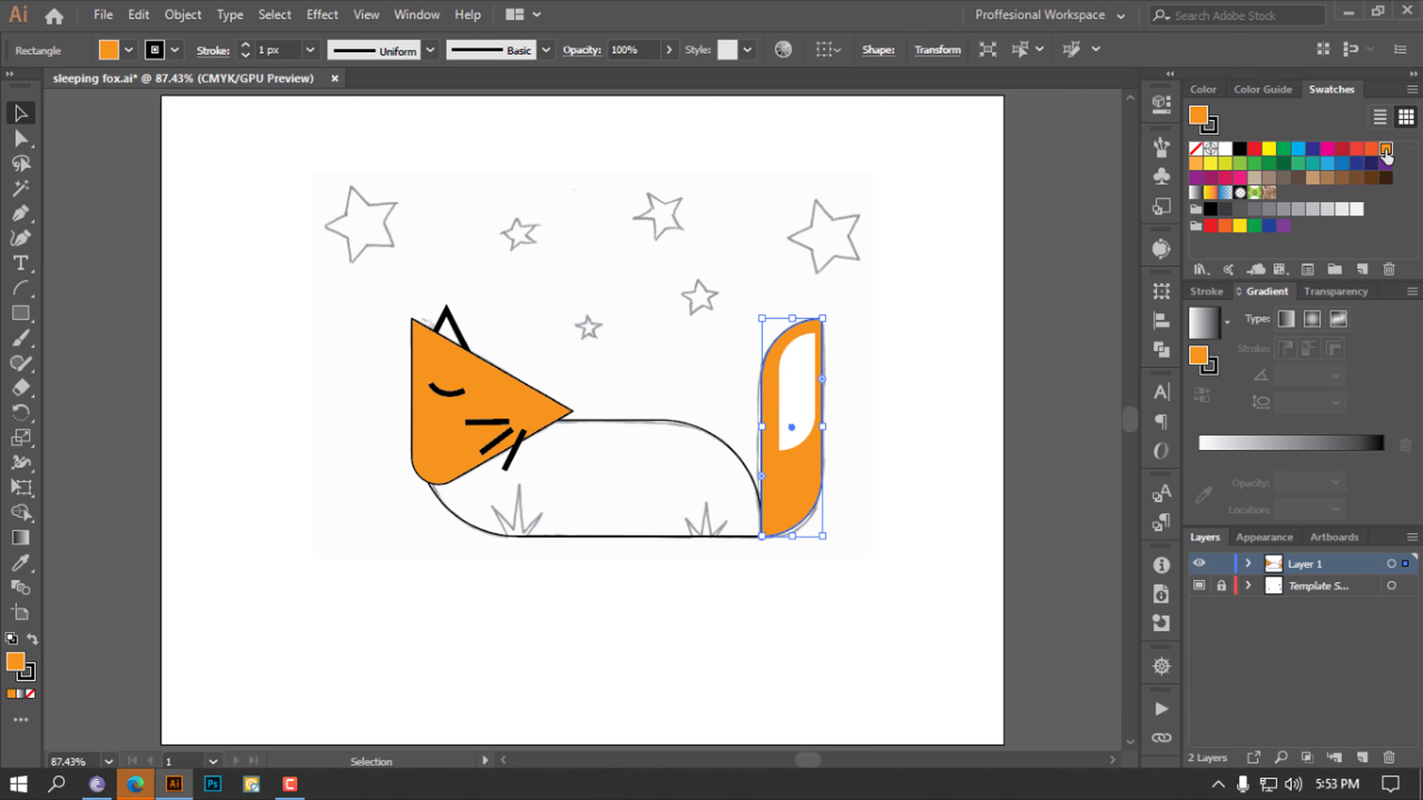
pyautogui.click(1214, 128)
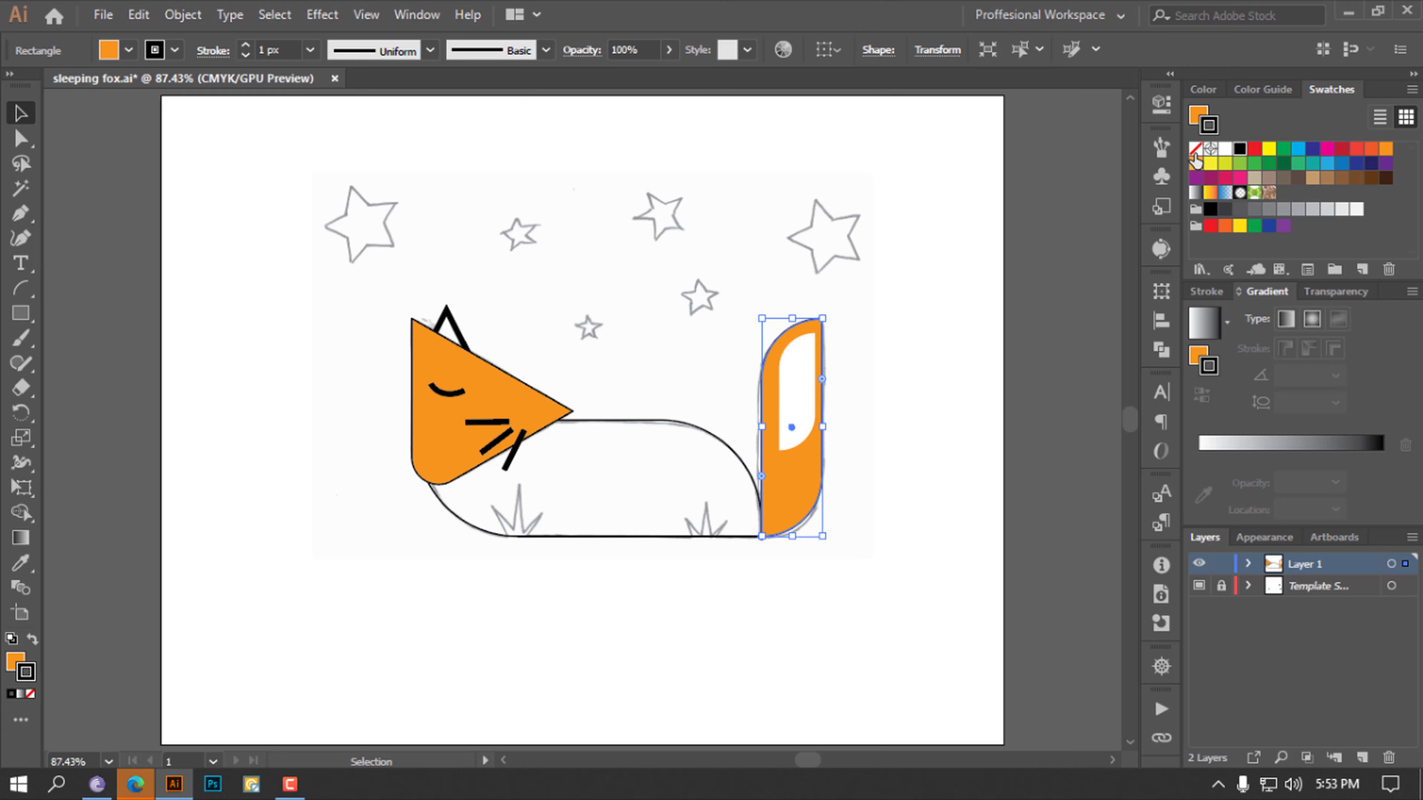
pyautogui.click(1195, 152)
pyautogui.click(935, 412)
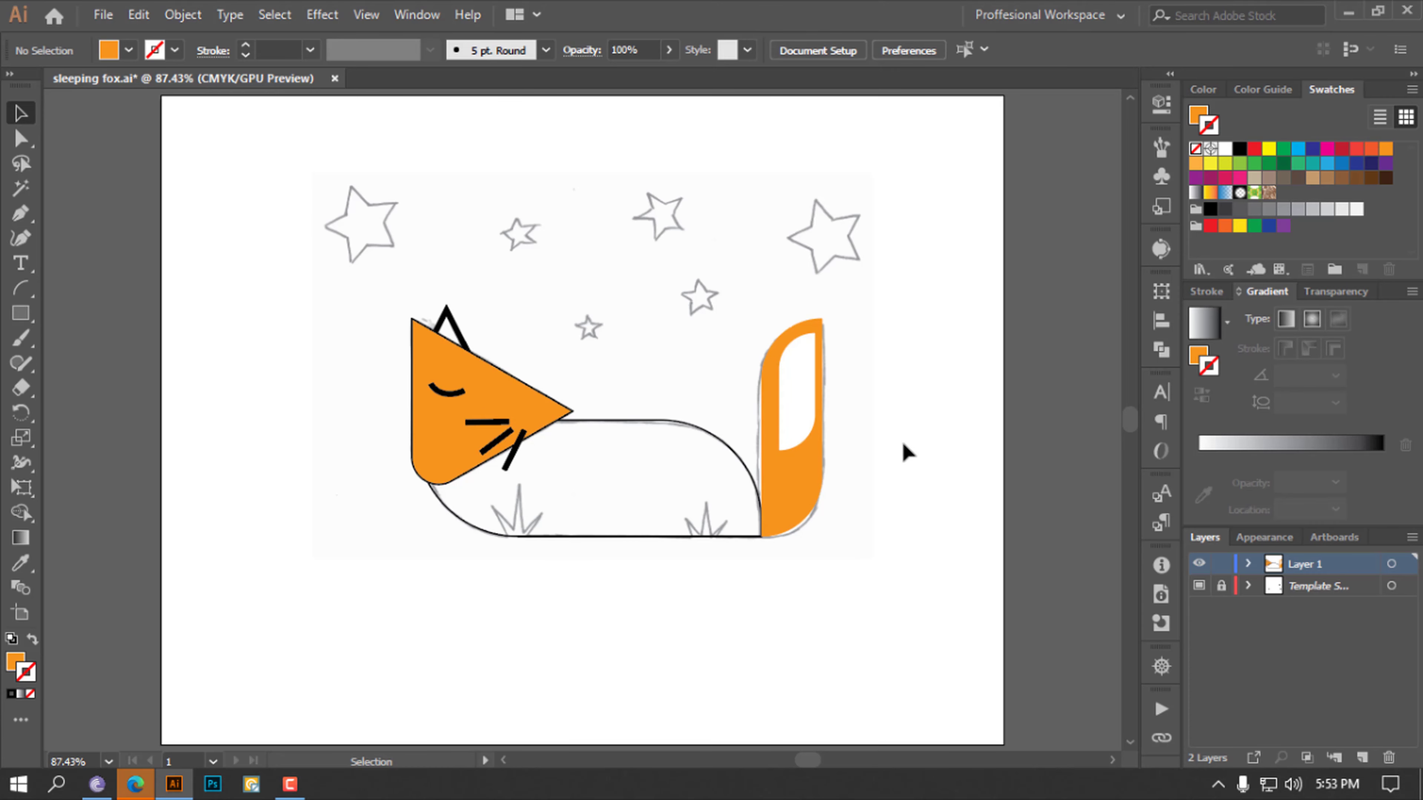
# Undo an accidental tilt of the tail, then marquee-select both tail shapes
pyautogui.click(803, 470)
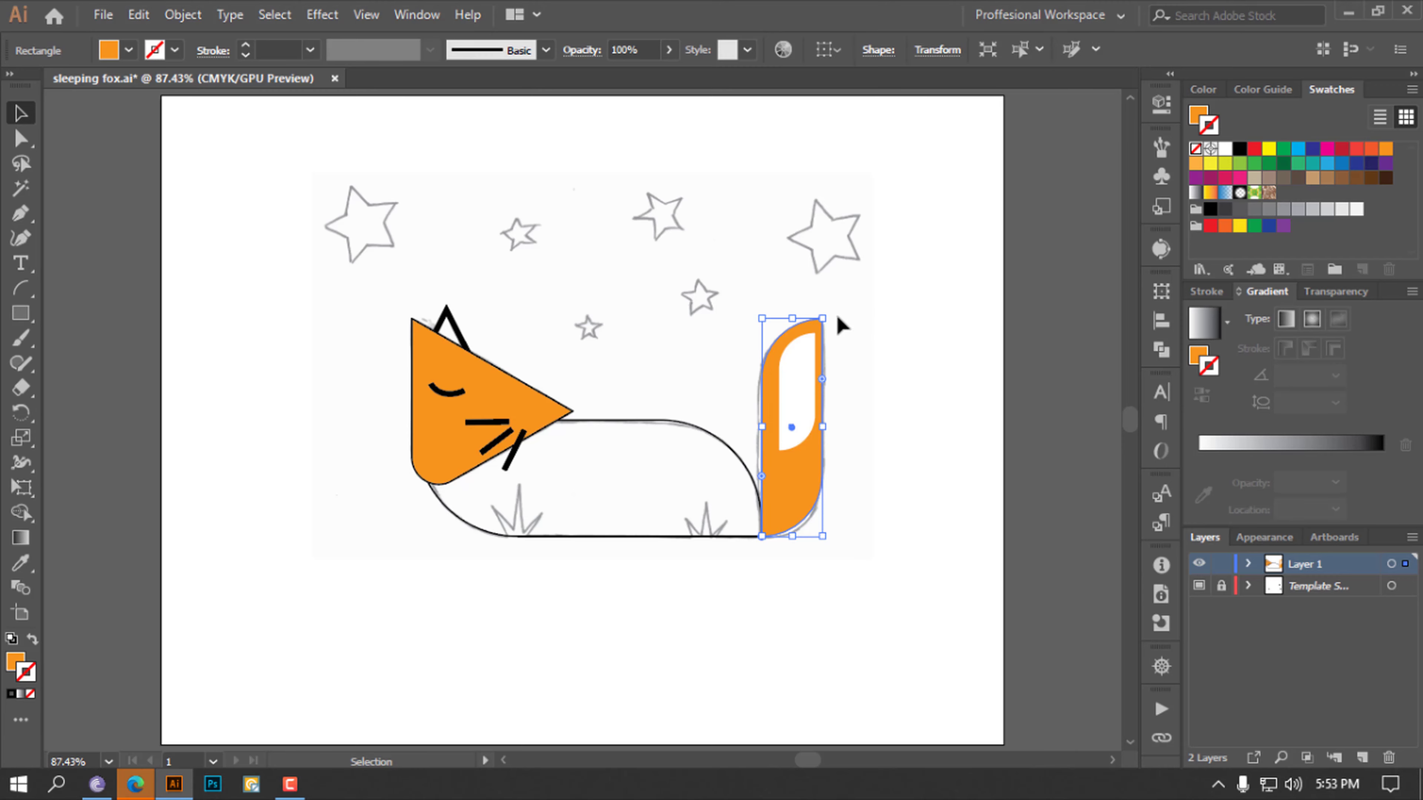
pyautogui.moveTo(831, 308); pyautogui.dragTo(582, 313)
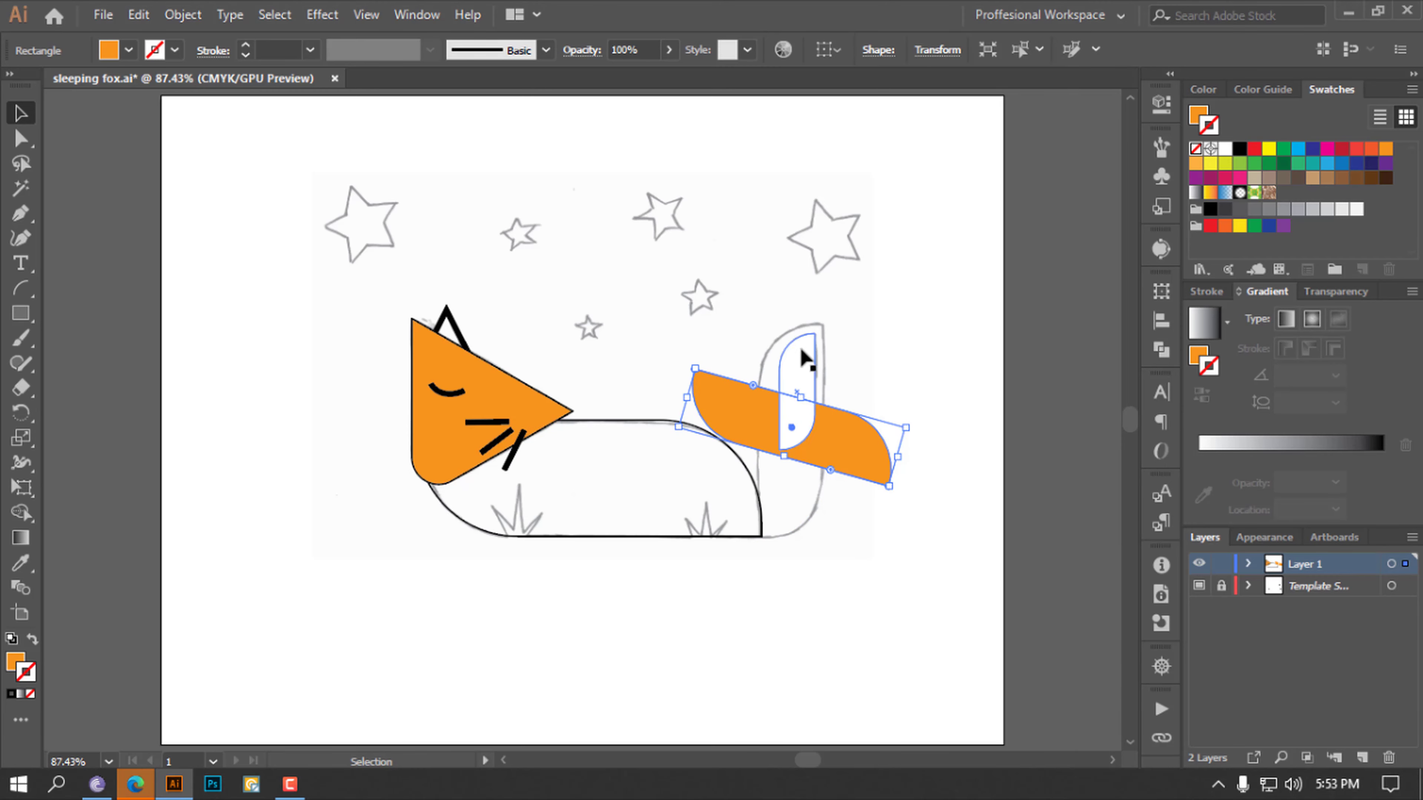
pyautogui.press('a')
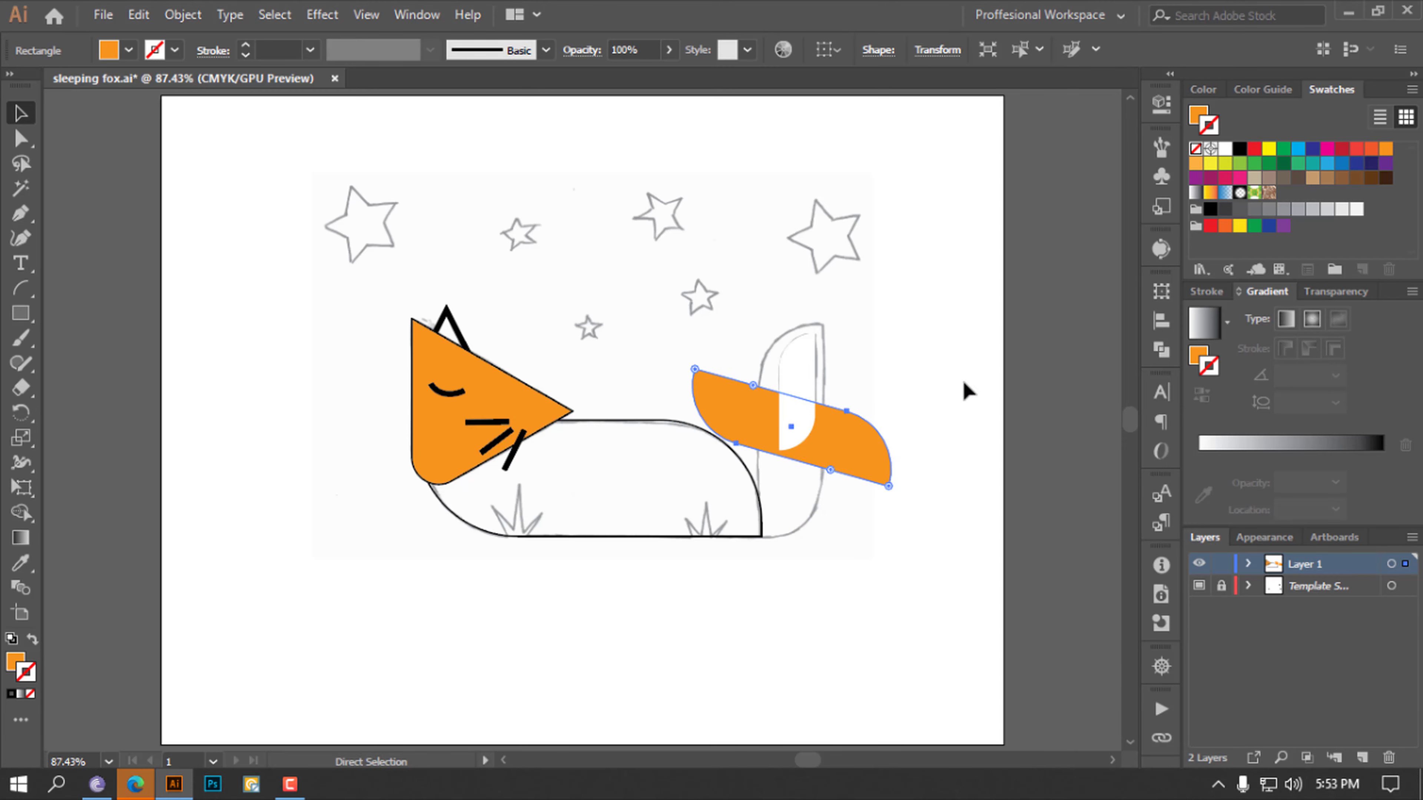
pyautogui.hotkey('ctrl', 'z')
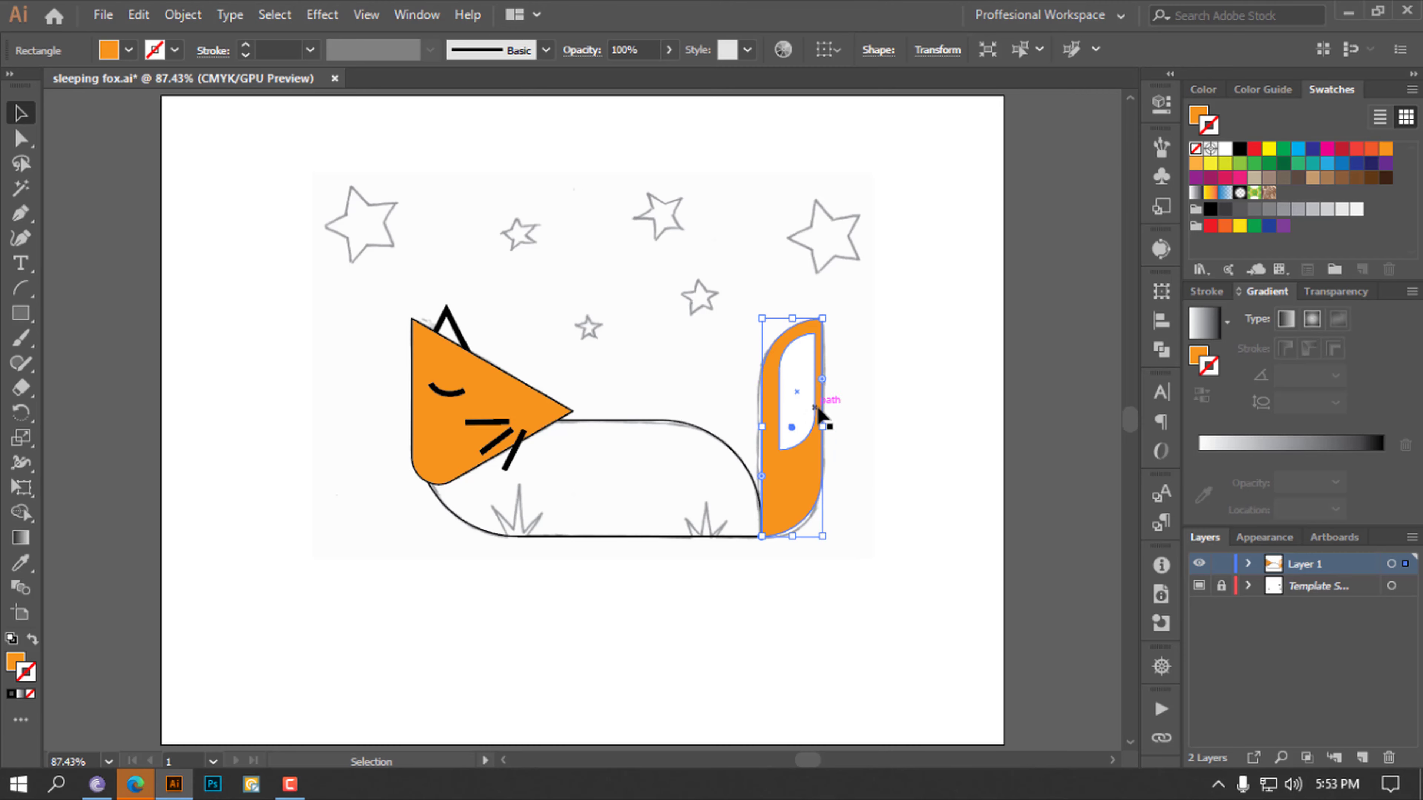
pyautogui.click(853, 421)
pyautogui.moveTo(852, 329); pyautogui.dragTo(799, 381)
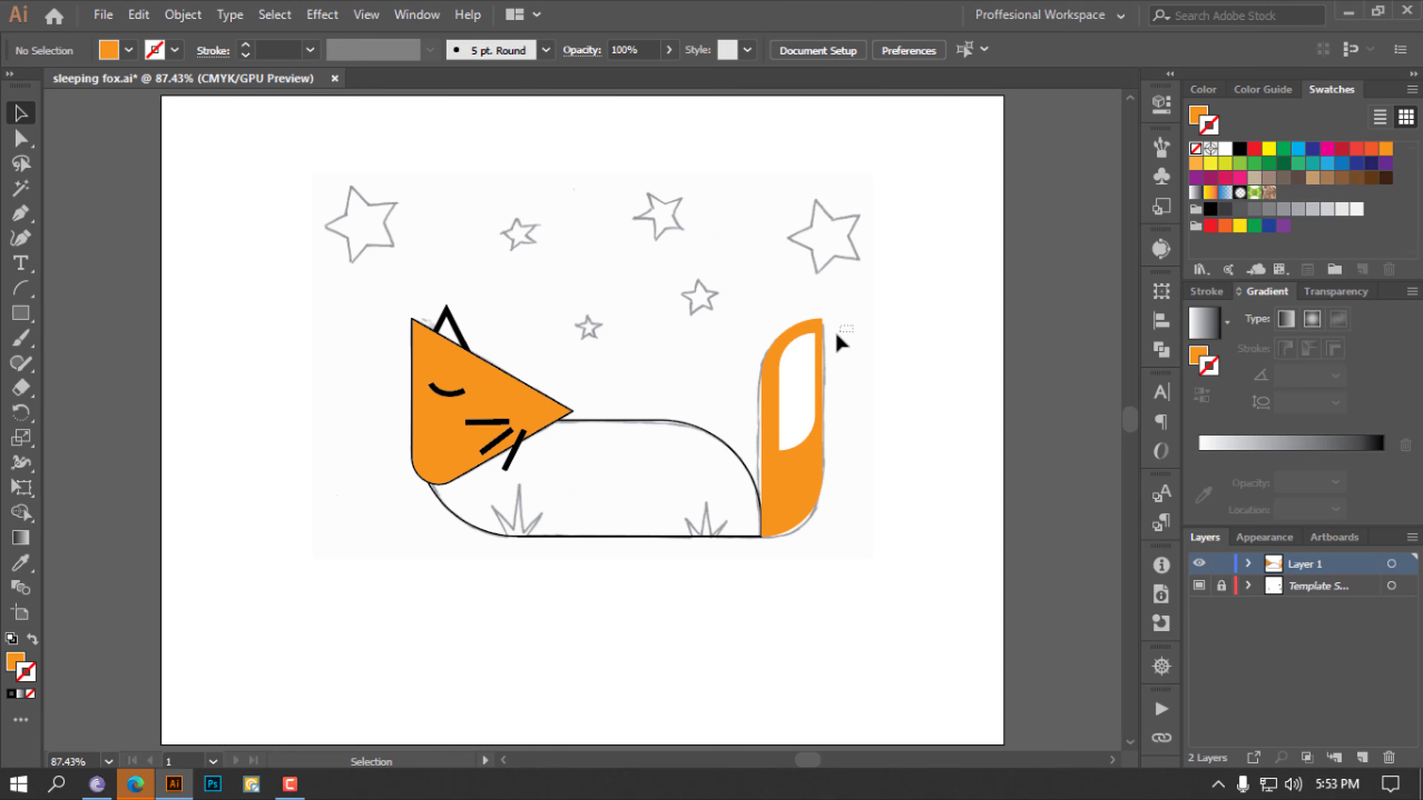
# Group the orange tail and its white tip into one group
pyautogui.press('ctrl')
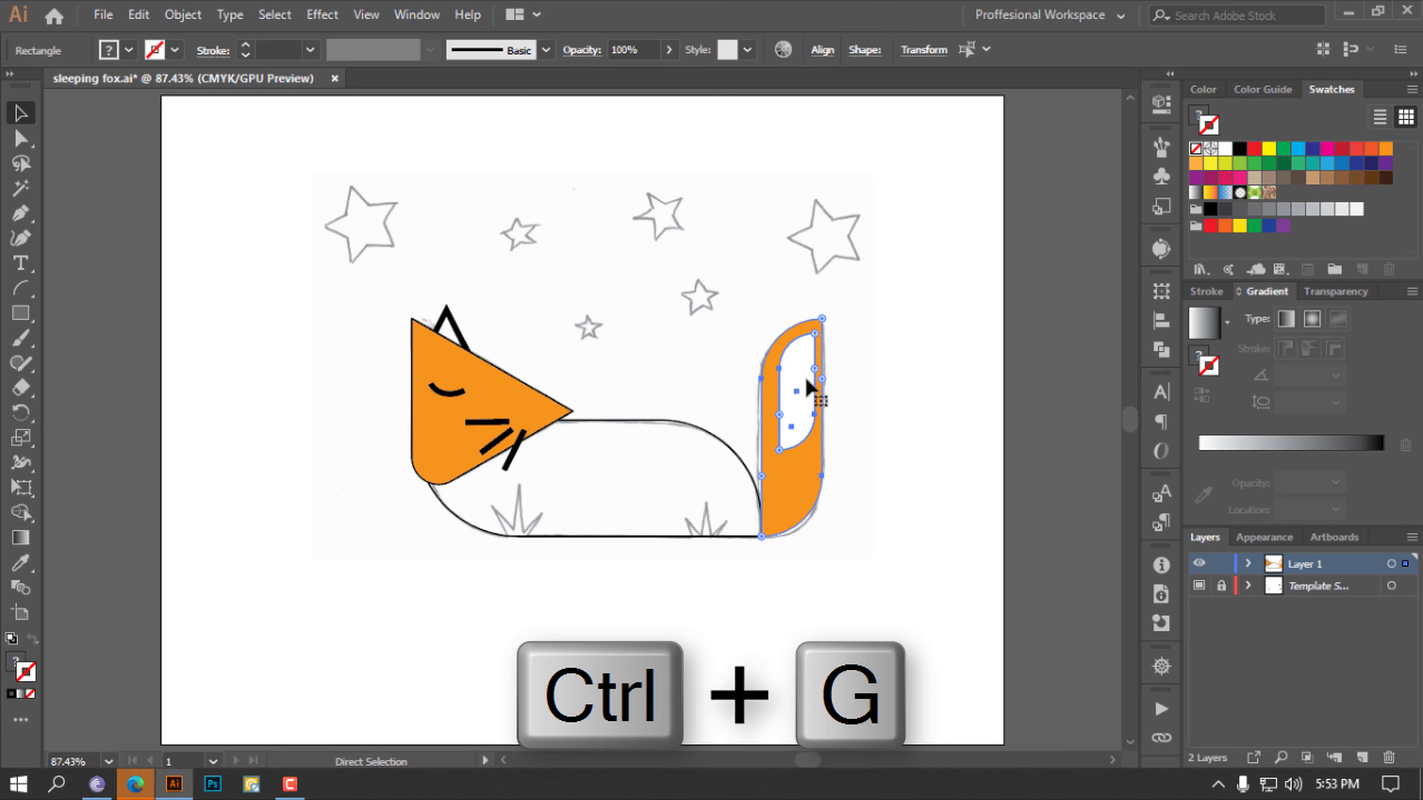
pyautogui.hotkey('ctrl', 'g')
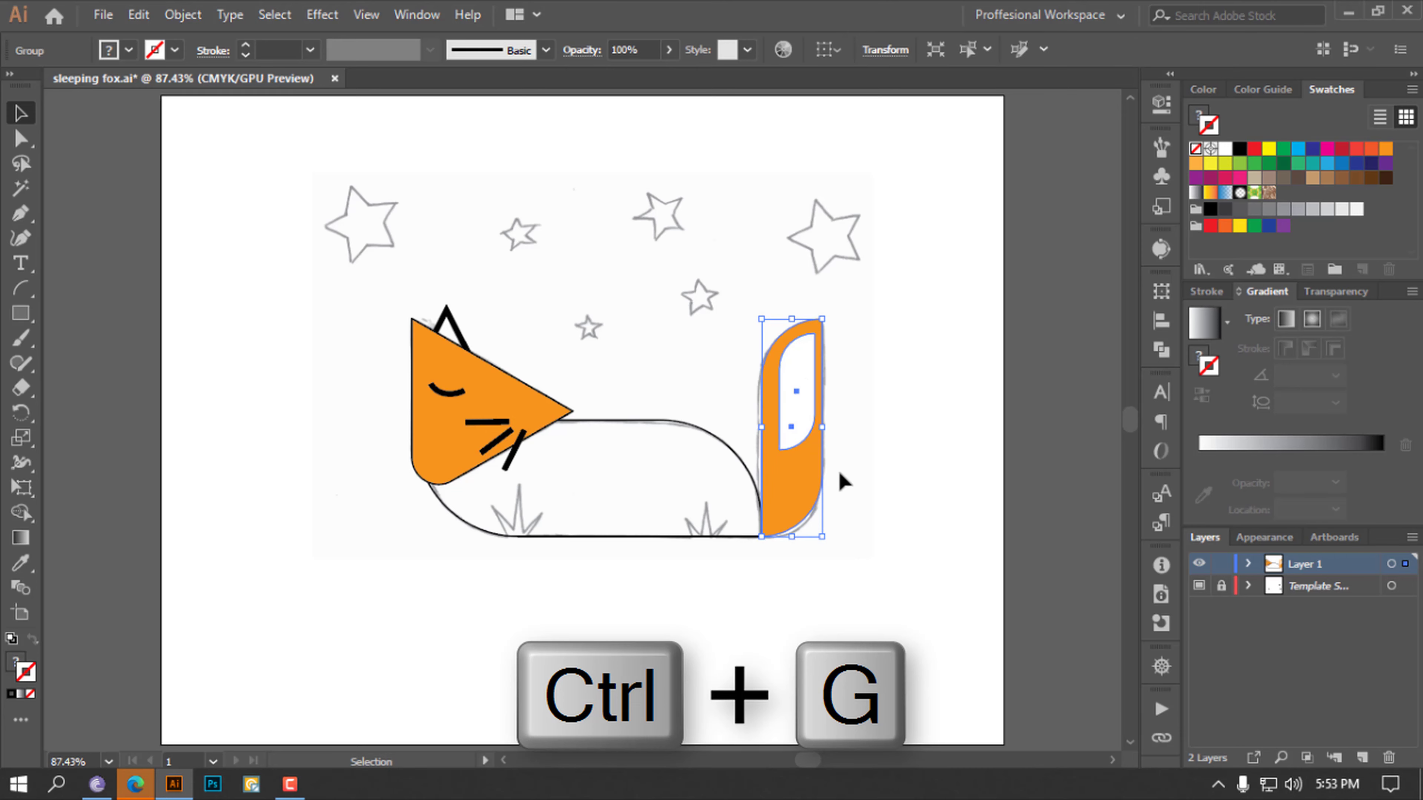
pyautogui.moveTo(810, 495); pyautogui.dragTo(932, 479)
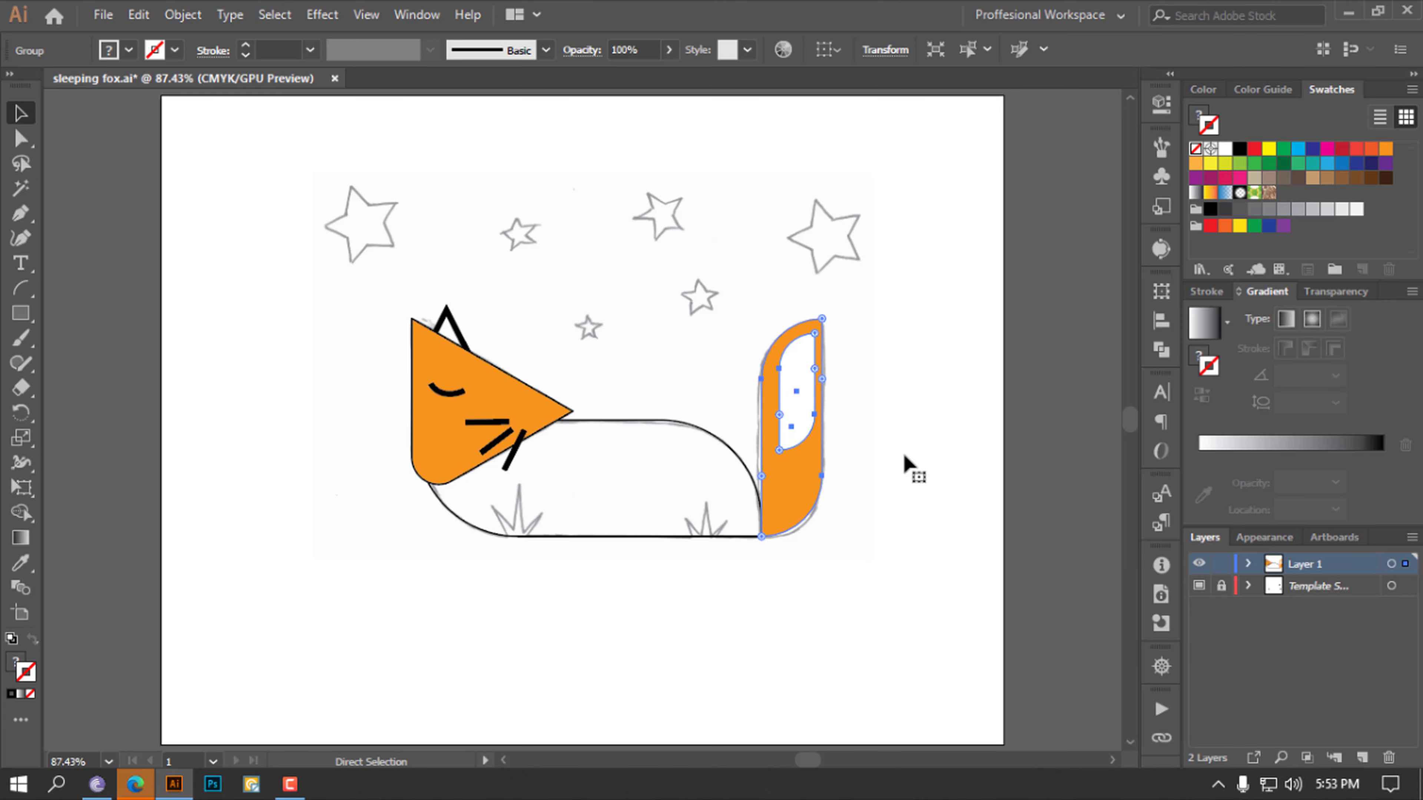
pyautogui.hotkey('ctrl', 'z')
# Rotate the tail group 90° to horizontal and place it along the bottom of the body
pyautogui.click(889, 465)
pyautogui.click(818, 461)
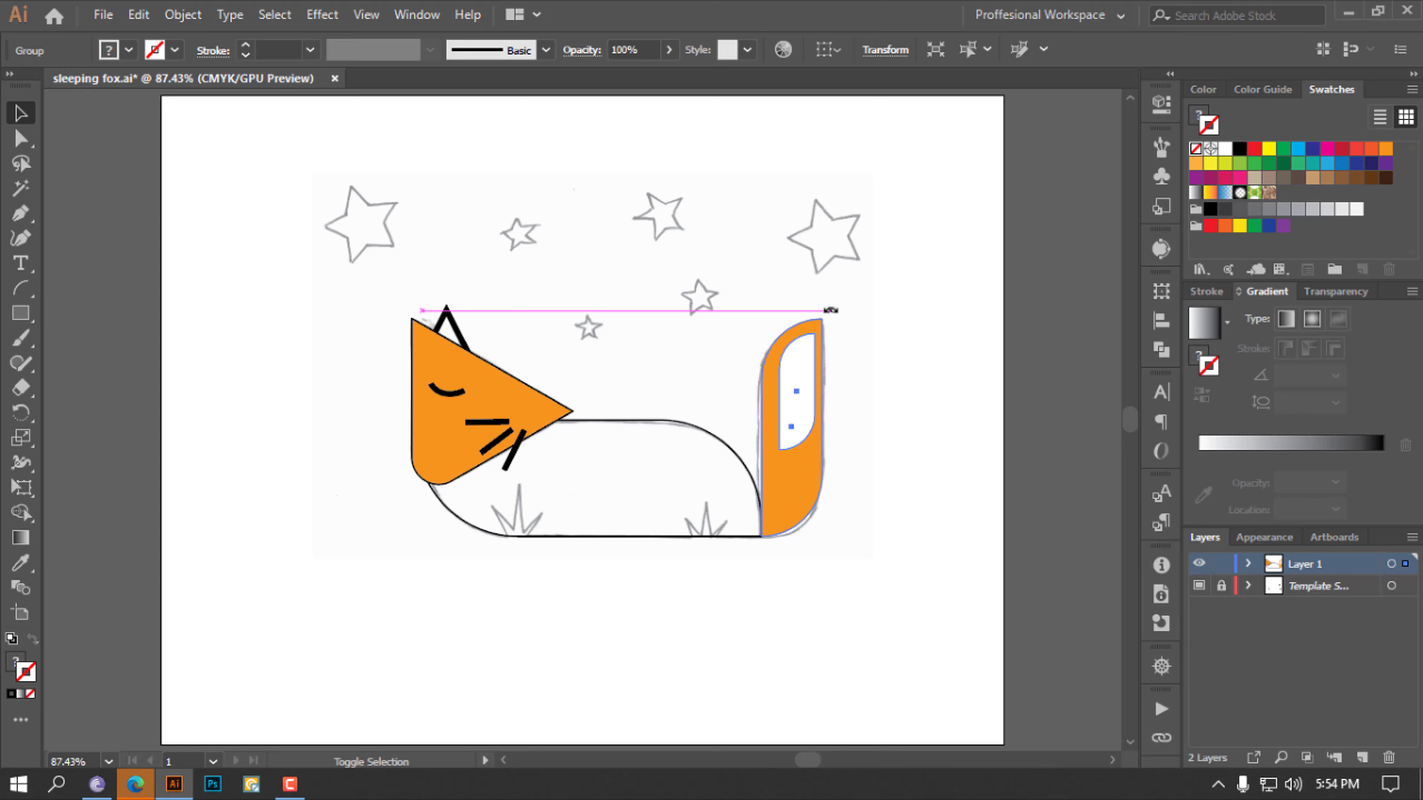
pyautogui.moveTo(830, 310); pyautogui.dragTo(661, 339)
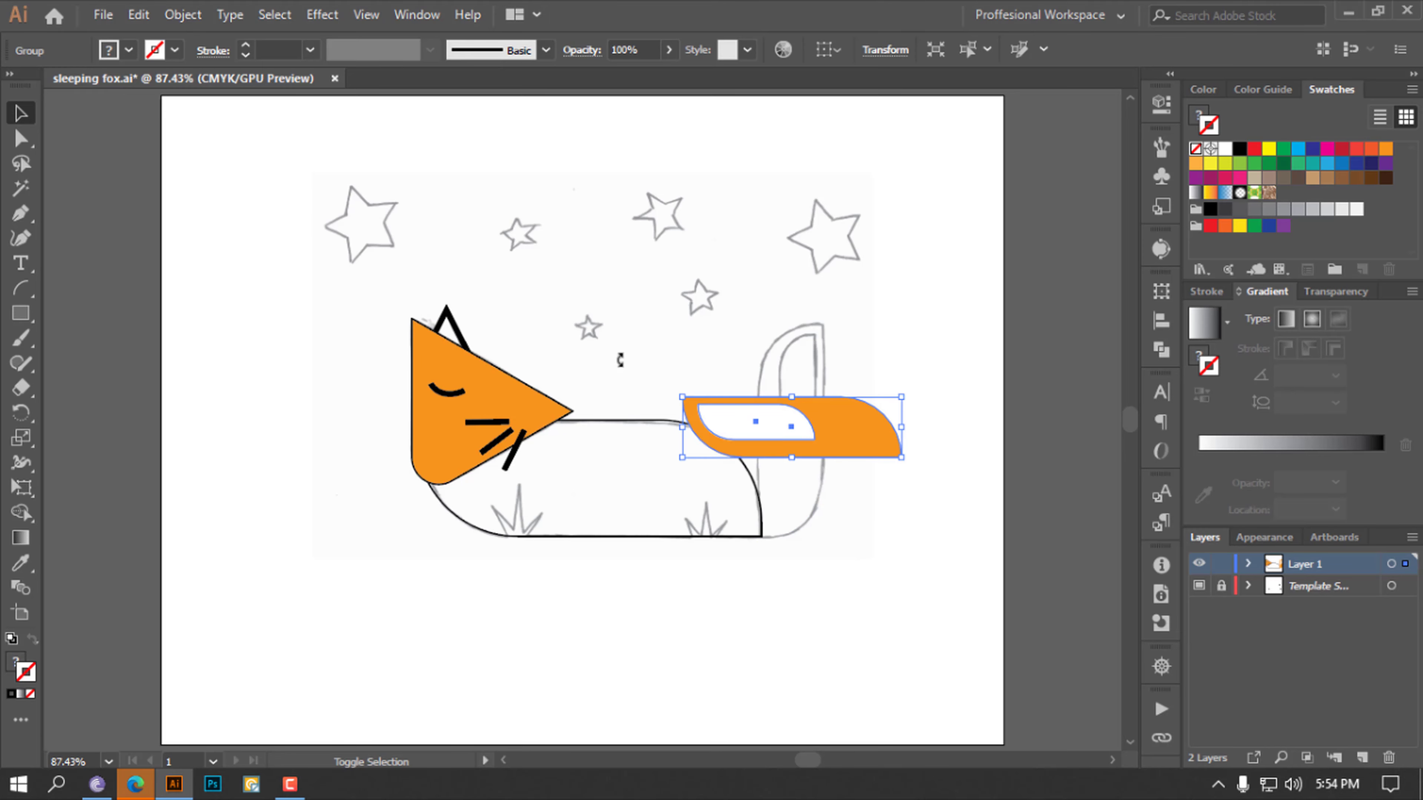
pyautogui.moveTo(848, 442)
pyautogui.mouseDown()
pyautogui.moveTo(703, 510)
pyautogui.moveTo(746, 521)
pyautogui.mouseUp()
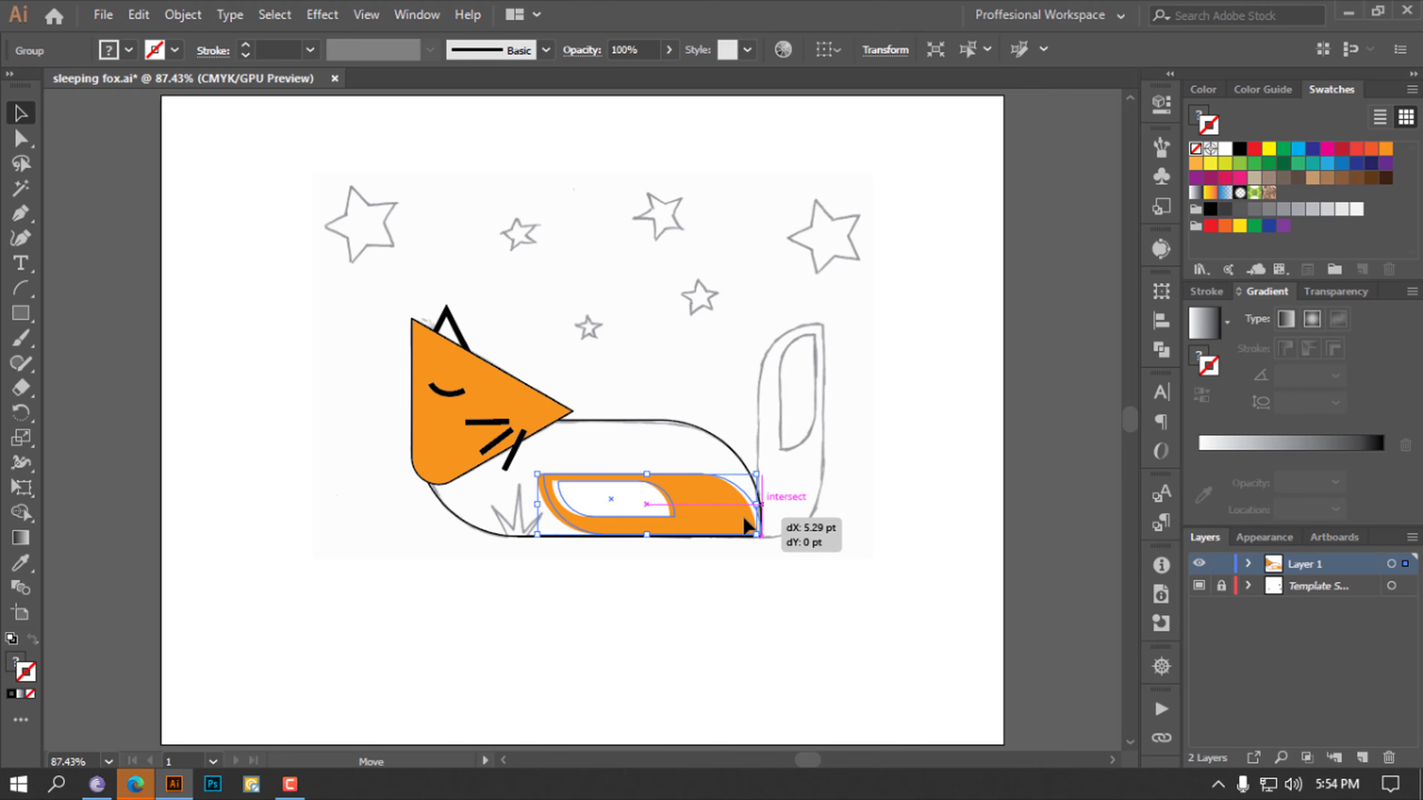
pyautogui.click(734, 566)
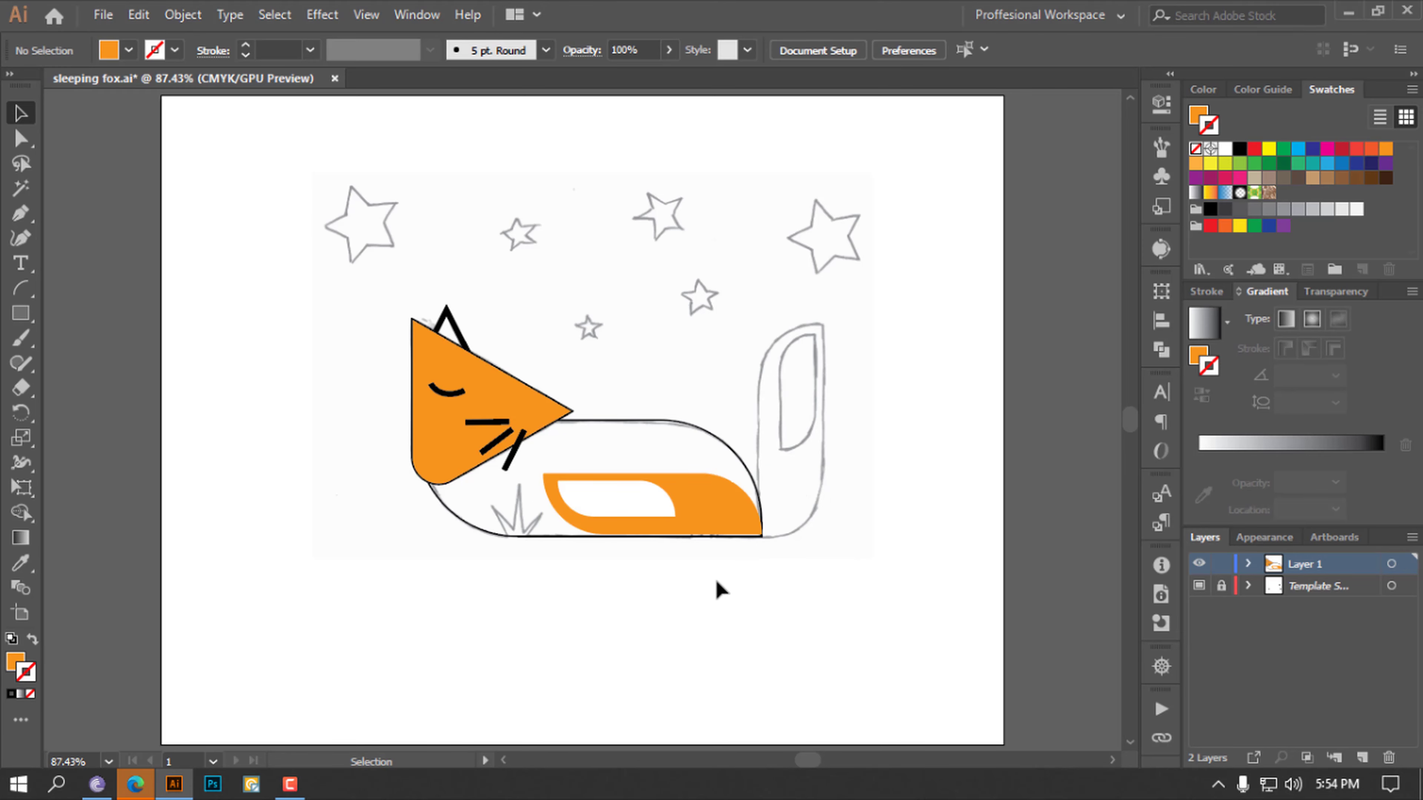
# Fill the fox body with the orange-red swatch and remove its outline
pyautogui.click(728, 451)
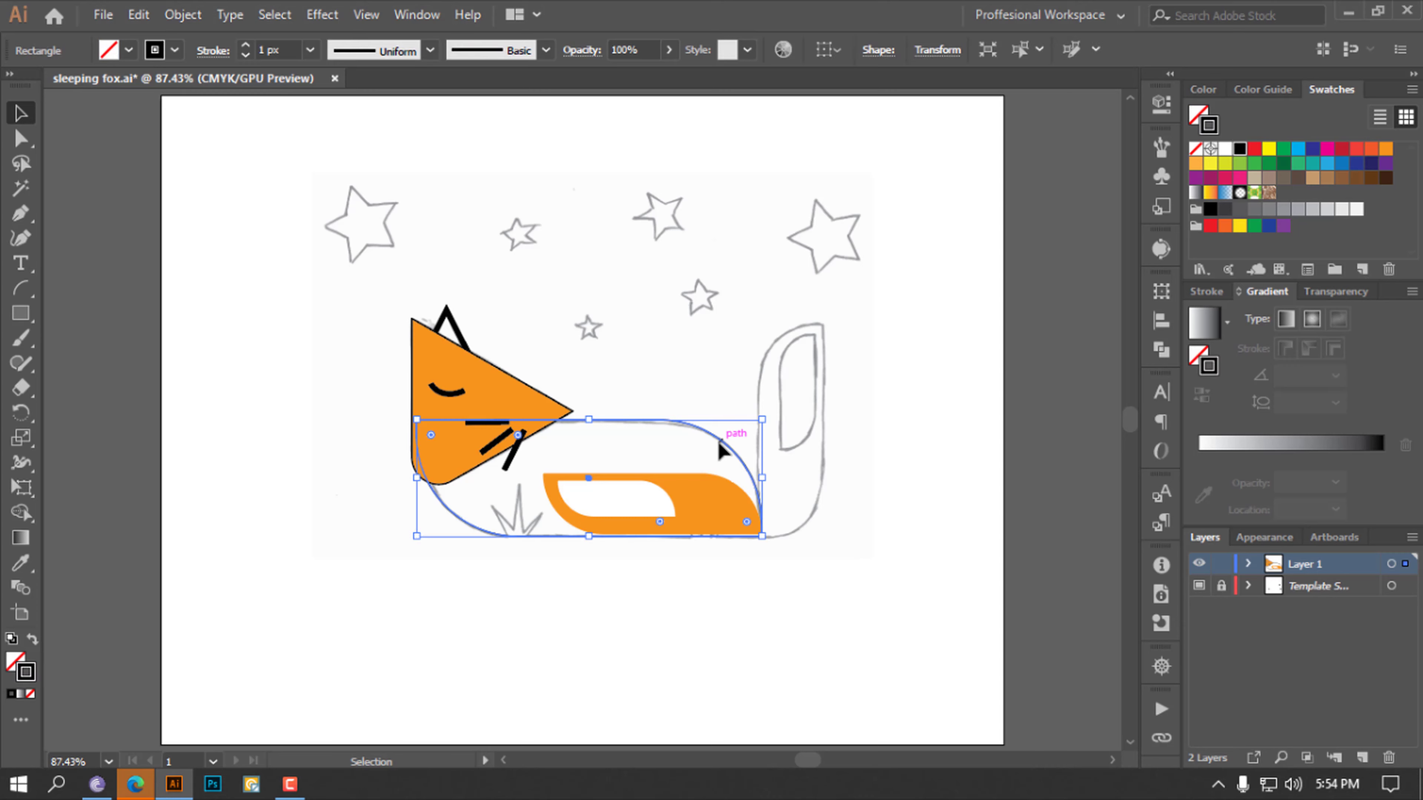
pyautogui.click(1371, 149)
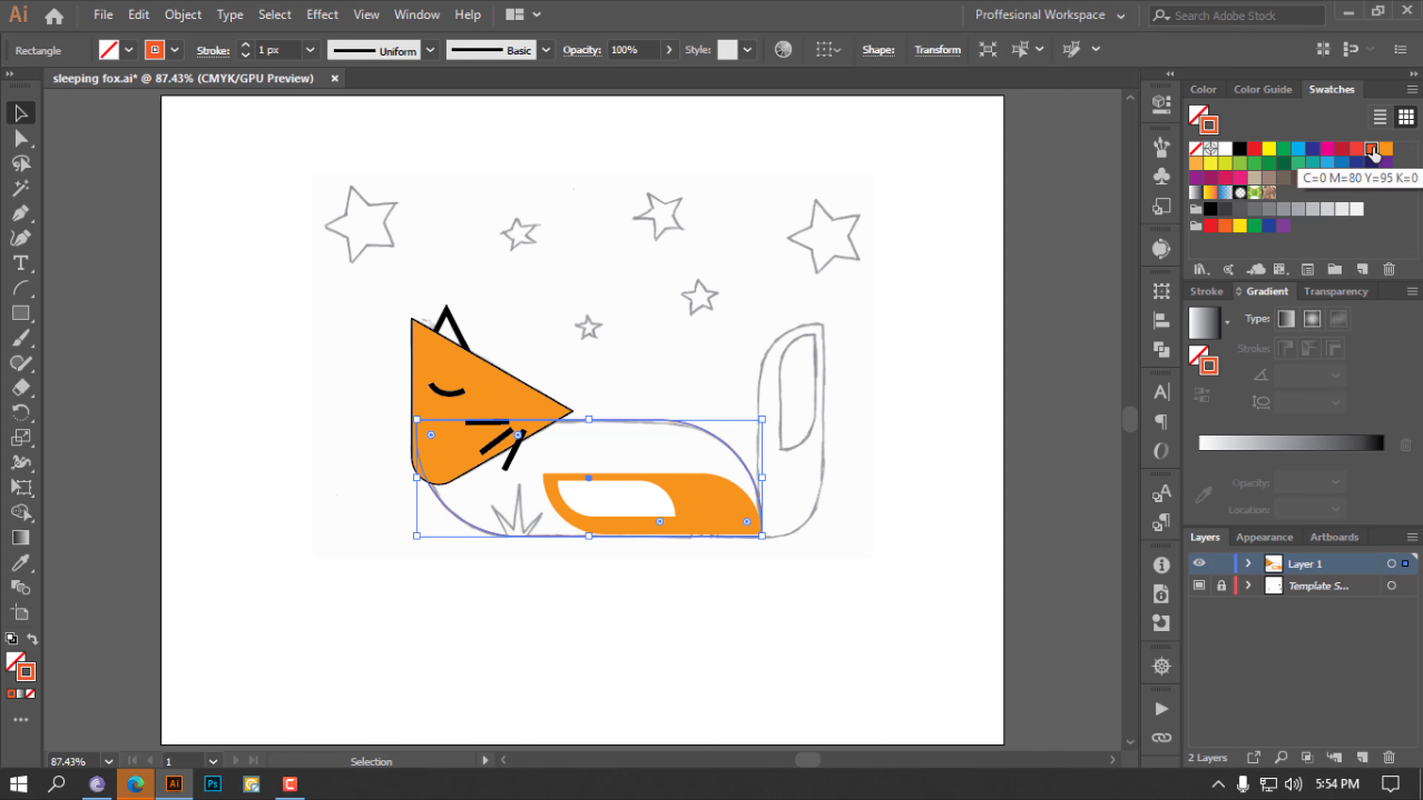
pyautogui.click(1195, 148)
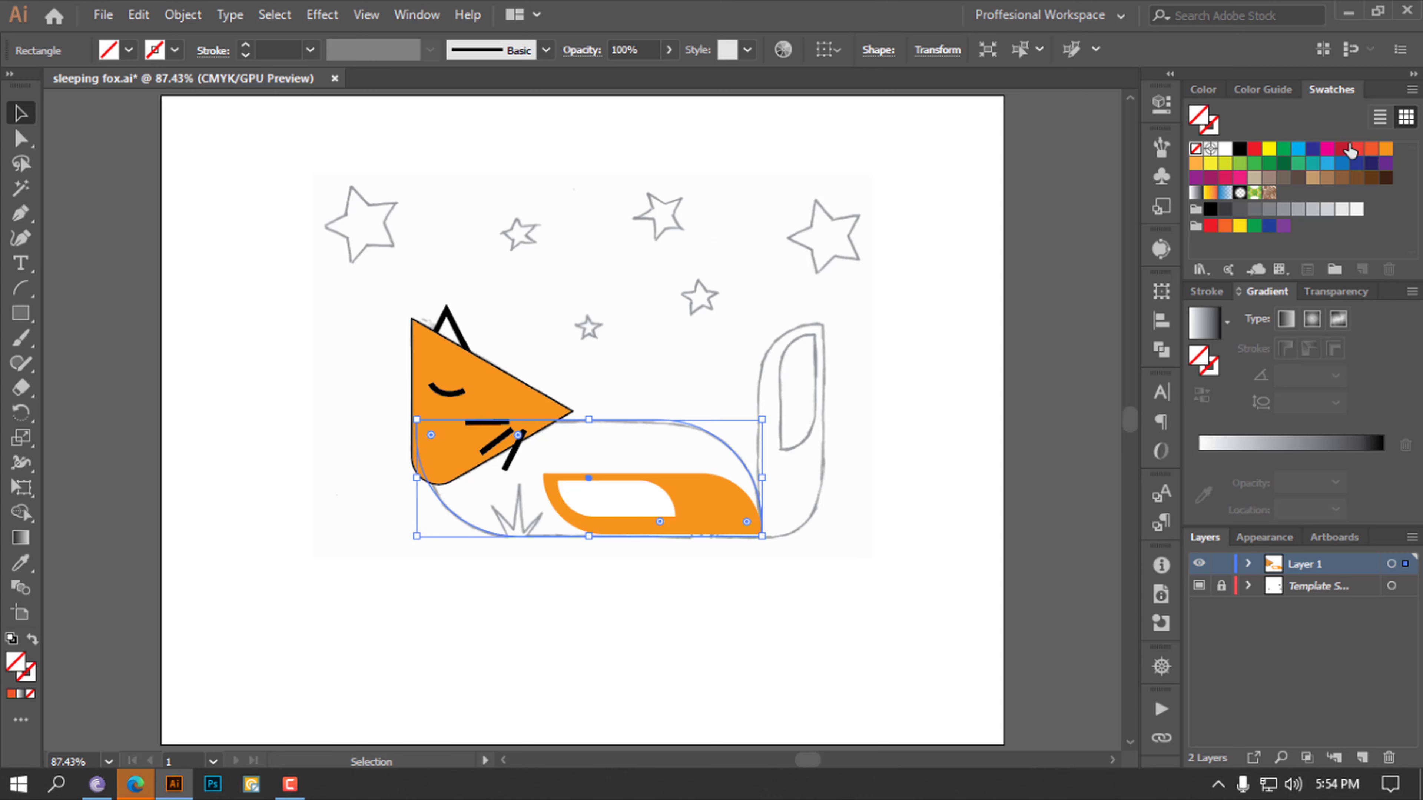
pyautogui.click(1371, 149)
pyautogui.click(1009, 347)
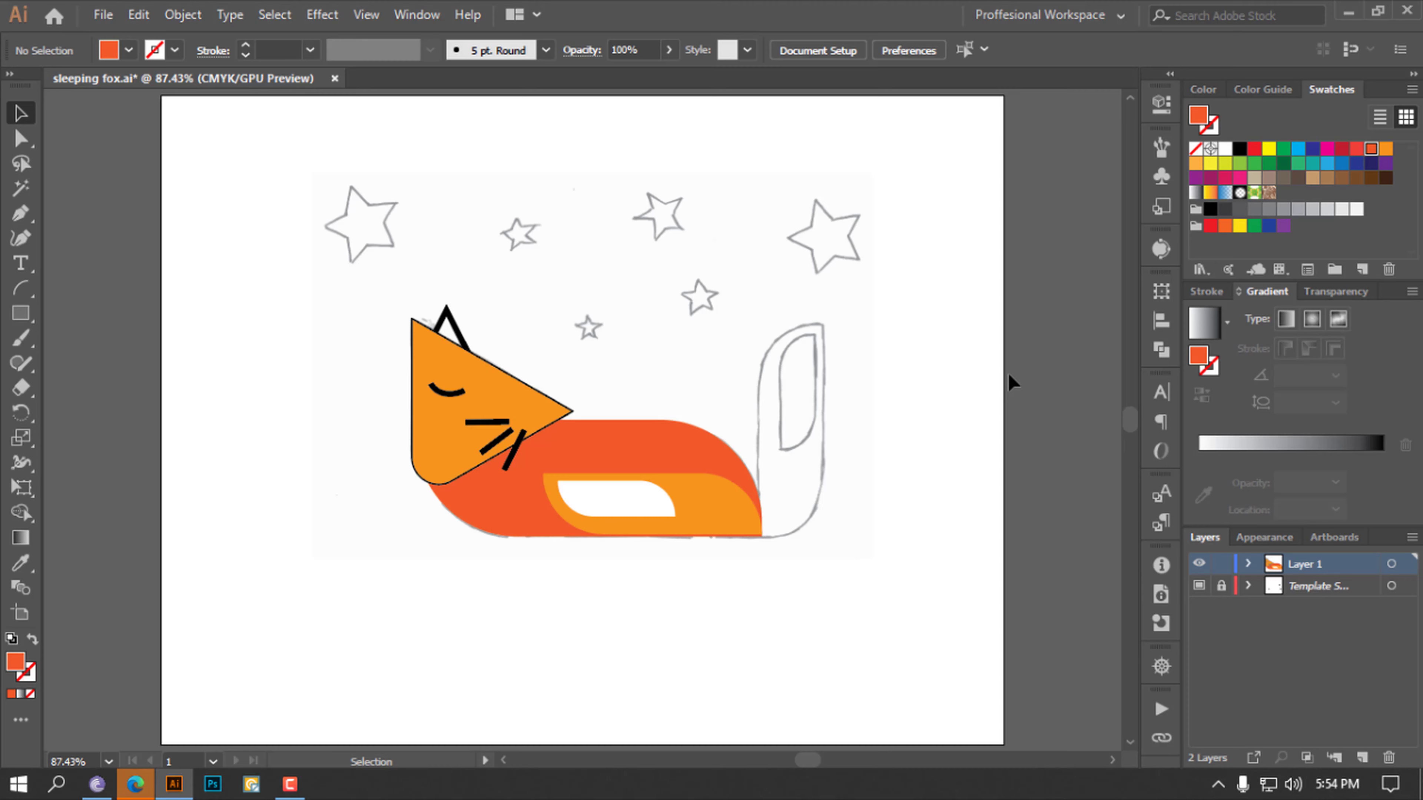
# Rotate the orange-and-white tail group upright and move it back onto the sketched tail
pyautogui.click(740, 499)
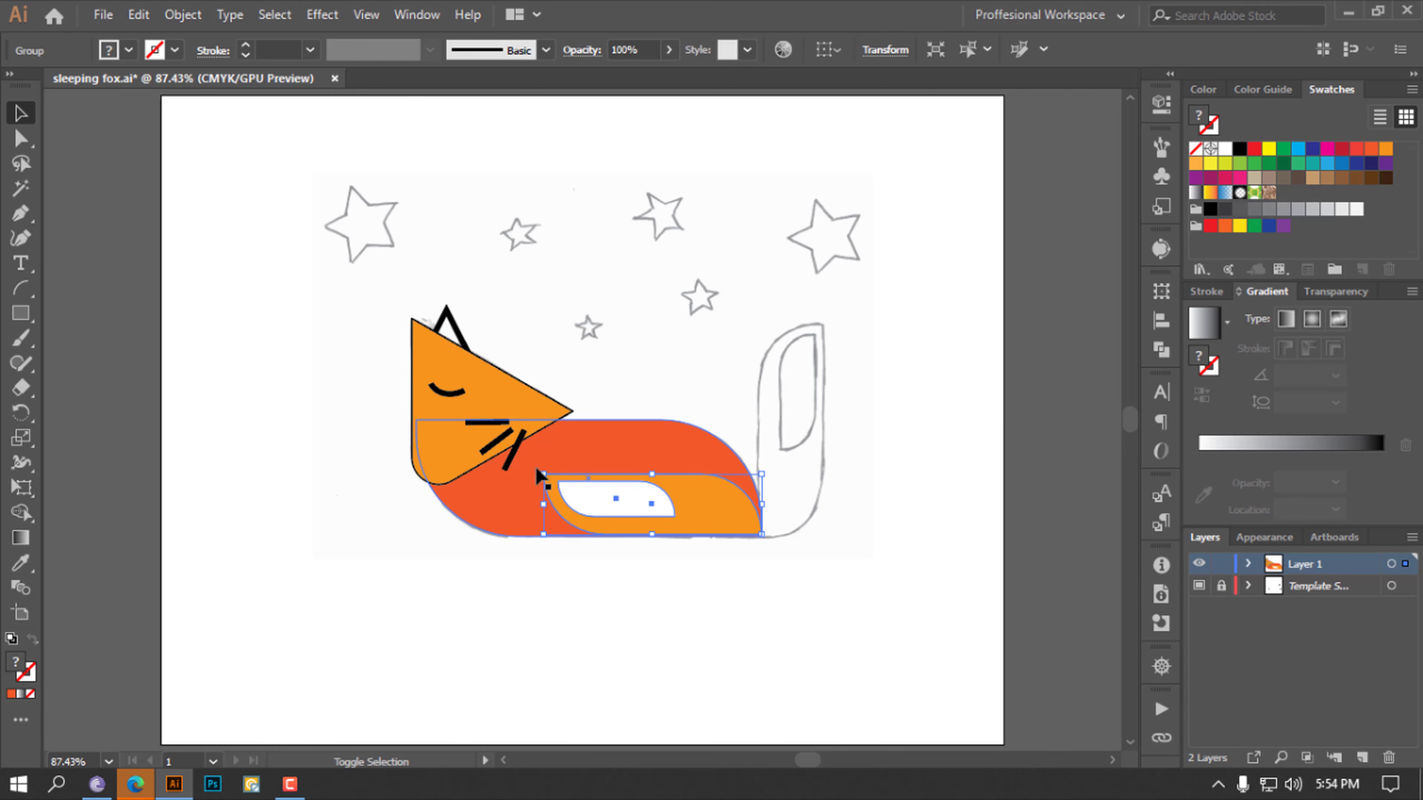
pyautogui.moveTo(535, 479); pyautogui.dragTo(672, 406)
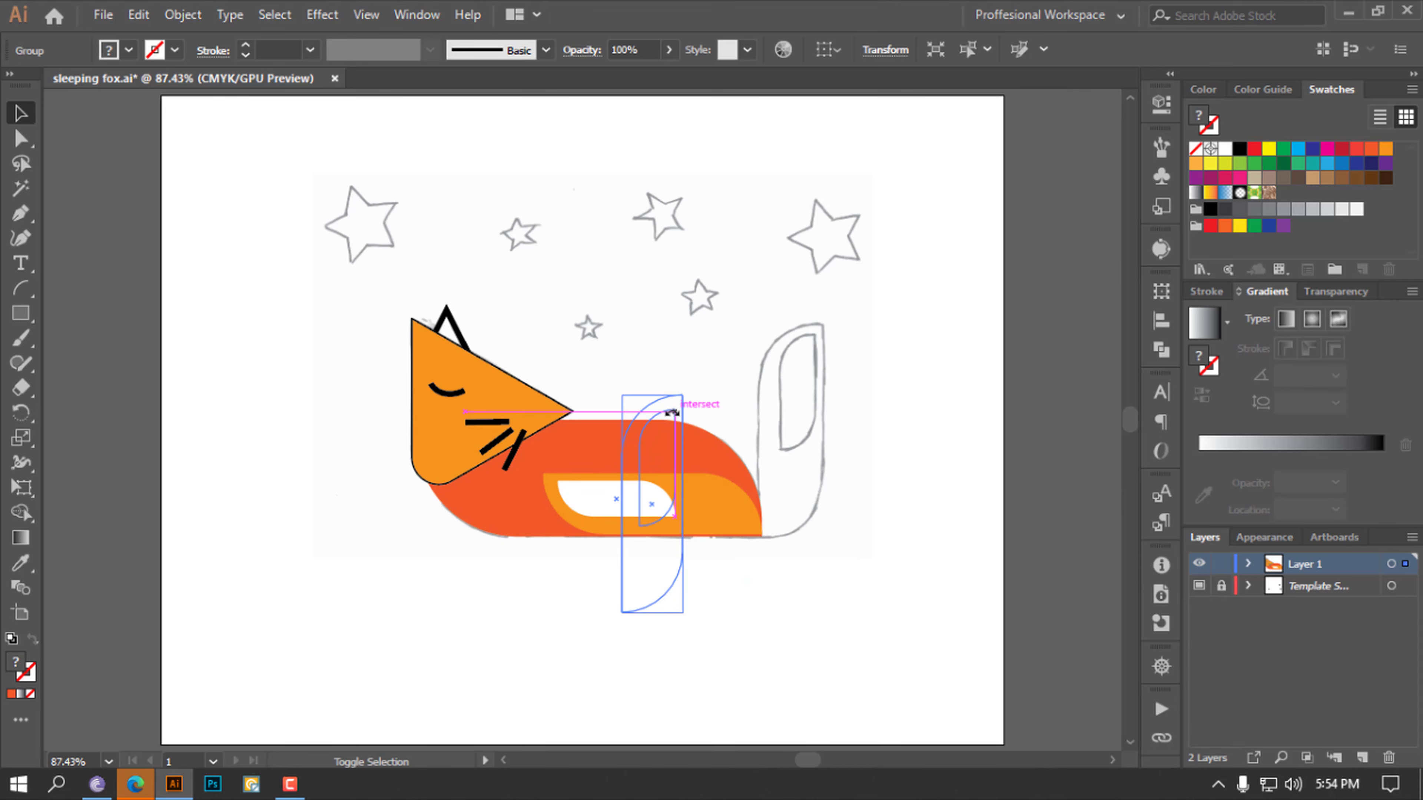
pyautogui.moveTo(651, 577); pyautogui.dragTo(784, 505)
pyautogui.click(858, 565)
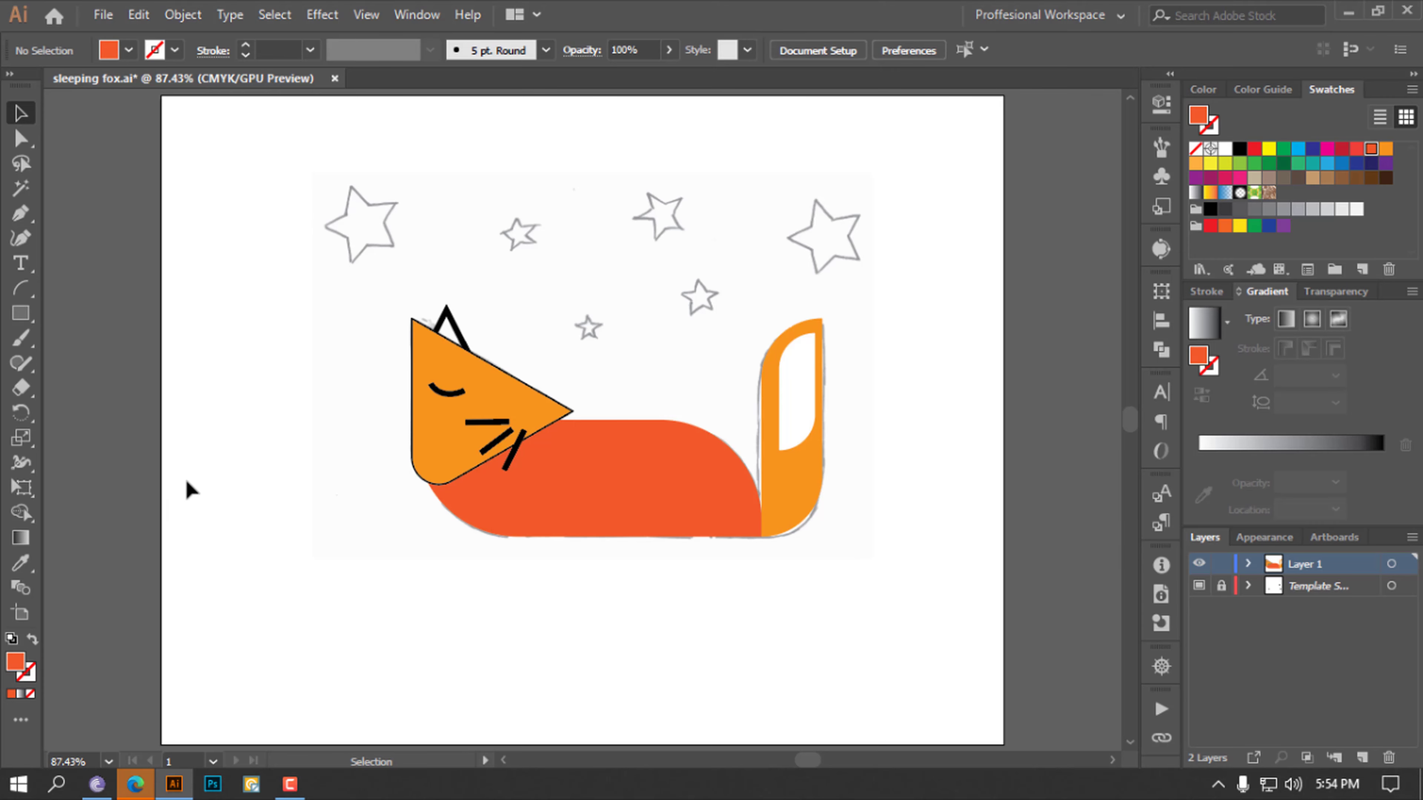
# Switch to the Star tool and open the Star dialog showing radii 25 pt and 50 pt with 5 points
pyautogui.click(25, 317)
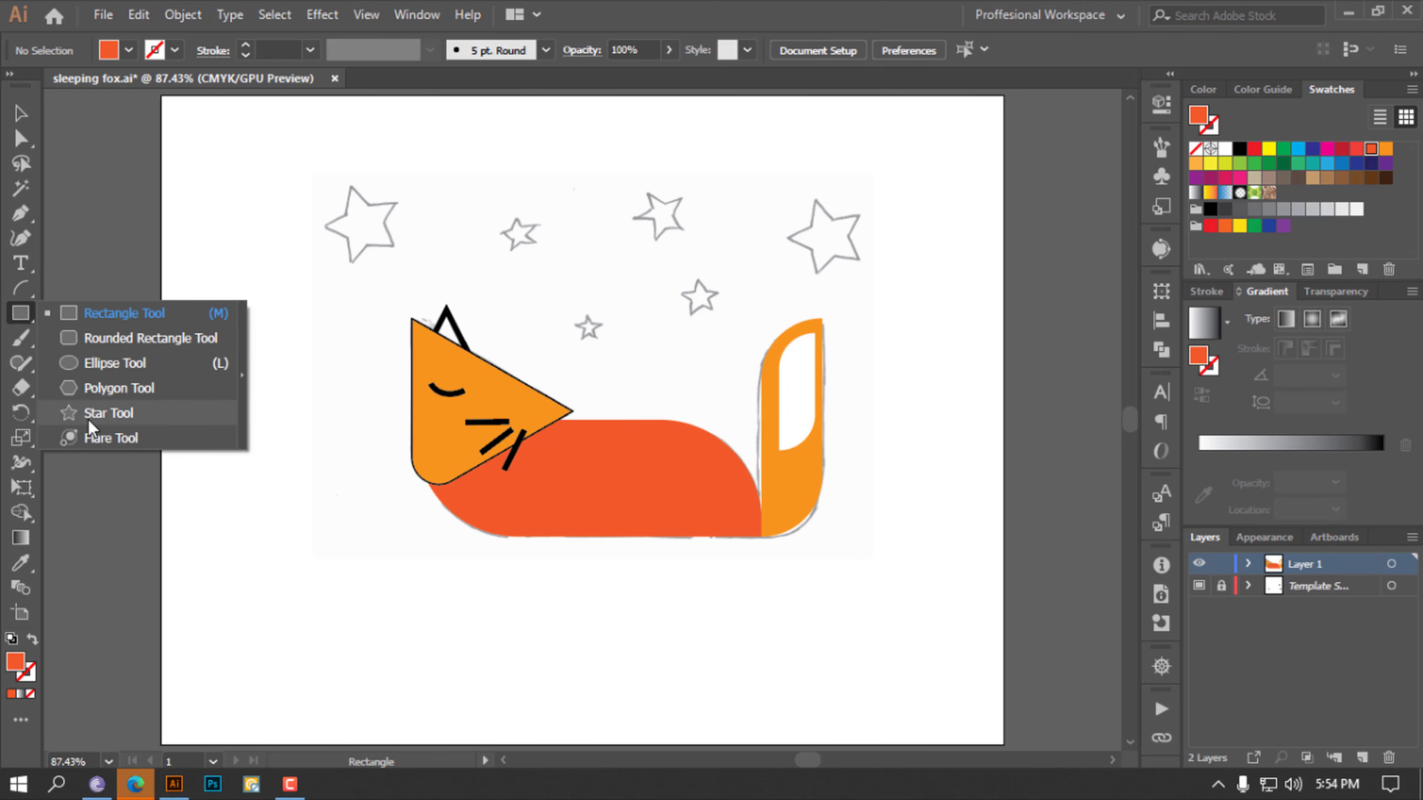
pyautogui.click(116, 417)
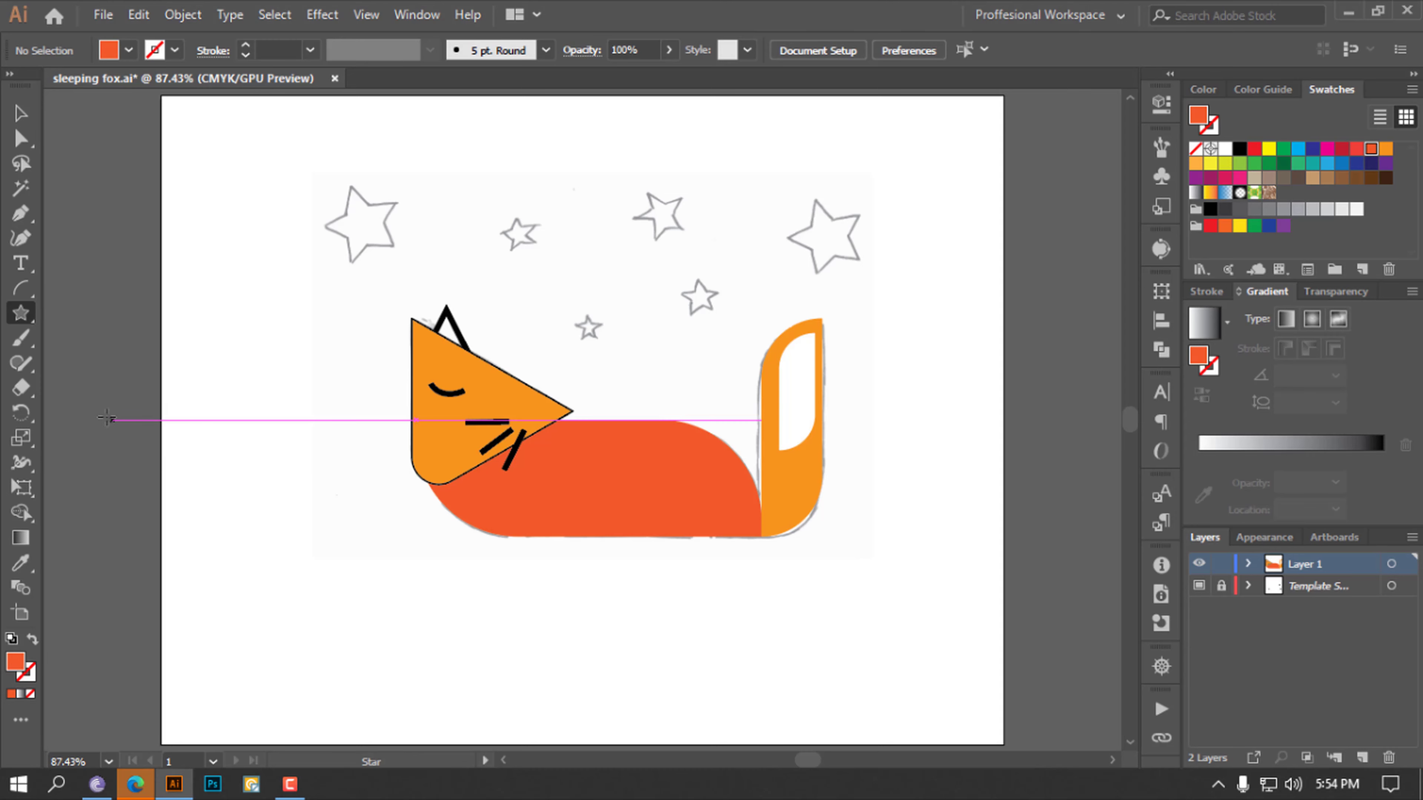
pyautogui.click(195, 218)
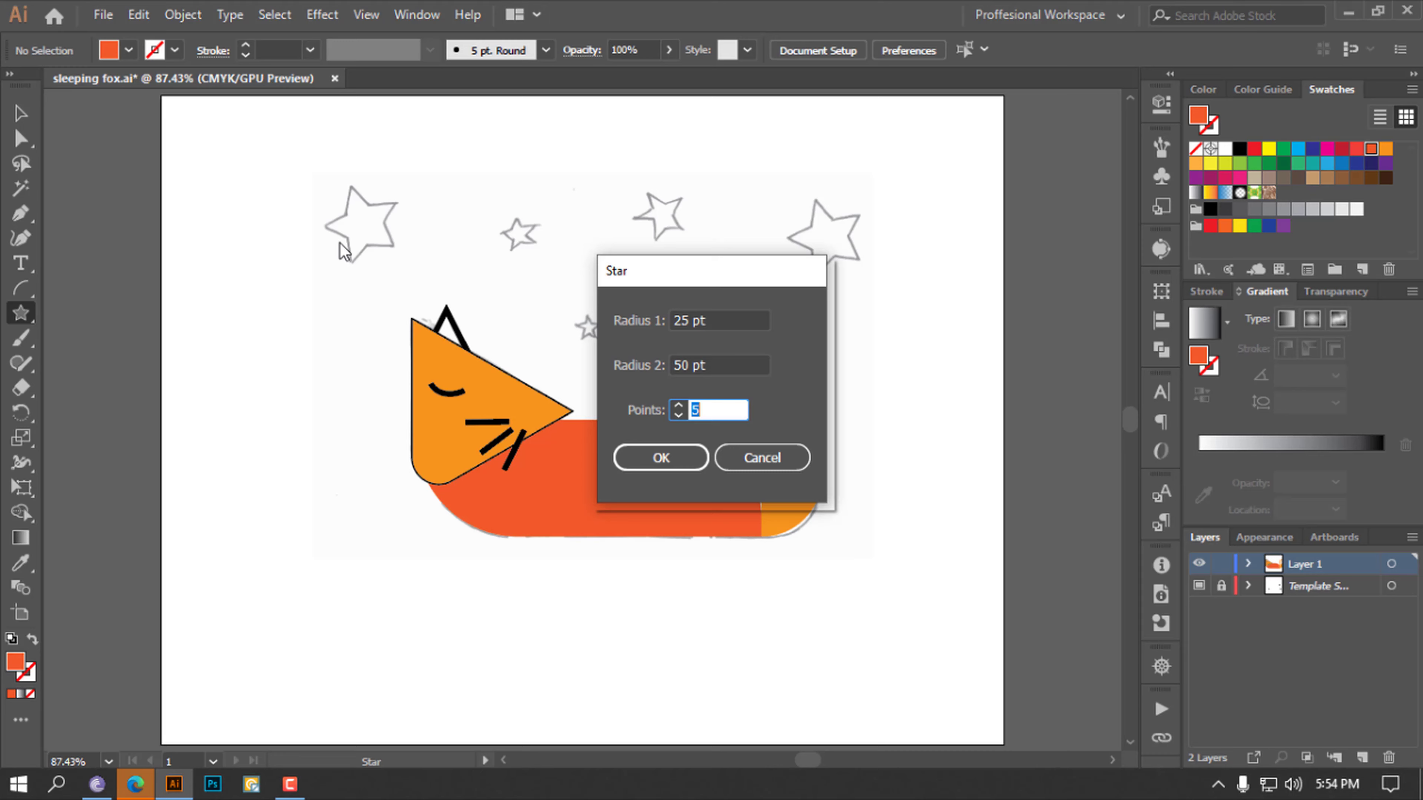
# Draw a solid orange five-point star over the top-left traced sky star, replacing a misplaced one
pyautogui.click(639, 459)
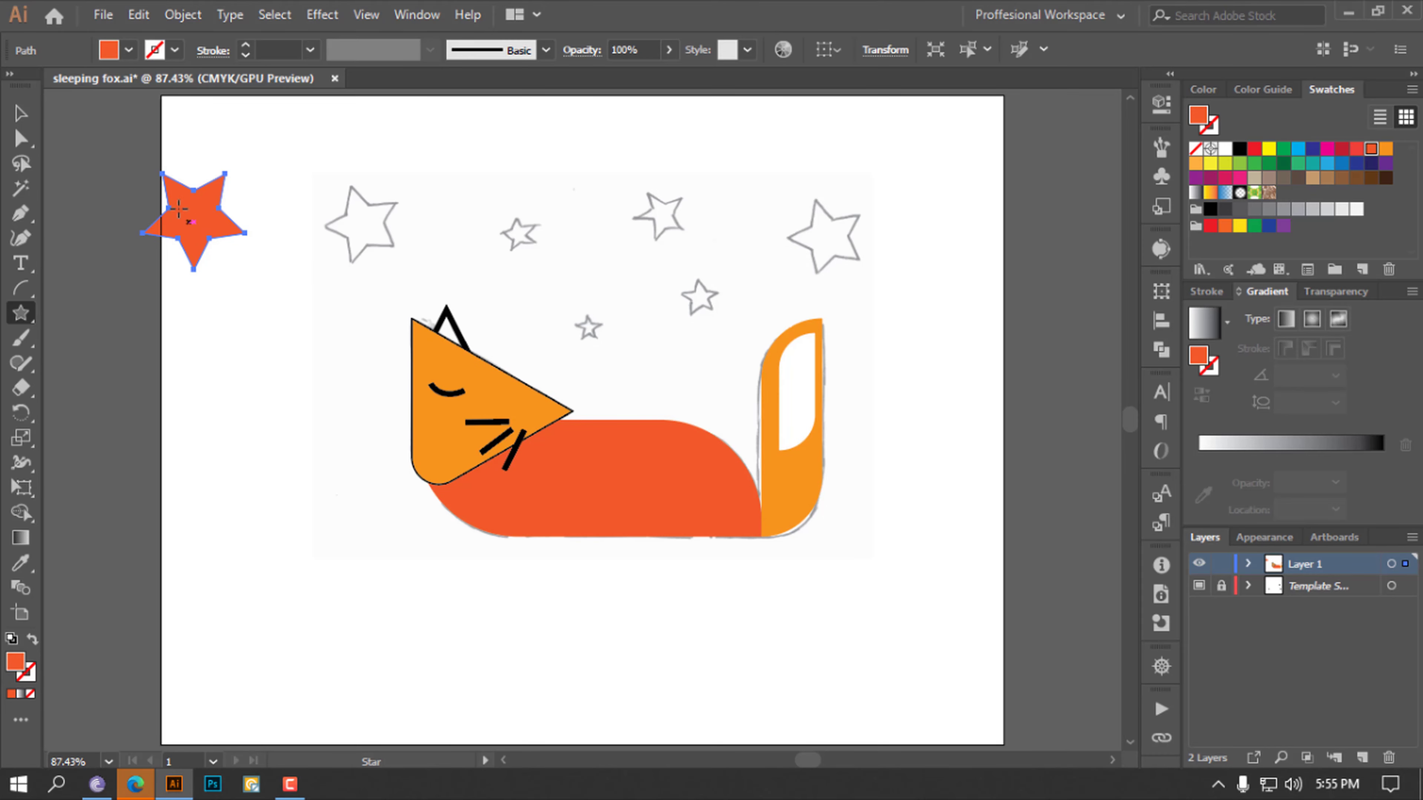
pyautogui.click(20, 114)
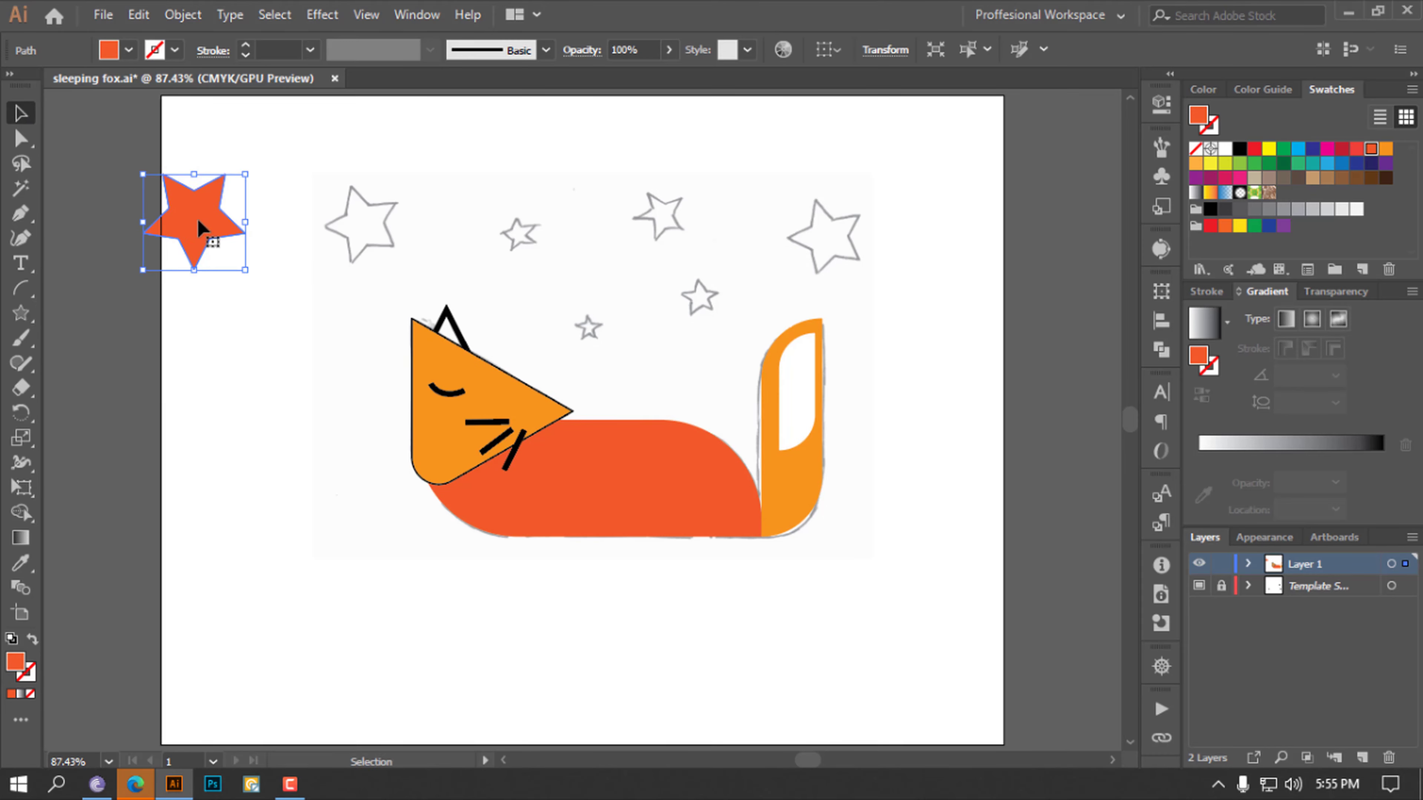
pyautogui.moveTo(202, 224); pyautogui.dragTo(379, 232)
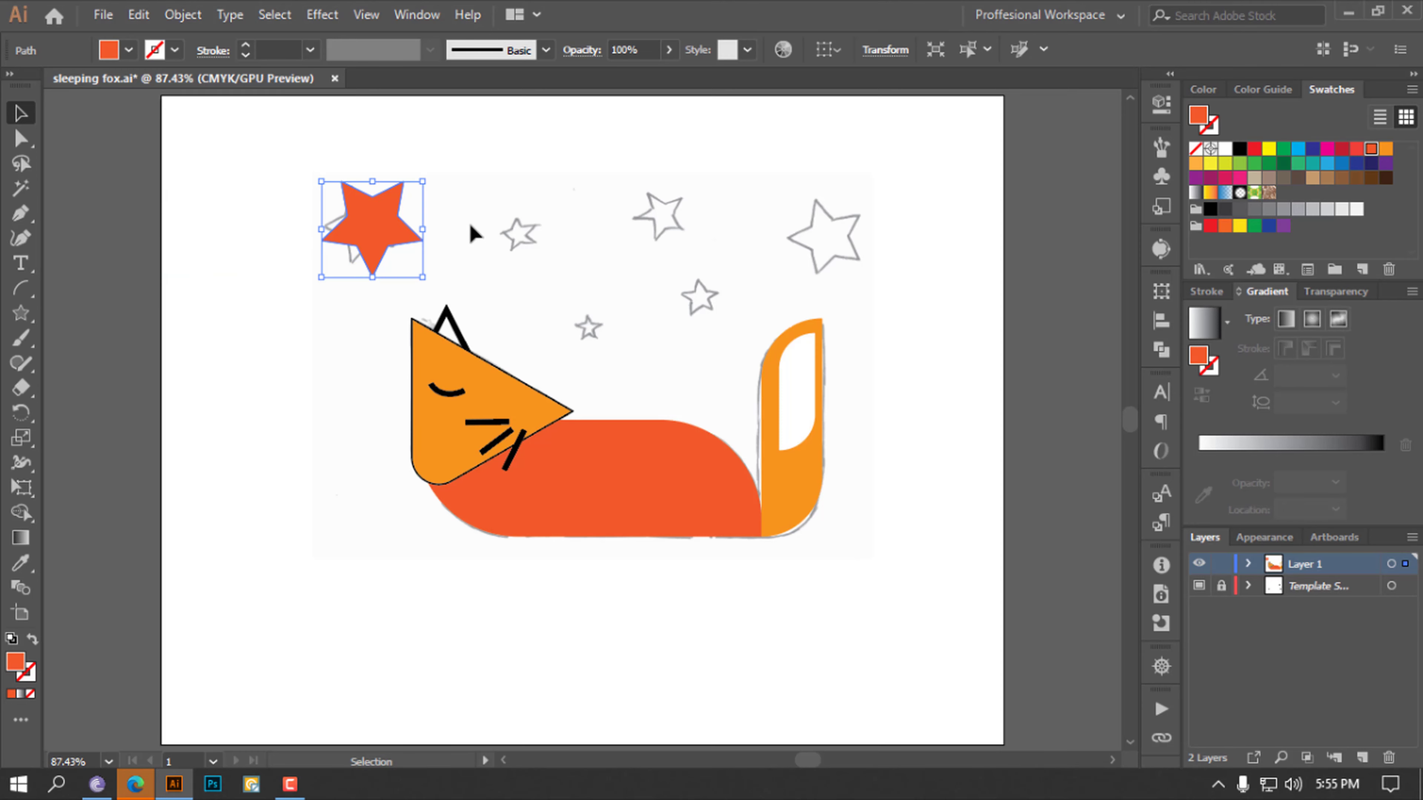
pyautogui.press('Delete')
pyautogui.click(21, 313)
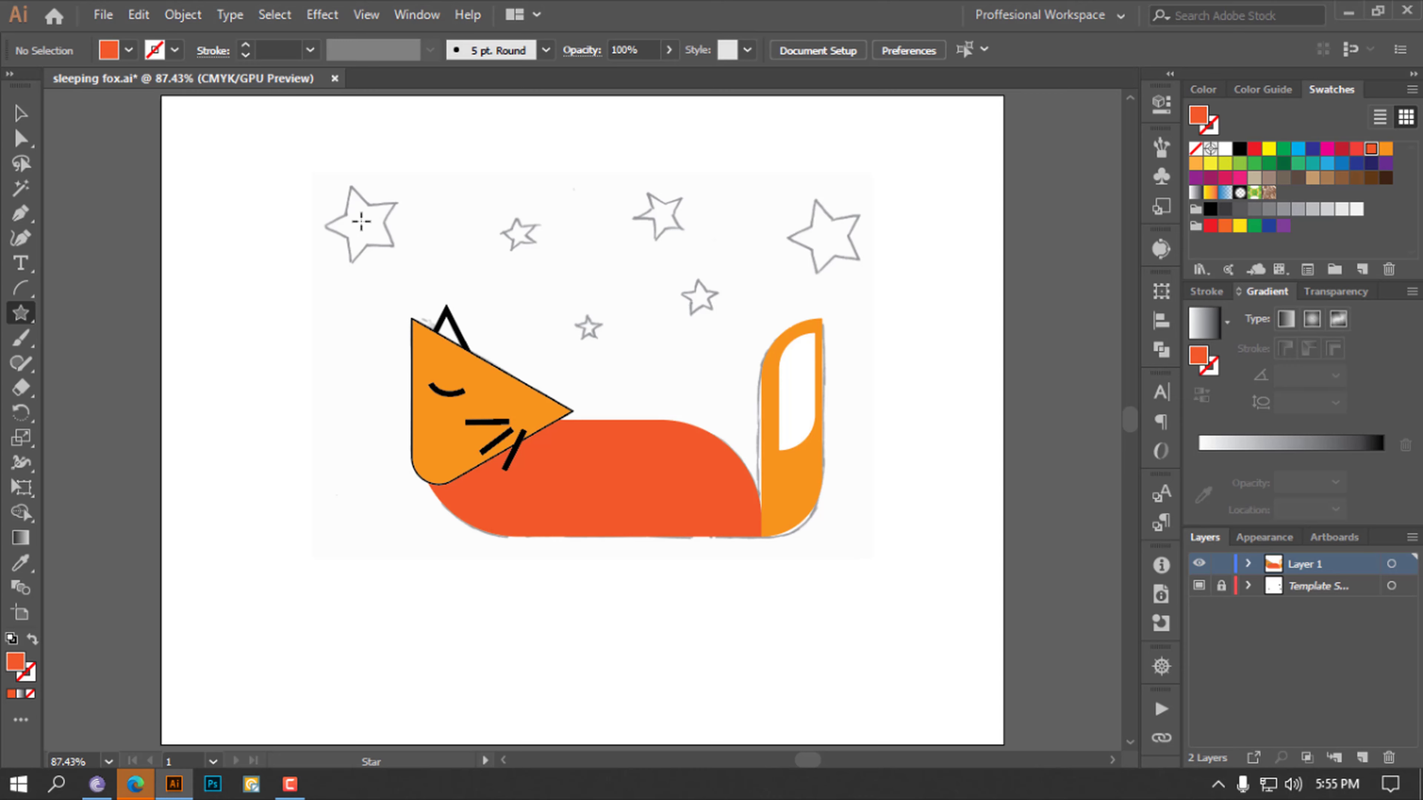
pyautogui.moveTo(361, 221); pyautogui.dragTo(394, 244)
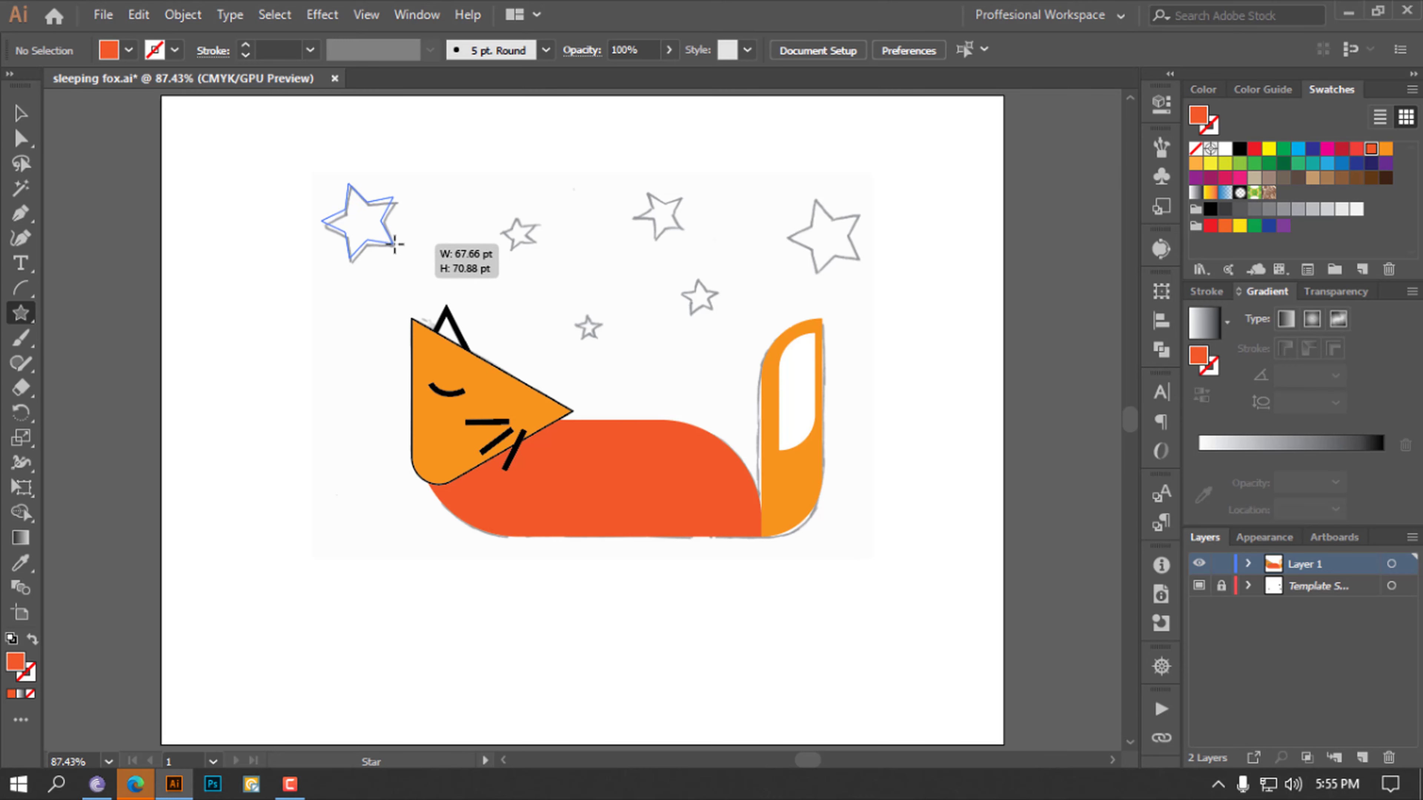
pyautogui.moveTo(395, 245)
pyautogui.mouseDown()
pyautogui.moveTo(381, 226)
pyautogui.moveTo(395, 249)
pyautogui.mouseUp()
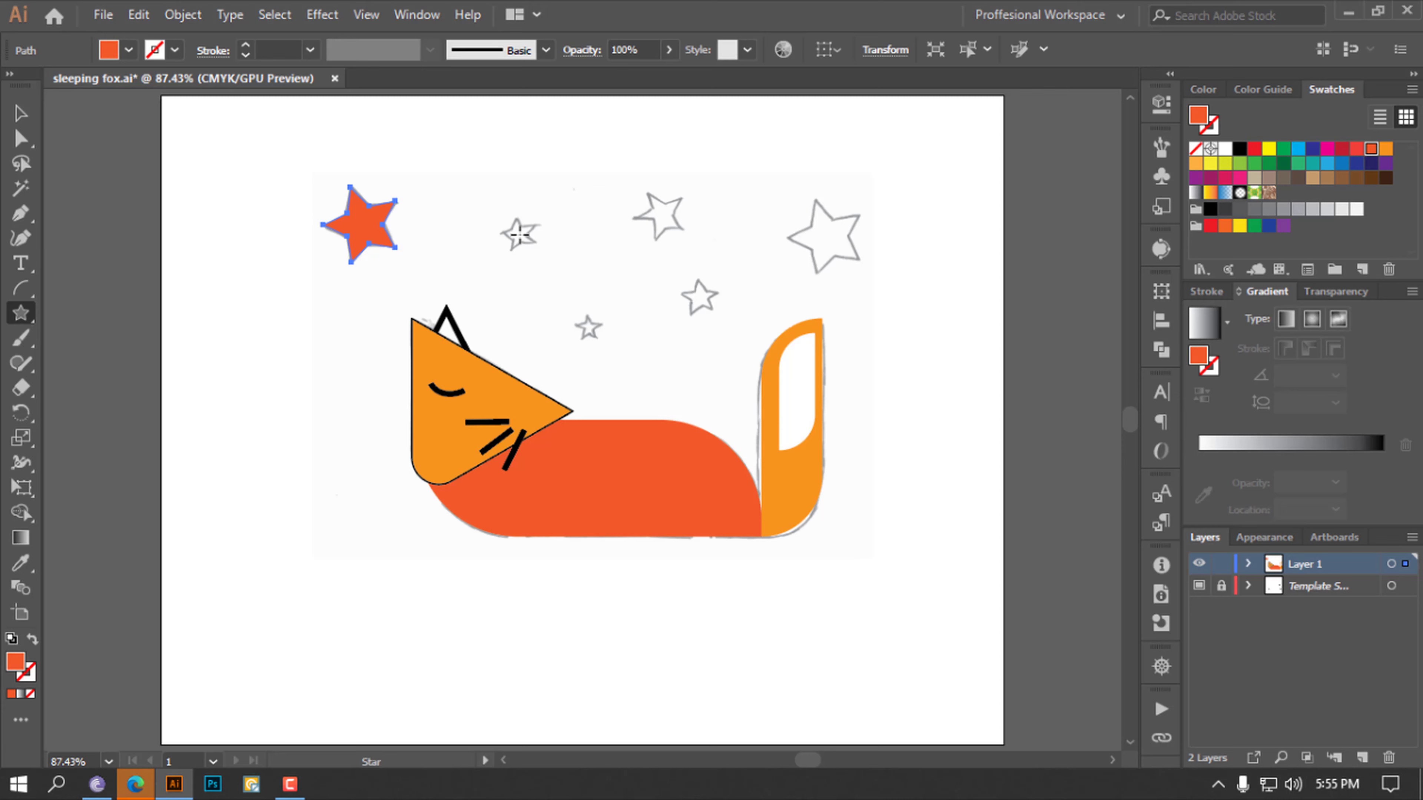
# Draw orange stars sized to the small, middle, large right and lower traced stars
pyautogui.moveTo(518, 233); pyautogui.dragTo(534, 244)
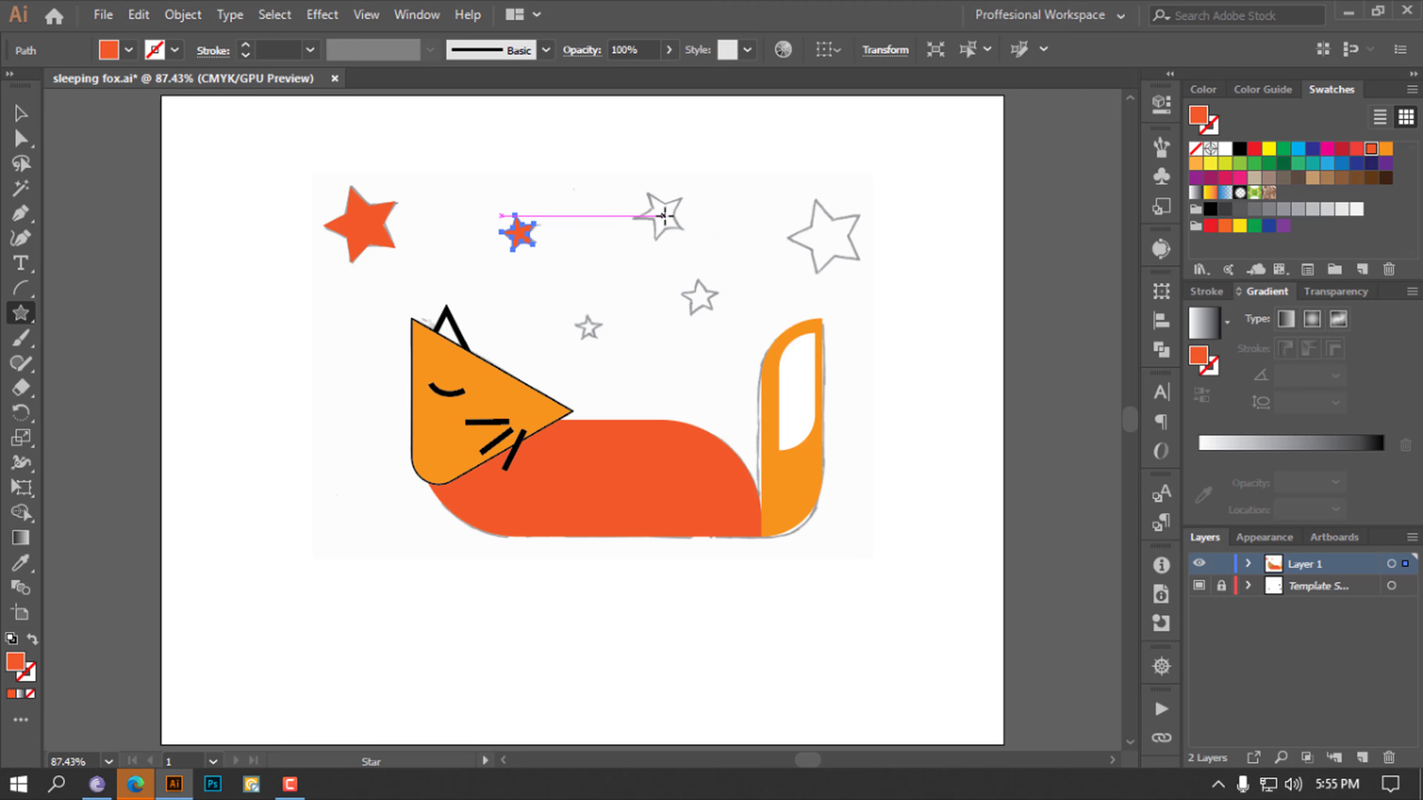
pyautogui.moveTo(664, 215); pyautogui.dragTo(683, 231)
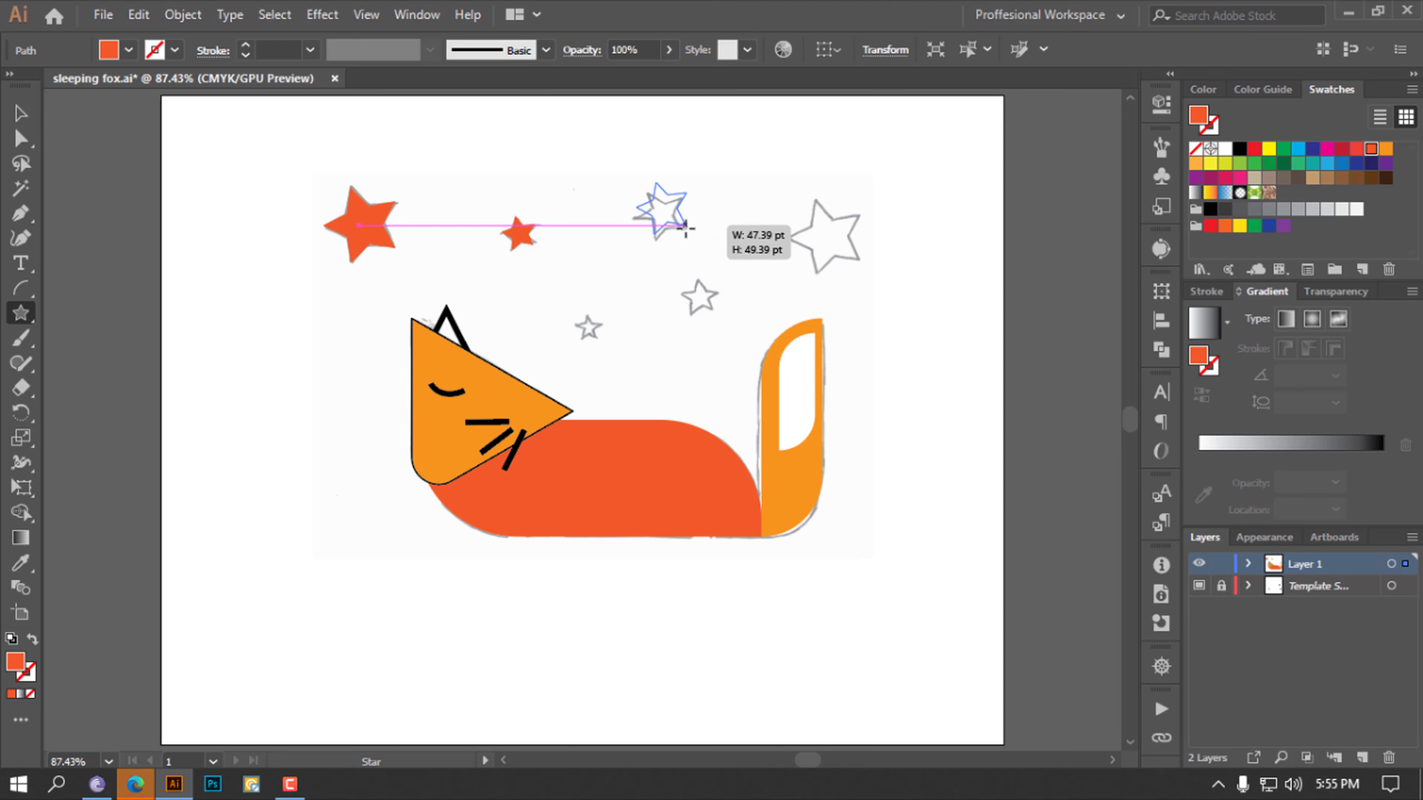
pyautogui.moveTo(683, 230); pyautogui.dragTo(684, 229)
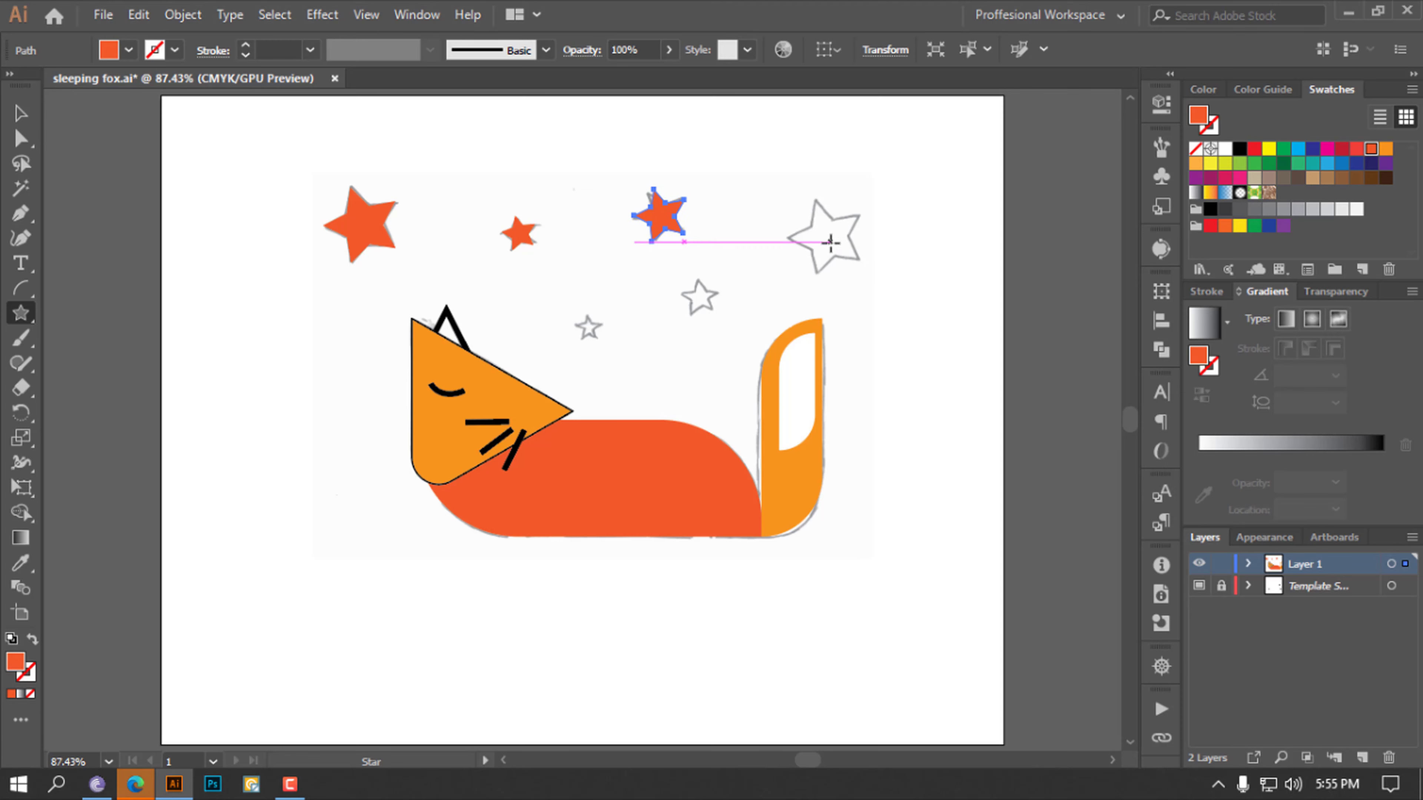
pyautogui.moveTo(831, 237); pyautogui.dragTo(859, 256)
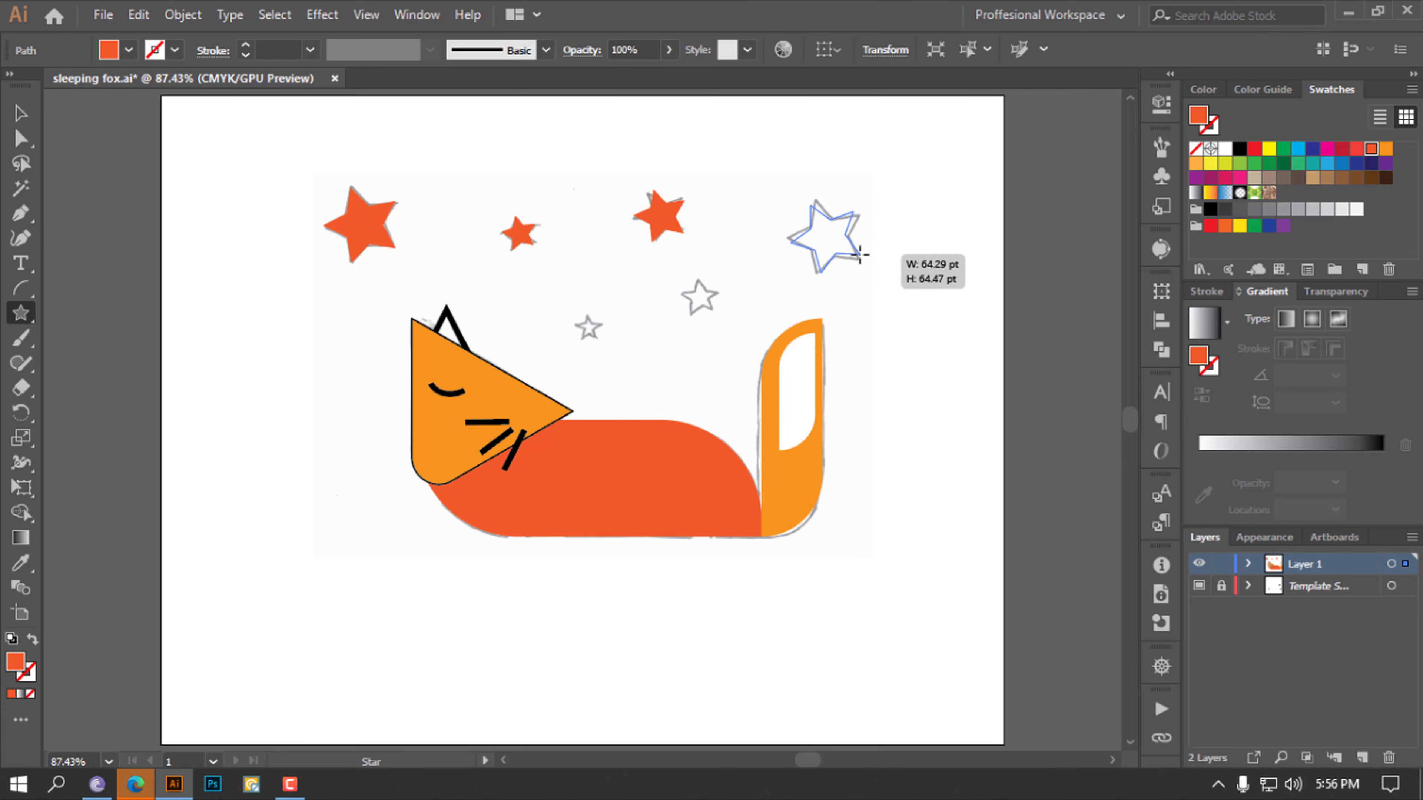
pyautogui.moveTo(859, 256); pyautogui.dragTo(858, 259)
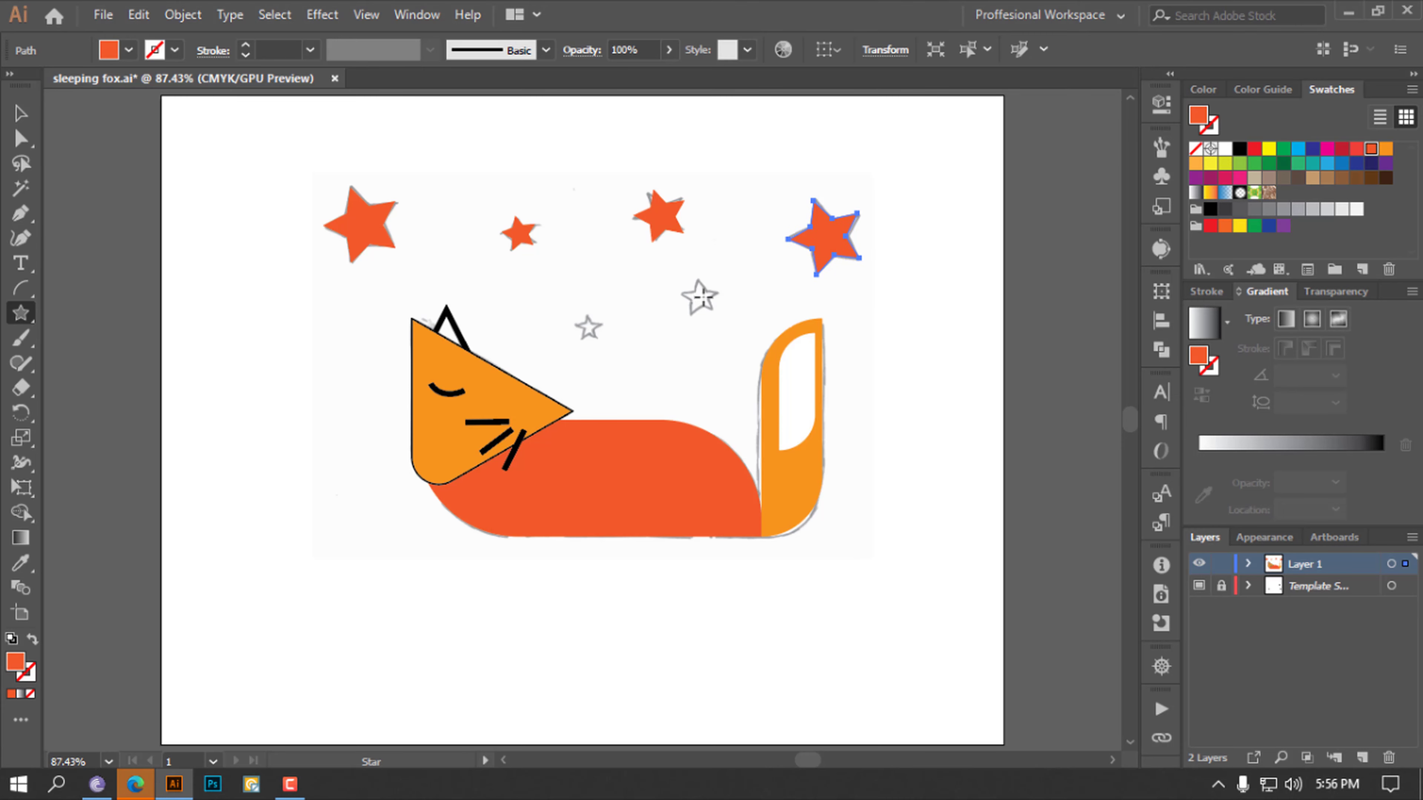
pyautogui.moveTo(699, 297); pyautogui.dragTo(715, 309)
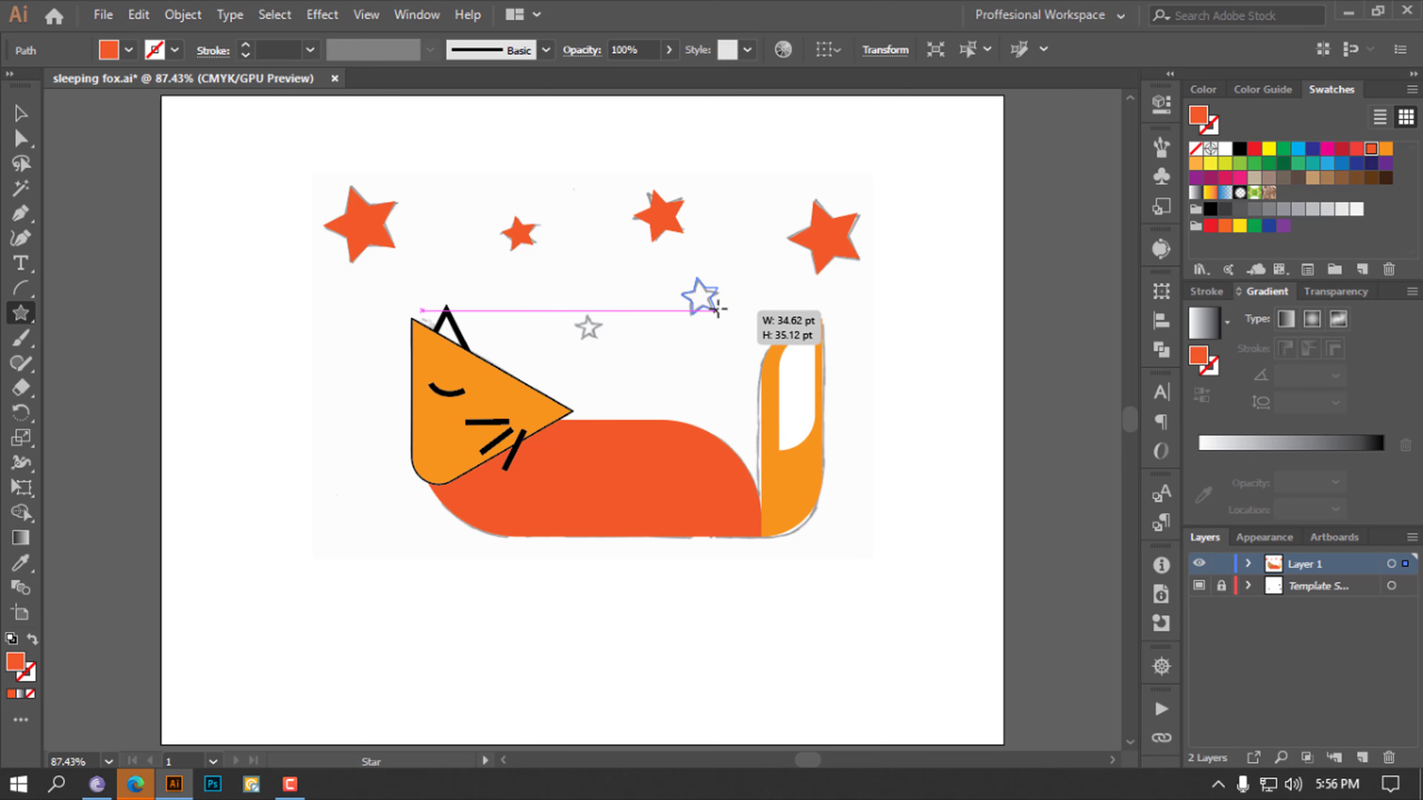
pyautogui.moveTo(714, 309); pyautogui.dragTo(714, 309)
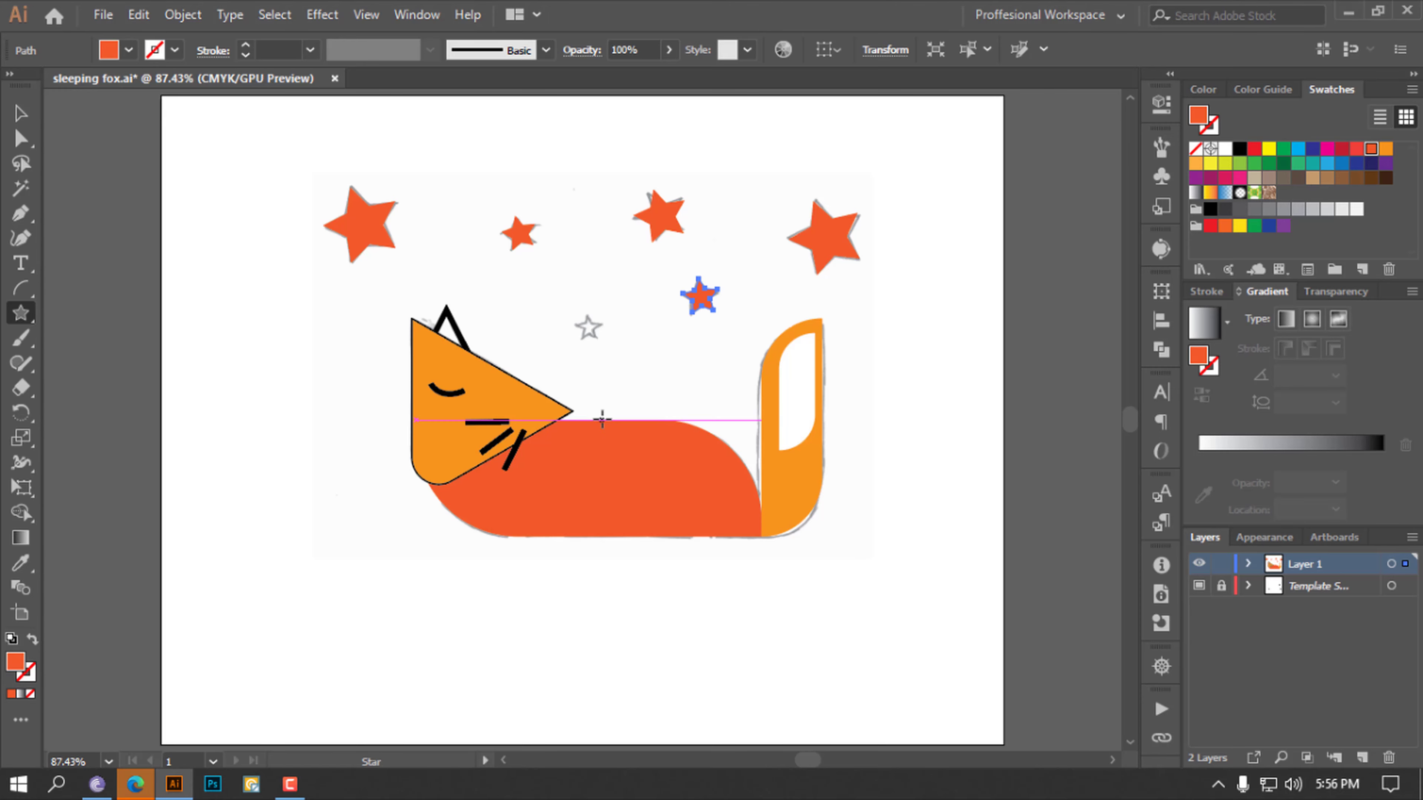
# Zoom in, draw an orange star over the last outlined star, then zoom back out
pyautogui.press('ctrl')
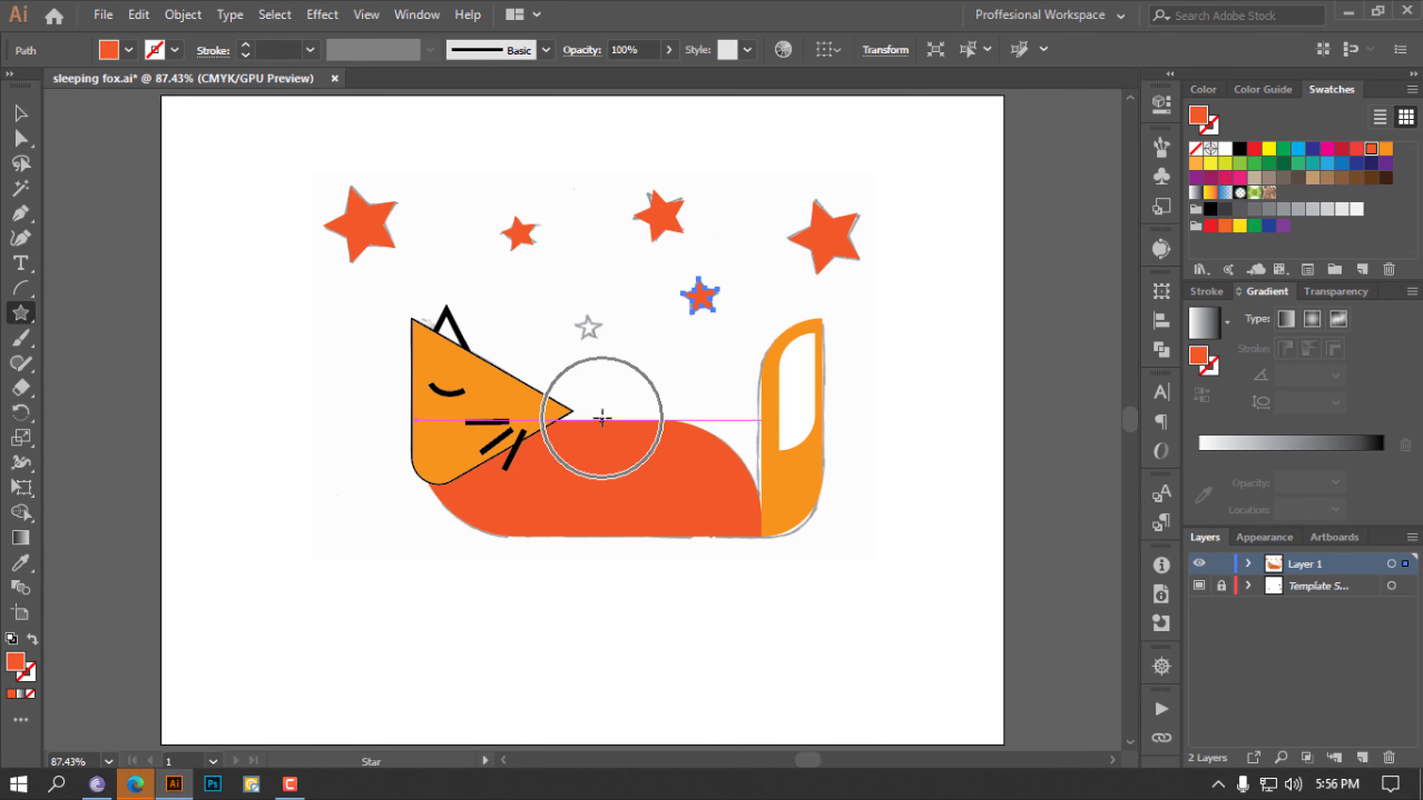
pyautogui.scroll(5, 672, 258)
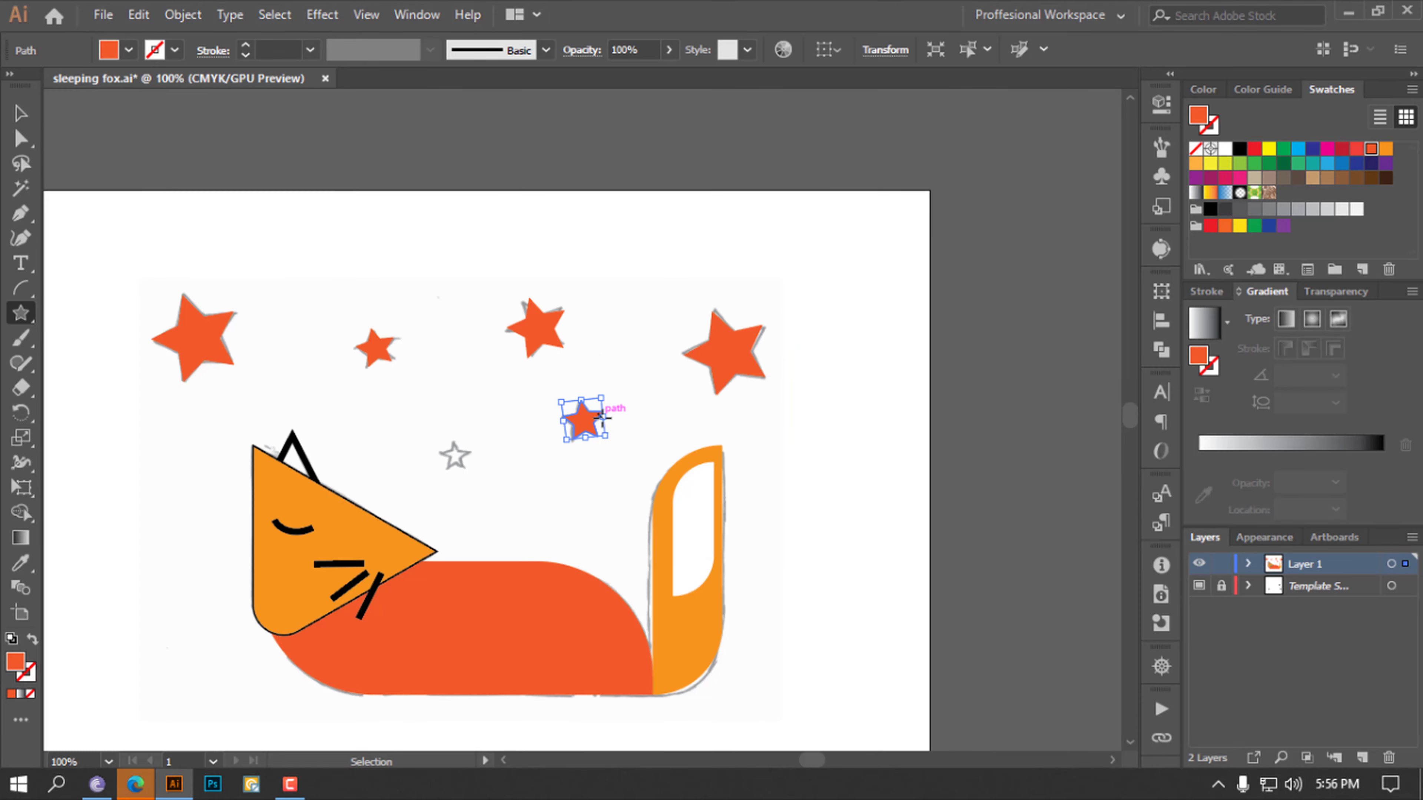
pyautogui.moveTo(631, 441); pyautogui.dragTo(715, 374)
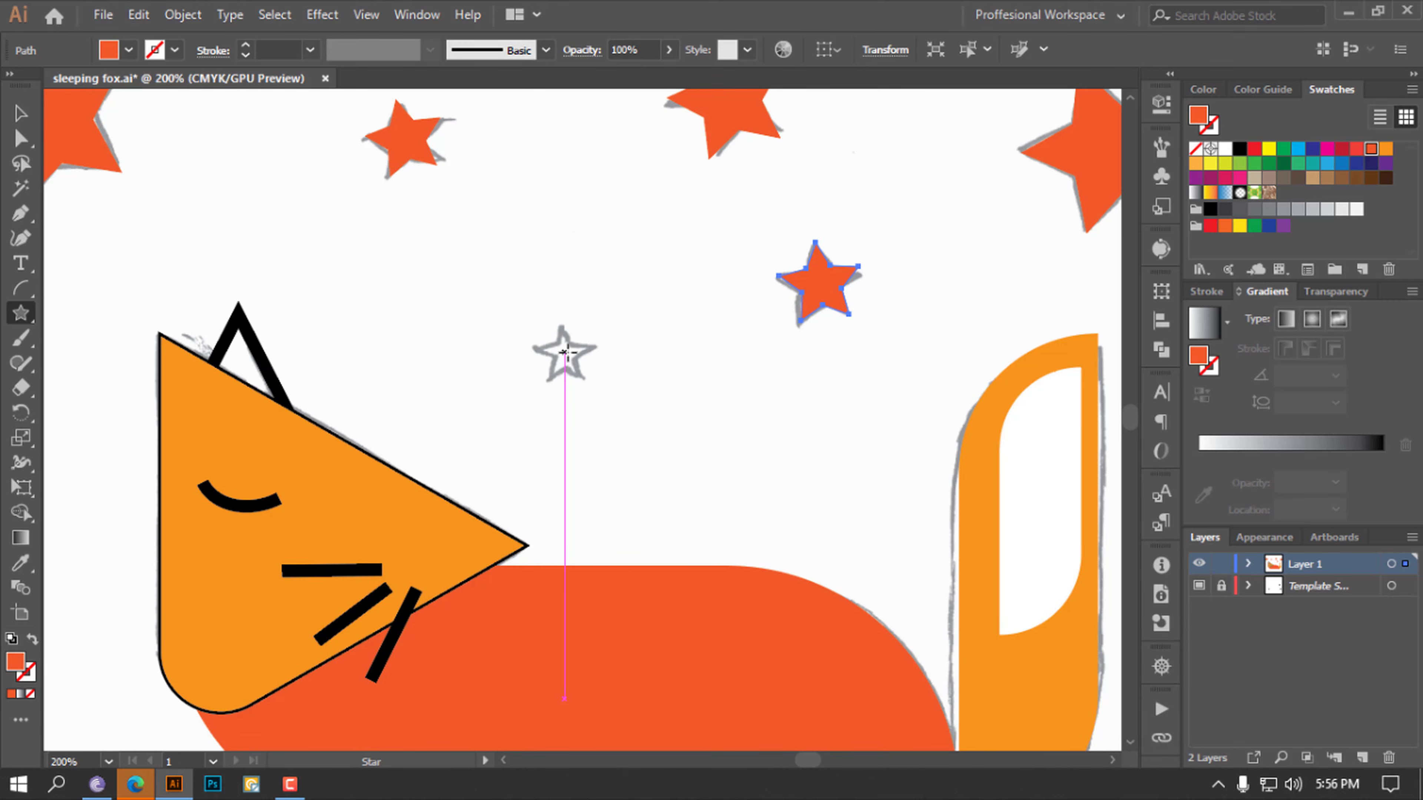
pyautogui.moveTo(564, 352); pyautogui.dragTo(582, 377)
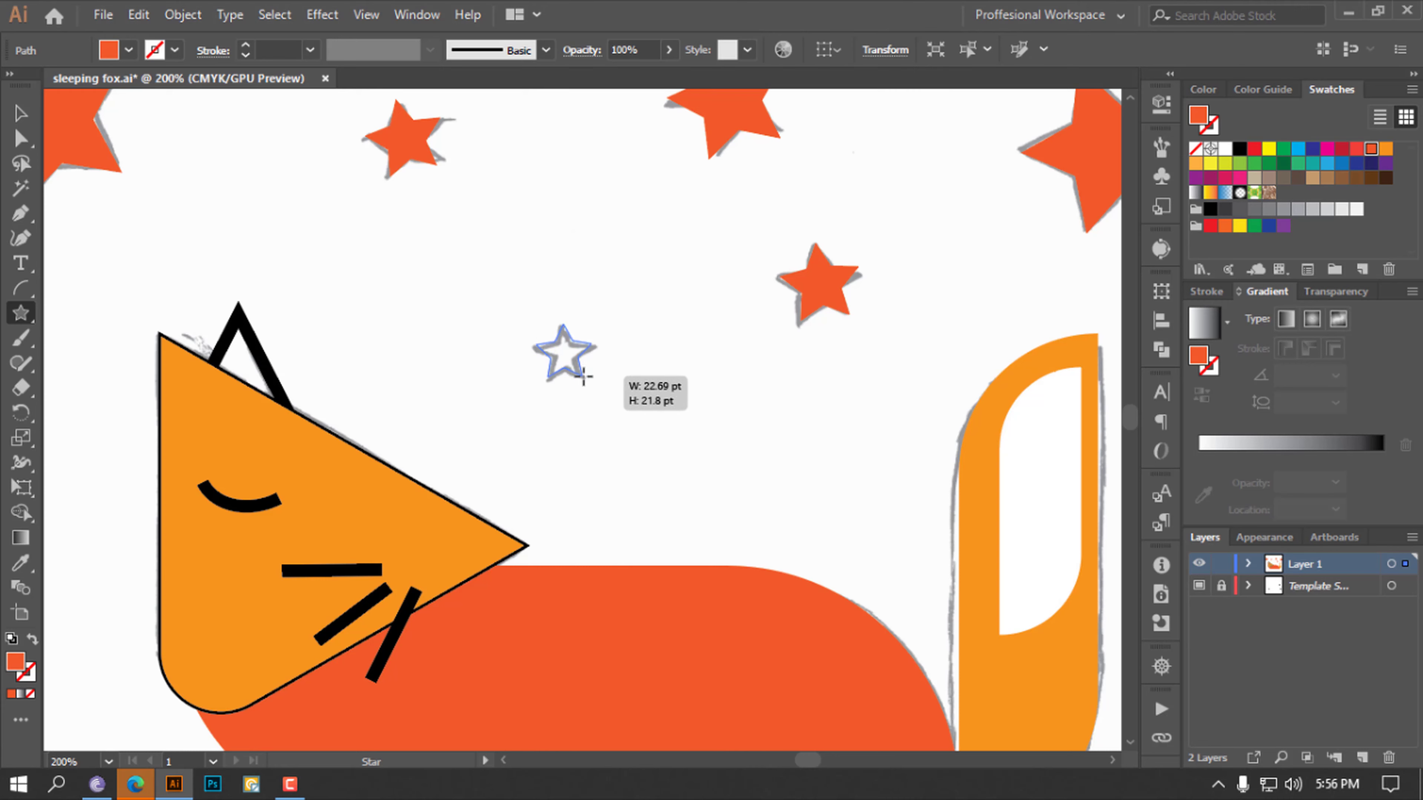
pyautogui.click(20, 113)
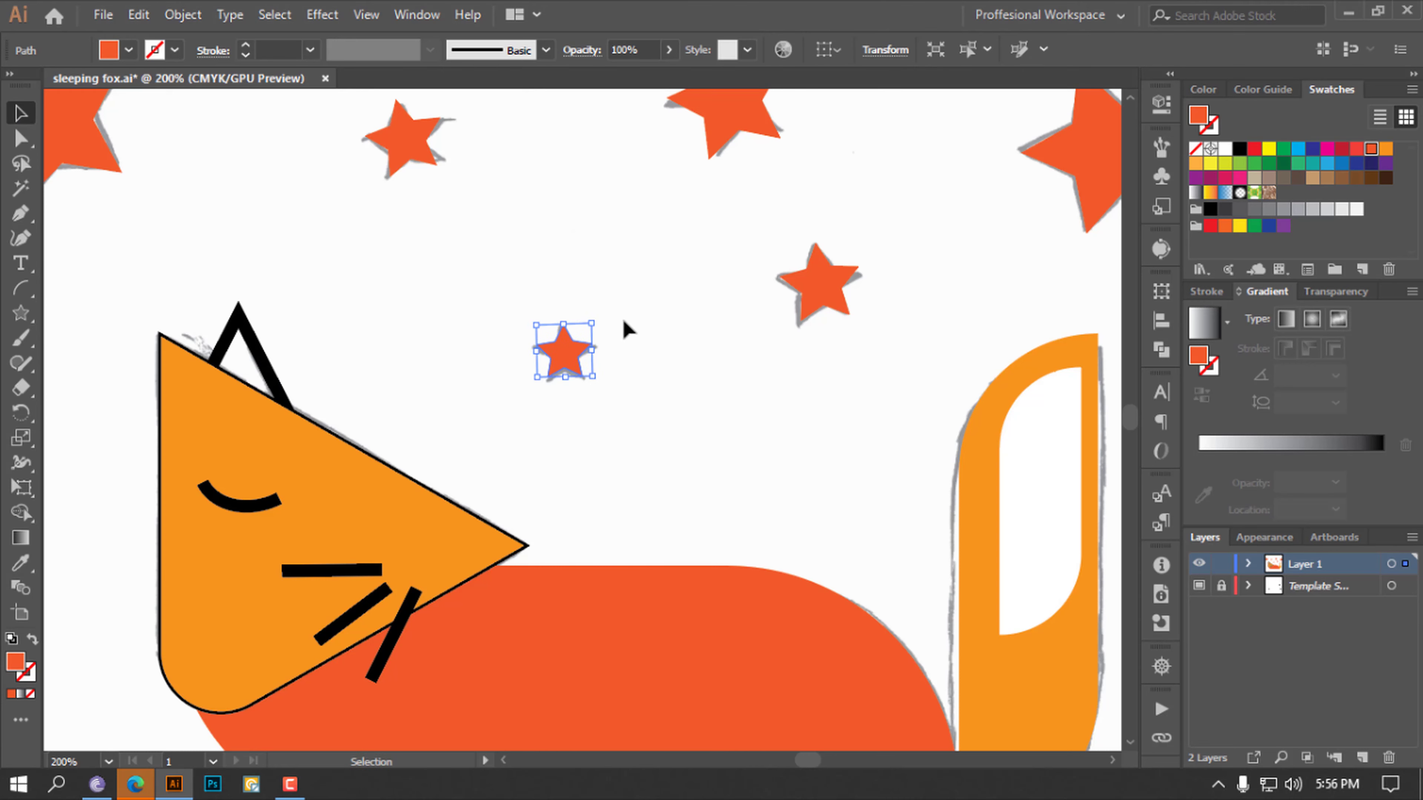
pyautogui.click(667, 390)
pyautogui.hotkey('ctrl', '-')
pyautogui.hotkey('ctrl', '-')
pyautogui.hotkey('ctrl', '-')
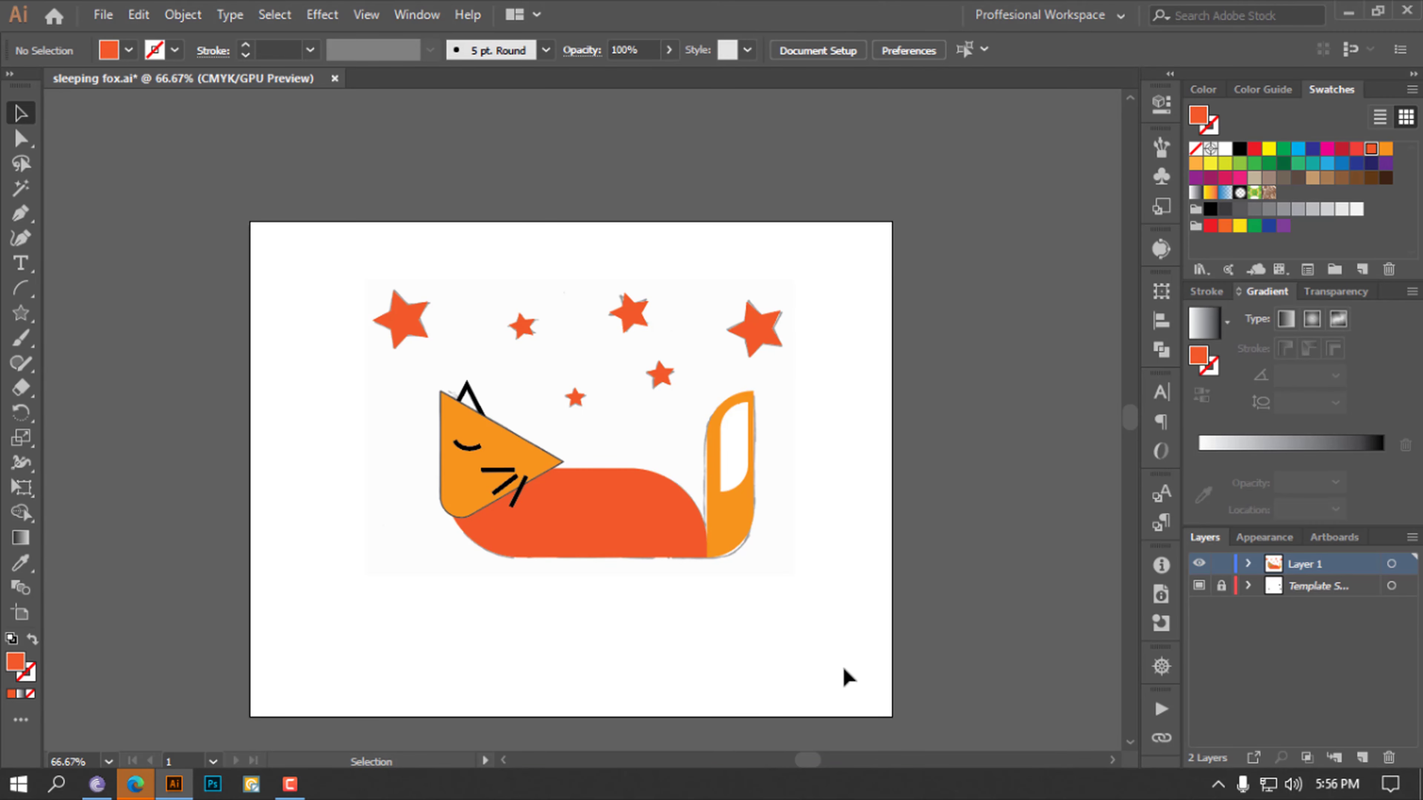
# Remove the fox body's fill and zoom in on the grass area below it
pyautogui.click(582, 524)
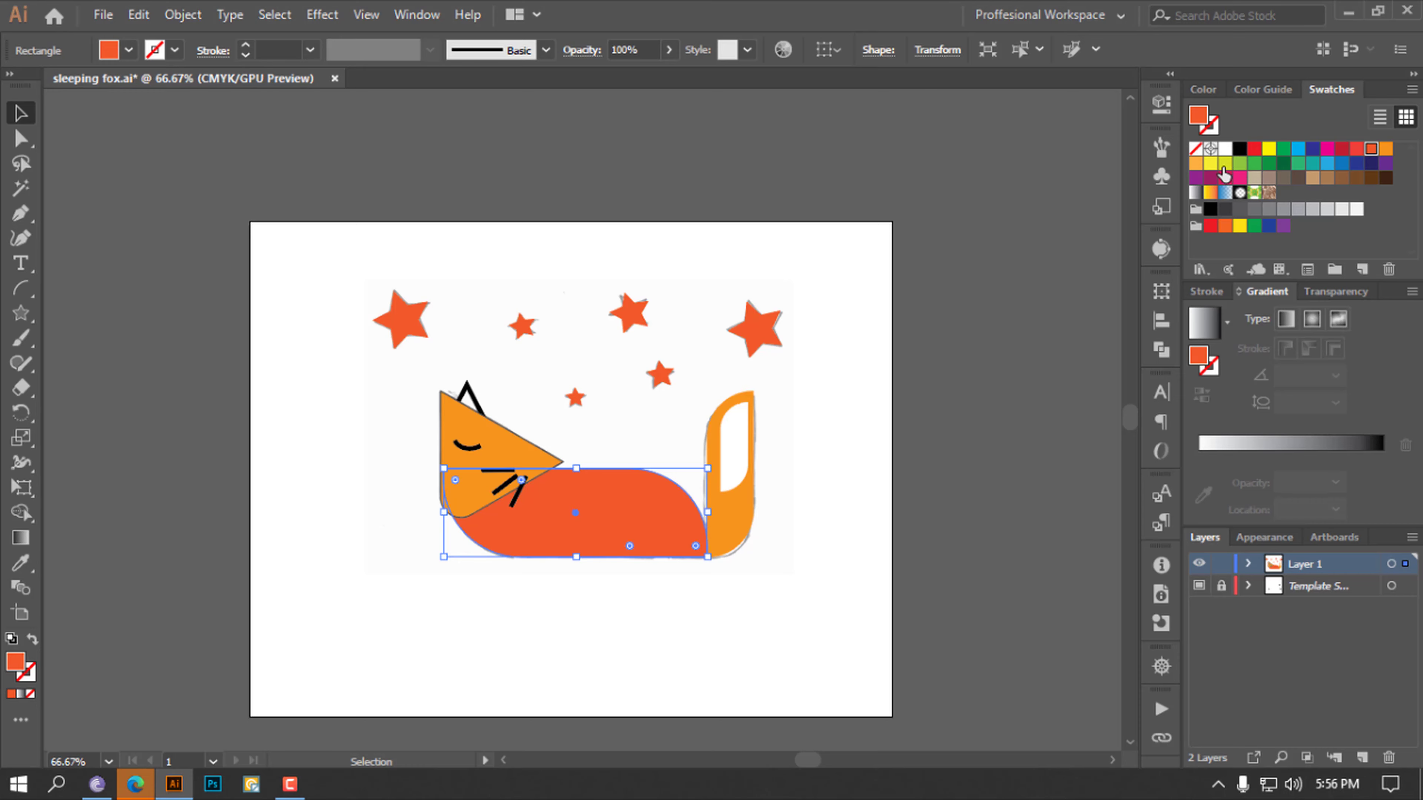
pyautogui.click(1195, 149)
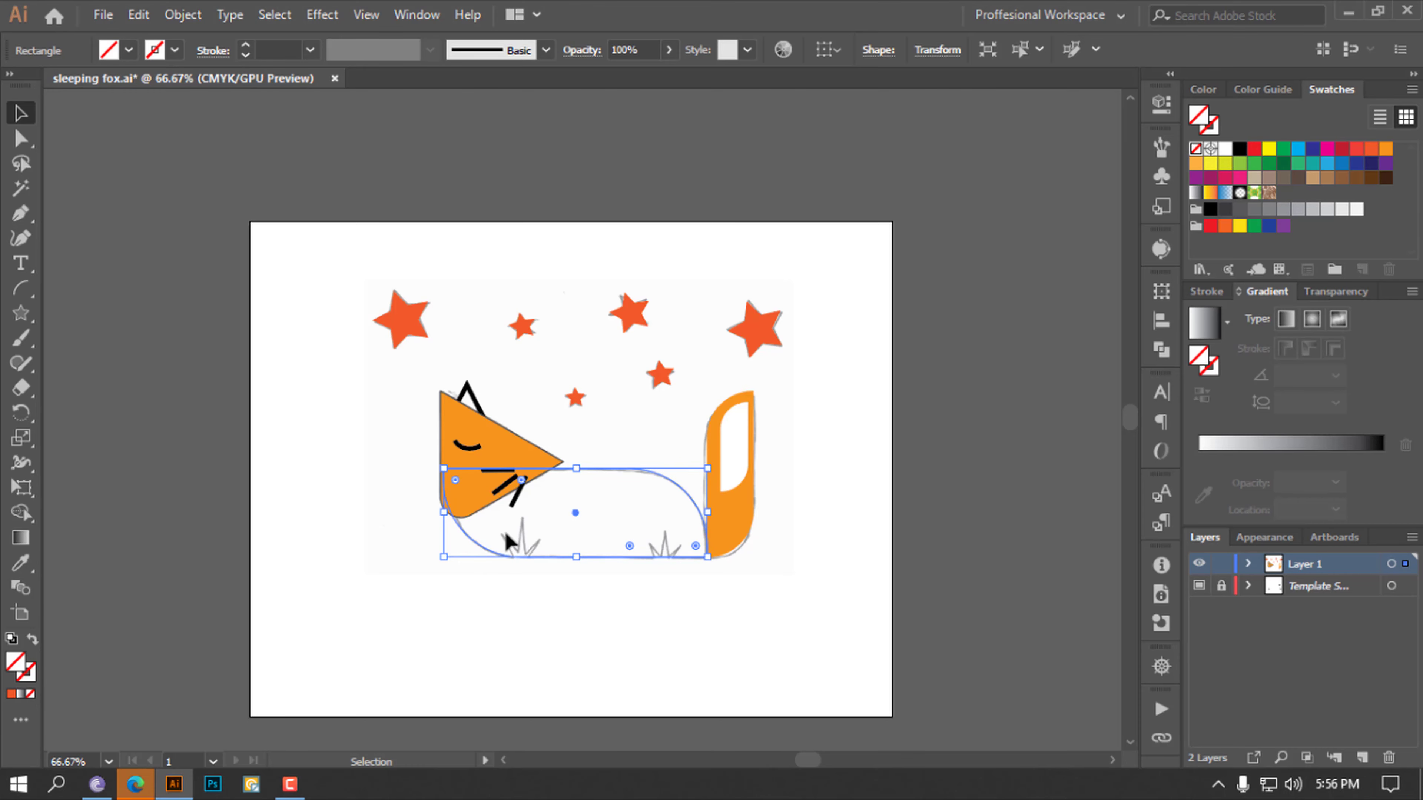
pyautogui.click(542, 642)
pyautogui.hotkey('ctrl', '=')
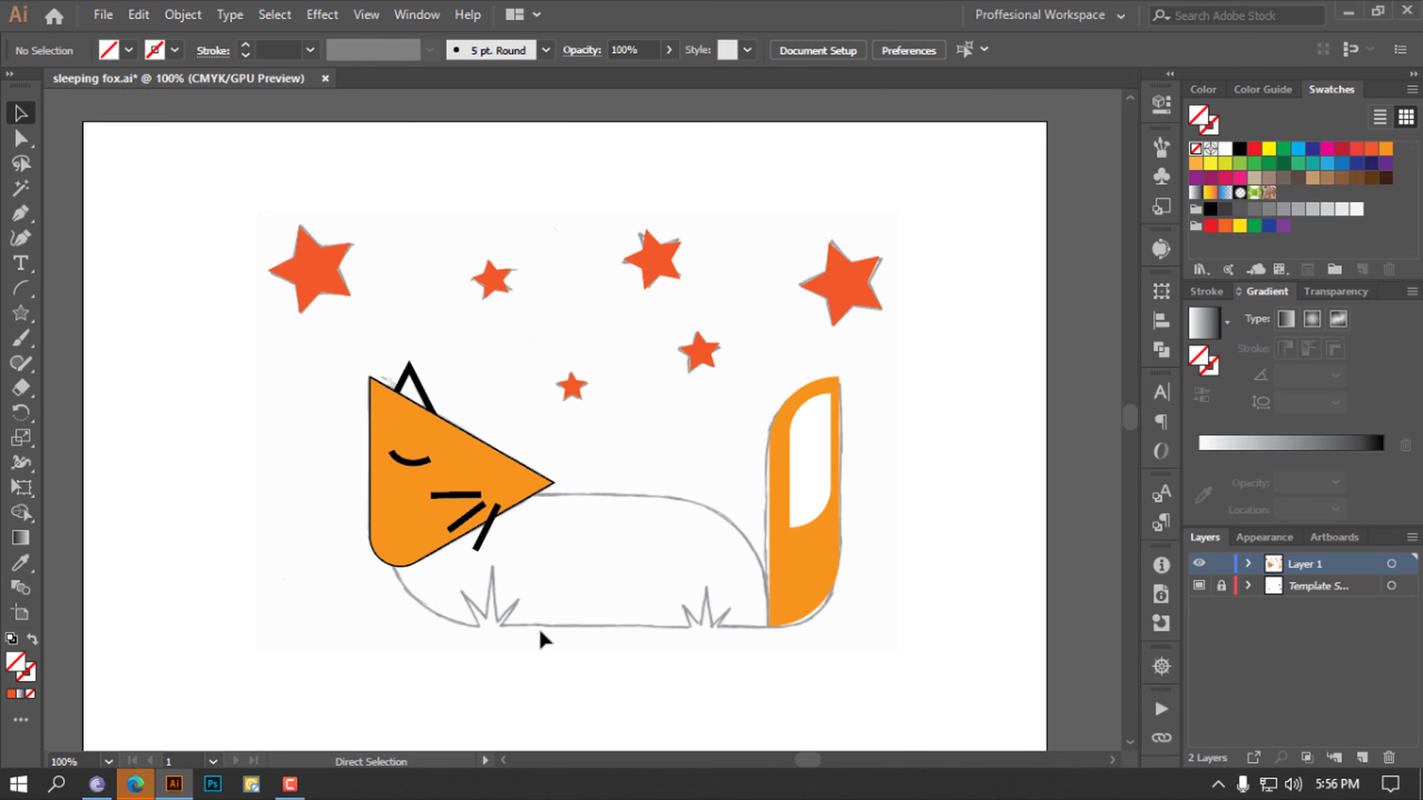
pyautogui.hotkey('ctrl', '=')
pyautogui.scroll(-3, 532, 638)
pyautogui.scroll(-2, 493, 642)
pyautogui.scroll(-1, 486, 640)
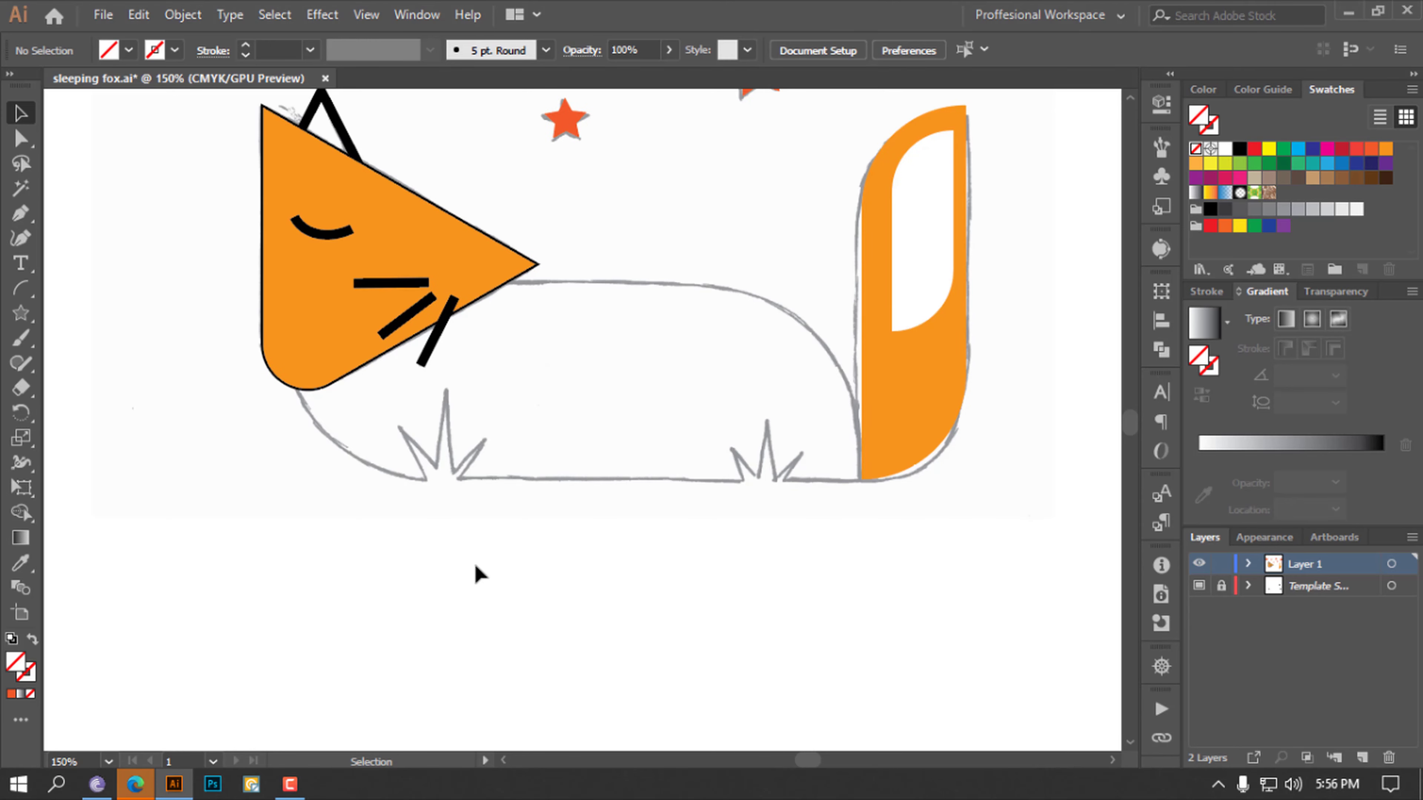
# Make a 3-sided grey polygon and narrow it into a thin blade
pyautogui.click(19, 314)
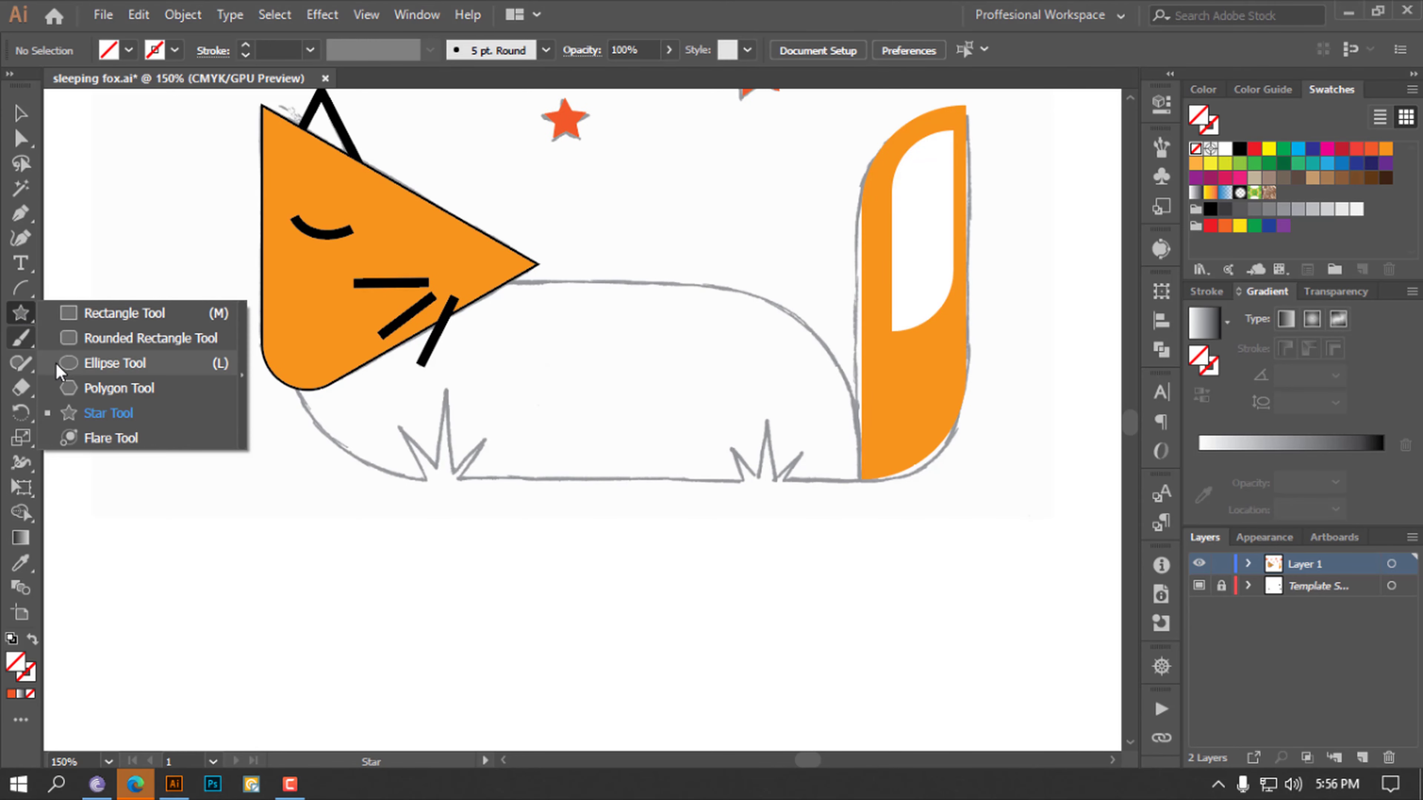
pyautogui.click(118, 388)
pyautogui.click(436, 552)
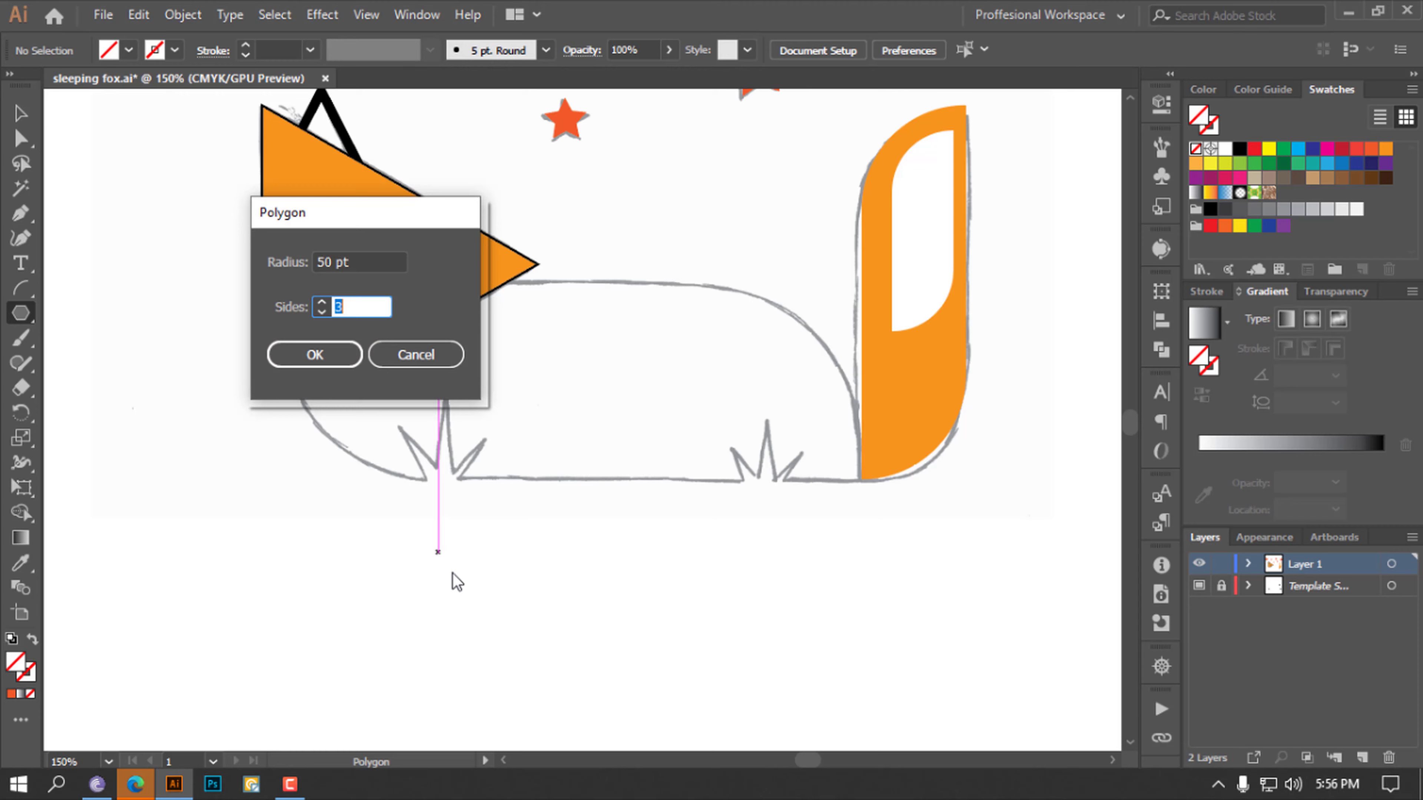
pyautogui.click(315, 354)
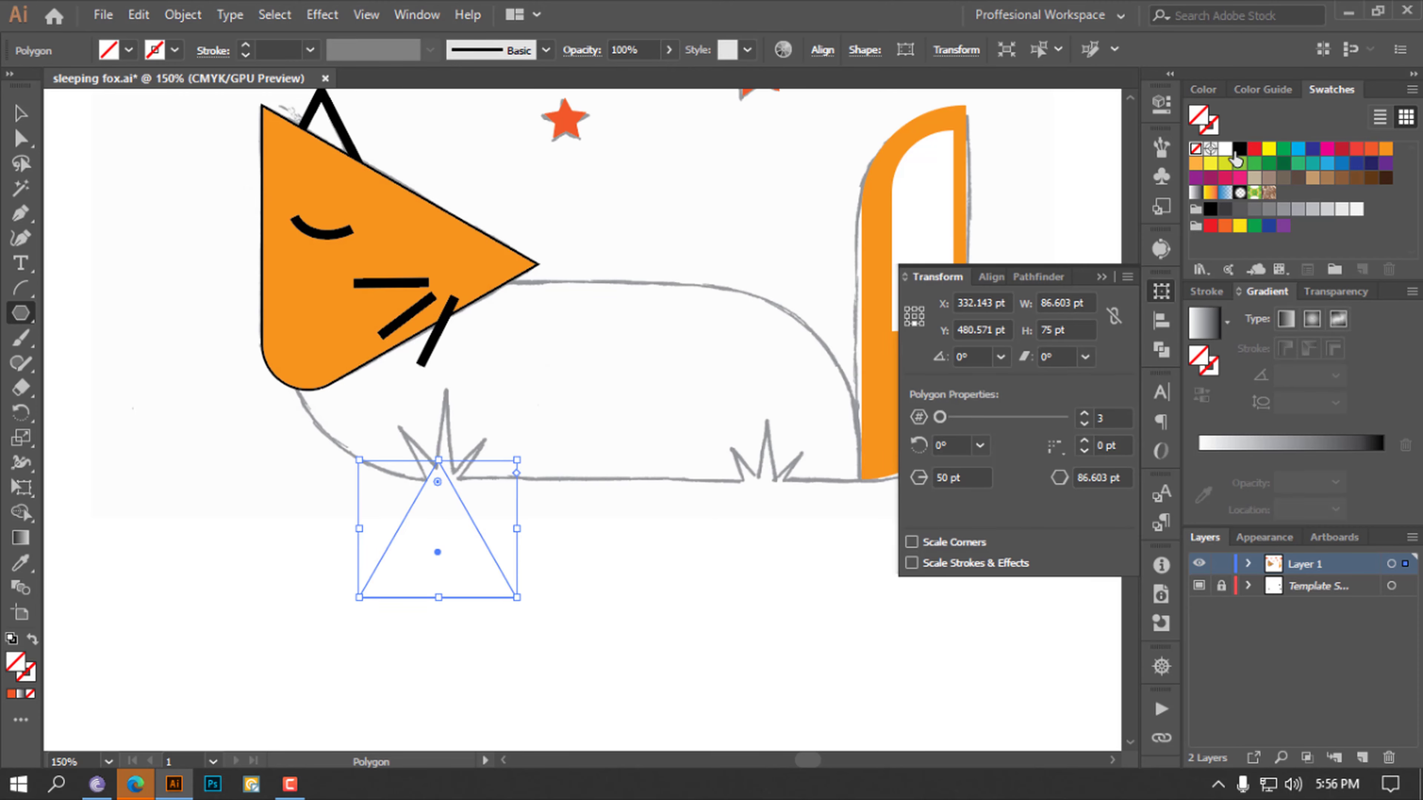
pyautogui.click(1284, 210)
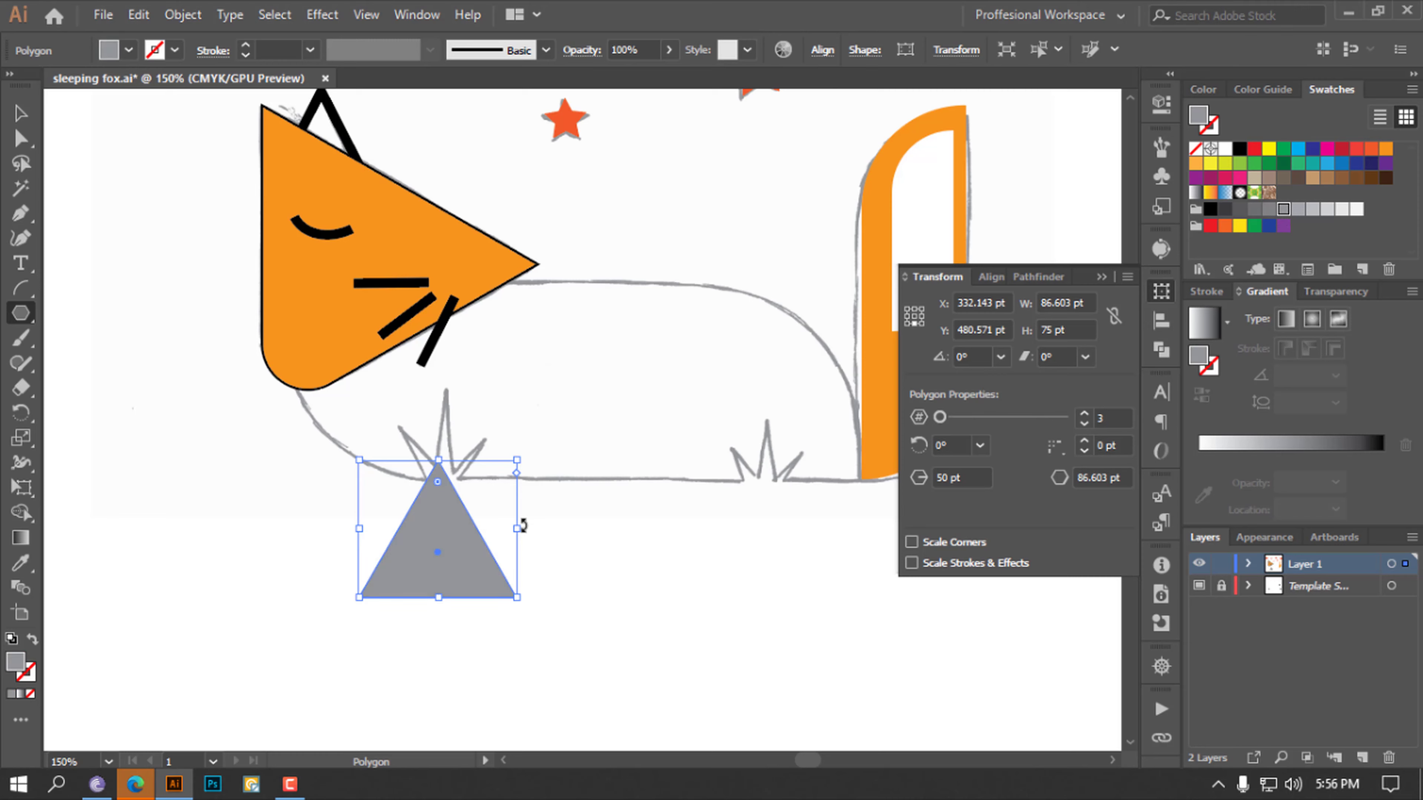
pyautogui.moveTo(513, 537)
pyautogui.mouseDown()
pyautogui.moveTo(385, 527)
pyautogui.moveTo(378, 567)
pyautogui.mouseUp()
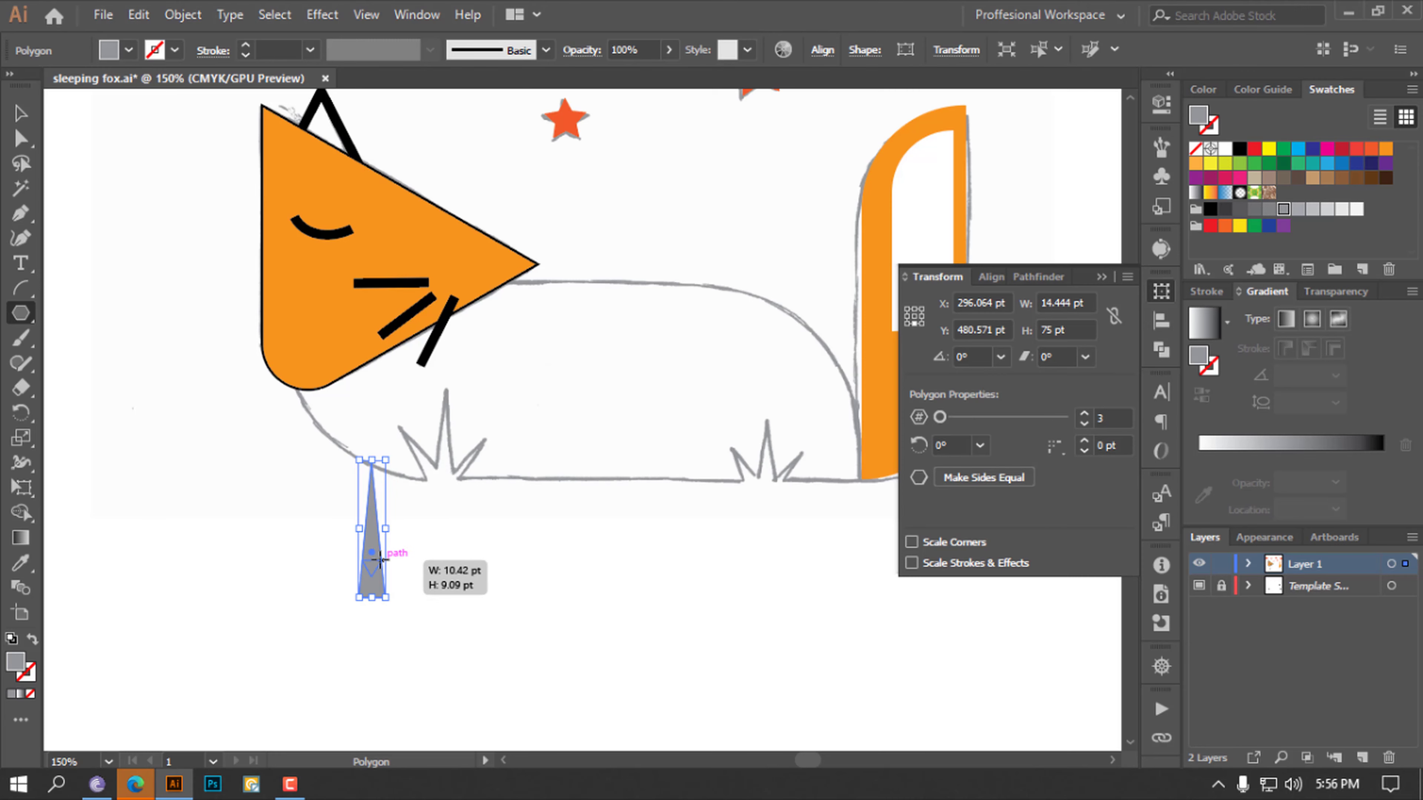
pyautogui.hotkey('ctrl', 'z')
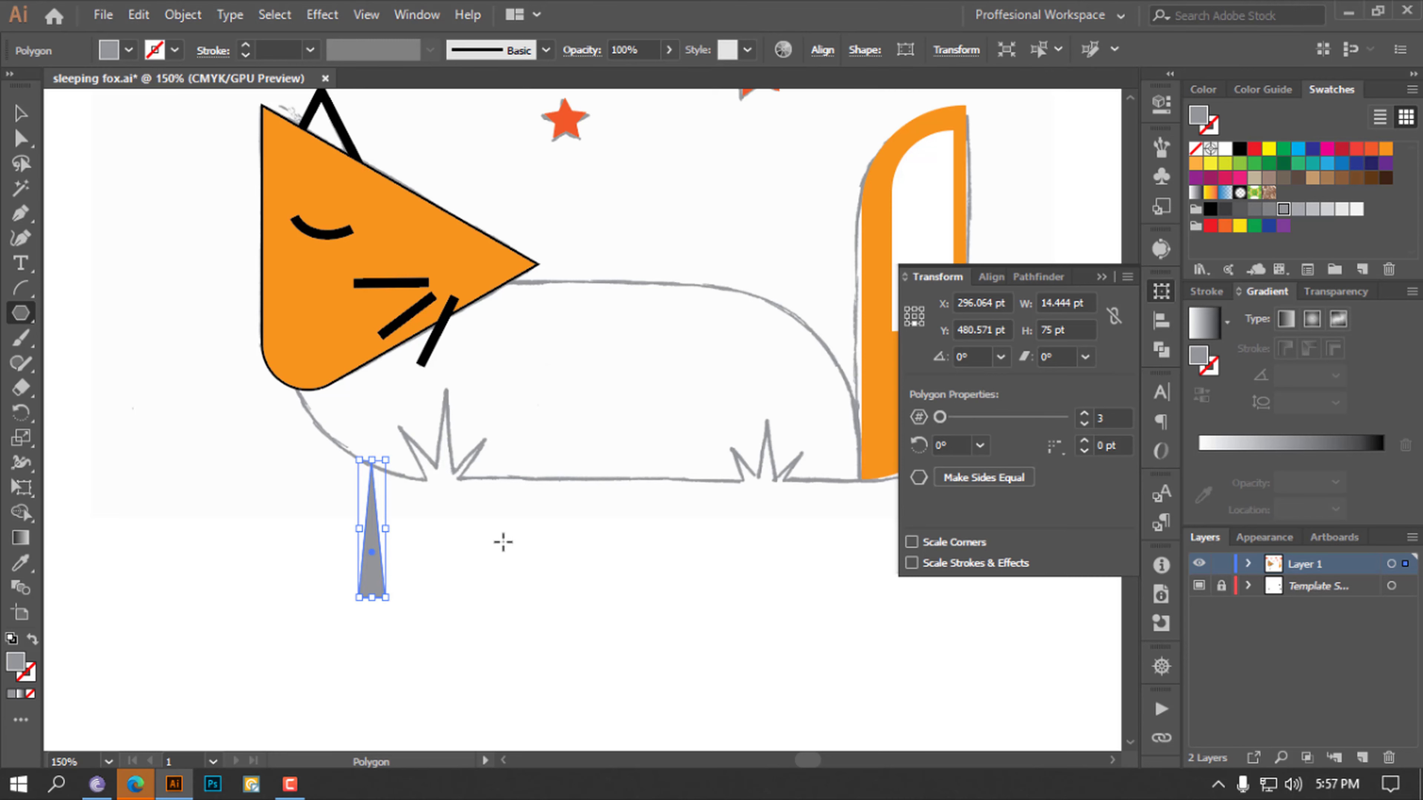
# Move the grey blade onto the tallest blade of the left grass tuft
pyautogui.press('v')
pyautogui.moveTo(371, 574); pyautogui.dragTo(442, 507)
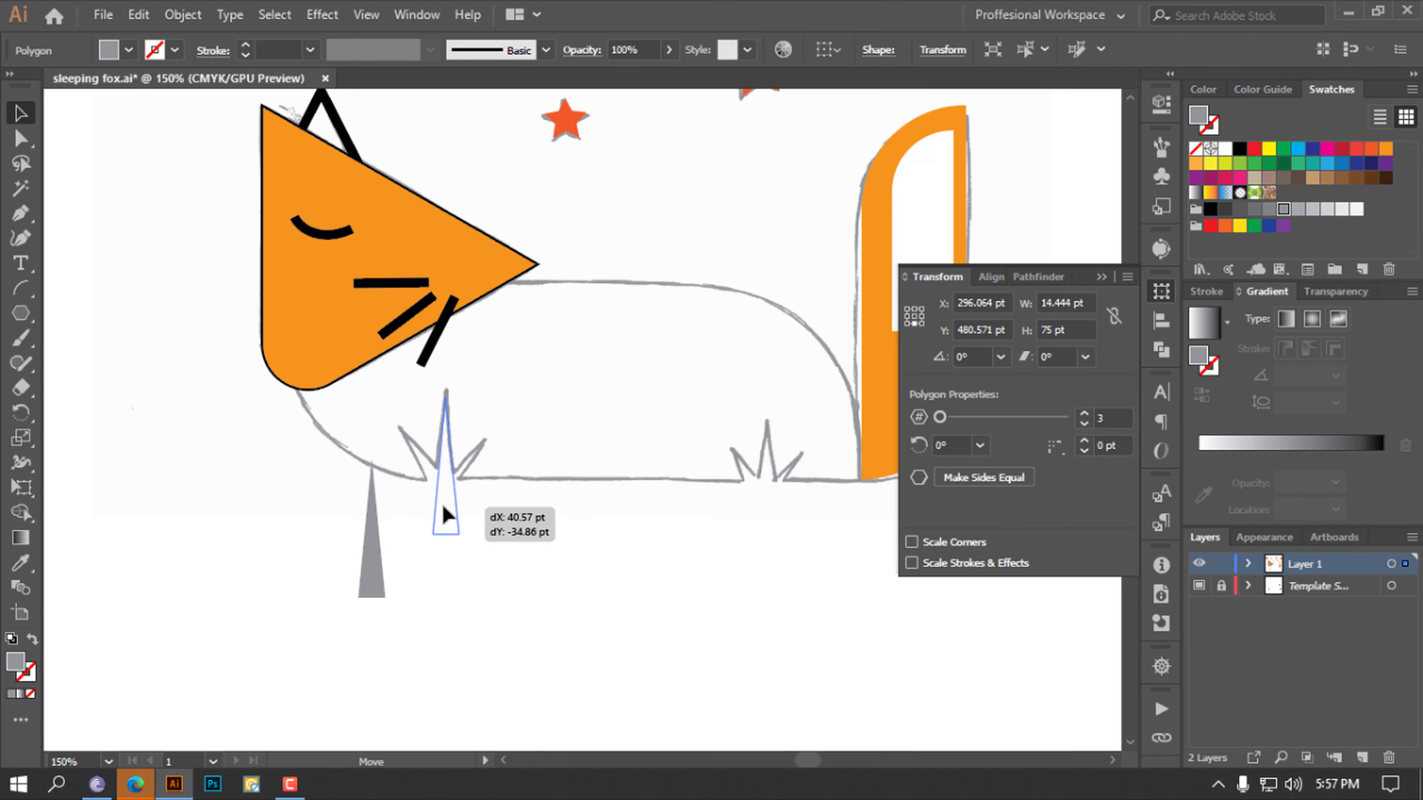
pyautogui.moveTo(443, 509); pyautogui.dragTo(450, 501)
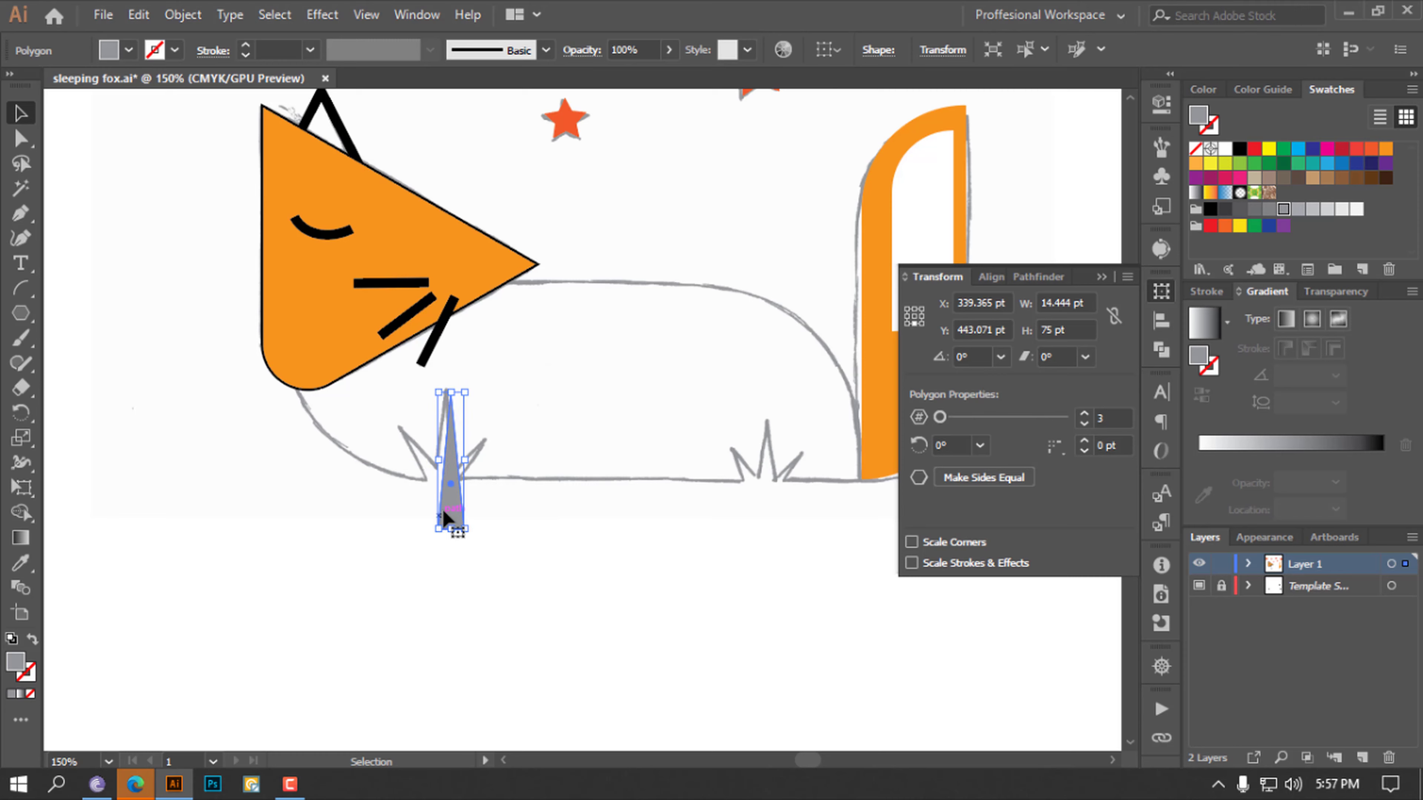
pyautogui.press('Left')
pyautogui.press('Left')
pyautogui.press('Left')
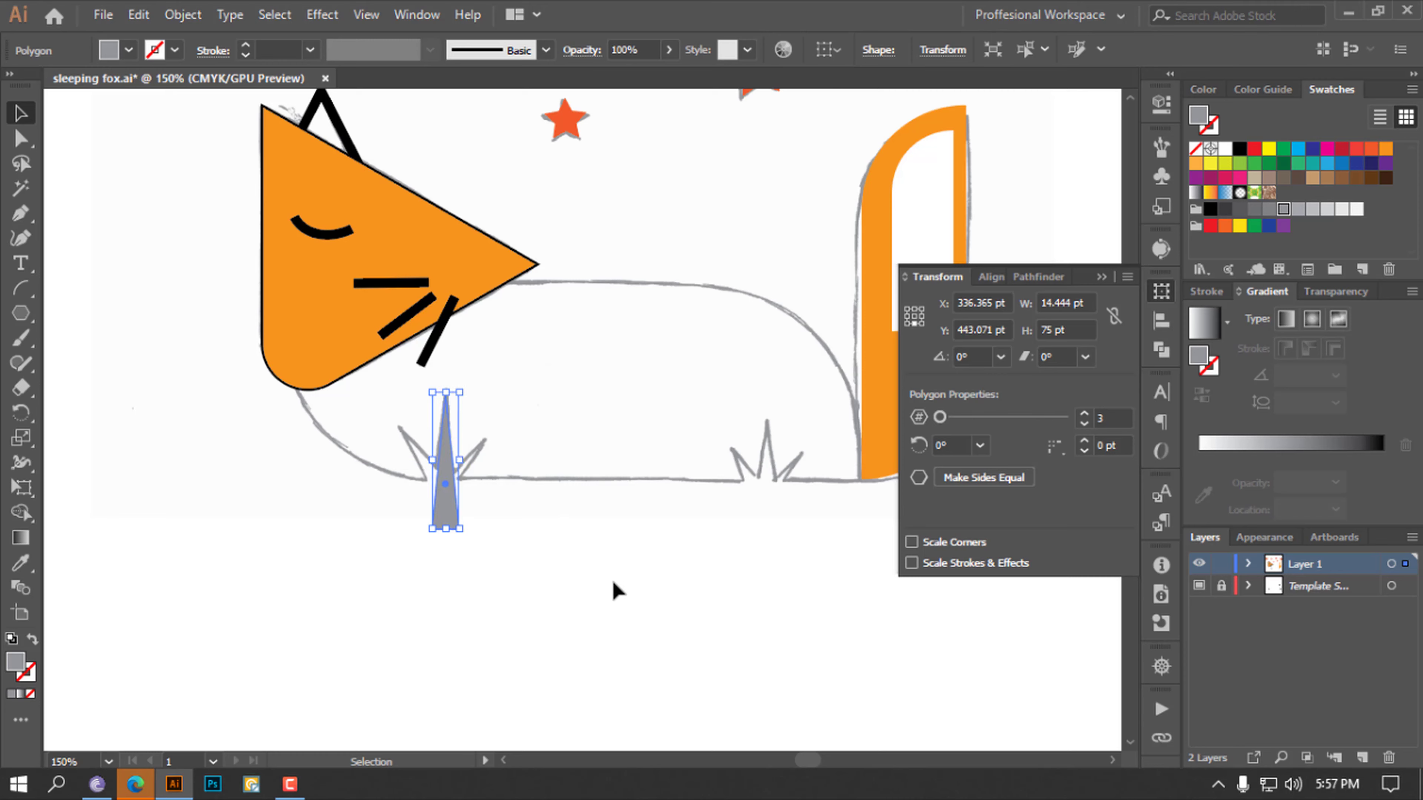
pyautogui.press('Left')
# Copy the grey blade, paste a copy over the original and delete the extra paste
pyautogui.click(611, 583)
pyautogui.click(444, 522)
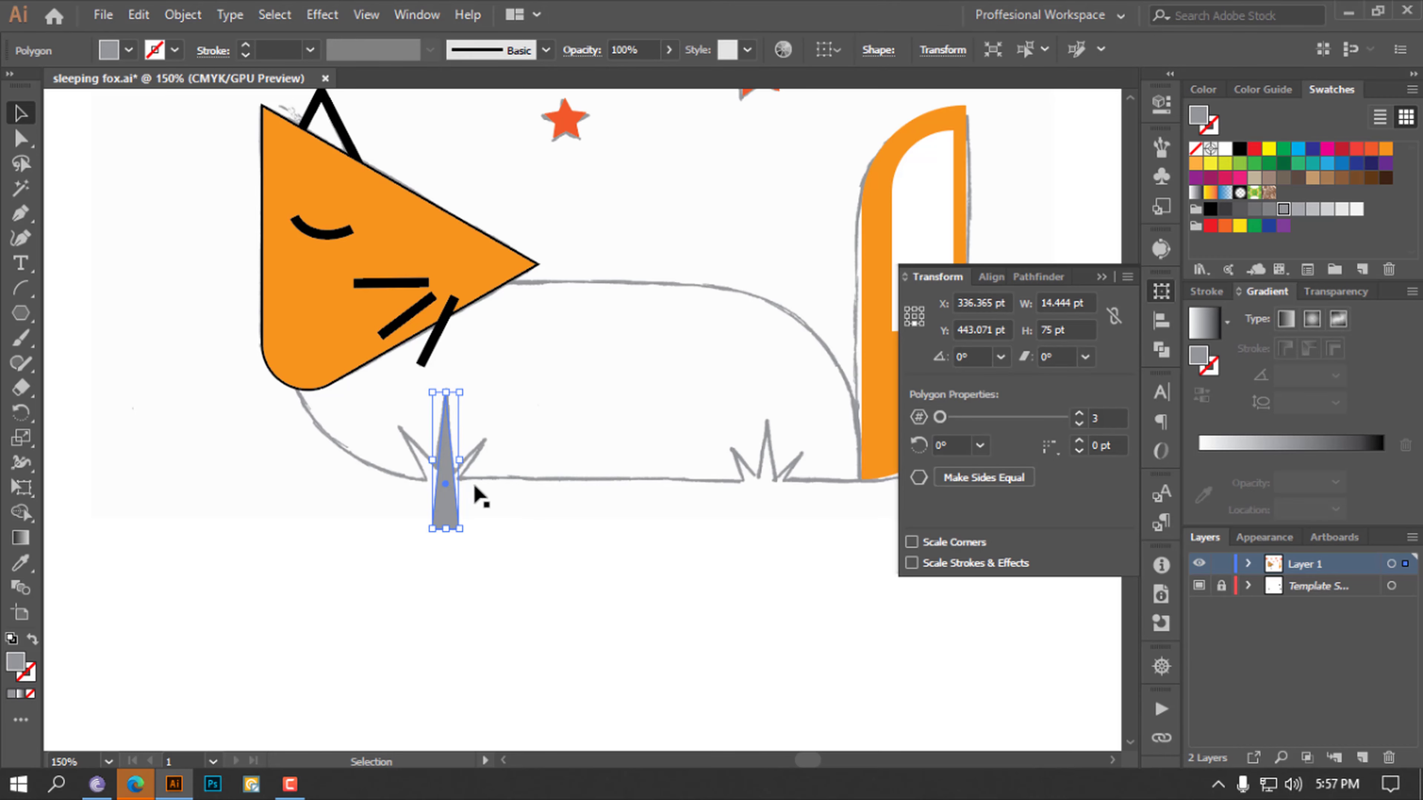
pyautogui.click(138, 14)
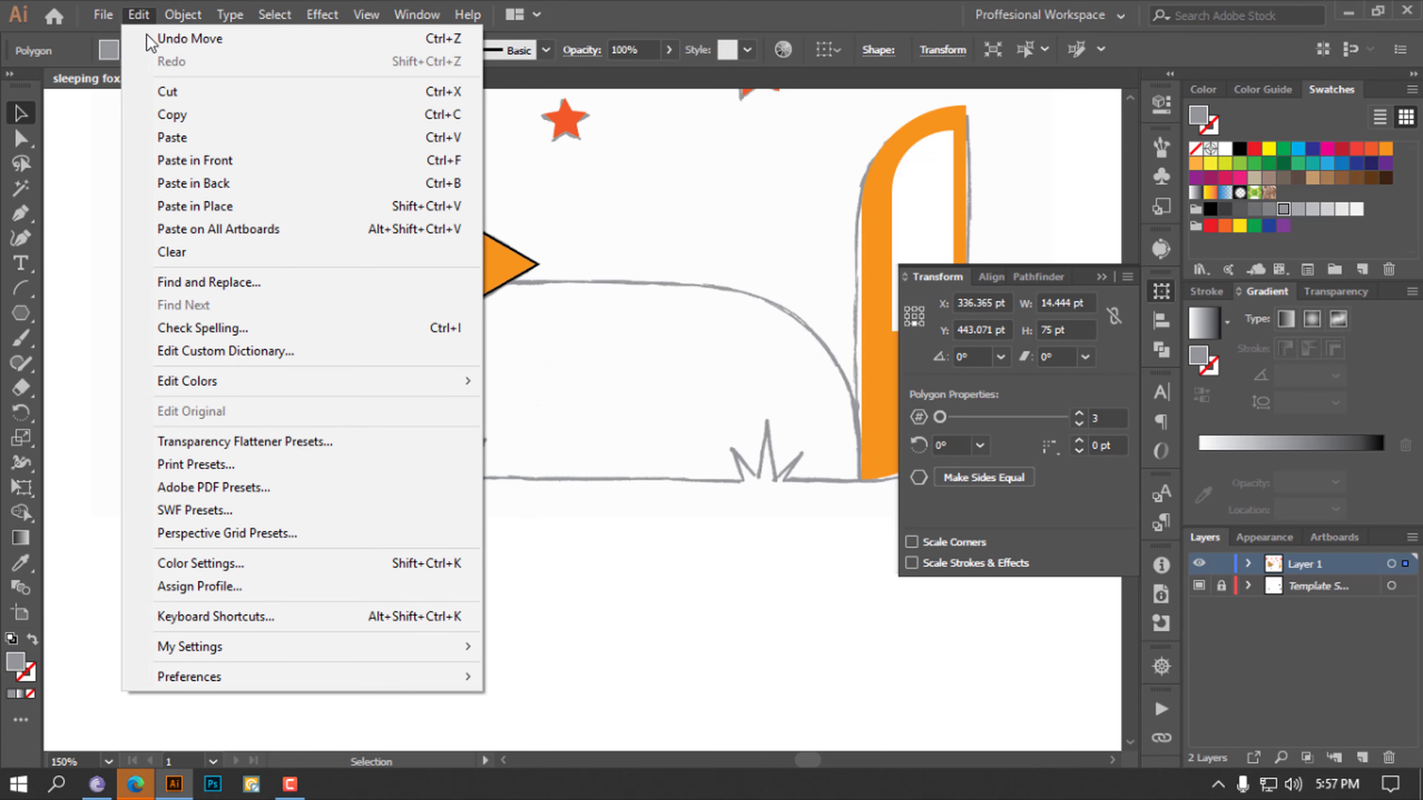
pyautogui.click(180, 115)
pyautogui.click(138, 15)
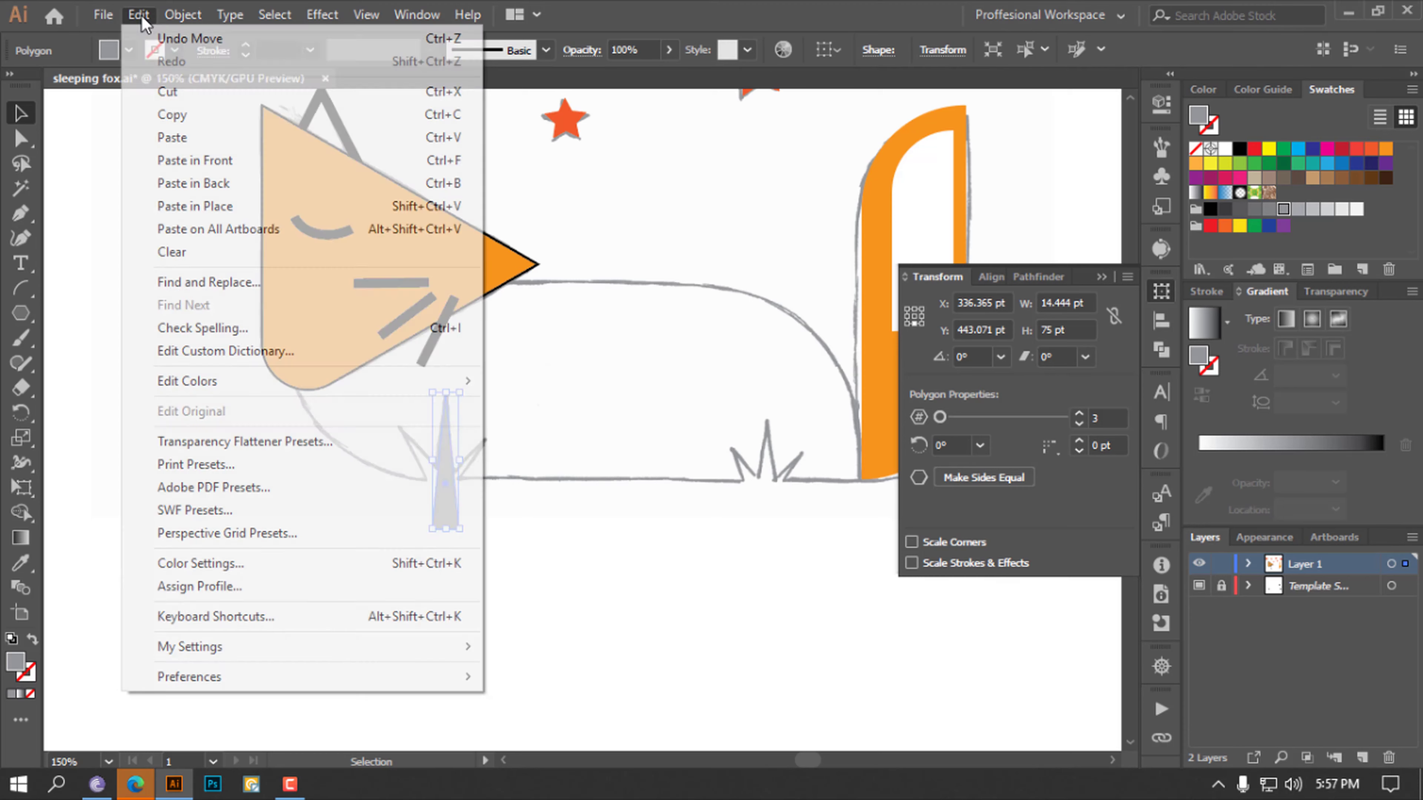
pyautogui.click(193, 161)
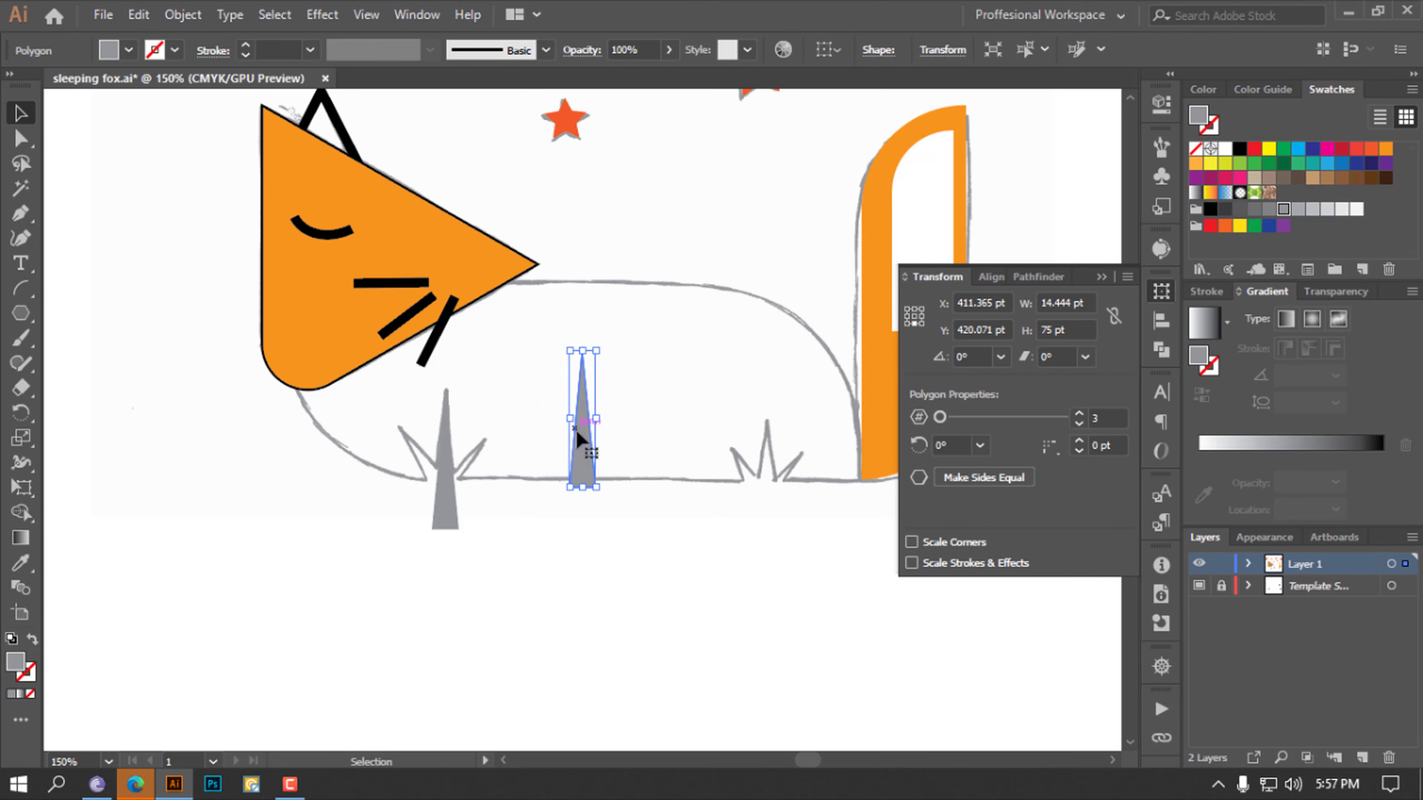
pyautogui.moveTo(578, 437)
pyautogui.mouseDown()
pyautogui.moveTo(376, 566)
pyautogui.moveTo(445, 484)
pyautogui.mouseUp()
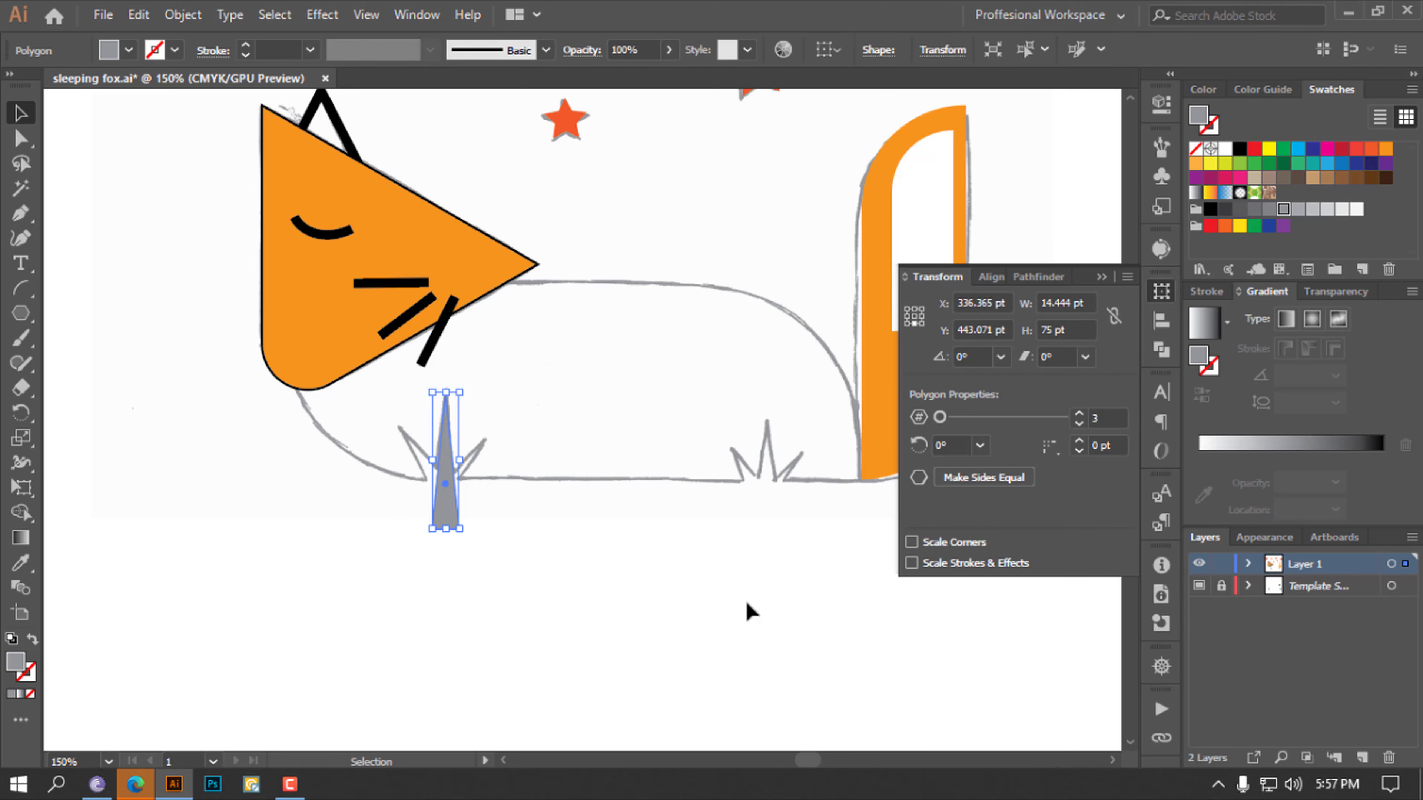
pyautogui.hotkey('ctrl', 'v')
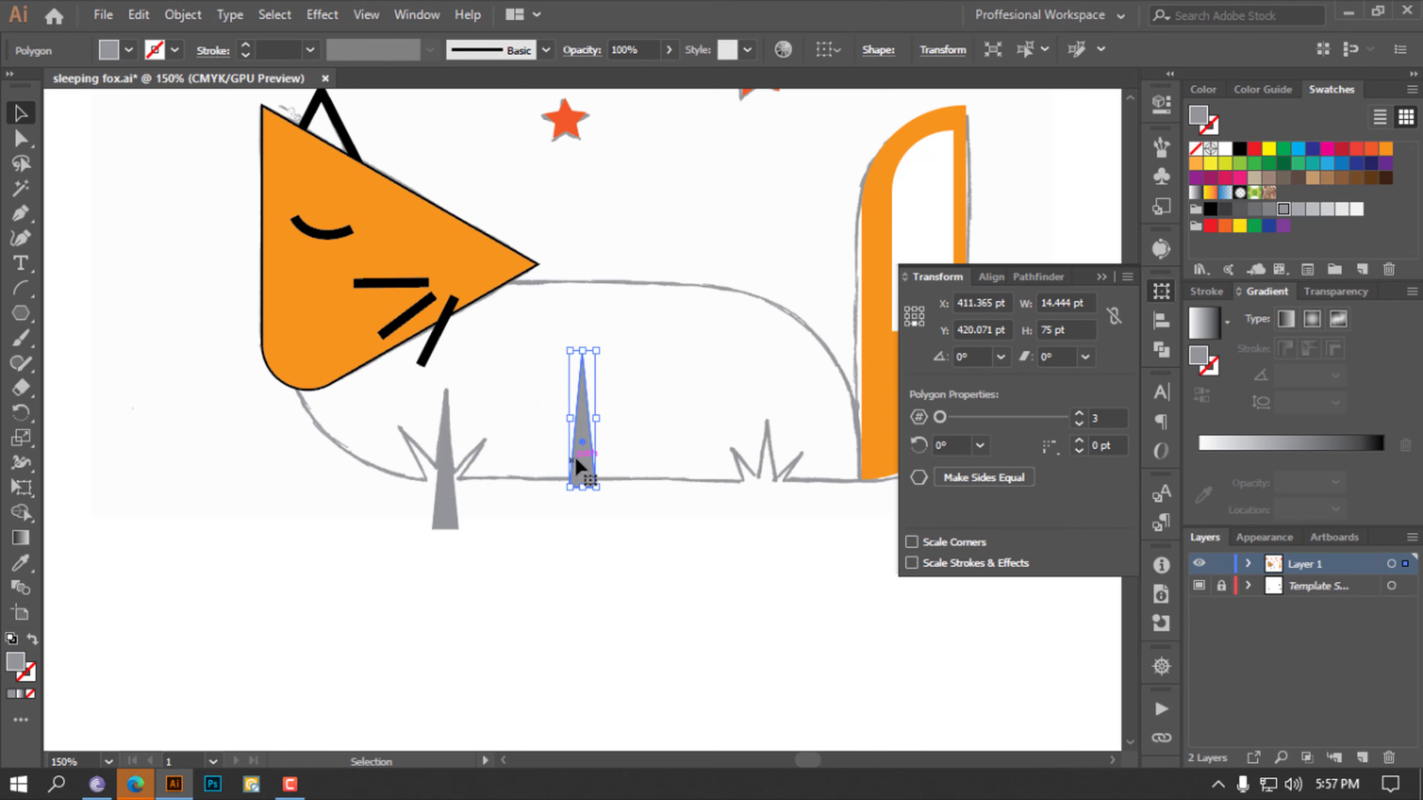
pyautogui.moveTo(577, 460); pyautogui.dragTo(508, 588)
pyautogui.press('Delete')
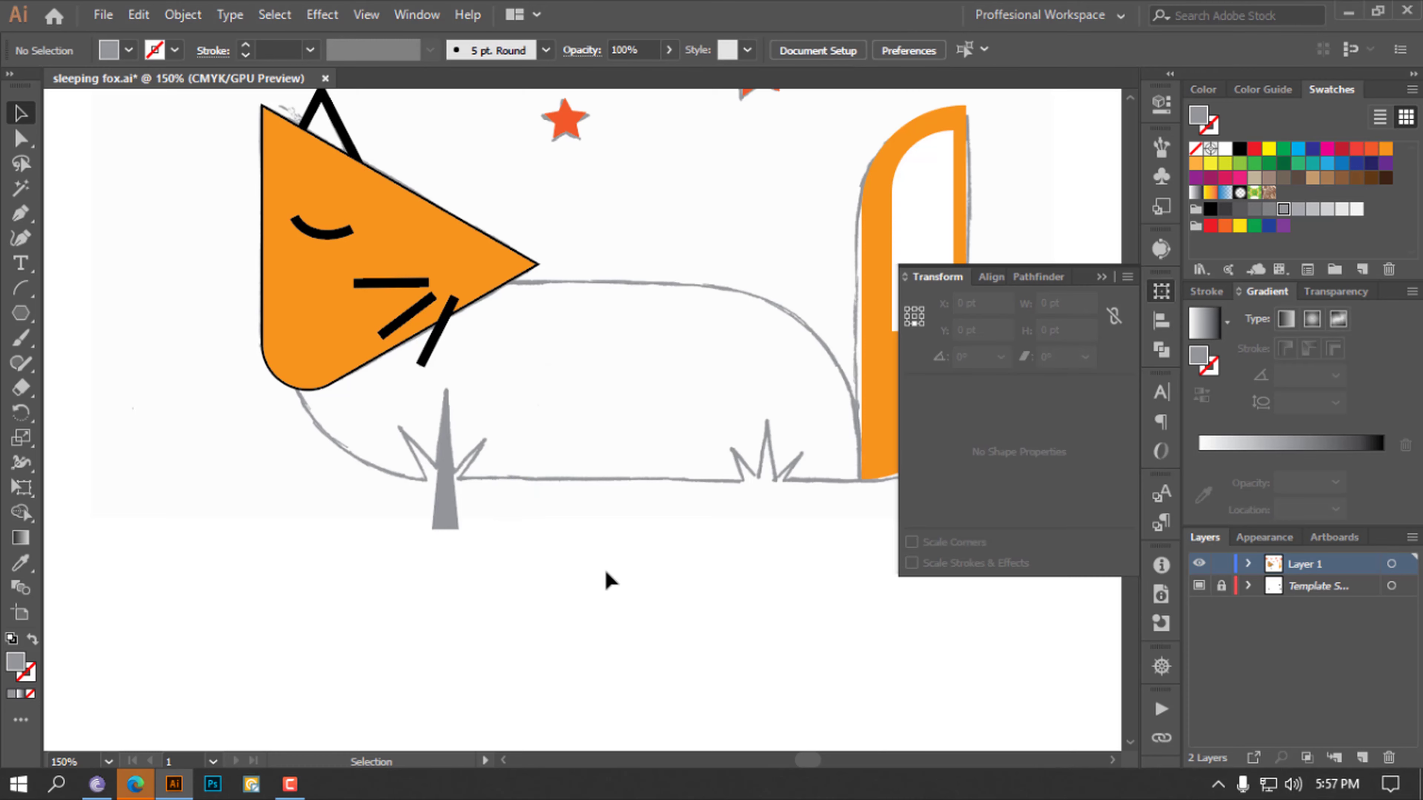
# Duplicate the blade, tilt the copy about 32° beside it, and duplicate it further right
pyautogui.click(446, 525)
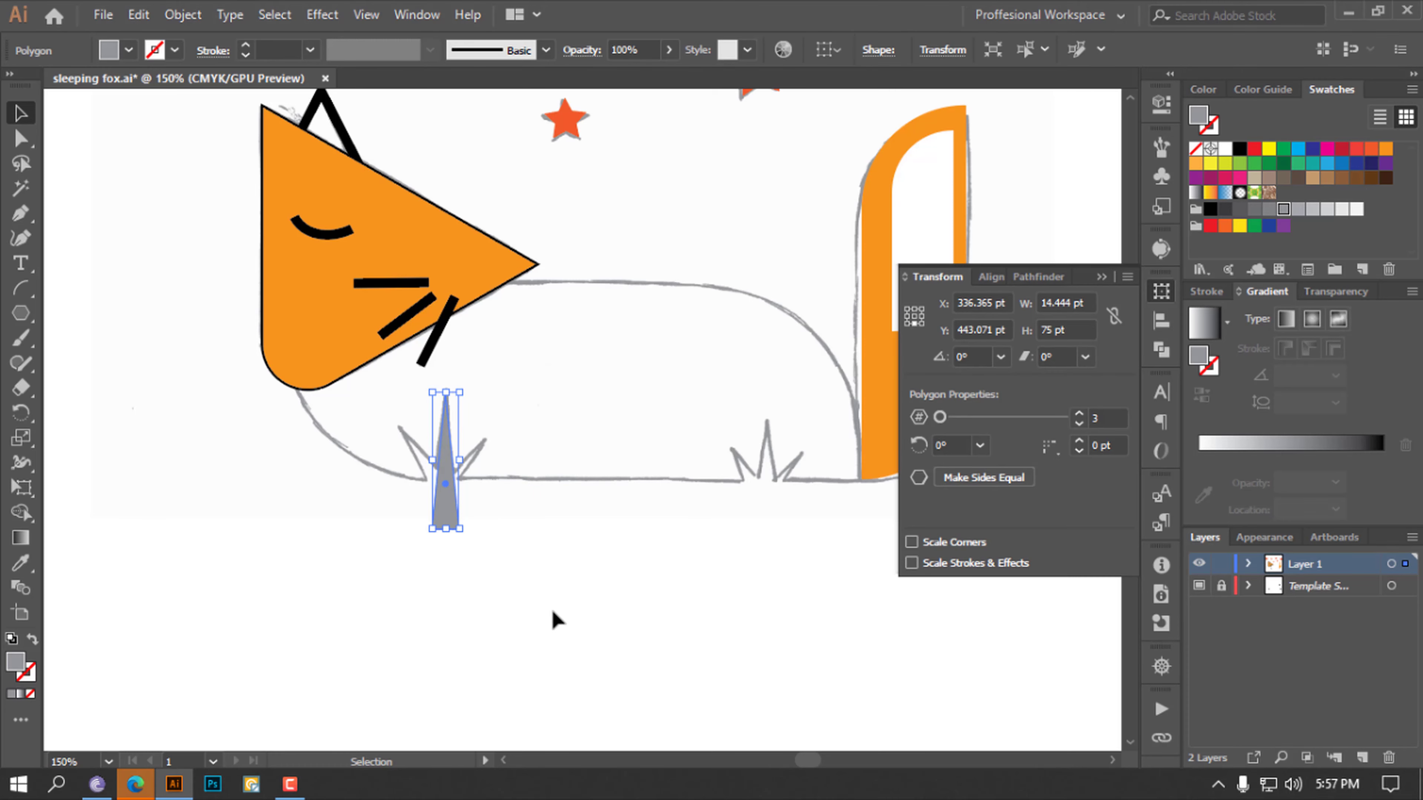
pyautogui.moveTo(451, 511)
pyautogui.mouseDown()
pyautogui.moveTo(491, 515)
pyautogui.moveTo(440, 513)
pyautogui.mouseUp()
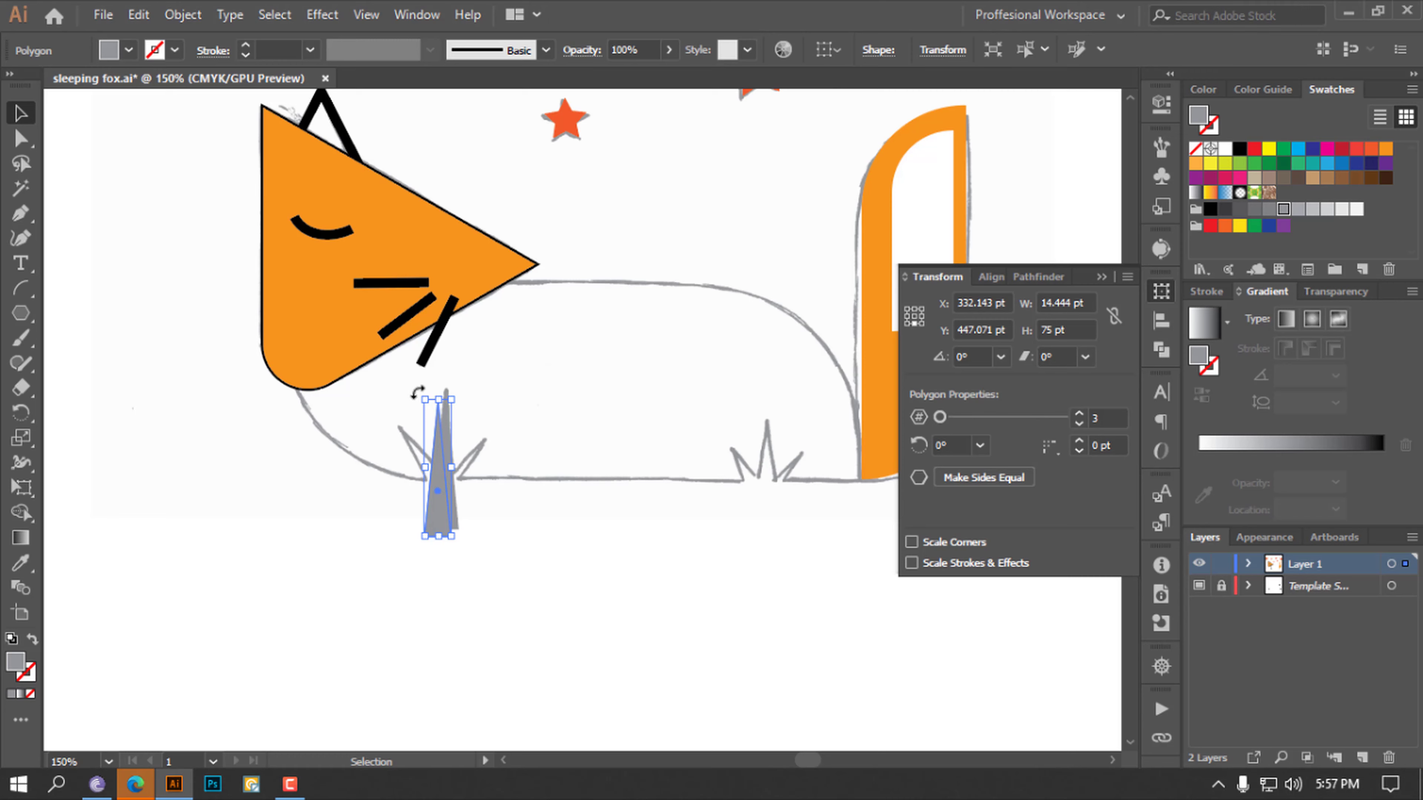
pyautogui.moveTo(417, 392); pyautogui.dragTo(373, 413)
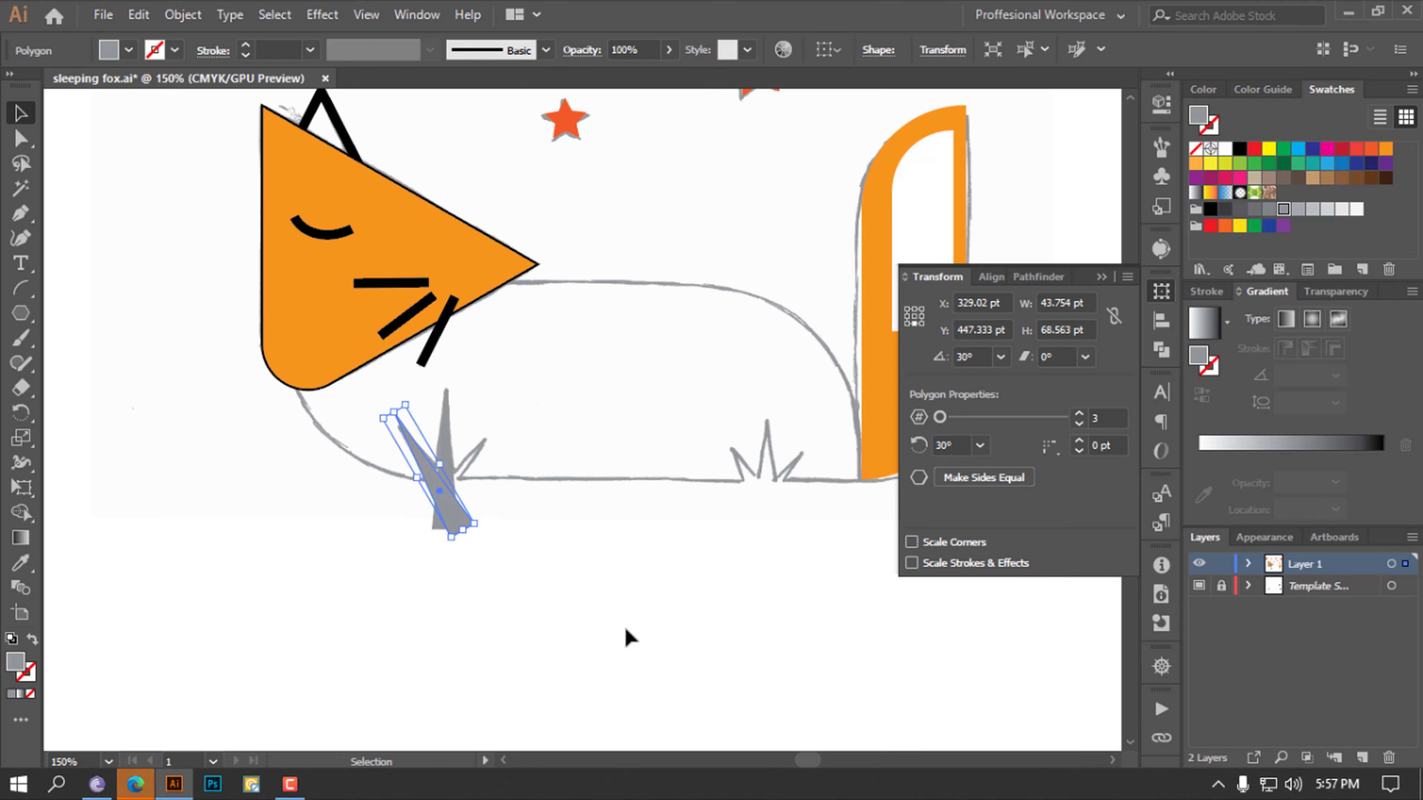
pyautogui.press('Right')
pyautogui.press('Right')
pyautogui.press('Right')
pyautogui.press('Down')
pyautogui.press('Down')
pyautogui.press('Down')
pyautogui.press('Right')
pyautogui.press('Right')
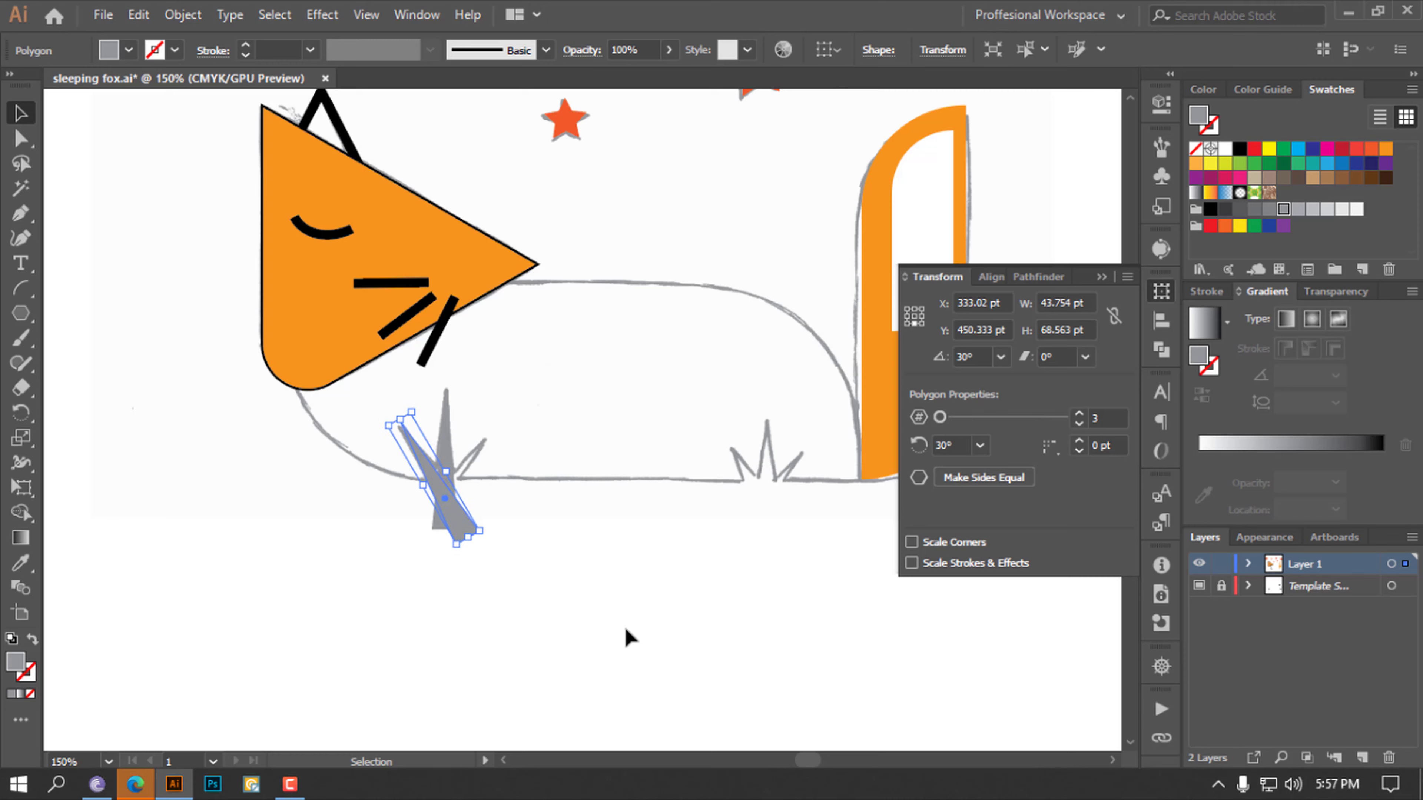
pyautogui.press('Down')
pyautogui.press('Down')
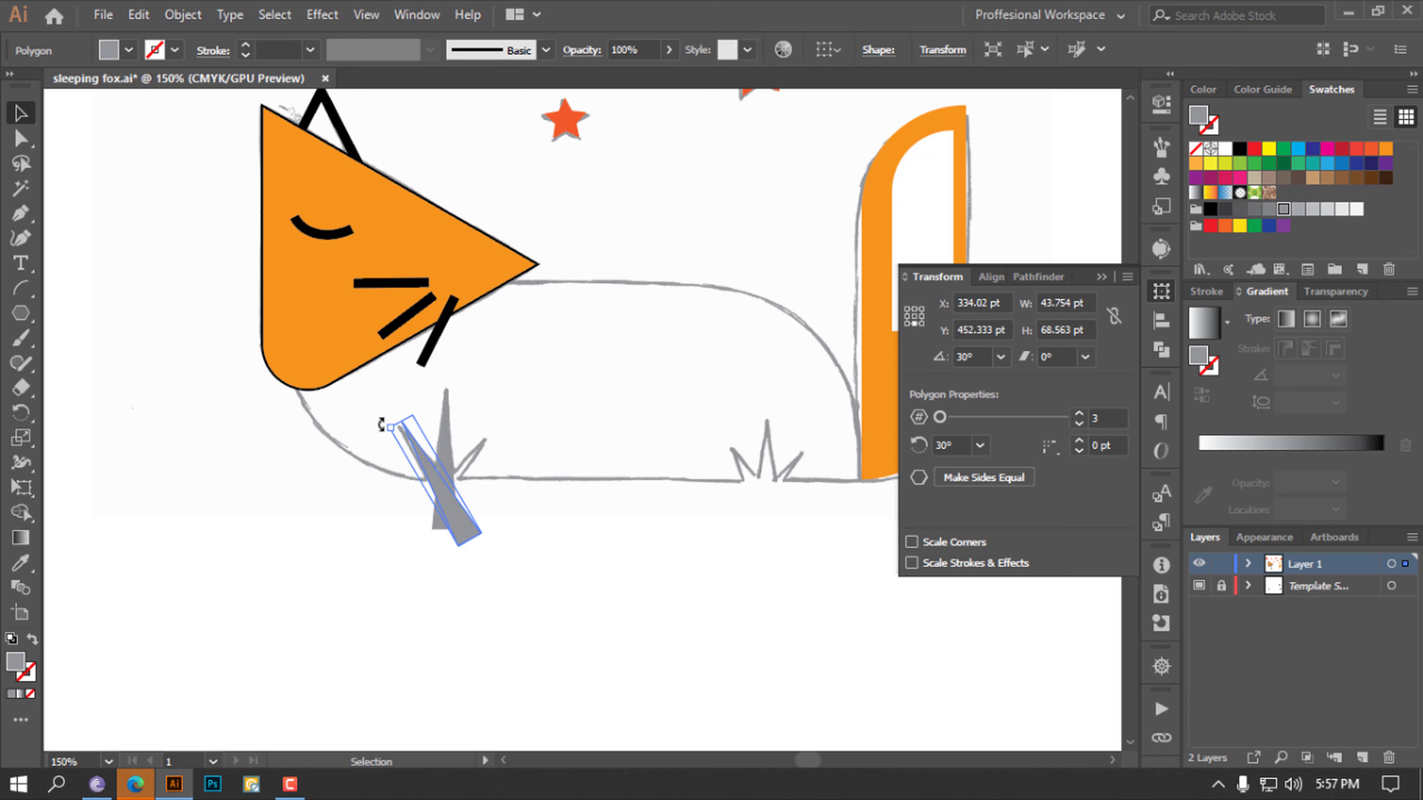
pyautogui.moveTo(381, 425); pyautogui.dragTo(379, 428)
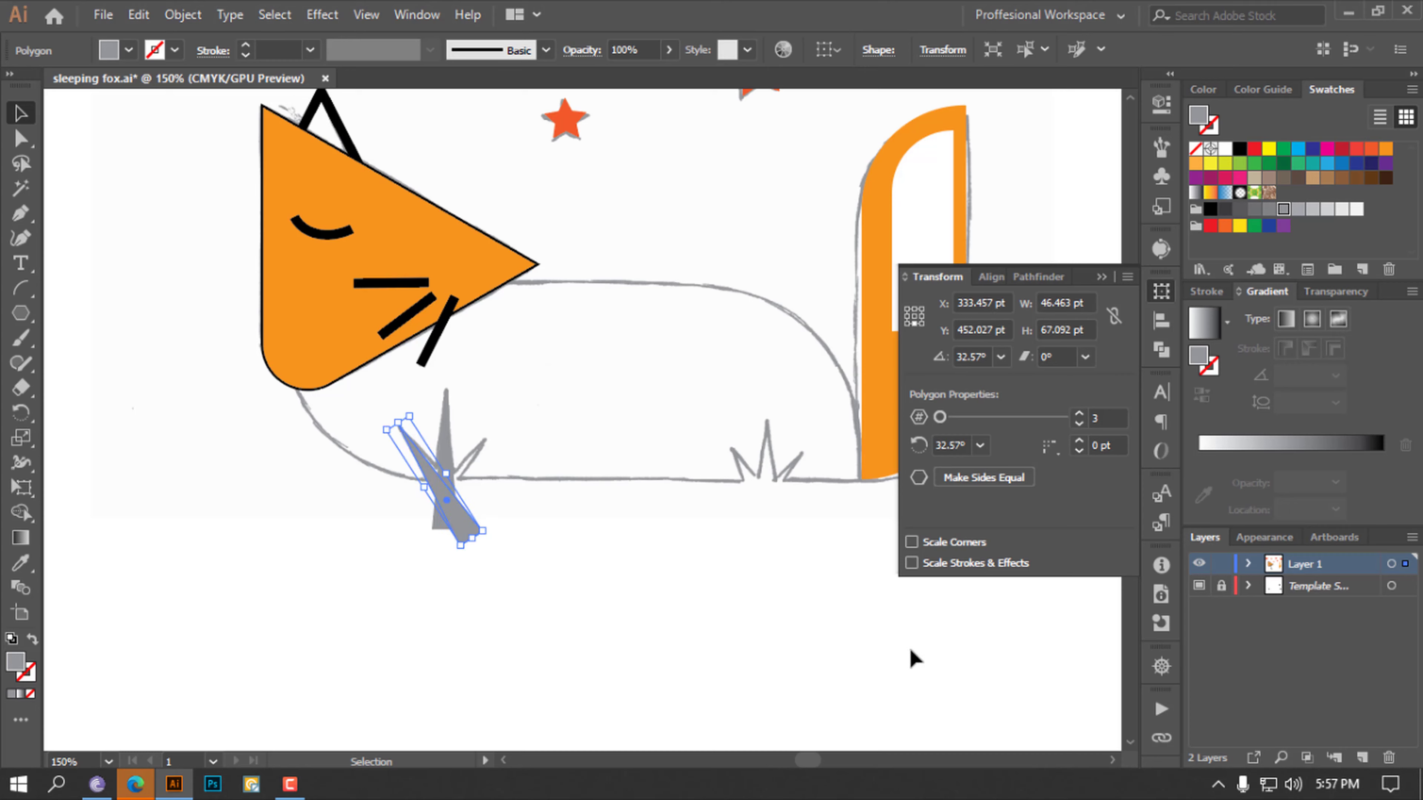
pyautogui.press('Right')
pyautogui.press('Left')
pyautogui.moveTo(465, 523); pyautogui.dragTo(538, 533)
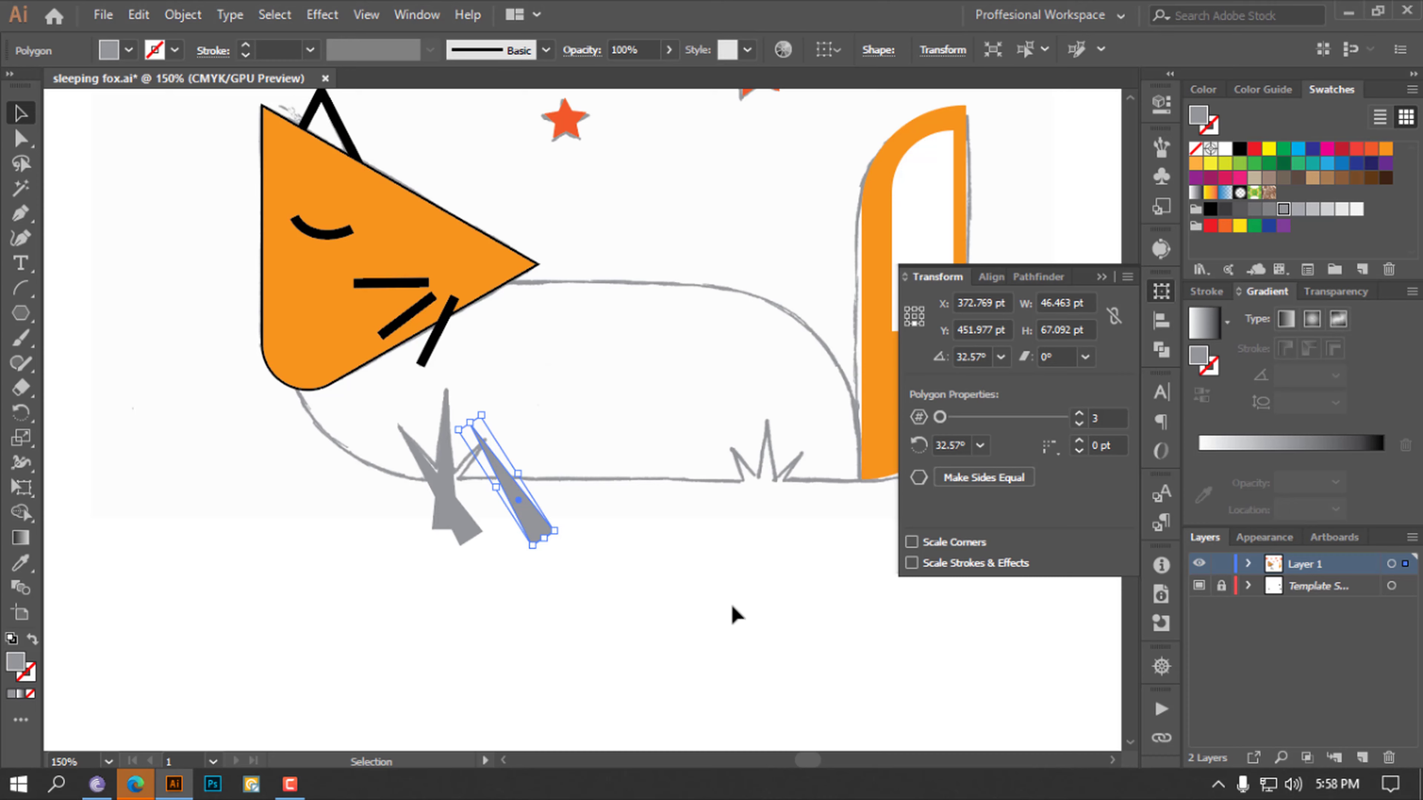
# Reflect the tilted blade copy and place it on the tall blade's left, over the front leg spike
pyautogui.rightClick(529, 524)
pyautogui.moveTo(623, 394)
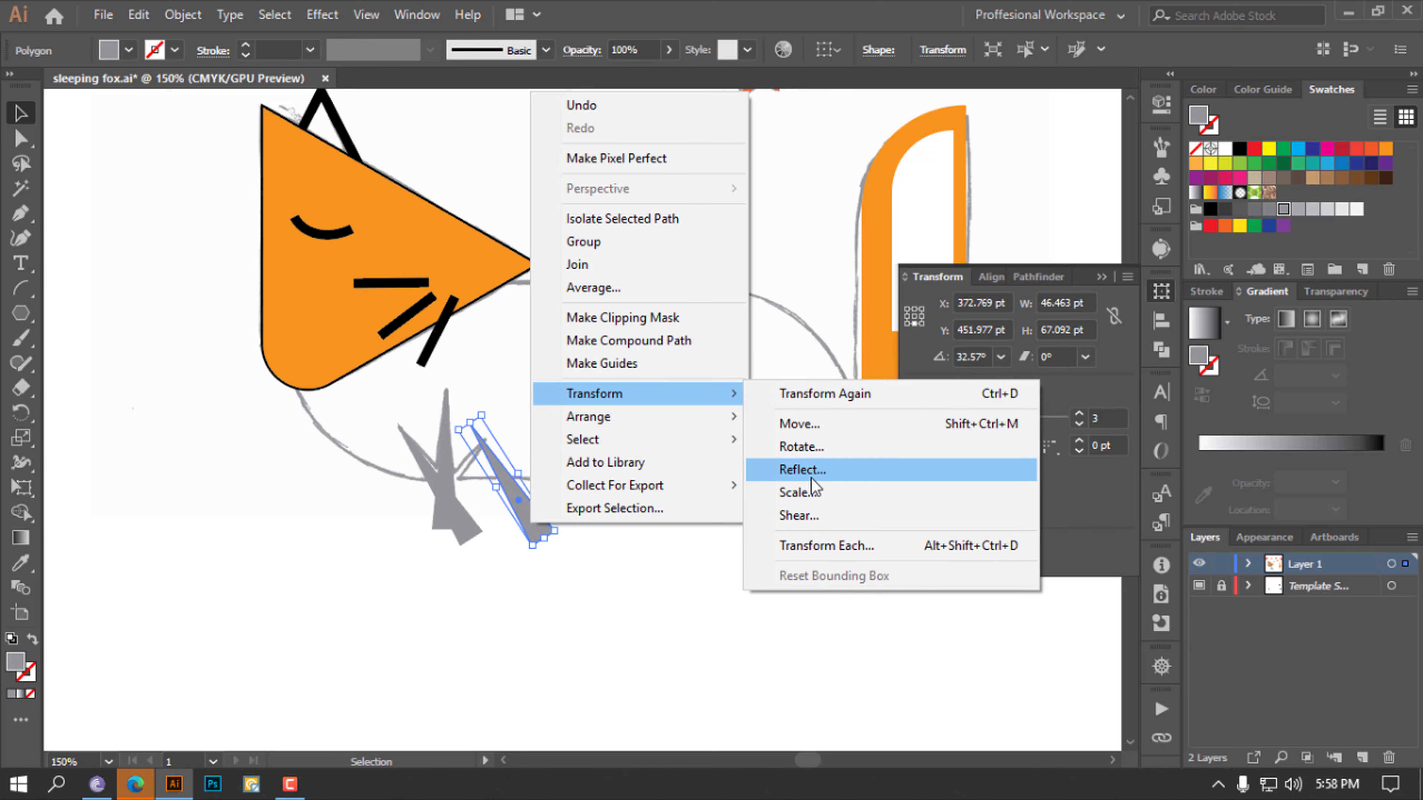
pyautogui.click(804, 469)
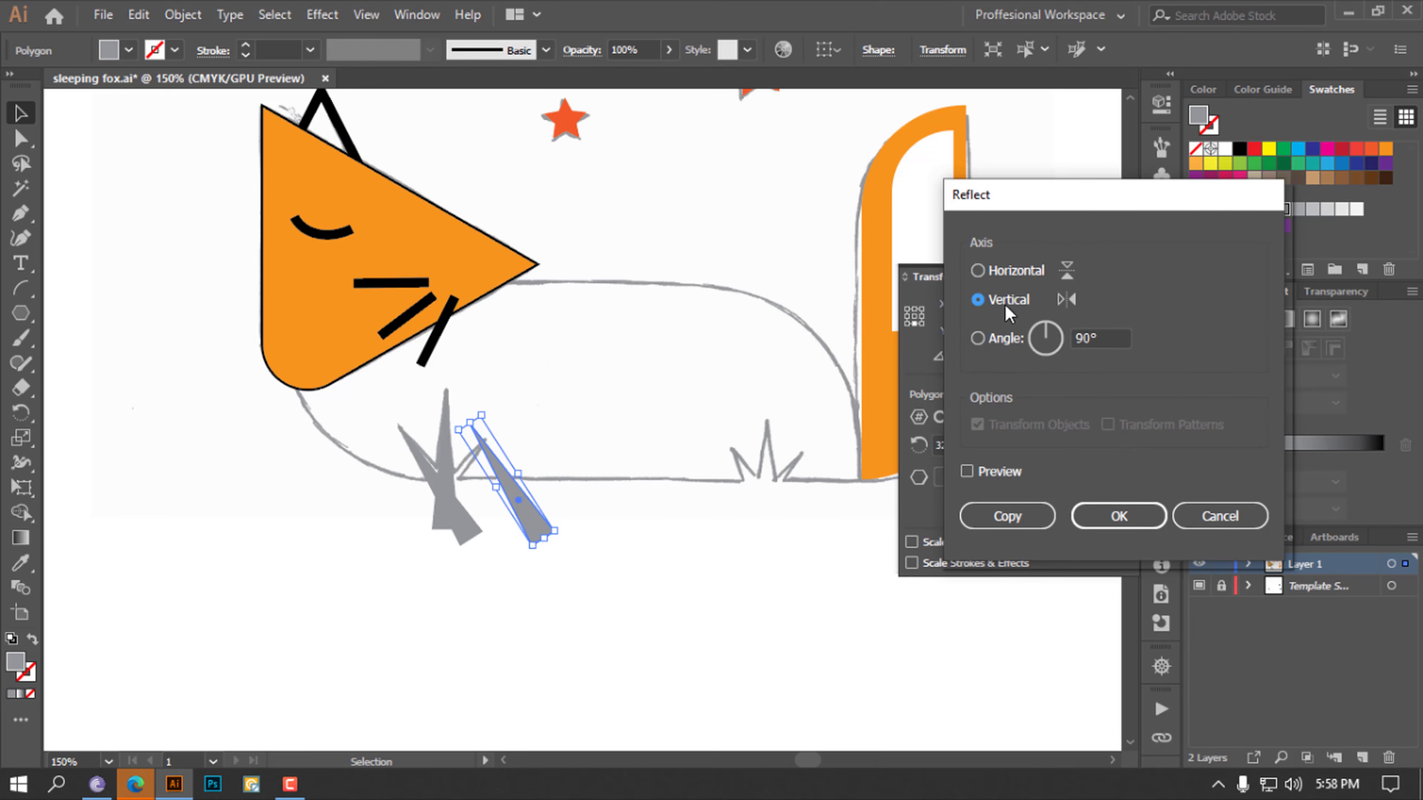
pyautogui.click(967, 472)
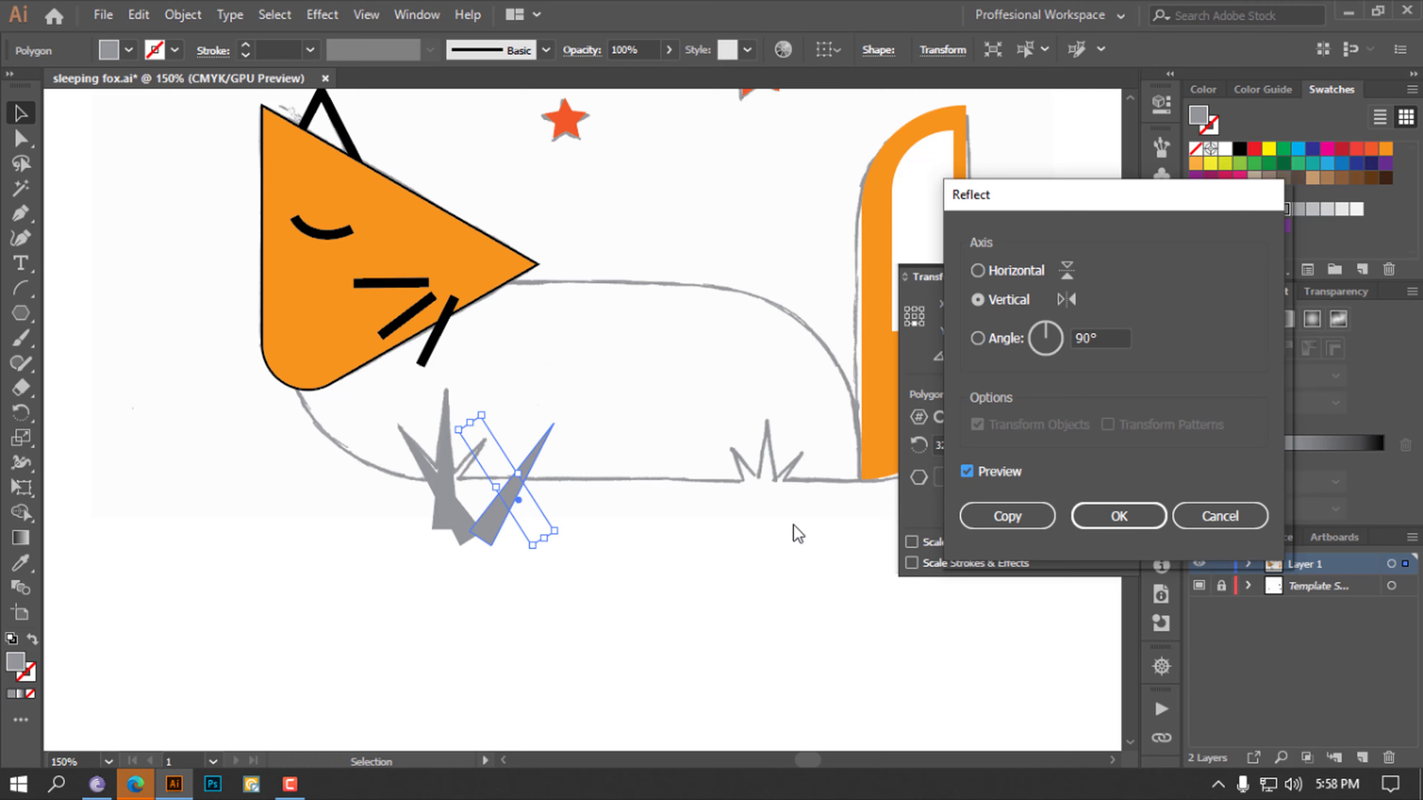
pyautogui.click(1117, 515)
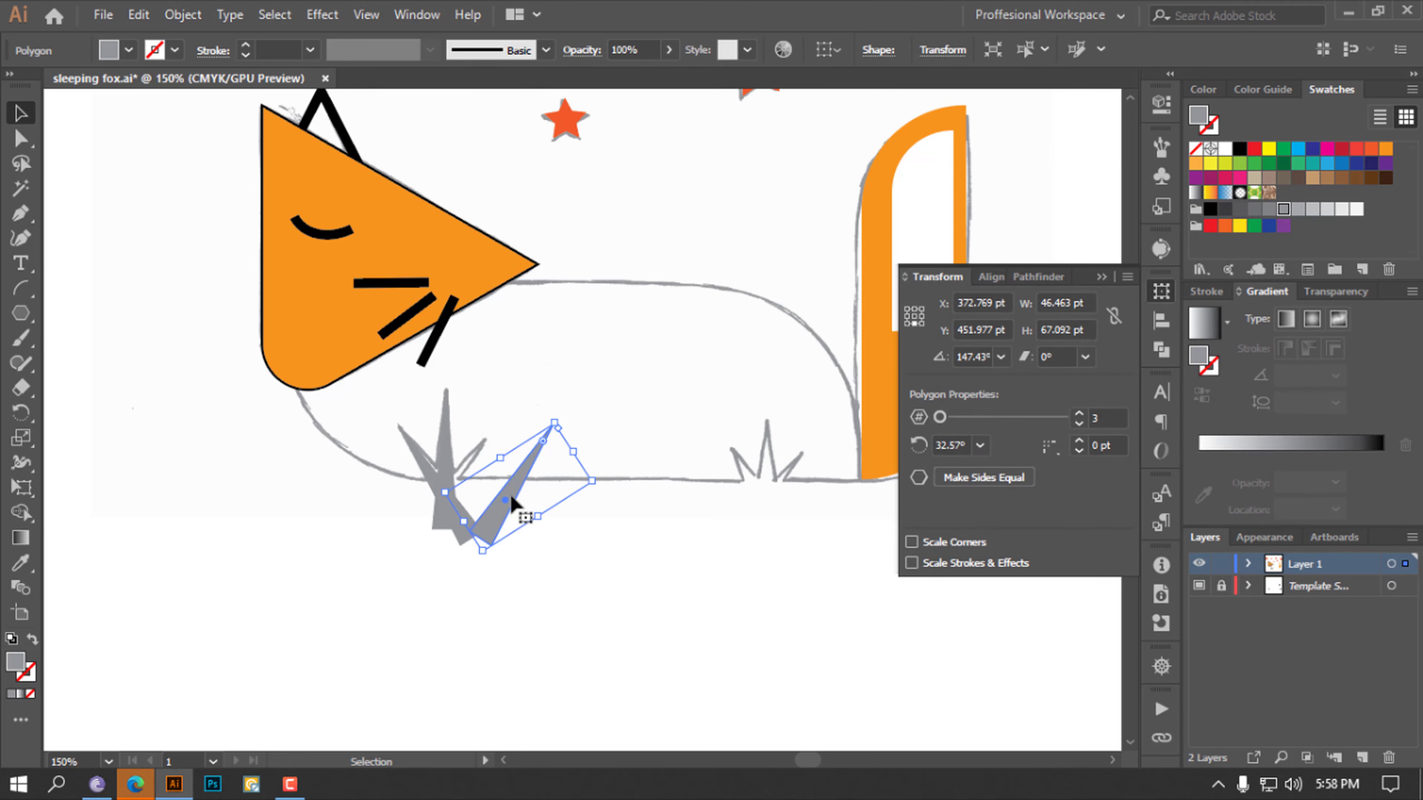
pyautogui.moveTo(507, 496); pyautogui.dragTo(439, 524)
pyautogui.click(448, 678)
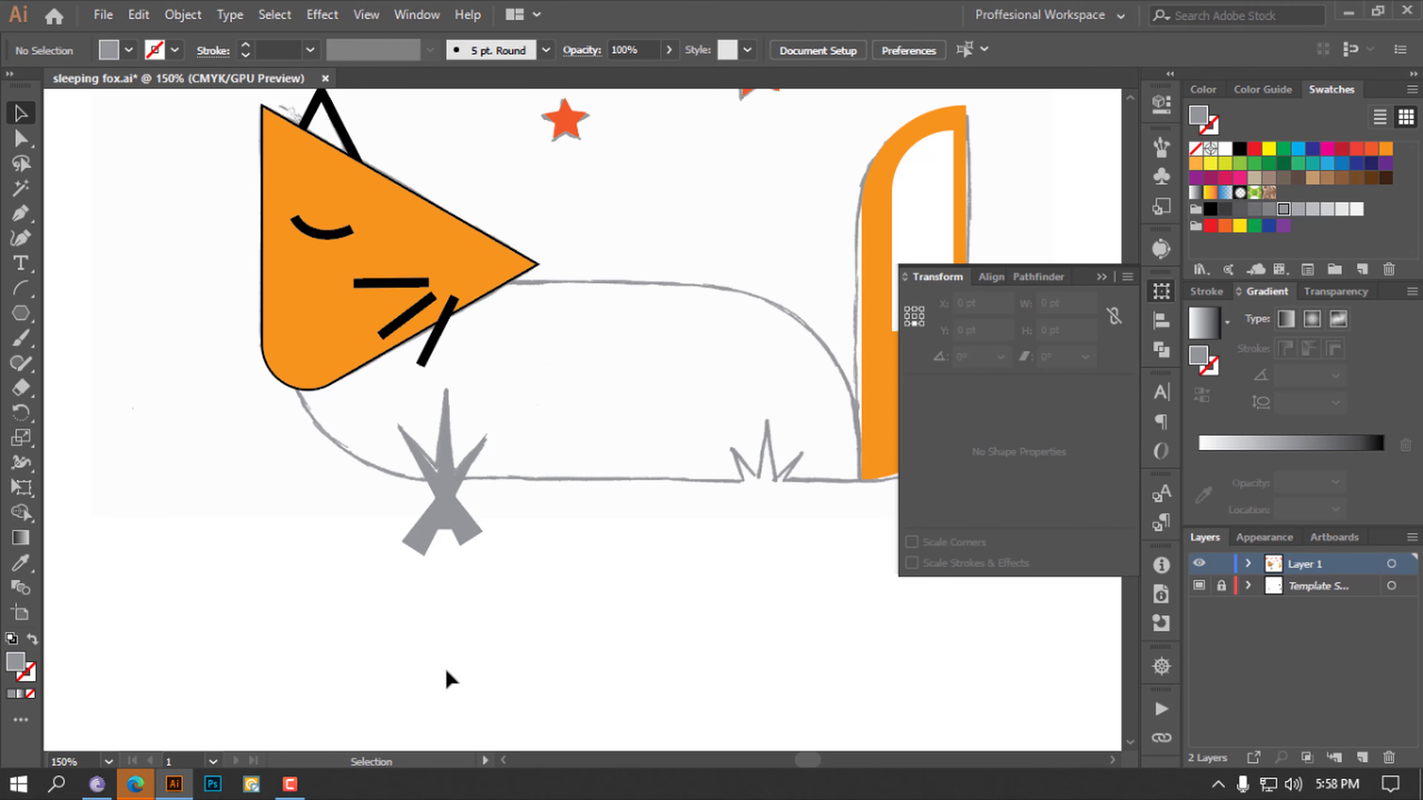
# Group the paw triangles and place a copy resized to 40.918 × 70.657 pt on the back leg
pyautogui.moveTo(543, 500); pyautogui.dragTo(320, 579)
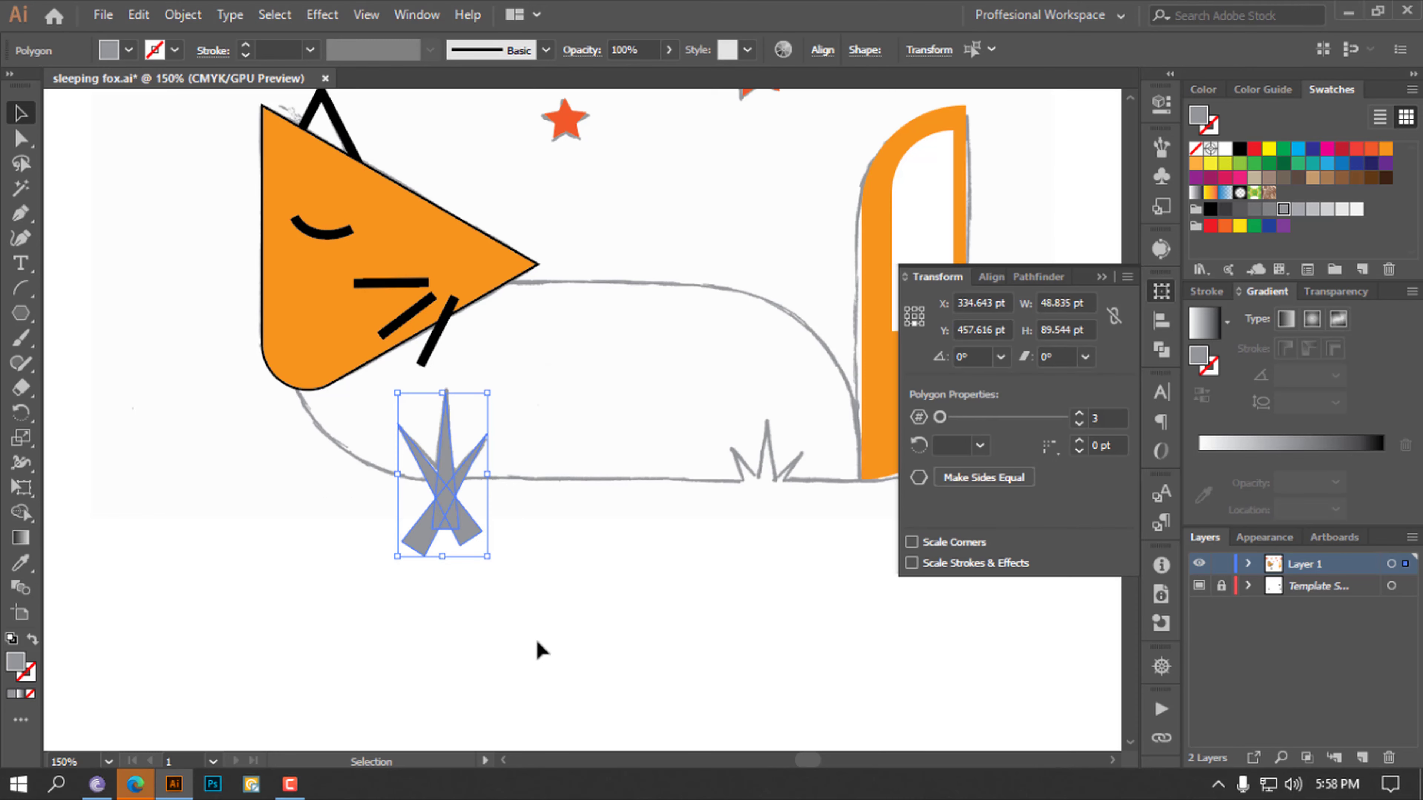
pyautogui.hotkey('ctrl', 'g')
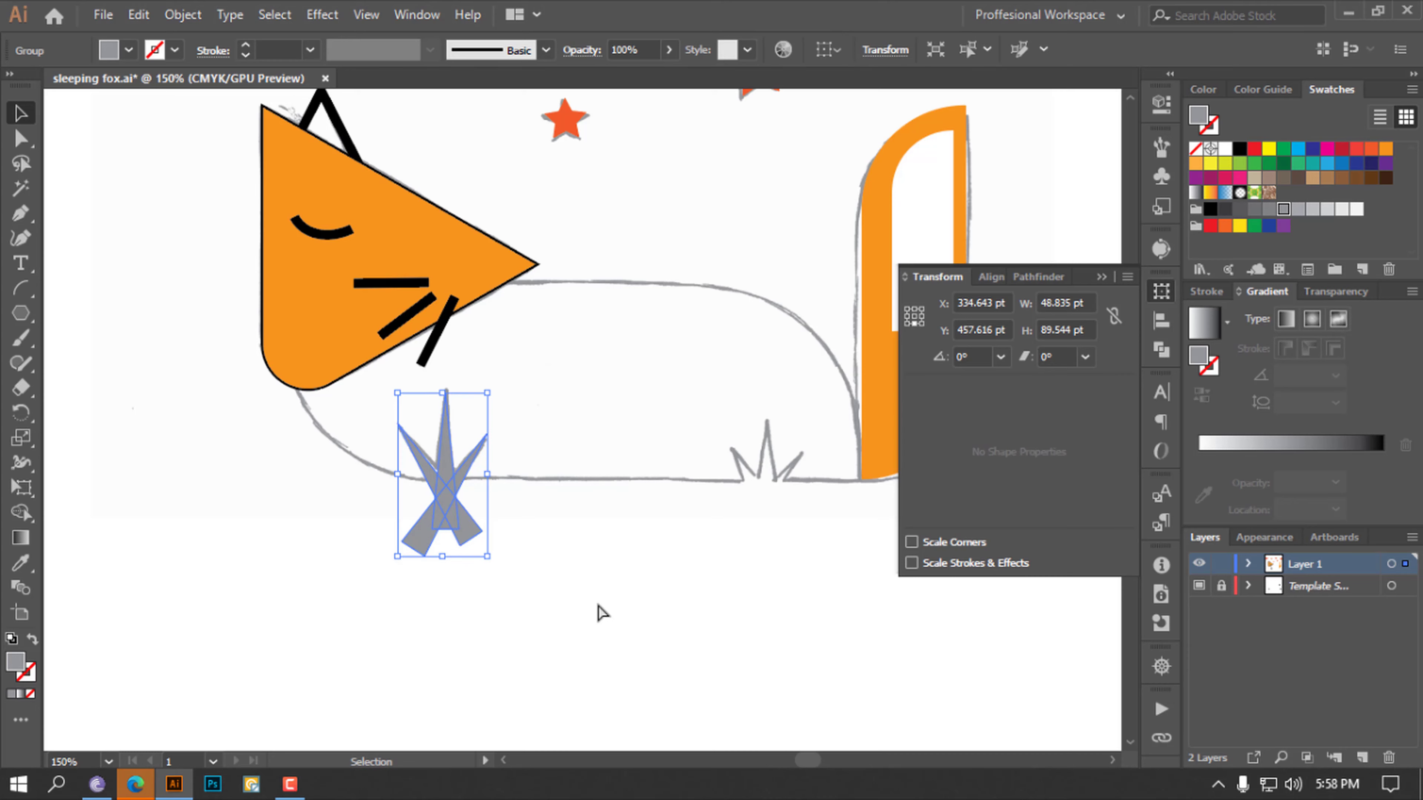
pyautogui.moveTo(452, 504); pyautogui.dragTo(772, 532)
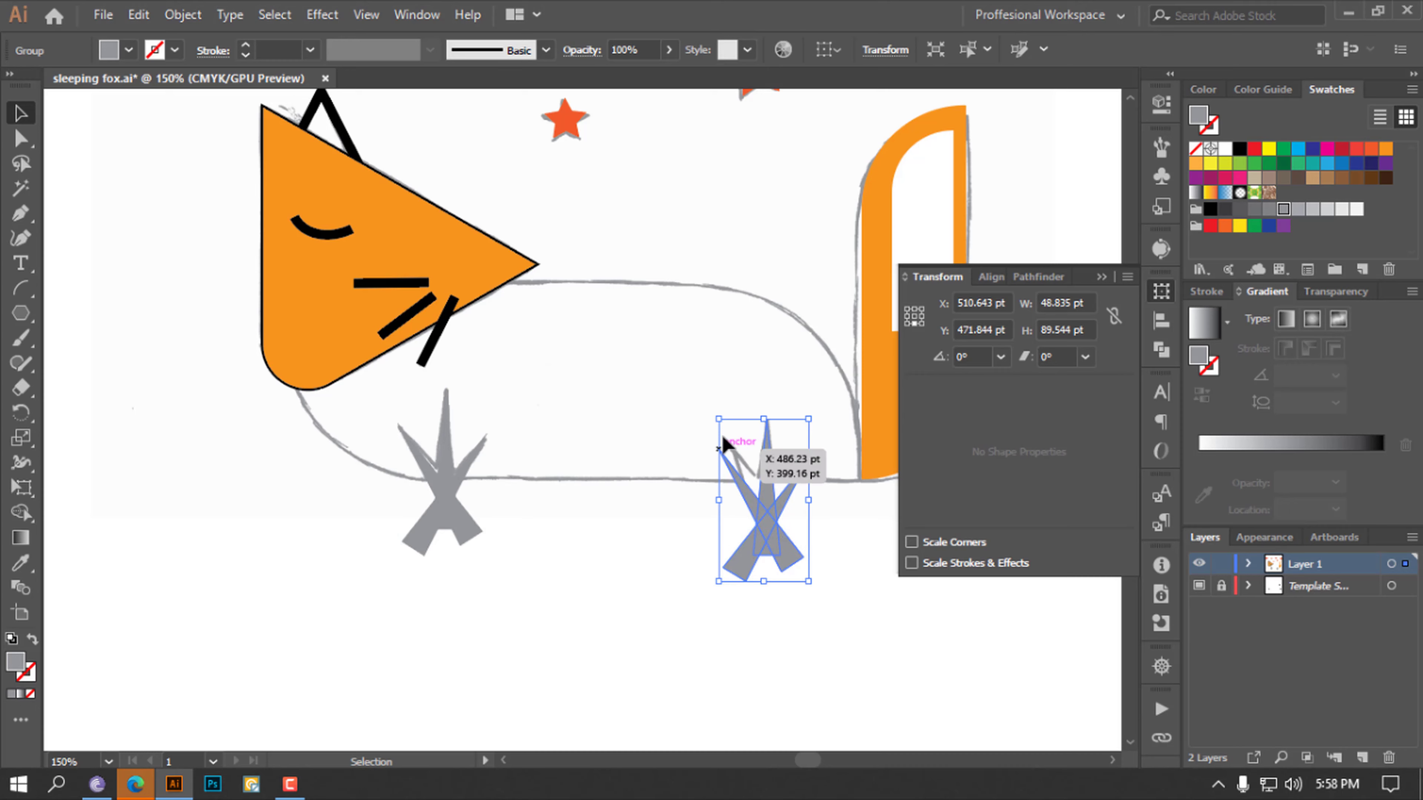
pyautogui.moveTo(722, 422); pyautogui.dragTo(734, 422)
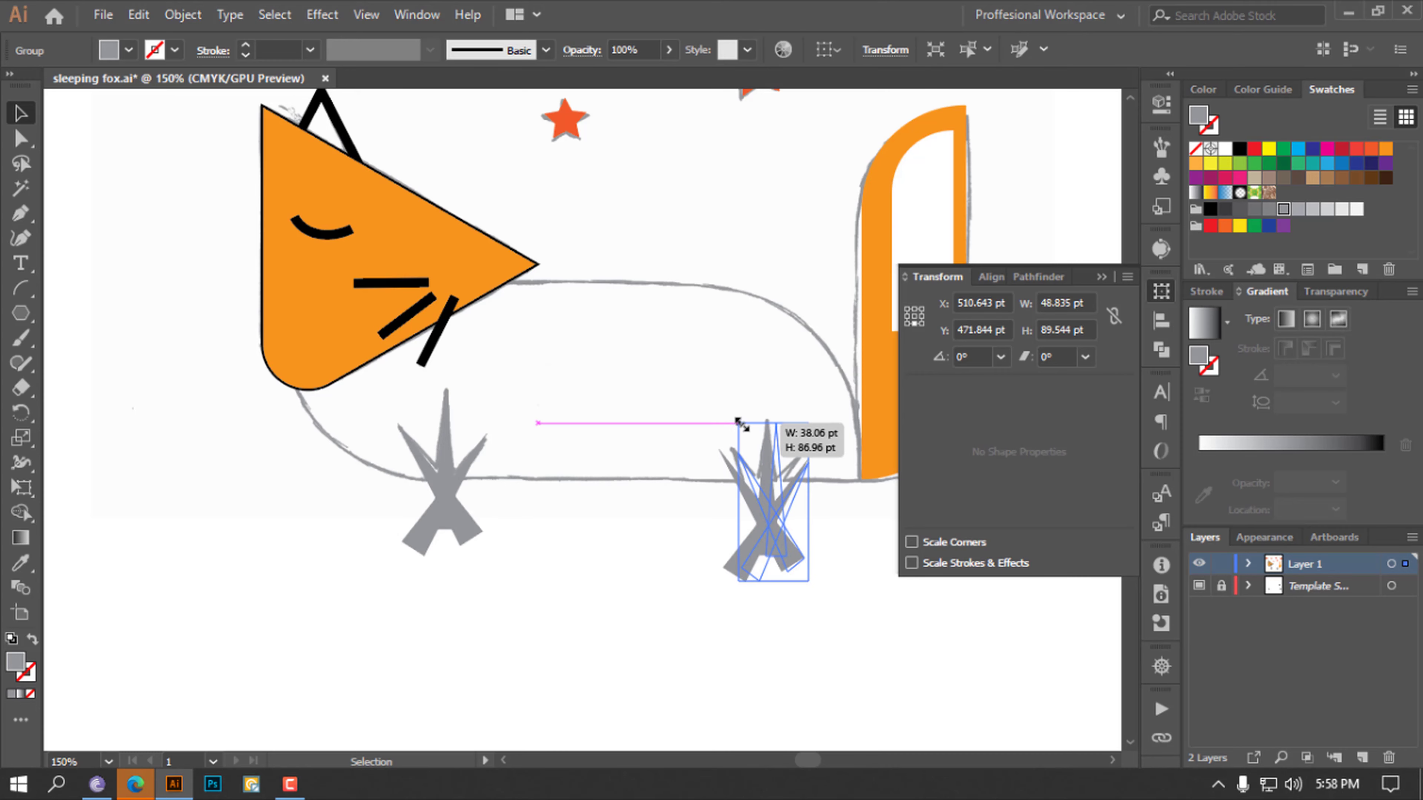
pyautogui.moveTo(769, 510); pyautogui.dragTo(765, 508)
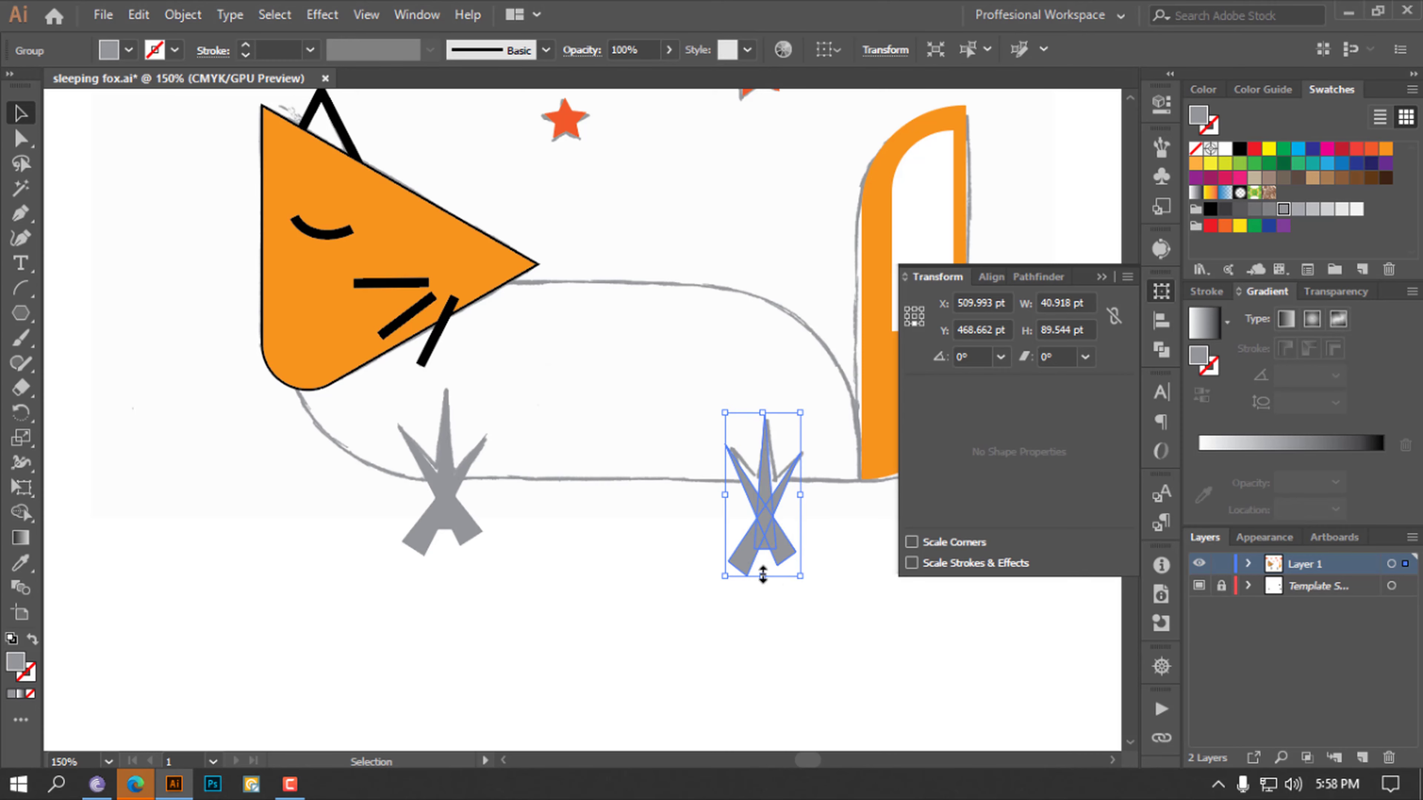
pyautogui.moveTo(762, 575); pyautogui.dragTo(764, 555)
pyautogui.moveTo(766, 504); pyautogui.dragTo(768, 507)
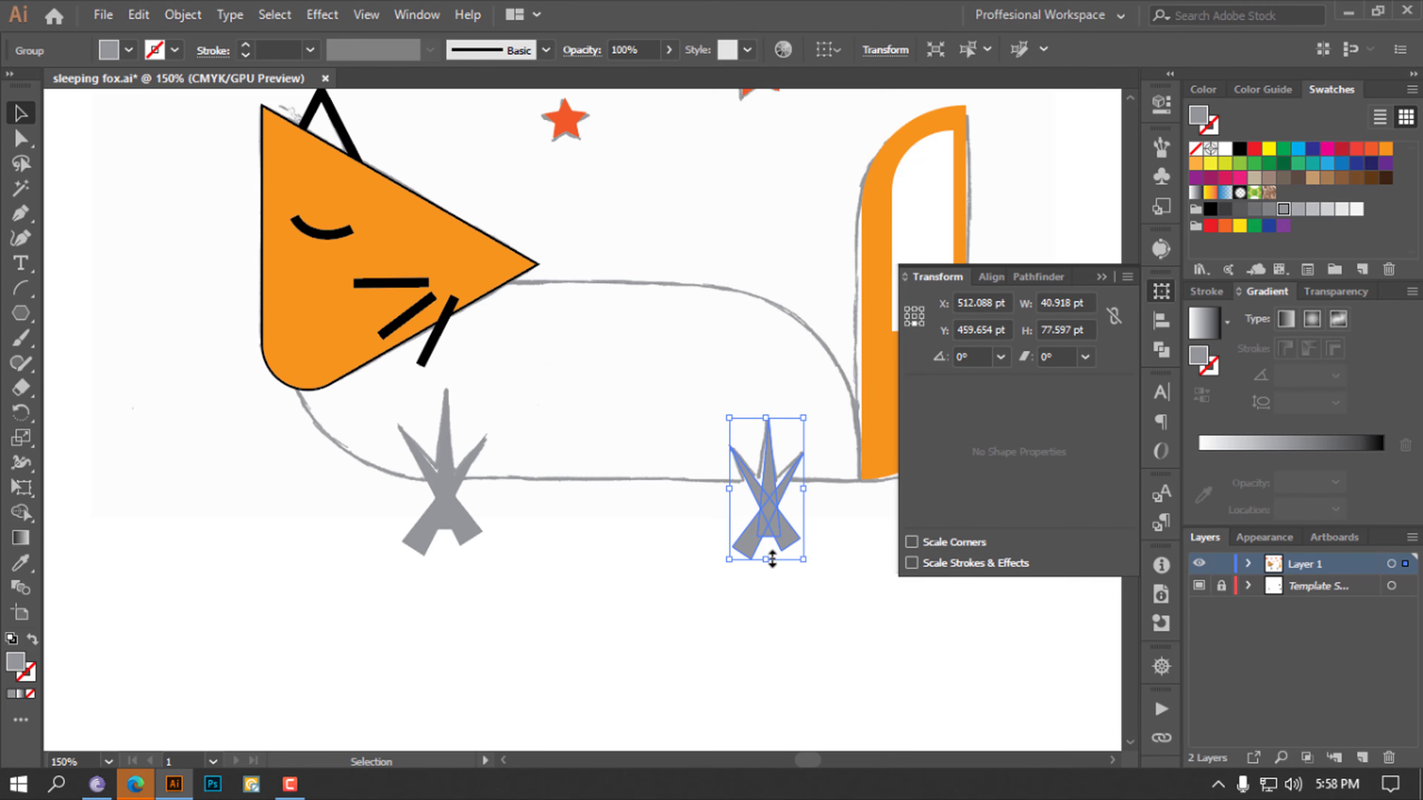
pyautogui.moveTo(763, 555); pyautogui.dragTo(765, 547)
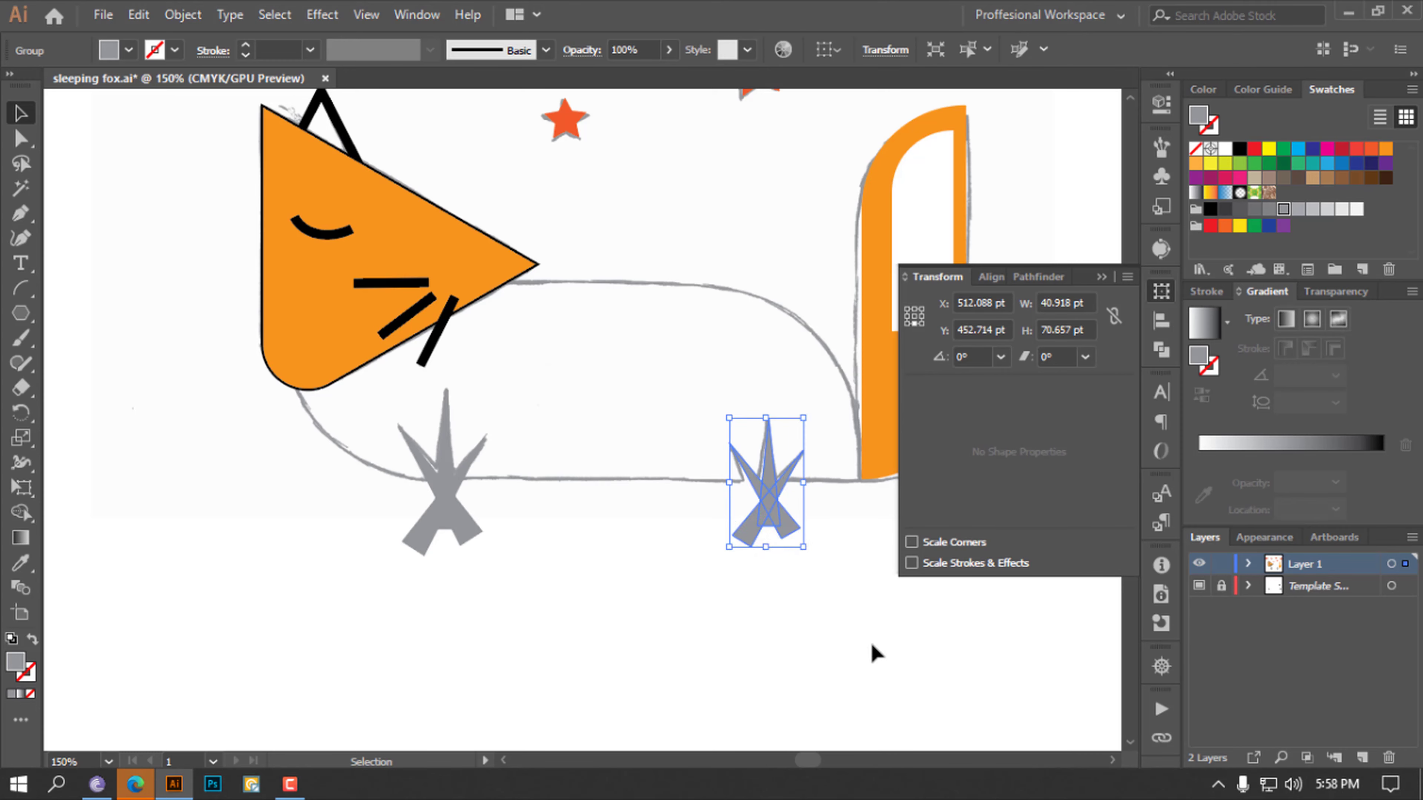
# Select the fox's rounded body rectangle and give it an orange-red swatch fill
pyautogui.click(910, 661)
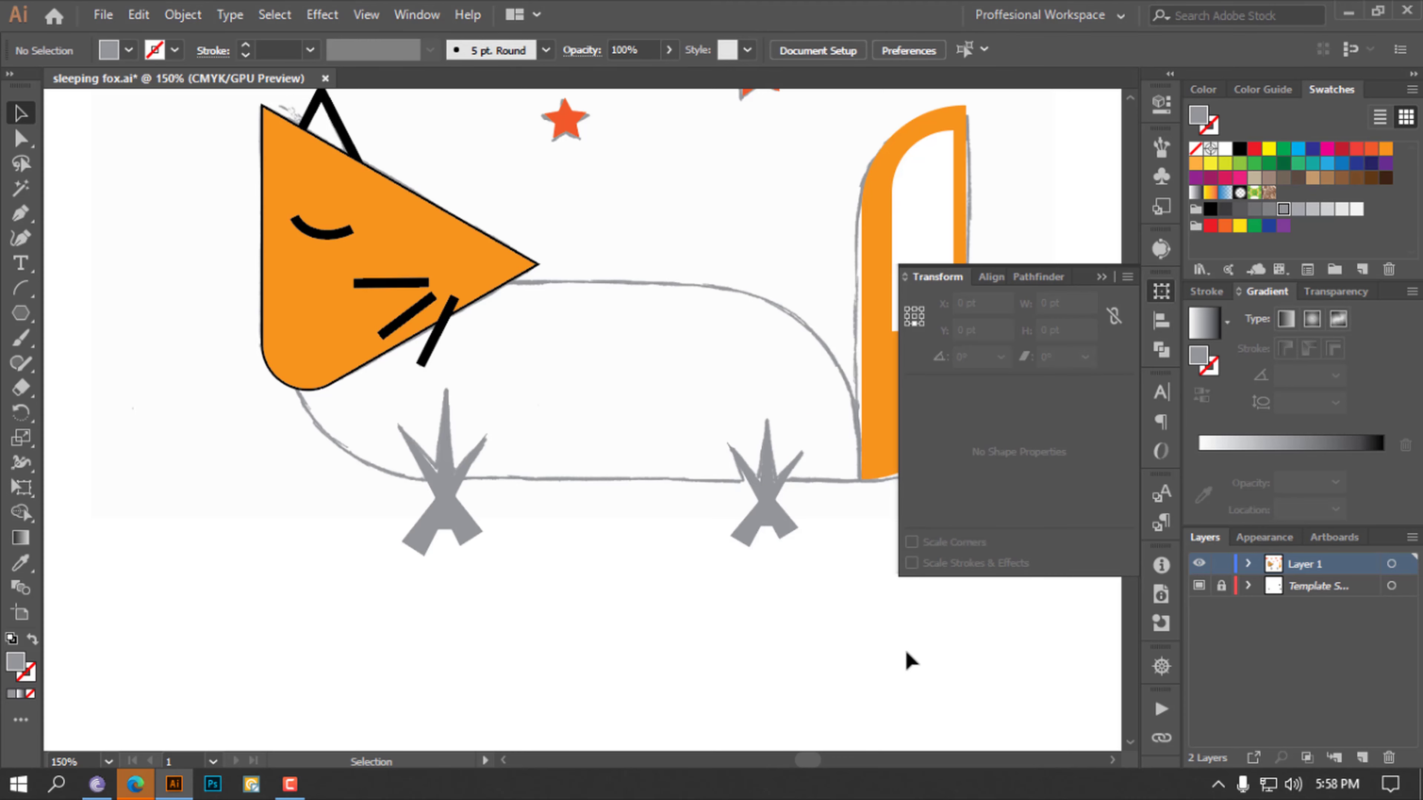
pyautogui.hotkey('ctrl', '-')
pyautogui.hotkey('ctrl', '-')
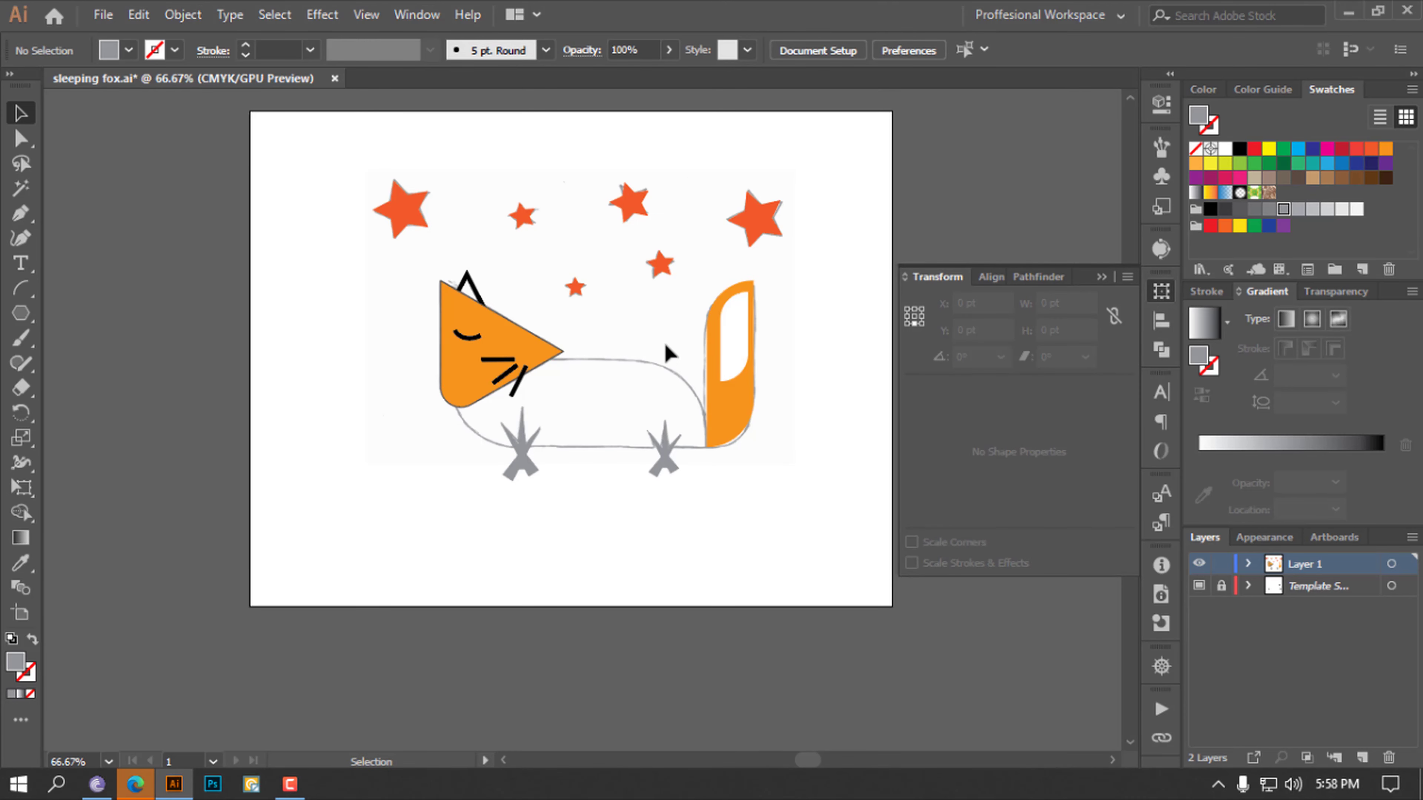
pyautogui.click(665, 372)
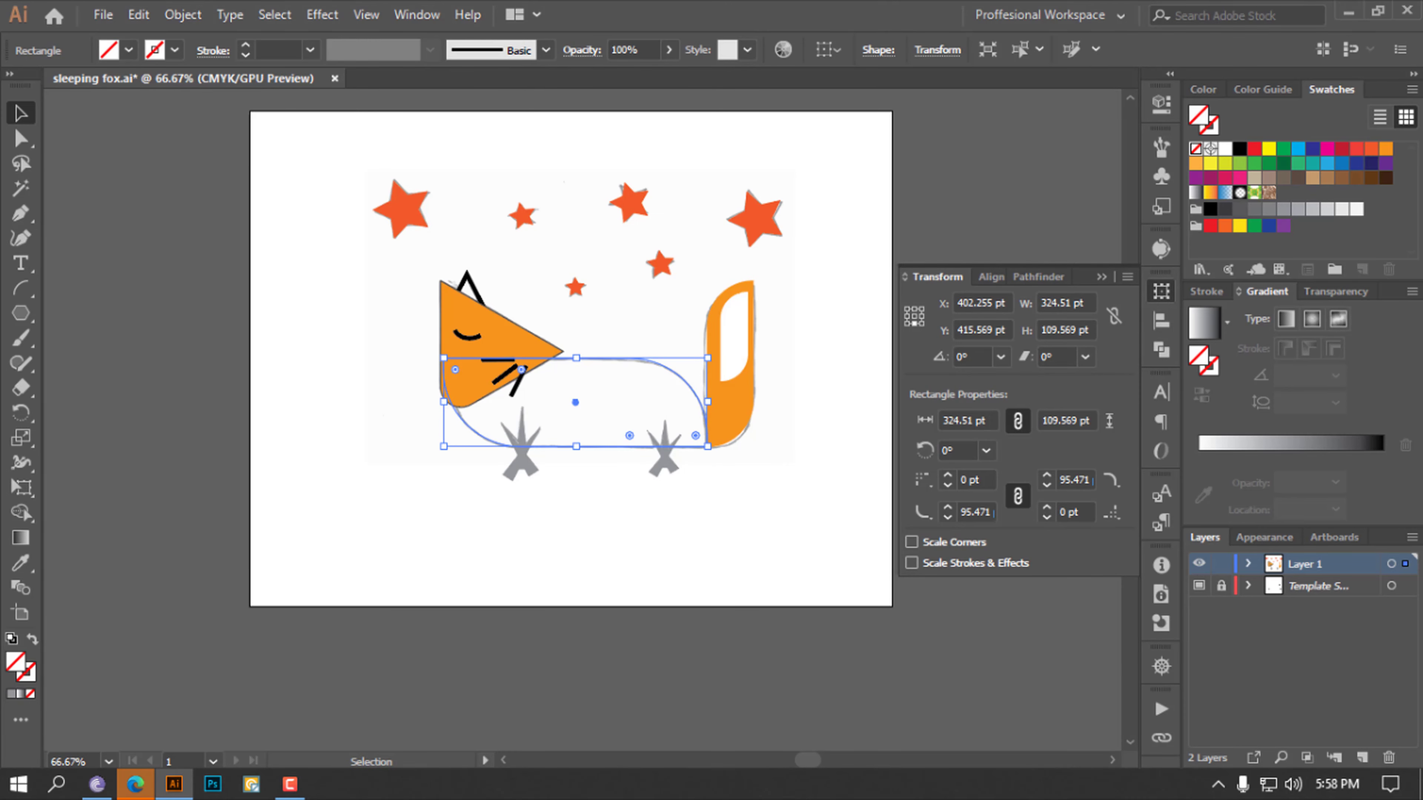
pyautogui.click(1356, 151)
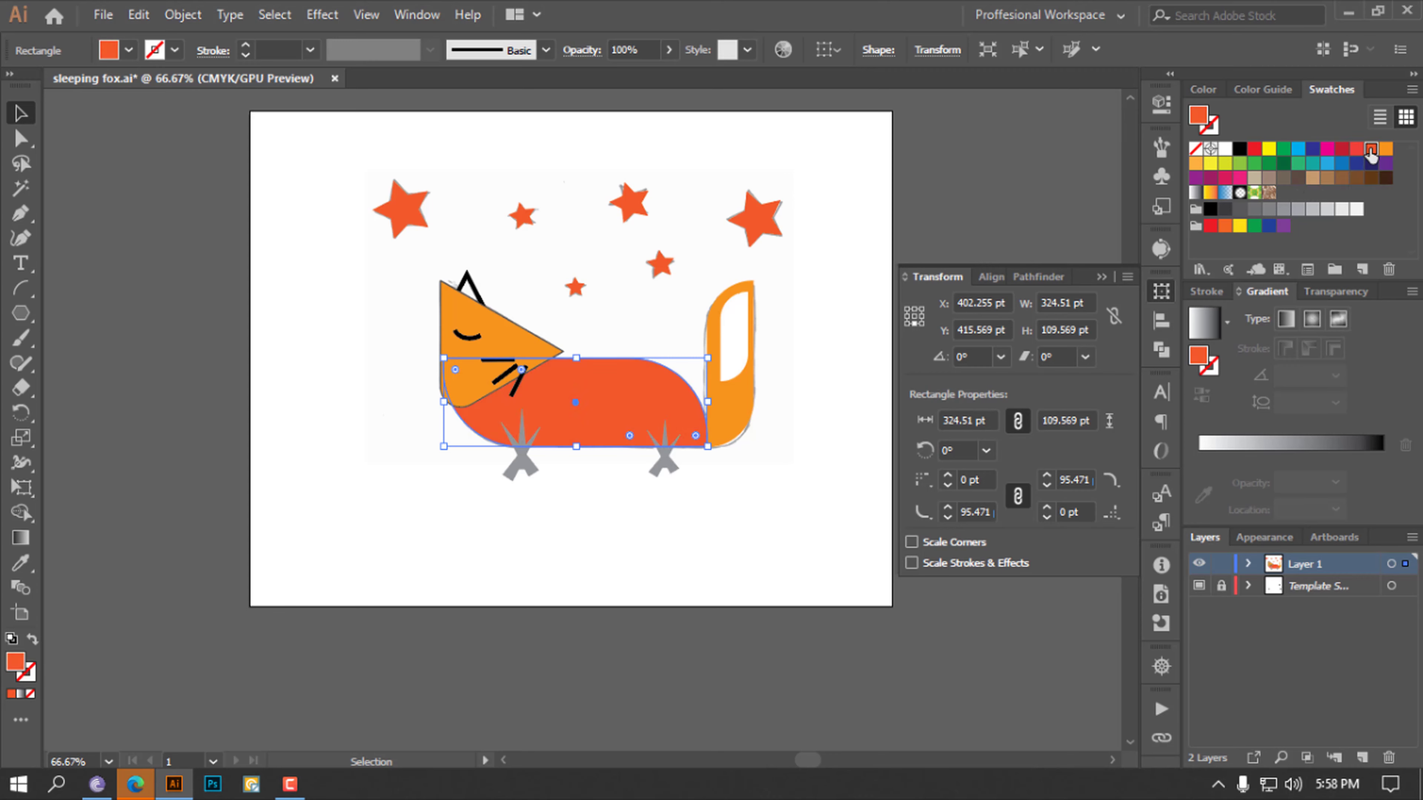
pyautogui.click(852, 510)
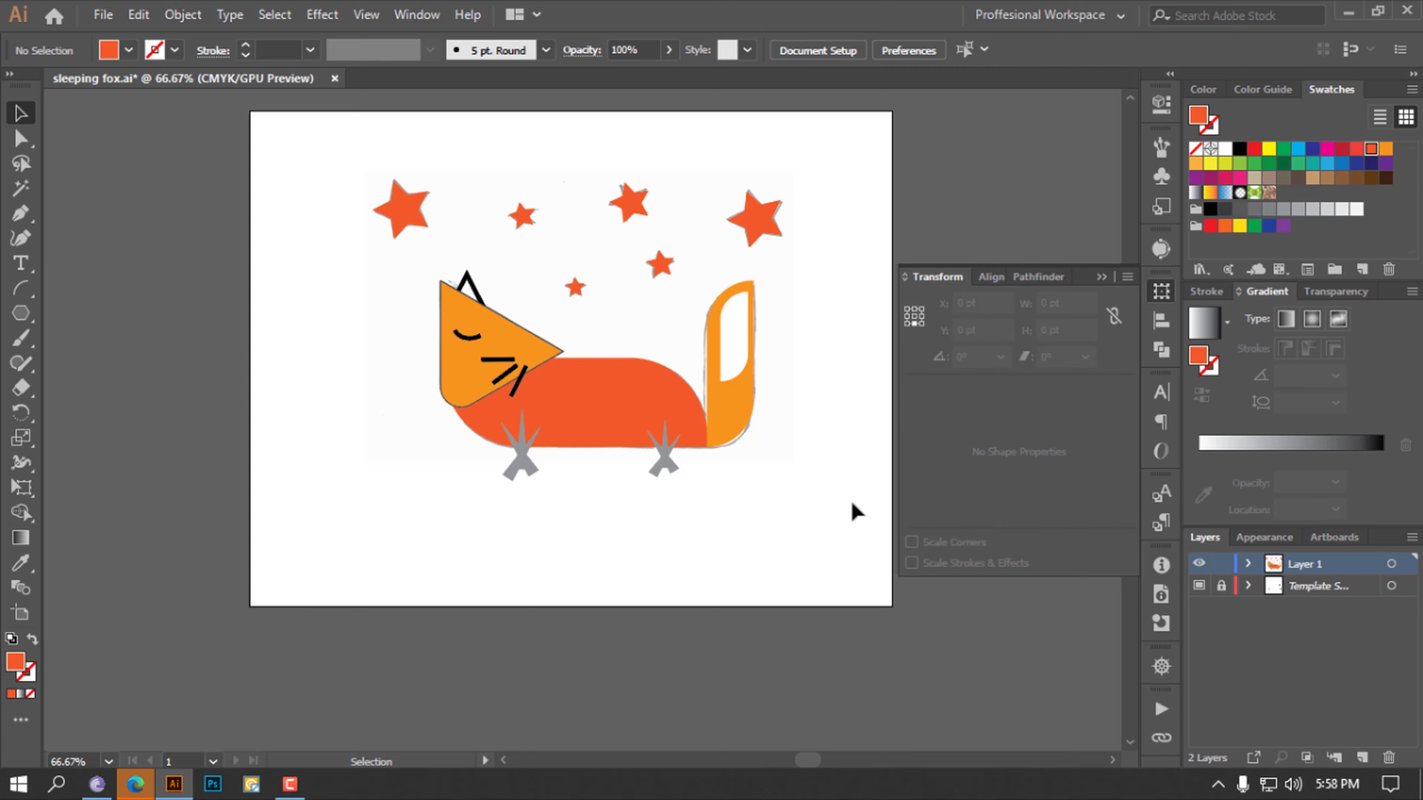
pyautogui.scroll(-1, 853, 510)
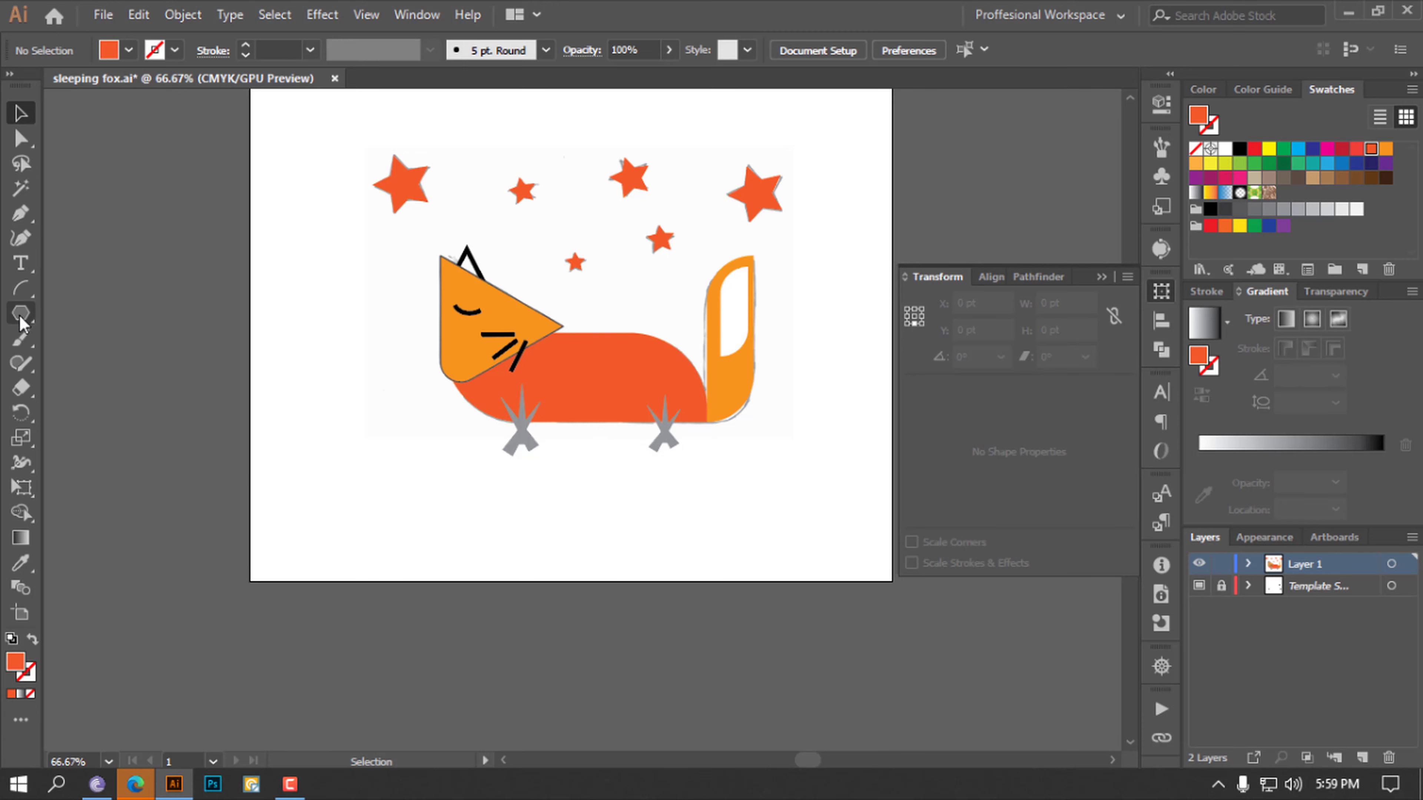
# Draw a 792 × 196.431 pt rectangle across the artboard bottom at the fox's feet
pyautogui.moveTo(21, 313); pyautogui.dragTo(112, 308)
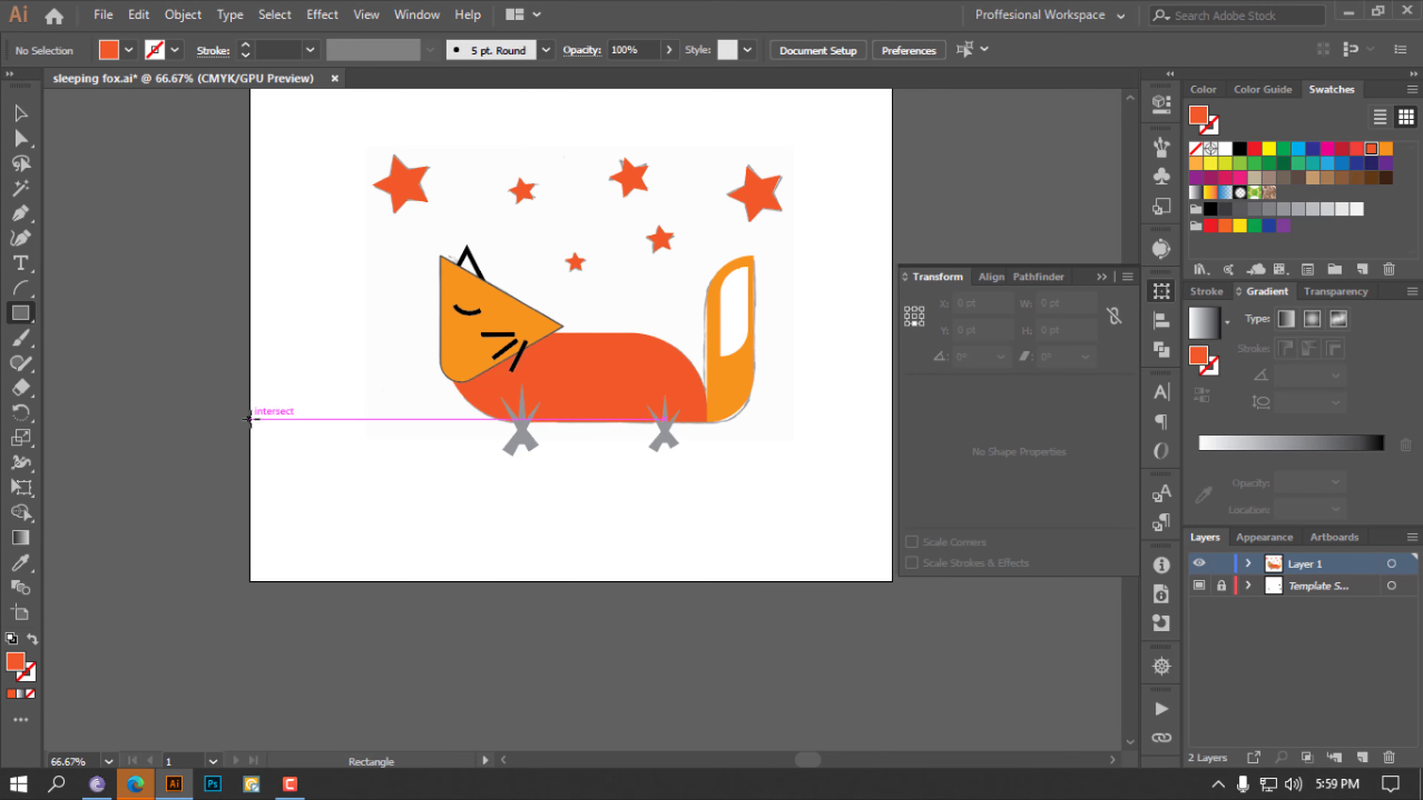
pyautogui.moveTo(249, 418)
pyautogui.mouseDown()
pyautogui.moveTo(856, 541)
pyautogui.moveTo(891, 581)
pyautogui.mouseUp()
pyautogui.moveTo(571, 418); pyautogui.dragTo(574, 423)
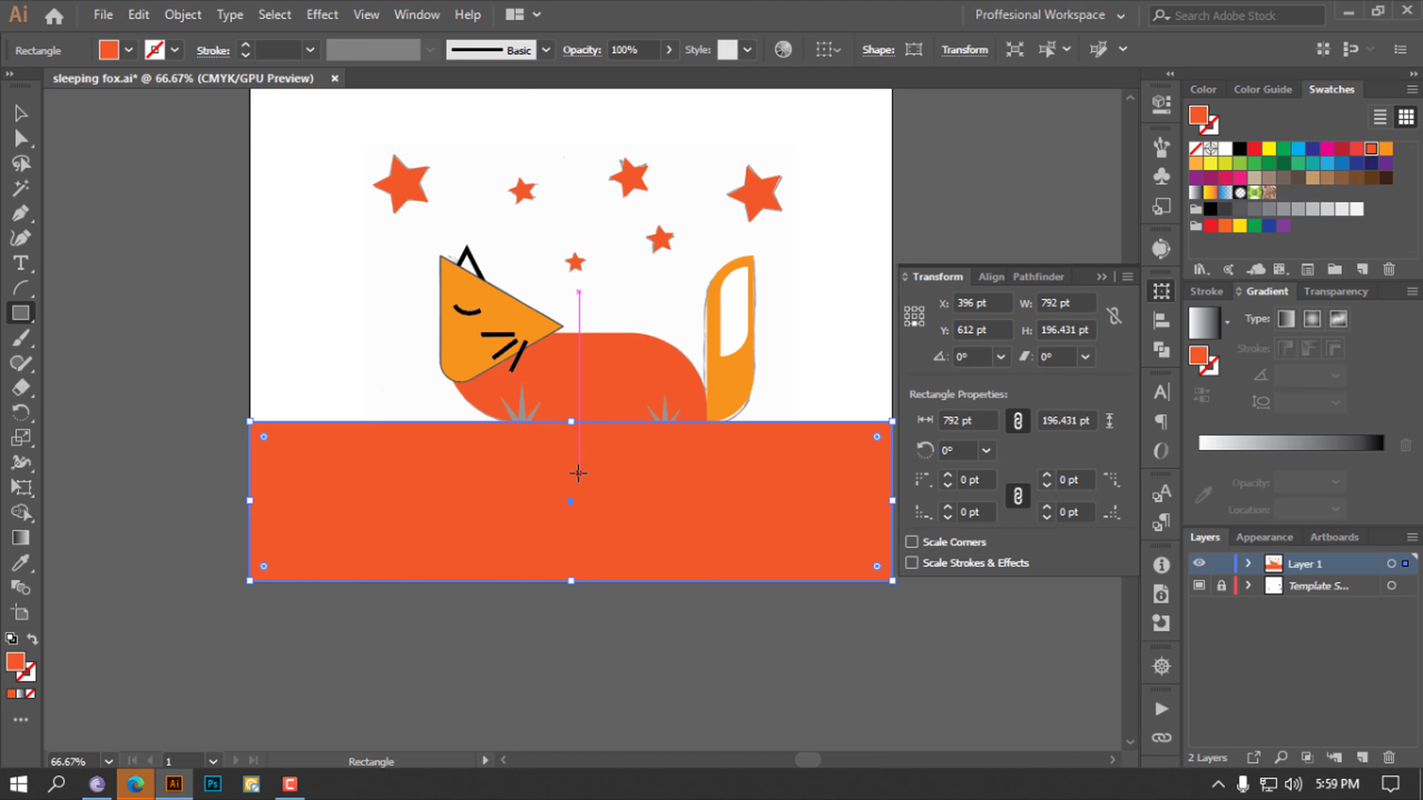
pyautogui.hotkey('ctrl', '+')
pyautogui.hotkey('ctrl', '+')
pyautogui.scroll(2, 578, 474)
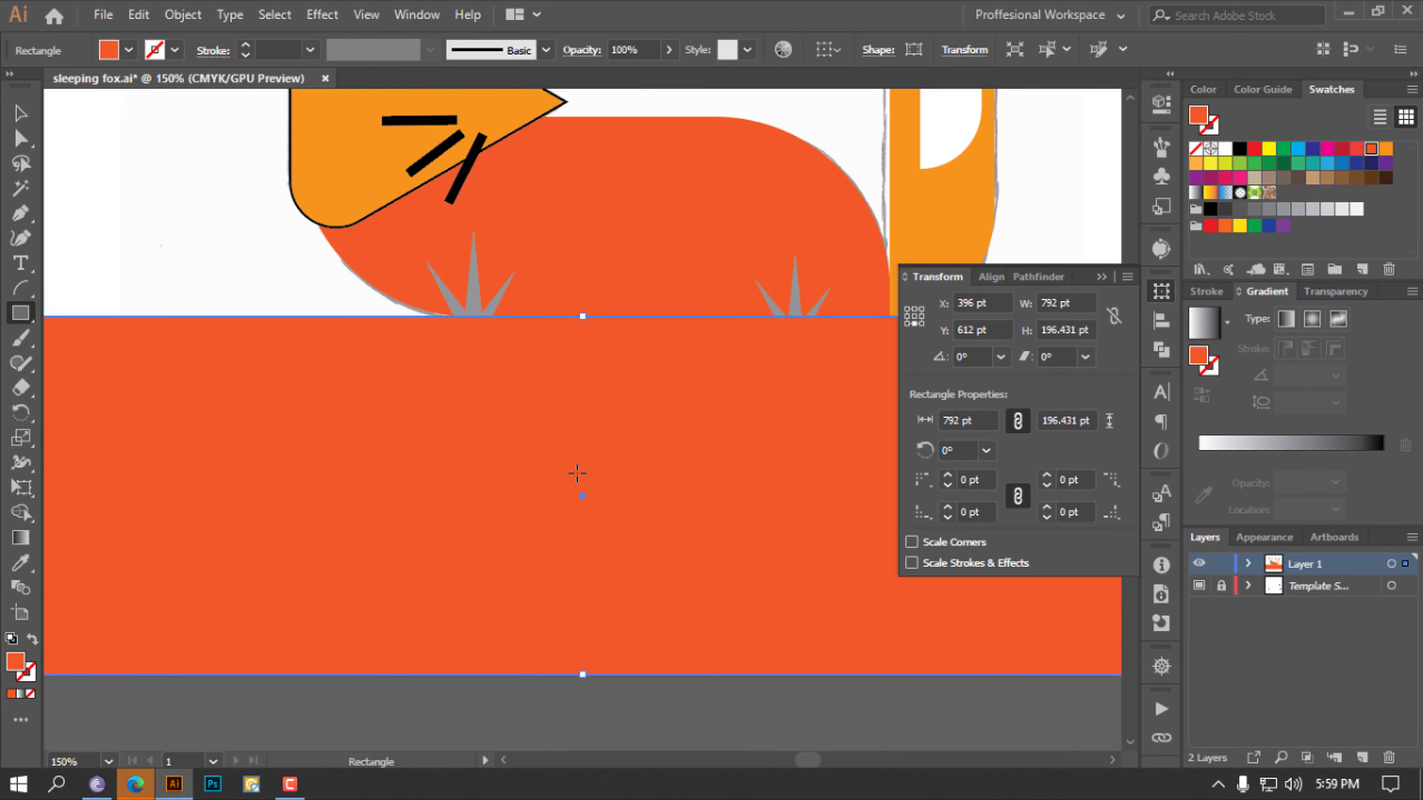
pyautogui.scroll(1, 575, 476)
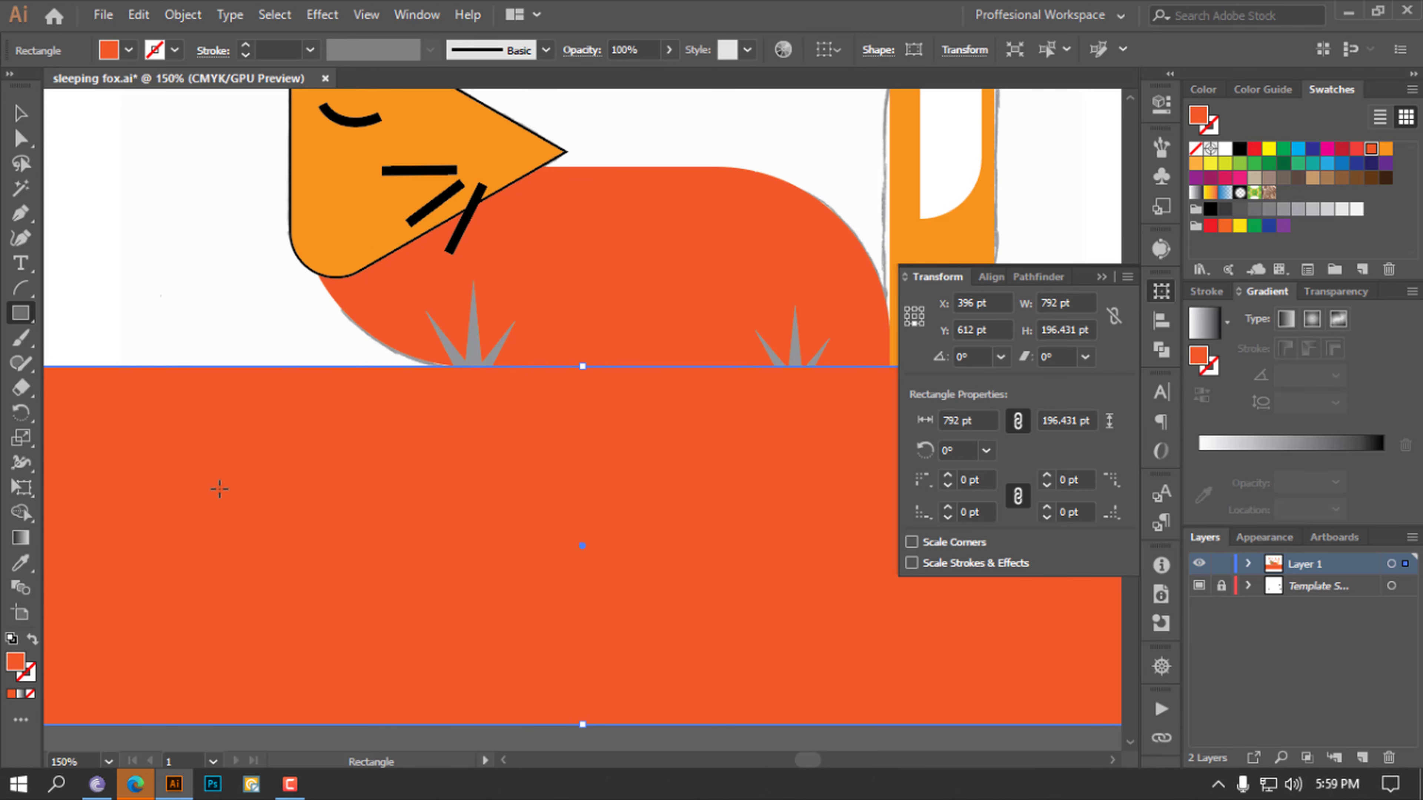
pyautogui.press('v')
pyautogui.hotkey('ctrl', 'shift', 'a')
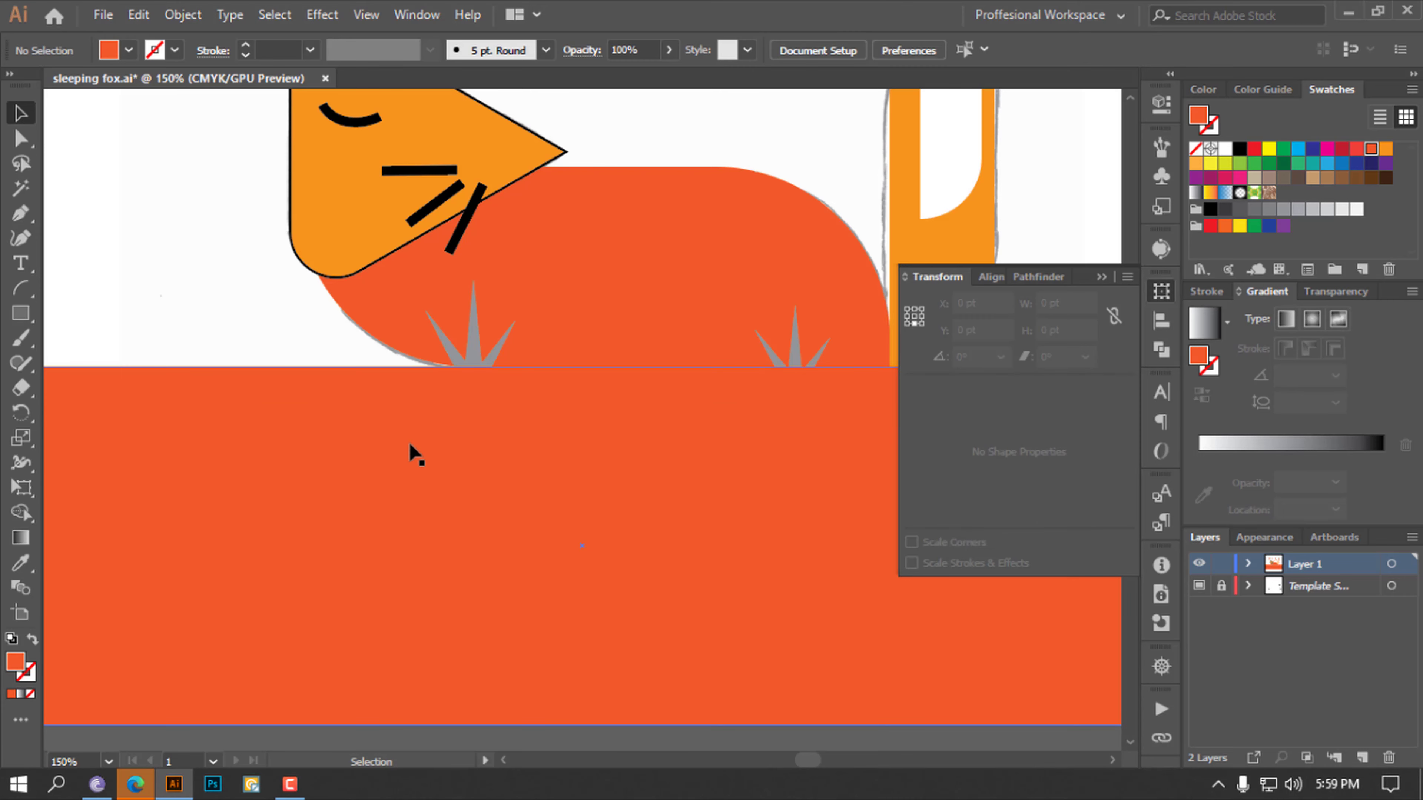
# Fill the ground rectangle with the grass blade's grey using the Eyedropper
pyautogui.click(391, 498)
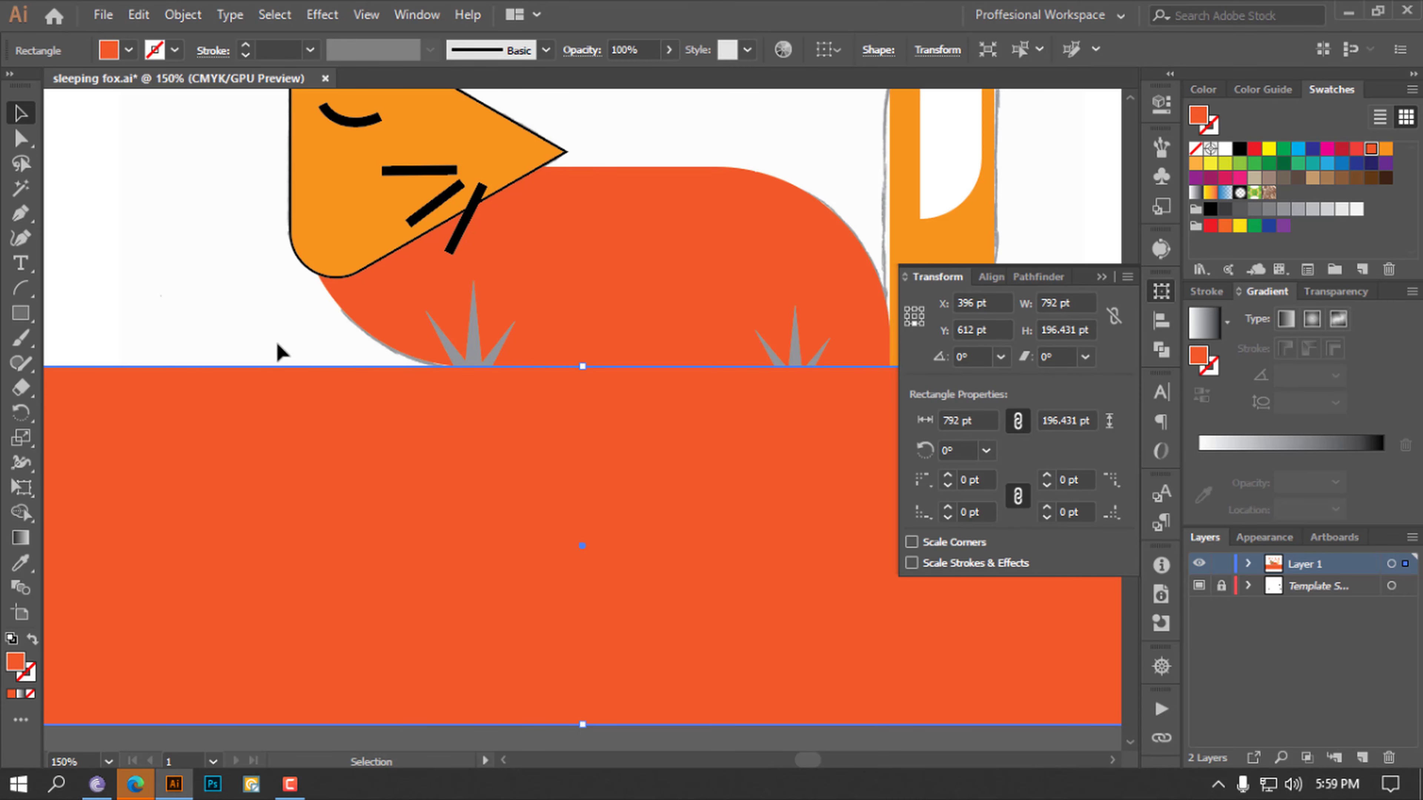
pyautogui.click(21, 563)
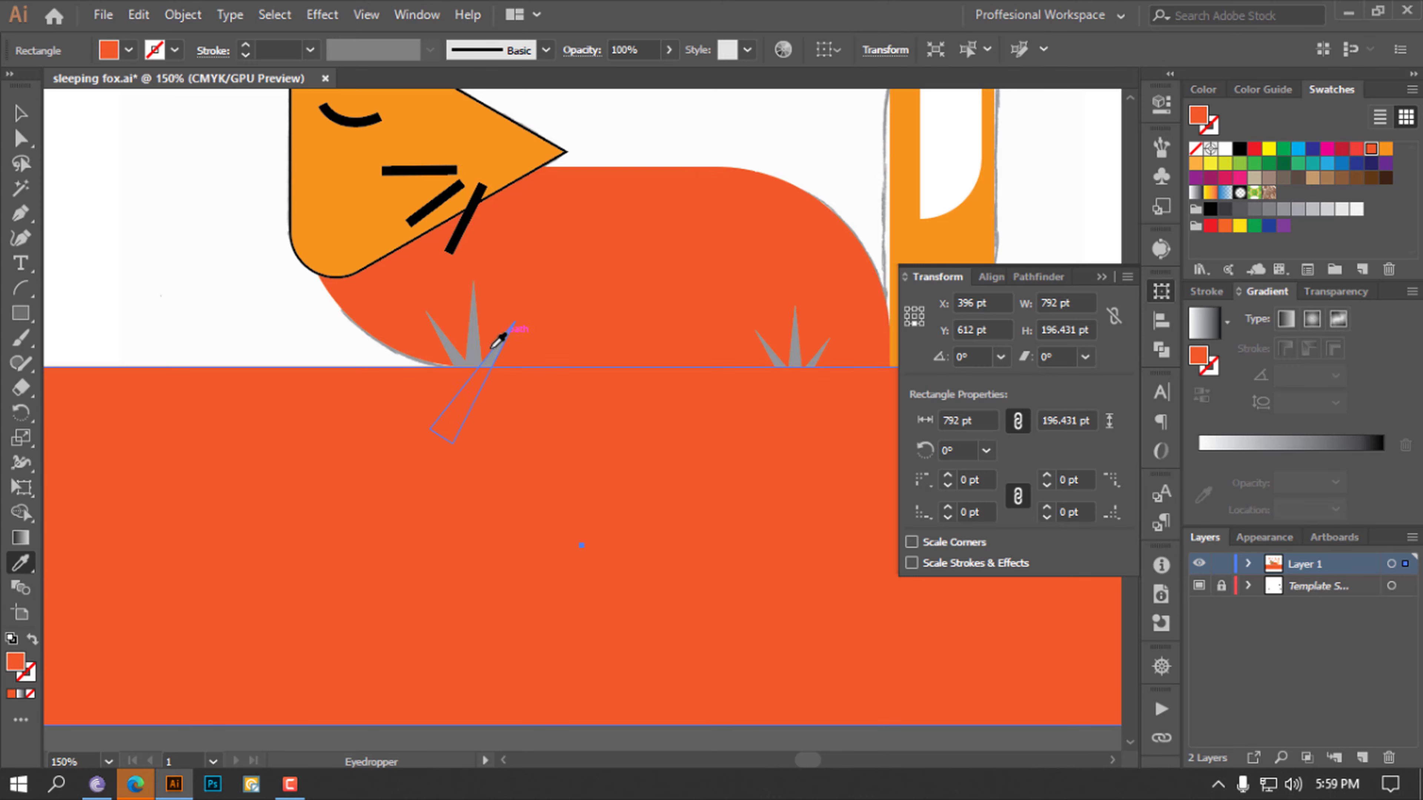
pyautogui.press('v')
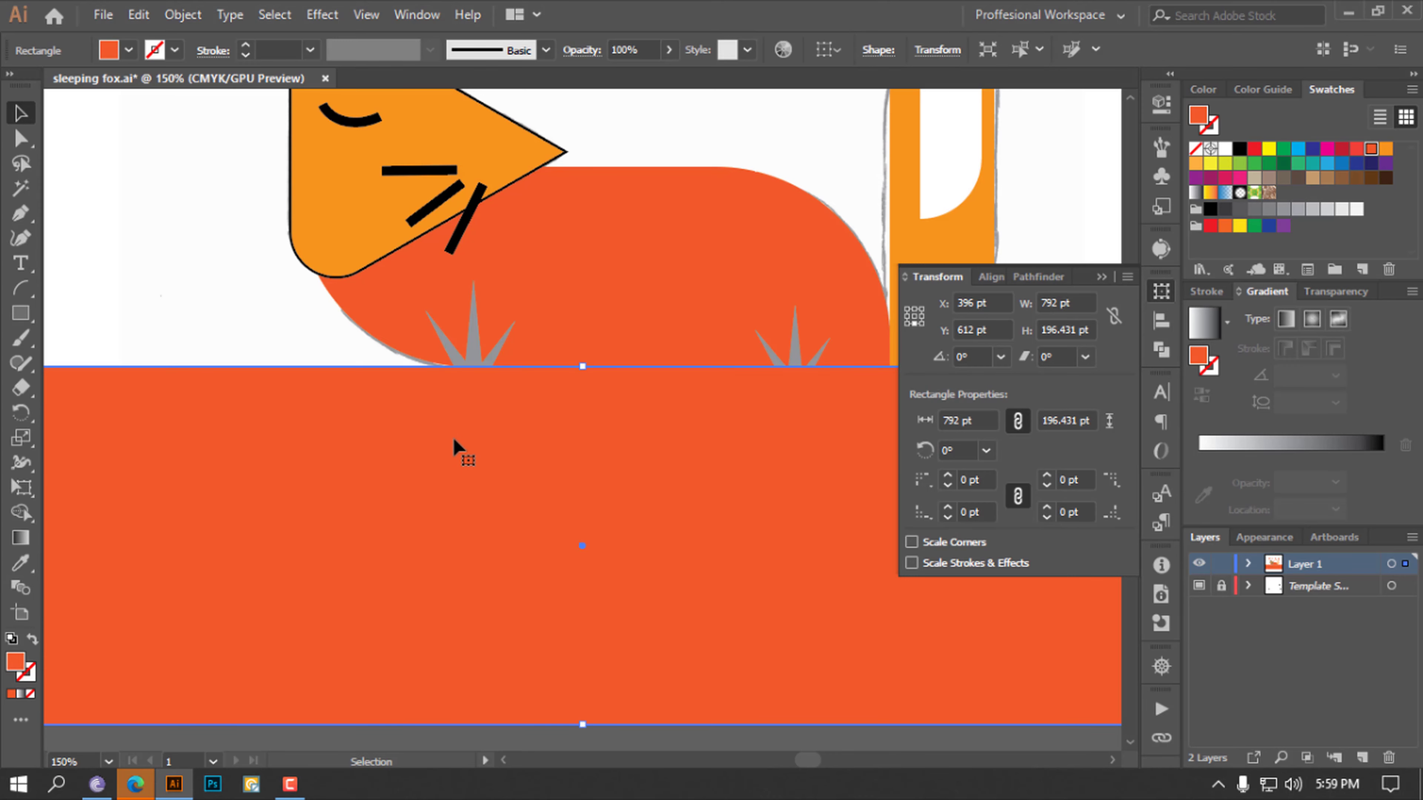
pyautogui.press('i')
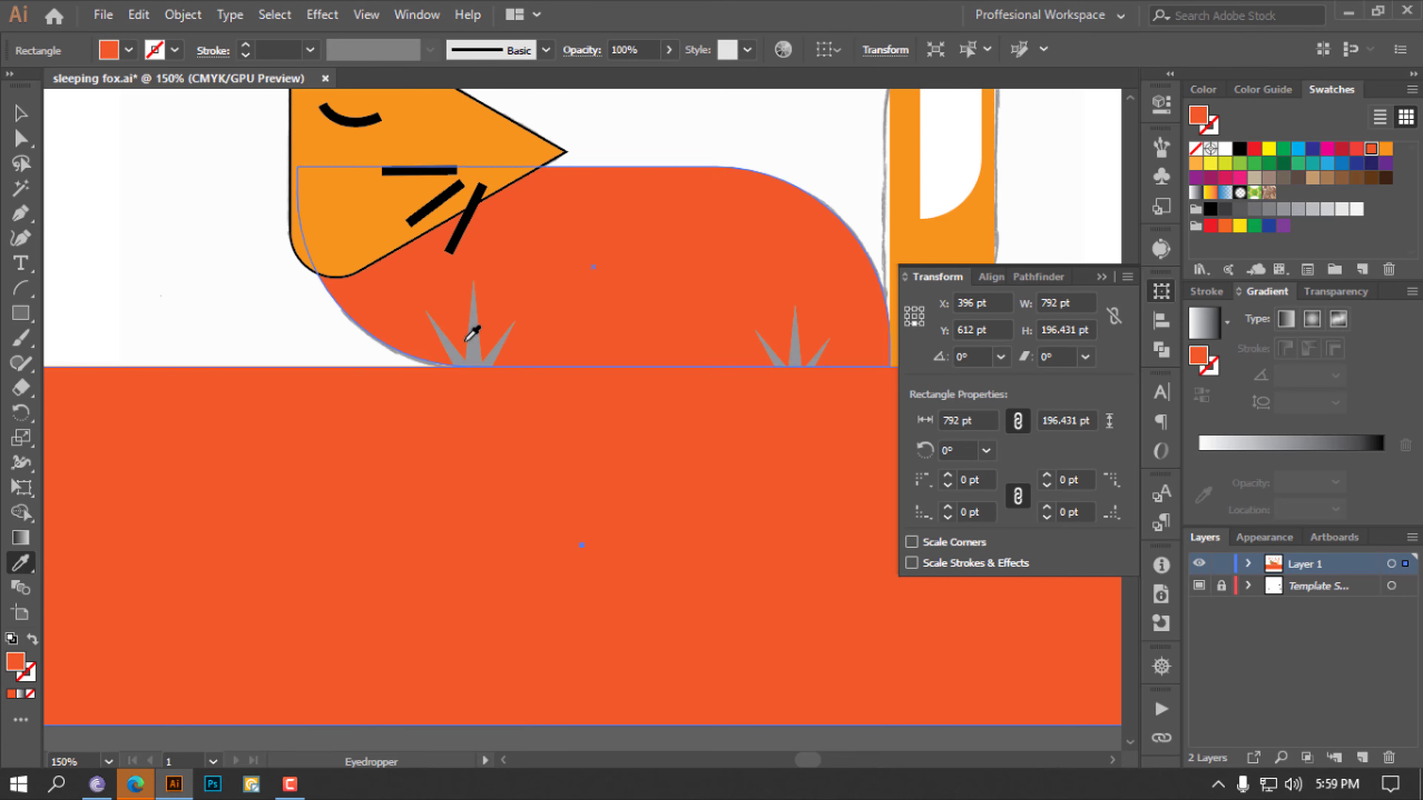
pyautogui.click(325, 228)
pyautogui.click(476, 342)
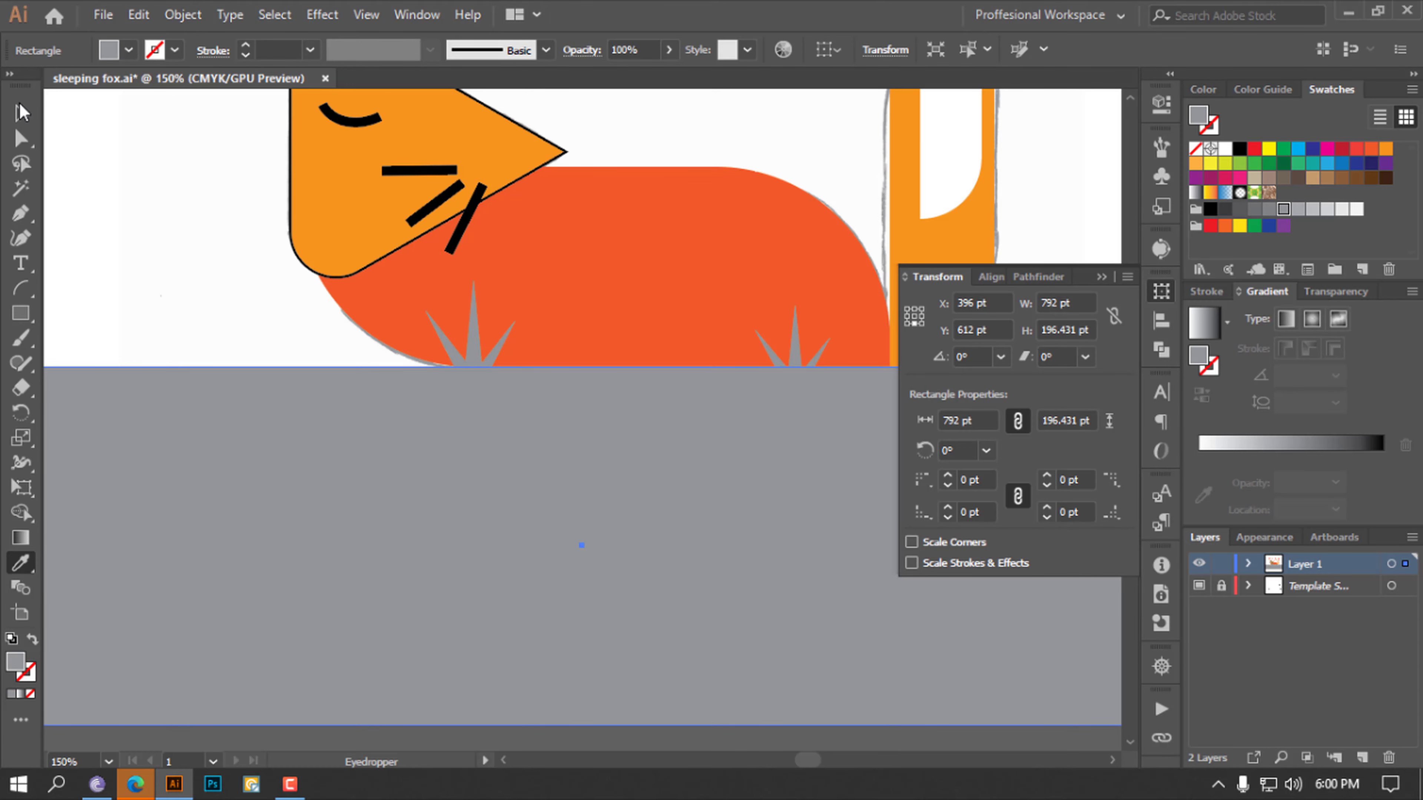
pyautogui.click(21, 112)
pyautogui.click(119, 176)
pyautogui.hotkey('ctrl', '-')
pyautogui.hotkey('ctrl', '-')
pyautogui.hotkey('ctrl', '-')
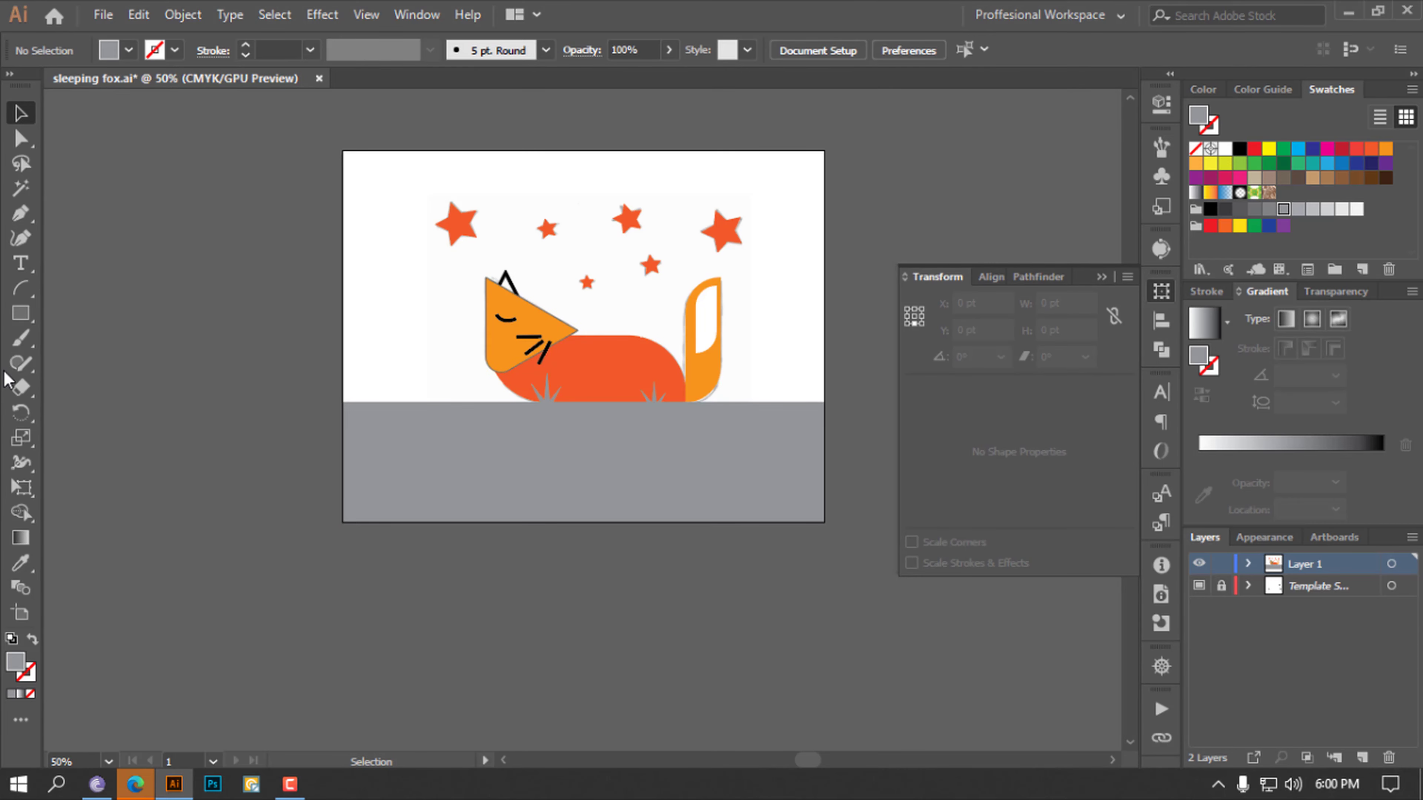
# Draw a 792 × 415.569 pt sky rectangle down to the ground and fill it K=70 dark grey
pyautogui.click(21, 313)
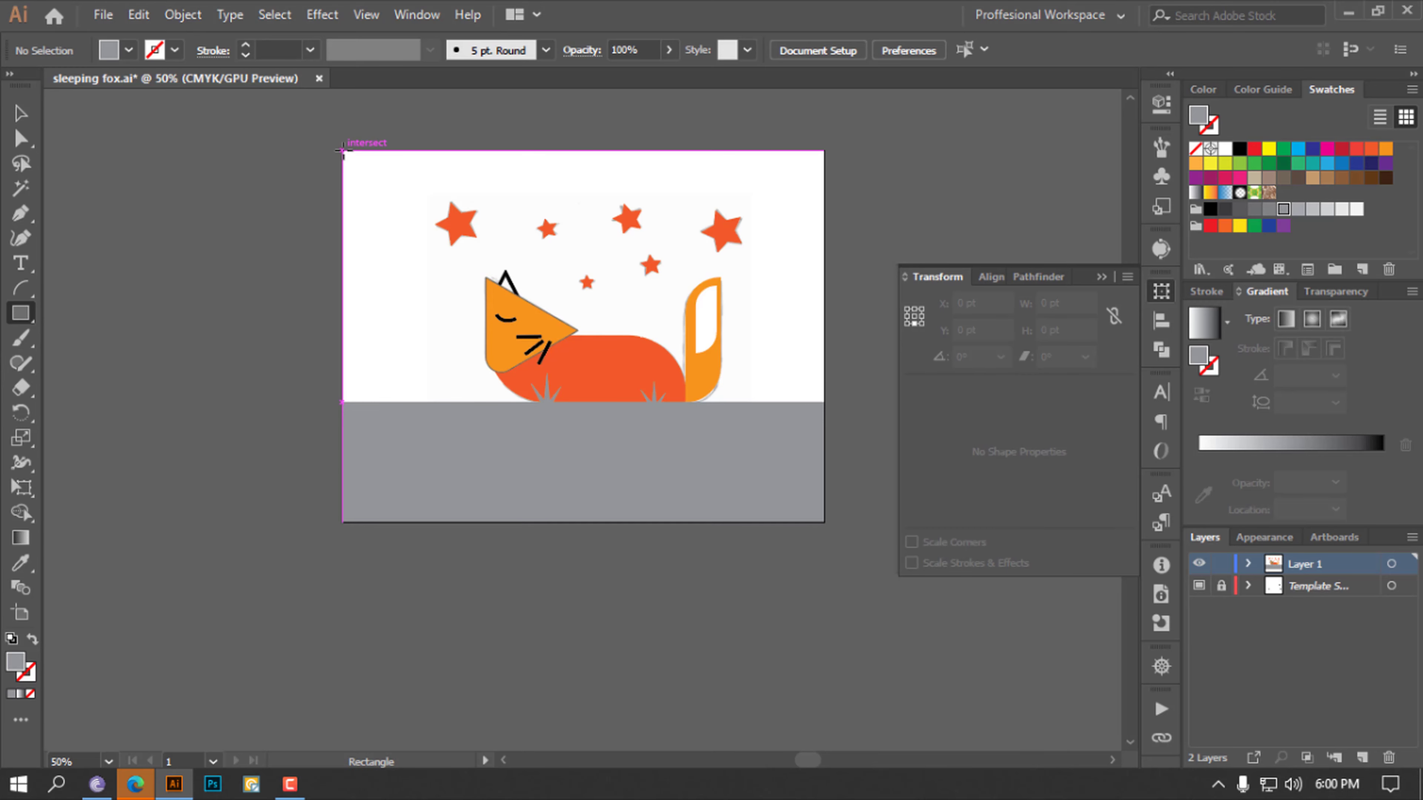
pyautogui.moveTo(343, 150); pyautogui.dragTo(786, 395)
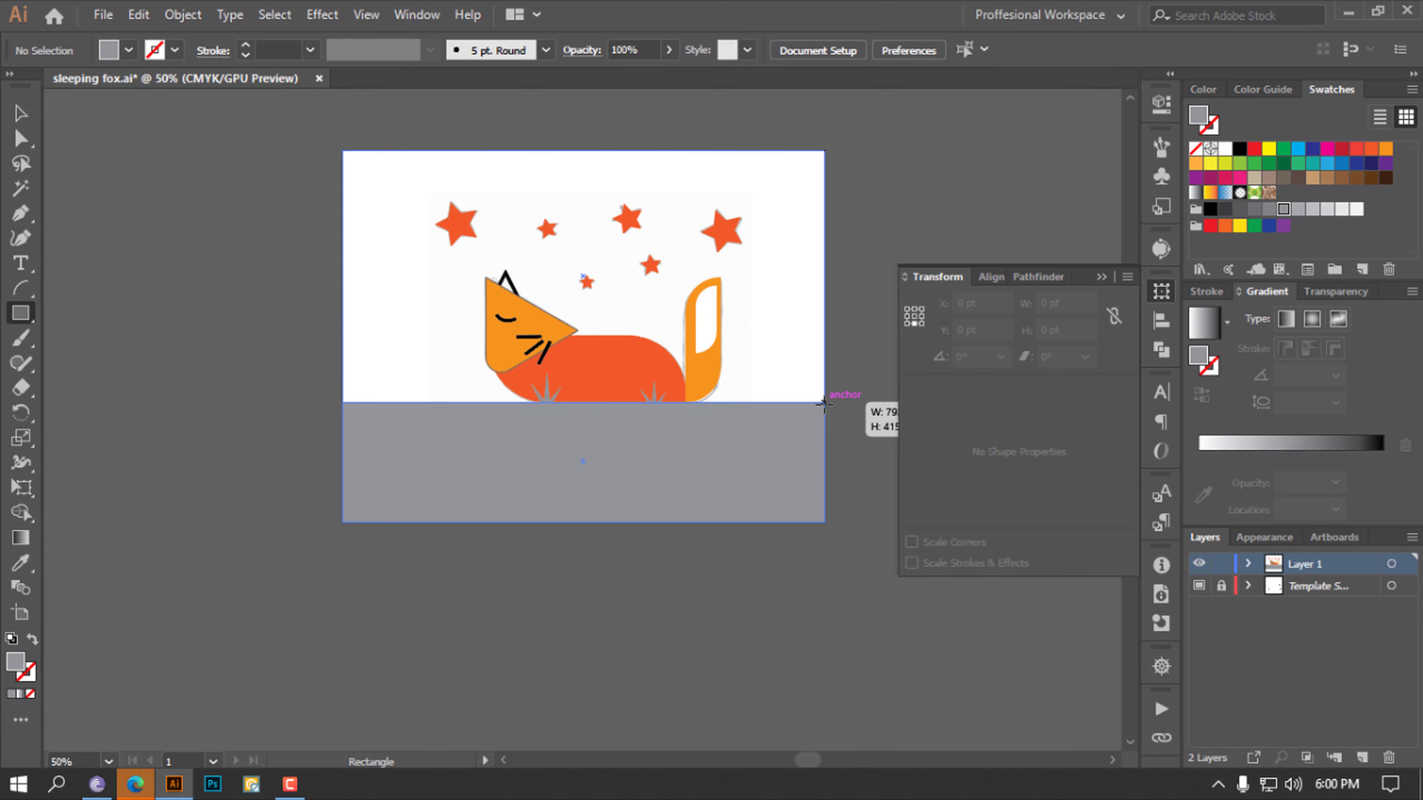
pyautogui.moveTo(786, 395); pyautogui.dragTo(824, 402)
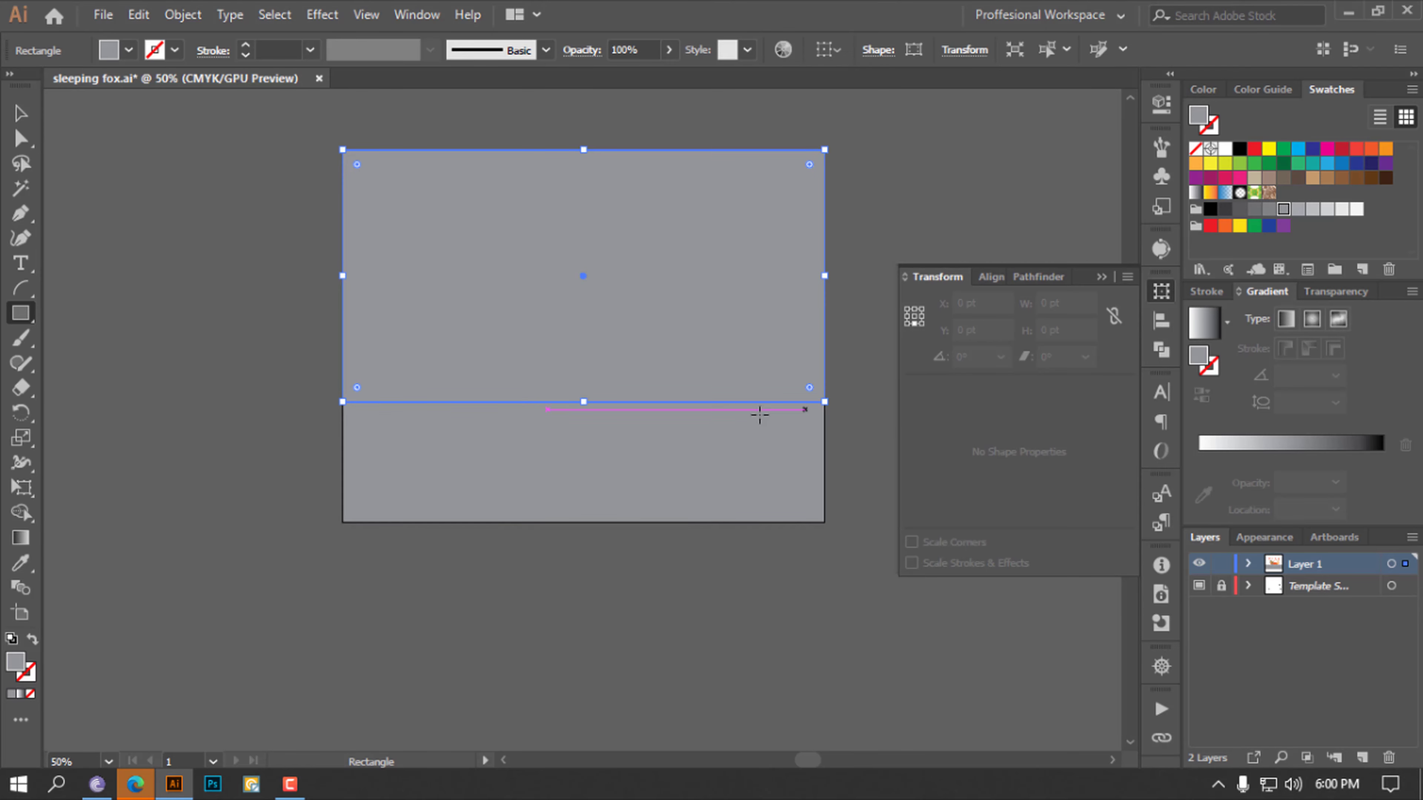
pyautogui.click(1313, 211)
pyautogui.click(1268, 209)
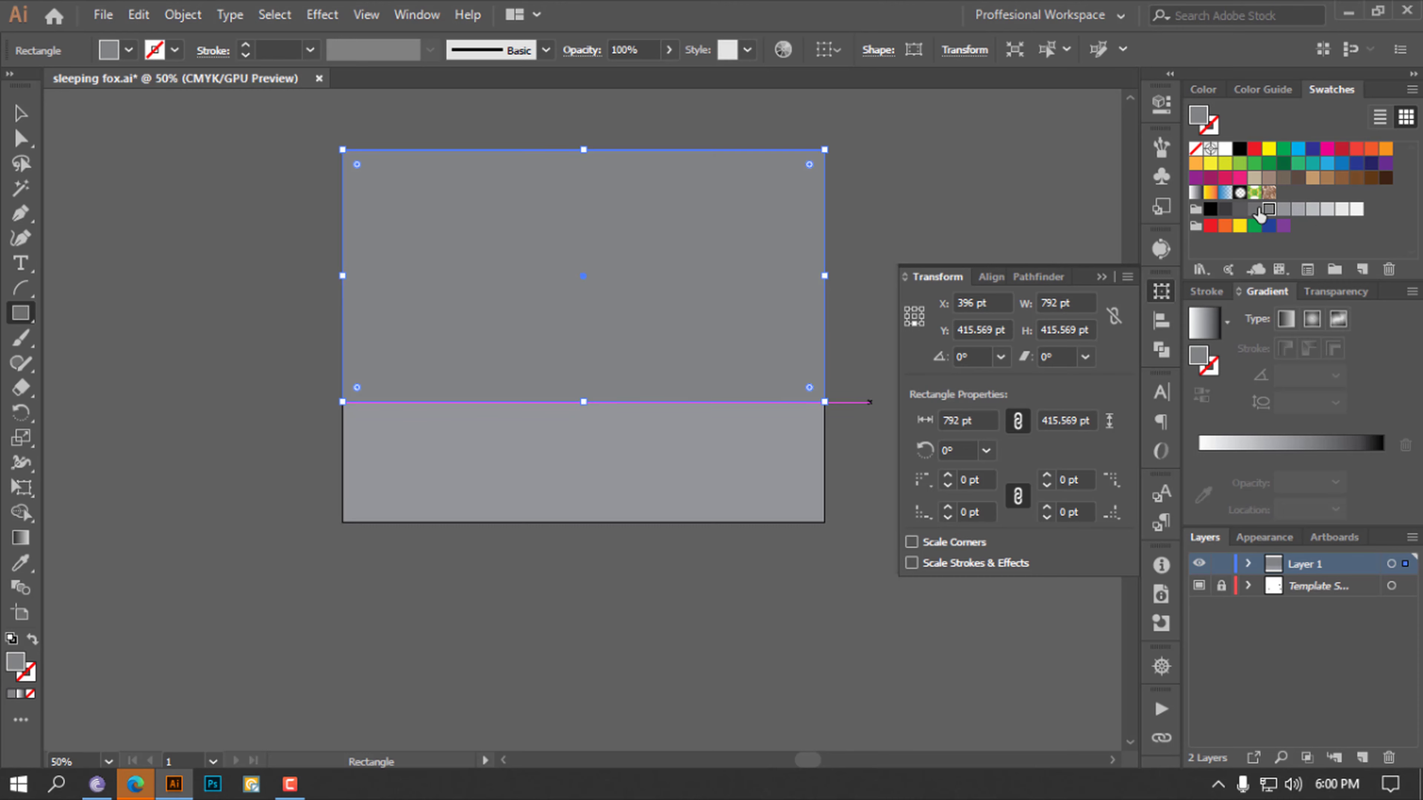
pyautogui.click(1247, 210)
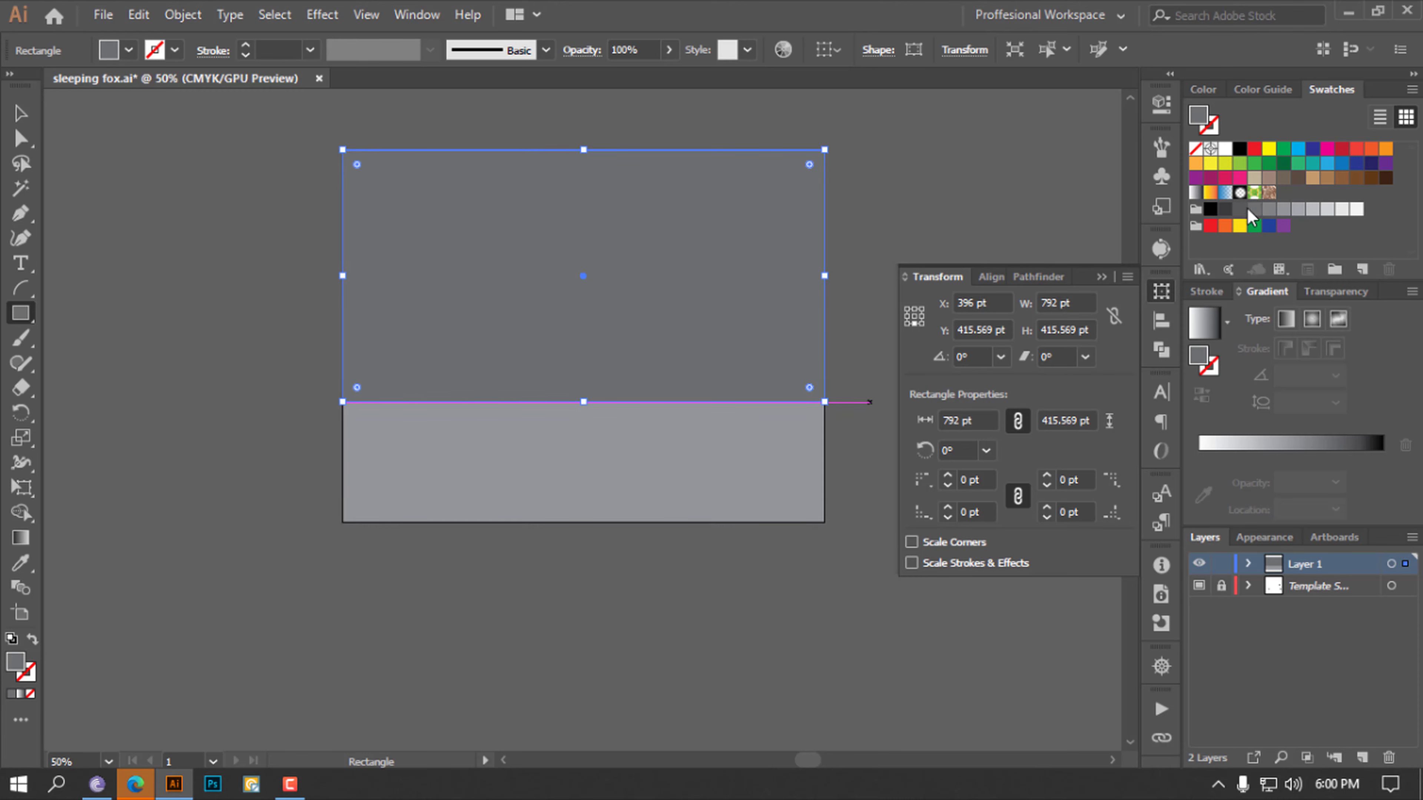
pyautogui.click(1240, 210)
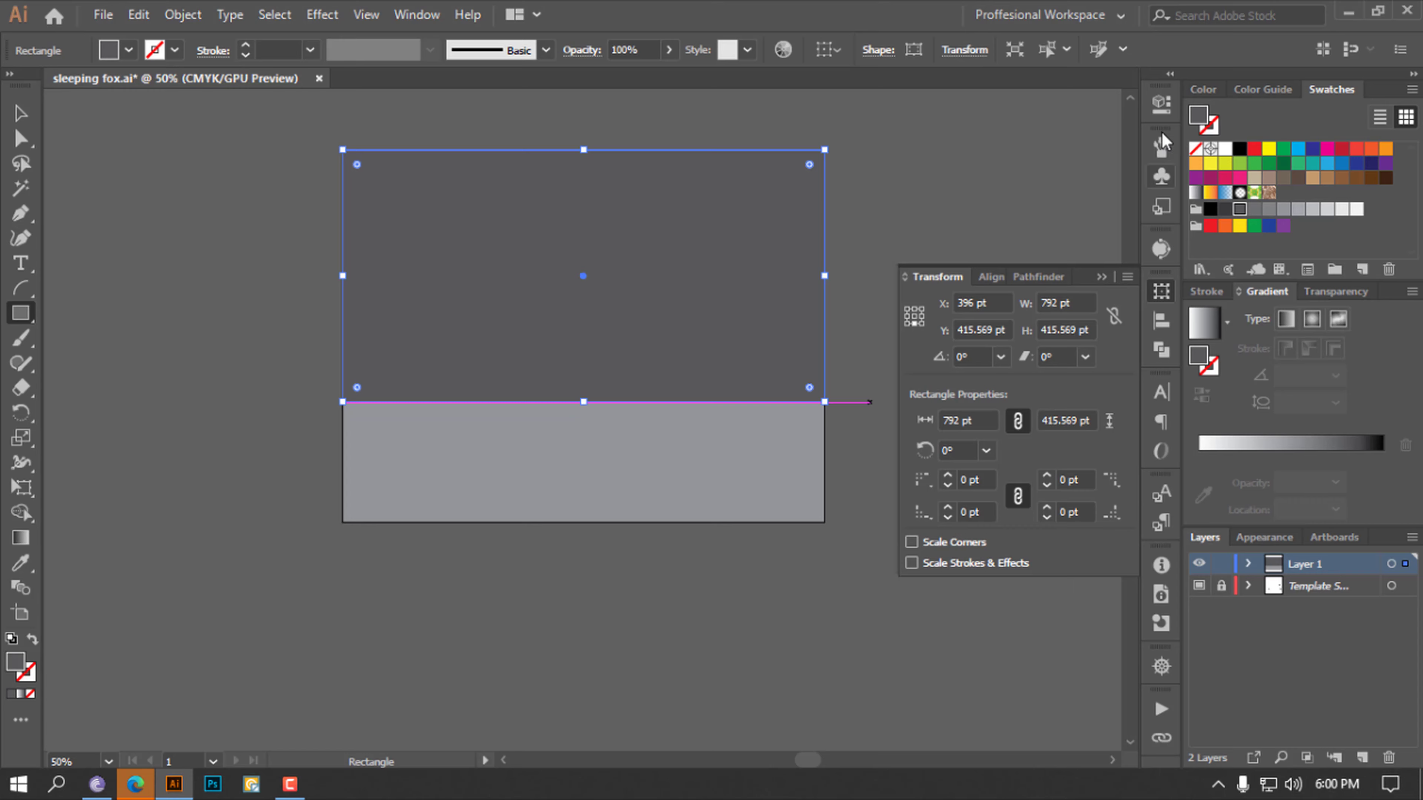
# Send the sky rectangle to the back behind the fox and stars
pyautogui.click(1161, 104)
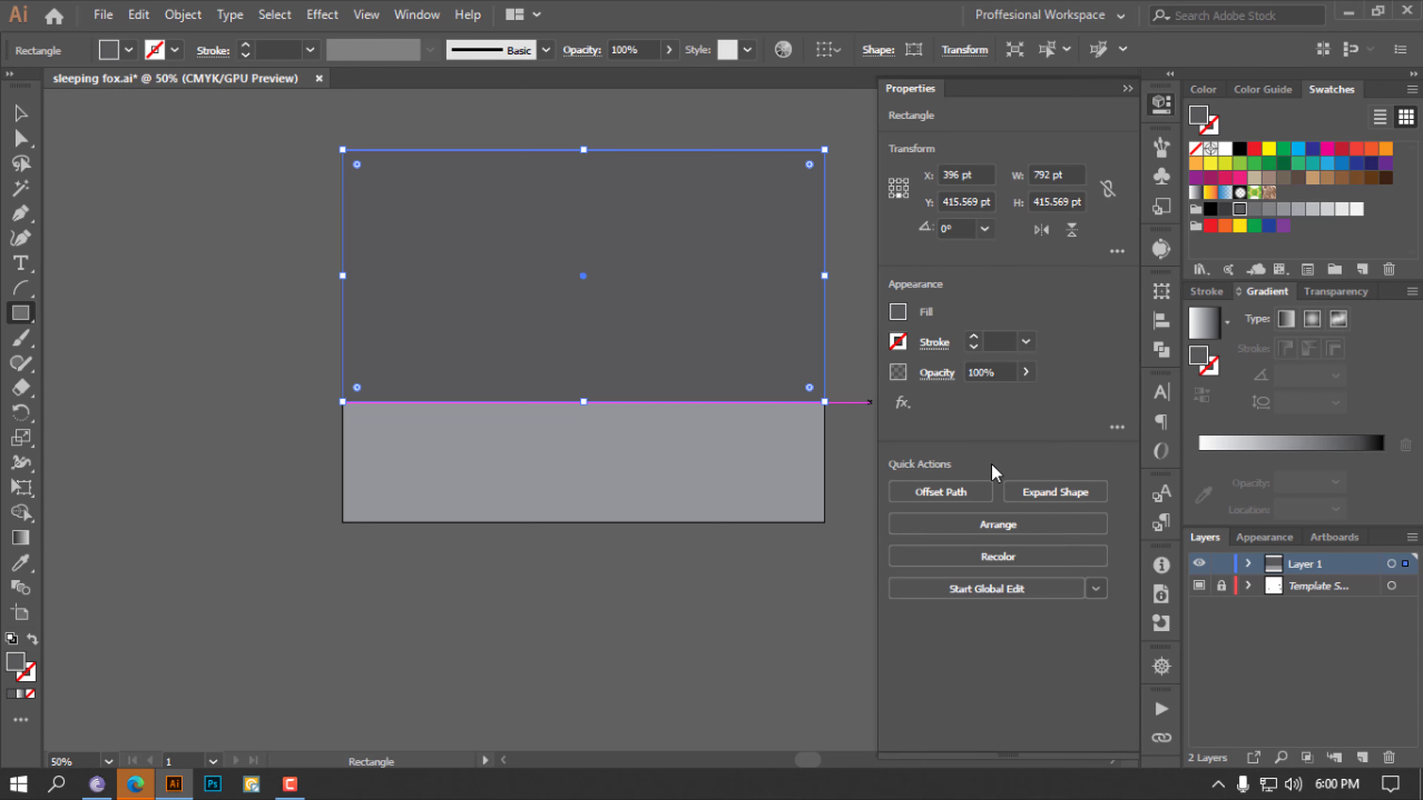
pyautogui.click(1011, 527)
pyautogui.click(1010, 620)
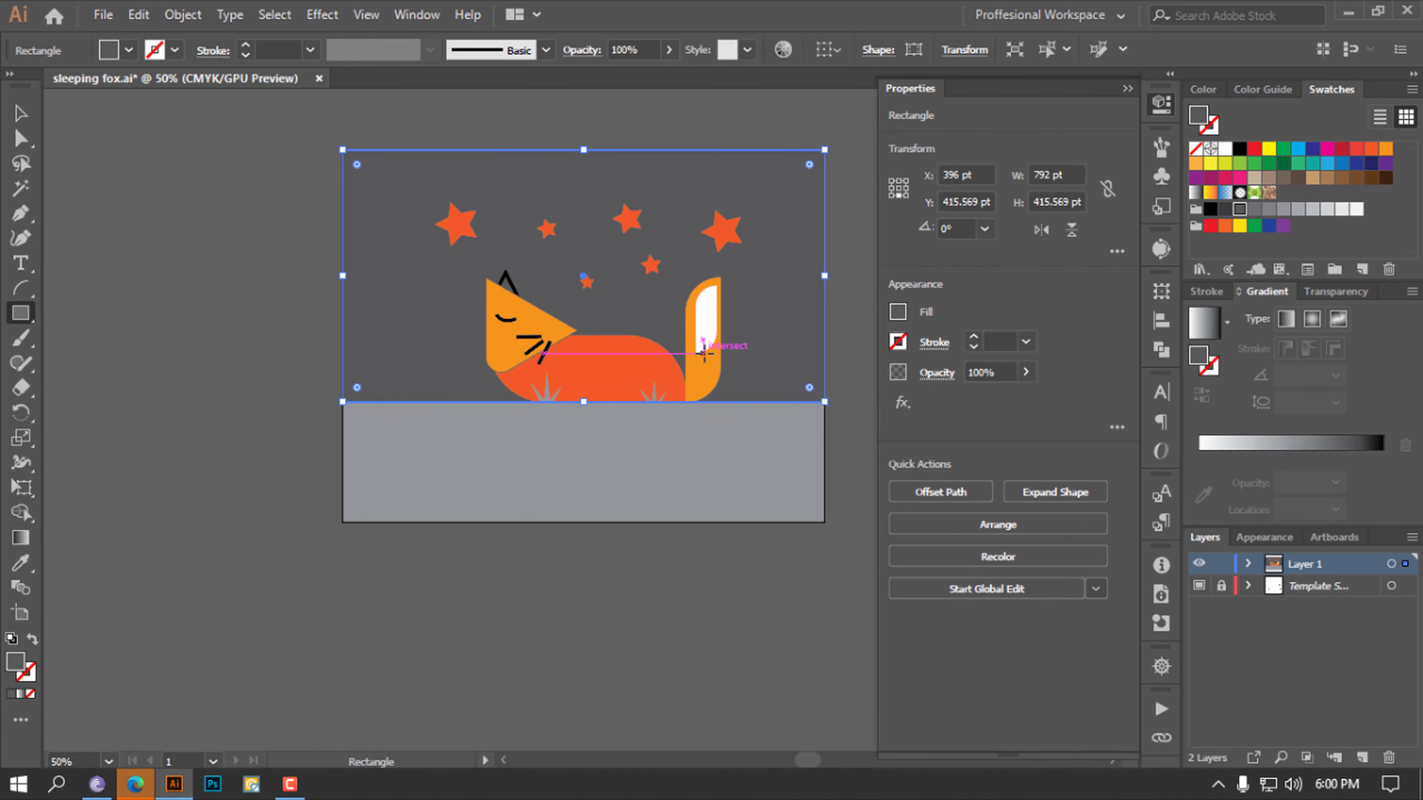
pyautogui.click(21, 113)
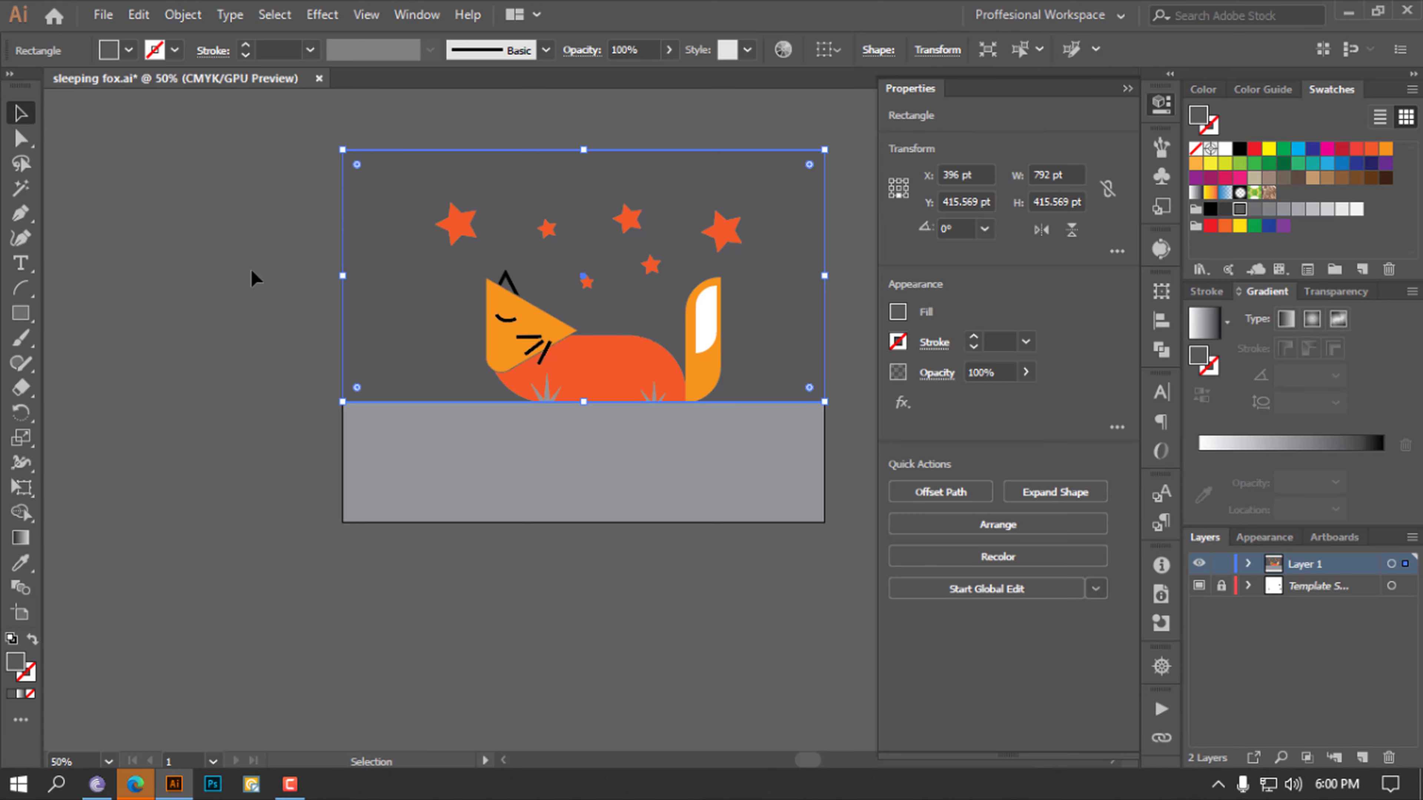
pyautogui.click(258, 278)
# Shift-select all six orange stars in the night sky, including the small bottom one
pyautogui.click(451, 224)
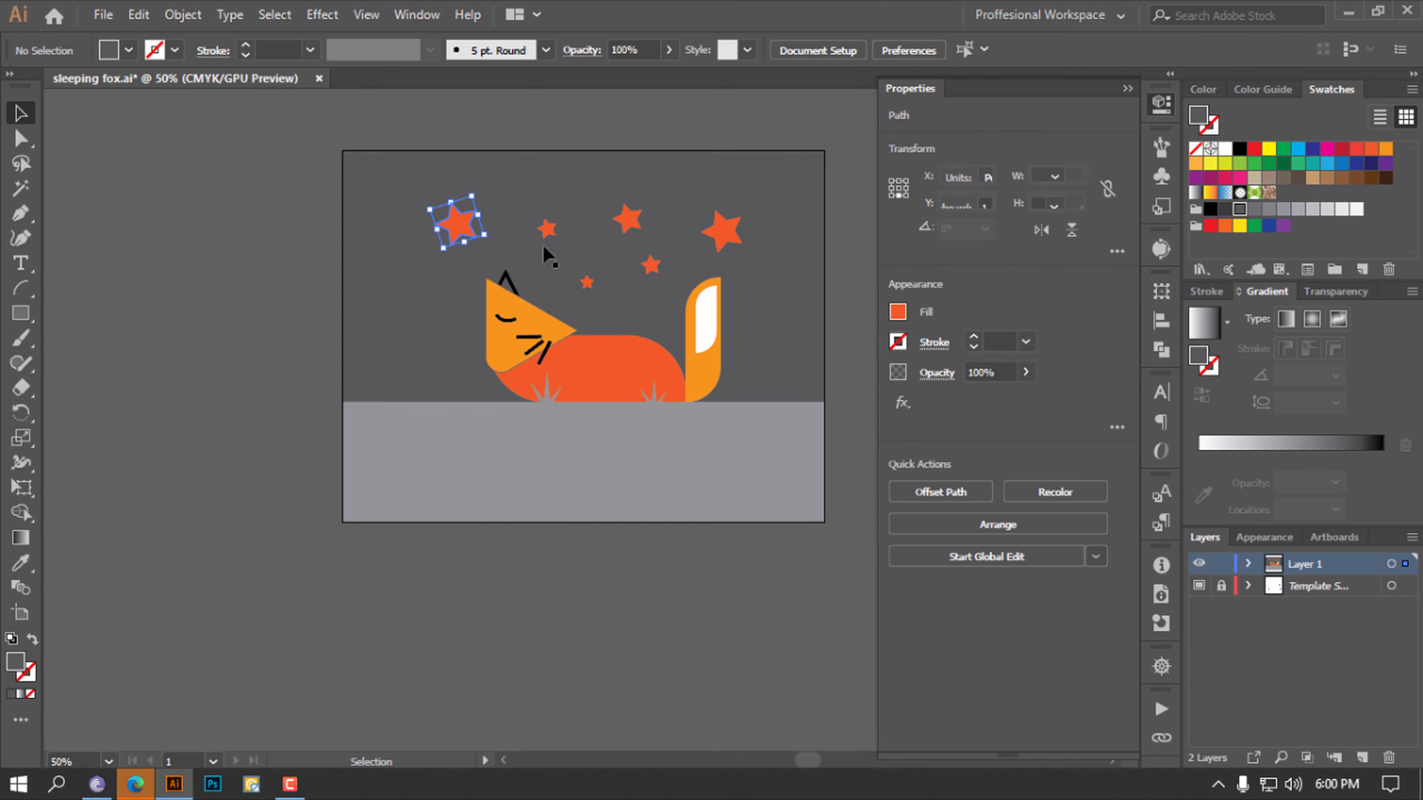
pyautogui.keyDown('shift'); pyautogui.click(548, 230); pyautogui.keyUp('shift')
pyautogui.keyDown('shift'); pyautogui.click(627, 220); pyautogui.keyUp('shift')
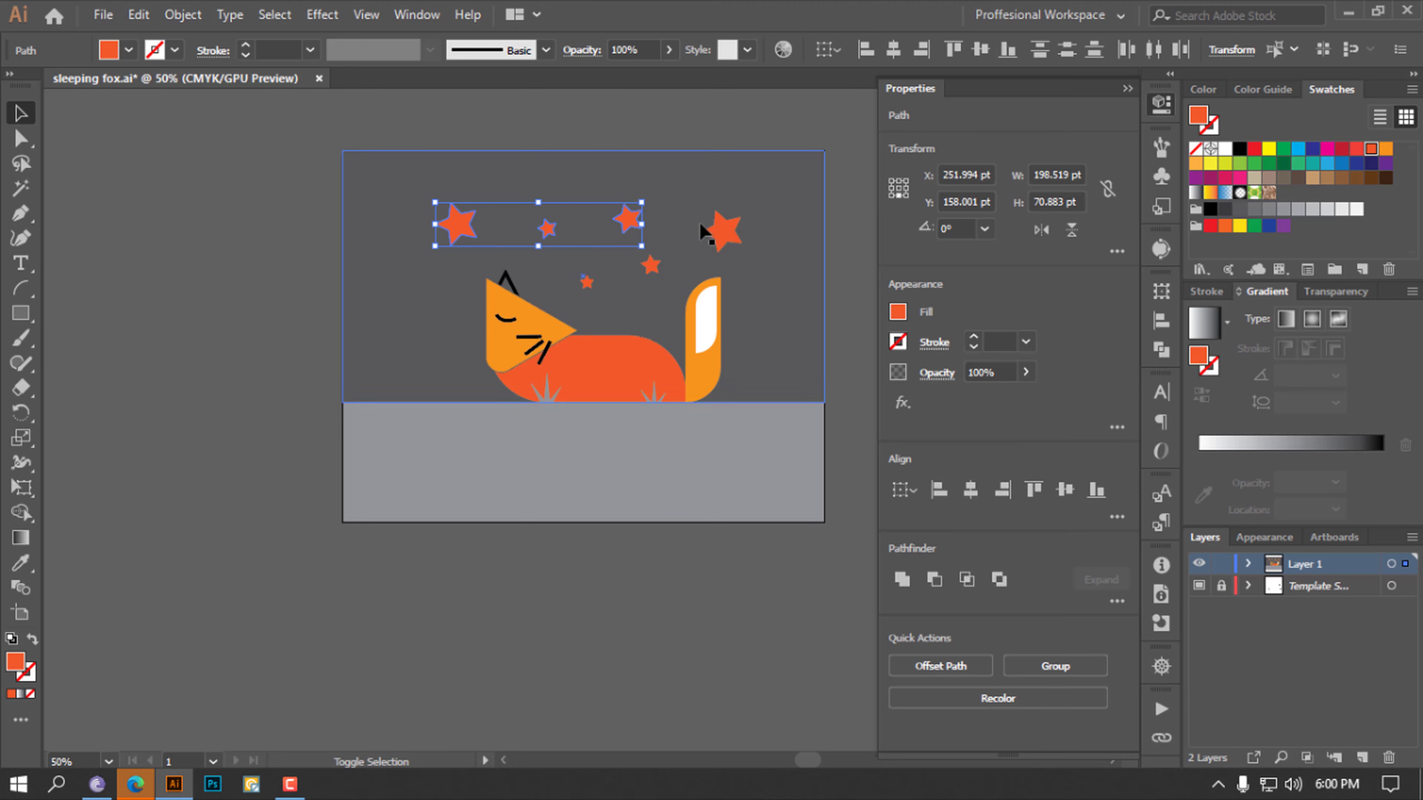
pyautogui.keyDown('shift'); pyautogui.click(722, 231); pyautogui.keyUp('shift')
pyautogui.keyDown('shift'); pyautogui.click(647, 268); pyautogui.keyUp('shift')
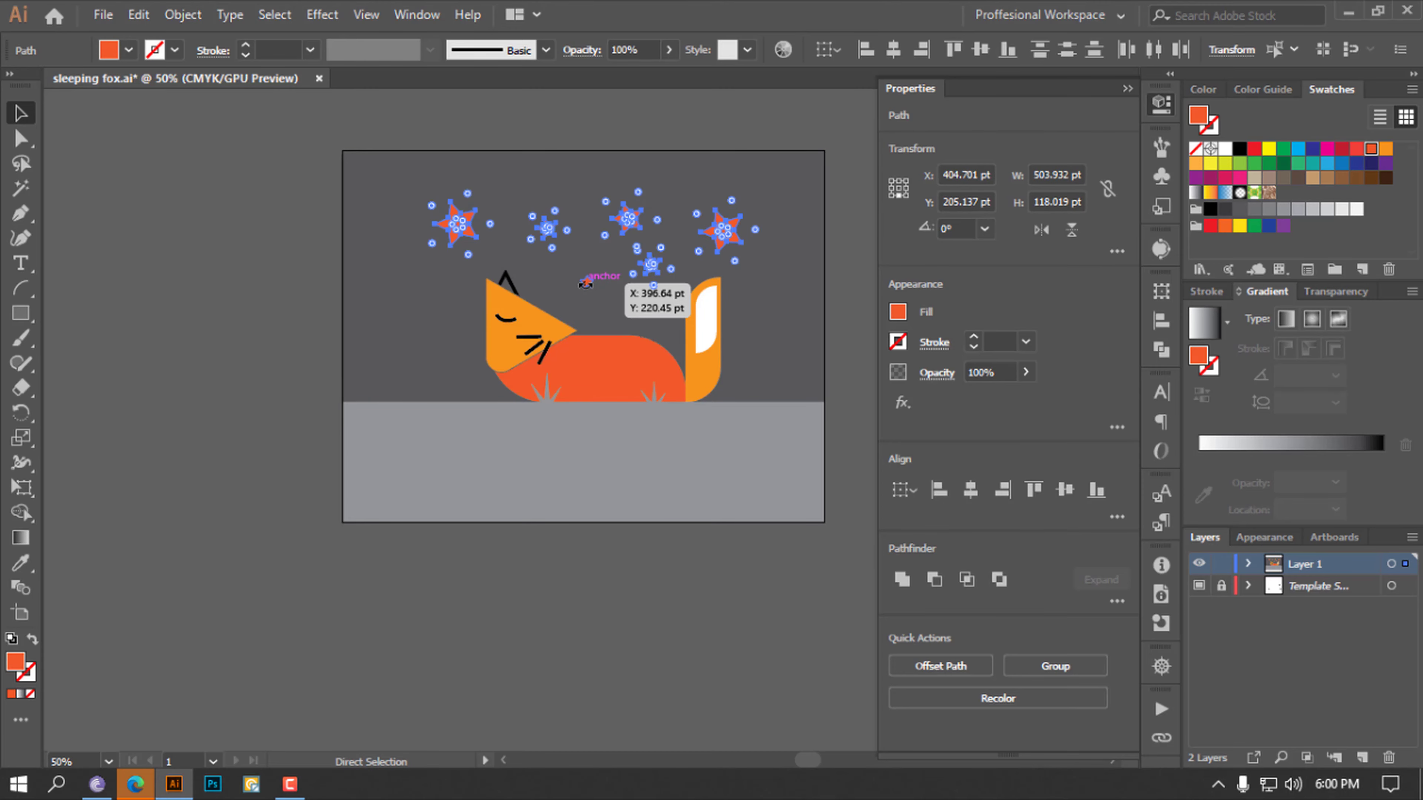
pyautogui.hotkey('ctrl', '=')
pyautogui.hotkey('ctrl', '=')
pyautogui.hotkey('ctrl', '=')
pyautogui.hotkey('ctrl', '=')
pyautogui.scroll(-3, 585, 325)
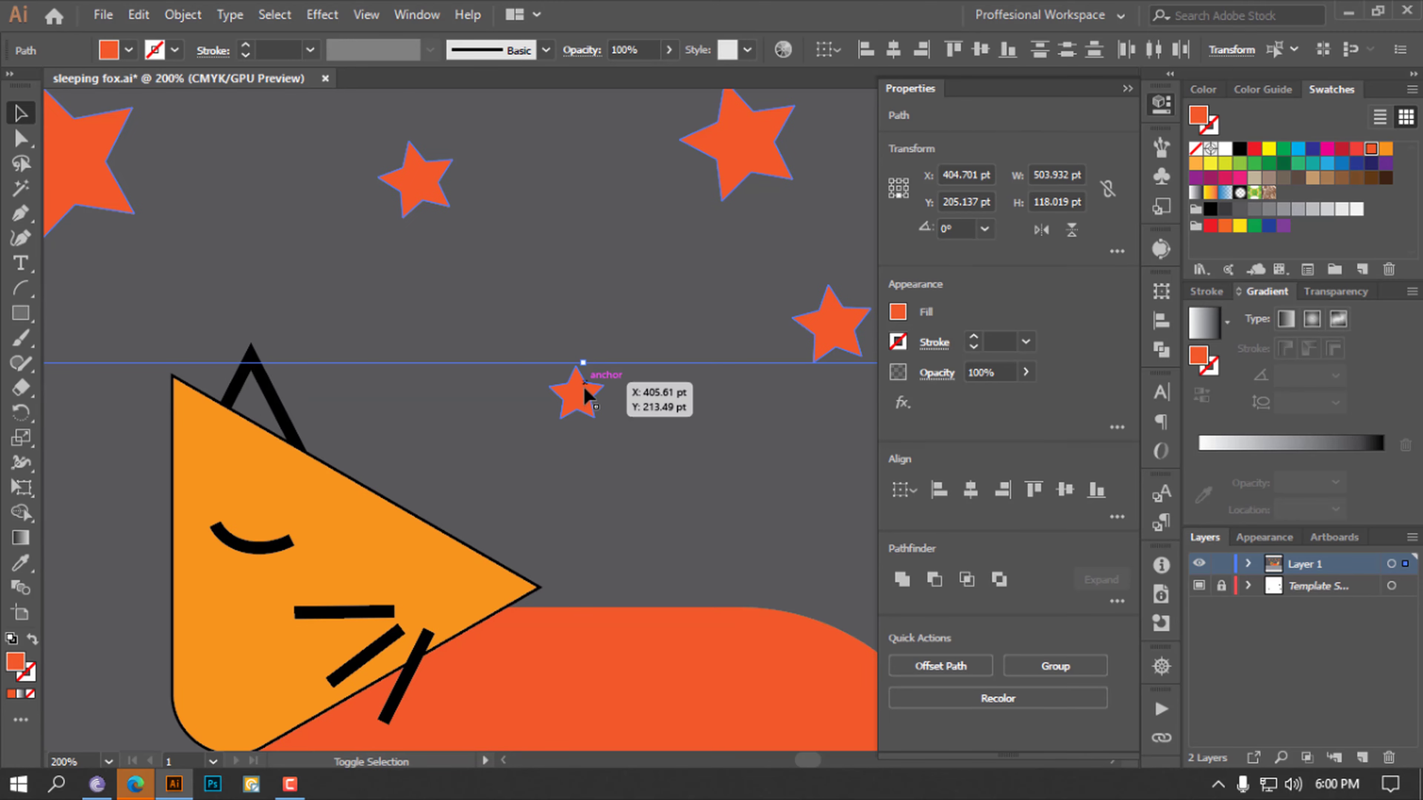
pyautogui.keyDown('shift'); pyautogui.click(581, 387); pyautogui.keyUp('shift')
pyautogui.press('a')
pyautogui.hotkey('ctrl', '-')
pyautogui.hotkey('ctrl', '-')
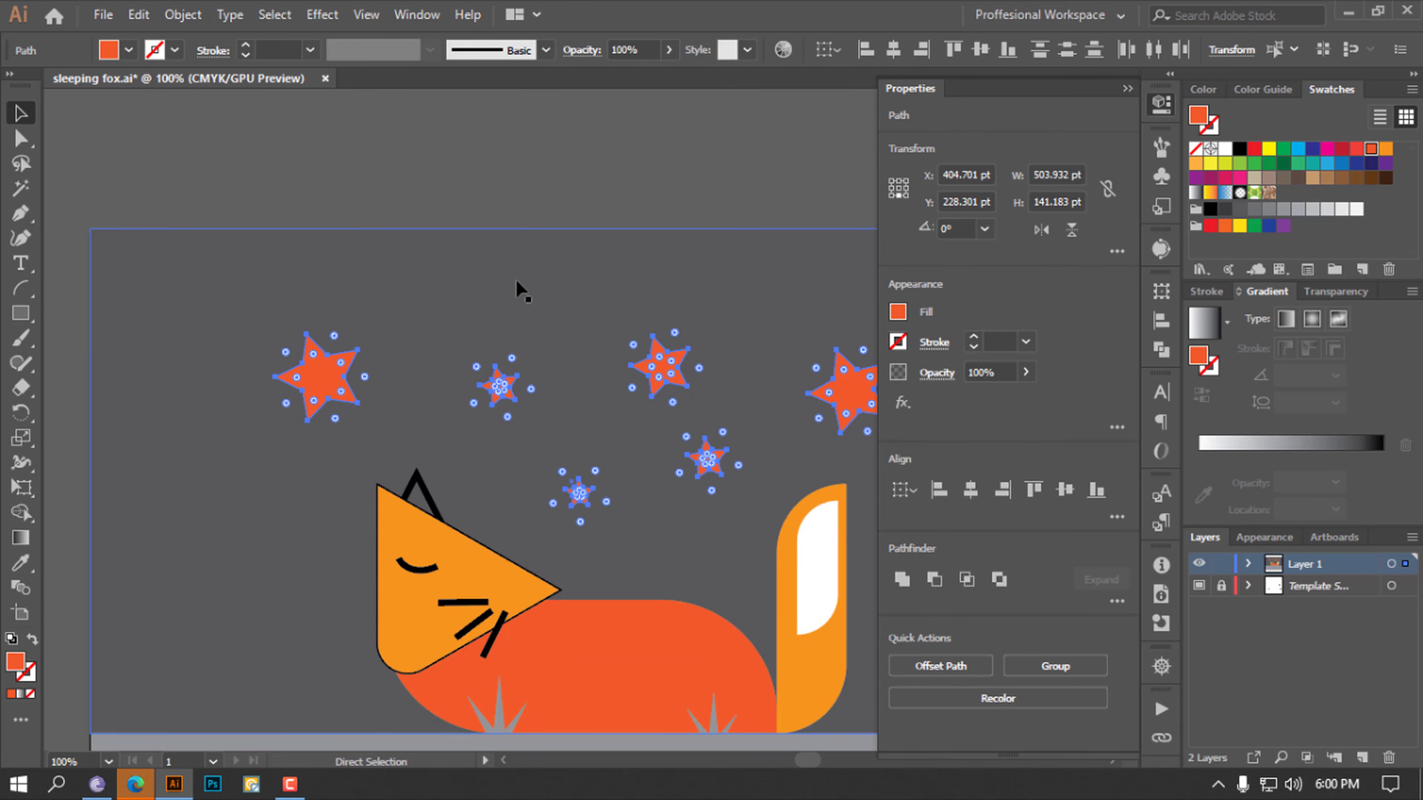
pyautogui.hotkey('ctrl', '-')
pyautogui.press('v')
# Fill the selected stars with white, deselect, and fit the artboard in the window
pyautogui.click(898, 312)
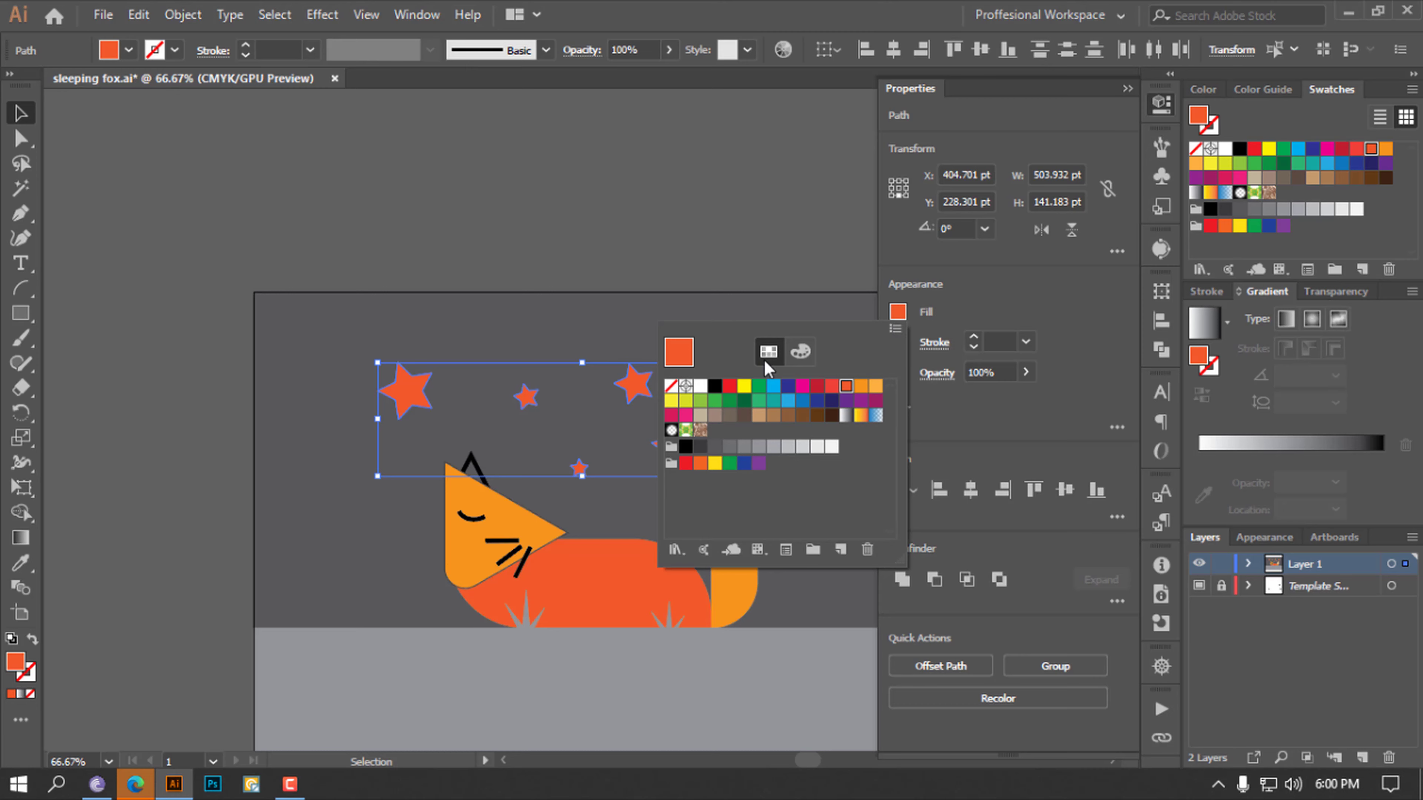
pyautogui.click(700, 385)
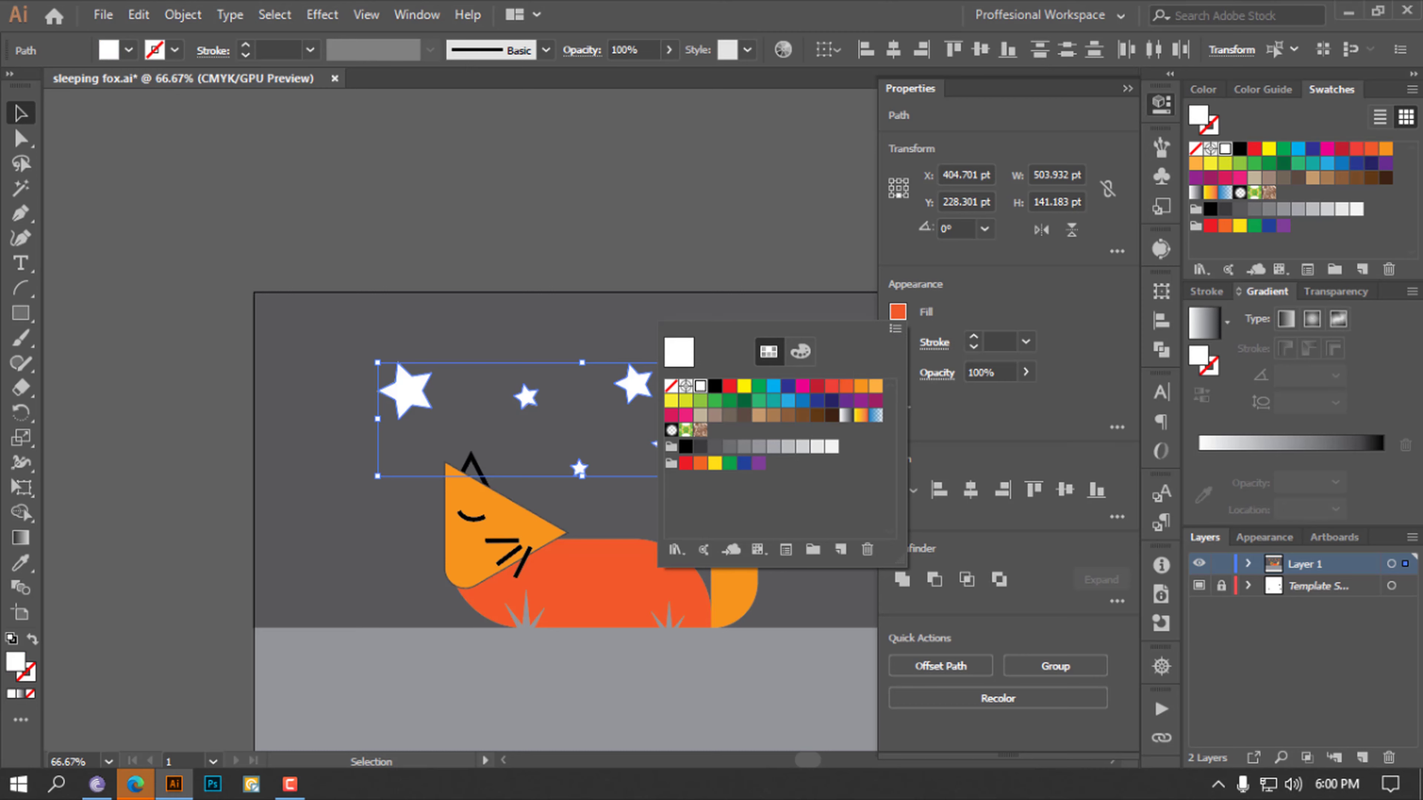
pyautogui.click(1171, 124)
pyautogui.click(1161, 106)
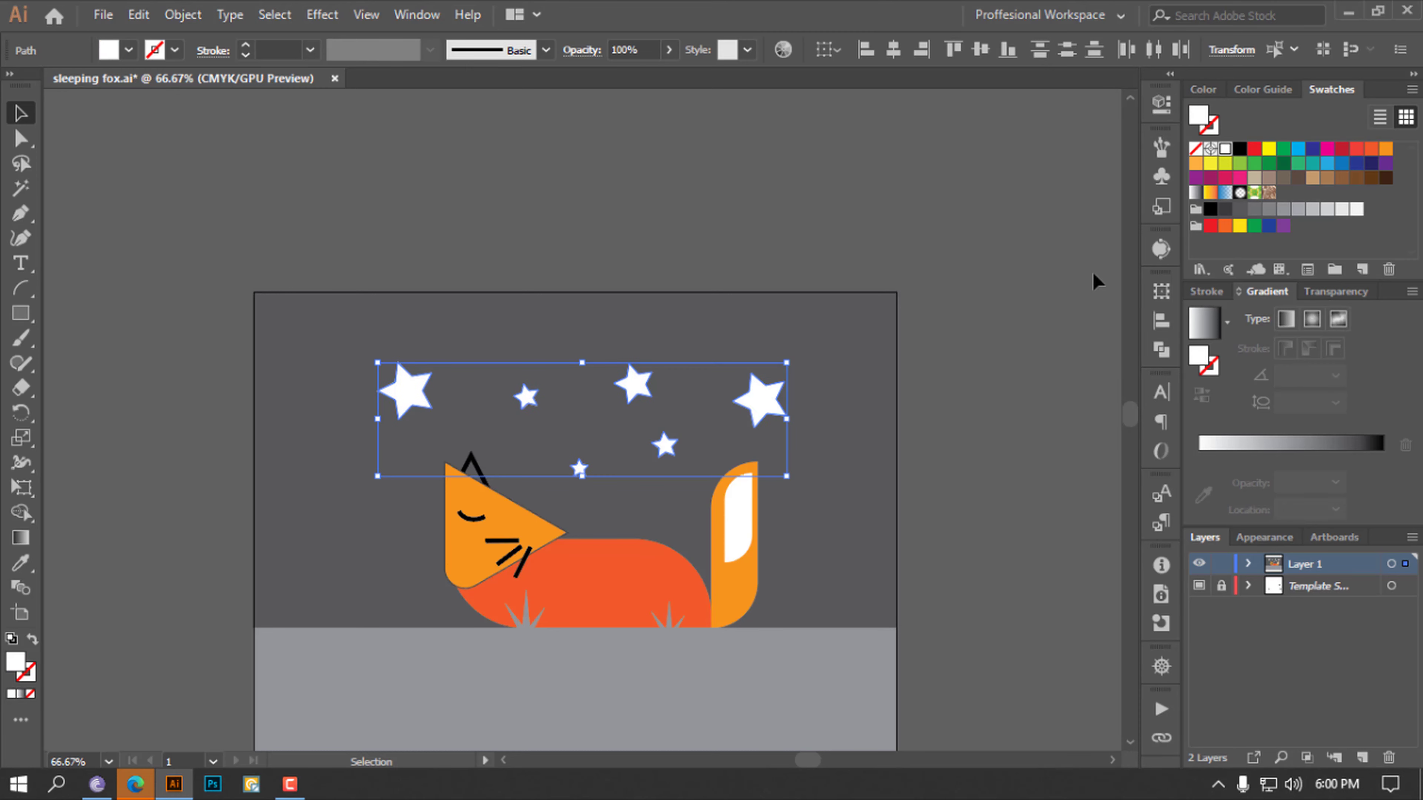
pyautogui.click(1046, 334)
pyautogui.hotkey('ctrl', '0')
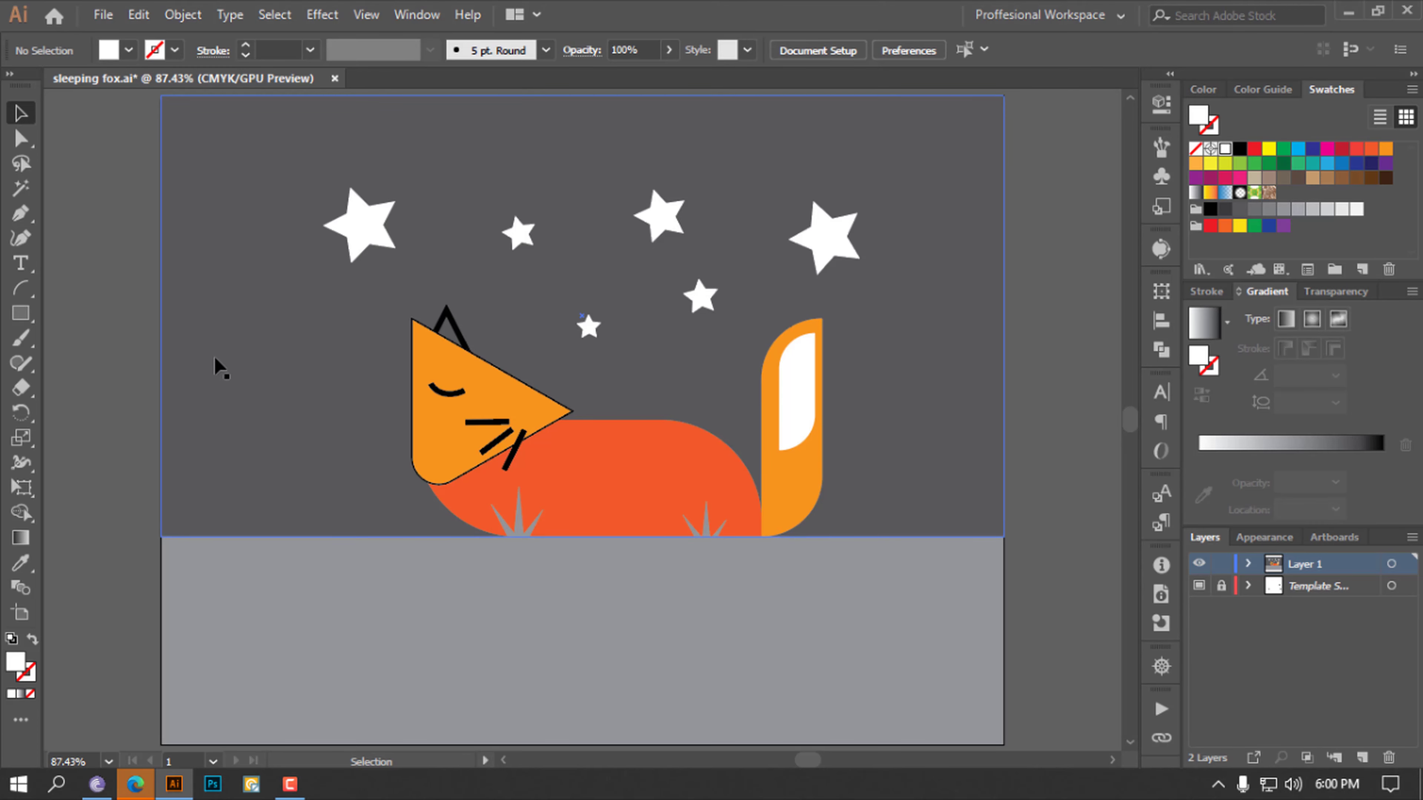
# Save the sleeping fox drawing with Ctrl+S and choose the Rectangle tool from the shape flyout
pyautogui.hotkey('ctrl', 's')
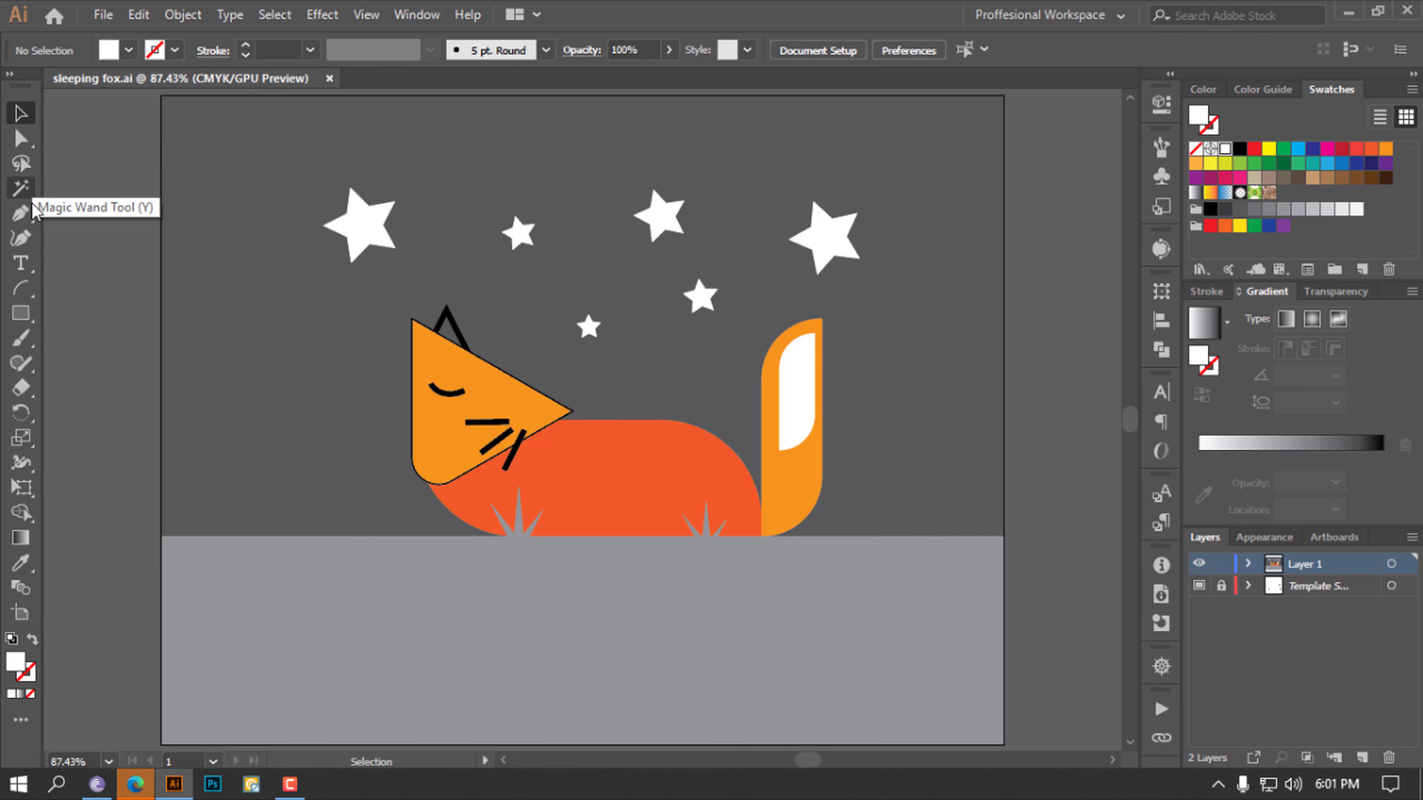
pyautogui.click(23, 289)
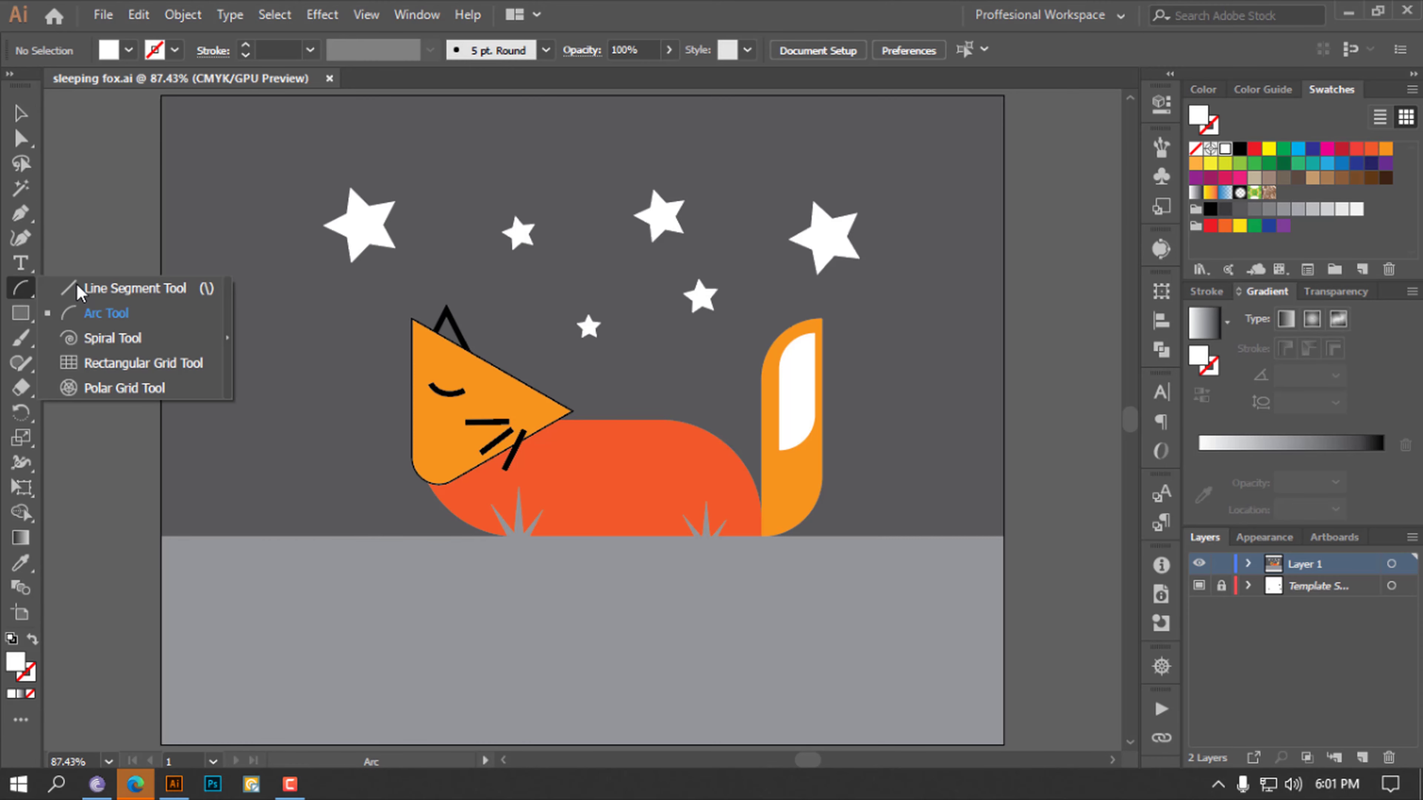
pyautogui.moveTo(23, 288); pyautogui.dragTo(62, 284)
pyautogui.click(22, 315)
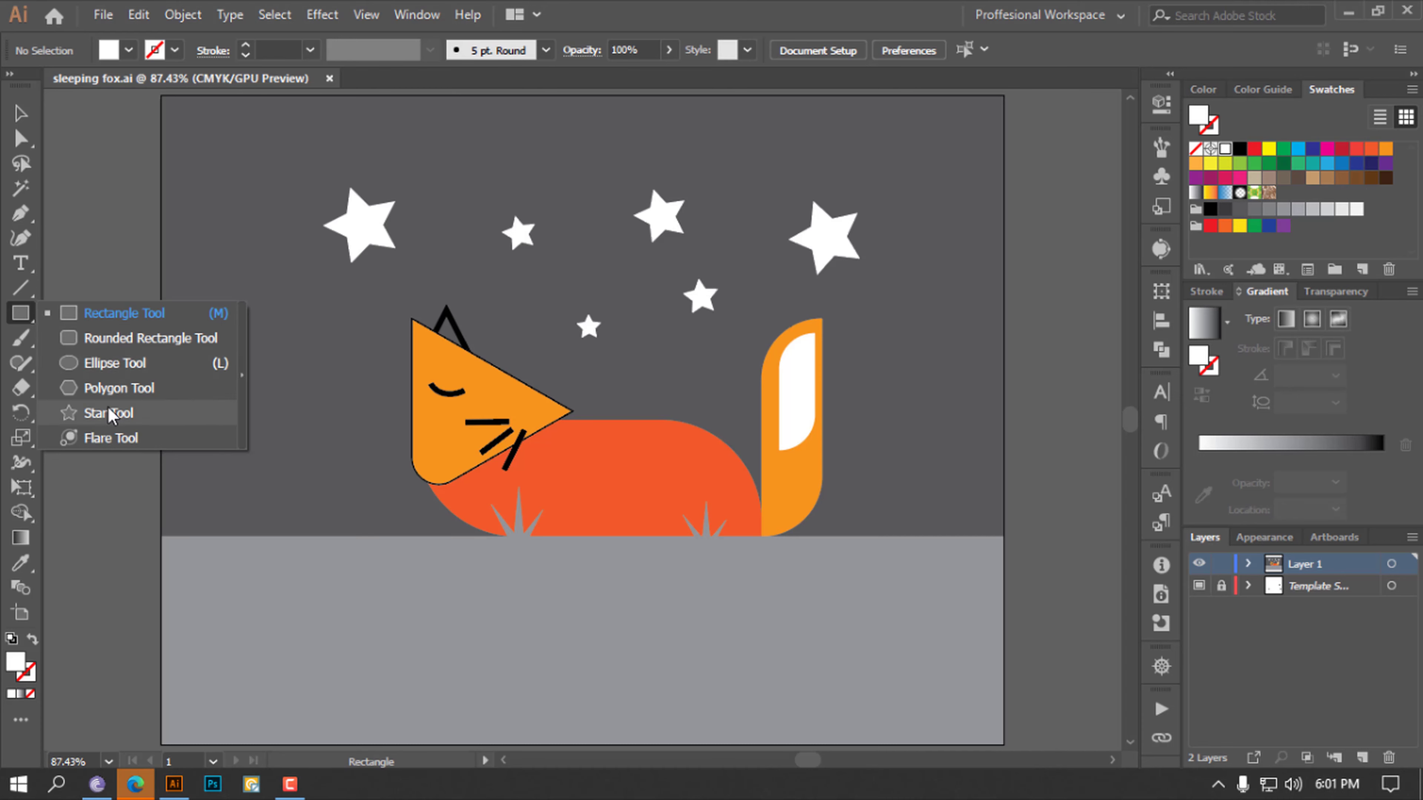
pyautogui.click(21, 317)
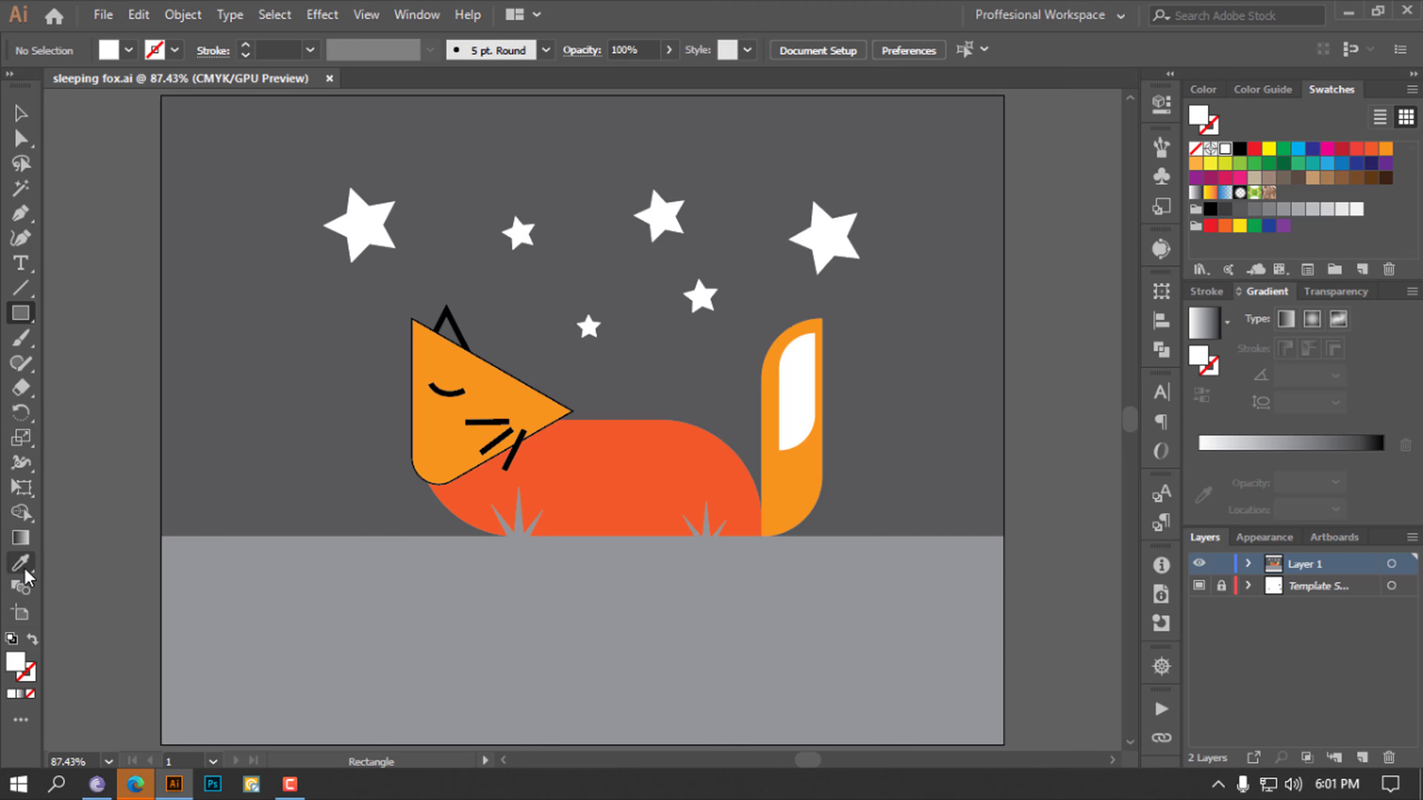